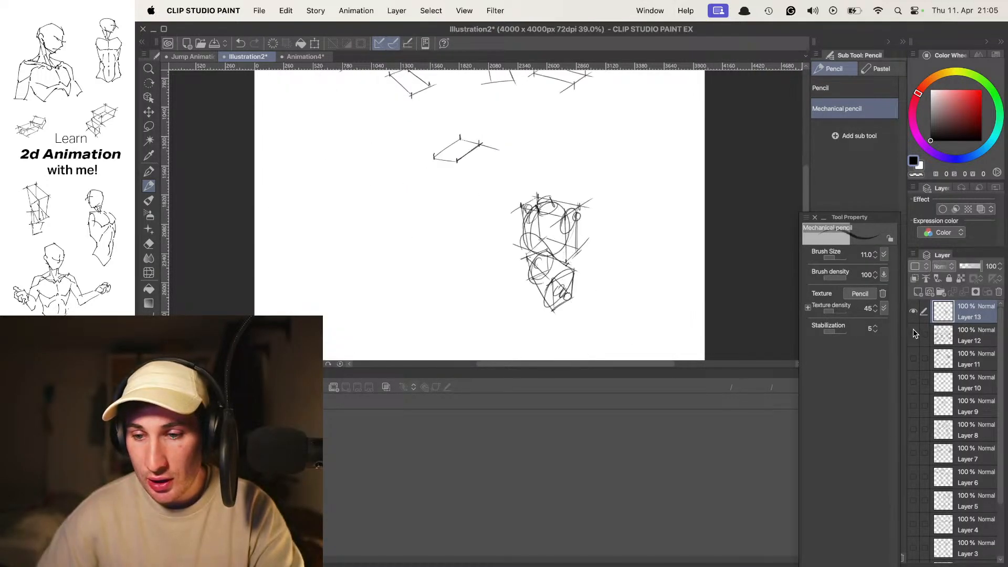
- Hide the palettes and zoom in on the empty canvas area beside the boxy torso construction
key(Tab)
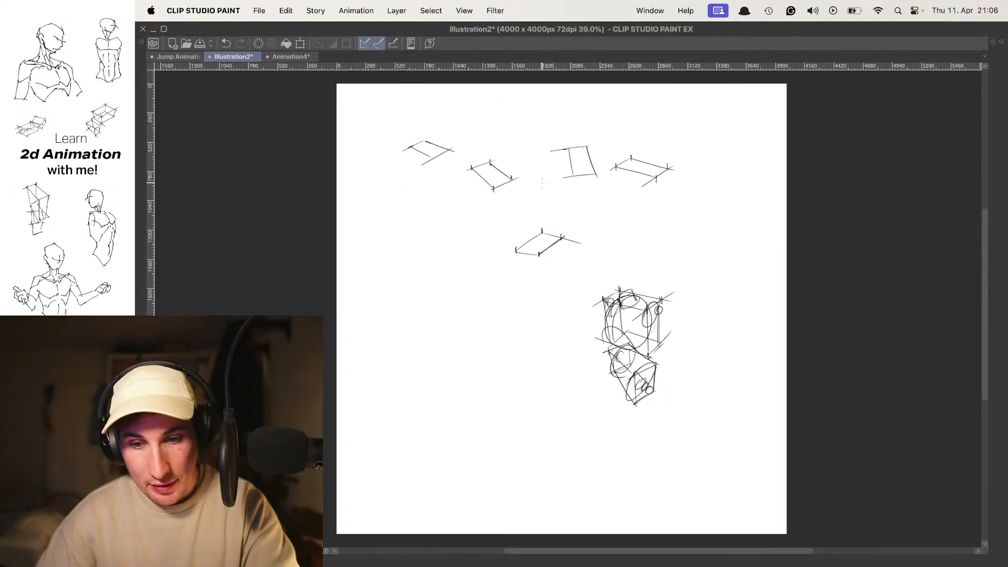
scroll(541, 290, up, 5)
drag(533, 270, 523, 147)
drag(550, 242, 530, 143)
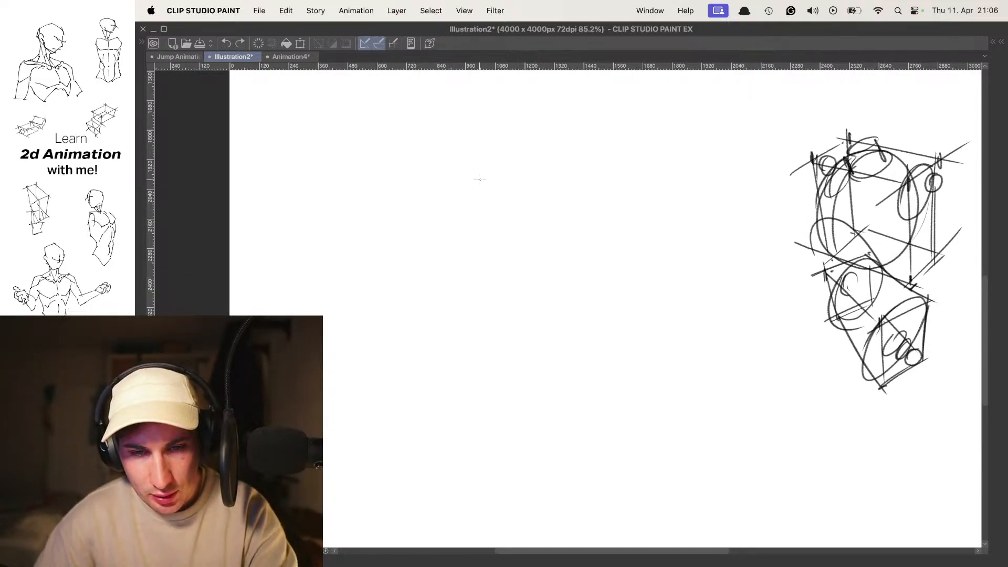
drag(455, 240, 488, 169)
key(super+z)
mouse_move(483, 216)
mouse_down()
mouse_move(482, 270)
mouse_move(480, 234)
mouse_up()
key(super+z)
drag(558, 233, 490, 246)
key(super+z)
- Sketch a round rib cage with a centre line and neck marks, topped by an oval head with a curved eye line
mouse_move(492, 193)
mouse_down()
mouse_move(475, 263)
mouse_move(558, 231)
mouse_up()
drag(497, 178, 521, 206)
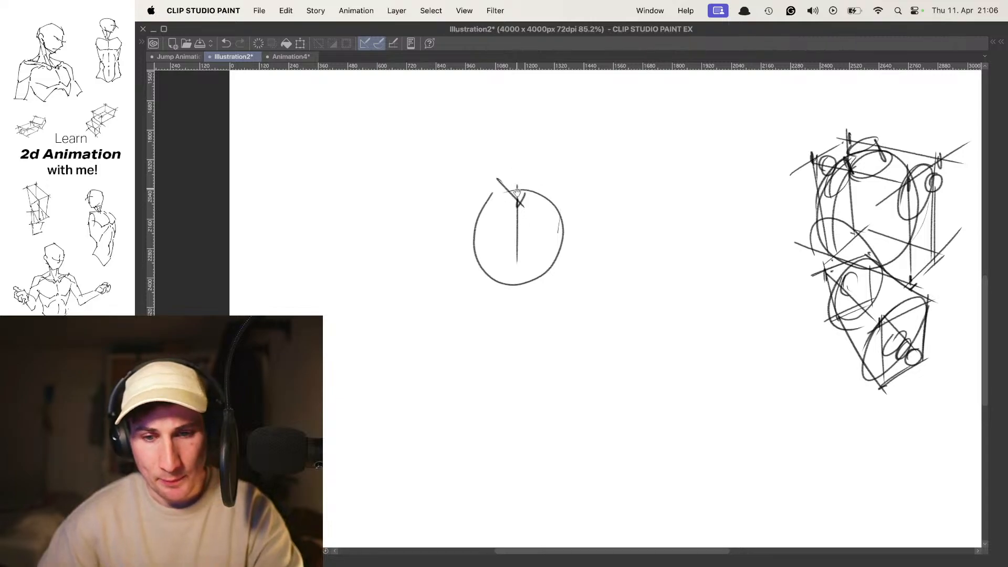
scroll(512, 154, up, 2)
mouse_move(535, 147)
mouse_down()
mouse_move(521, 205)
mouse_move(529, 196)
mouse_move(508, 203)
mouse_up()
key(super+z)
drag(468, 173, 574, 177)
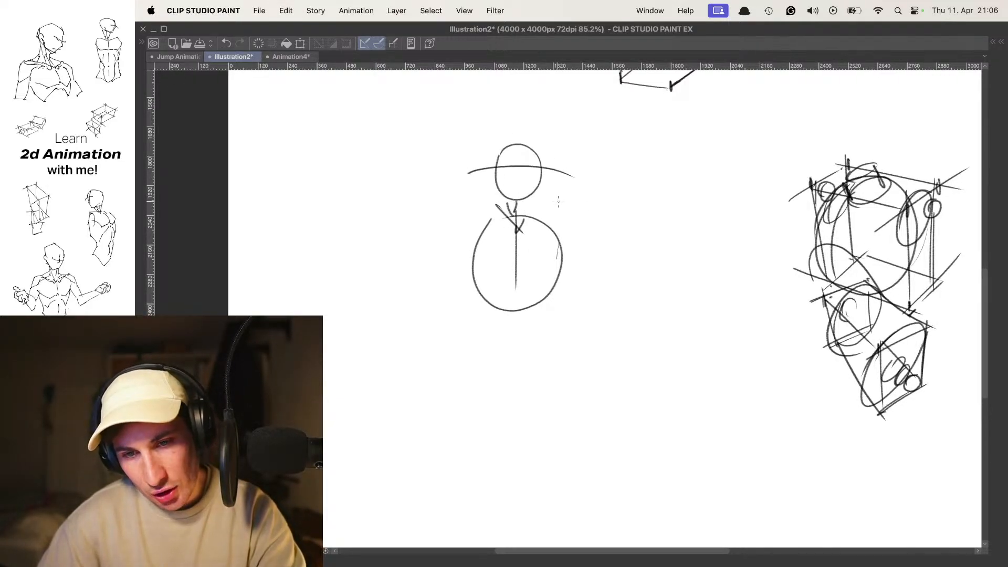
- Draw the rib arch inside the lower rib cage and a tilted shoulder line across its upper edge
scroll(552, 210, down, 3)
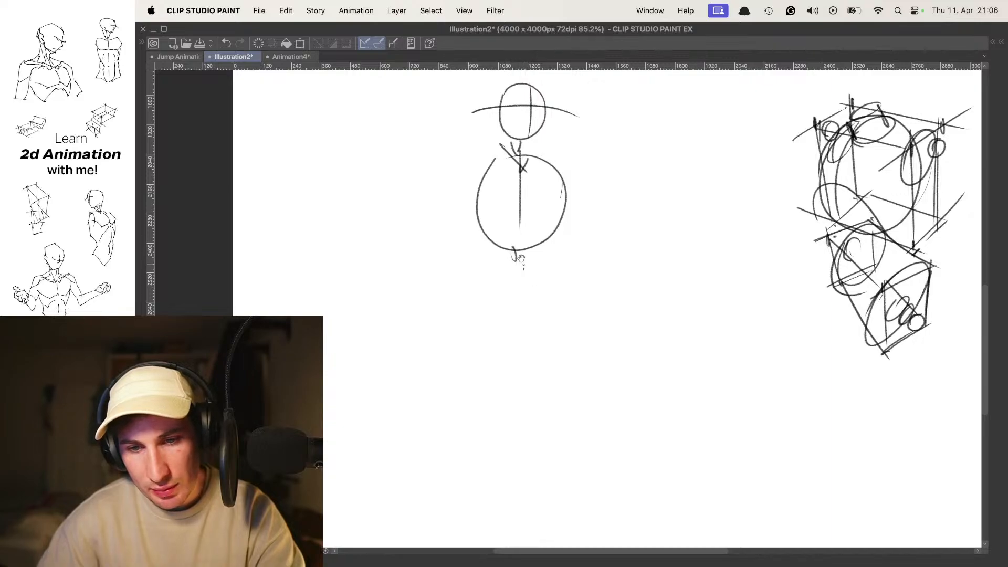
drag(485, 262, 522, 205)
drag(529, 202, 544, 216)
drag(447, 181, 574, 149)
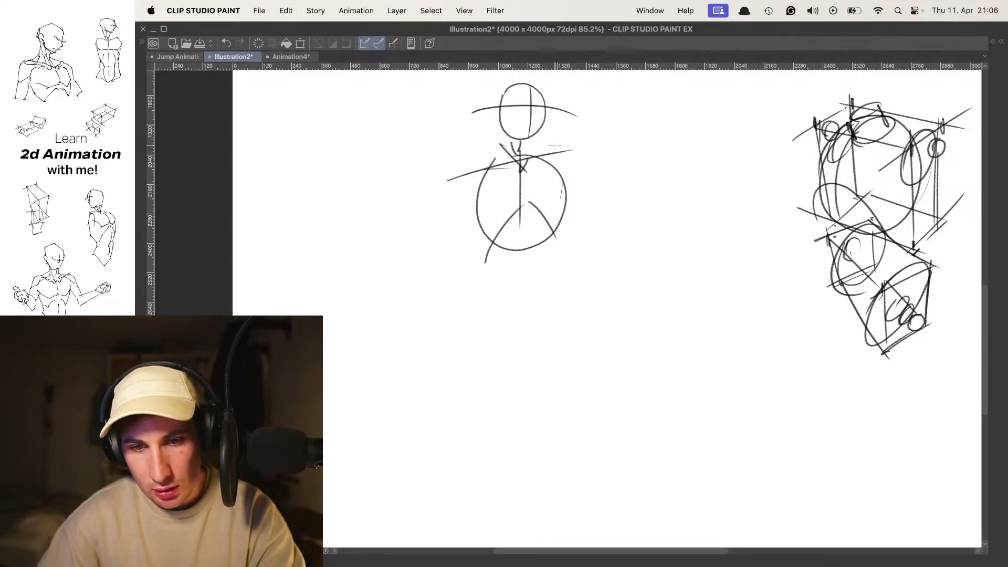
- Add small shoulder joints, extend the spine, and sketch two slanted pelvis ovals with hip-joint marks
mouse_move(465, 194)
mouse_down()
mouse_move(519, 291)
mouse_move(556, 278)
mouse_move(525, 332)
mouse_up()
drag(486, 270, 493, 268)
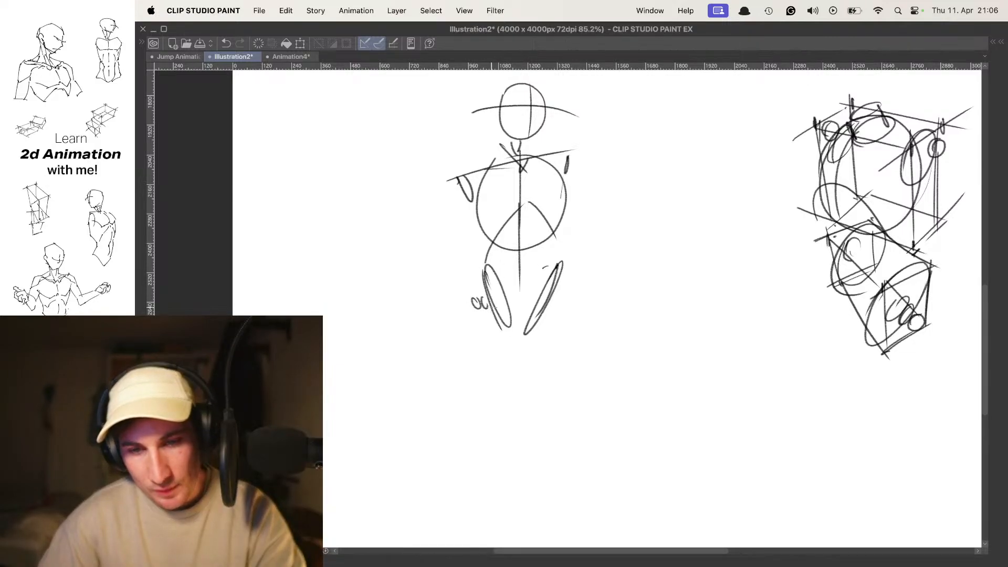
drag(556, 311, 563, 319)
- Sketch both thighs as long double lines converging from the hips to small knee ovals
mouse_move(474, 296)
mouse_down()
mouse_move(482, 205)
mouse_move(520, 336)
mouse_up()
drag(480, 236, 509, 334)
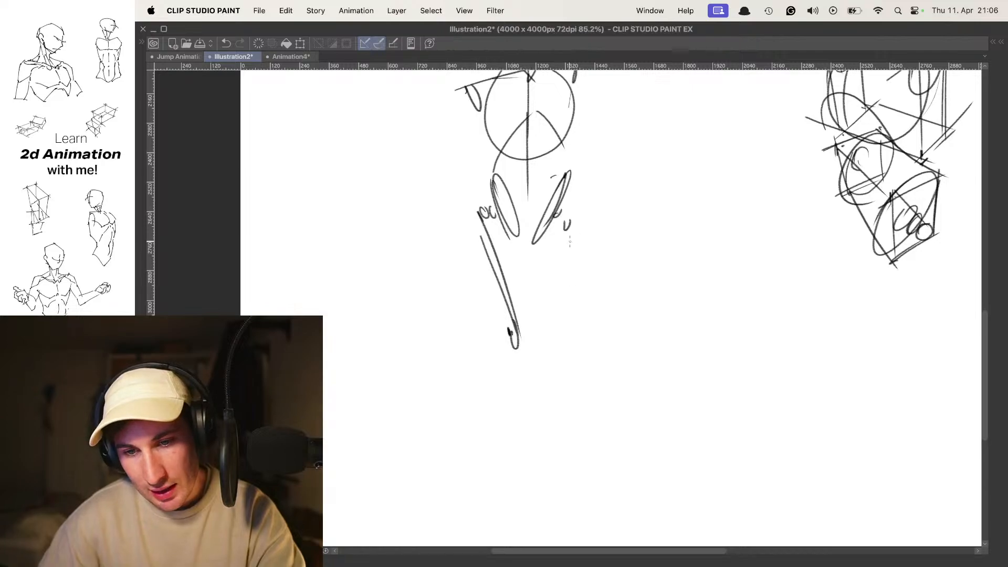
drag(583, 203, 546, 329)
drag(578, 230, 540, 347)
drag(577, 271, 529, 348)
mouse_move(557, 234)
mouse_down()
mouse_move(550, 193)
mouse_move(546, 233)
mouse_up()
- Select the sketched thighs, adjust their placement with a transform, and clear the selection
mouse_move(451, 255)
mouse_down()
mouse_move(522, 416)
mouse_move(571, 108)
mouse_move(457, 174)
mouse_up()
key(ctrl+t)
drag(548, 227, 514, 154)
key(Return)
key(super+d)
drag(542, 249, 591, 235)
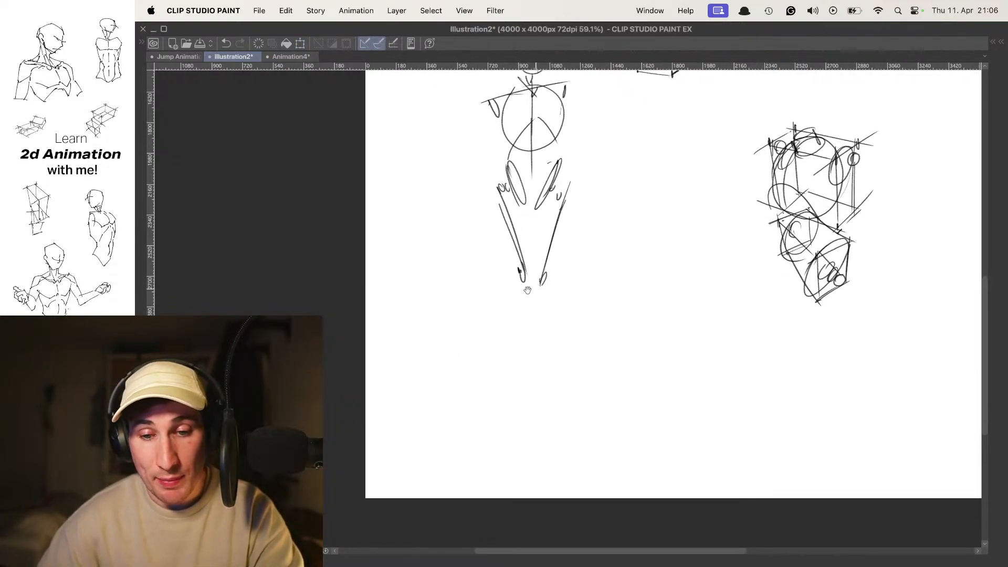
scroll(533, 289, up, 1)
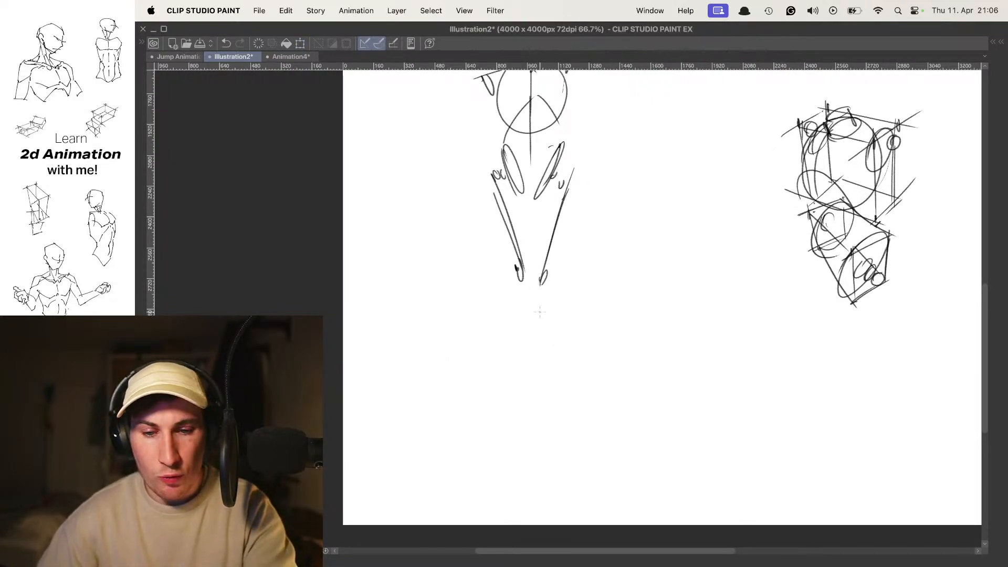
drag(529, 266, 526, 383)
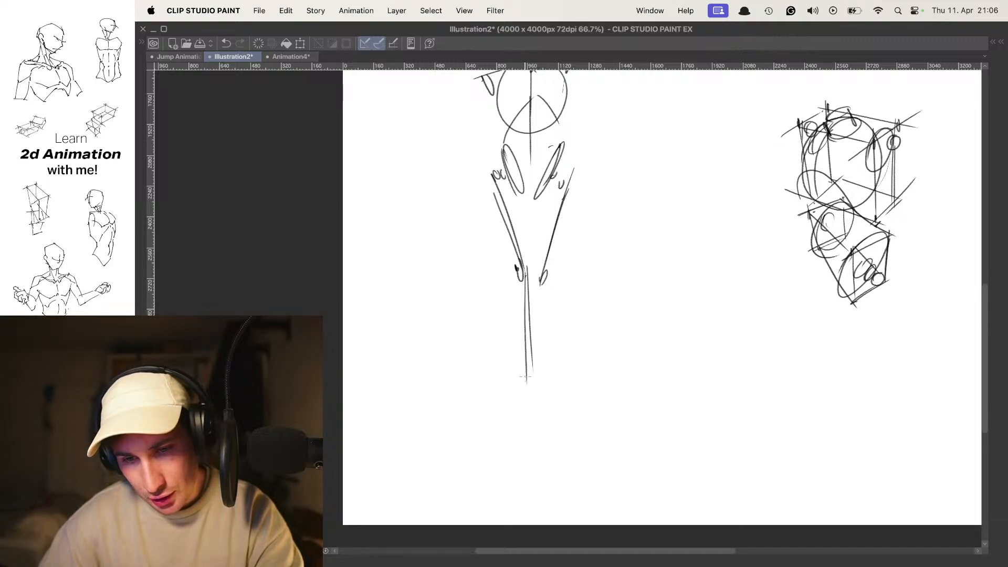
key(super+z)
key(super+z)
- Draw both lower legs straight down from the knees and finish them with ankles and flat feet
drag(516, 268, 525, 378)
drag(527, 271, 529, 382)
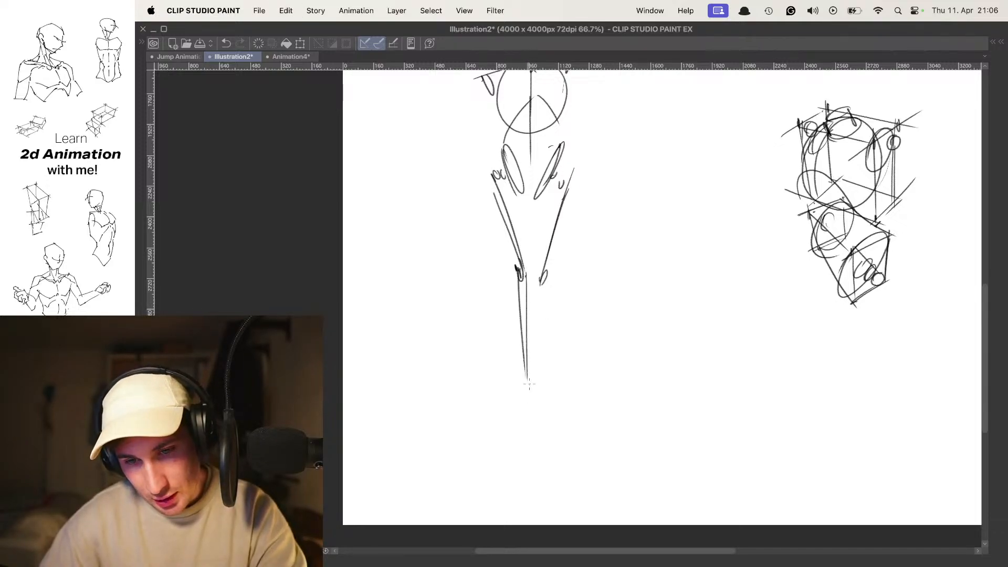
drag(544, 265, 546, 390)
mouse_move(540, 283)
mouse_down()
mouse_move(542, 385)
mouse_move(524, 385)
mouse_up()
mouse_move(525, 371)
mouse_down()
mouse_move(513, 392)
mouse_move(483, 391)
mouse_up()
mouse_move(482, 392)
mouse_down()
mouse_move(533, 393)
mouse_move(549, 381)
mouse_up()
- Sketch one arm hanging from its shoulder with a bent elbow and the other arm raised beside the head
mouse_move(573, 247)
mouse_down()
mouse_move(591, 368)
mouse_move(578, 380)
mouse_up()
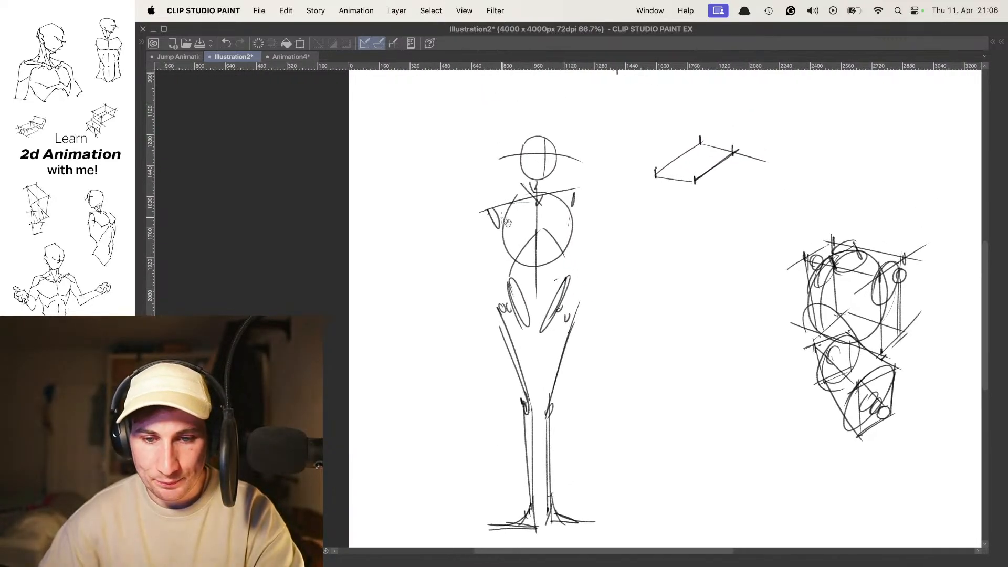
drag(493, 193, 452, 313)
drag(483, 206, 455, 298)
drag(455, 257, 479, 351)
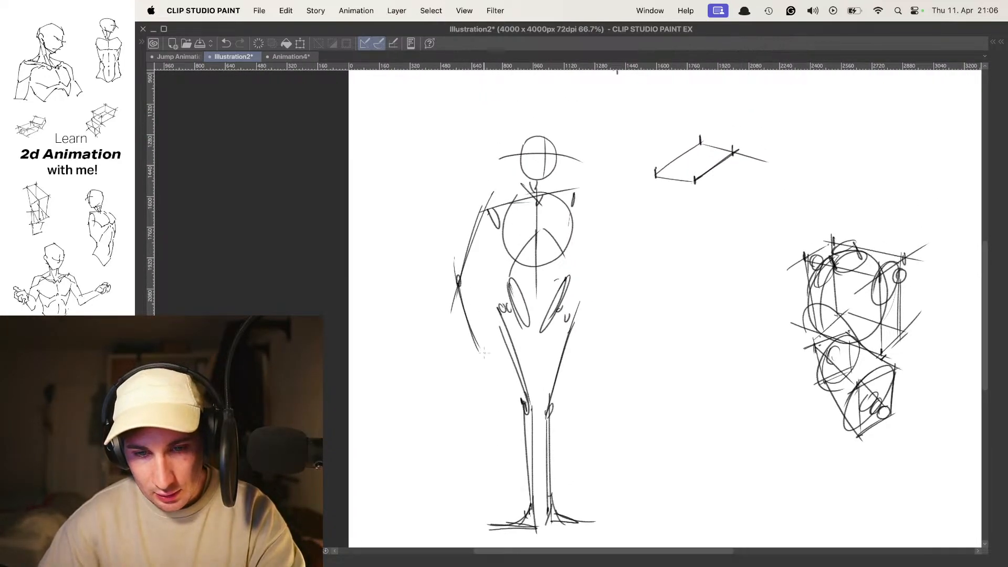
drag(607, 167, 580, 210)
drag(537, 232, 620, 171)
mouse_move(550, 214)
mouse_down()
mouse_move(610, 172)
mouse_move(564, 241)
mouse_move(627, 219)
mouse_up()
- Switch to the Animation4 document and show its canvas without the palettes
scroll(635, 167, down, 2)
scroll(654, 184, up, 1)
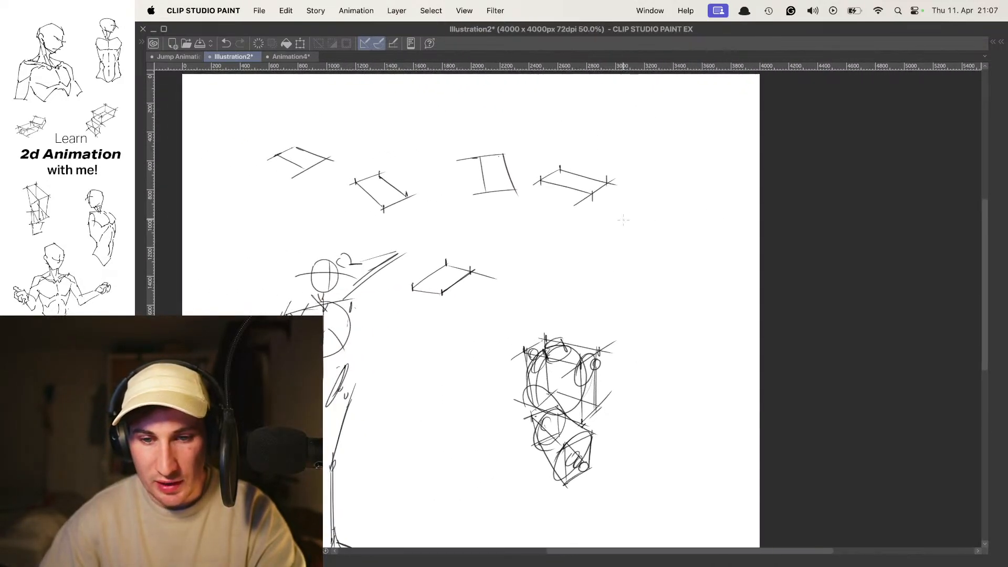
key(Tab)
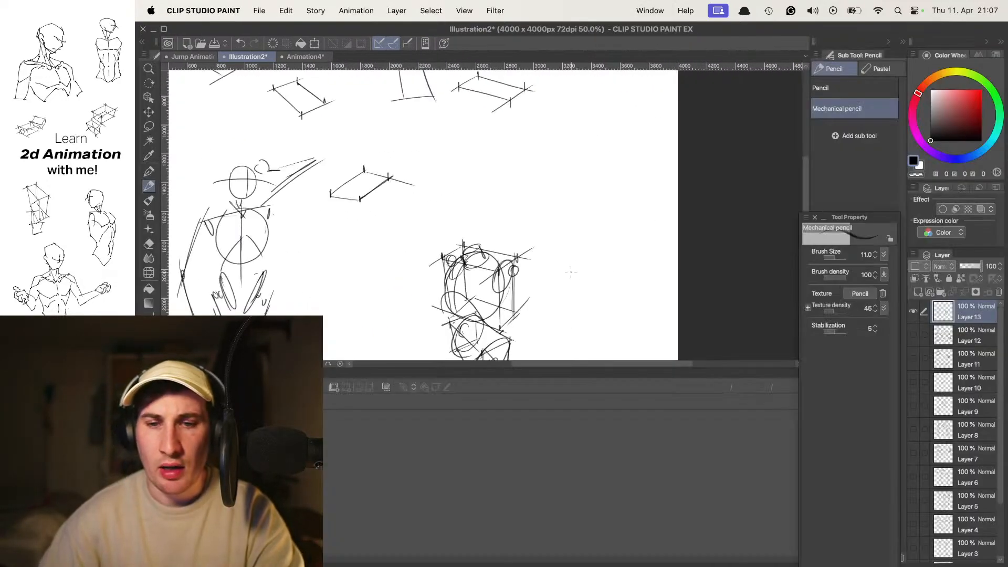
click(316, 59)
key(Tab)
drag(426, 229, 487, 235)
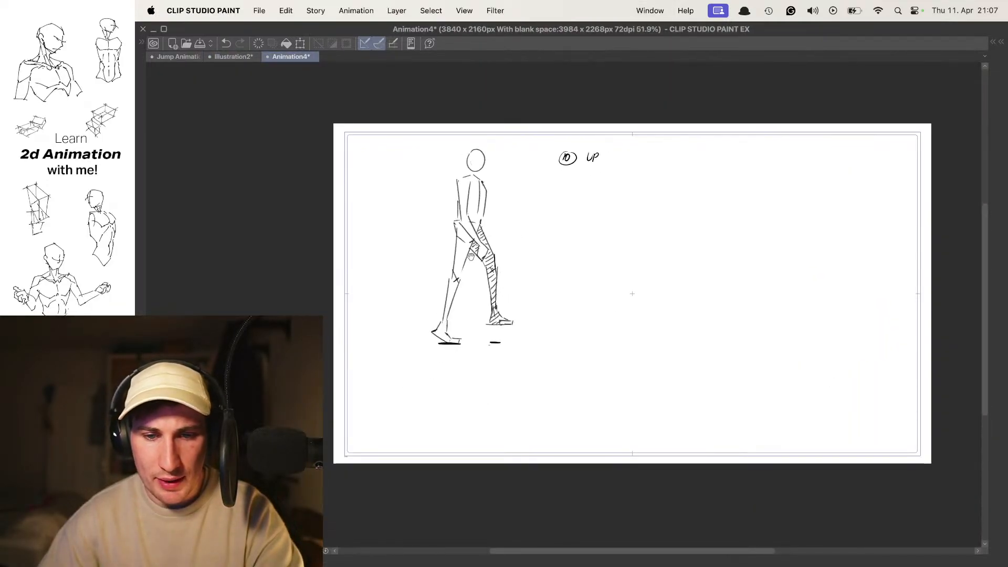
- Step through the side-view walk-cycle frames and compare the up, passing and stride poses
key(period)
key(period)
key(period)
key(period)
key(period)
key(comma)
key(comma)
key(comma)
key(comma)
key(period)
drag(580, 210, 651, 216)
key(Tab)
key(Tab)
drag(533, 263, 648, 236)
drag(646, 234, 637, 211)
key(period)
key(period)
key(period)
key(period)
key(period)
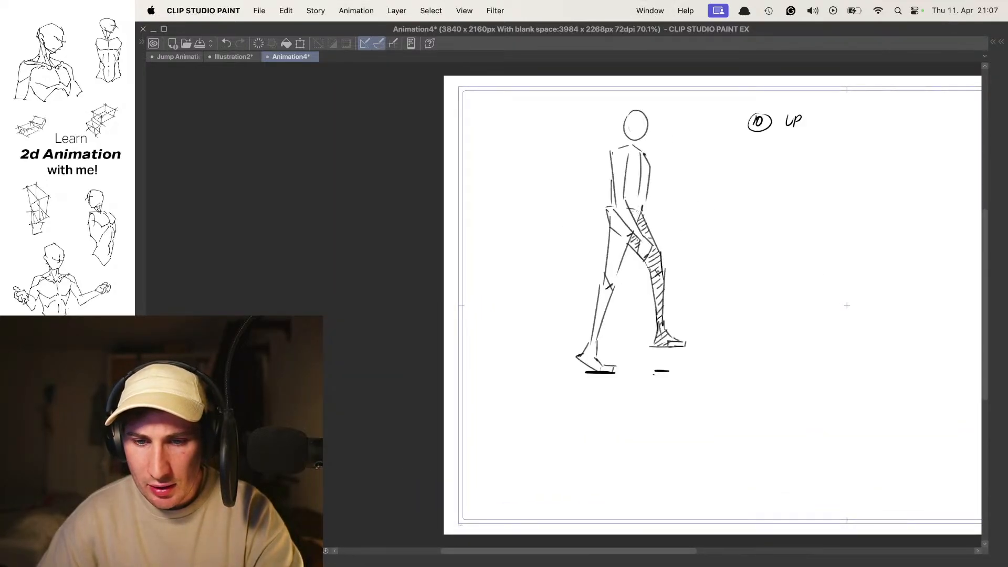
key(period)
key(period)
key(period)
key(period)
key(period)
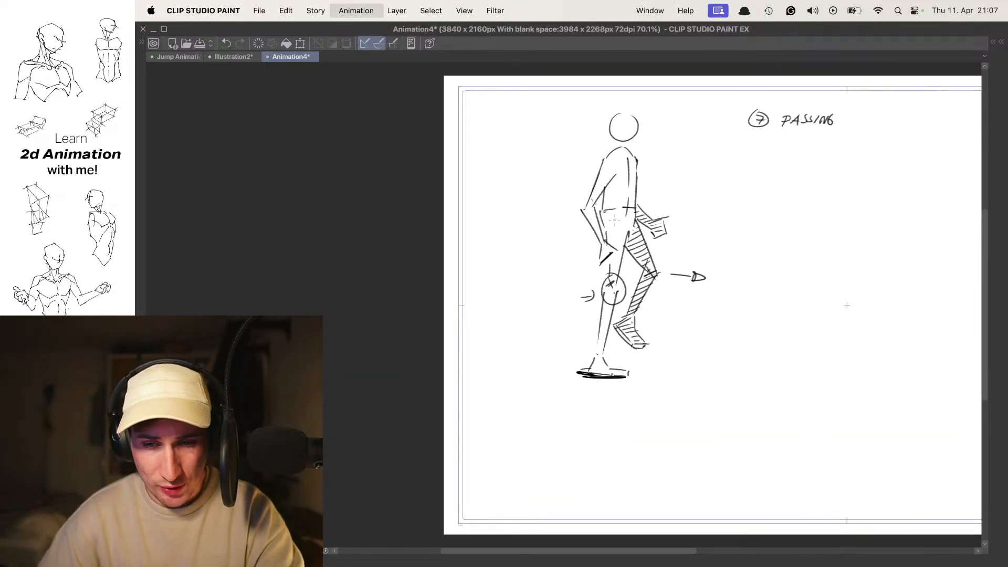
key(period)
key(period)
key(period)
key(period)
key(period)
key(period)
key(period)
key(period)
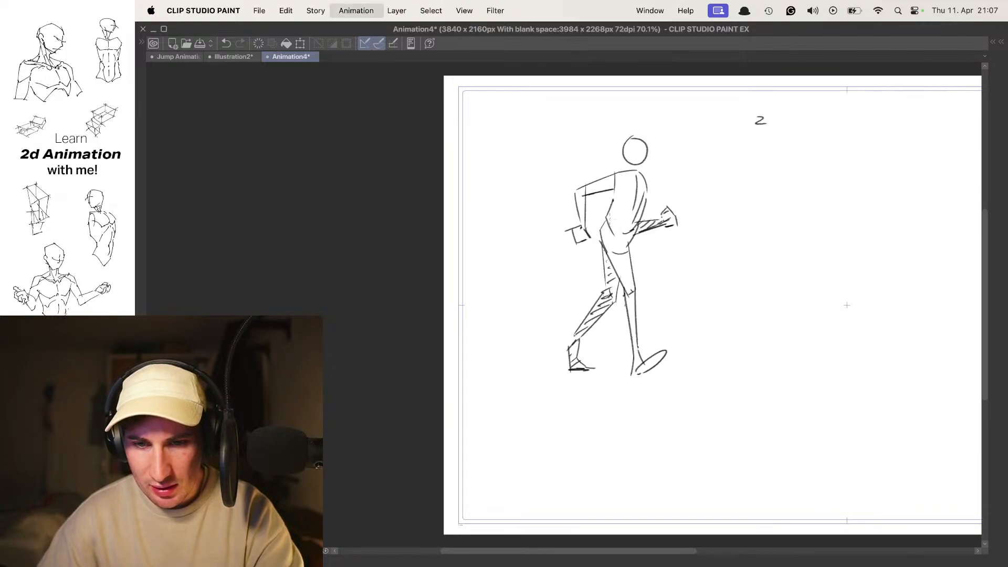
key(period)
- Bring up the angled-view movement drawings and flip between the wide-stride and raised-leg poses
key(Tab)
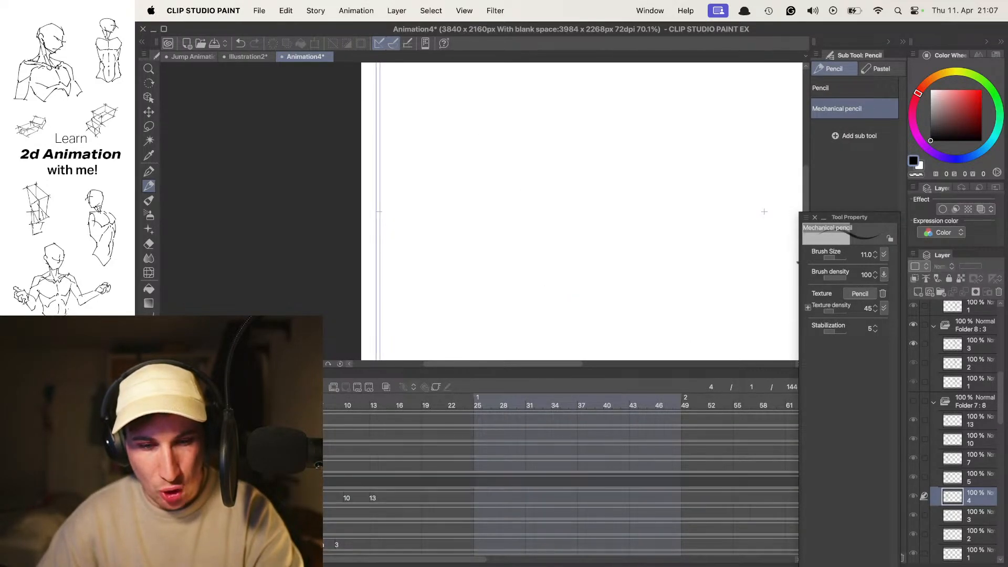
key(Tab)
drag(619, 306, 419, 307)
key(period)
key(period)
key(Tab)
key(Tab)
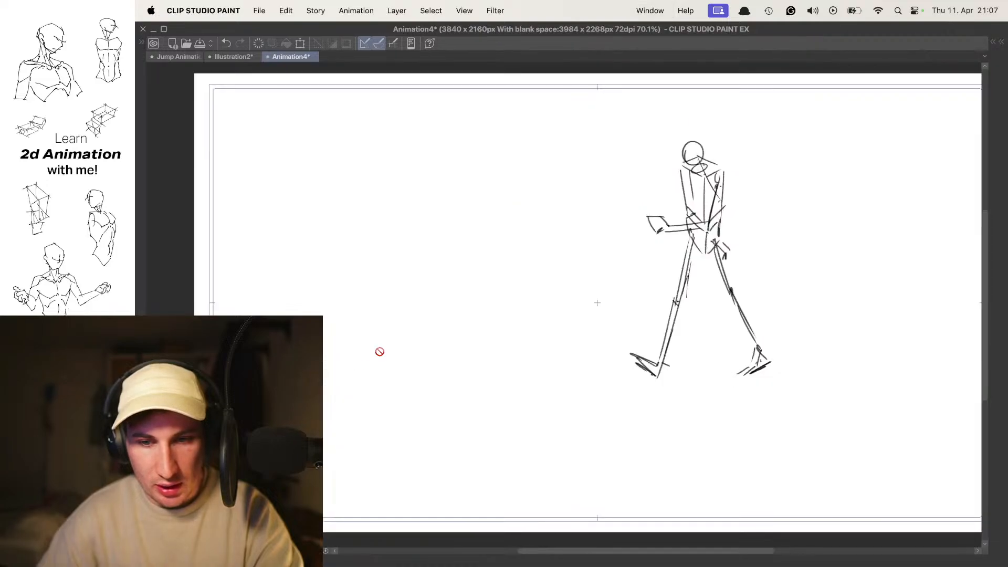
key(period)
key(comma)
key(period)
key(comma)
key(period)
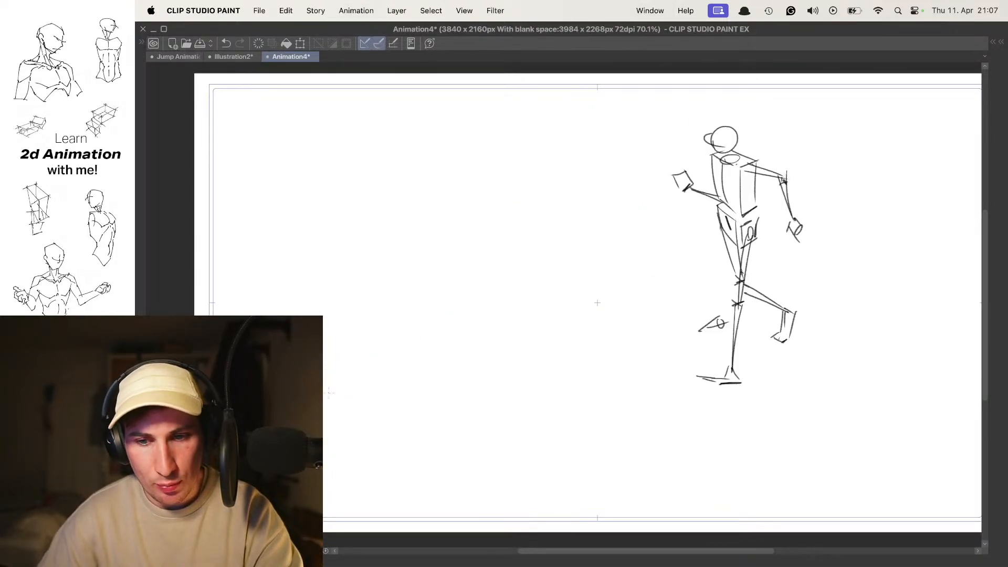
key(comma)
- Flip through the walking and jumping poses, examining the circled feet and hatched legs
key(Tab)
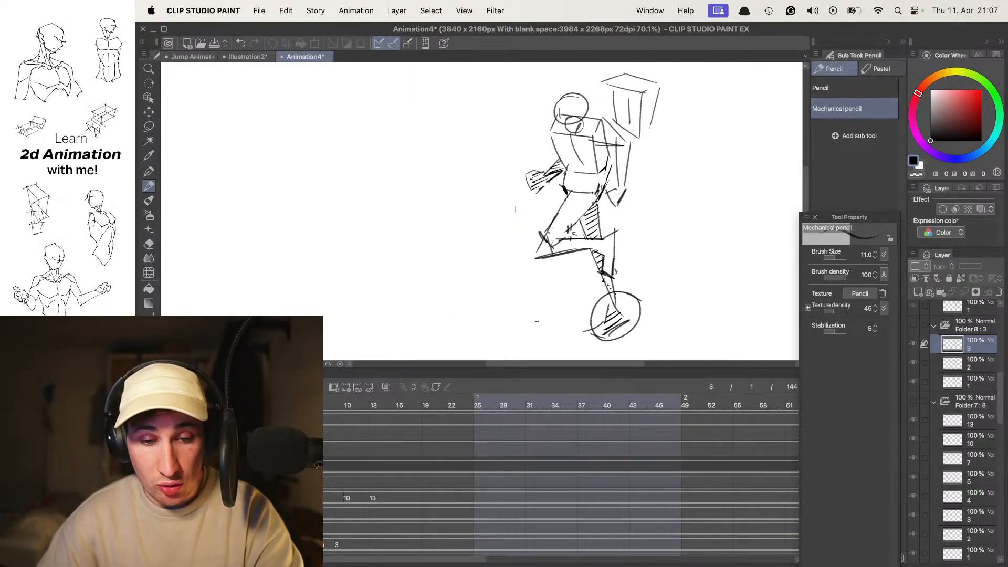
key(Tab)
key(comma)
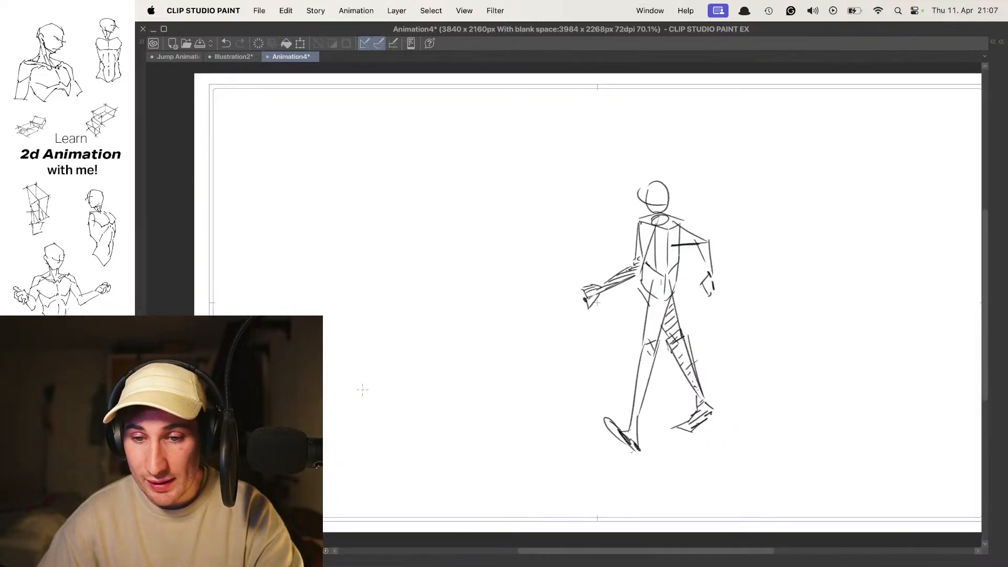
key(comma)
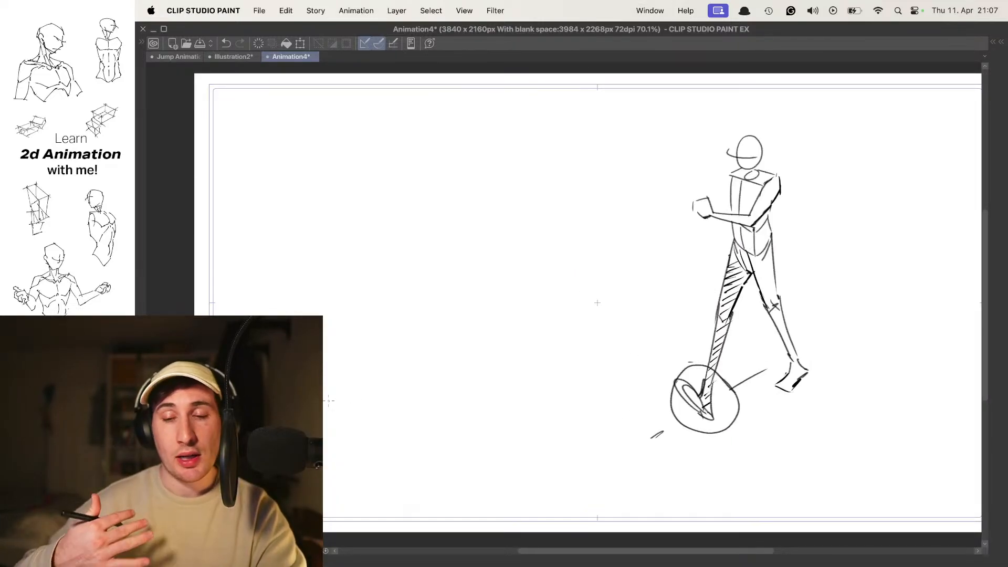
key(comma)
key(comma)
key(period)
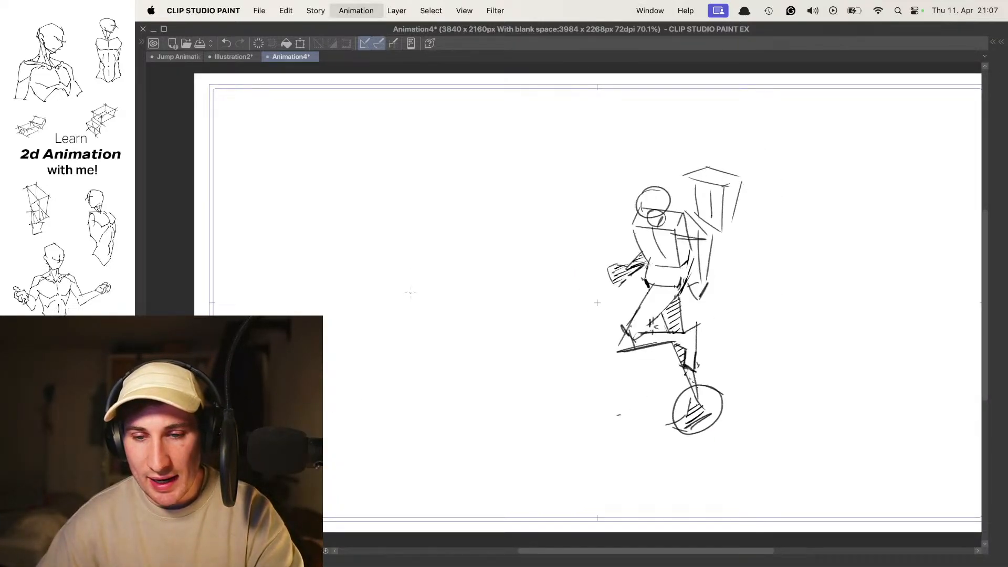
key(comma)
- Bring up the walk frames on the rectangular ground plane and flip repeatedly between the contact and passing poses
key(Tab)
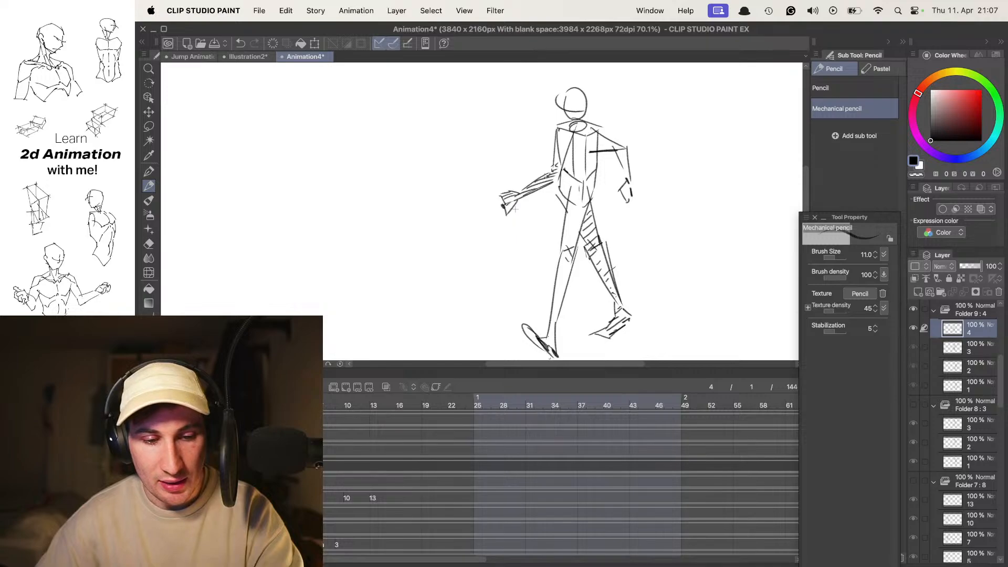
key(Tab)
key(period)
key(period)
key(period)
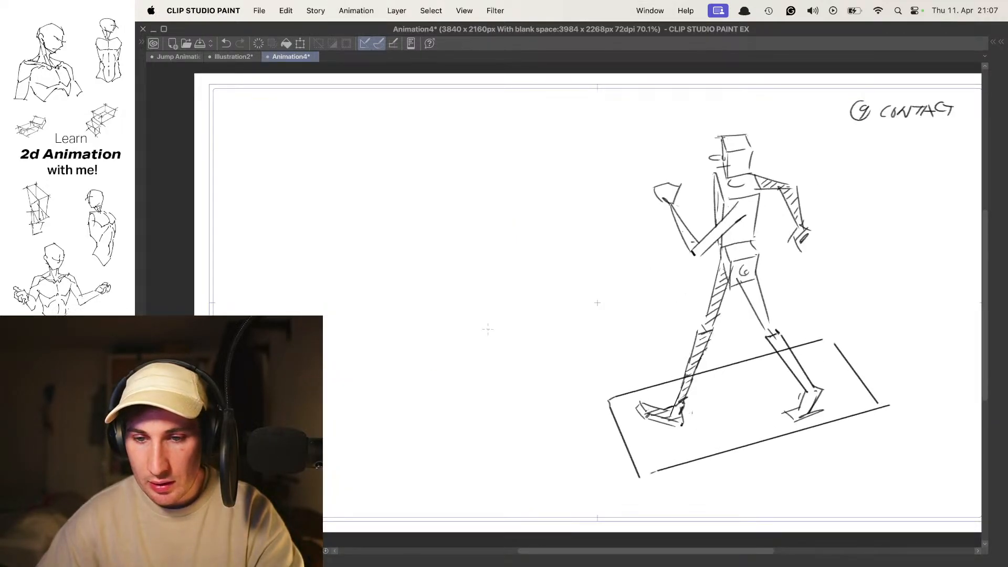
drag(647, 289, 620, 278)
scroll(638, 260, down, 3)
key(period)
key(period)
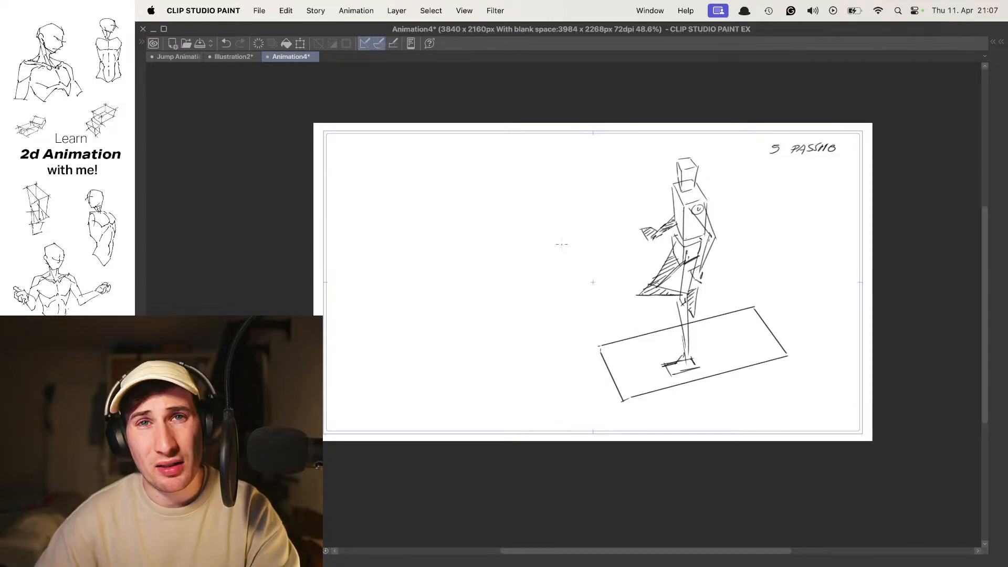
key(period)
key(period)
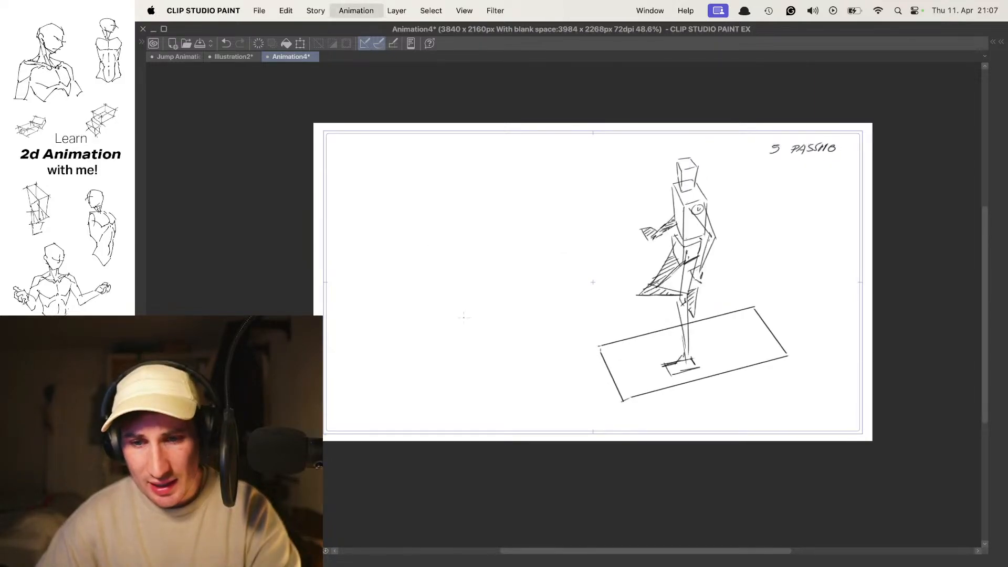
key(comma)
key(comma)
key(comma)
key(period)
key(period)
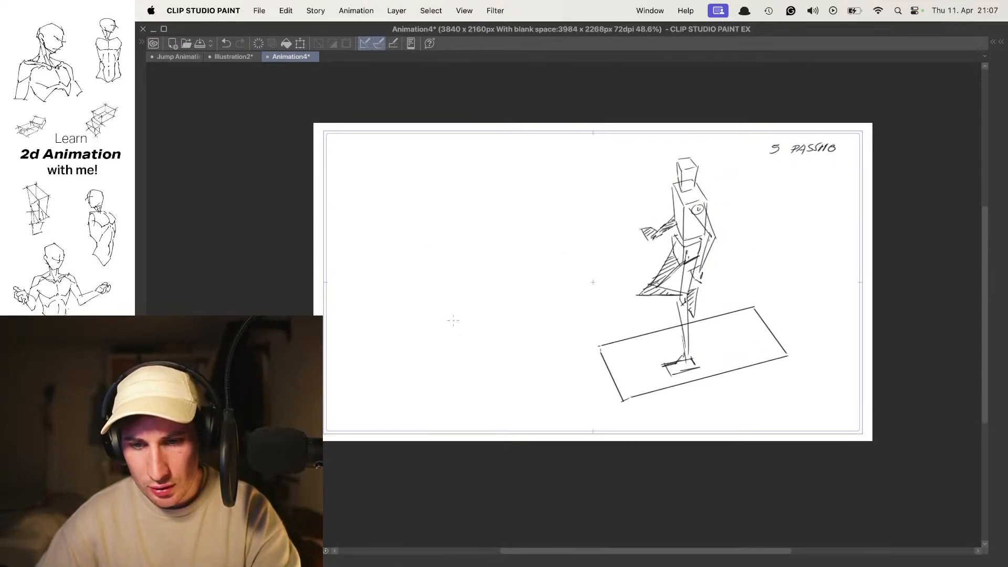
key(comma)
key(comma)
key(period)
key(period)
key(comma)
key(comma)
key(period)
key(period)
key(comma)
key(comma)
key(period)
key(period)
key(comma)
key(comma)
key(period)
key(period)
- Switch to another drawing set and flip back and forth through the figure walking along the diagonal ground lines
key(Tab)
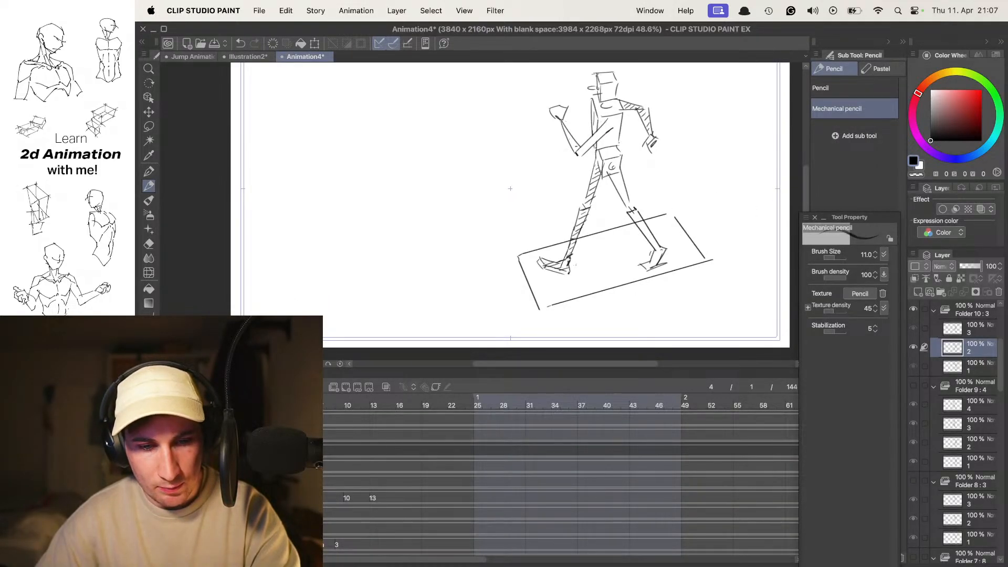
click(169, 448)
click(169, 434)
click(210, 434)
key(Tab)
key(period)
key(period)
key(comma)
key(comma)
key(period)
key(period)
key(comma)
key(comma)
- Switch to the mannequin walk drawings on the elliptical ground plane and flip through their first few poses
key(period)
key(period)
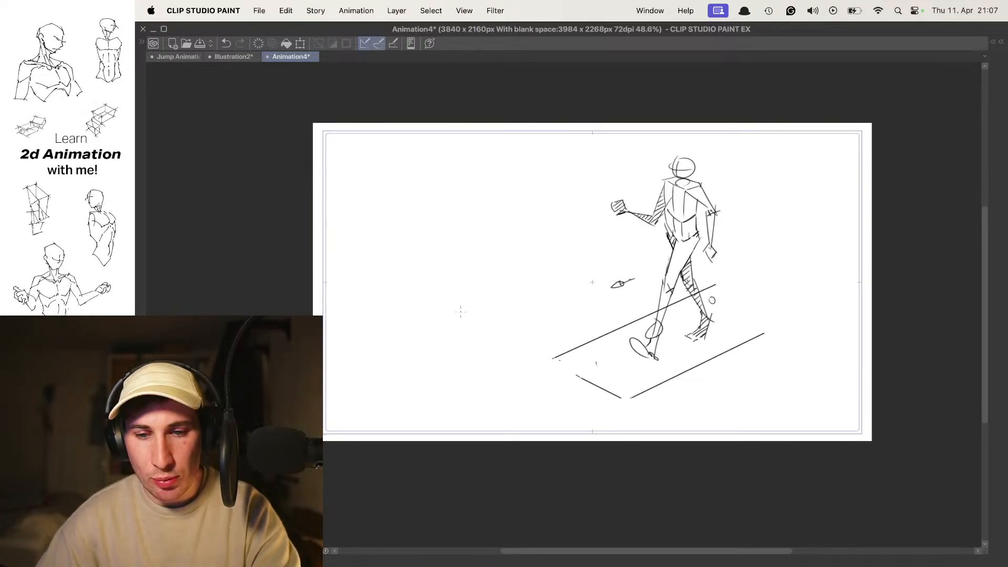
key(Tab)
key(period)
key(Tab)
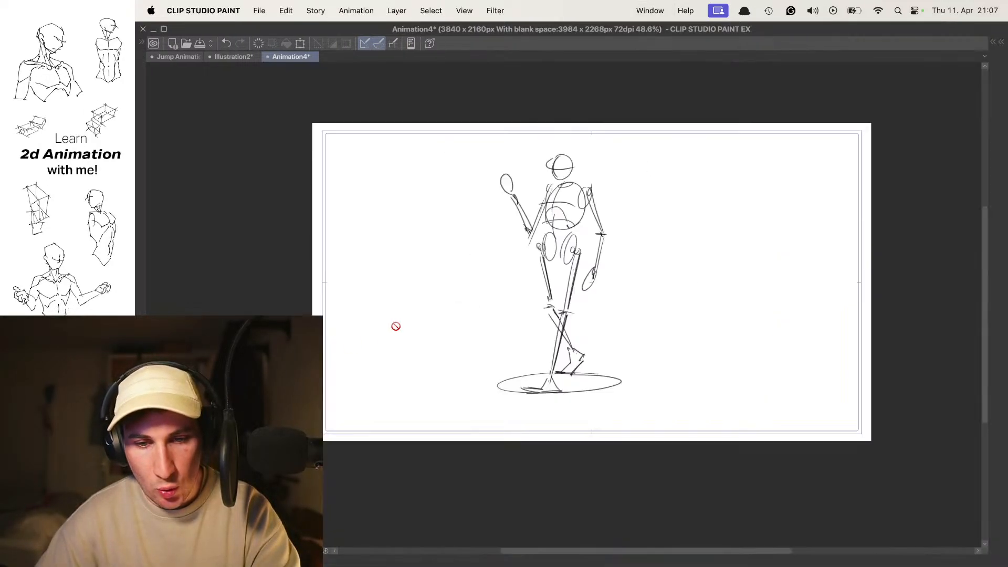
key(period)
key(period)
key(comma)
- Flip repeatedly between the mannequin's wide-stride contact pose and its passing pose with the raised hand
key(period)
key(comma)
key(comma)
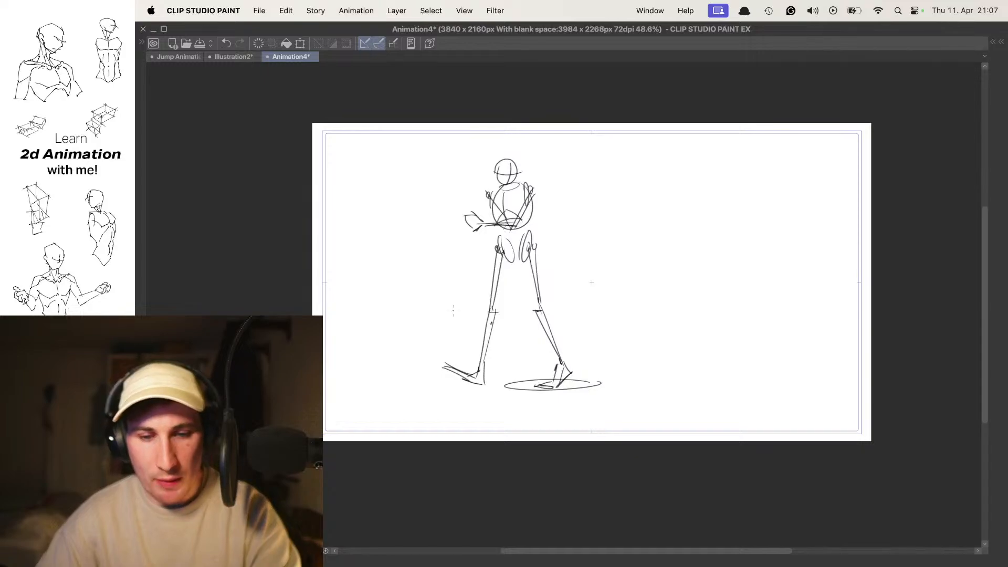
key(period)
key(period)
key(comma)
key(comma)
key(period)
key(period)
key(comma)
key(comma)
key(period)
key(comma)
key(period)
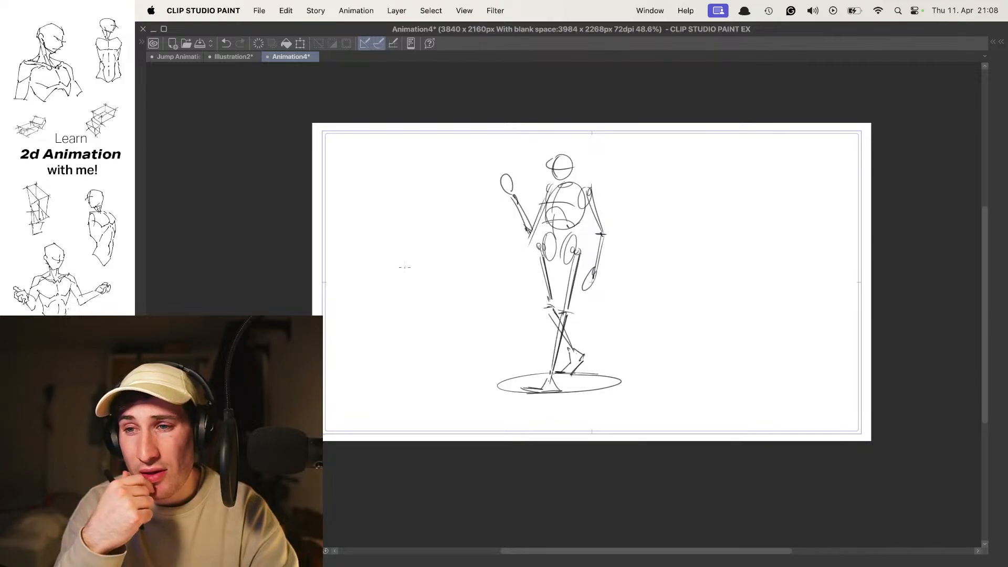
- Step forward and back through the frames following the mannequin's passing pose, examining how the simplified legs and arms change
key(Right)
key(Right)
key(Left)
key(Left)
key(Right)
key(Right)
key(Left)
key(Left)
key(Right)
key(Right)
key(Right)
key(Left)
key(Left)
key(Right)
key(Right)
key(Left)
key(Left)
key(Right)
key(Right)
key(Left)
key(Left)
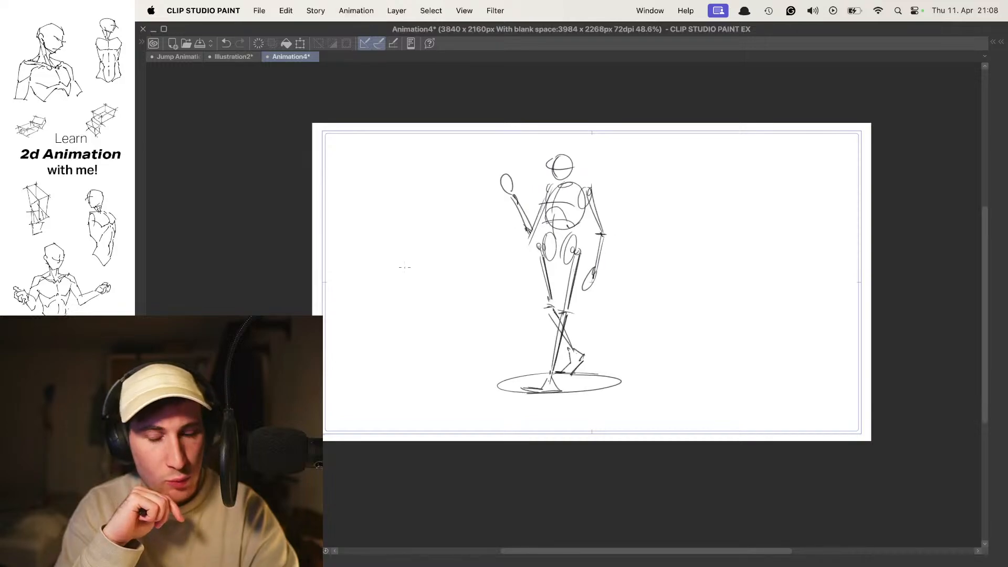
key(Right)
- Create a new 3840 x 2160 px animation document at 72 dpi, with frame rate 24 and playback time 144
key(Tab)
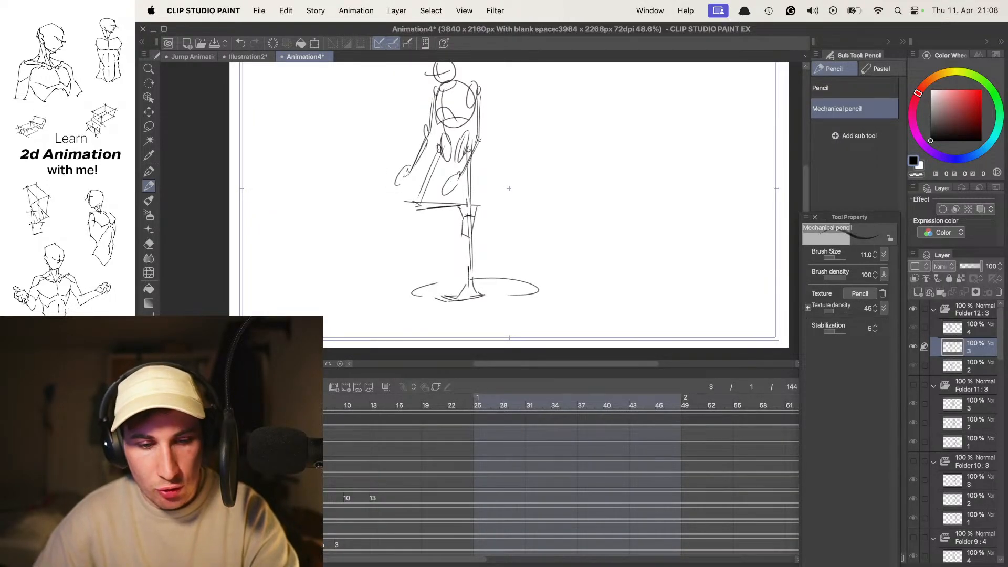
key(super+n)
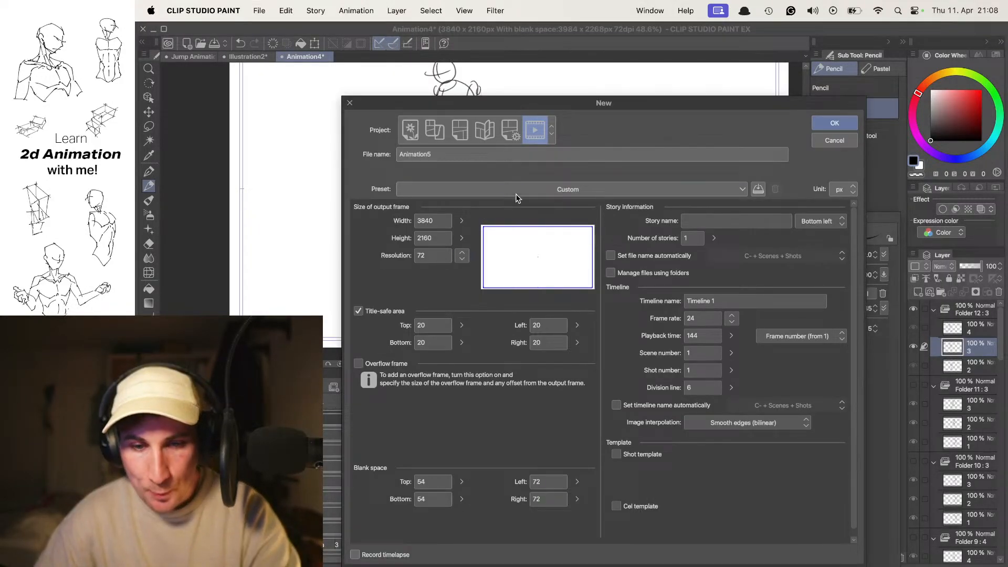
click(835, 124)
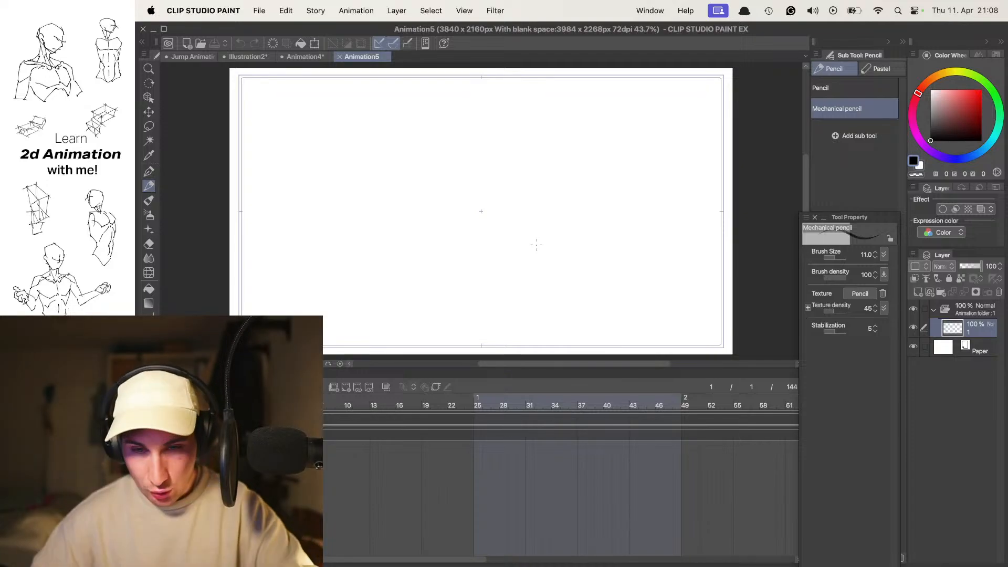
key(Tab)
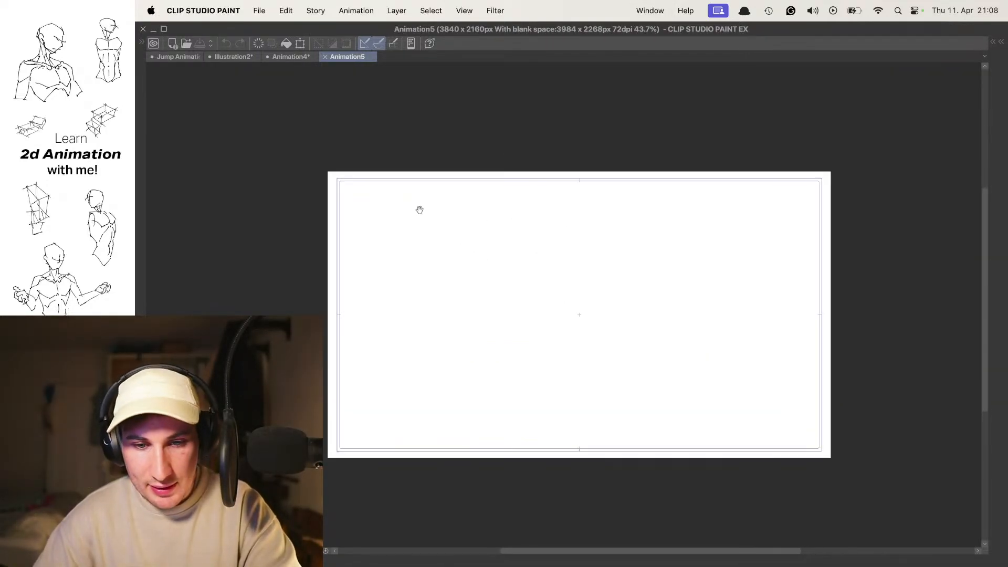
- Draw a round head near the canvas's upper-left corner with two small oval eyes, a round nose and a smile
scroll(424, 209, up, 5)
key(Tab)
key(Tab)
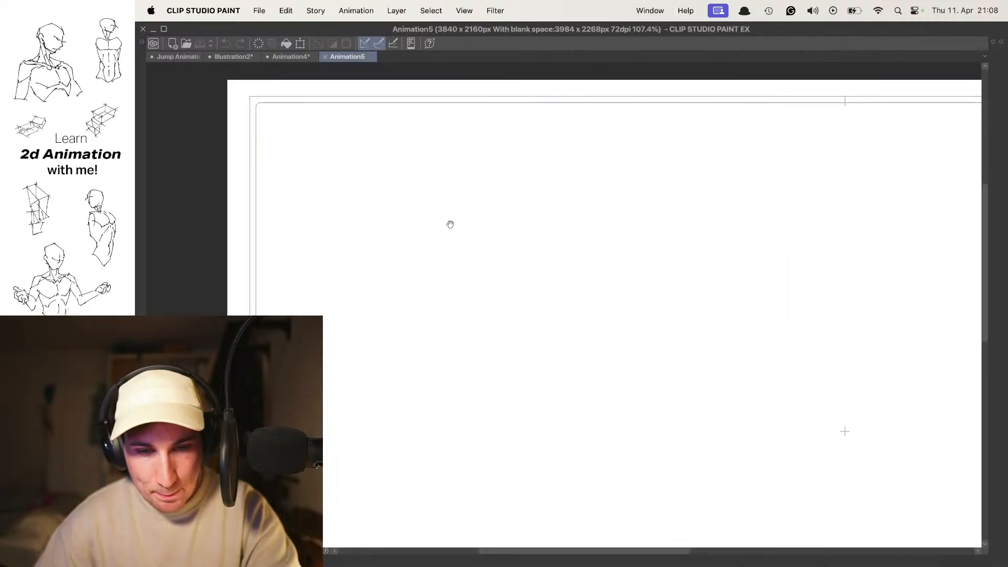
mouse_move(367, 217)
mouse_down()
mouse_move(454, 192)
mouse_move(393, 261)
mouse_move(477, 219)
mouse_move(392, 252)
mouse_up()
key(super+z)
key(super+z)
drag(405, 197, 407, 182)
key(super+z)
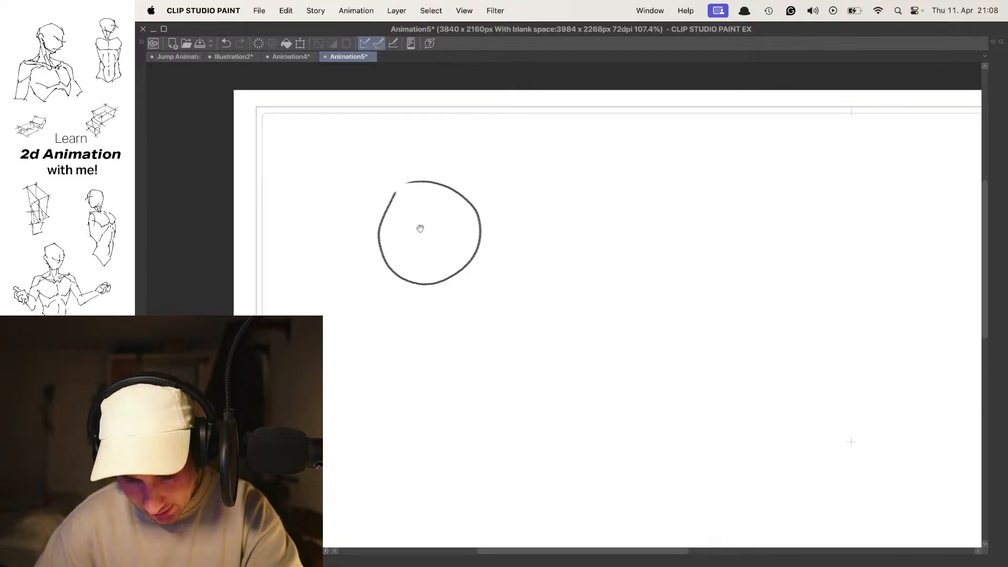
mouse_move(450, 213)
mouse_down()
mouse_move(411, 247)
mouse_move(465, 262)
mouse_up()
drag(404, 254, 450, 263)
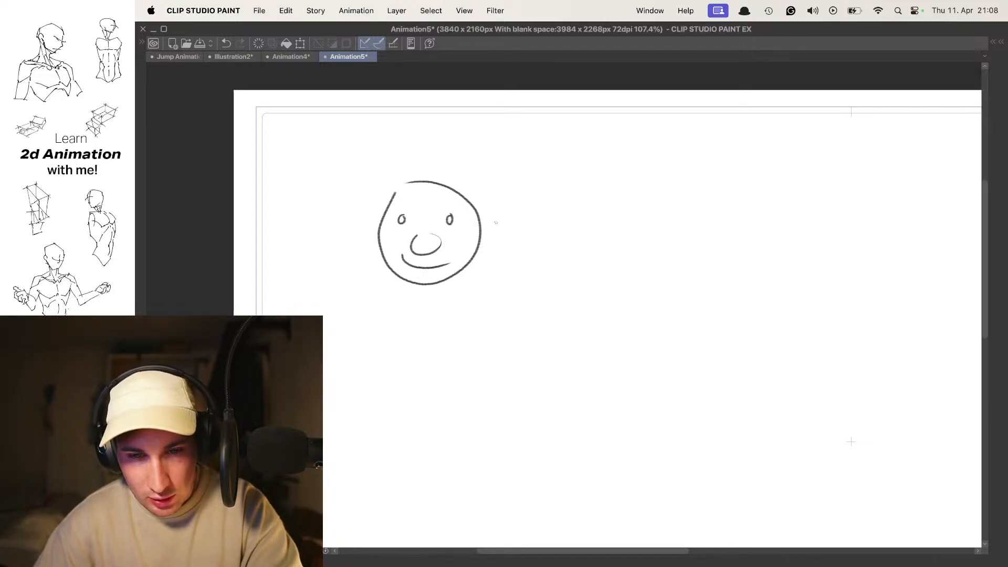
- Add a second animation frame with onion skin and redraw the round head outline over the smiling face
key(Right)
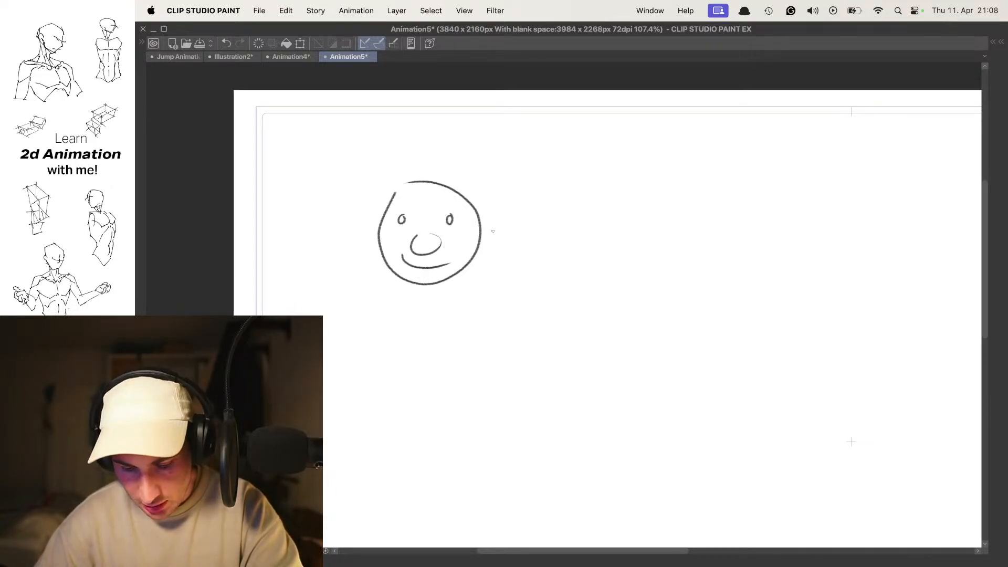
scroll(491, 229, left, 3)
key(alt+n)
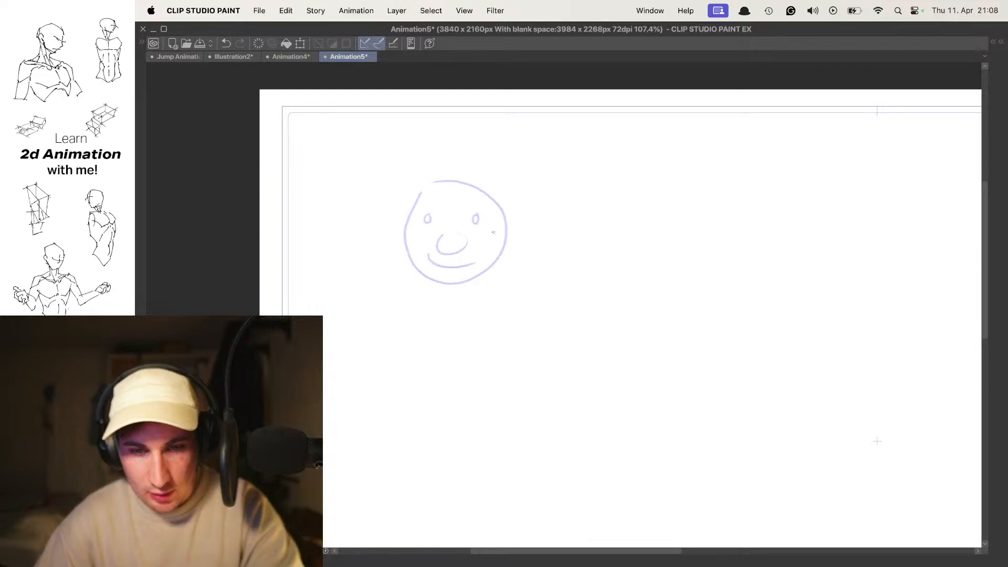
drag(481, 237, 493, 236)
drag(428, 273, 457, 278)
key(super+z)
mouse_move(429, 212)
mouse_down()
mouse_move(489, 280)
mouse_move(432, 199)
mouse_move(441, 184)
mouse_move(457, 280)
mouse_move(482, 176)
mouse_up()
key(super+z)
key(super+z)
key(super+z)
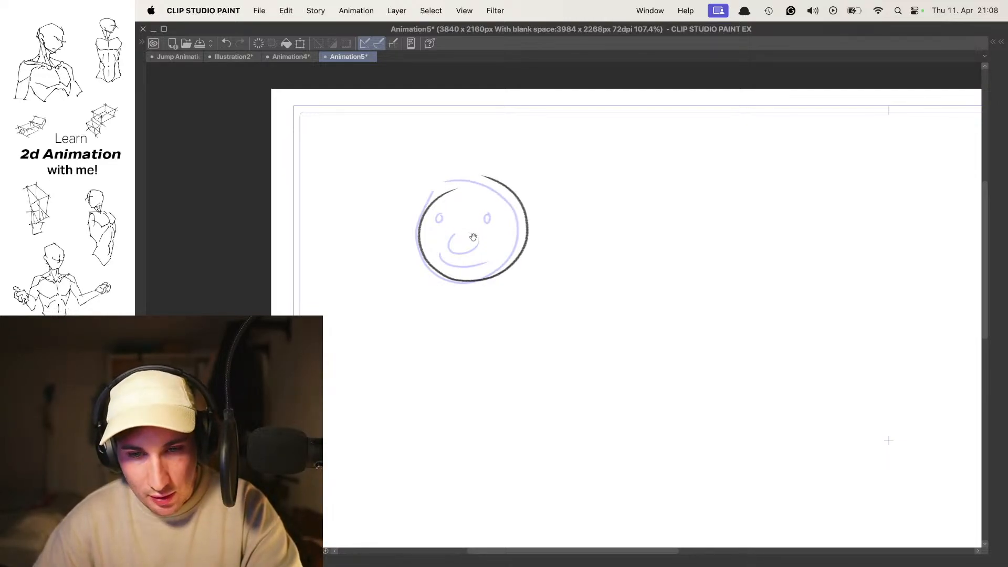
key(super+z)
- Add an oval nose, a small open mouth and two oval eyes to the second frame's head
drag(468, 255, 468, 226)
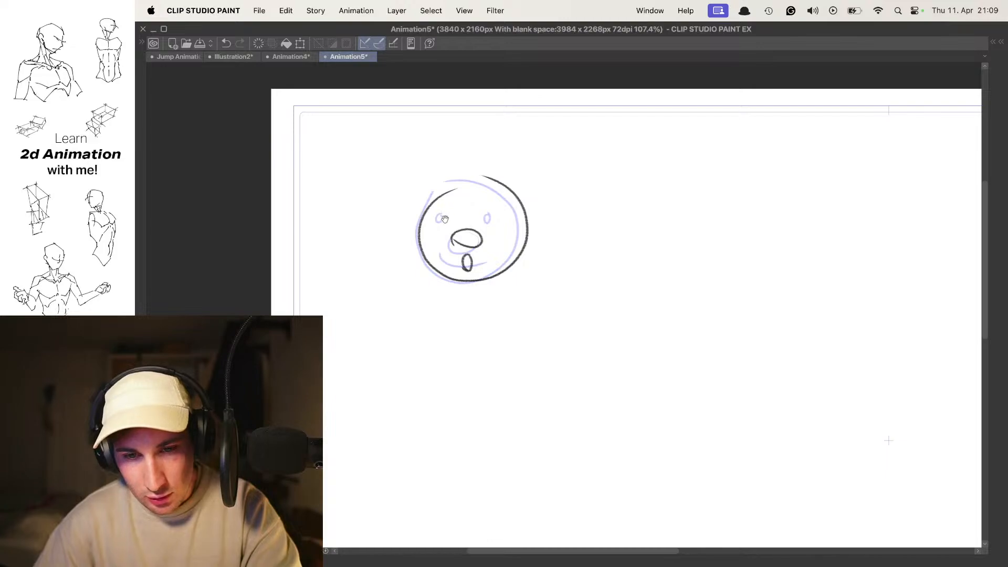
key(super+z)
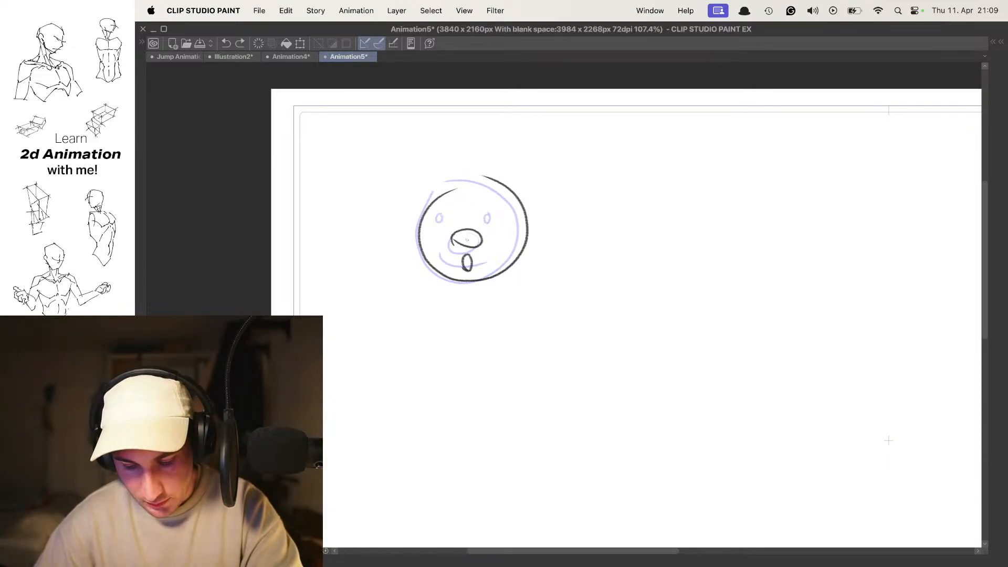
drag(487, 216, 486, 214)
key(space)
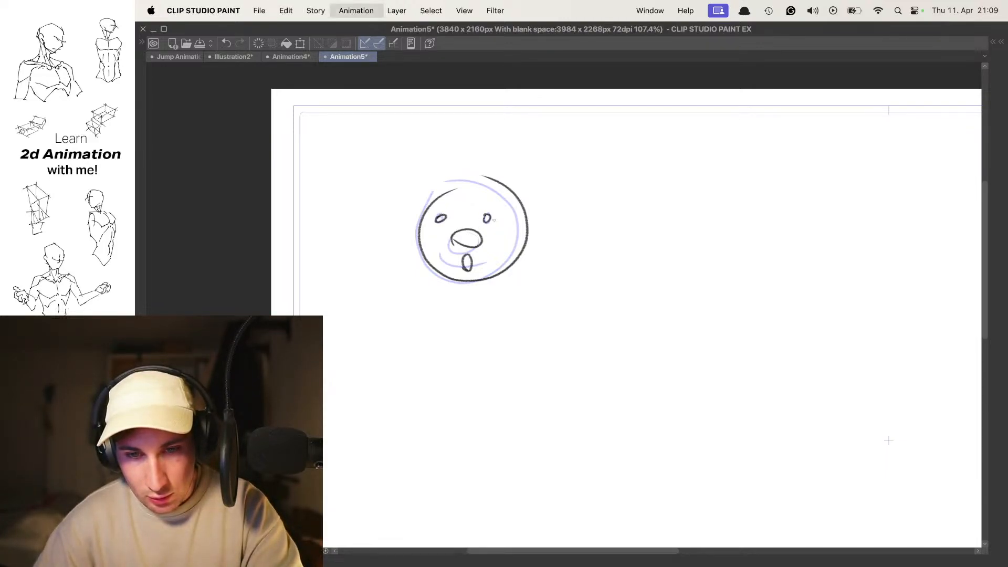
key(super+z)
key(super+z)
key(space)
key(space)
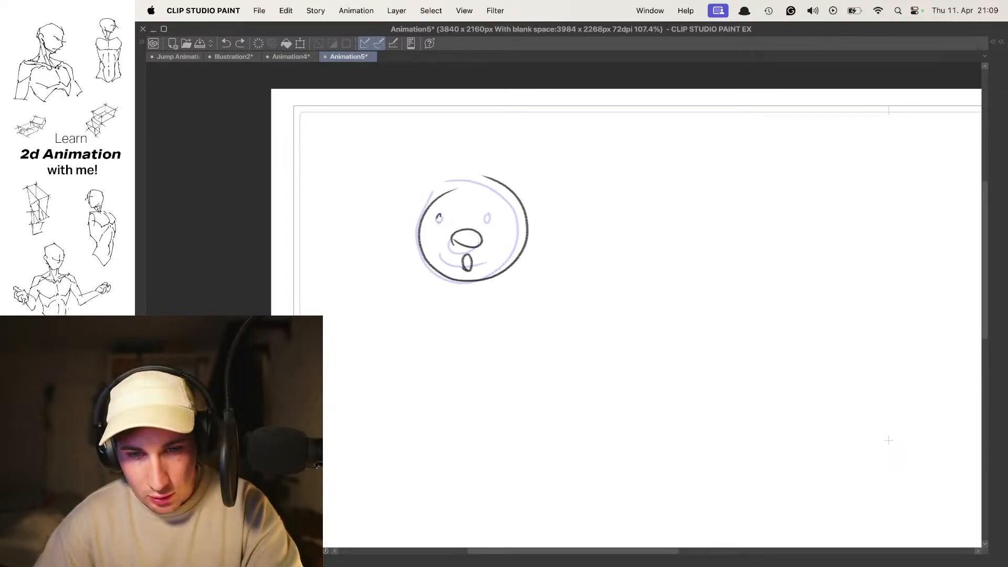
drag(487, 216, 487, 215)
- Add a third frame and draw a frowning face with eyes, nose and round outline over the onion-skinned heads
key(space)
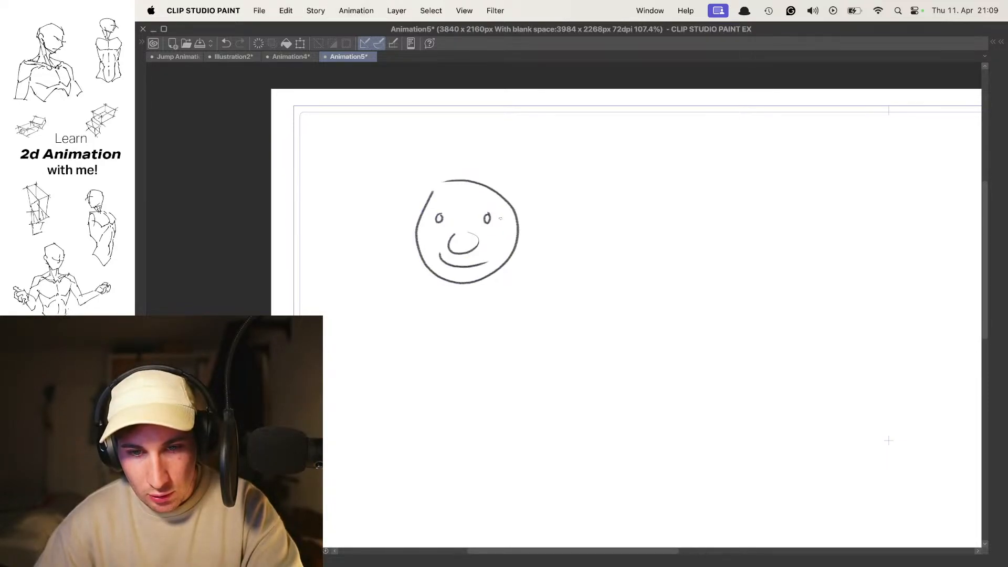
key(space)
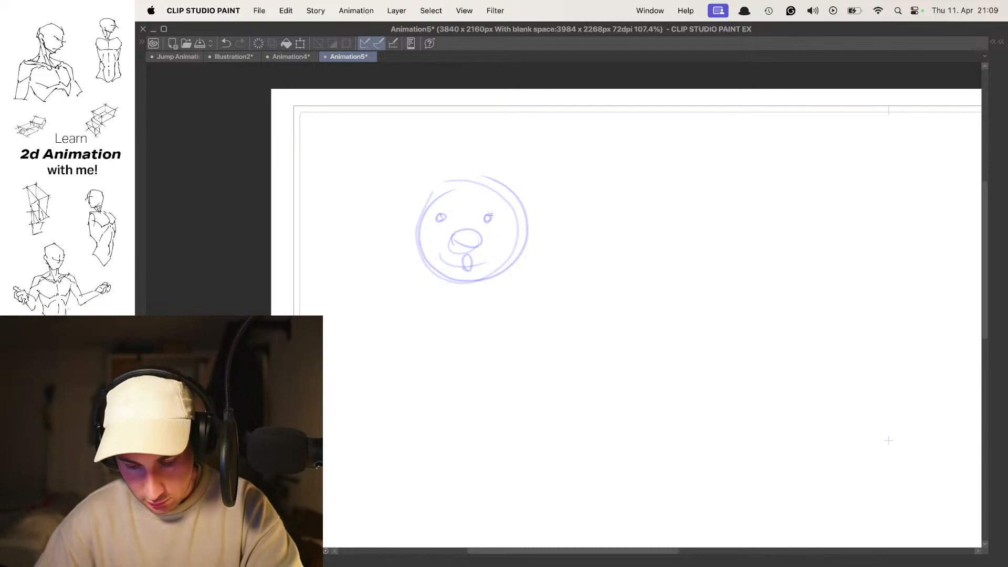
drag(441, 264, 492, 264)
key(super+z)
mouse_move(465, 232)
mouse_down()
mouse_move(482, 239)
mouse_move(445, 216)
mouse_move(439, 263)
mouse_up()
key(super+z)
key(super+z)
mouse_move(482, 185)
mouse_down()
mouse_move(523, 262)
mouse_move(438, 266)
mouse_move(470, 177)
mouse_move(526, 243)
mouse_up()
key(super+z)
key(super+z)
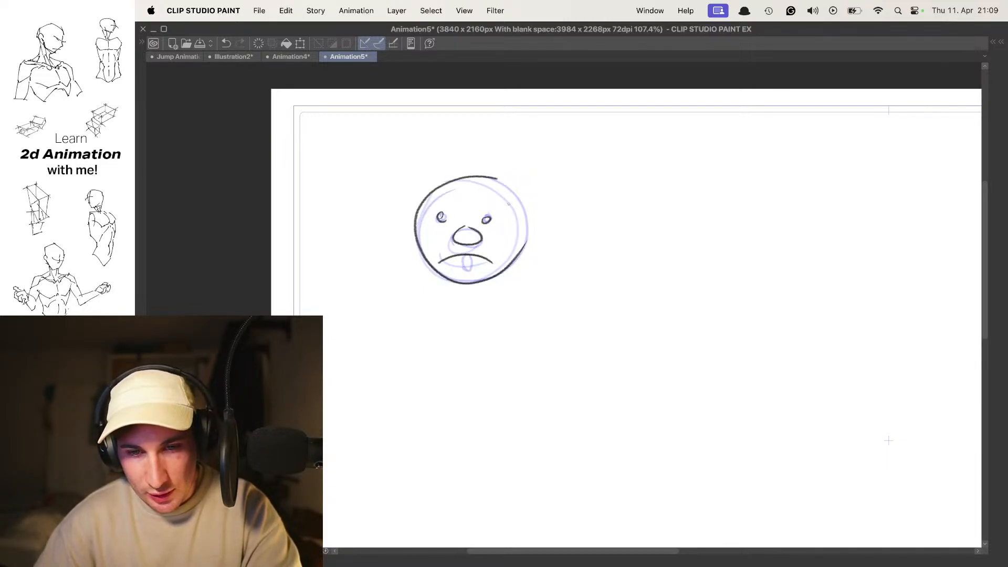
drag(506, 185, 522, 242)
- Flip back and forth through the smiling, open-mouthed and frowning face frames to compare their consistency
key(space)
key(space)
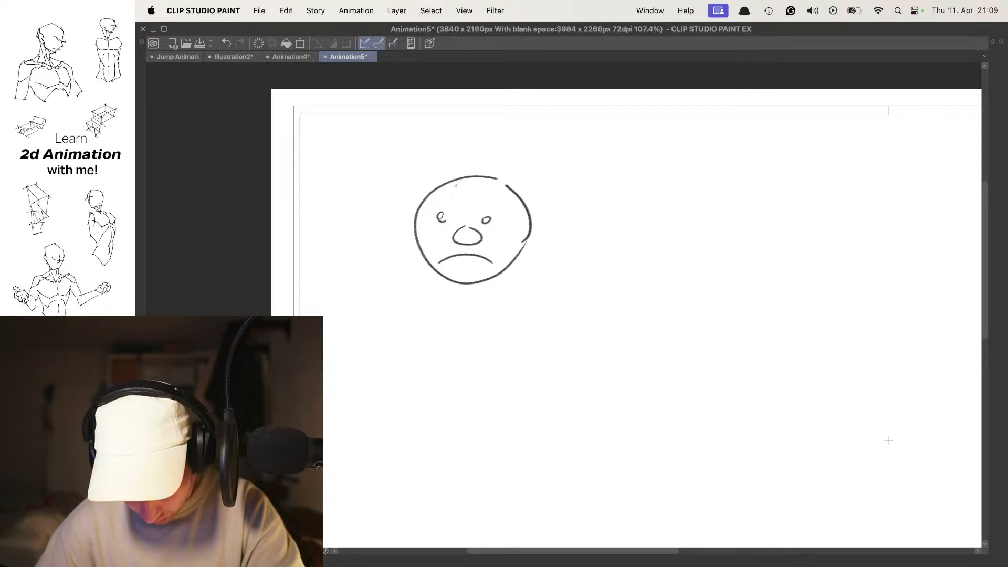
key(comma)
key(comma)
key(period)
key(period)
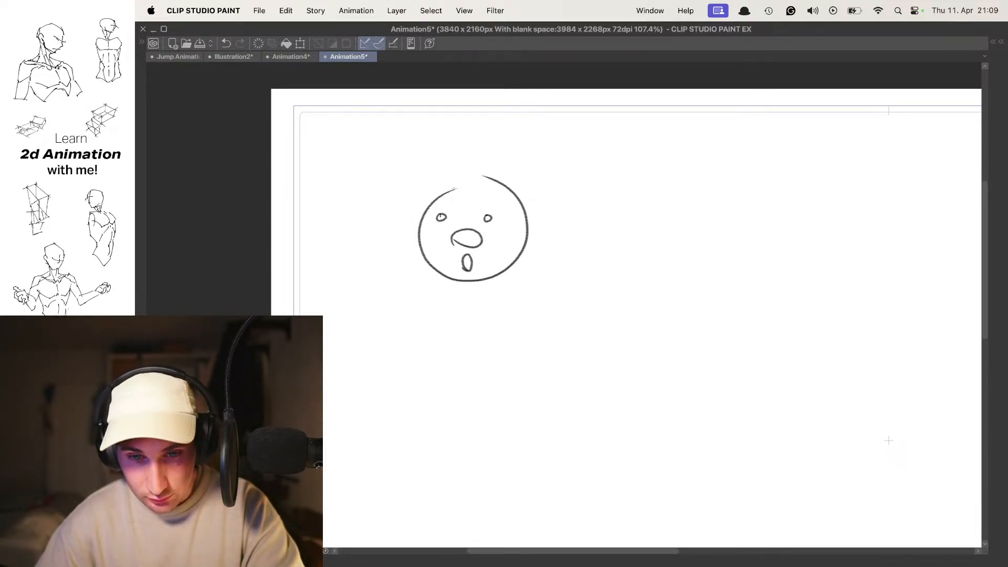
key(comma)
key(period)
key(comma)
- On the smiling-face frame, sketch a larger angled head beside it, with a side-plane curve and a jaw line
drag(620, 199, 453, 187)
key(comma)
key(Tab)
key(Tab)
drag(464, 222, 466, 225)
key(super+z)
mouse_move(515, 192)
mouse_down()
mouse_move(496, 223)
mouse_move(513, 192)
mouse_move(503, 198)
mouse_move(503, 300)
mouse_move(580, 229)
mouse_up()
key(super+z)
mouse_move(470, 248)
mouse_down()
mouse_move(485, 288)
mouse_move(584, 256)
mouse_up()
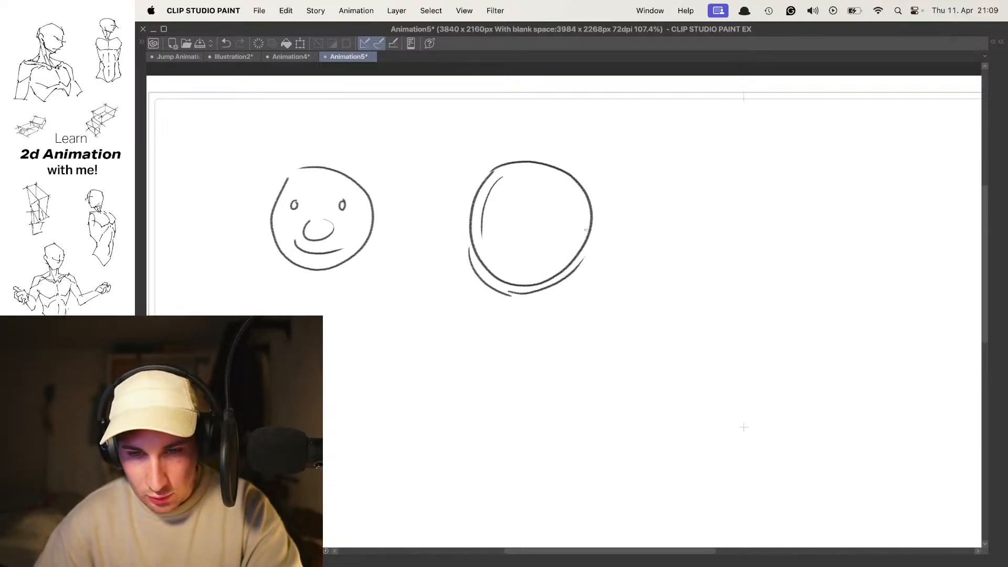
- Add a protruding nose, two oval eyes, a small smile and an ear mark to the angled head
mouse_move(460, 241)
mouse_down()
mouse_move(465, 249)
mouse_move(517, 231)
mouse_up()
key(super+z)
key(super+z)
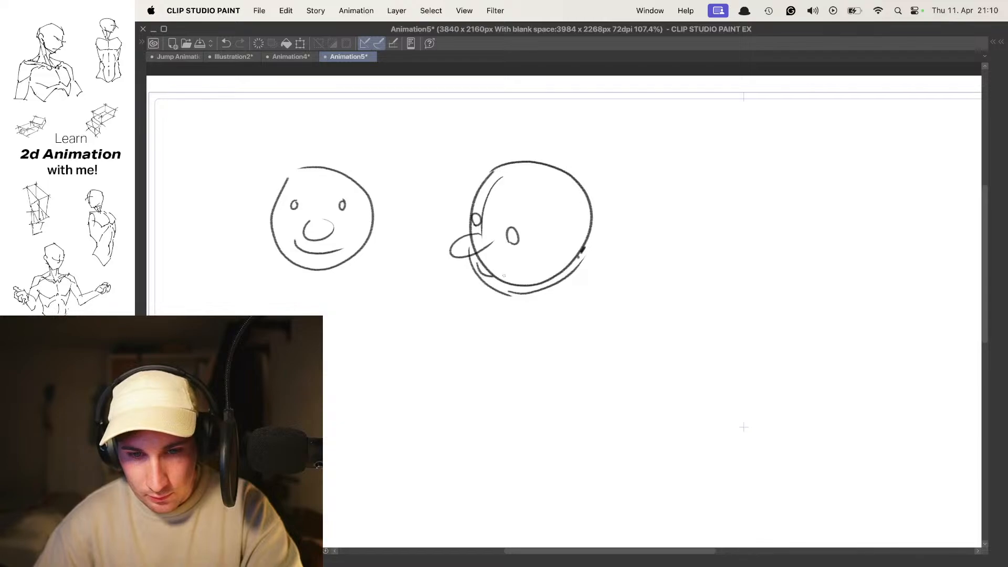
- Go to the open-mouthed frame with onion skin on and sketch the angled head's chin and lower outline
key(o)
key(o)
key(period)
key(o)
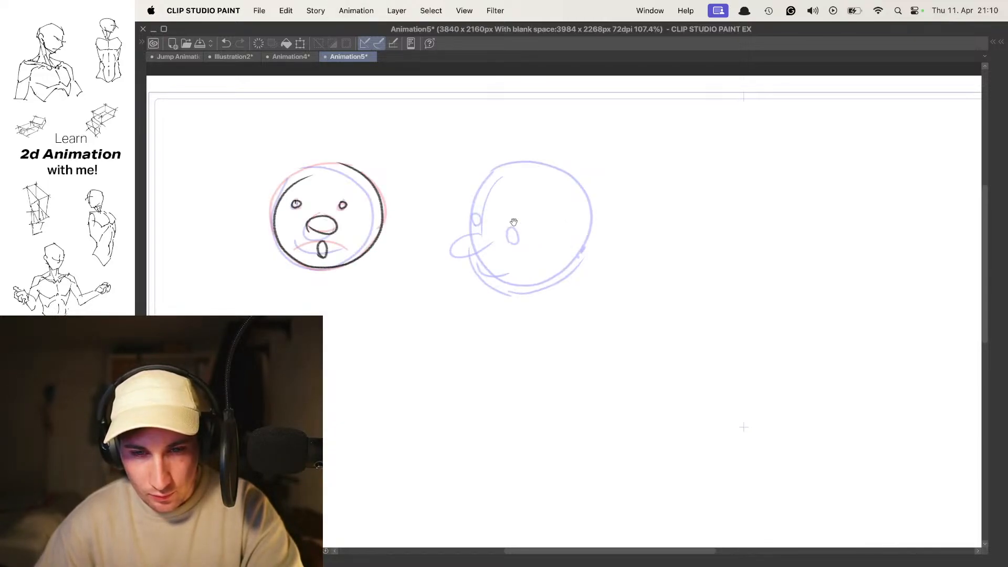
drag(479, 263, 506, 293)
mouse_move(513, 287)
mouse_down()
mouse_move(482, 290)
mouse_move(512, 292)
mouse_move(574, 266)
mouse_up()
key(super+z)
key(super+z)
- Complete the second frame's angled head with a long nose, eyes, open mouth and skull outline, and compare it with its neighbouring frame
mouse_move(496, 245)
mouse_down()
mouse_move(508, 229)
mouse_move(474, 214)
mouse_move(468, 234)
mouse_up()
key(super+z)
mouse_move(492, 179)
mouse_down()
mouse_move(470, 212)
mouse_move(583, 174)
mouse_move(594, 242)
mouse_move(582, 250)
mouse_up()
key(o)
key(comma)
key(period)
key(comma)
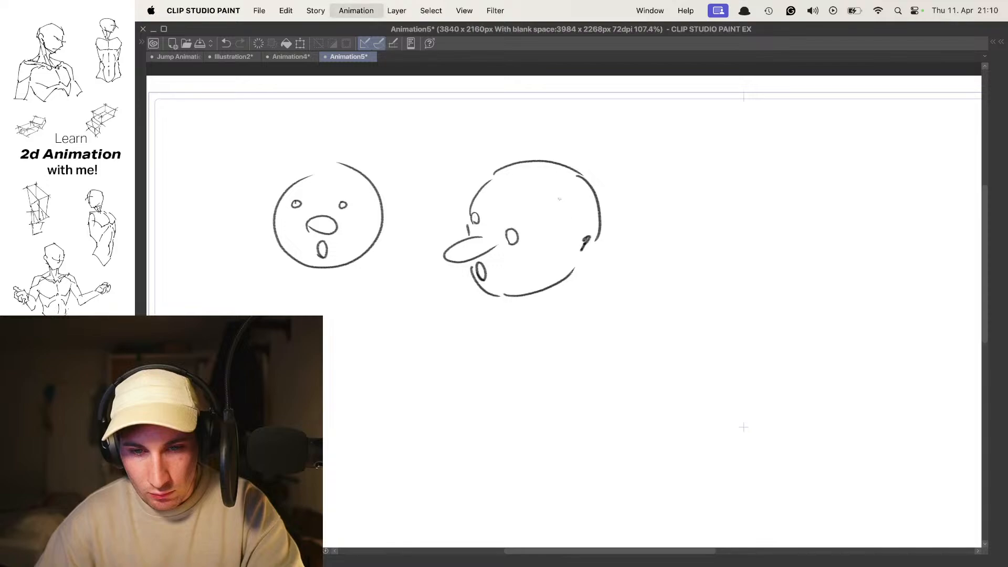
- On the frowning-face frame, redraw the angled head over the onion skin with a long nose, eyes and a downturned mouth
key(space)
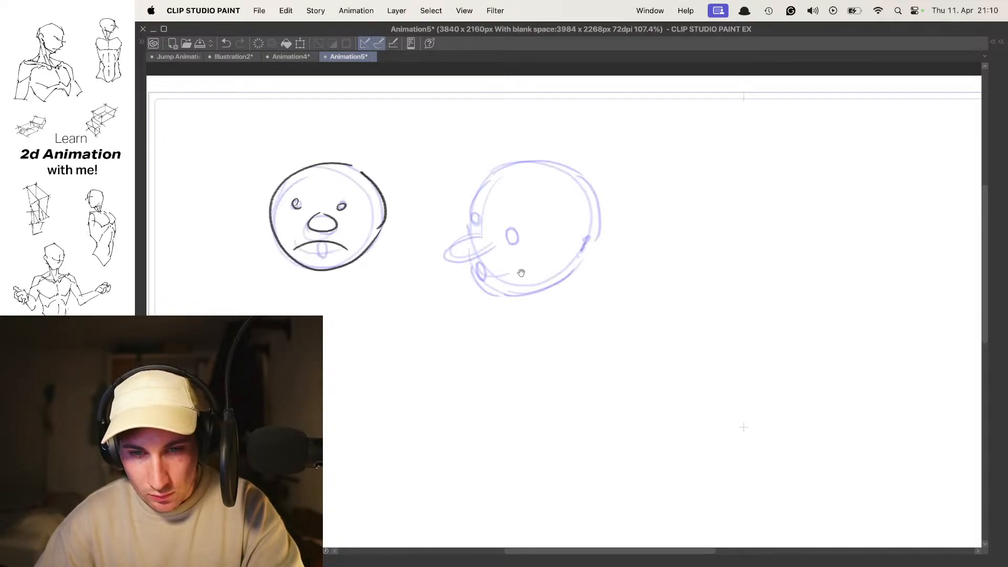
drag(471, 237, 495, 238)
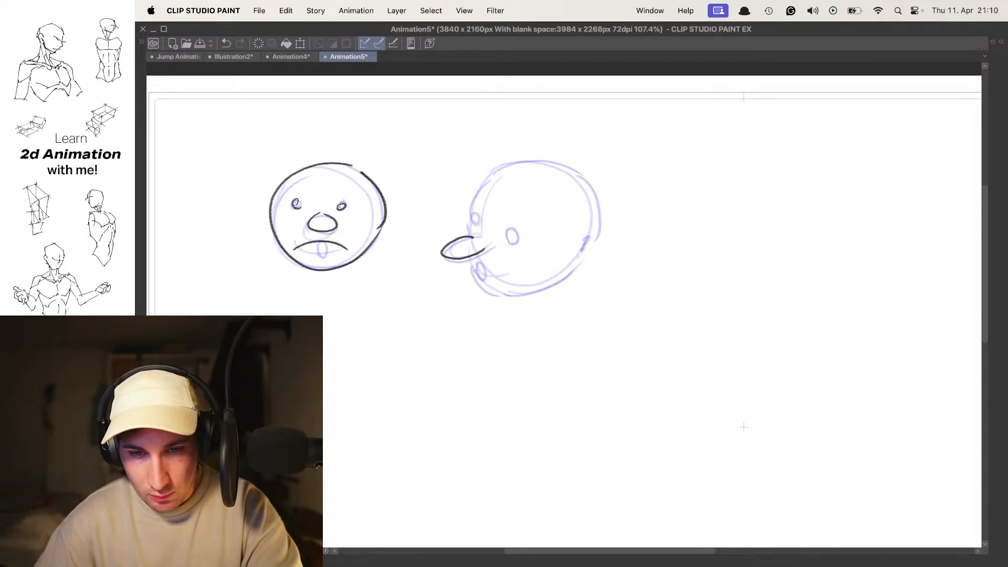
mouse_move(470, 281)
mouse_down()
mouse_move(503, 302)
mouse_move(583, 243)
mouse_up()
key(super+z)
mouse_move(513, 299)
mouse_down()
mouse_move(543, 295)
mouse_move(586, 261)
mouse_up()
mouse_move(465, 235)
mouse_down()
mouse_move(480, 193)
mouse_move(546, 165)
mouse_move(581, 185)
mouse_move(476, 184)
mouse_move(534, 164)
mouse_move(511, 173)
mouse_move(600, 224)
mouse_up()
key(super+z)
key(super+z)
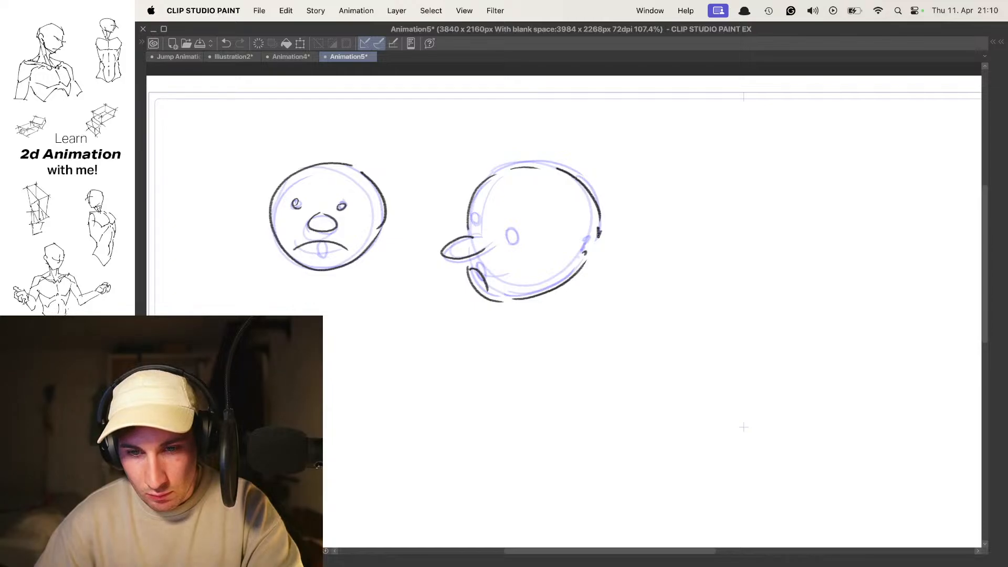
drag(475, 209, 479, 224)
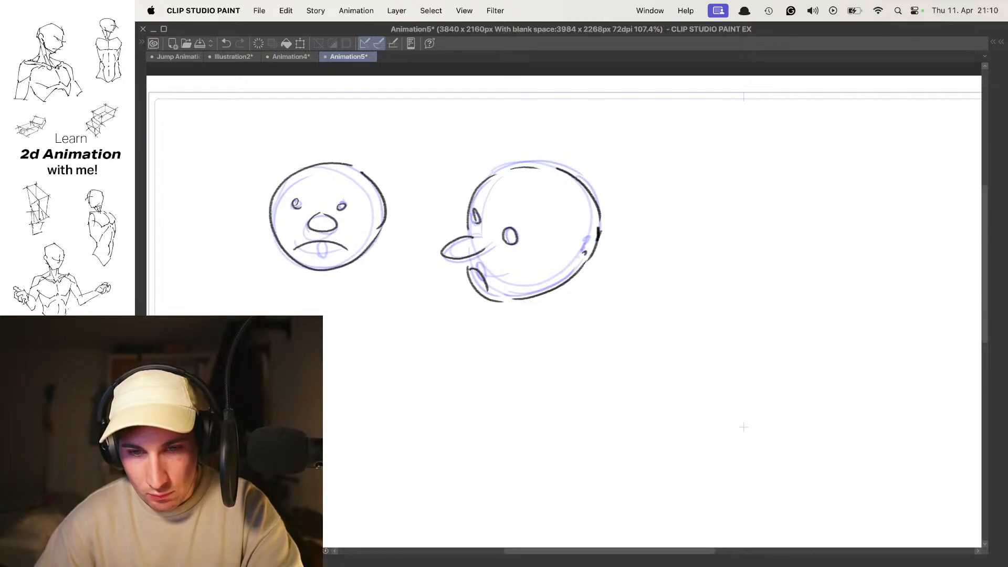
key(space)
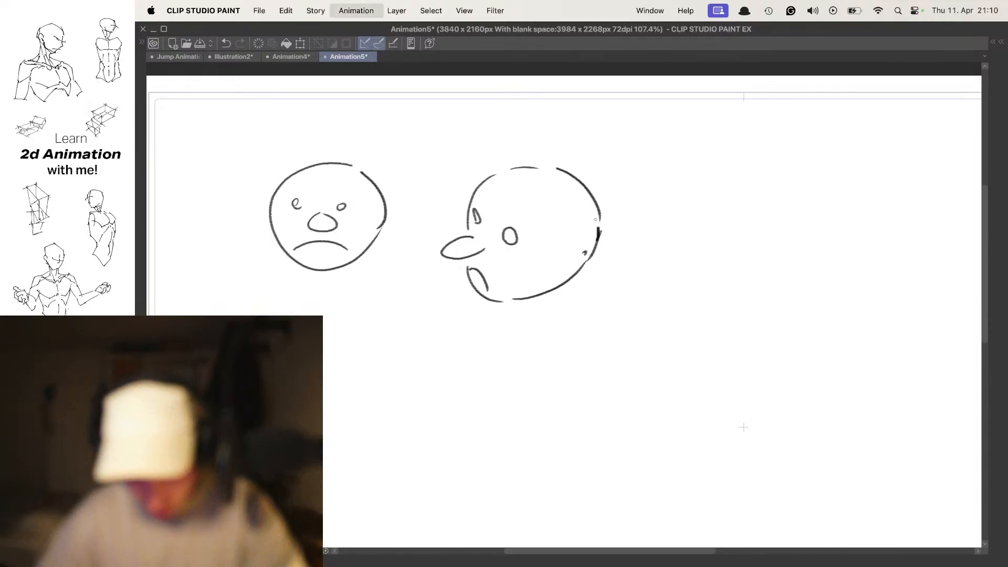
- Flip through the three frames to compare how the simple front-view face and the angled head change
mouse_move(824, 212)
mouse_down()
mouse_move(619, 202)
mouse_move(681, 221)
mouse_up()
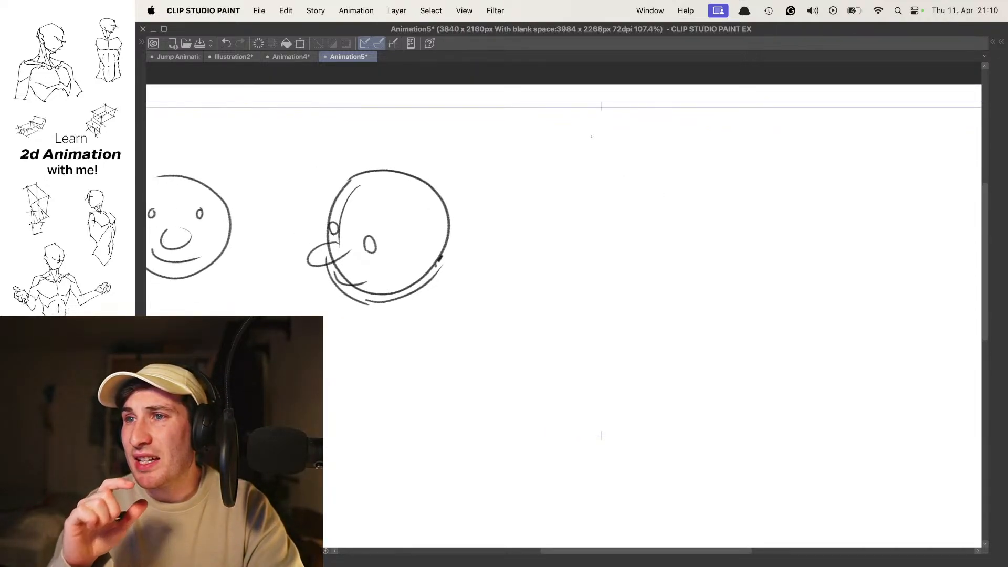
key(.)
key(.)
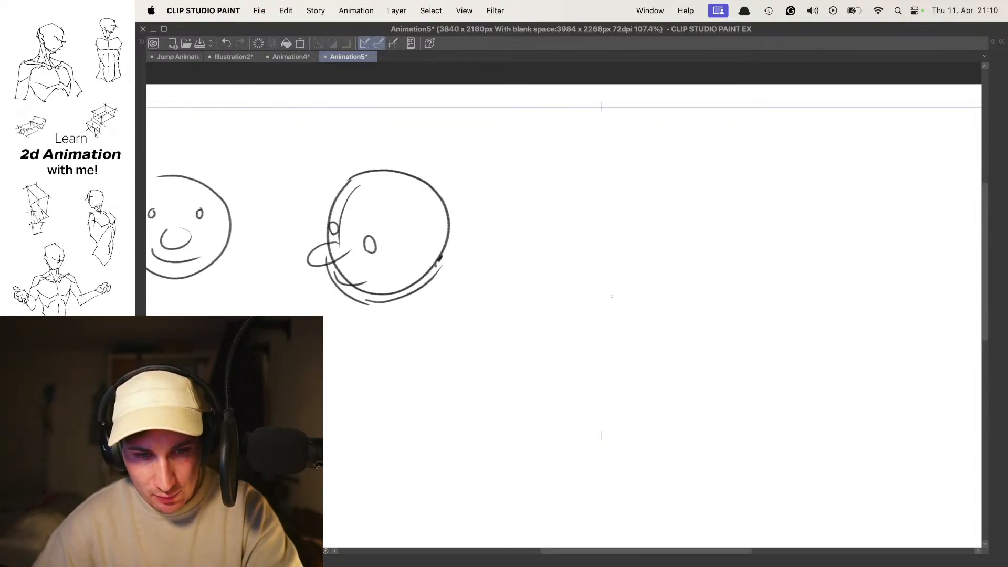
key(.)
key(.)
drag(485, 315, 686, 271)
key(.)
- Go to the frame with the frowning face and draw a new round head outline below it, redoing unsatisfactory strokes
key(.)
key(.)
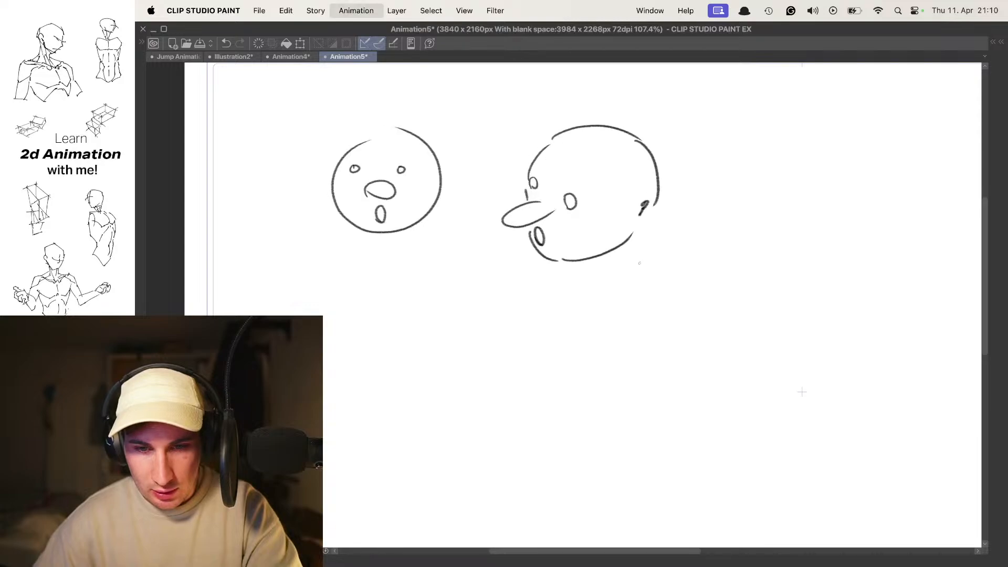
key(.)
key(.)
key(.)
key(.)
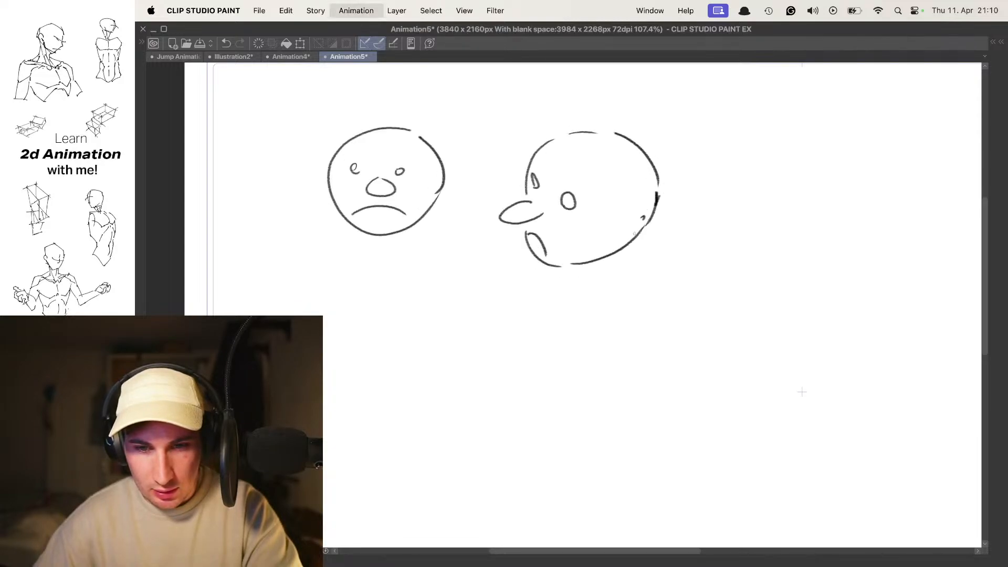
drag(764, 193, 731, 184)
mouse_move(444, 255)
mouse_down()
mouse_move(539, 226)
mouse_move(553, 202)
mouse_up()
drag(511, 233, 532, 262)
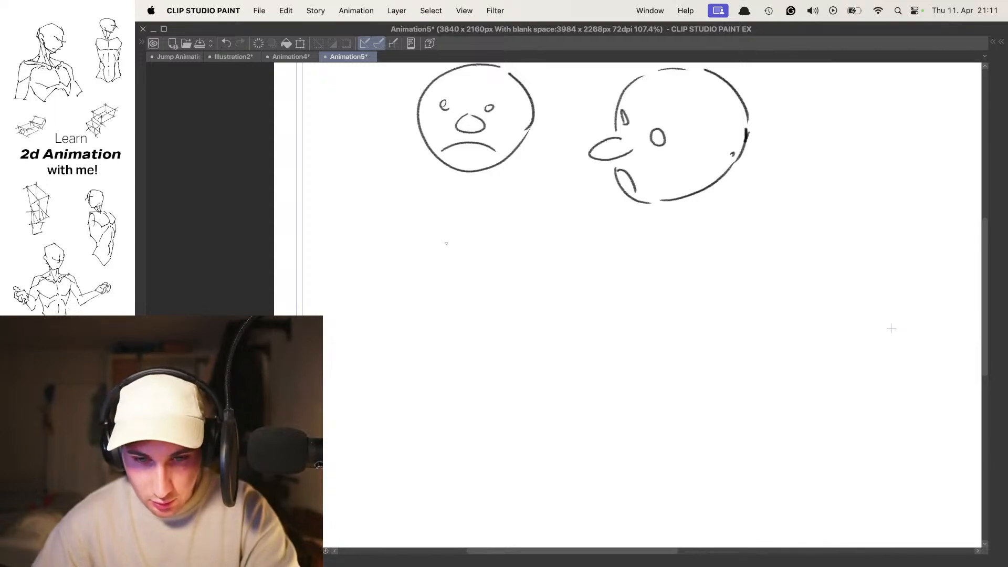
drag(452, 257, 504, 256)
key(super+z)
mouse_move(439, 281)
mouse_down()
mouse_move(491, 360)
mouse_move(431, 288)
mouse_move(423, 331)
mouse_move(444, 263)
mouse_up()
key(super+z)
drag(506, 306, 519, 244)
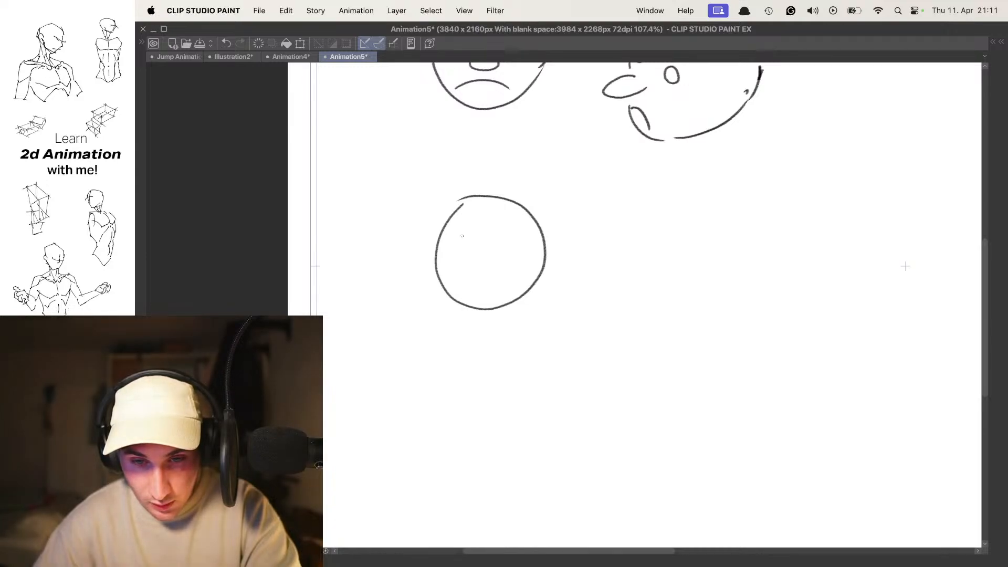
- Add two oval eyes, a round nose and a smiling mouth to the new front-view head
drag(508, 237, 513, 236)
key(super+z)
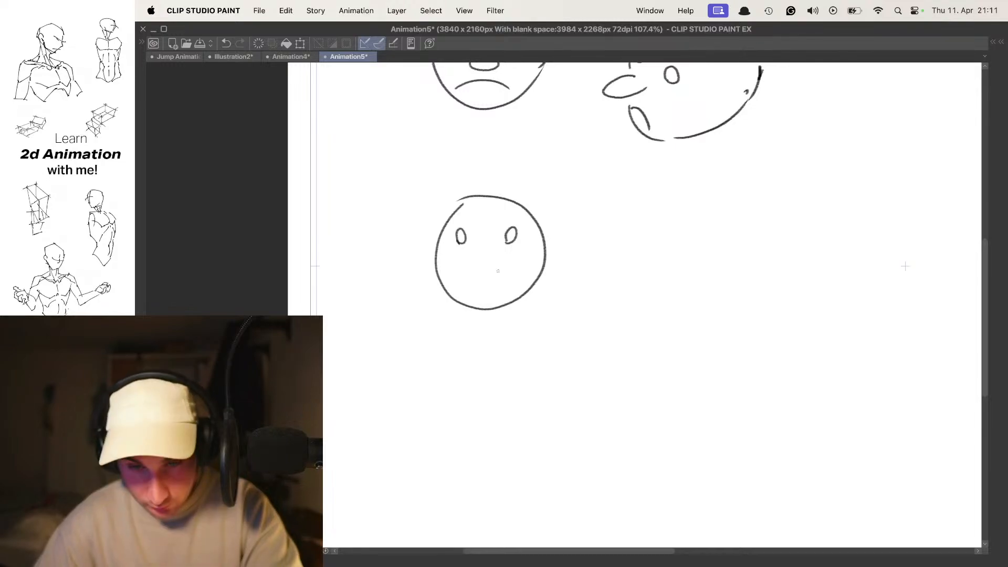
mouse_move(468, 256)
mouse_down()
mouse_move(473, 265)
mouse_move(494, 250)
mouse_up()
key(super+z)
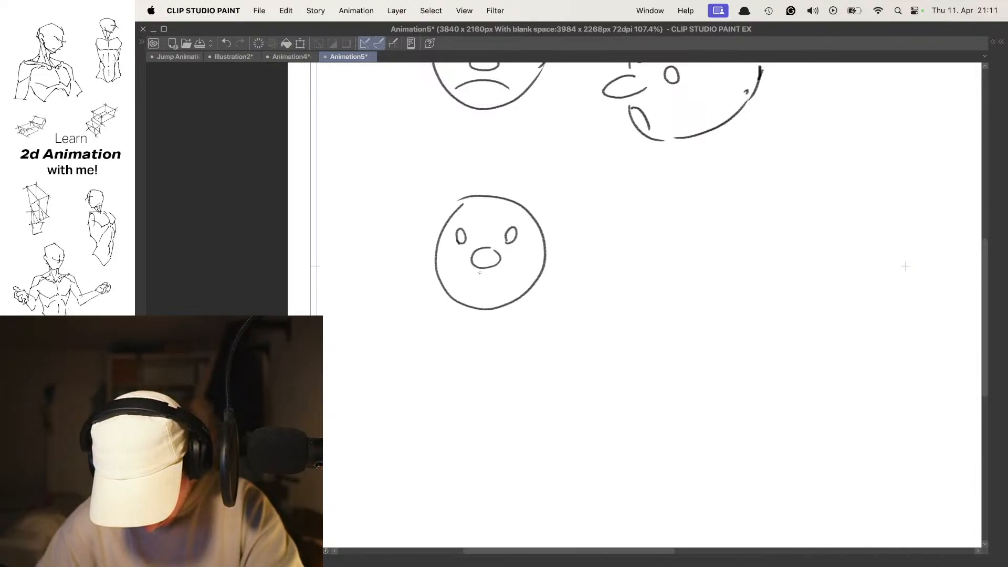
mouse_move(462, 279)
mouse_down()
mouse_move(507, 280)
mouse_move(507, 289)
mouse_up()
key(super+z)
- On the next frame with onion skin on, draw a larger raised nose, closed-eye arcs and a wide downturned mouth
key(Right)
key(o)
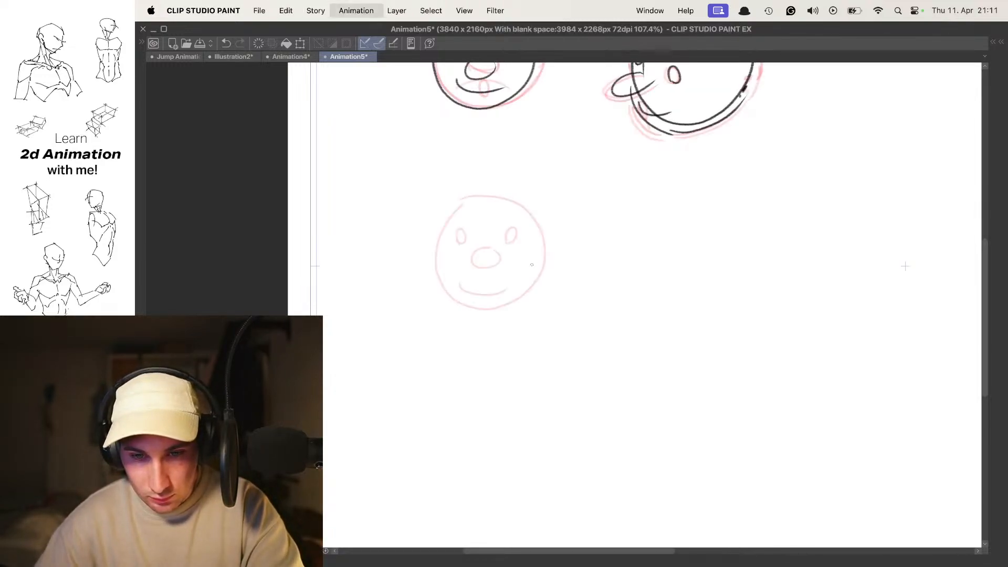
drag(496, 252, 477, 254)
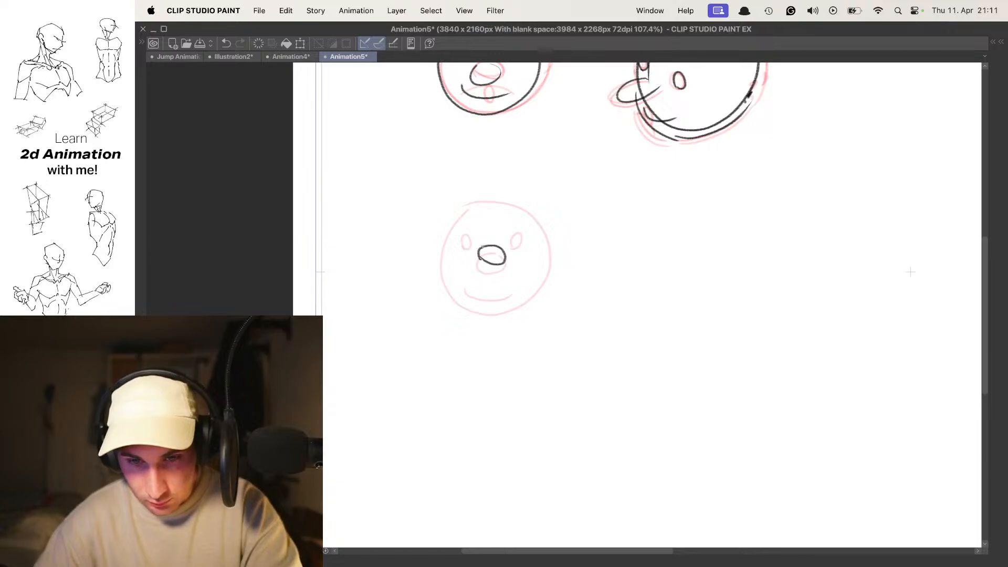
key(super+z)
key(super+z)
mouse_move(484, 247)
mouse_down()
mouse_move(483, 256)
mouse_move(475, 249)
mouse_move(524, 246)
mouse_up()
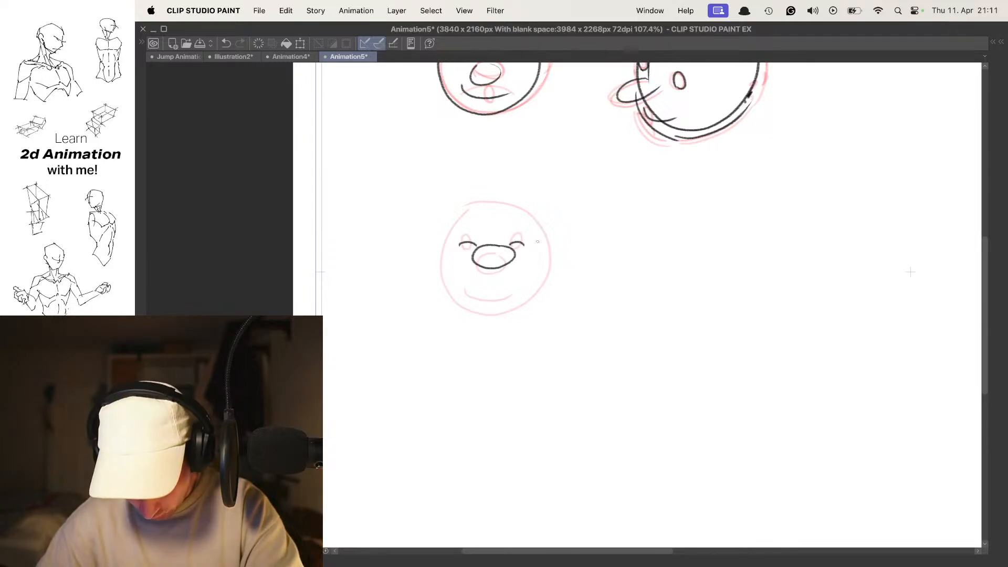
drag(500, 273, 531, 286)
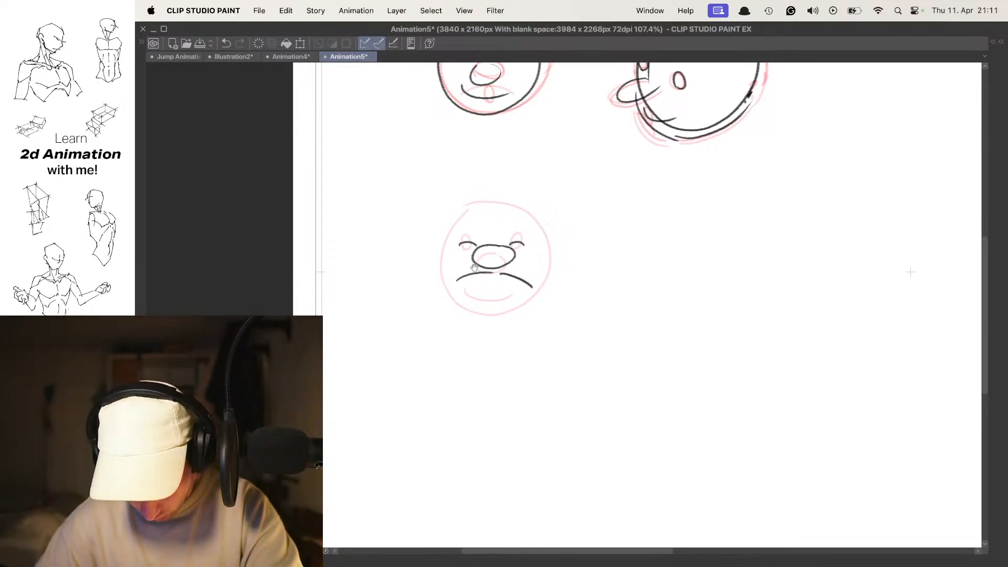
- Outline the squashed front-view head with bulging cheeks, skull top and chin, and compare it with the neighbouring frames
drag(446, 250, 439, 285)
drag(549, 249, 546, 285)
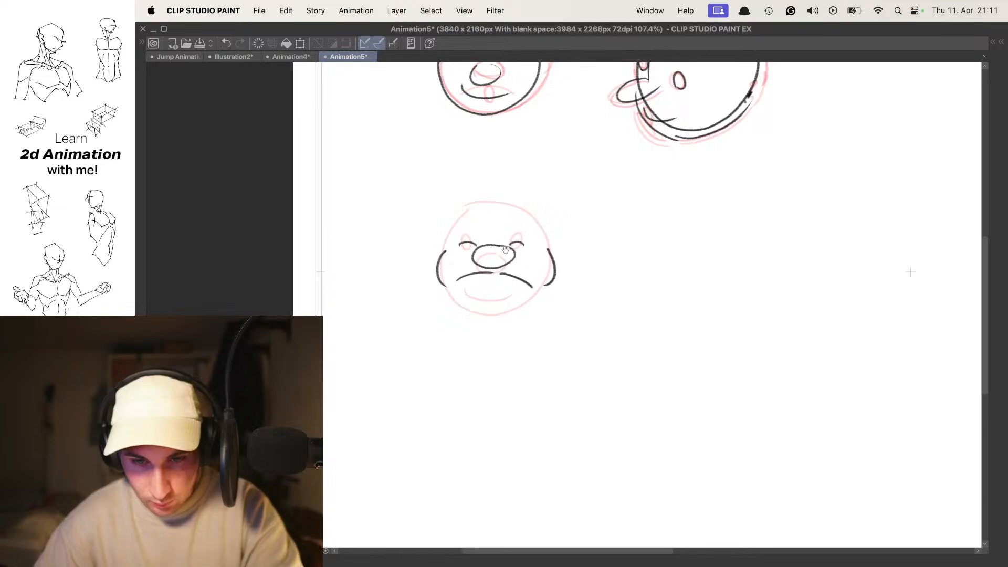
mouse_move(458, 213)
mouse_down()
mouse_move(516, 204)
mouse_move(550, 243)
mouse_up()
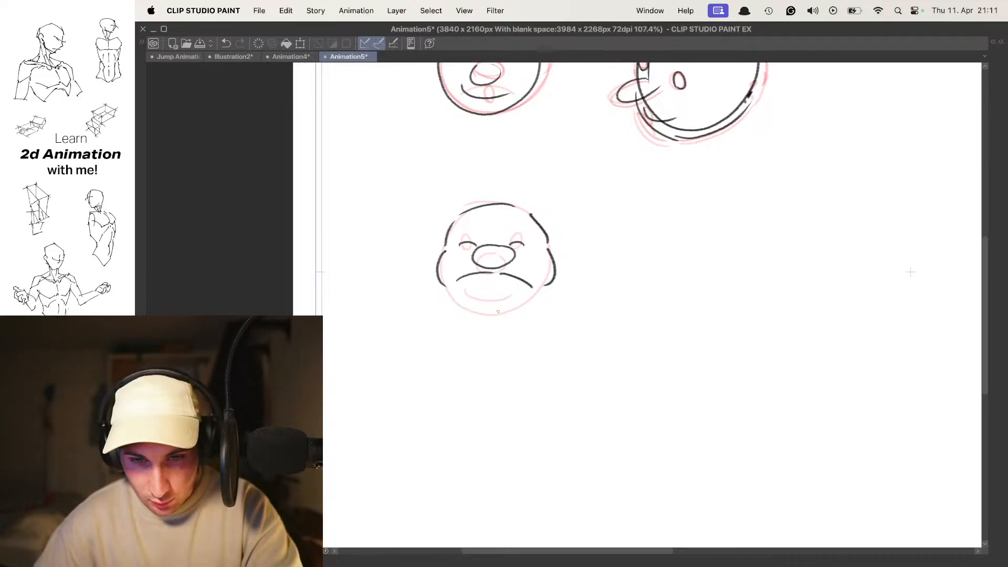
mouse_move(452, 292)
mouse_down()
mouse_move(534, 298)
mouse_move(519, 311)
mouse_up()
key(super+z)
key(o)
key(super+z)
key(o)
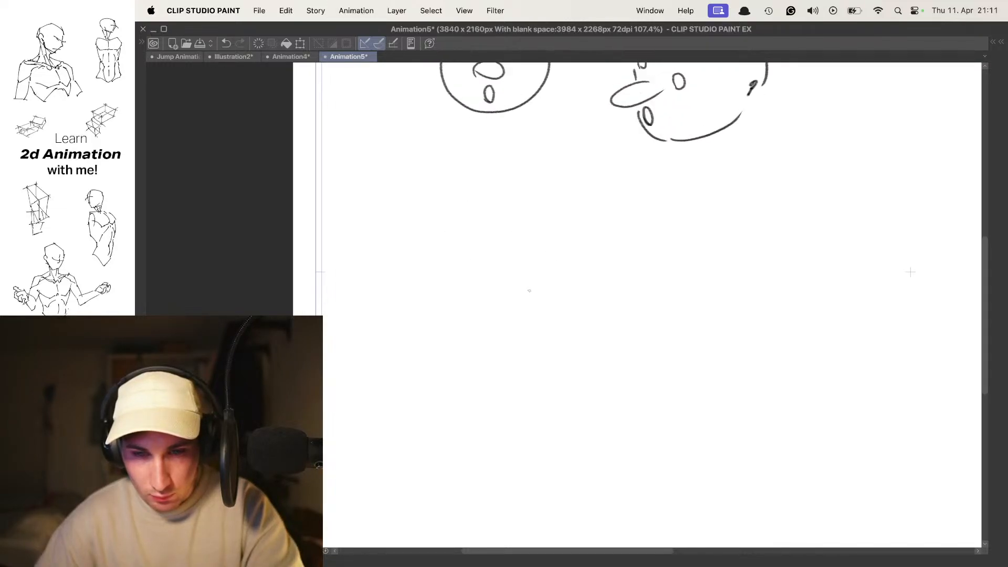
key(space)
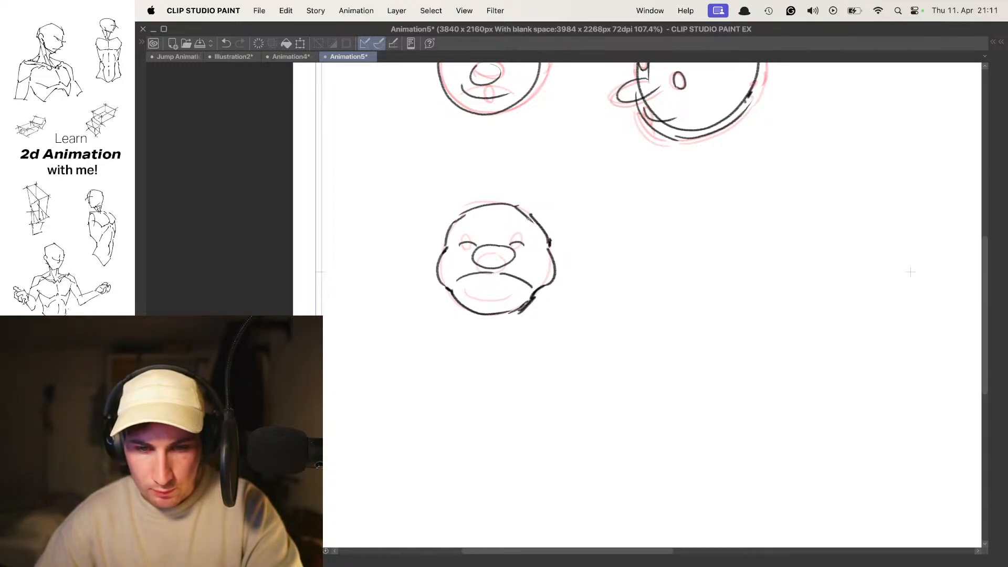
- On the open-mouthed frame, draw a round head outline over the onion skin and compare it with the neighbouring frames
key(Right)
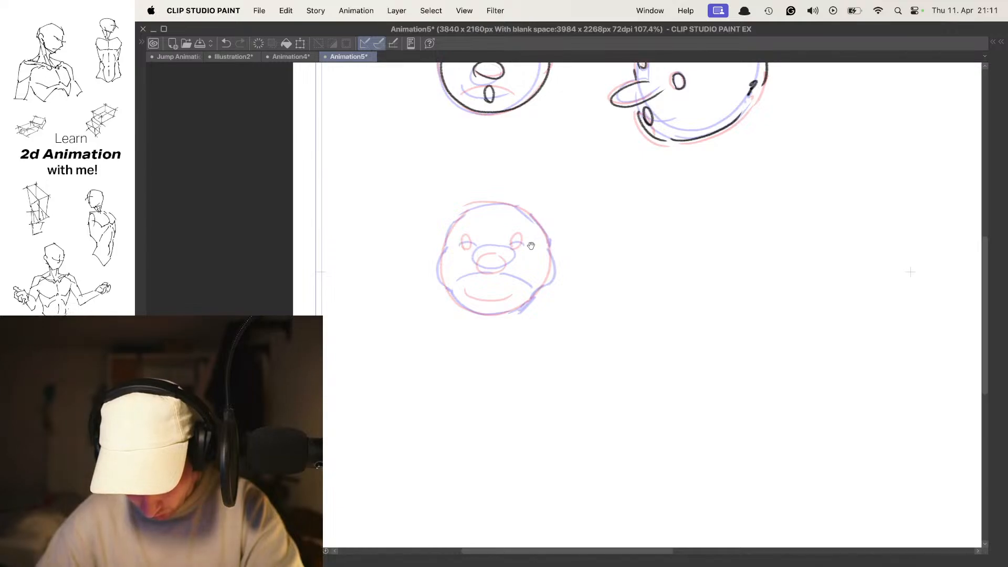
mouse_move(517, 205)
mouse_down()
mouse_move(502, 202)
mouse_move(463, 300)
mouse_move(463, 212)
mouse_move(516, 205)
mouse_up()
key(ctrl+z)
key(ctrl+z)
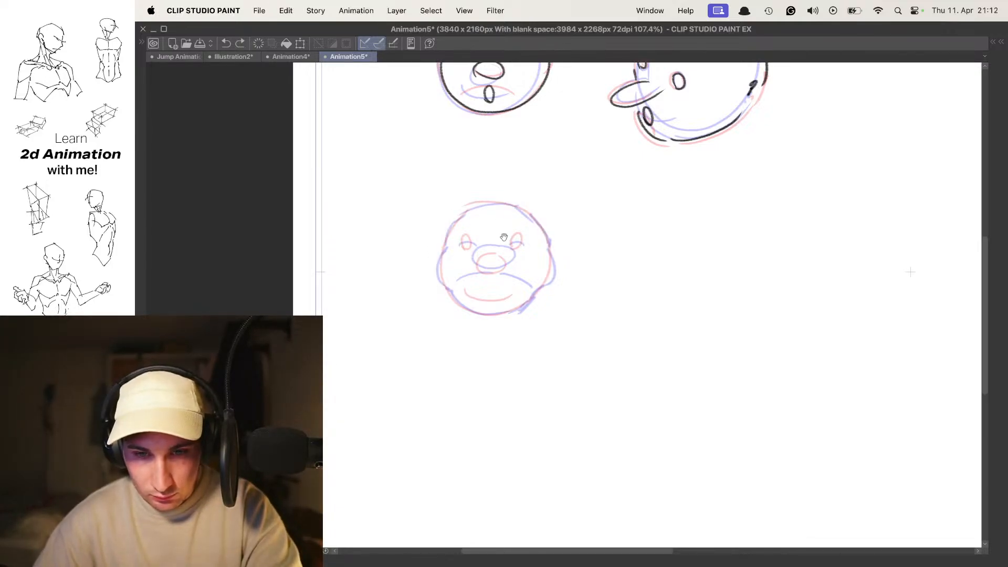
mouse_move(451, 244)
mouse_down()
mouse_move(456, 226)
mouse_move(439, 283)
mouse_move(432, 242)
mouse_up()
key(ctrl+z)
key(Left)
key(Right)
key(Right)
key(Left)
key(Left)
key(Right)
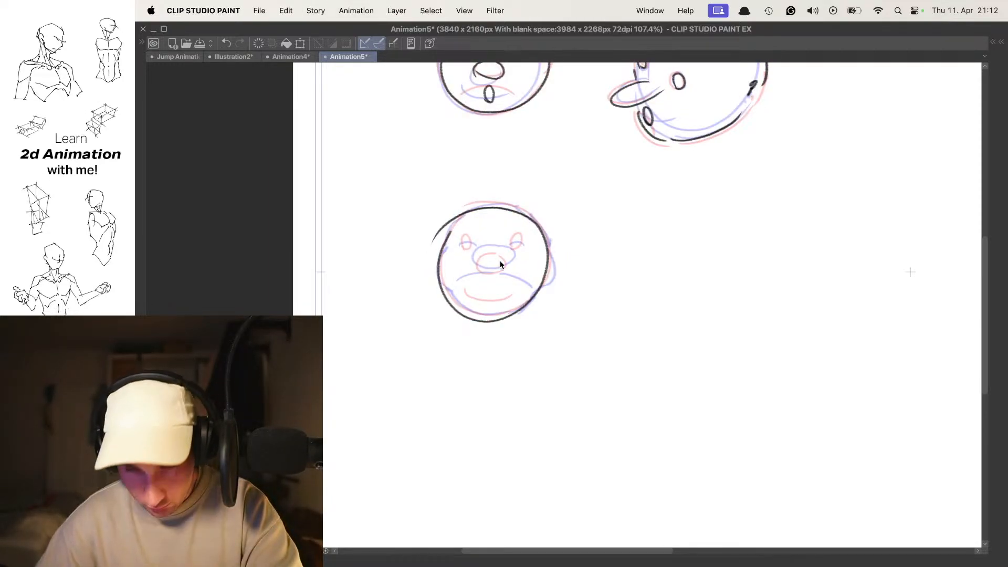
- Select the round head outline and transform it slightly smaller to fit the onion-skin heads, then deselect it
key(ctrl+t)
key(Escape)
mouse_move(451, 196)
mouse_down()
mouse_move(398, 319)
mouse_move(587, 257)
mouse_move(488, 178)
mouse_up()
key(ctrl+t)
drag(374, 353, 386, 343)
key(Return)
key(ctrl+d)
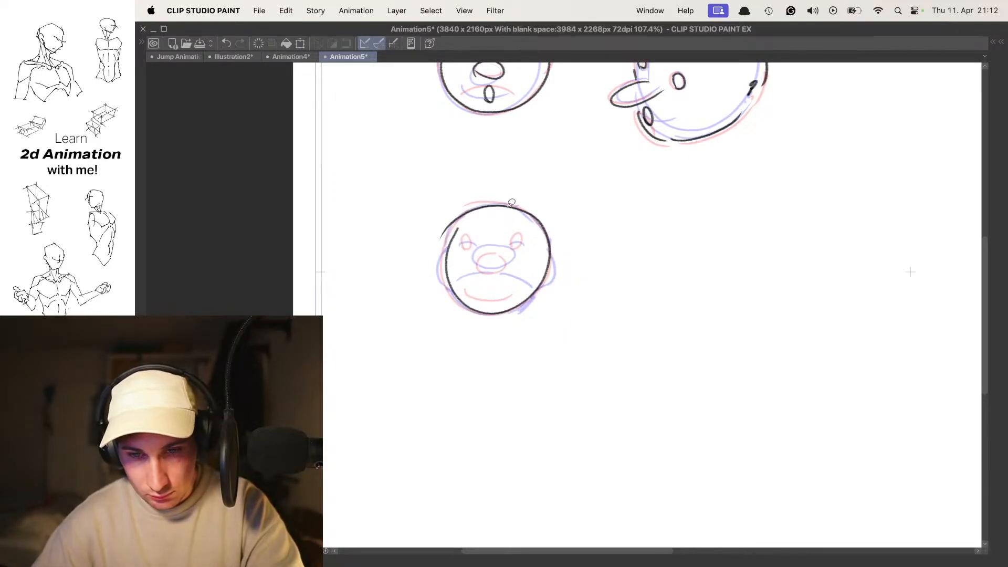
drag(574, 175, 603, 349)
key(ctrl+z)
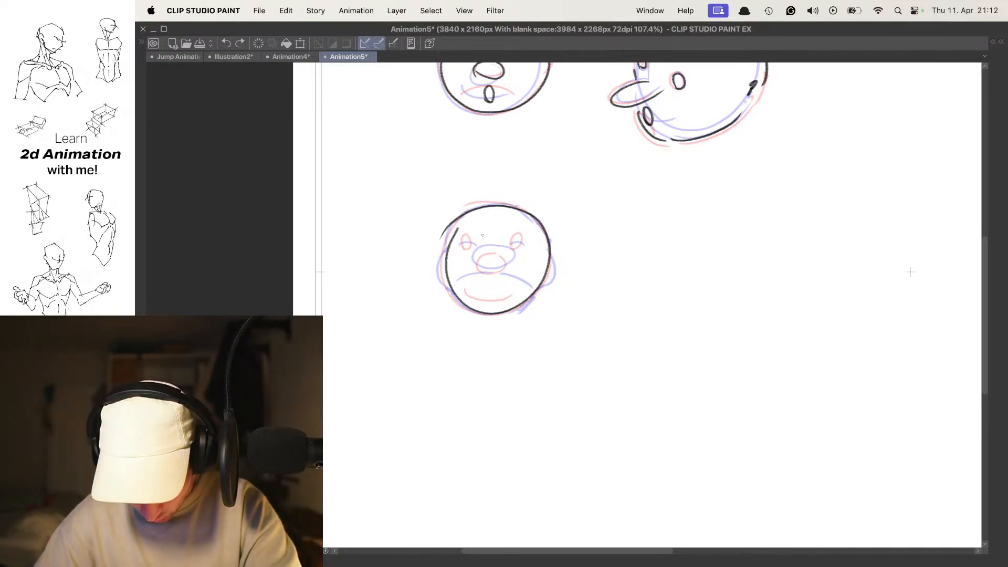
- Add a downturned mouth, round nose and oval eyes to the third front-view head, and check it without onion skin
drag(465, 287, 522, 288)
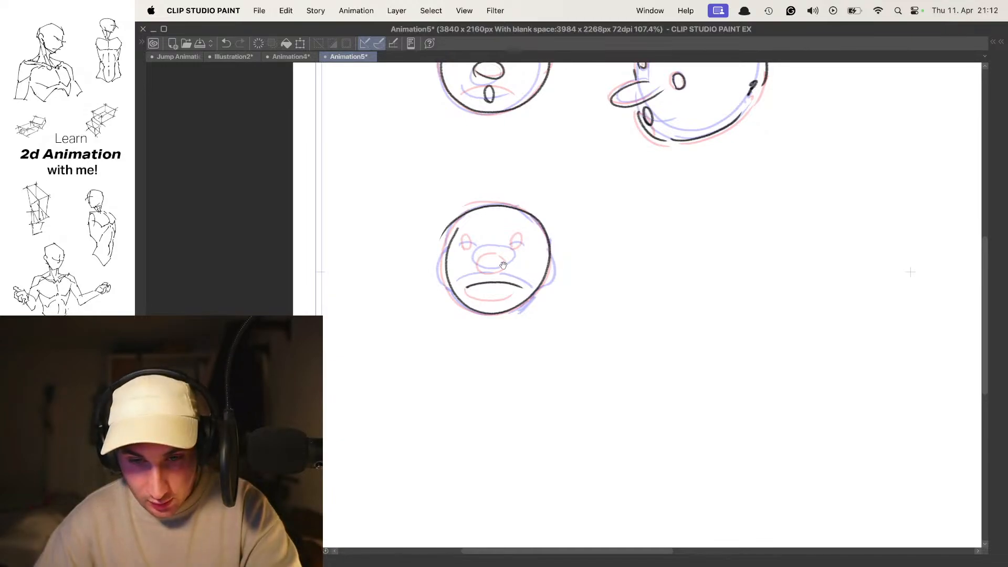
key(ctrl+z)
mouse_move(471, 290)
mouse_down()
mouse_move(519, 294)
mouse_move(495, 257)
mouse_up()
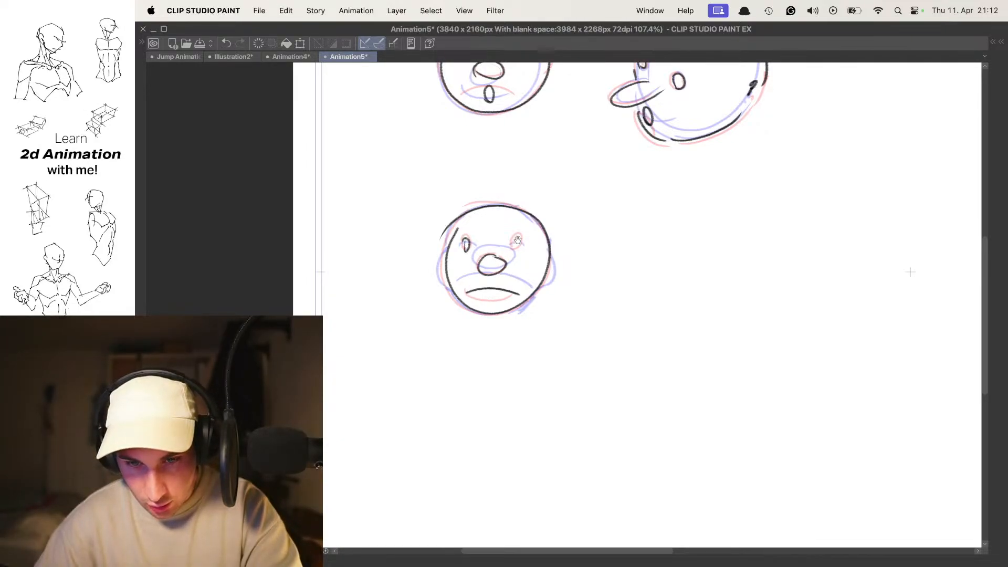
key(ctrl+z)
mouse_move(516, 243)
mouse_down()
mouse_move(517, 251)
mouse_move(518, 241)
mouse_up()
key(space)
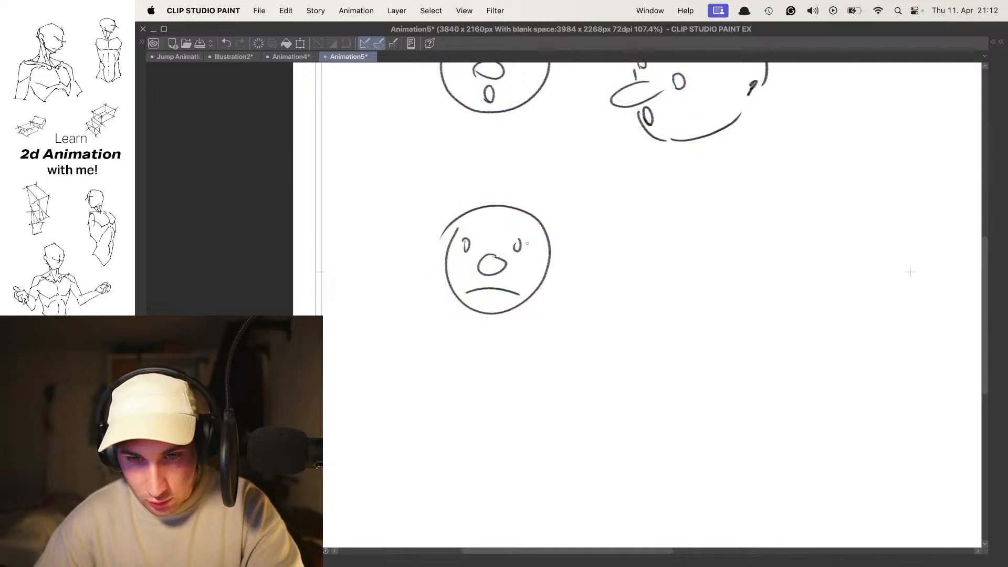
key(space)
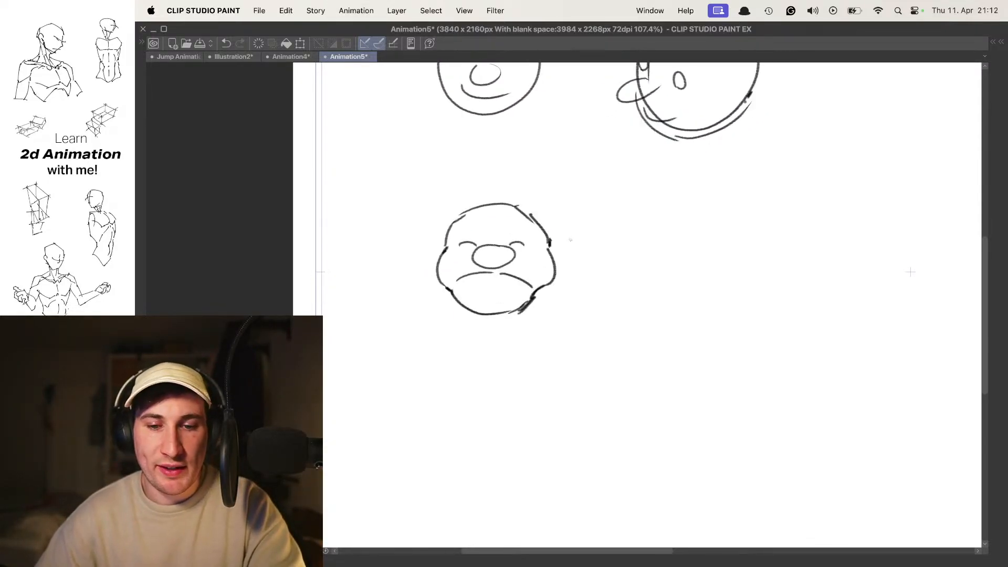
- On the first frame, draw a large circle beside the smiling front-view face as the base of an angled head
drag(646, 243, 533, 265)
mouse_move(611, 255)
mouse_down()
mouse_move(492, 244)
mouse_move(442, 275)
mouse_up()
mouse_move(464, 242)
mouse_down()
mouse_move(501, 210)
mouse_move(473, 276)
mouse_move(465, 262)
mouse_up()
key(super+z)
key(super+z)
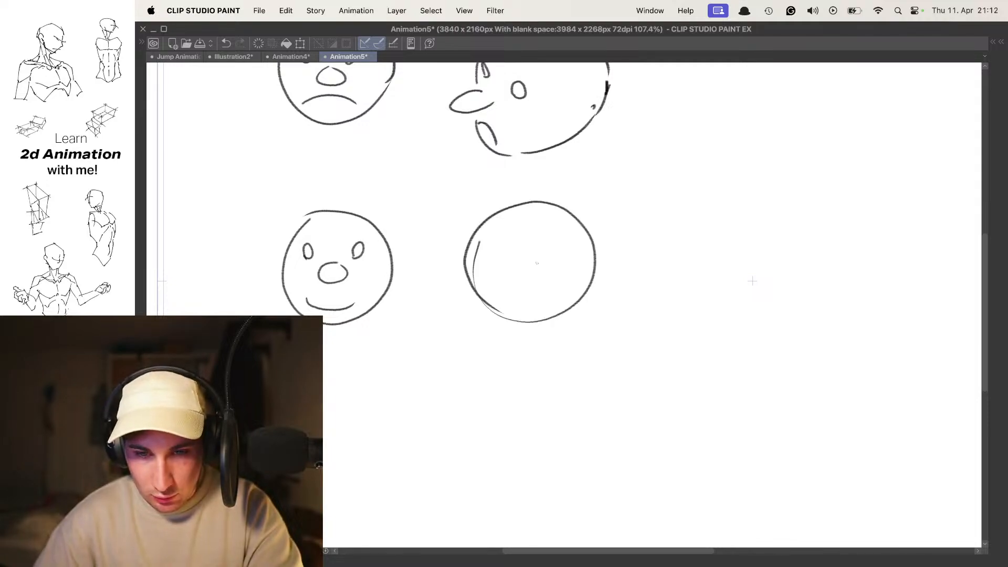
mouse_move(503, 217)
mouse_down()
mouse_move(507, 359)
mouse_move(496, 315)
mouse_up()
- Build the angled head over the circle with a vertical face guide, long nose, eyes, smiling mouth and jaw line
key(super+z)
key(super+z)
drag(502, 224, 505, 352)
mouse_move(469, 284)
mouse_down()
mouse_move(503, 338)
mouse_move(586, 303)
mouse_up()
key(Left)
key(Right)
mouse_move(492, 276)
mouse_down()
mouse_move(503, 310)
mouse_move(533, 277)
mouse_move(477, 268)
mouse_move(480, 254)
mouse_up()
key(super+z)
mouse_move(483, 313)
mouse_down()
mouse_move(522, 318)
mouse_move(492, 314)
mouse_move(517, 326)
mouse_up()
key(super+z)
key(super+z)
key(super+z)
- On the second frame with onion skin on, sketch the angled head's downturned mouth, chin and angular jaw line
key(o)
key(Left)
key(Right)
key(Left)
key(Right)
key(Left)
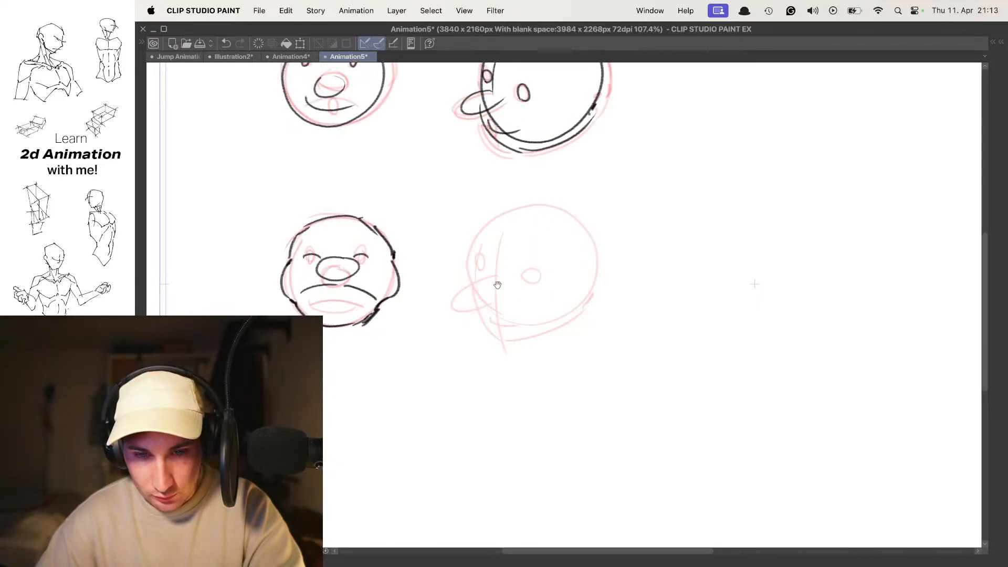
mouse_move(488, 275)
mouse_down()
mouse_move(478, 293)
mouse_move(520, 321)
mouse_move(510, 318)
mouse_up()
key(super+z)
key(super+z)
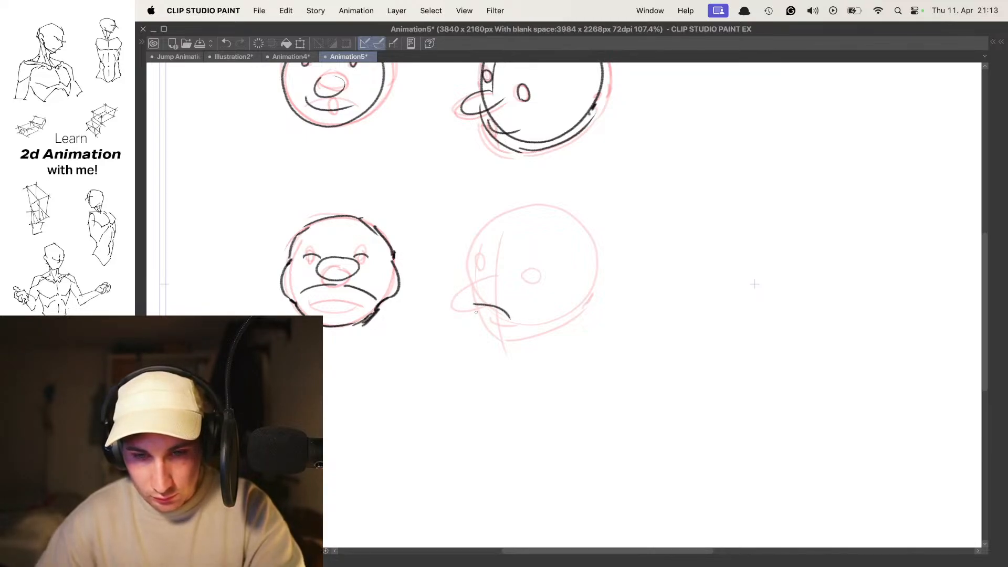
mouse_move(562, 301)
mouse_down()
mouse_move(492, 340)
mouse_move(530, 338)
mouse_move(573, 303)
mouse_up()
key(super+z)
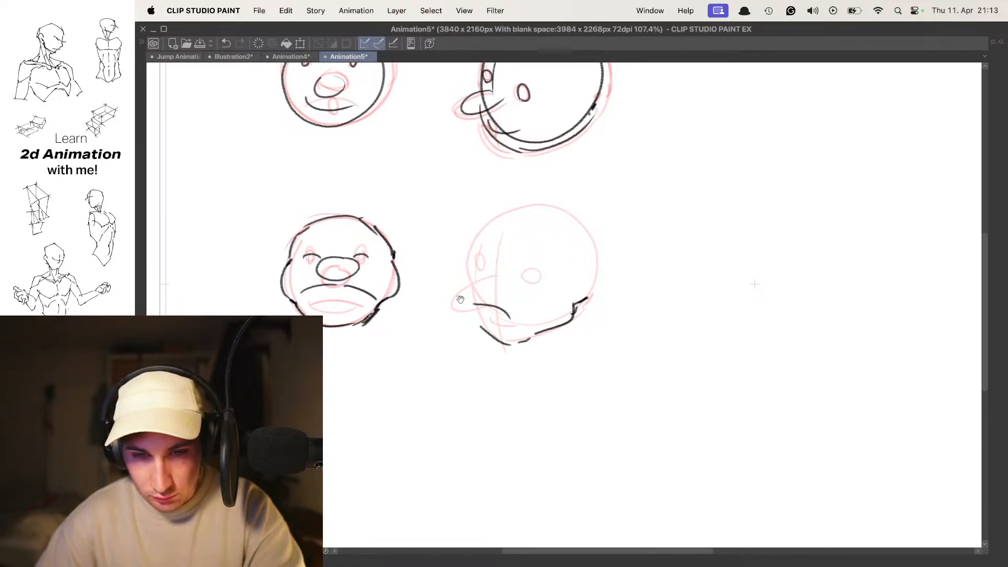
key(super+z)
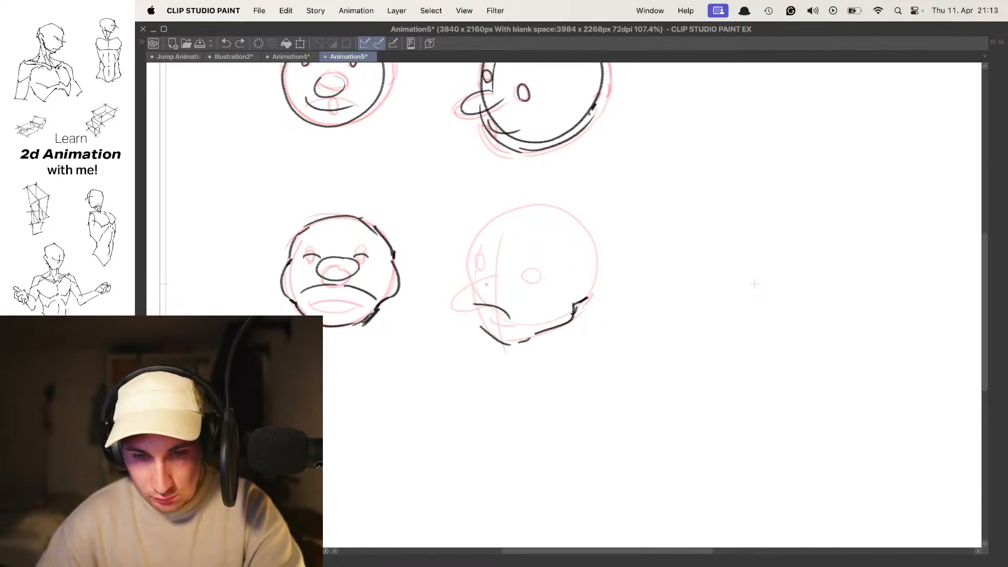
- Draw the squashed angled head's long raised nose and the short face contours above and below it
mouse_move(486, 280)
mouse_down()
mouse_move(491, 301)
mouse_move(478, 315)
mouse_up()
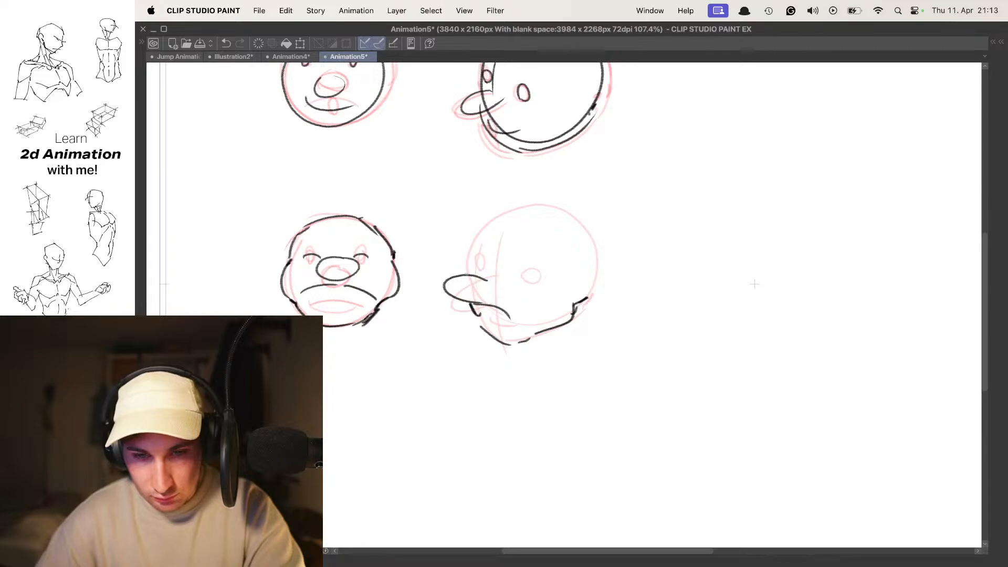
key(super+z)
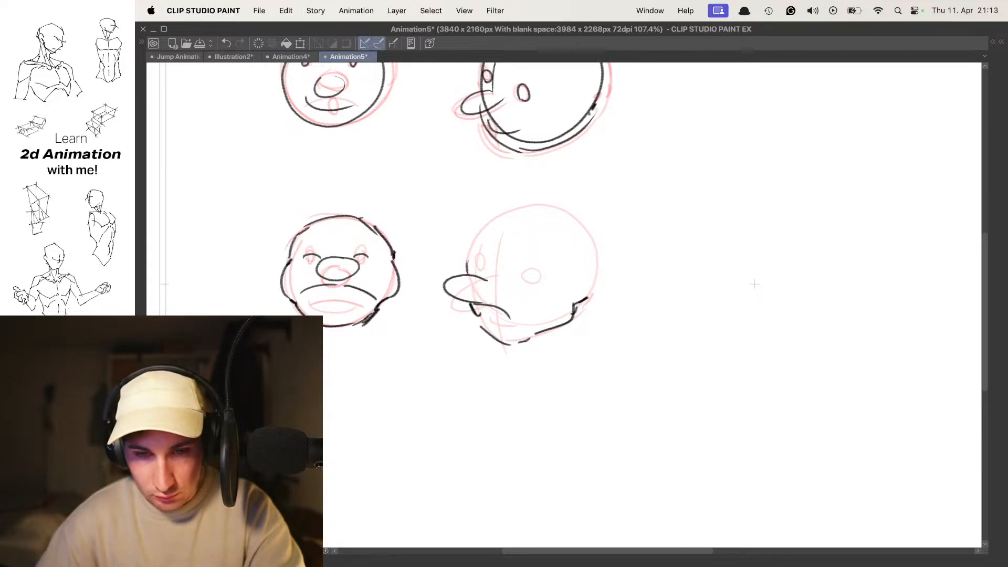
key(super+z)
key(super+z)
- Outline the angled head's forehead, skull top and bulging back, and add closed-eye arcs
mouse_move(467, 274)
mouse_down()
mouse_move(481, 226)
mouse_move(545, 208)
mouse_up()
key(super+z)
key(super+z)
drag(475, 230, 513, 205)
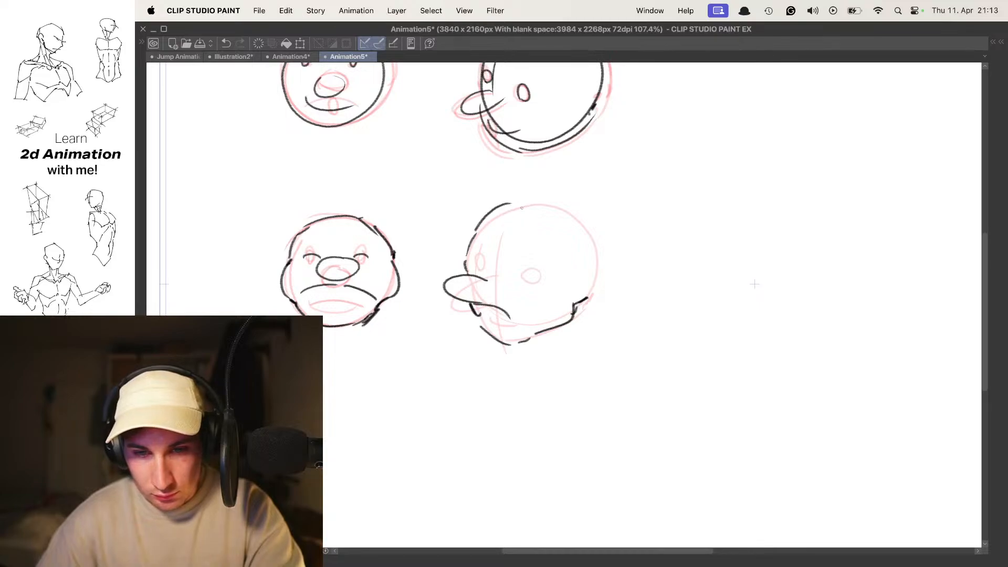
drag(582, 228, 595, 287)
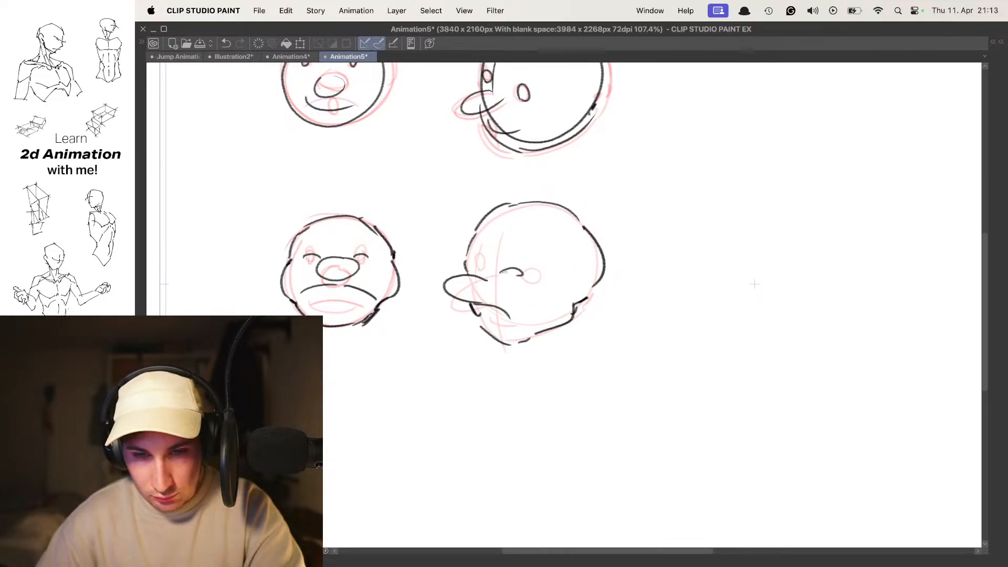
key(super+z)
drag(503, 272, 528, 280)
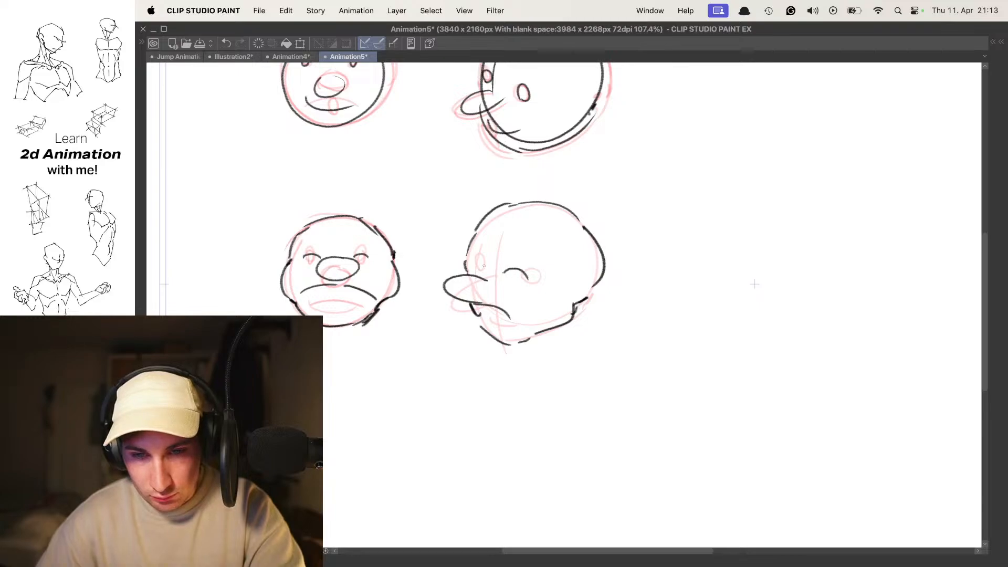
- Turn off onion skin and flip between the first two frames to compare the angled heads
key(o)
key(Left)
key(Right)
key(Left)
key(Right)
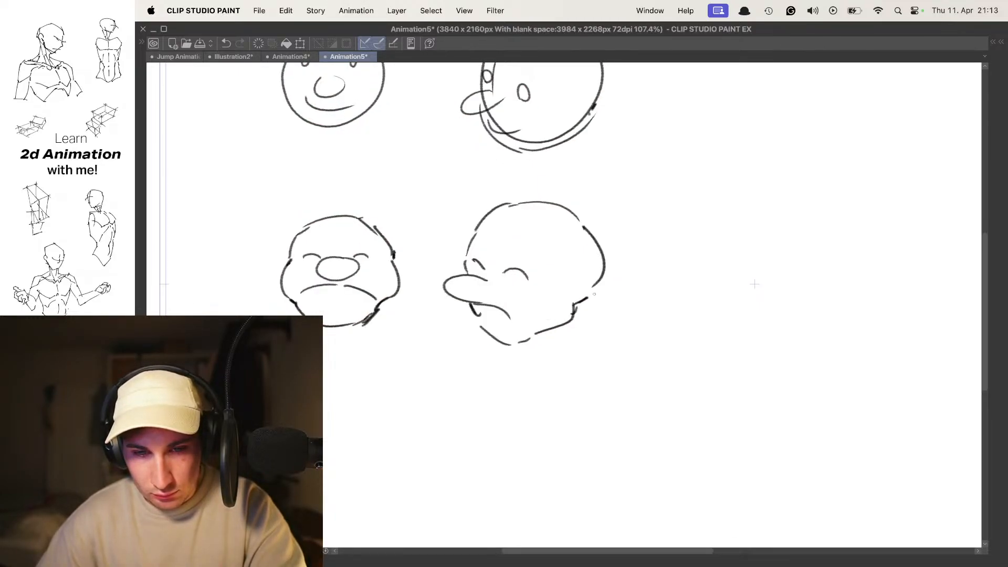
key(Left)
key(Right)
key(Right)
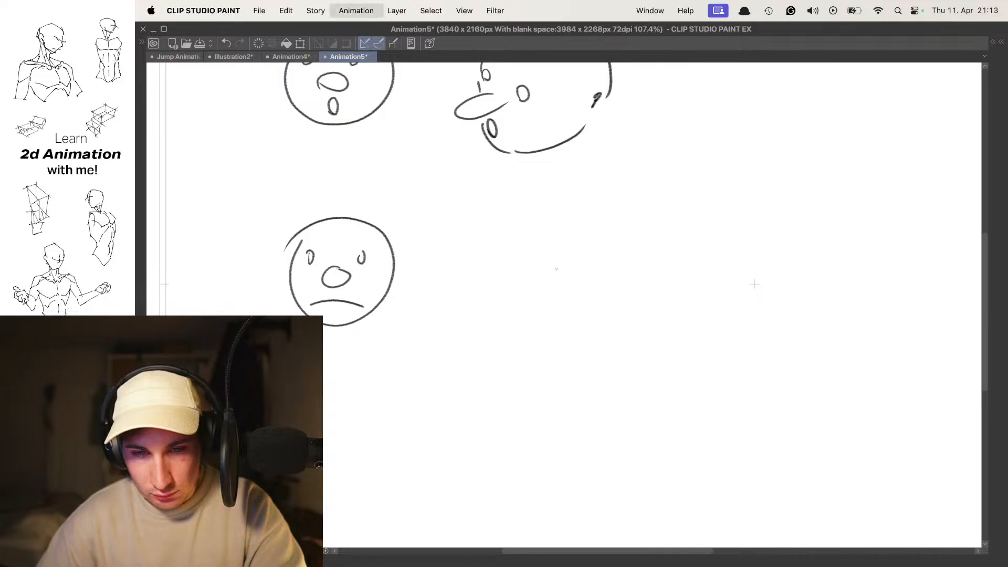
- Using onion skin on the frame with the round frowning face, draw the missing angled head's drooping nose, oval eyes and downturned mouth
key(o)
key(super+z)
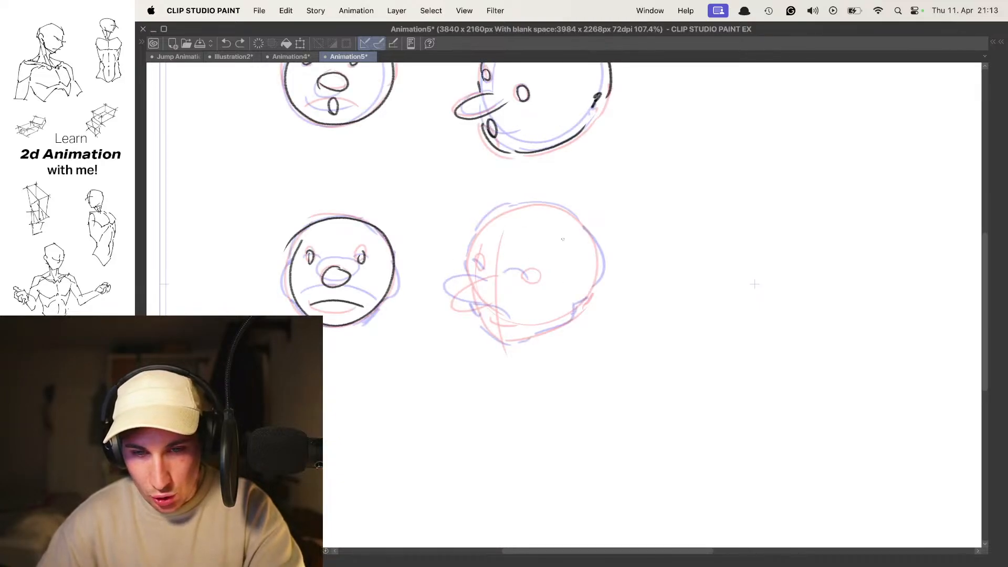
key(Left)
key(Left)
key(Right)
key(Right)
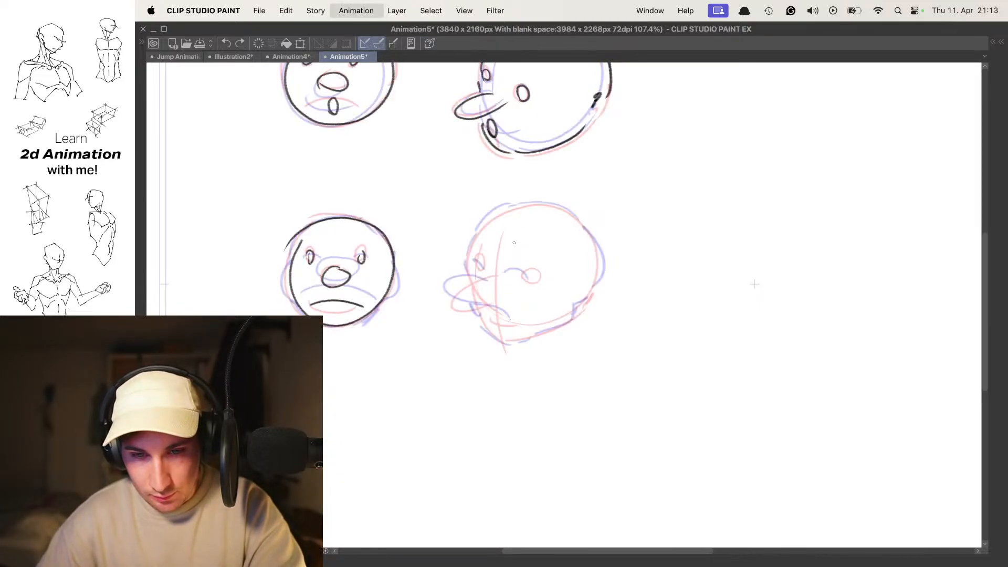
mouse_move(496, 218)
mouse_down()
mouse_move(474, 272)
mouse_move(498, 302)
mouse_up()
key(super+z)
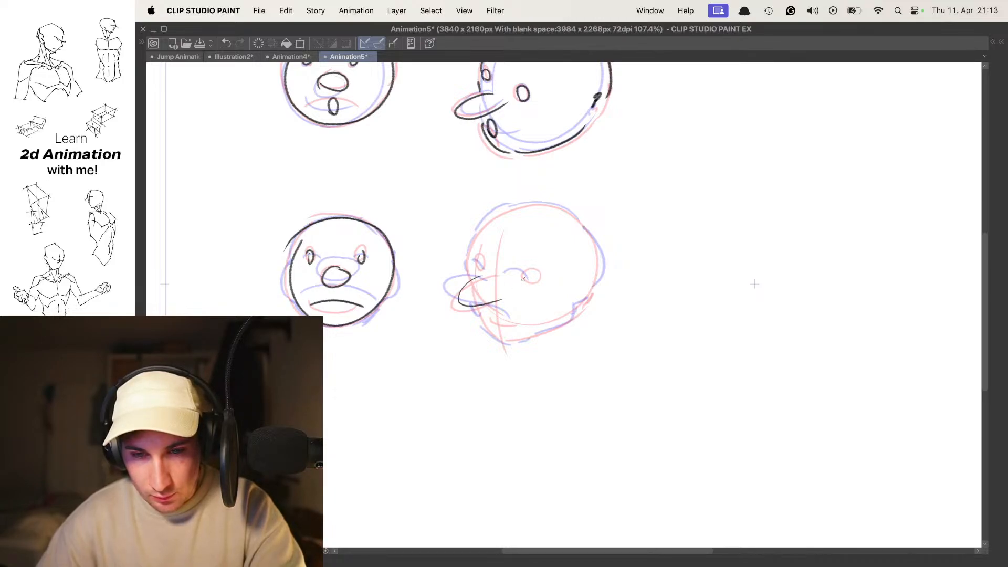
drag(484, 268, 479, 260)
key(super+z)
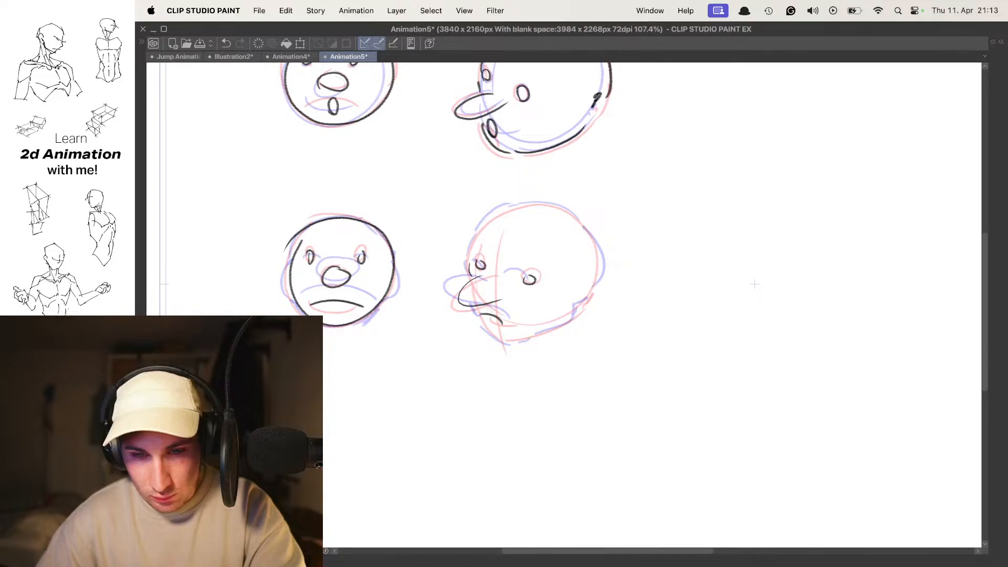
key(super+z)
- Outline the angled head's chin, jaw, back, face and skull top with loose curved strokes, and check the motion in playback
mouse_move(470, 309)
mouse_down()
mouse_move(573, 316)
mouse_move(600, 261)
mouse_up()
mouse_move(469, 268)
mouse_down()
mouse_move(480, 223)
mouse_move(577, 216)
mouse_move(594, 242)
mouse_up()
key(space)
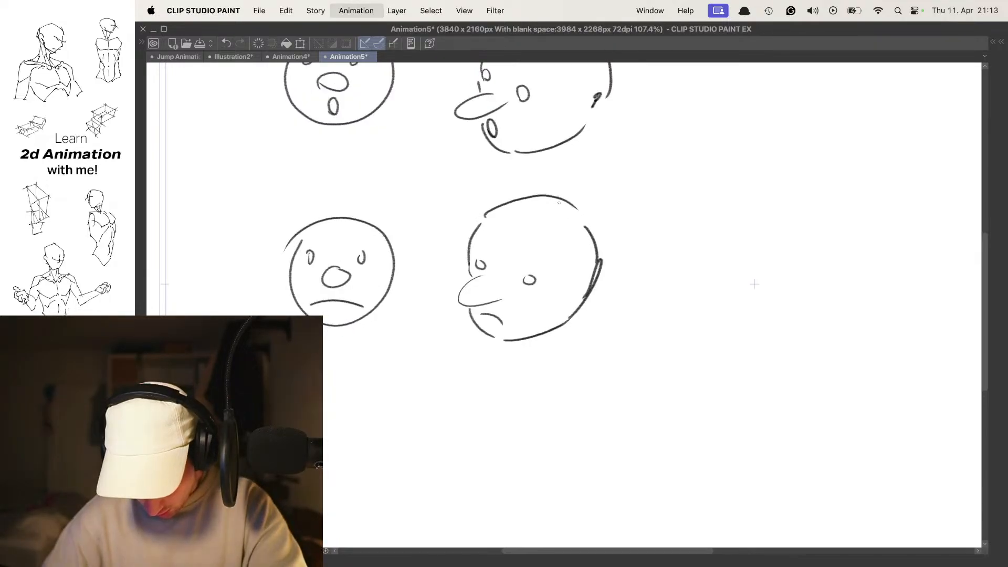
- Add a new animation folder for another head study below the existing ones
drag(499, 289, 534, 200)
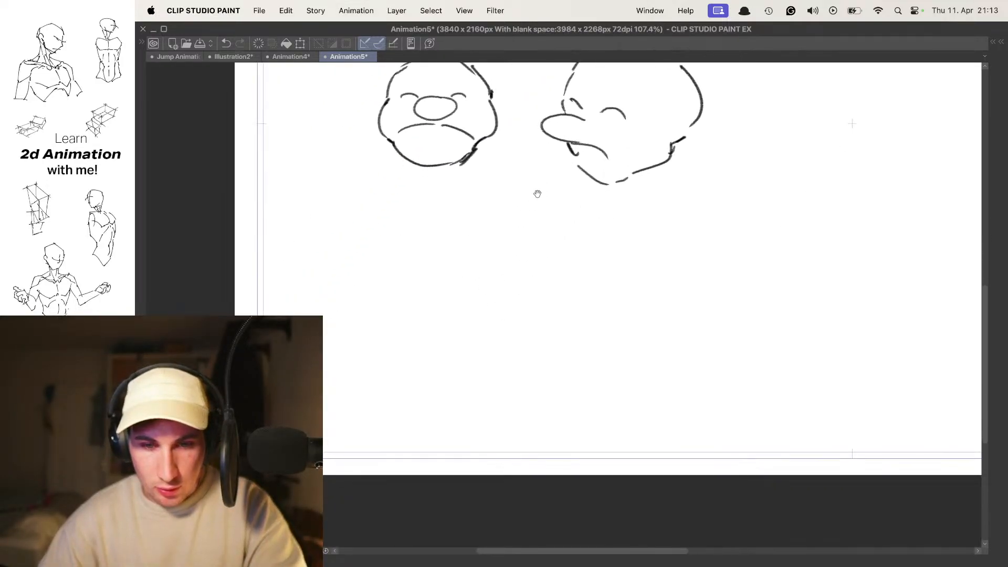
drag(427, 223, 468, 212)
drag(547, 189, 546, 209)
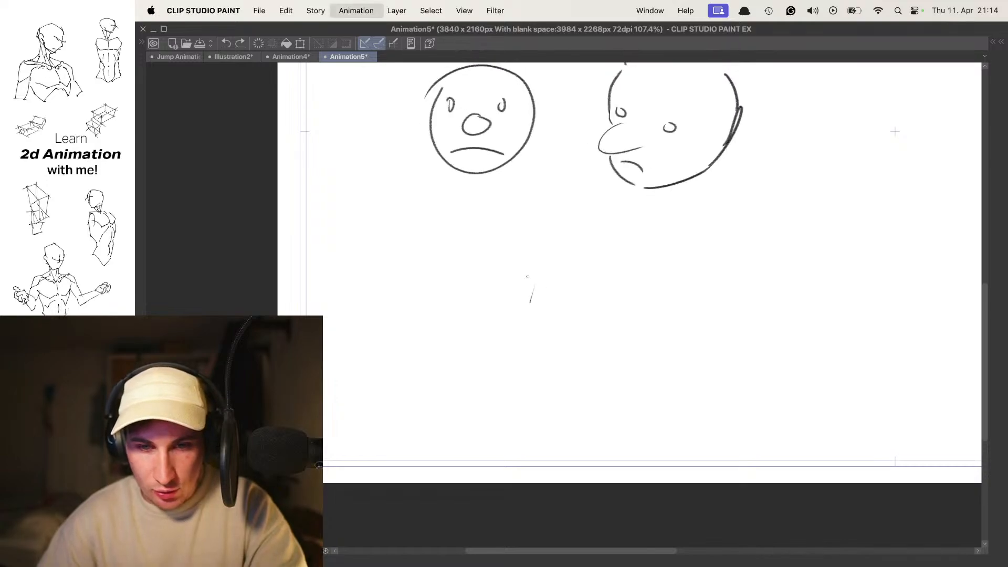
key(Tab)
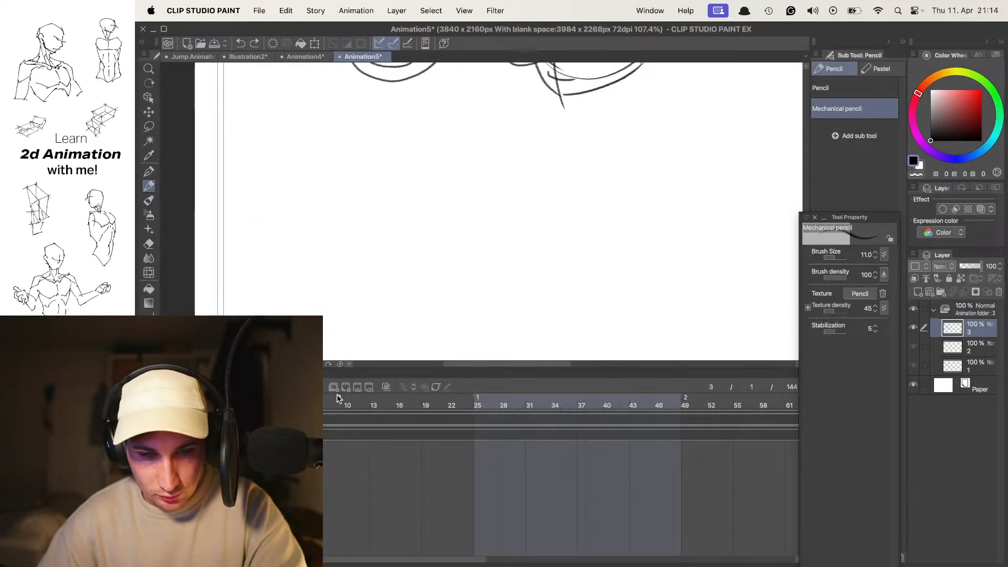
click(333, 387)
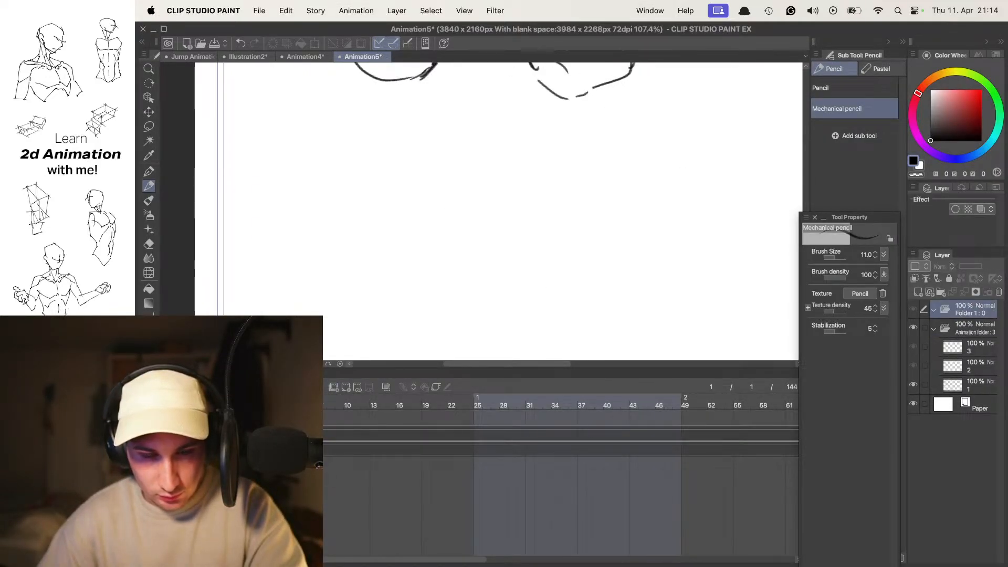
key(Tab)
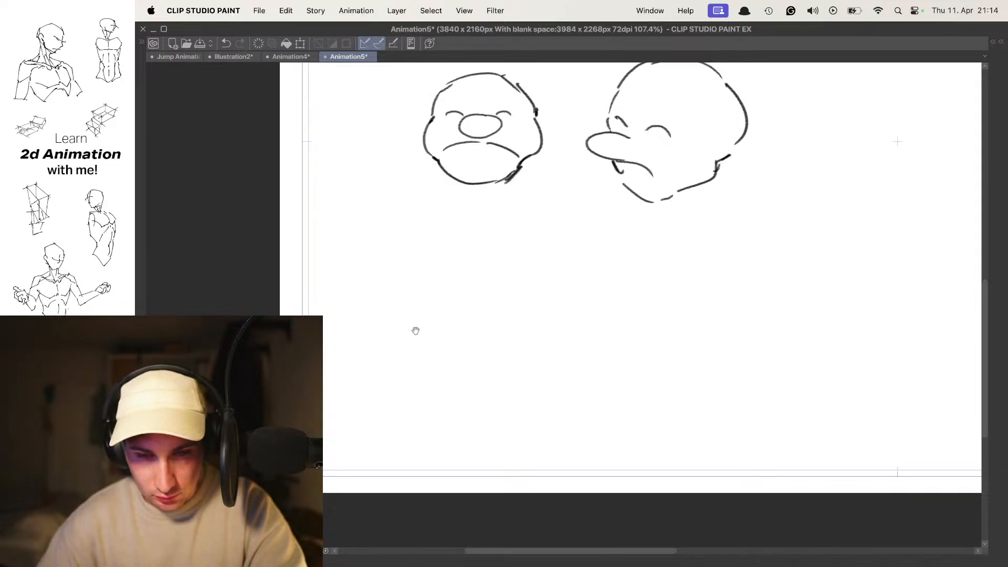
- Draw a round front-view head outline in the empty space below the existing front-view head
drag(574, 267, 565, 260)
drag(463, 233, 460, 236)
key(super+z)
mouse_move(528, 247)
mouse_down()
mouse_move(428, 262)
mouse_move(525, 244)
mouse_up()
key(super+z)
drag(456, 250, 474, 244)
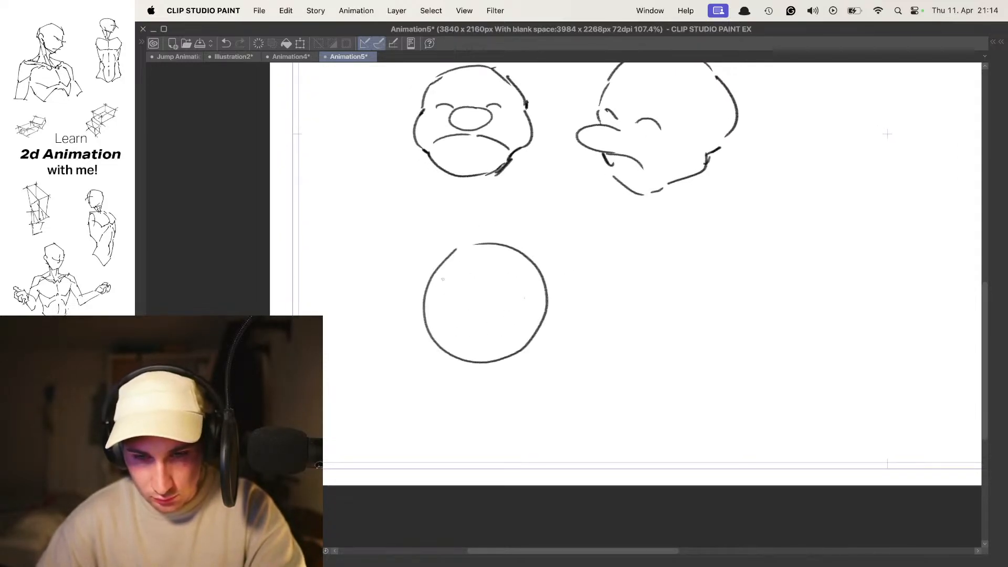
- Give the new round head tall oval eyes, a flat nose and a wide smile curve
drag(451, 290, 450, 289)
key(super+z)
mouse_move(514, 274)
mouse_down()
mouse_move(512, 286)
mouse_move(461, 313)
mouse_move(521, 332)
mouse_up()
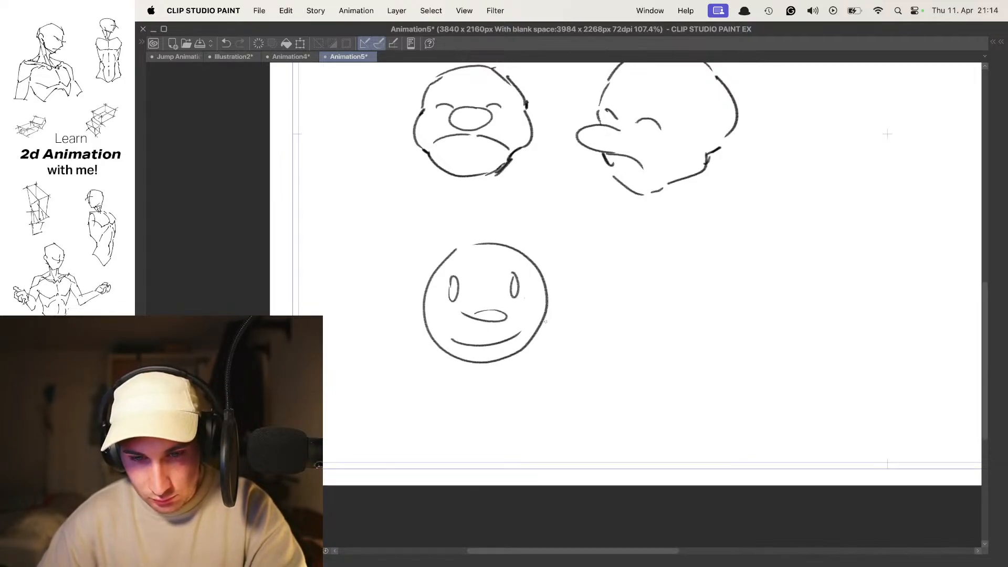
- Redraw the round head's mouth as a wide lower curve crossed by a shallow arched upper line
drag(447, 337, 517, 332)
key(super+z)
drag(444, 342, 527, 334)
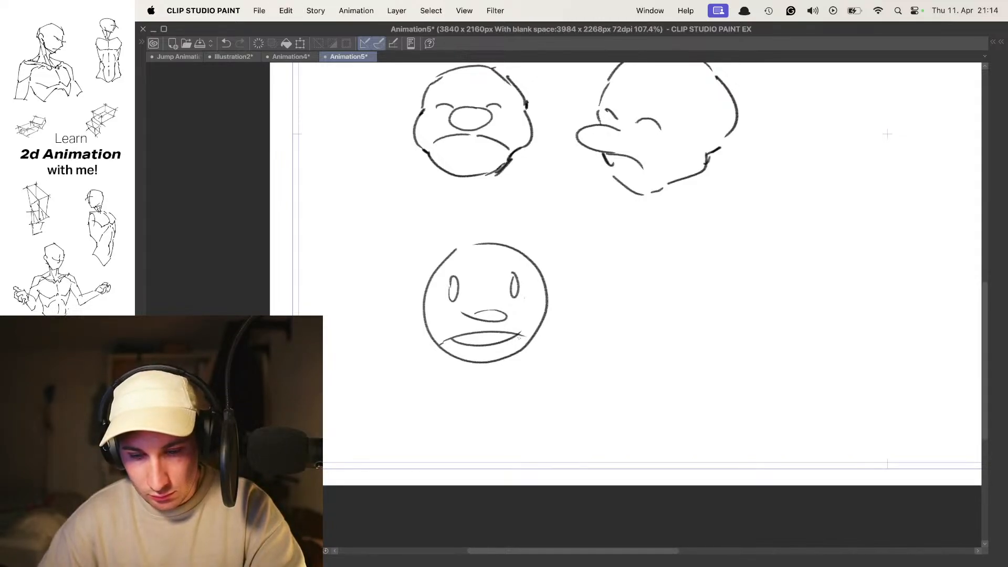
key(super+z)
key(super+z)
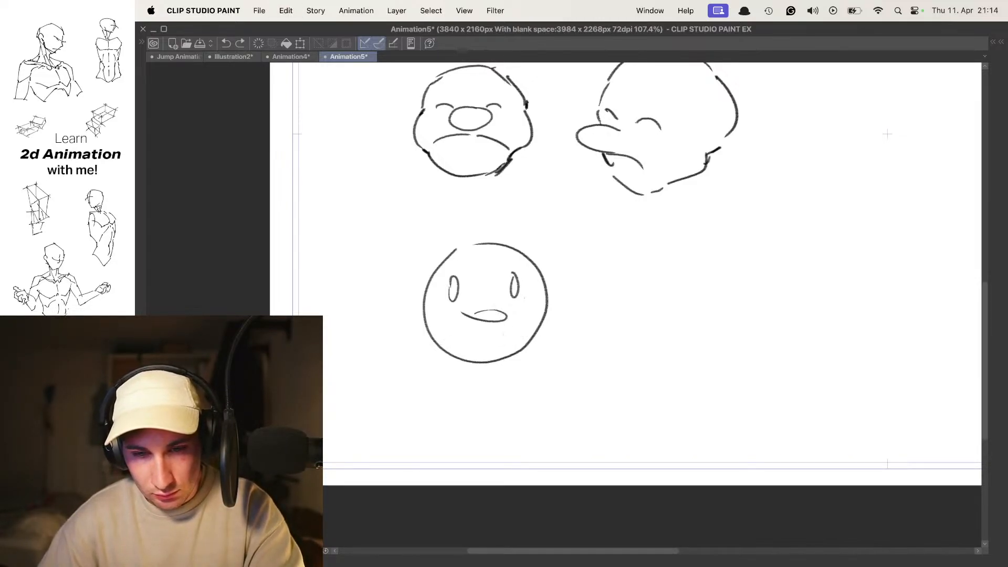
drag(452, 335, 527, 329)
drag(452, 336, 515, 338)
key(super+z)
mouse_move(455, 336)
mouse_down()
mouse_move(471, 346)
mouse_move(531, 335)
mouse_up()
key(super+z)
drag(451, 340, 535, 339)
- On the second cel with onion skin on, draw arched half-closed eyes, a flattened nose and an open dome-shaped mouth
key(Left)
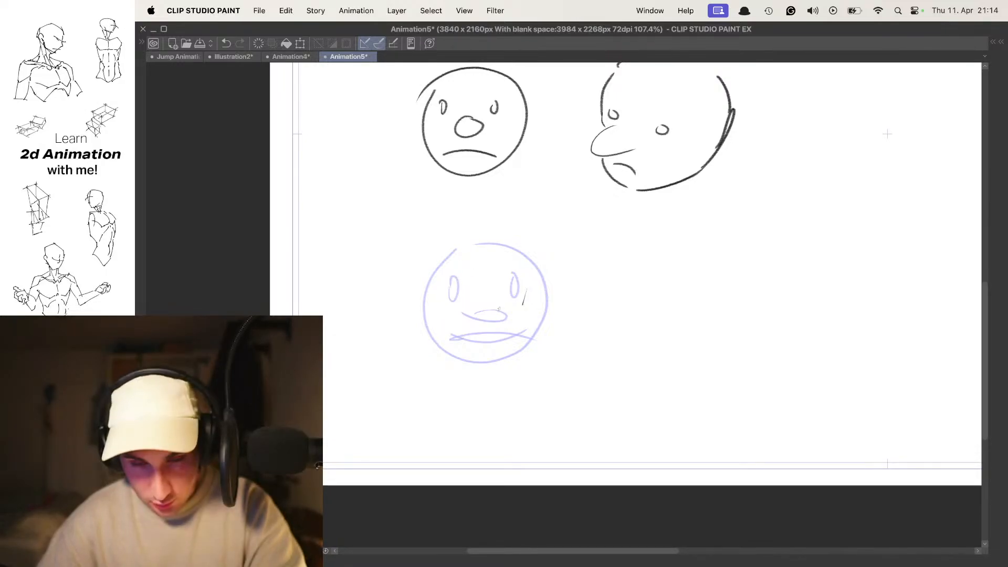
drag(479, 300, 477, 291)
key(super+z)
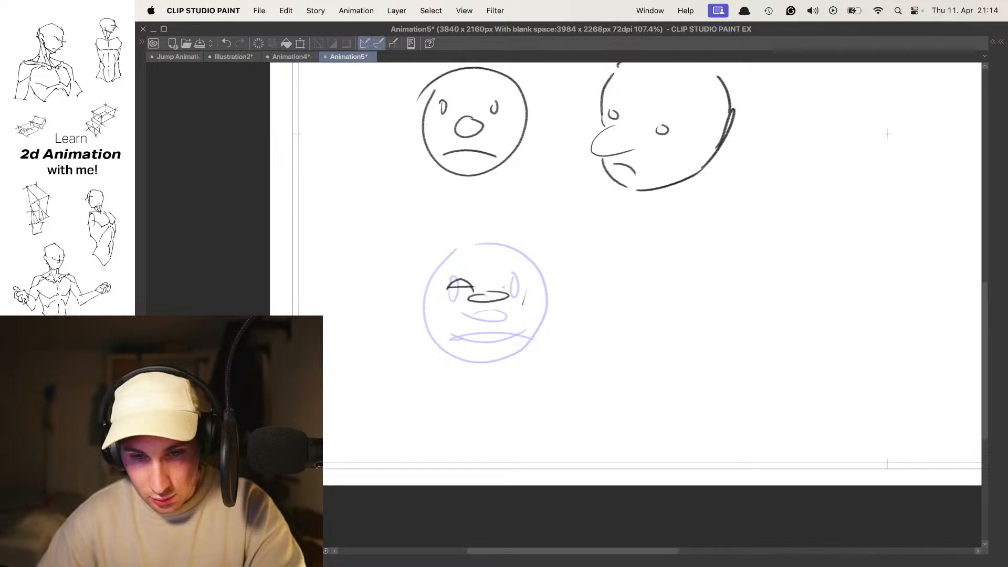
mouse_move(458, 333)
mouse_down()
mouse_move(485, 312)
mouse_move(504, 334)
mouse_move(473, 330)
mouse_move(507, 329)
mouse_move(487, 311)
mouse_move(515, 340)
mouse_up()
key(super+z)
key(super+z)
drag(452, 336, 521, 332)
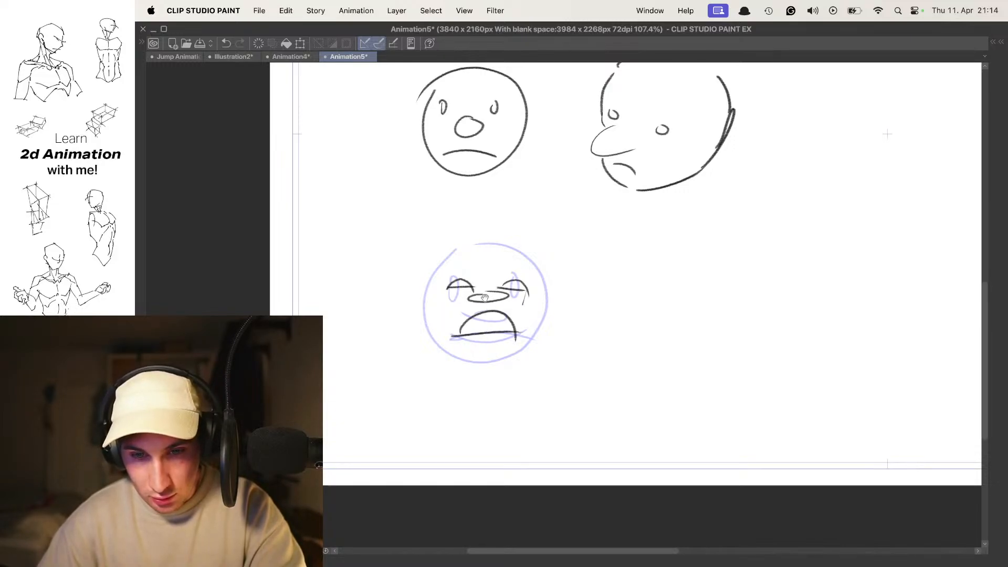
- Outline the squashed head with bulging puffy cheeks, a rounded chin and a domed skull, and preview the motion
mouse_move(441, 269)
mouse_down()
mouse_move(430, 268)
mouse_move(428, 342)
mouse_move(481, 265)
mouse_up()
drag(417, 284, 426, 328)
drag(536, 286, 533, 327)
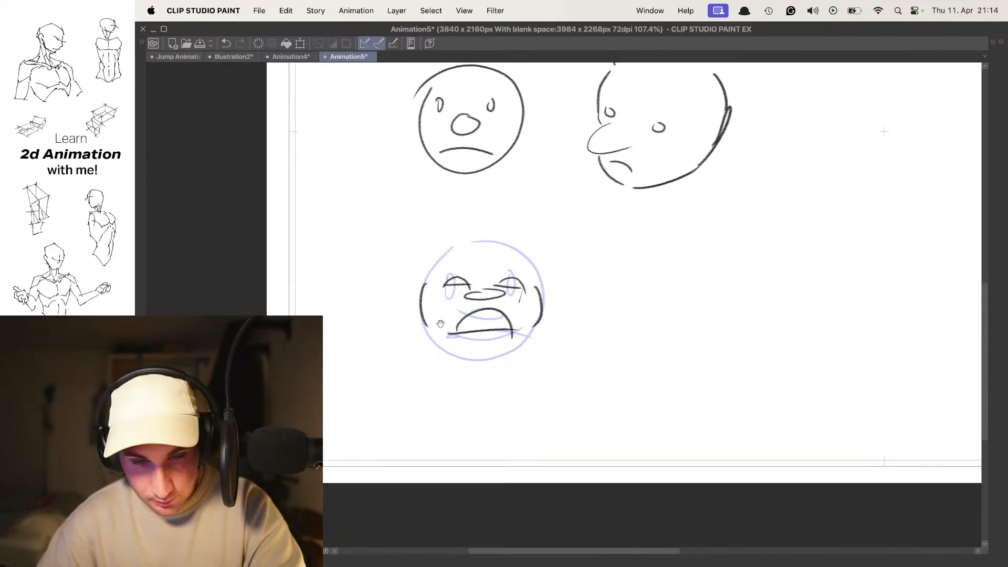
key(super+z)
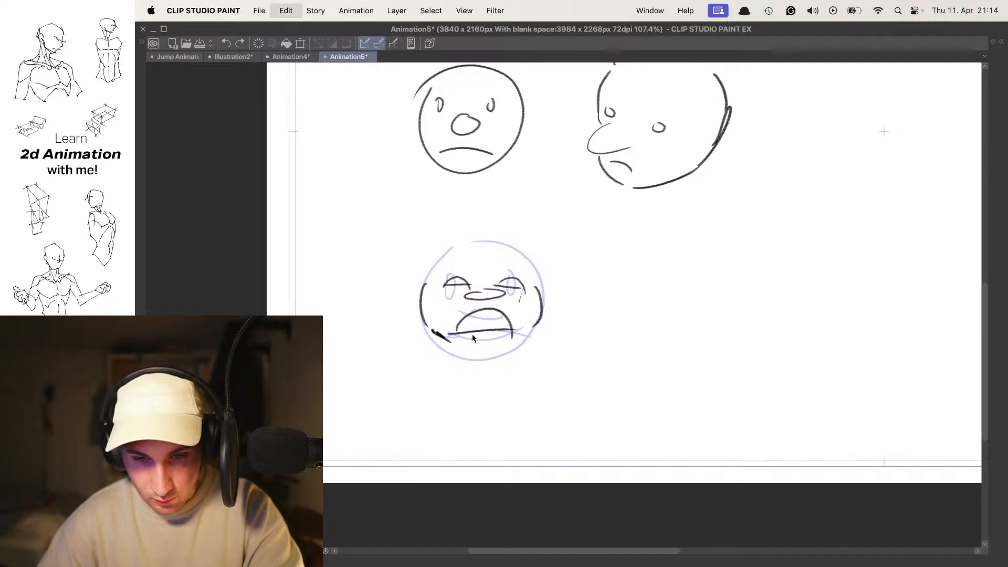
key(super+z)
key(super+z)
mouse_move(440, 301)
mouse_down()
mouse_move(426, 326)
mouse_move(482, 361)
mouse_move(515, 348)
mouse_move(537, 298)
mouse_up()
key(super+z)
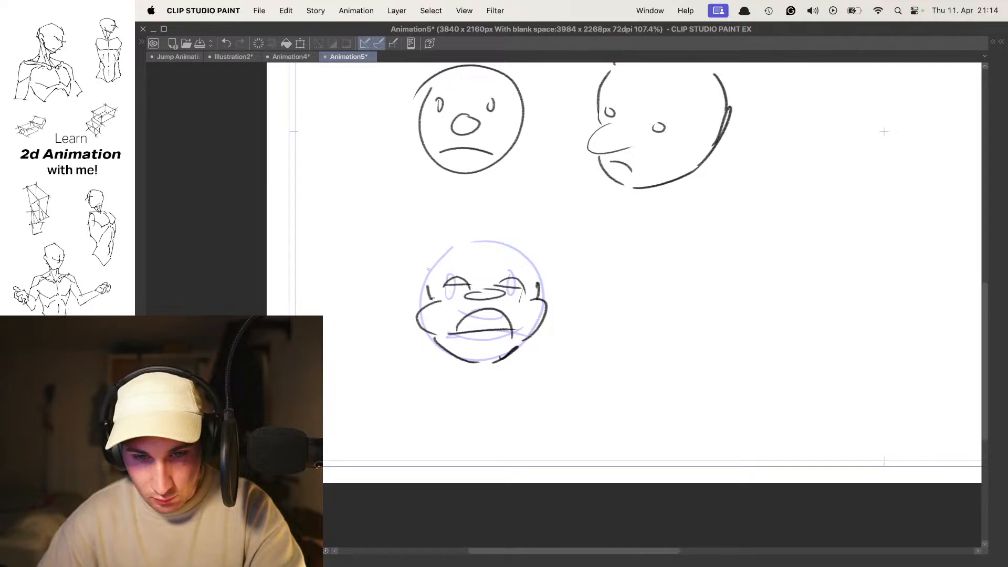
mouse_move(438, 257)
mouse_down()
mouse_move(517, 244)
mouse_move(537, 284)
mouse_up()
key(space)
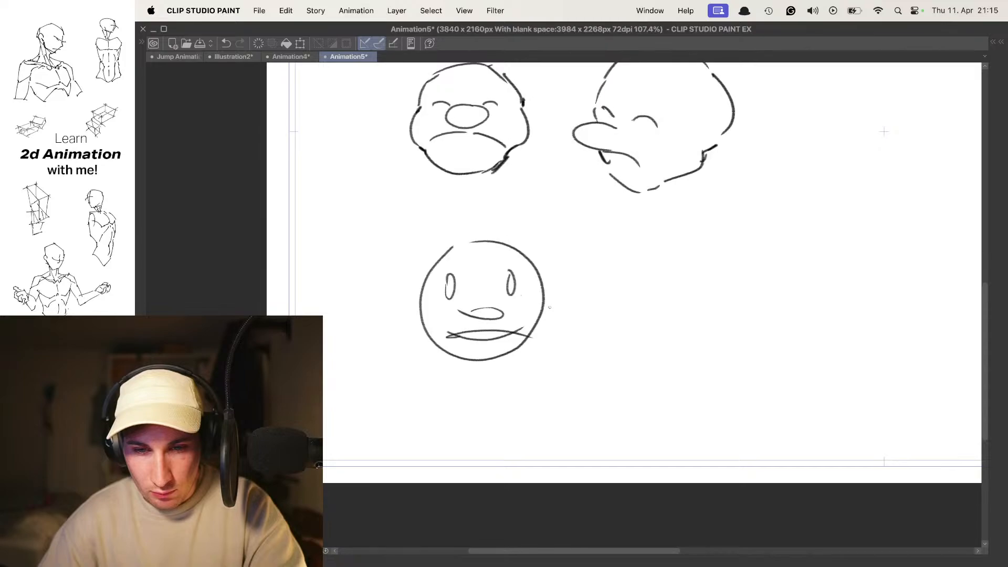
- Add a third cel with onion skin on and draw small oval eyes, a rounded nose and a small round mouth
key(Tab)
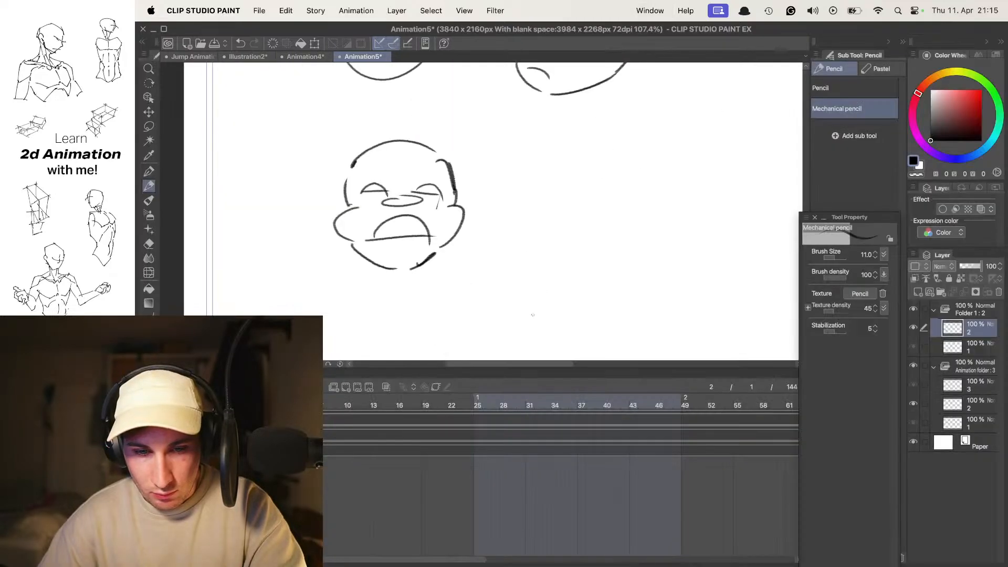
key(n)
key(o)
key(Tab)
drag(488, 312, 502, 311)
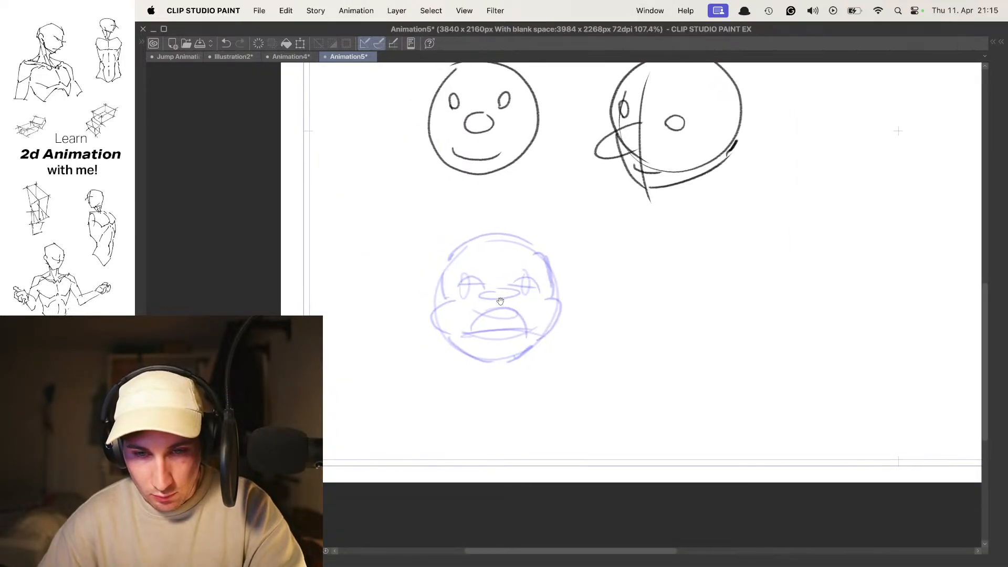
mouse_move(471, 279)
mouse_down()
mouse_move(485, 308)
mouse_move(504, 296)
mouse_move(502, 310)
mouse_move(532, 282)
mouse_move(486, 336)
mouse_up()
key(super+z)
- Outline the stretched head on the third cel with narrow sides, a tapered jaw and a tall rounded skull
mouse_move(445, 269)
mouse_down()
mouse_move(460, 336)
mouse_move(496, 362)
mouse_up()
key(super+z)
key(super+z)
mouse_move(447, 266)
mouse_down()
mouse_move(458, 340)
mouse_move(487, 364)
mouse_move(518, 362)
mouse_move(537, 339)
mouse_move(554, 290)
mouse_up()
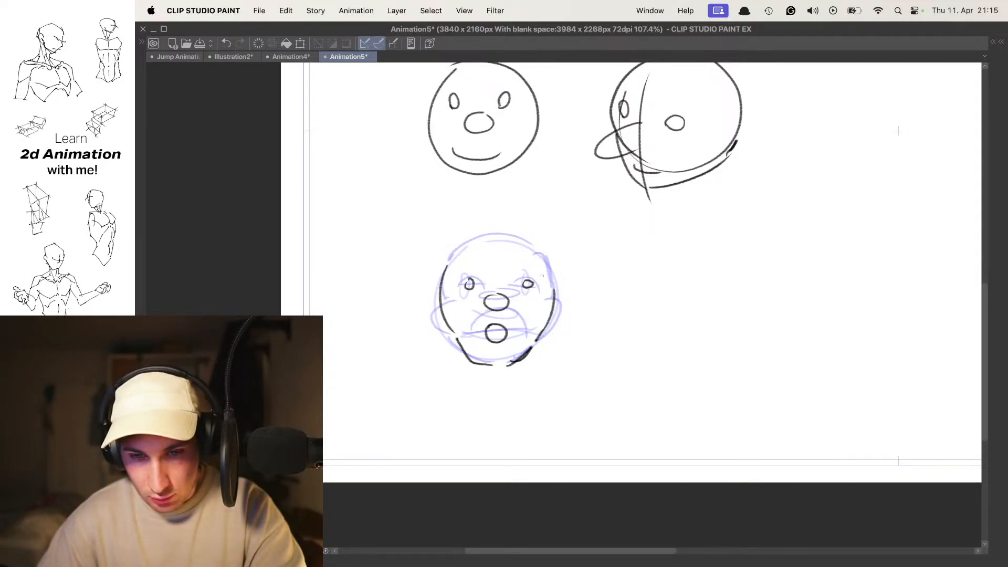
mouse_move(450, 262)
mouse_down()
mouse_move(519, 236)
mouse_move(551, 288)
mouse_up()
- Play the animation and flip between neighbouring frames to compare the front-view head poses
key(space)
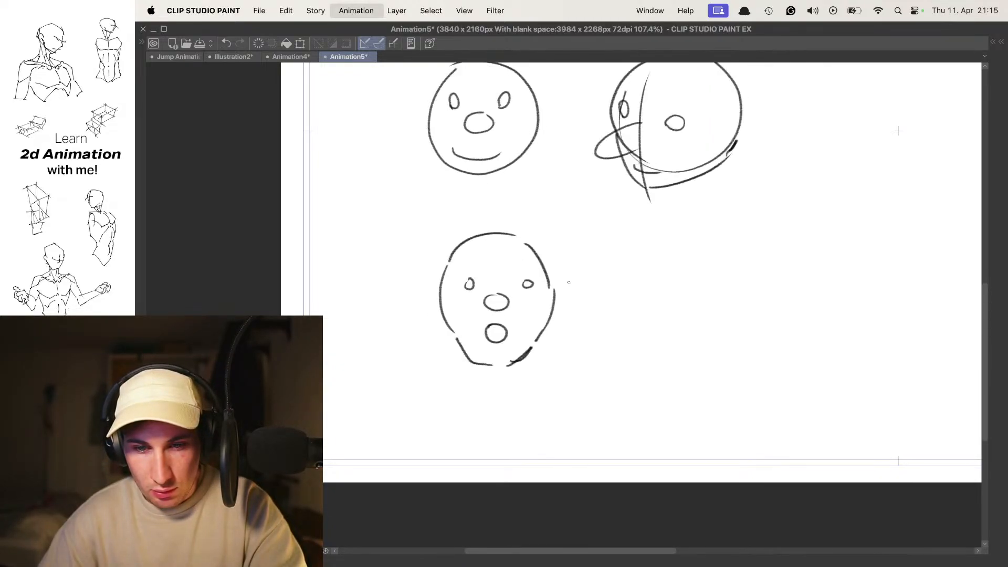
key(space)
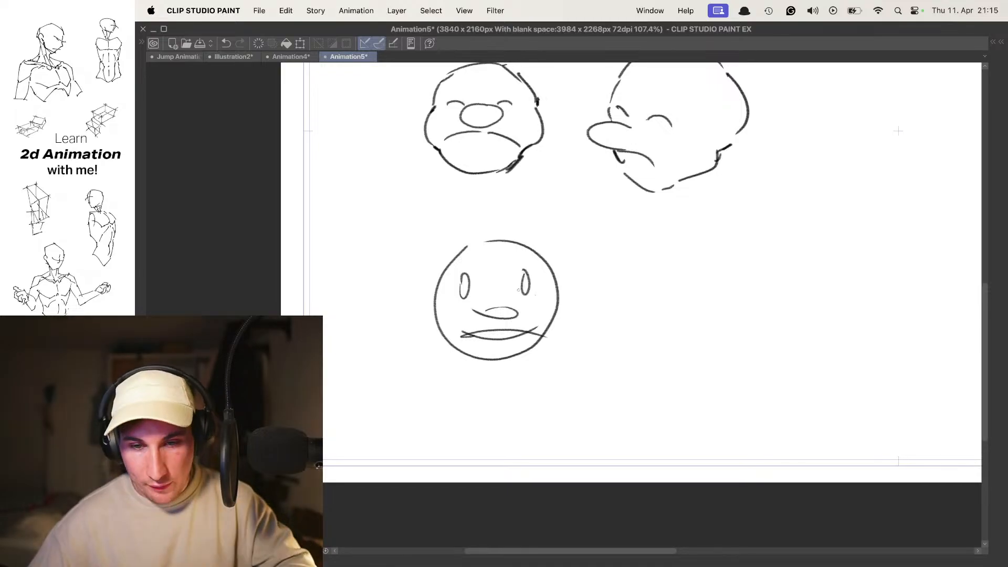
key(Left)
key(Right)
key(Left)
key(Right)
key(Left)
key(Right)
- Insert in-between cel 1a after the first cel of the new animation folder and enable onion skin
key(Tab)
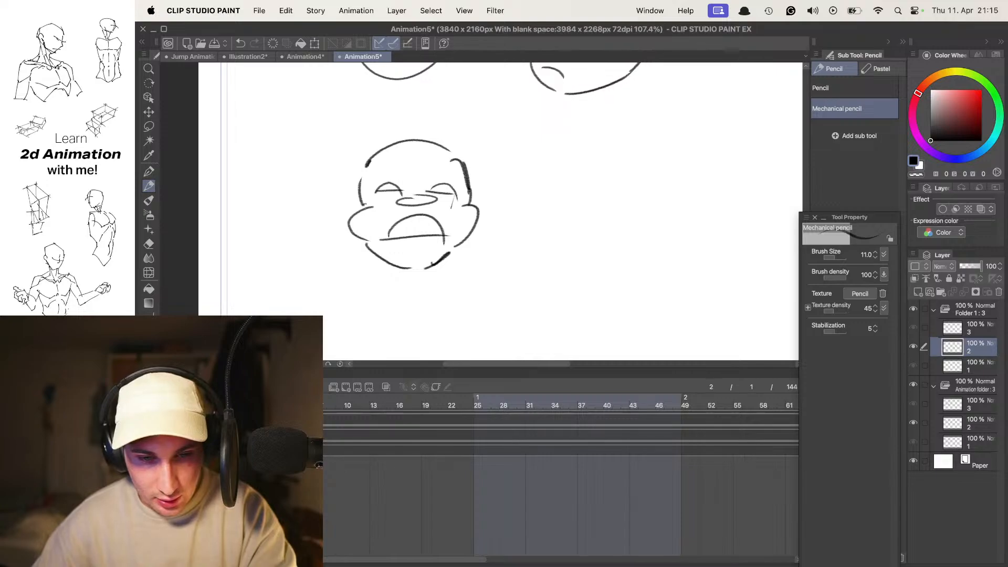
key(space)
key(Right)
click(386, 387)
key(Tab)
drag(456, 237, 460, 207)
- Reduce the onion skin's next-frame display to a single cel
key(Tab)
click(165, 374)
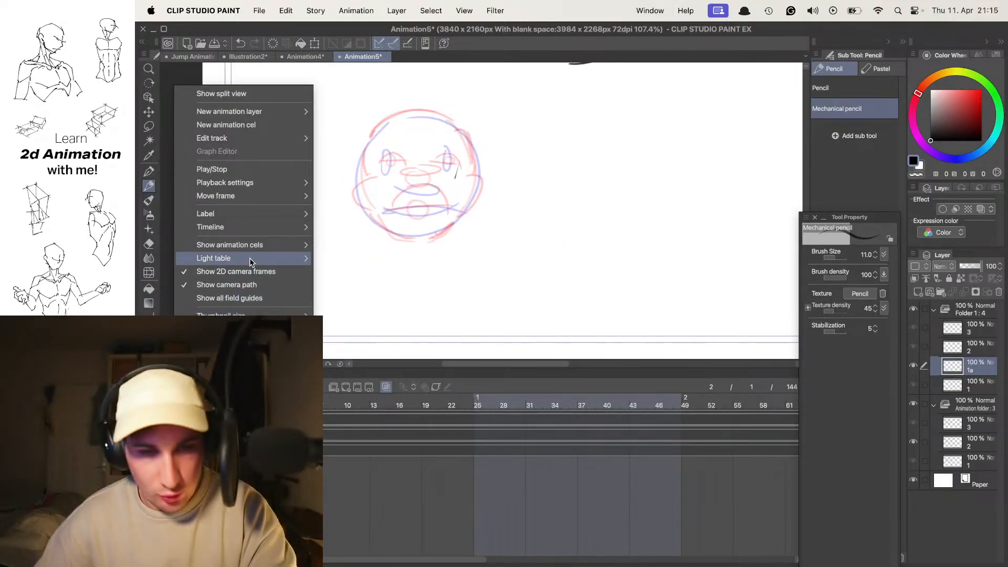
mouse_move(253, 245)
mouse_move(258, 246)
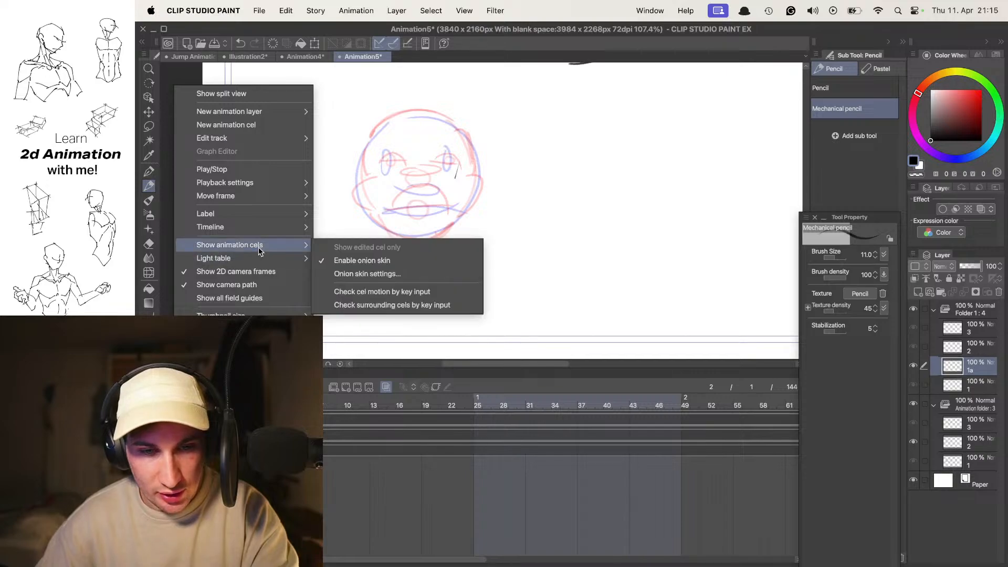
click(410, 274)
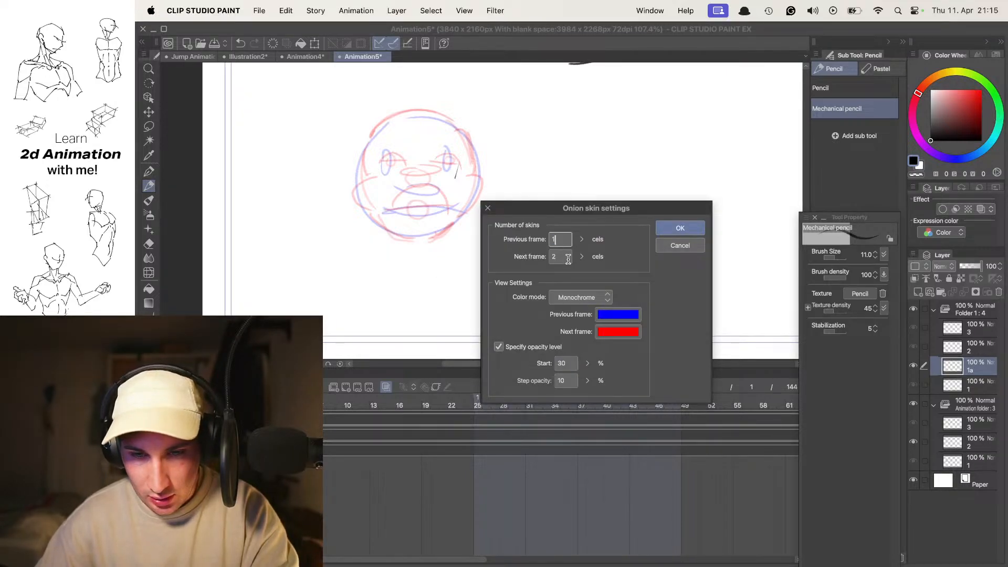
click(680, 228)
- Flip and play through the cels around the in-between to examine the neutral and squashed heads up close
drag(462, 187, 541, 225)
key(comma)
key(period)
key(comma)
key(period)
key(Tab)
drag(560, 264, 503, 208)
mouse_move(513, 284)
mouse_down()
mouse_move(548, 267)
mouse_move(522, 273)
mouse_up()
key(comma)
key(period)
key(space)
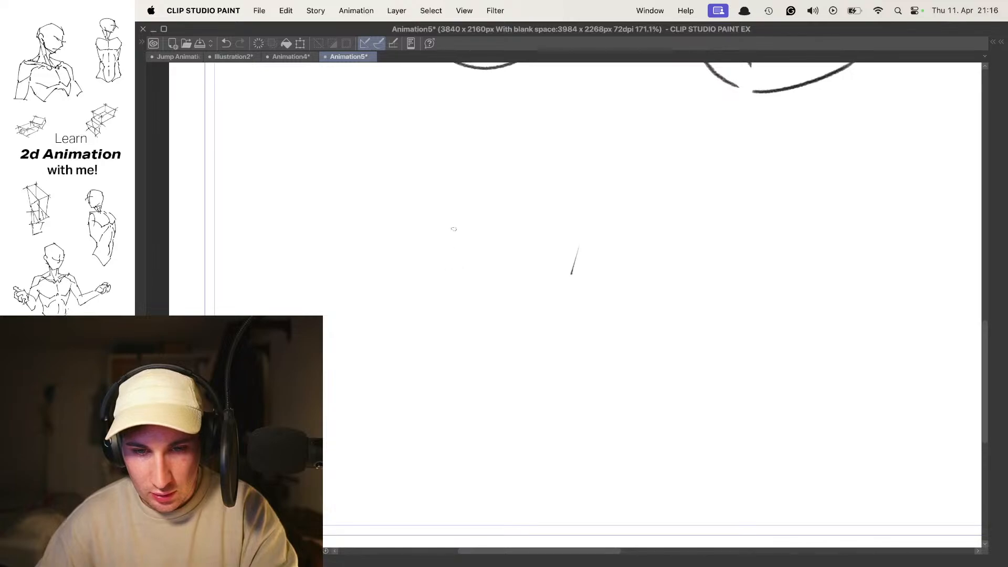
key(space)
key(space)
key(space)
- Draw the upper side contours, small round eyes and oval nose of the in-between head on cel 1a
drag(456, 185, 420, 253)
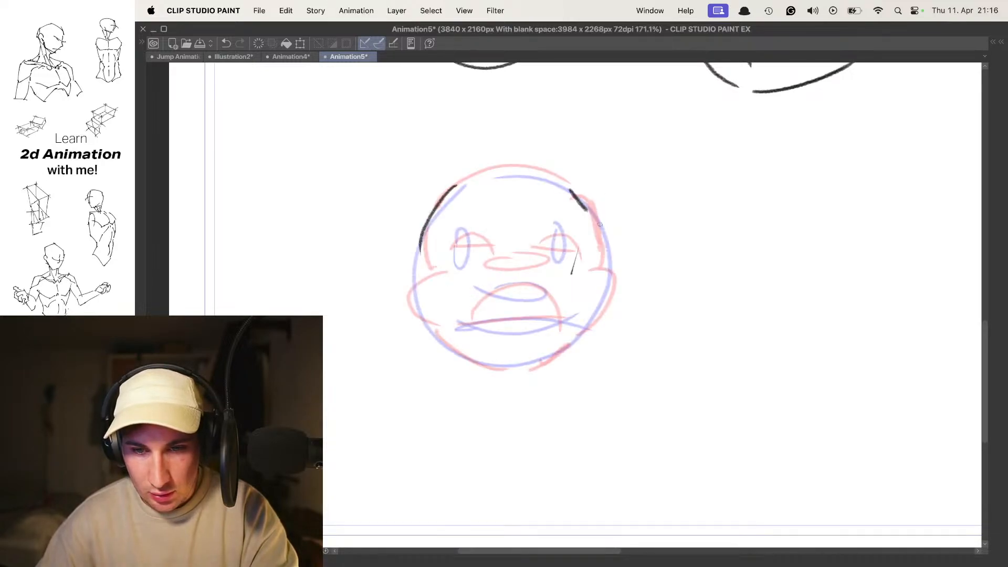
key(super+z)
drag(577, 195, 603, 237)
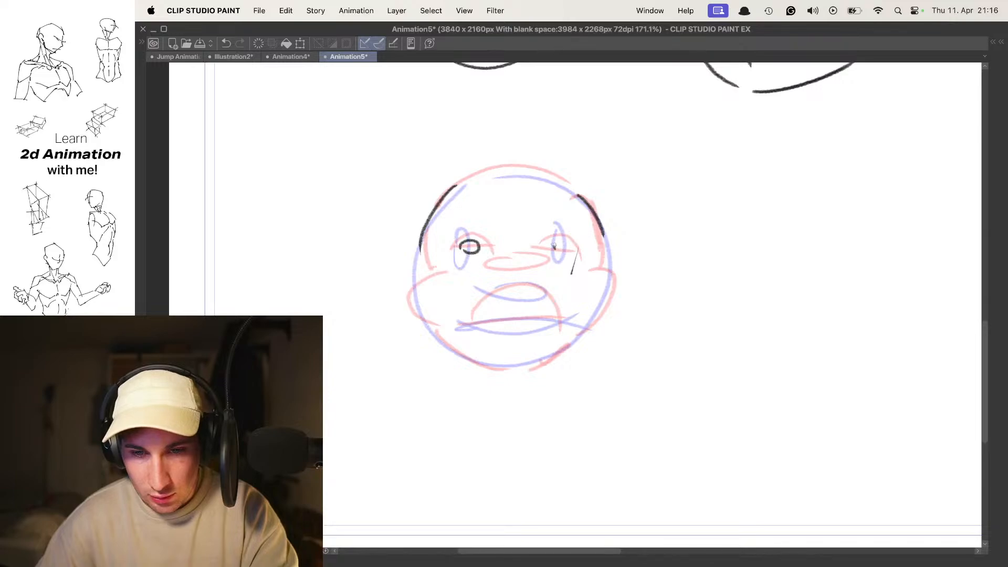
key(space)
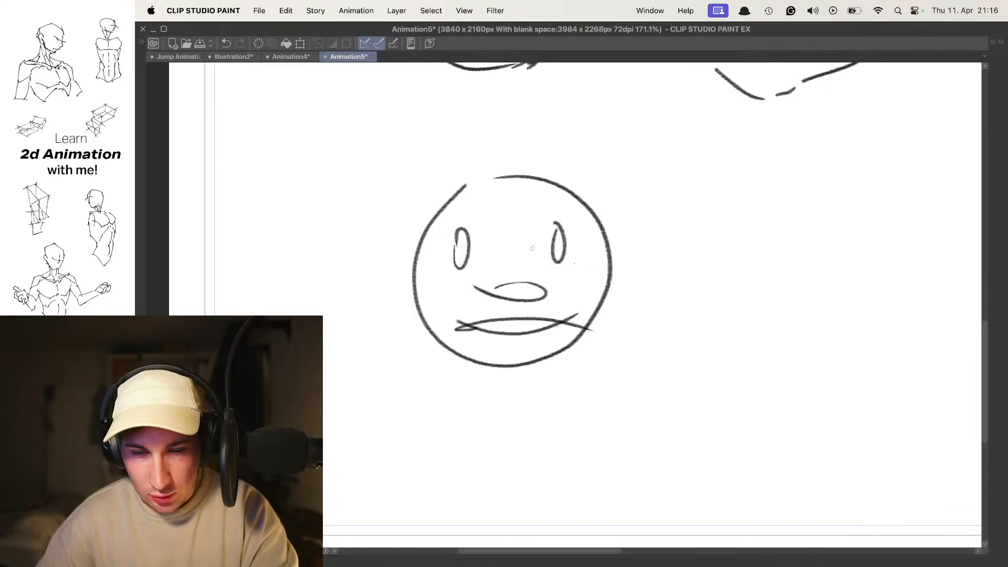
key(space)
drag(494, 269, 543, 269)
key(super+z)
key(space)
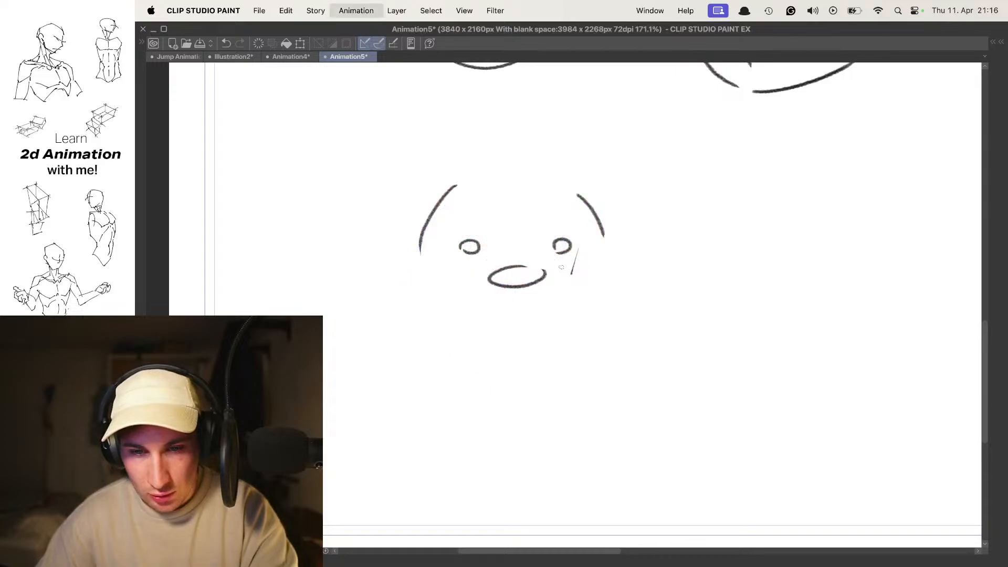
- Draw a slightly open mouth with an arched upper line and flat lower line under the nose
key(space)
mouse_move(471, 314)
mouse_down()
mouse_move(559, 315)
mouse_move(505, 293)
mouse_move(550, 316)
mouse_move(478, 316)
mouse_up()
key(super+z)
key(super+z)
key(space)
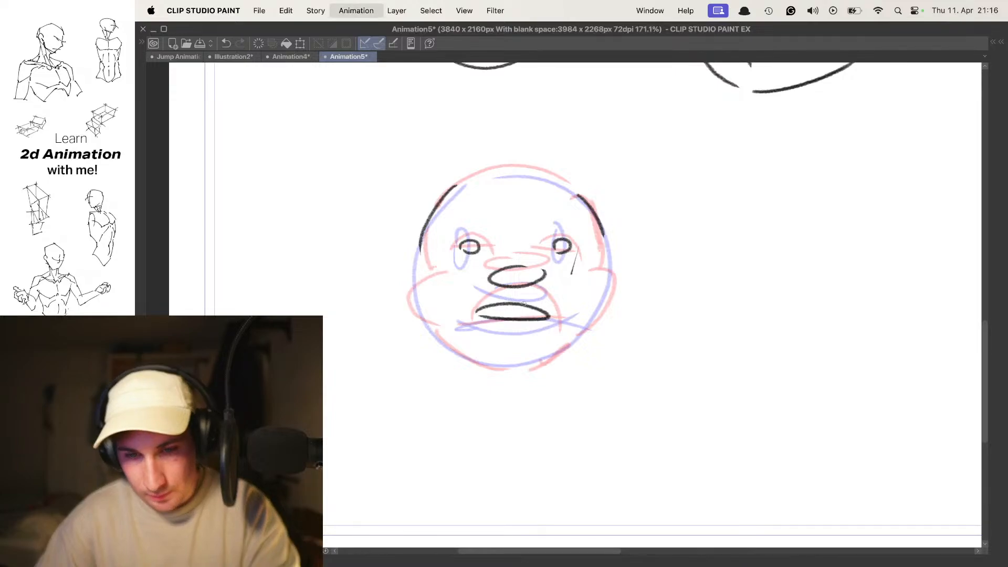
key(space)
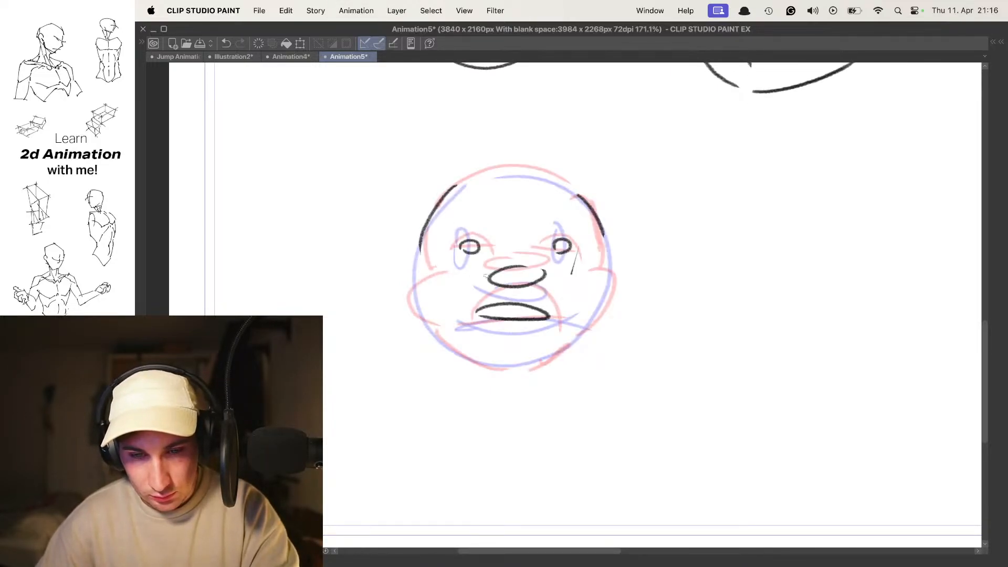
key(Tab)
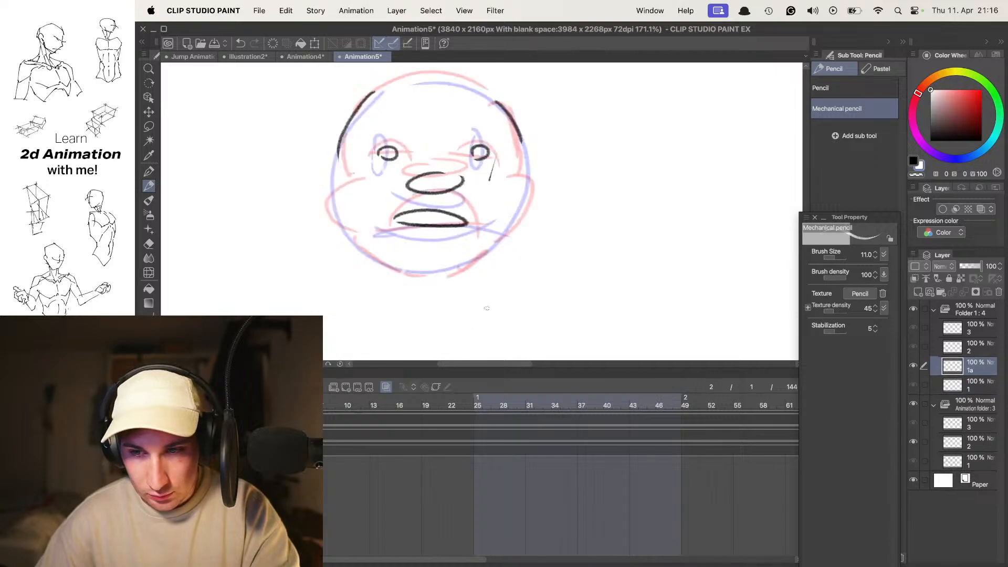
key(Tab)
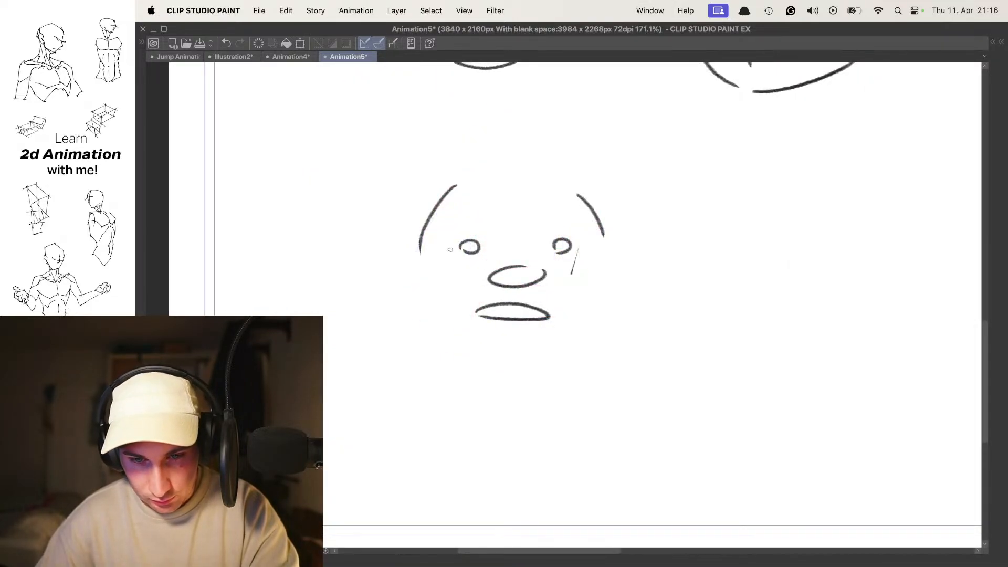
- Draw the crown of the in-between head and check it against the neighbouring cels
drag(462, 185, 542, 186)
key(super+z)
drag(468, 182, 540, 174)
key(space)
key(space)
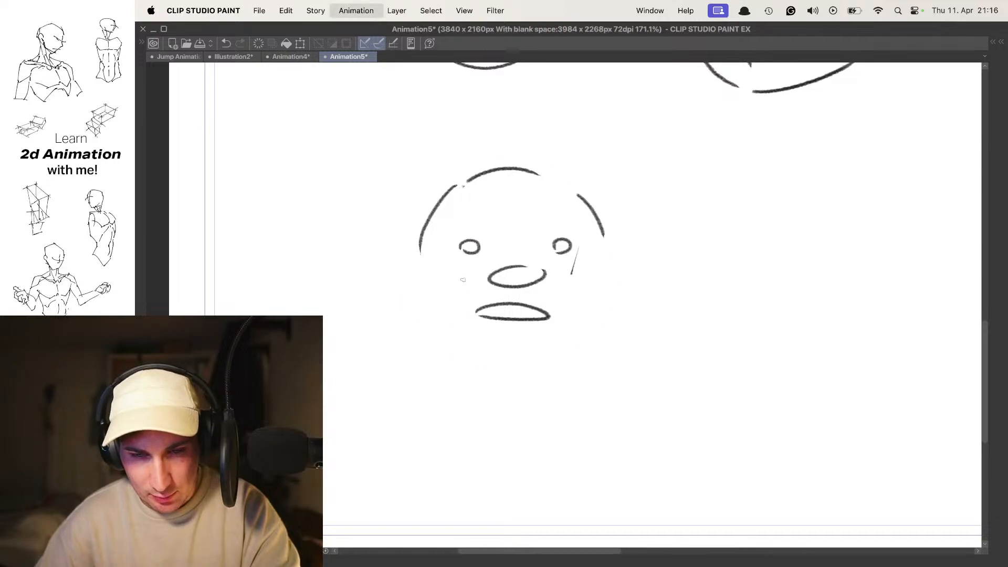
- Draw the slightly bulging cheeks and the chin contour of the in-between head on both sides
mouse_move(426, 261)
mouse_down()
mouse_move(435, 337)
mouse_move(554, 349)
mouse_move(538, 346)
mouse_move(568, 342)
mouse_up()
key(super+z)
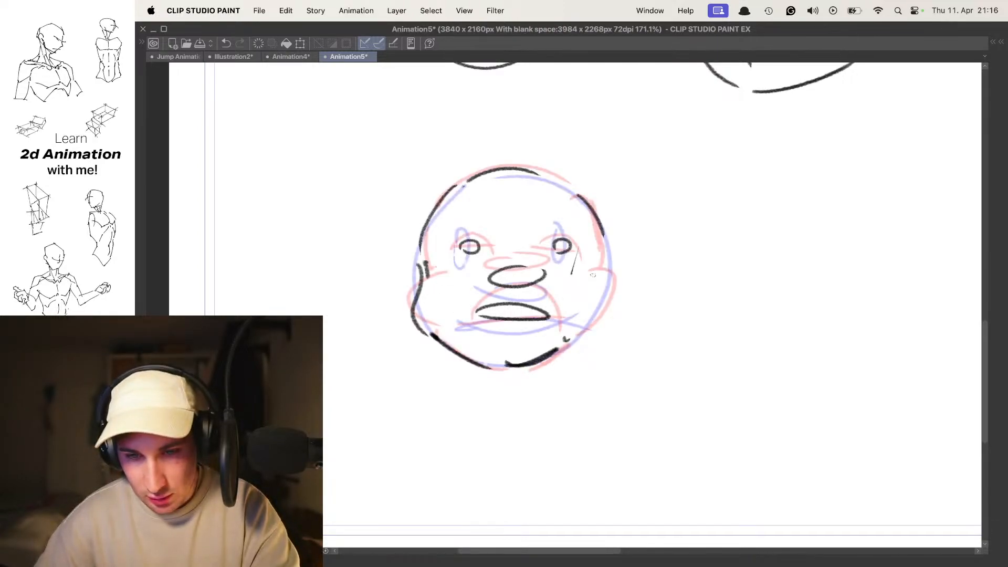
drag(608, 270, 609, 295)
mouse_move(609, 290)
mouse_down()
mouse_move(572, 339)
mouse_move(603, 299)
mouse_move(606, 245)
mouse_up()
key(super+z)
key(super+z)
- Play the animation to check how the new in-between head moves among the key poses
scroll(607, 248, down, 4)
key(space)
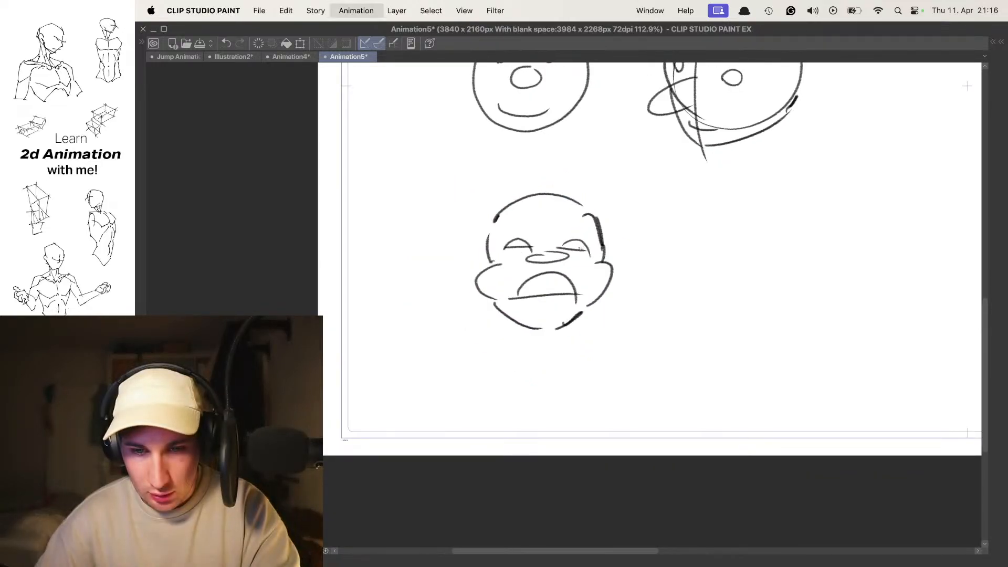
key(space)
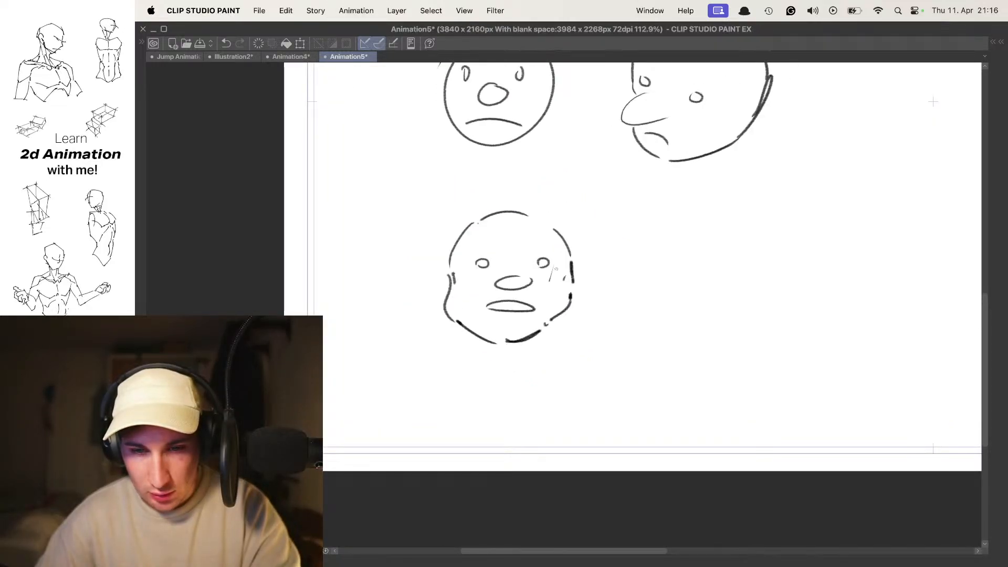
scroll(554, 264, up, 5)
scroll(554, 264, down, 4)
key(space)
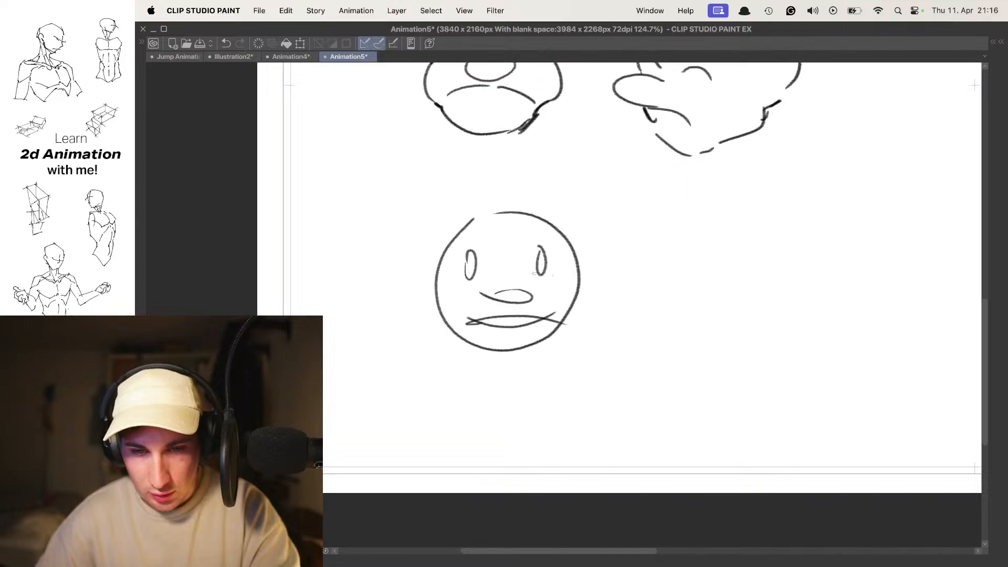
- Insert an in-between cel between cels 1 and 1a and enable onion skin
key(Tab)
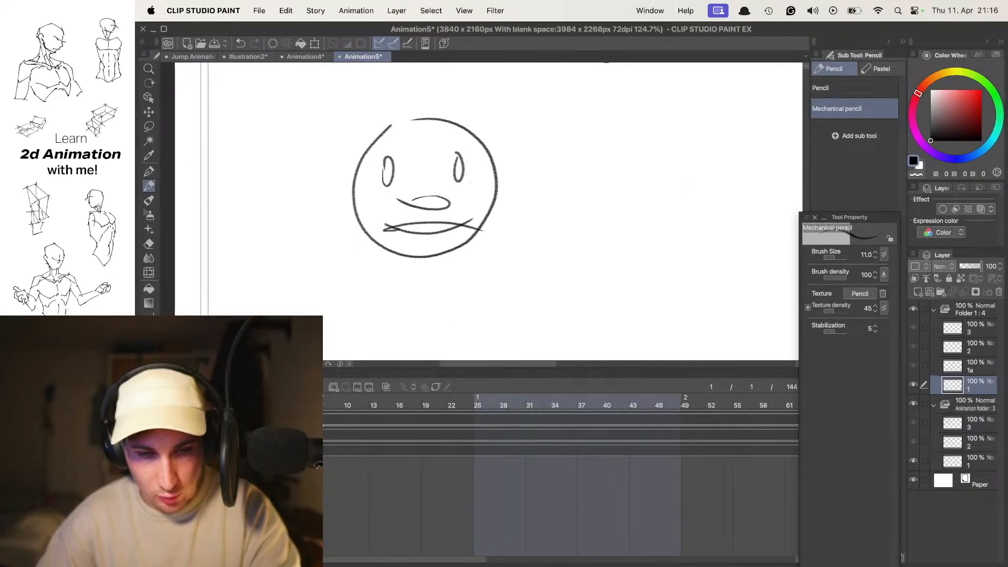
key(Left)
key(Left)
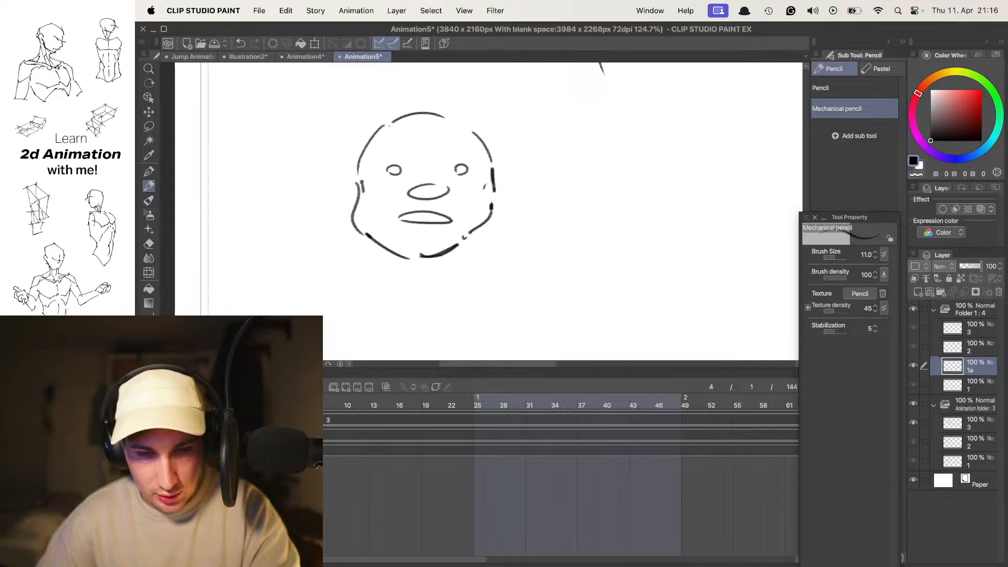
click(334, 387)
key(o)
key(Tab)
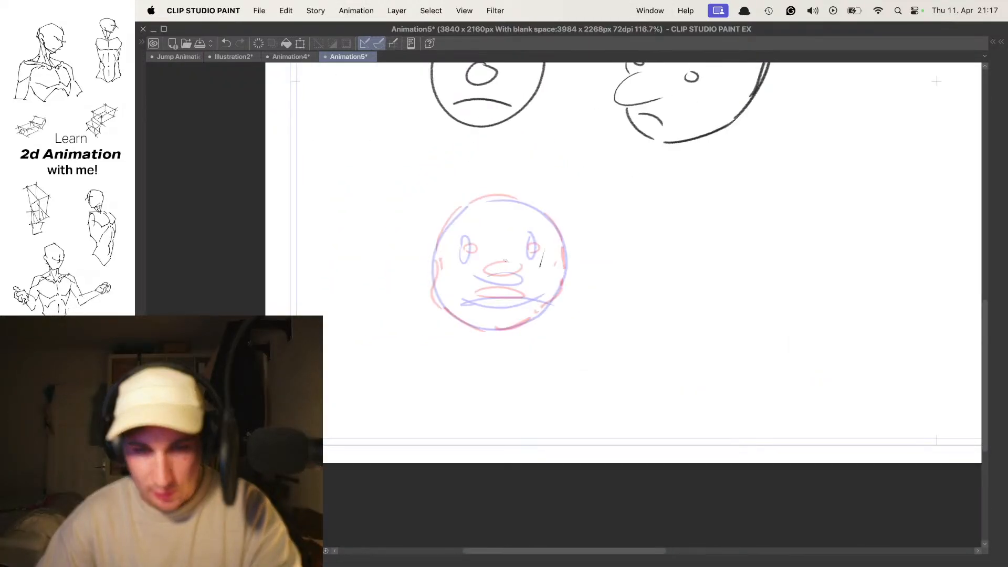
- Draw small oval eyes, a narrow nose and a thin mouth midway between the onion-skinned features
scroll(494, 273, up, 3)
key(super+z)
drag(463, 251, 451, 262)
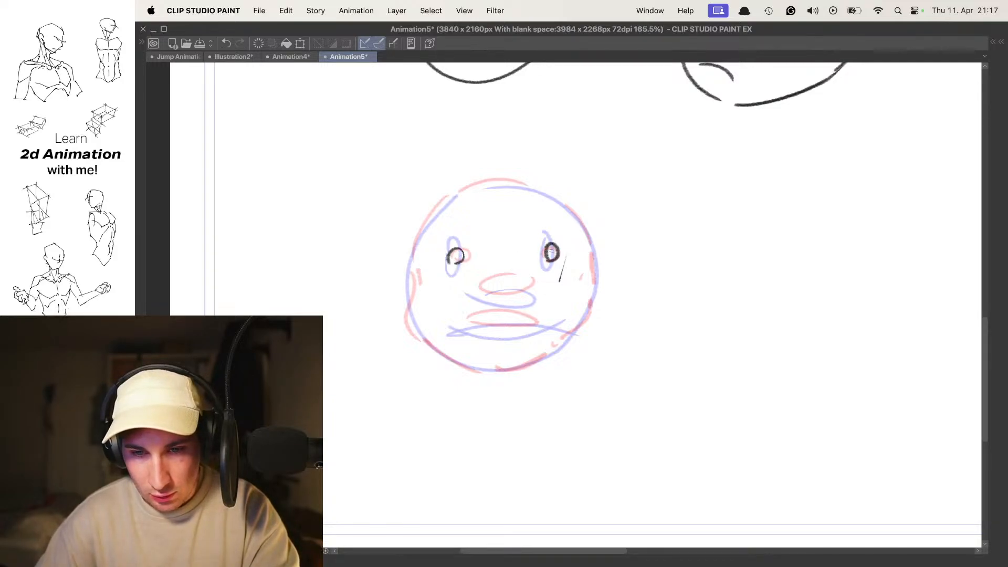
mouse_move(514, 283)
mouse_down()
mouse_move(511, 270)
mouse_move(477, 280)
mouse_up()
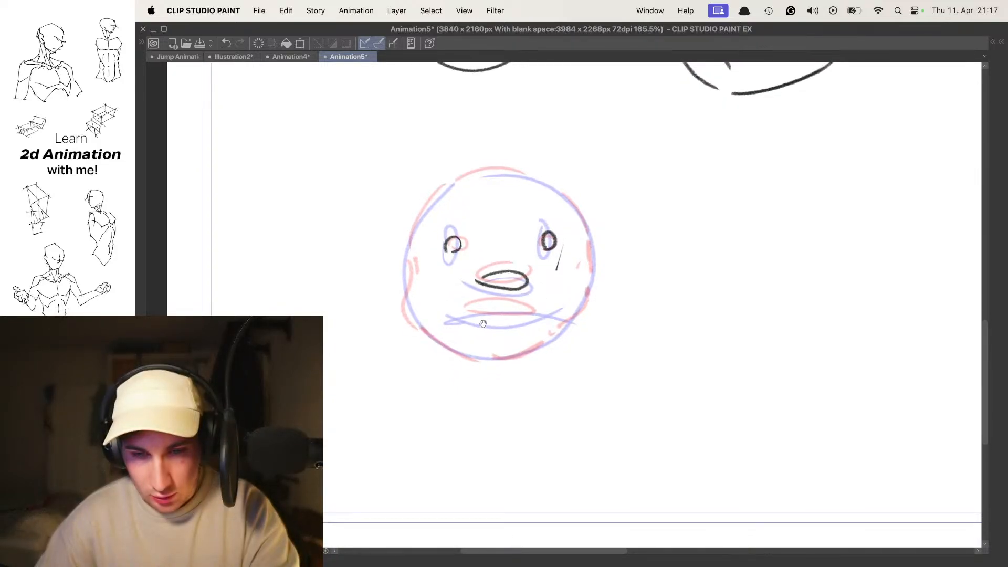
drag(484, 308, 472, 317)
- Trace a nearly round head outline around the new face, midway between the two onion-skinned contours
mouse_move(418, 231)
mouse_down()
mouse_move(408, 280)
mouse_move(434, 312)
mouse_move(504, 338)
mouse_move(567, 317)
mouse_up()
key(super+z)
key(super+z)
drag(479, 355, 580, 324)
mouse_move(417, 227)
mouse_down()
mouse_move(497, 174)
mouse_move(565, 207)
mouse_up()
drag(591, 238, 587, 298)
- Play back the animation and insert an in-between cel between cels 1a and 2 with onion skin on
key(space)
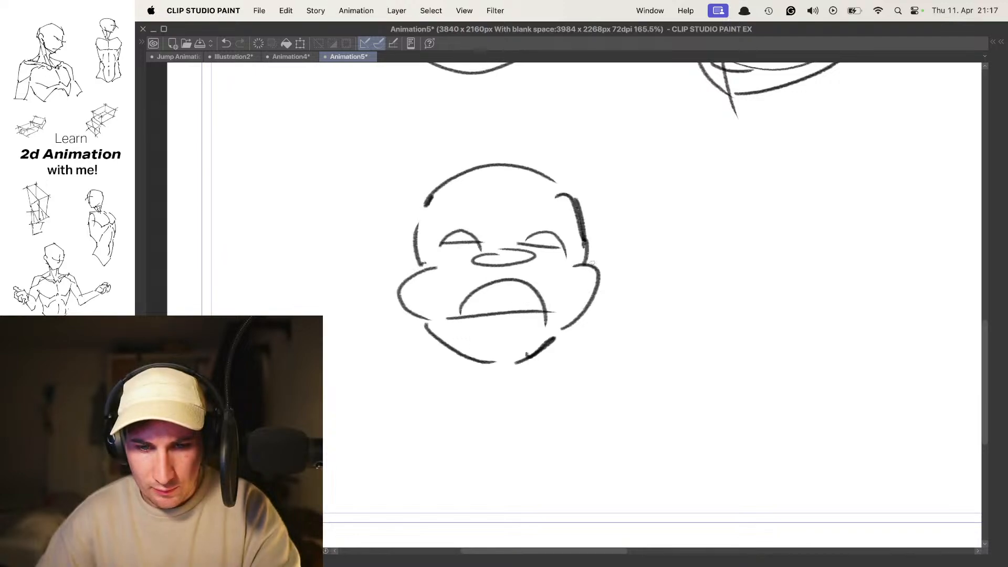
key(Tab)
key(space)
key(Tab)
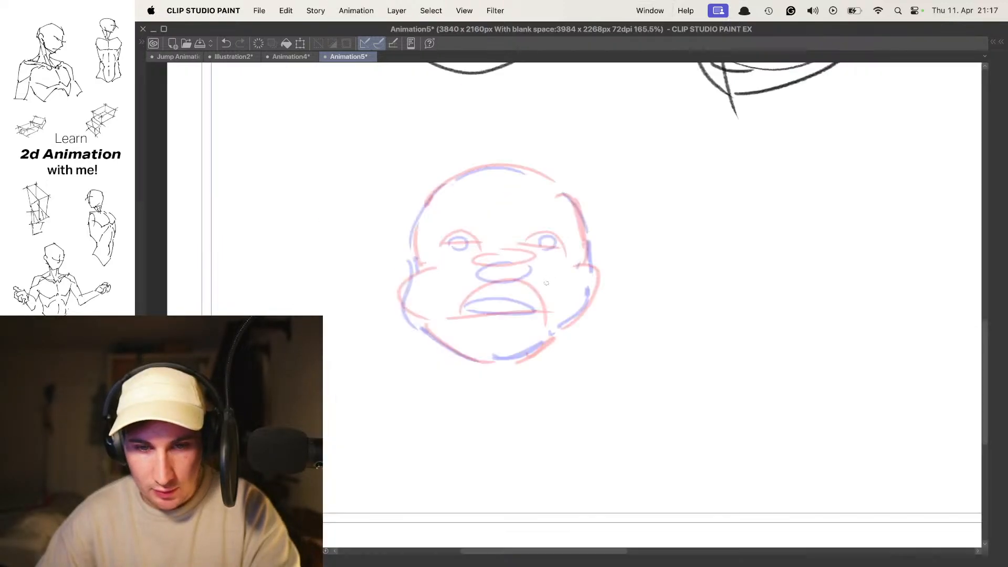
key(.)
- Draw a frowning open mouth with an arched upper line and nearly flat lower line on the new cel
drag(535, 328, 534, 315)
key(.)
drag(472, 322, 533, 308)
key(super+z)
mouse_move(473, 320)
mouse_down()
mouse_move(545, 324)
mouse_move(479, 316)
mouse_move(543, 316)
mouse_move(544, 327)
mouse_up()
key(super+z)
key(super+z)
key(space)
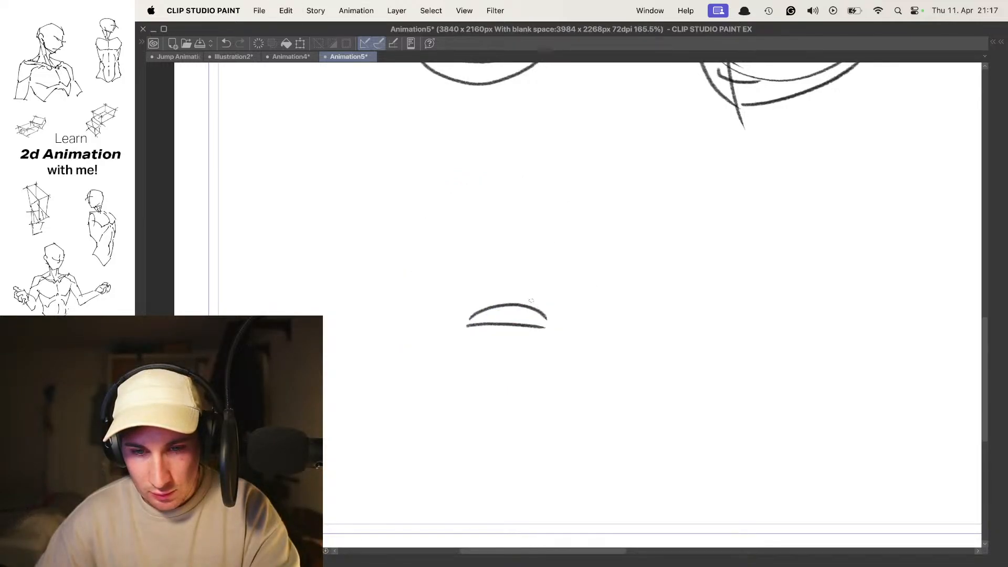
- Draw the flattened nose and two narrowed oval eyes of the squashing head
key(space)
mouse_move(527, 269)
mouse_down()
mouse_move(507, 288)
mouse_move(554, 273)
mouse_up()
key(super+z)
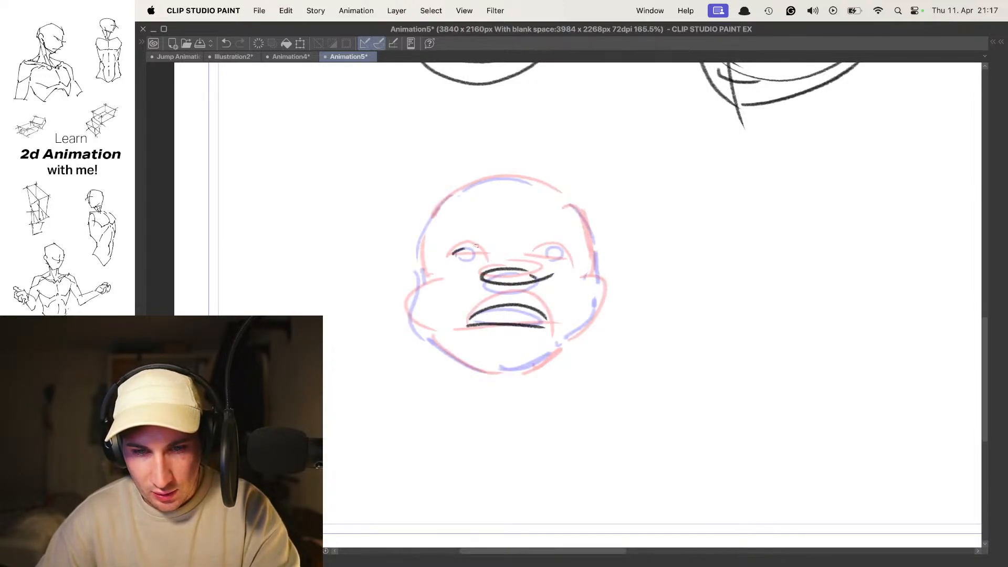
mouse_move(457, 254)
mouse_down()
mouse_move(483, 254)
mouse_move(465, 257)
mouse_up()
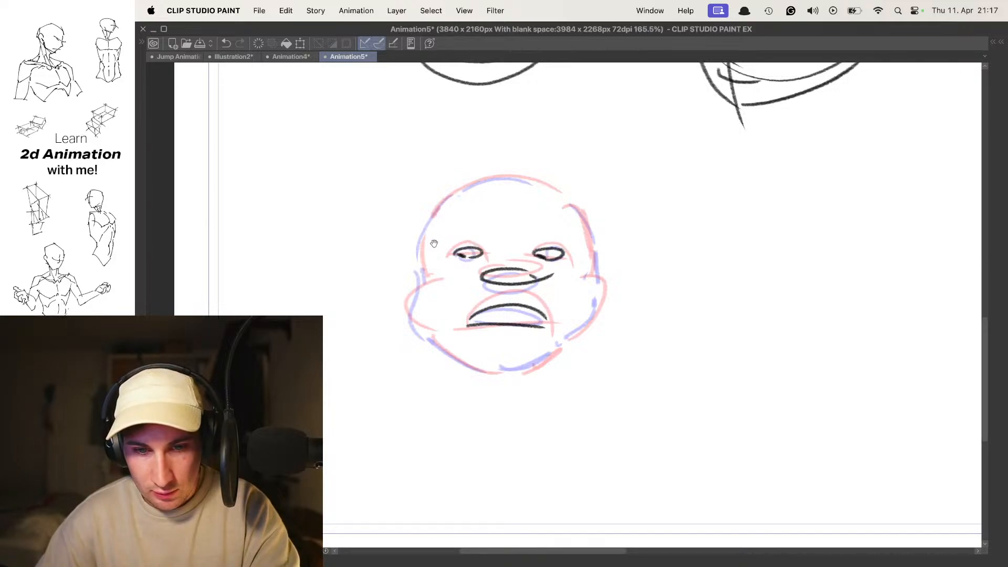
key(super+z)
- Outline the squashing head with crown, sides, bulging cheeks and chin, and play the animation to check it
mouse_move(425, 274)
mouse_down()
mouse_move(429, 326)
mouse_move(473, 366)
mouse_move(560, 358)
mouse_up()
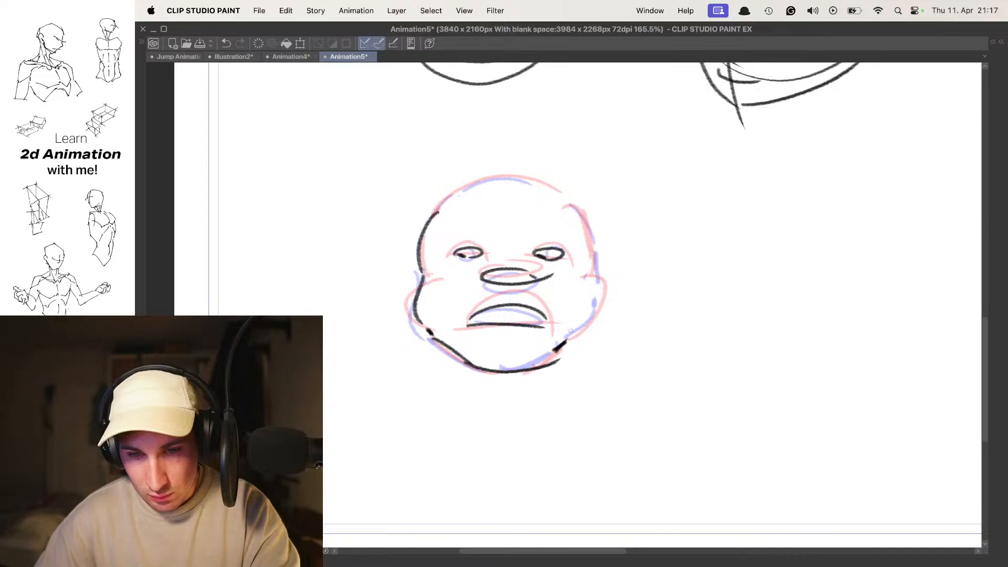
drag(594, 283, 576, 320)
mouse_move(449, 199)
mouse_down()
mouse_move(532, 191)
mouse_move(488, 175)
mouse_move(536, 179)
mouse_up()
drag(592, 245, 596, 271)
key(space)
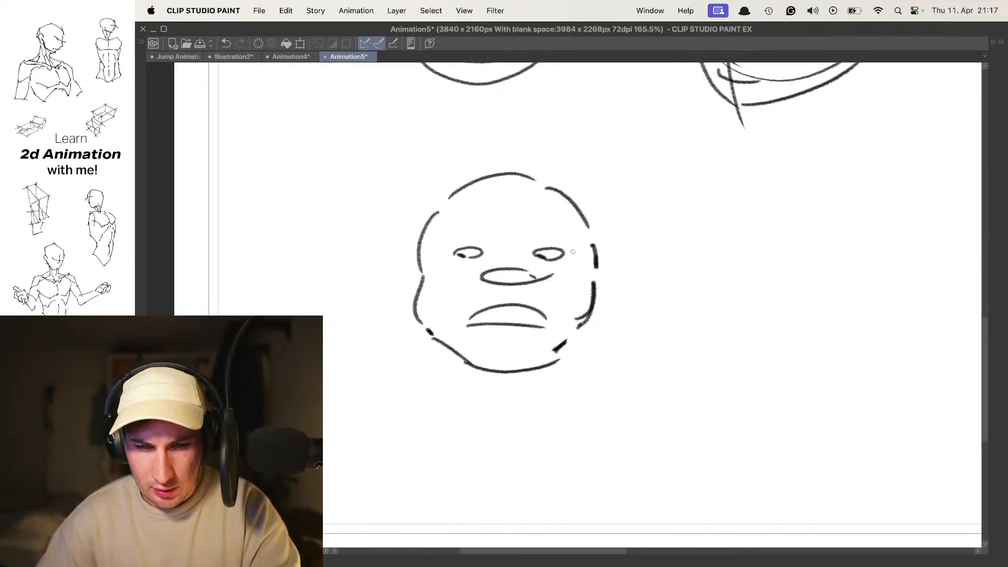
key(space)
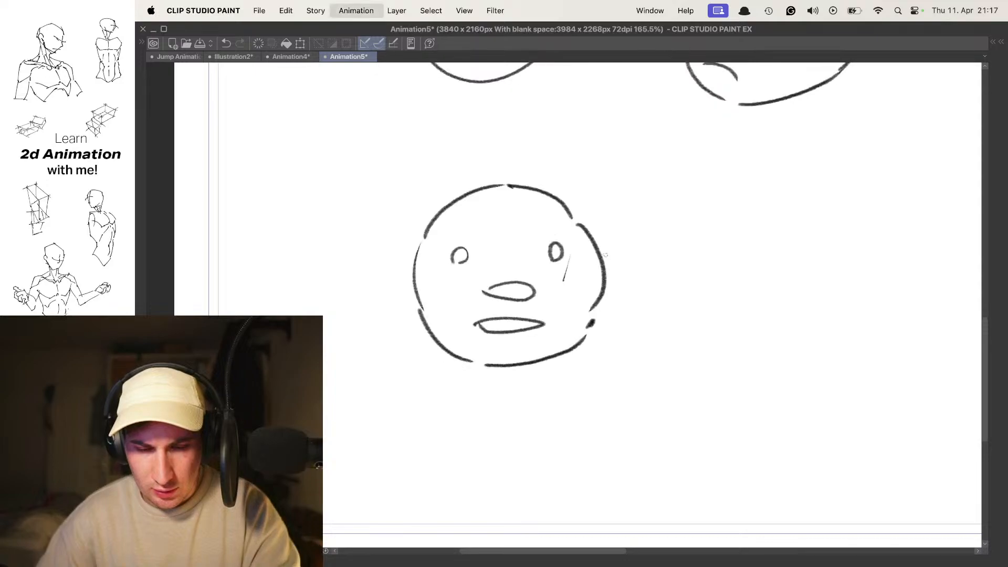
- Play the animation with all heads in view to compare the in-betweened motion with the other heads
scroll(567, 260, down, 5)
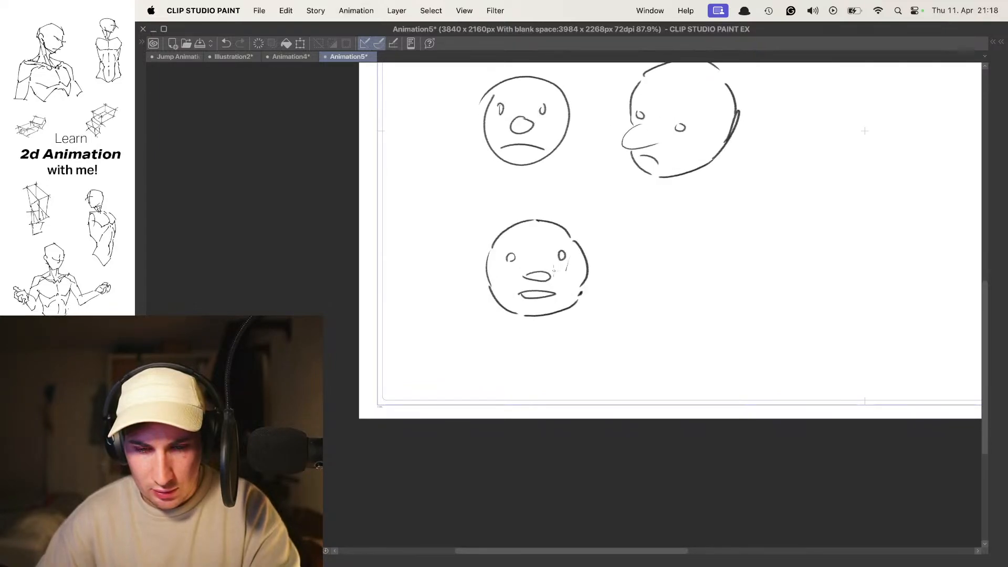
scroll(552, 268, down, 4)
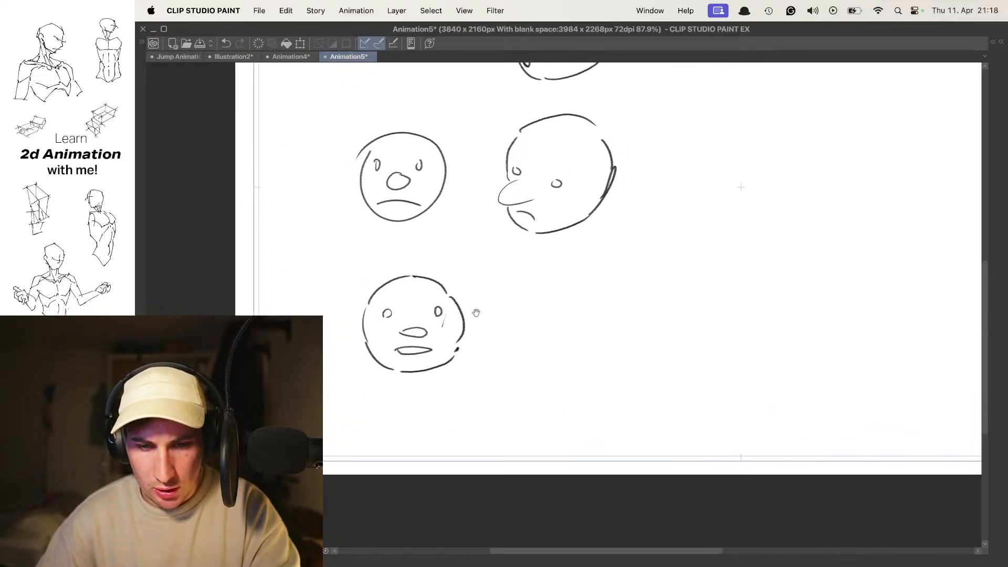
drag(602, 219, 599, 258)
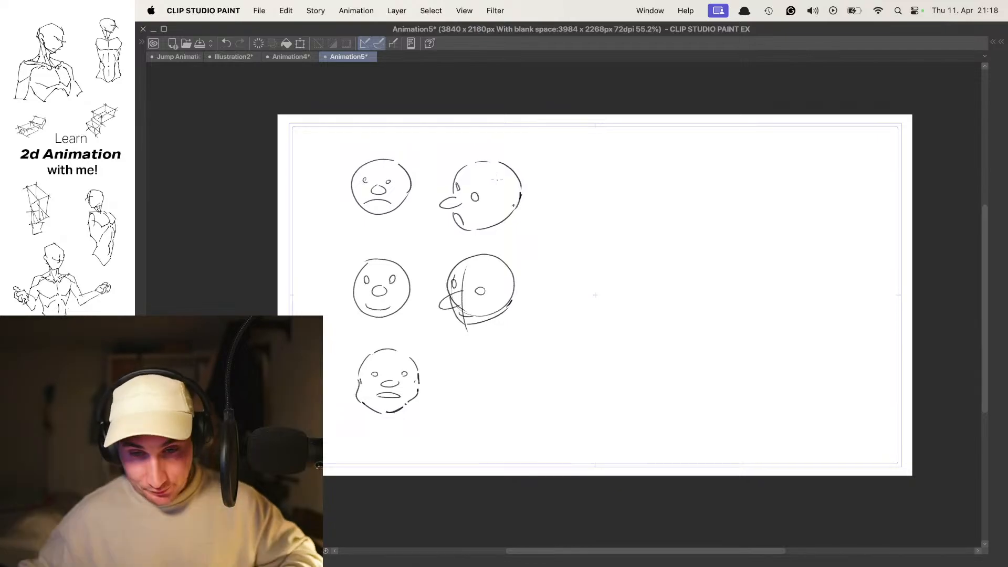
key(space)
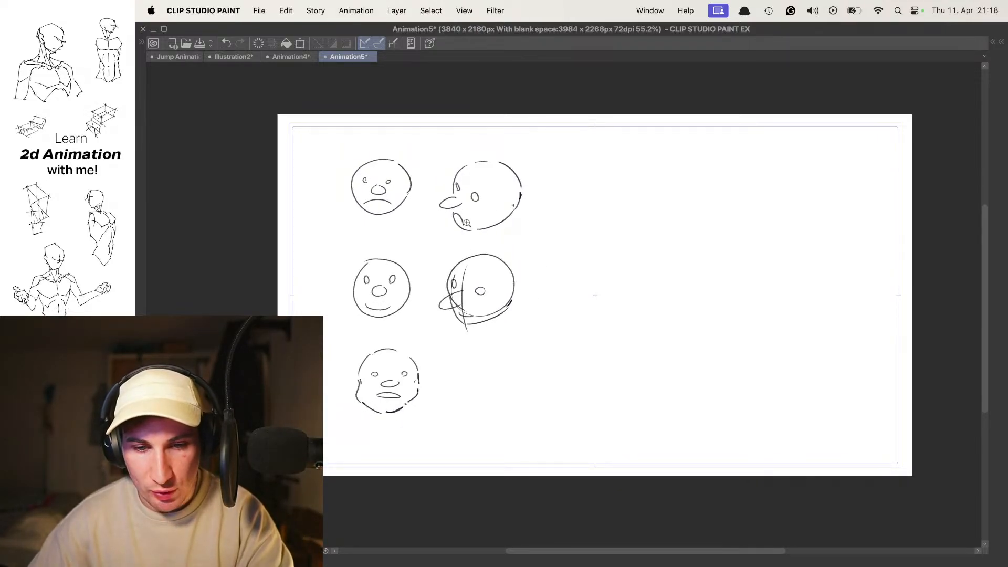
scroll(466, 225, up, 2)
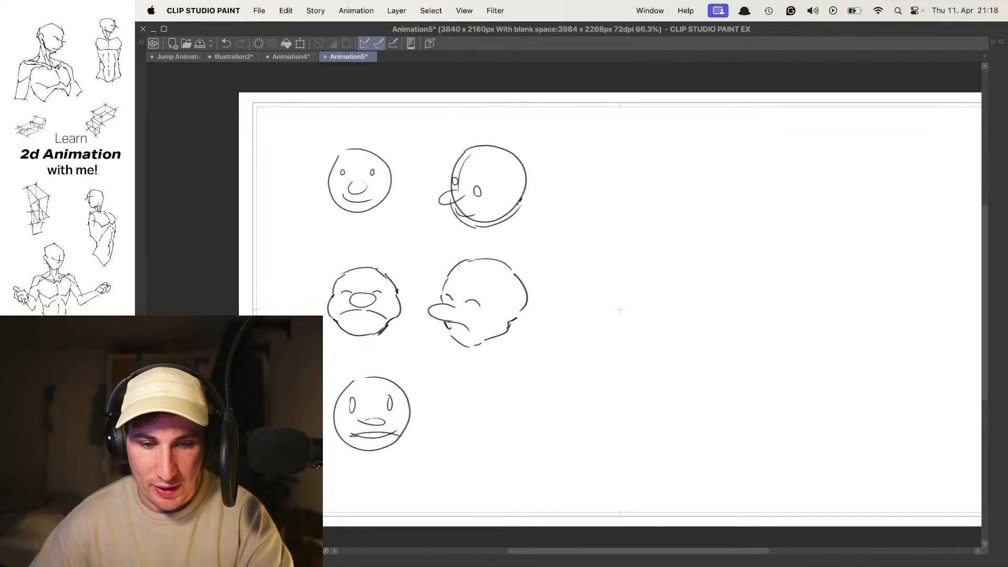
- Add another animation folder with a first cel for drawing in the empty canvas area beside the heads
key(Tab)
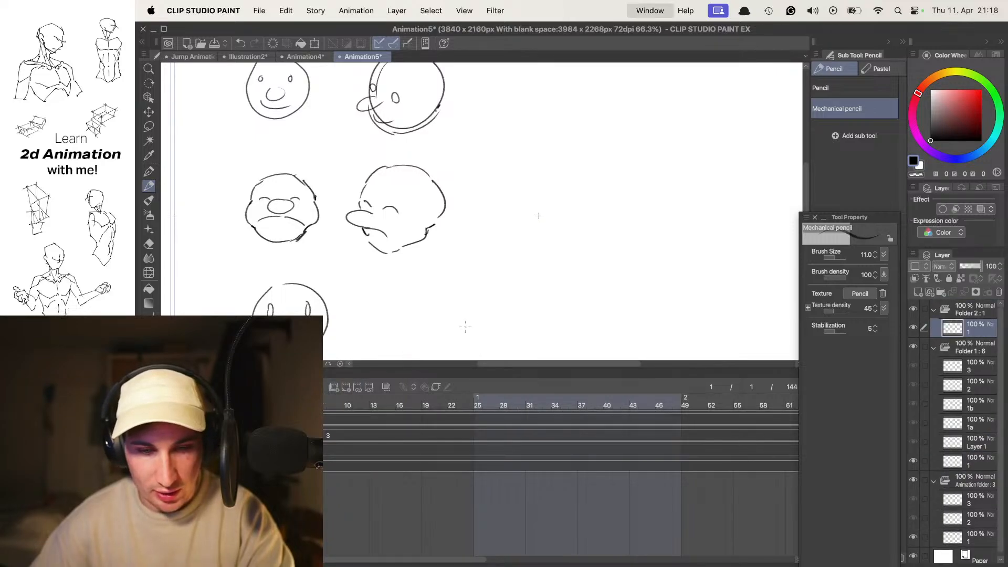
key(Tab)
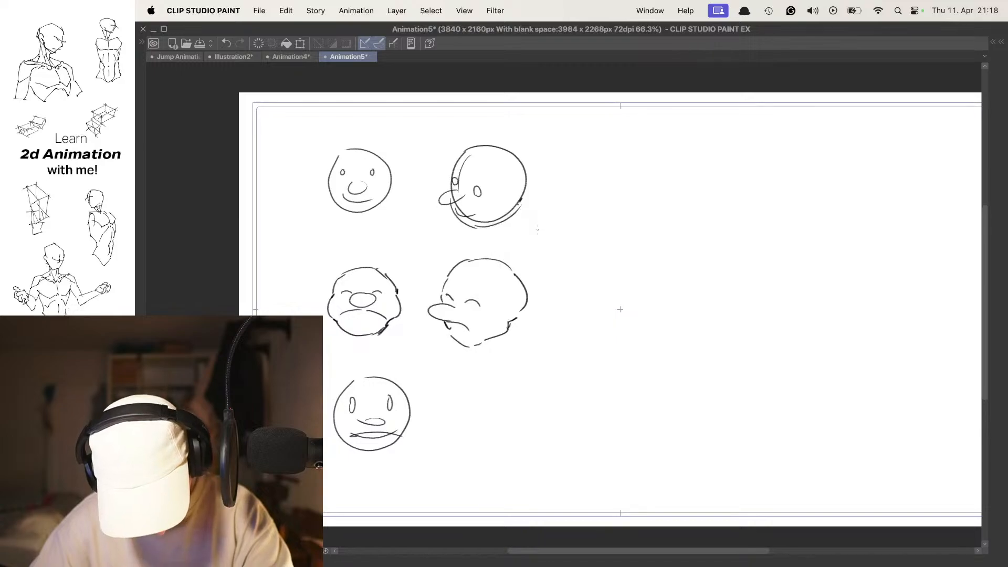
drag(614, 210, 523, 232)
drag(540, 185, 524, 197)
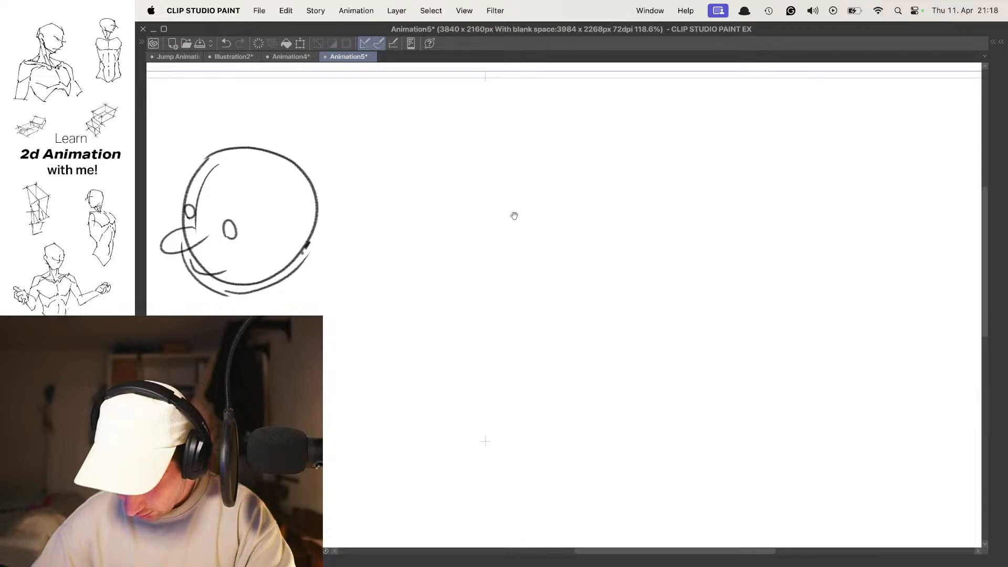
drag(545, 206, 535, 209)
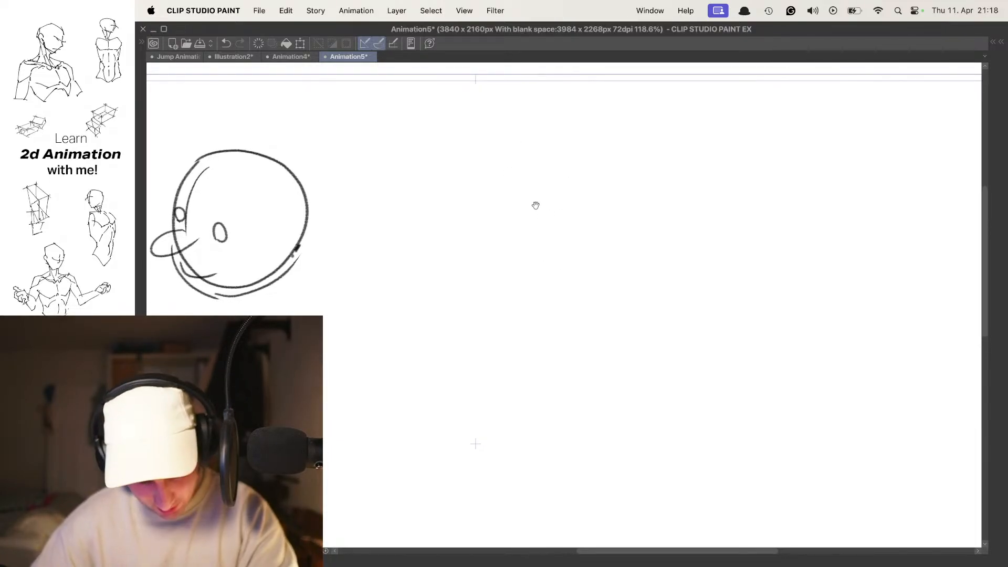
- Draw a round head with an oval eye, pointed nose and small mouth in the empty canvas area on the first cel
drag(475, 240, 474, 231)
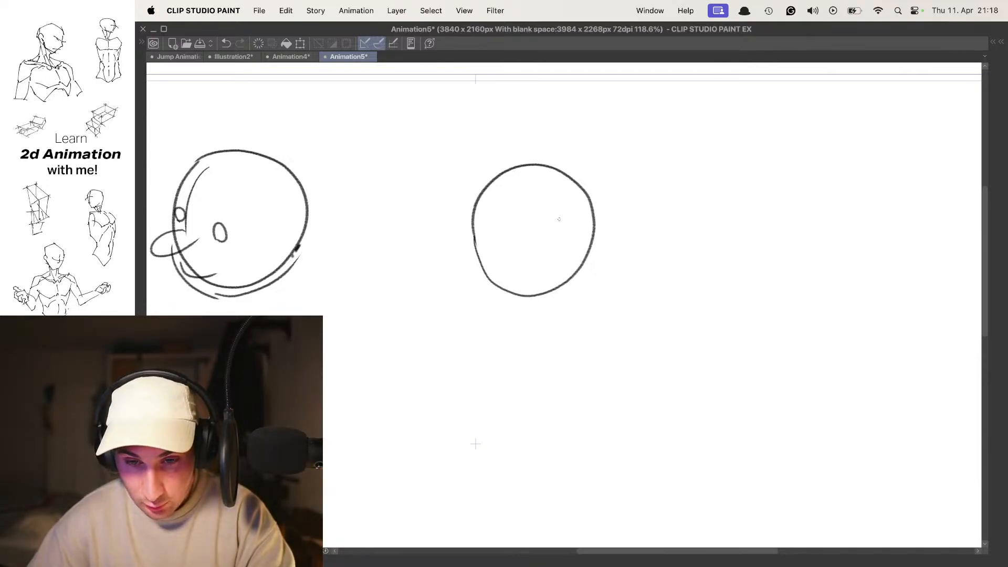
key(super+z)
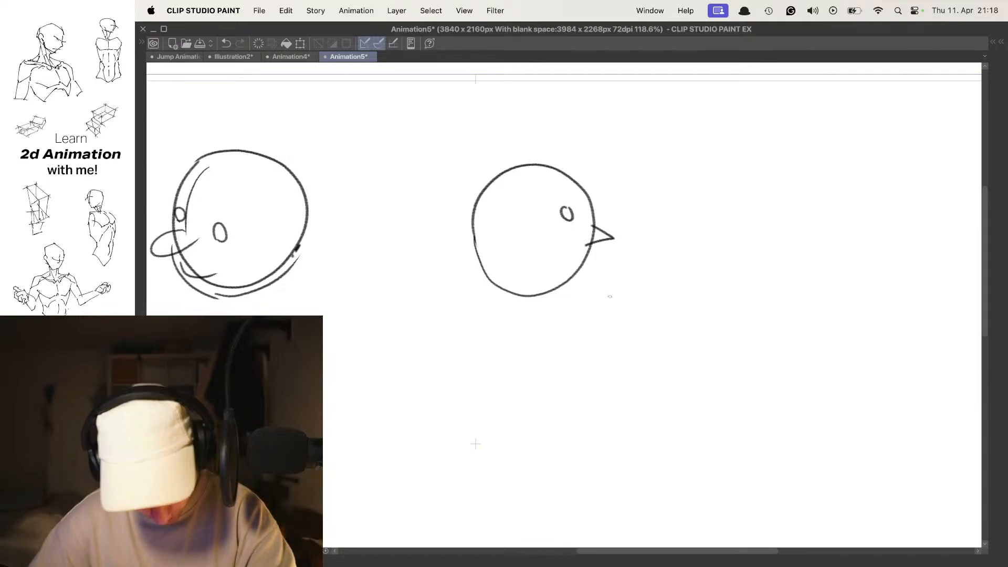
key(super+z)
drag(576, 262, 583, 268)
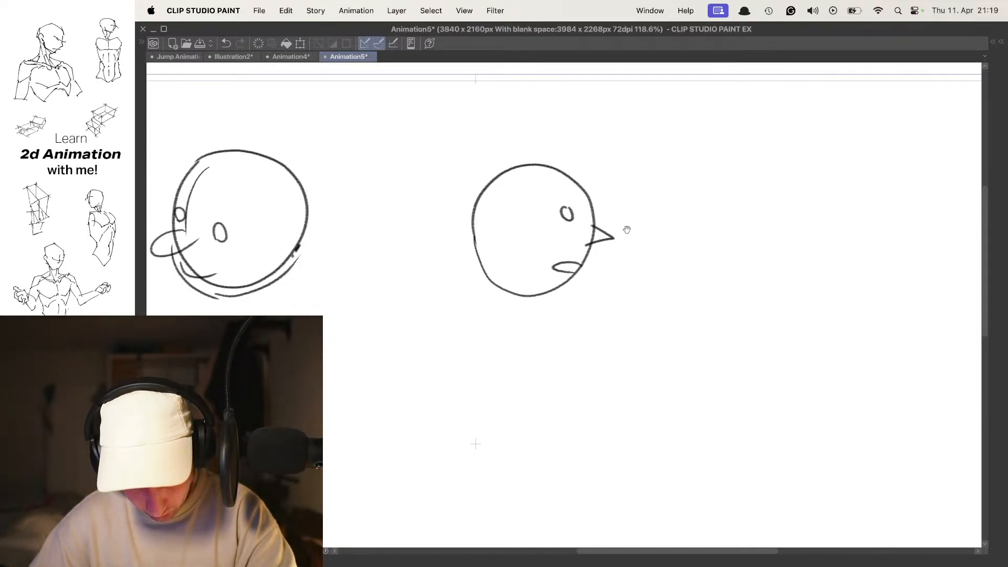
scroll(609, 228, right, 2)
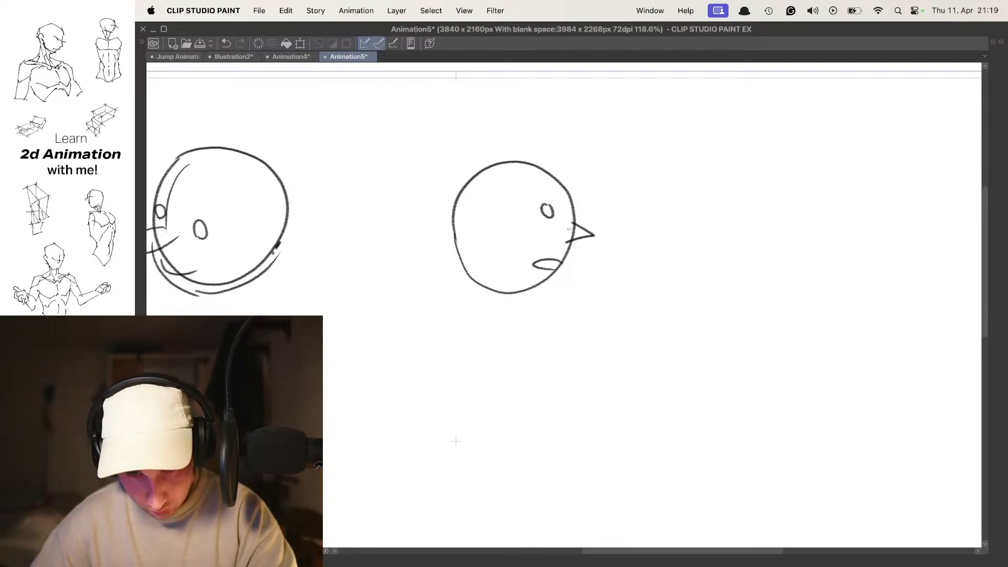
- Draw the same head on a second cel, shifted lower and to the right, with its eye, nose and mouth
key(Right)
key(n)
drag(636, 236, 617, 228)
drag(593, 166, 604, 169)
key(cmd+z)
drag(523, 233, 566, 176)
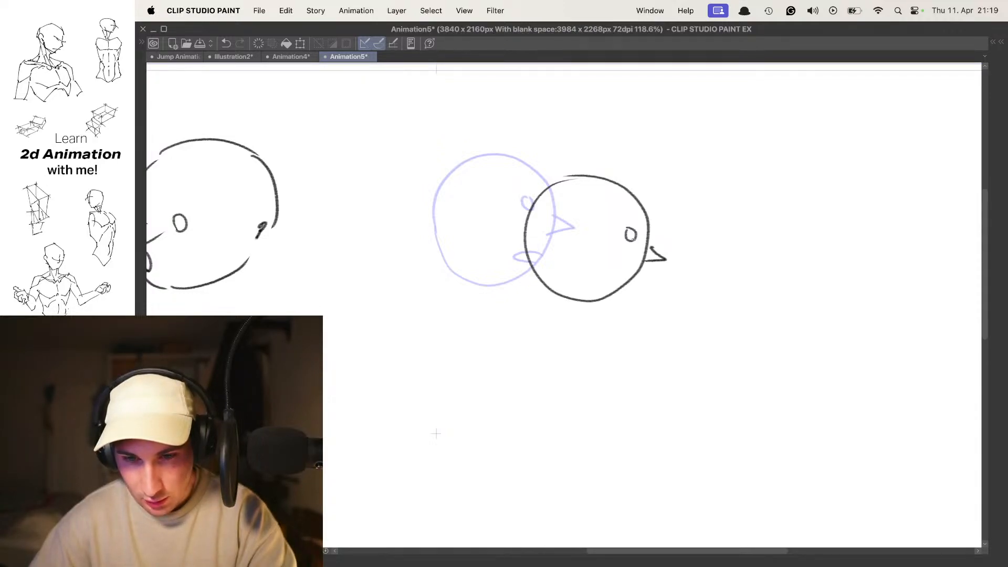
- Hide the onion skin and flip between the two cels to examine the head's movement
key(o)
key(Left)
key(Right)
key(Left)
key(Right)
key(Left)
key(Right)
key(Left)
- Insert in-between cel 1a between cels 1 and 2 and turn the onion skin on
key(Tab)
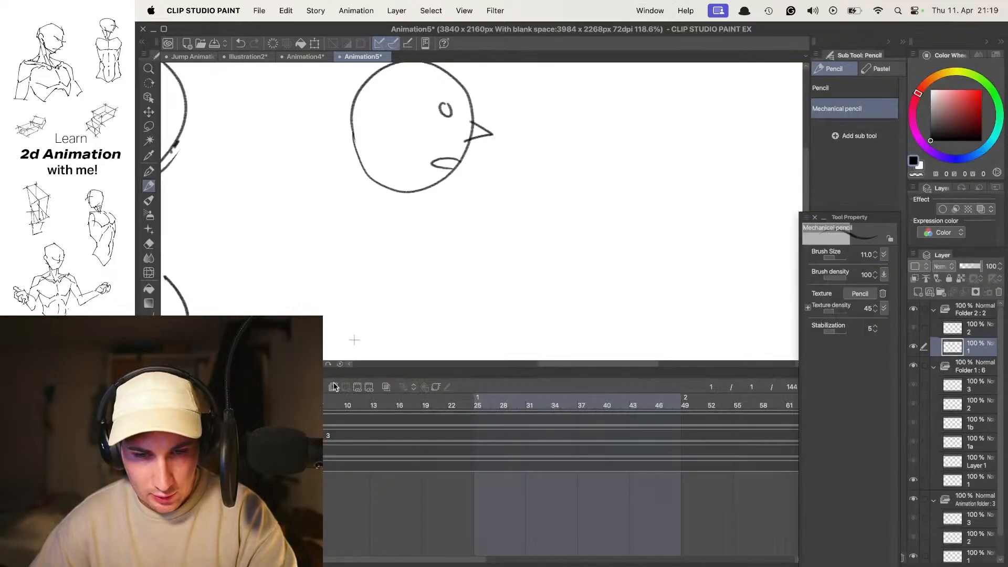
key(Right)
click(385, 387)
key(Tab)
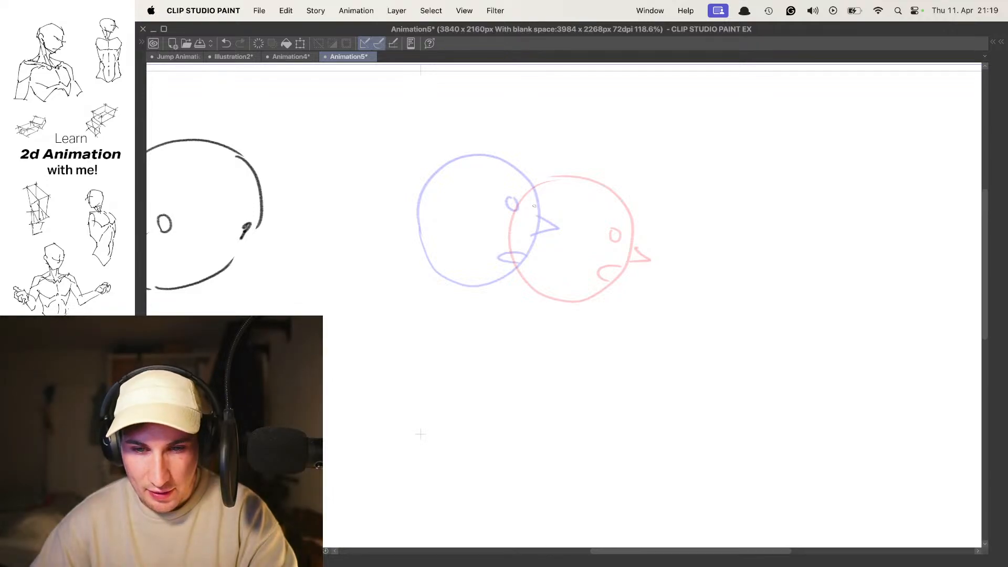
- Draw the in-between head midway between the two onion-skinned heads, with an oval eye, pointed nose and open mouth
mouse_move(534, 165)
mouse_down()
mouse_move(544, 171)
mouse_move(470, 202)
mouse_move(510, 166)
mouse_move(486, 270)
mouse_move(546, 169)
mouse_move(518, 164)
mouse_move(538, 180)
mouse_move(505, 281)
mouse_move(560, 181)
mouse_move(480, 246)
mouse_move(556, 179)
mouse_move(563, 184)
mouse_move(480, 183)
mouse_move(557, 179)
mouse_move(502, 279)
mouse_move(577, 186)
mouse_move(560, 284)
mouse_move(592, 206)
mouse_up()
key(super+z)
key(super+z)
key(super+z)
key(super+z)
key(super+z)
key(super+z)
key(super+z)
key(super+z)
key(super+z)
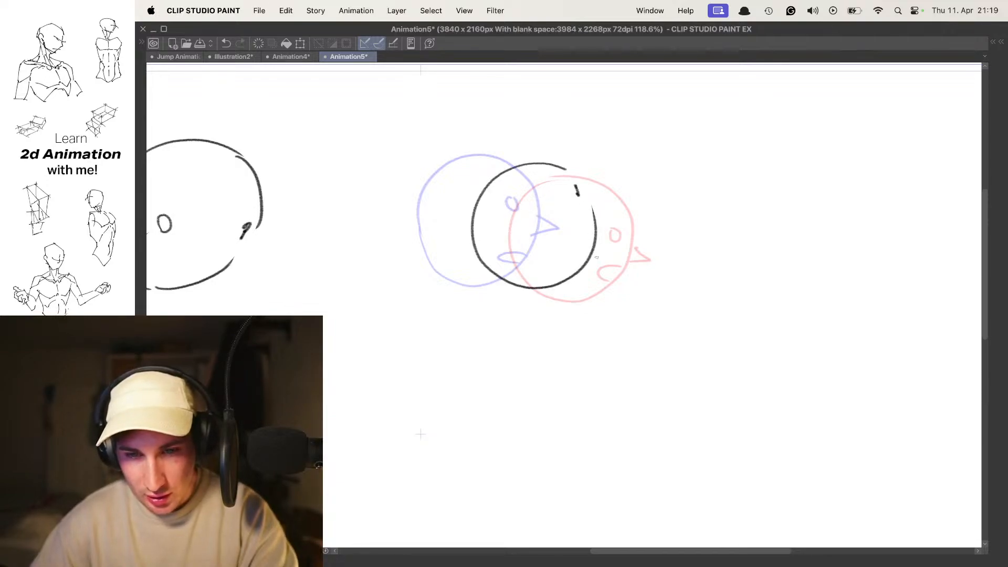
drag(577, 272, 557, 276)
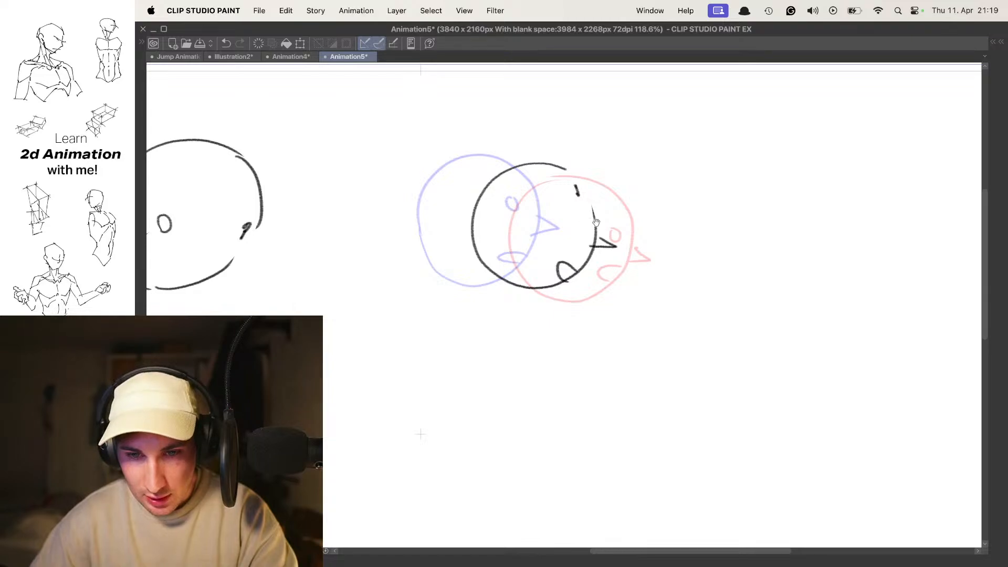
drag(584, 220, 576, 216)
- Hide the onion skin, flip repeatedly through the three cels to check the straight in-between, and show the onion skin again
scroll(600, 213, down, 3)
key(o)
key(comma)
key(period)
key(period)
key(comma)
key(comma)
key(period)
key(period)
key(comma)
key(comma)
key(period)
key(period)
key(comma)
key(comma)
key(period)
key(period)
key(comma)
key(comma)
key(period)
key(period)
key(Tab)
key(Tab)
drag(597, 233, 573, 202)
key(comma)
key(comma)
key(period)
- Draw another head below the first one on cel 1, with an oval eye, small rounded nose and open mouth
key(Tab)
key(o)
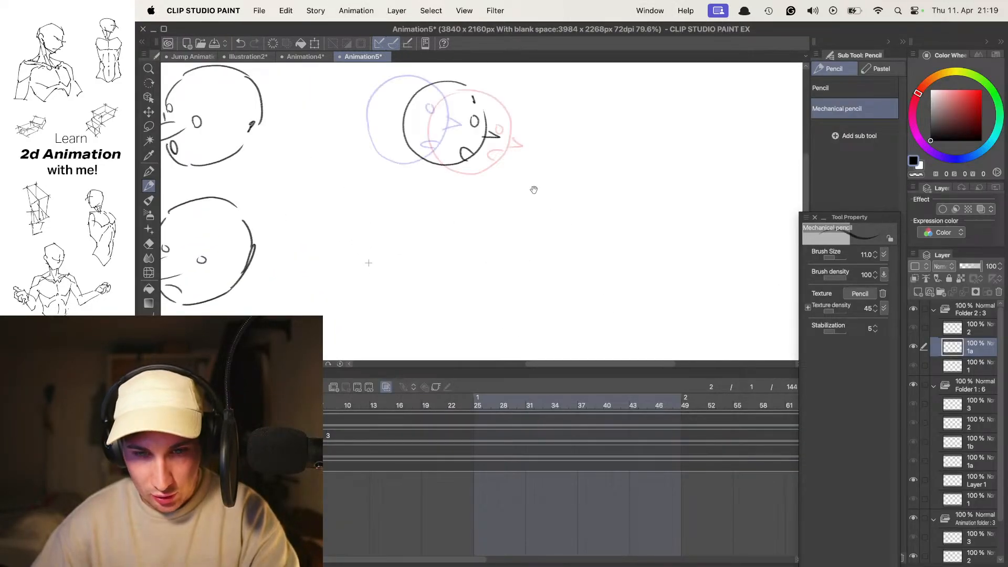
drag(508, 130, 552, 175)
drag(485, 160, 510, 119)
key(comma)
key(period)
key(comma)
key(Tab)
drag(560, 255, 529, 154)
drag(491, 190, 583, 229)
mouse_move(513, 264)
mouse_down()
mouse_move(527, 347)
mouse_move(518, 266)
mouse_move(460, 278)
mouse_move(479, 254)
mouse_move(541, 349)
mouse_move(480, 249)
mouse_move(535, 277)
mouse_up()
key(super+z)
key(super+z)
scroll(562, 282, up, 3)
drag(531, 332, 529, 351)
scroll(547, 310, down, 1)
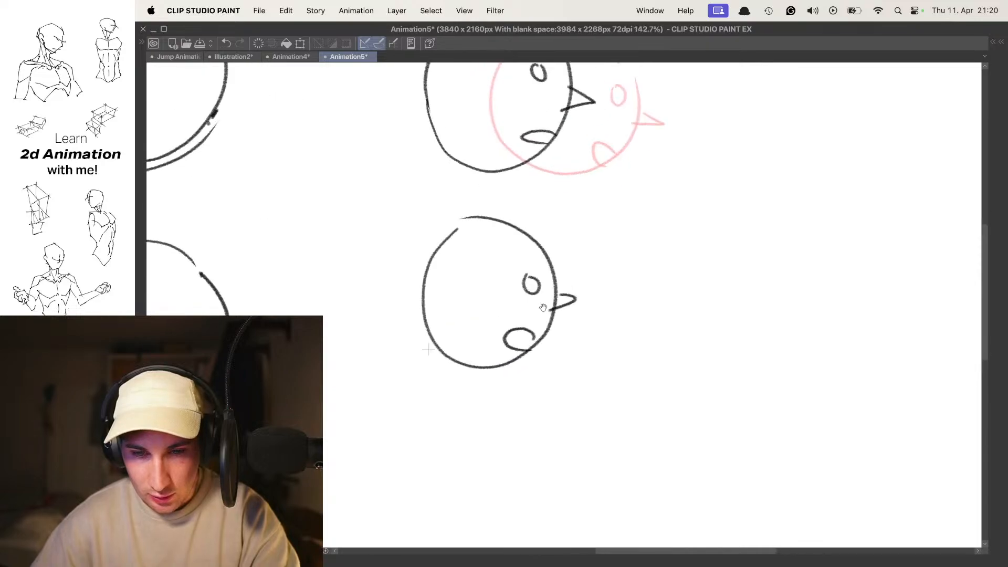
- Flip through the cels to compare the head positions across cels 1, 1a and 2
scroll(572, 268, down, 4)
key(comma)
key(comma)
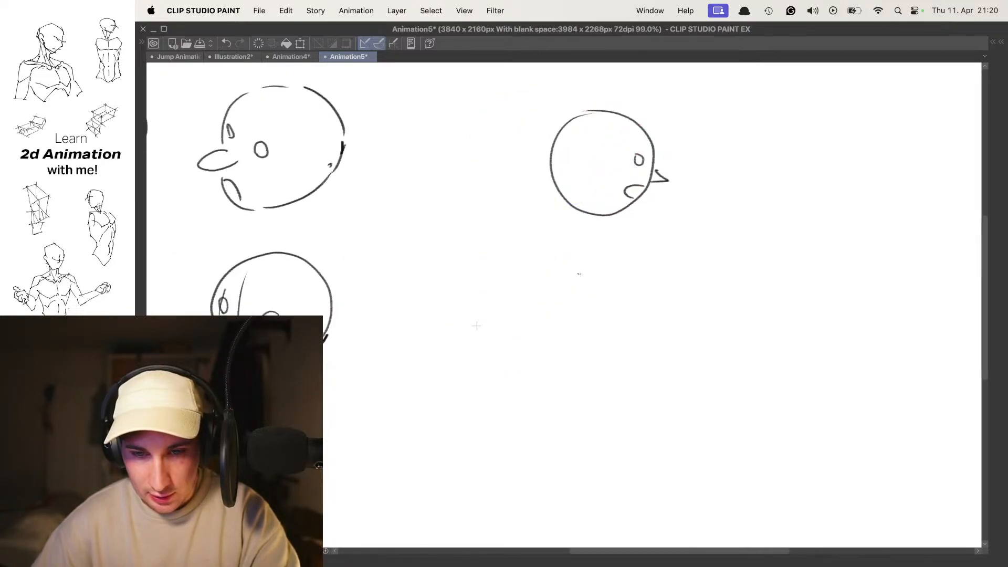
key(period)
key(period)
key(comma)
key(period)
key(period)
key(period)
key(Tab)
key(period)
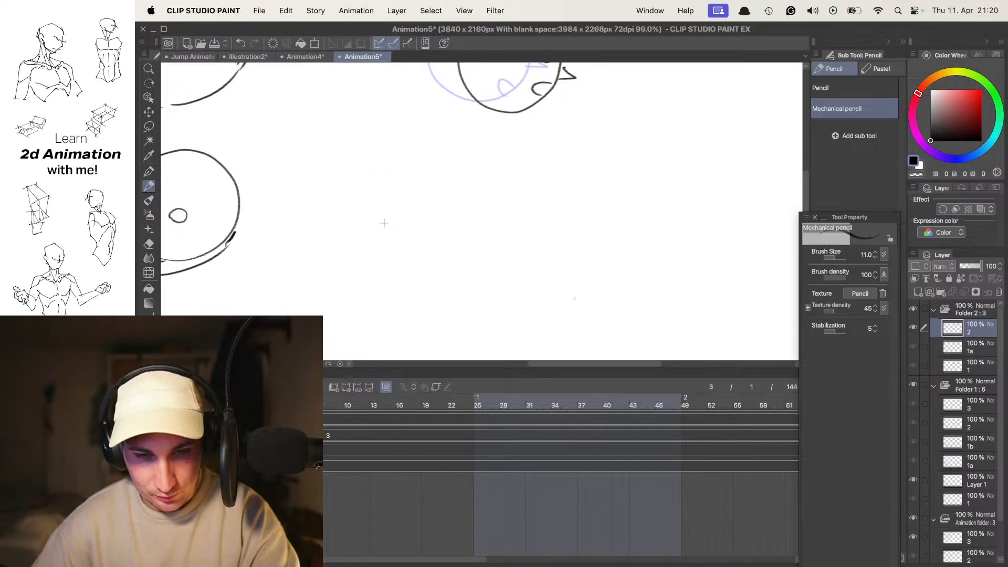
- Set the onion skin to show two previous cels and go to cel 2
key(o)
drag(539, 217, 559, 235)
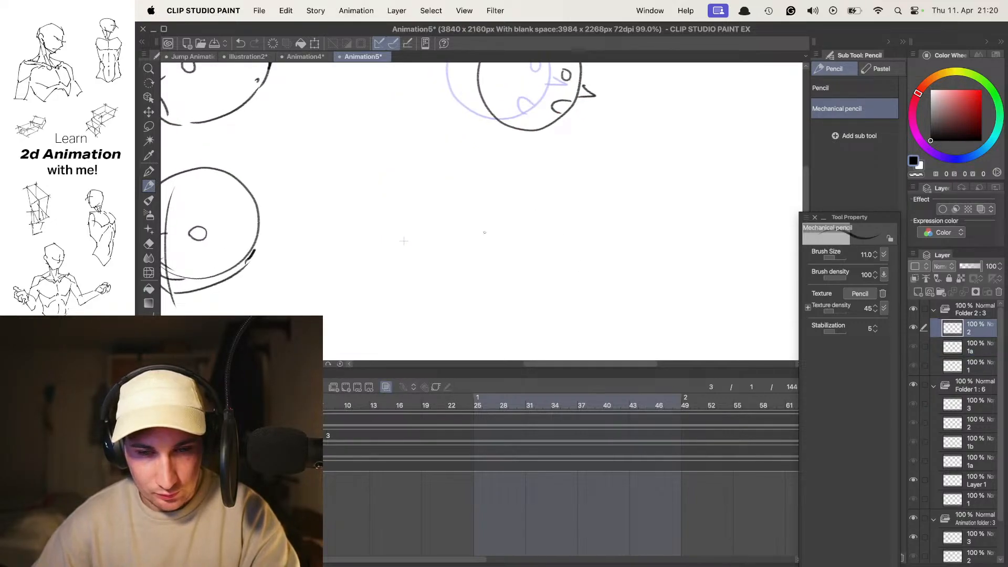
key(comma)
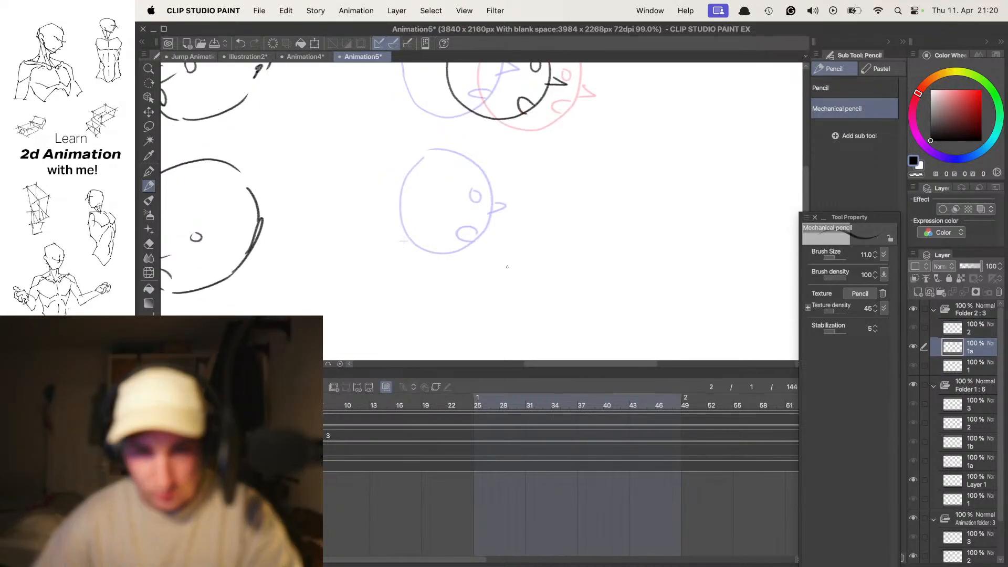
key(comma)
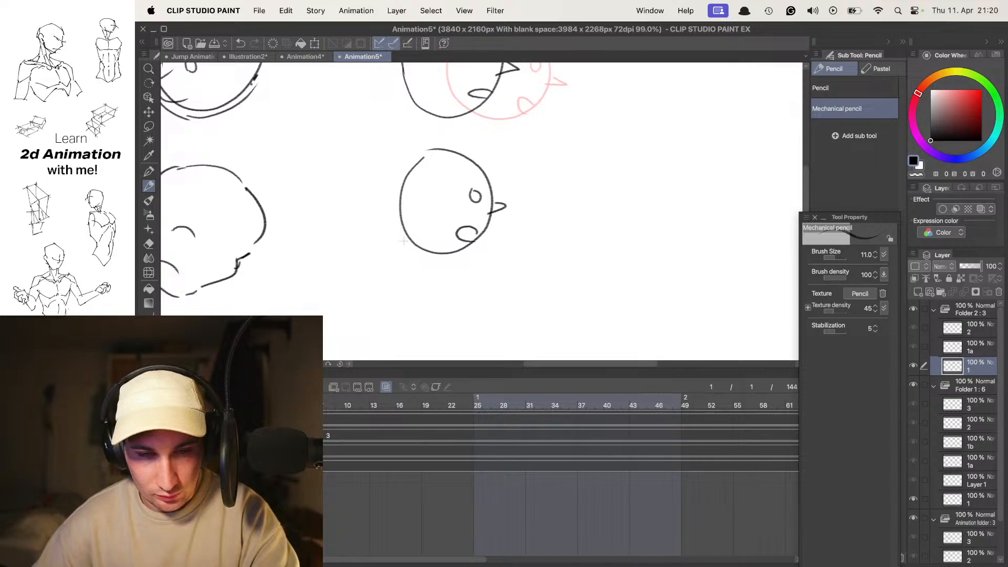
click(167, 373)
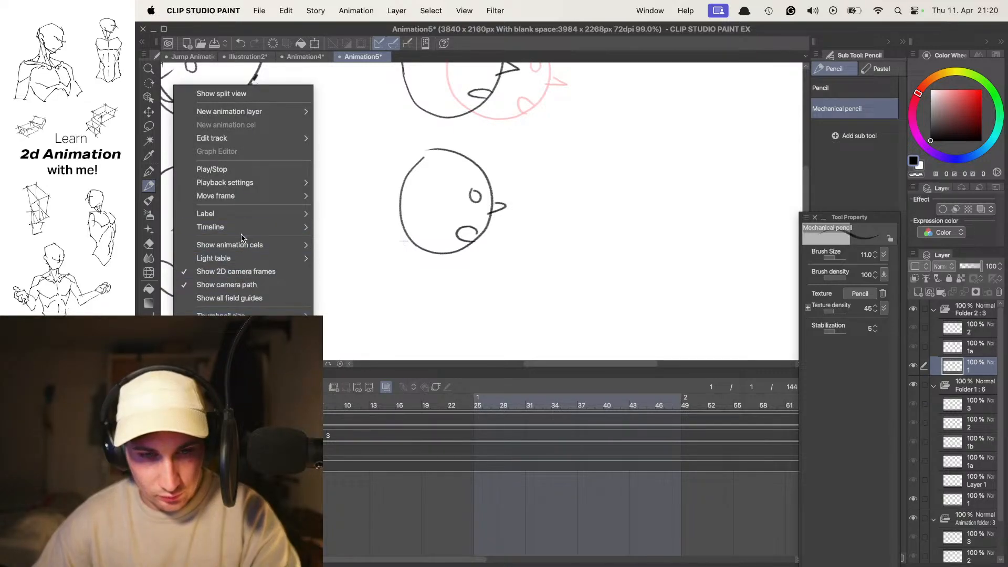
mouse_move(239, 247)
click(354, 274)
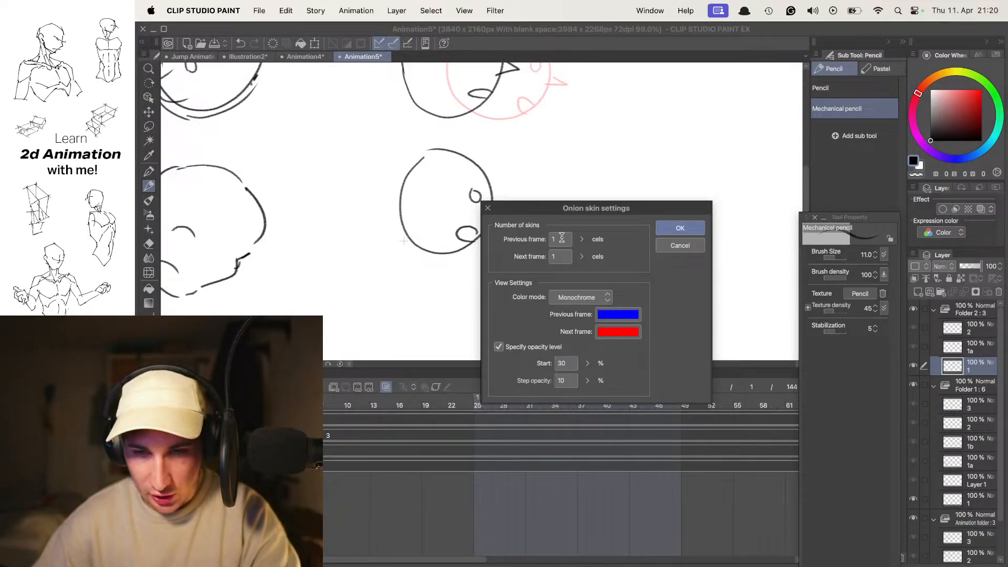
key(Return)
key(period)
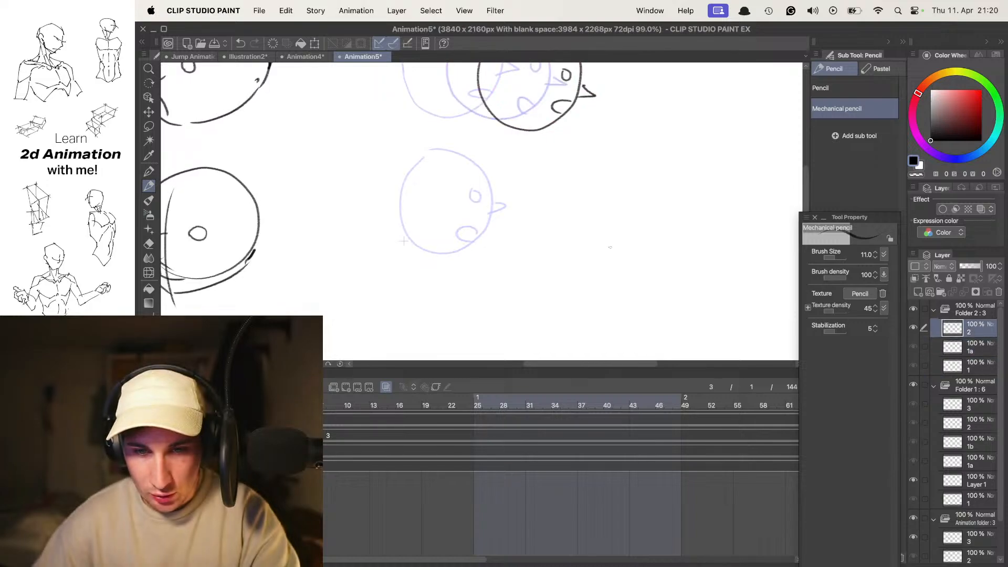
- Draw the end-position head lower and to the right of the lower start head on cel 2, and return to cel 1a
drag(455, 253, 467, 270)
scroll(534, 226, up, 3)
key(Tab)
drag(615, 305, 552, 265)
mouse_move(569, 227)
mouse_down()
mouse_move(574, 265)
mouse_move(525, 255)
mouse_move(520, 273)
mouse_up()
key(super+z)
key(super+z)
drag(552, 242, 620, 239)
key(super+z)
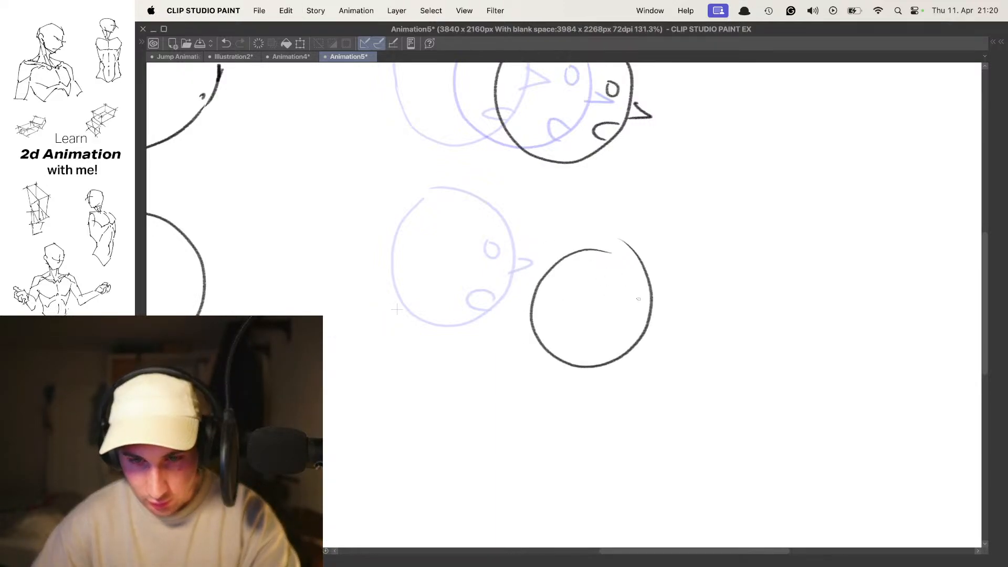
scroll(632, 298, down, 1)
drag(622, 277, 620, 278)
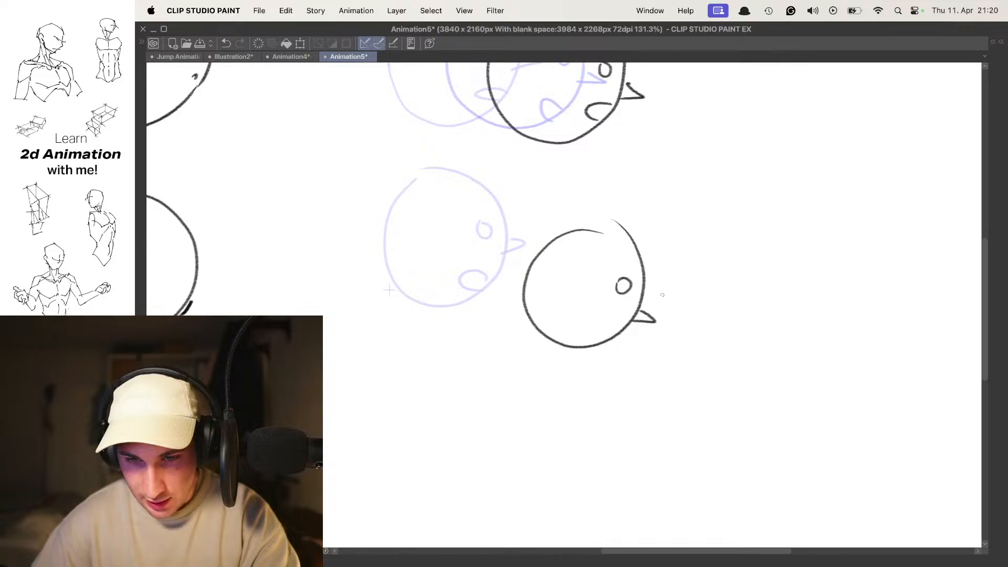
key(super+space)
key(Escape)
key(Left)
key(Left)
key(Right)
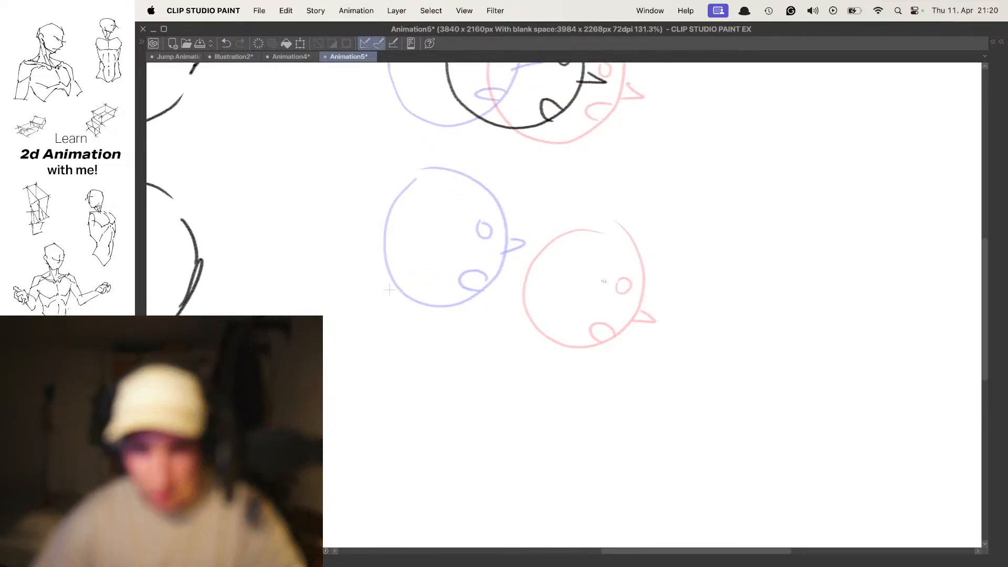
- Try outlining a circular in-between head midway between the two lower heads
drag(530, 191, 529, 185)
drag(551, 224, 554, 234)
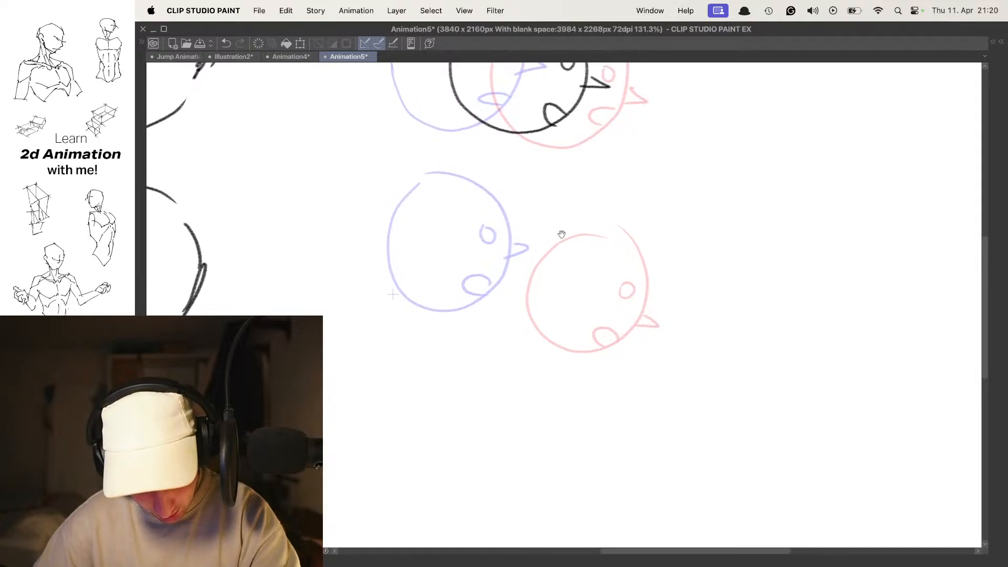
key(super+z)
mouse_move(472, 264)
mouse_down()
mouse_move(525, 210)
mouse_move(560, 299)
mouse_move(503, 211)
mouse_move(516, 329)
mouse_move(526, 200)
mouse_move(570, 229)
mouse_move(520, 208)
mouse_up()
key(super+z)
key(super+z)
mouse_move(568, 193)
mouse_down()
mouse_move(565, 256)
mouse_move(548, 258)
mouse_move(566, 201)
mouse_up()
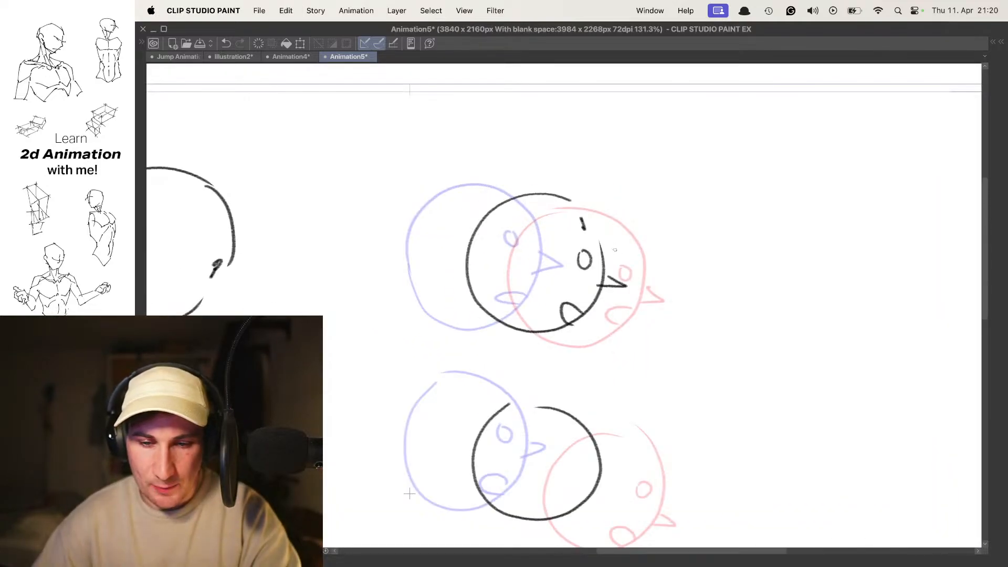
- Write the circled numbers 1, 2 and 3 above the three upper heads to mark their order
key(super+z)
drag(477, 140, 474, 155)
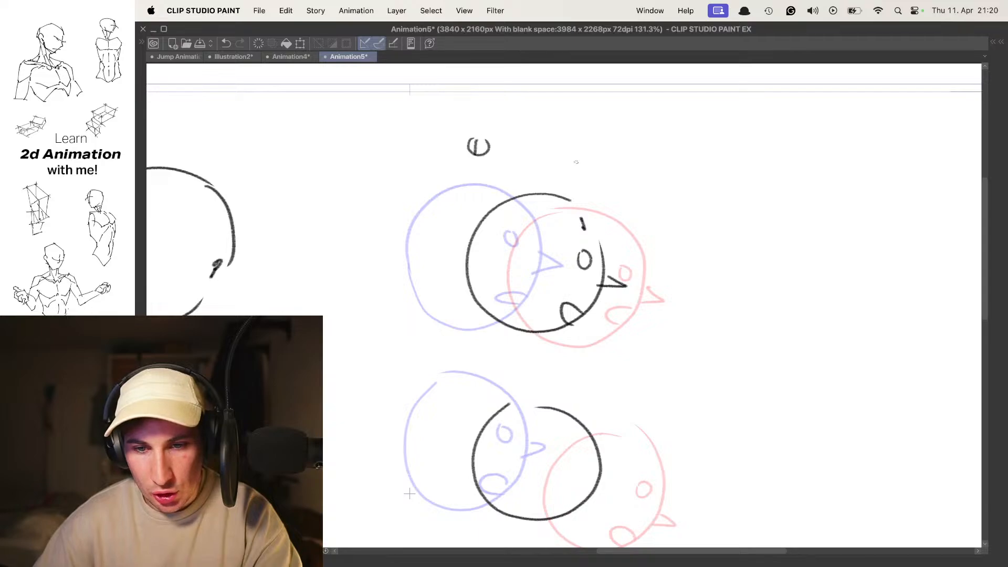
drag(575, 156, 576, 160)
drag(625, 203, 648, 179)
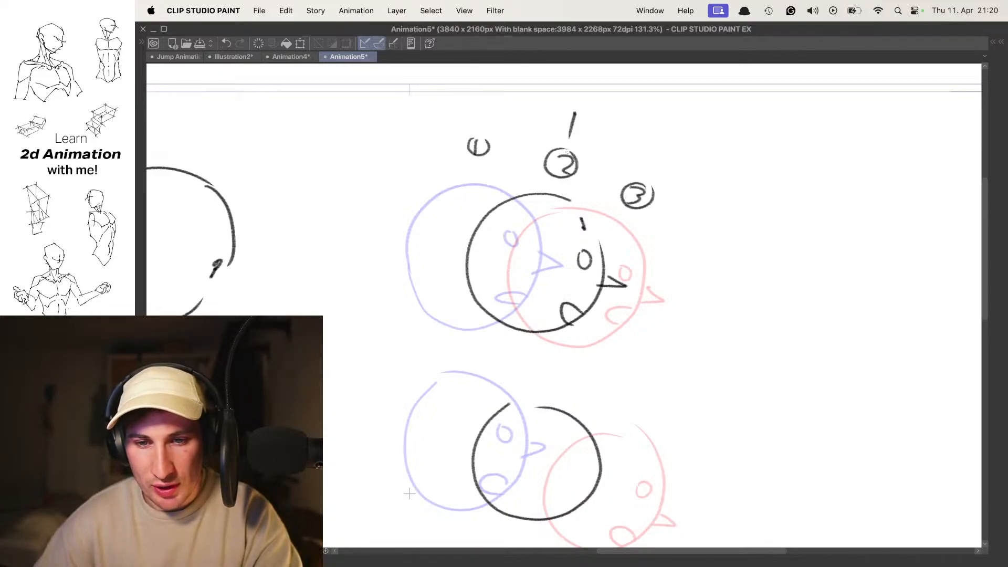
- Undo the order numbers and the circular in-between outline between the lower heads
drag(584, 384, 572, 227)
key(super+z)
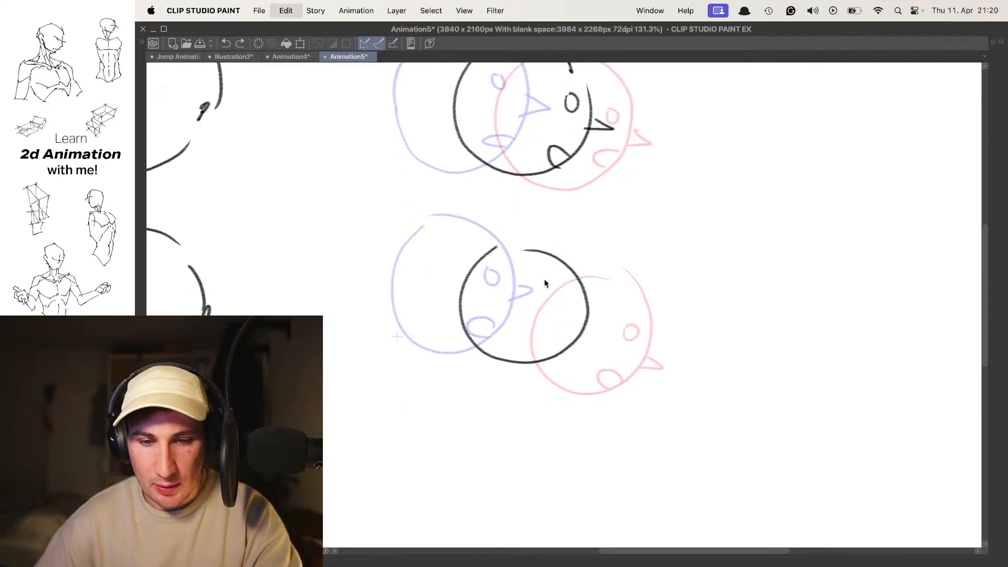
key(super+z)
key(super+z)
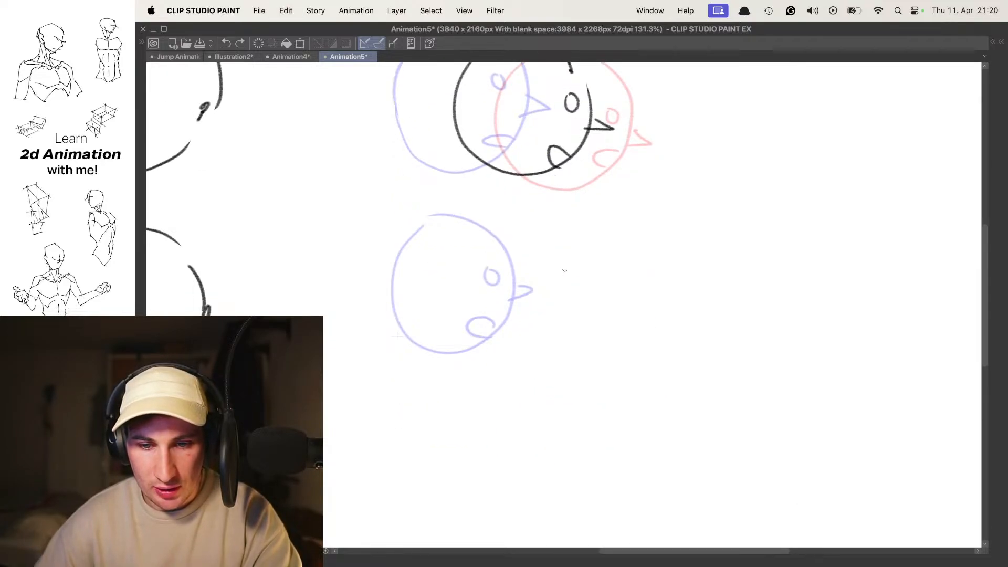
key(super+shift+z)
key(super+shift+z)
- Draw the lower in-between head on a raised path closer to the start head, with an eye, upturned nose and open mouth
key(super+z)
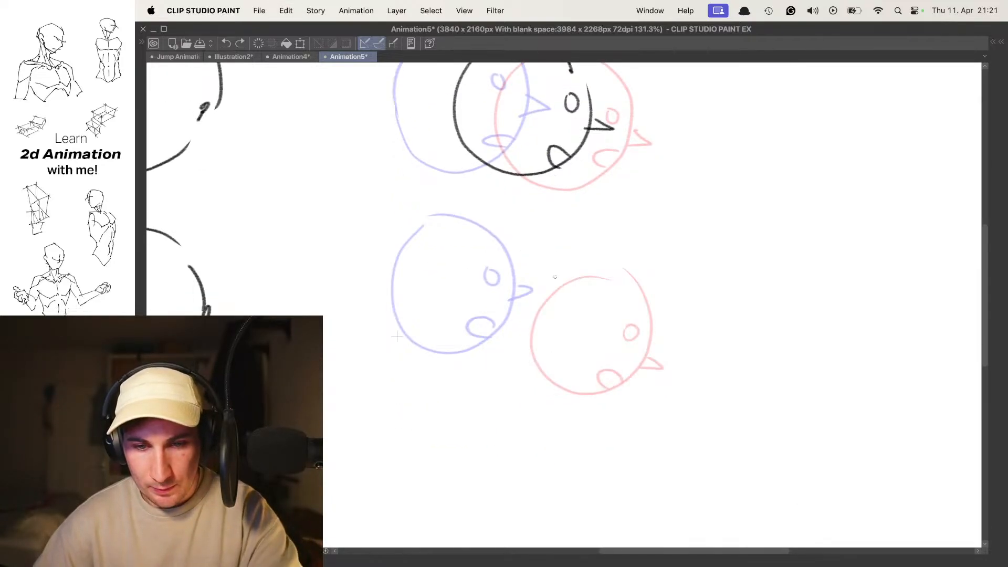
mouse_move(537, 228)
mouse_down()
mouse_move(499, 225)
mouse_move(512, 234)
mouse_move(462, 328)
mouse_move(475, 237)
mouse_move(501, 352)
mouse_move(494, 235)
mouse_move(541, 354)
mouse_move(496, 236)
mouse_up()
key(super+z)
key(super+z)
key(super+z)
key(super+z)
key(super+z)
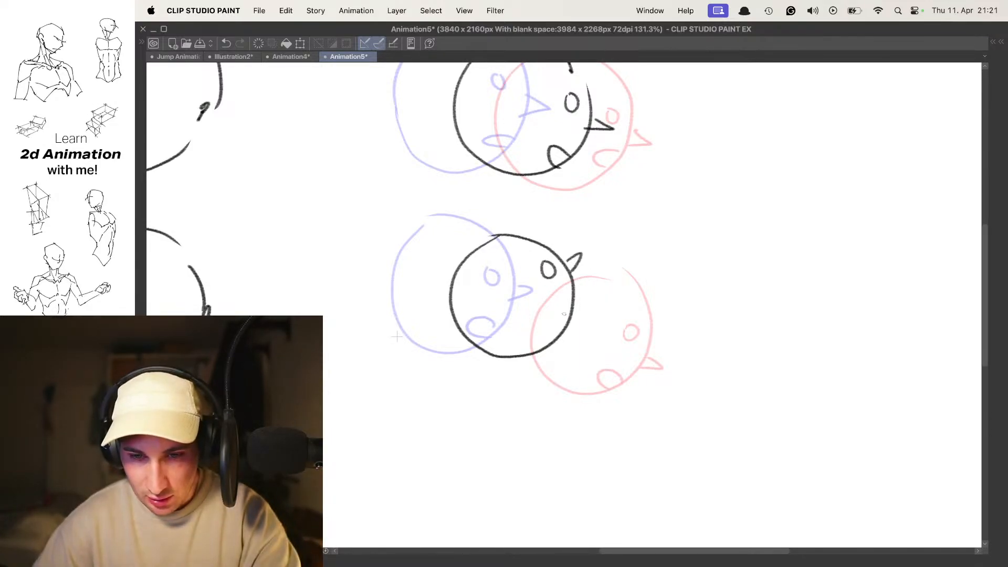
mouse_move(590, 291)
mouse_down()
mouse_move(575, 290)
mouse_move(589, 291)
mouse_move(570, 330)
mouse_move(578, 291)
mouse_up()
key(super+z)
- Play the animation to compare the motion of the upper and lower heads
key(.)
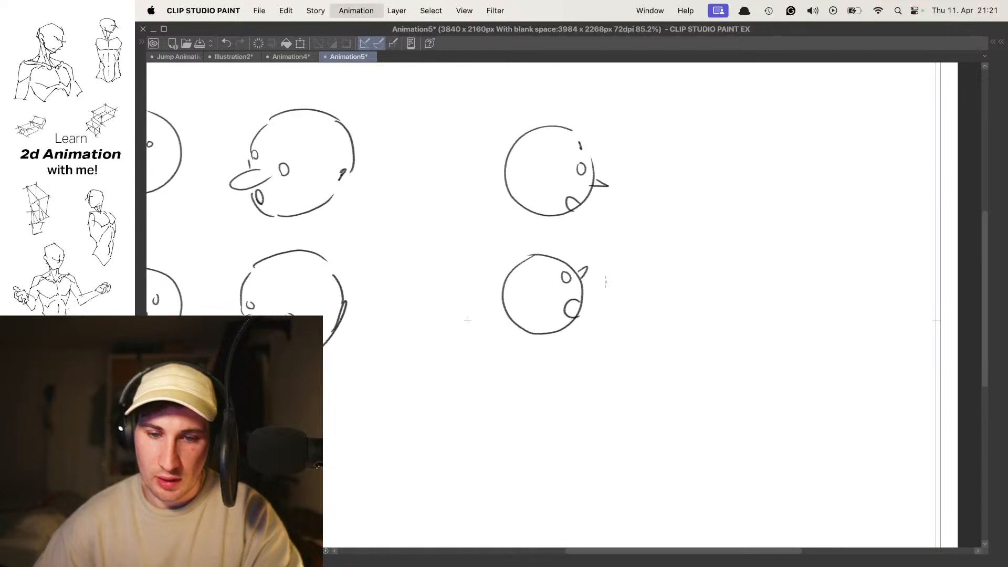
key(space)
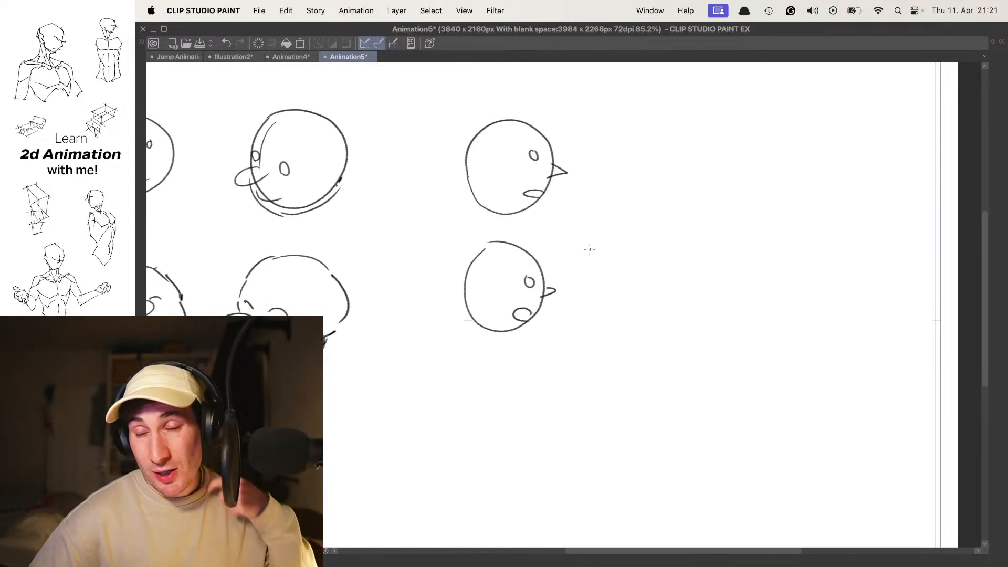
key(space)
key(space)
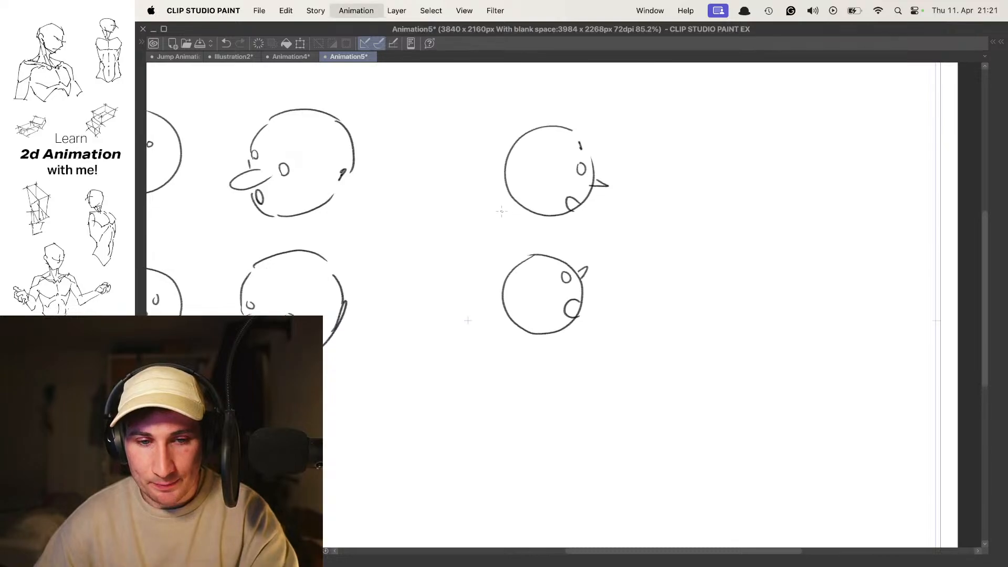
- Turn the onion skin back on and bring up cel 1a with the lower heads in close view
key(Tab)
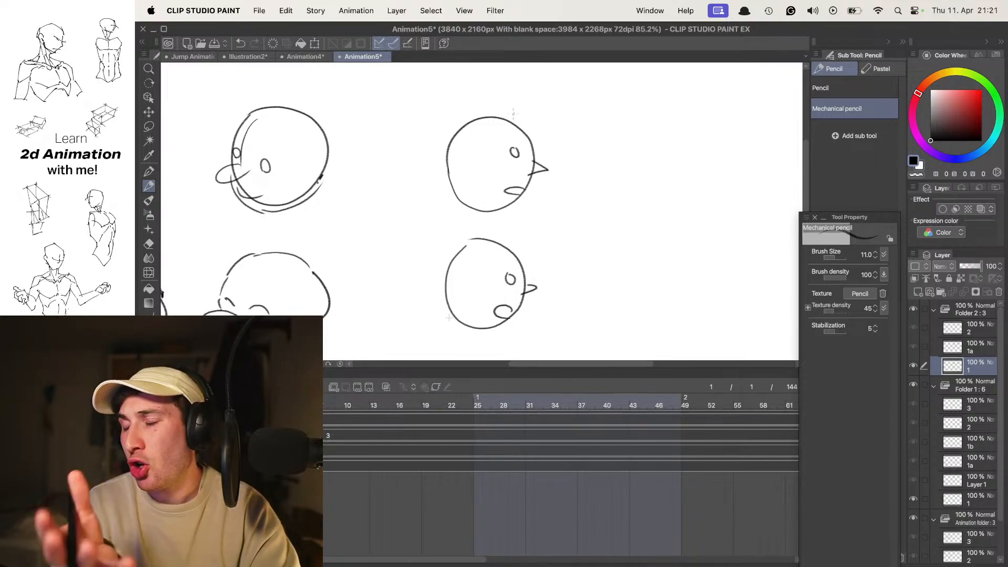
key(Right)
key(Right)
key(Right)
drag(567, 263, 560, 210)
key(Tab)
key(o)
drag(647, 302, 597, 201)
key(Right)
key(Left)
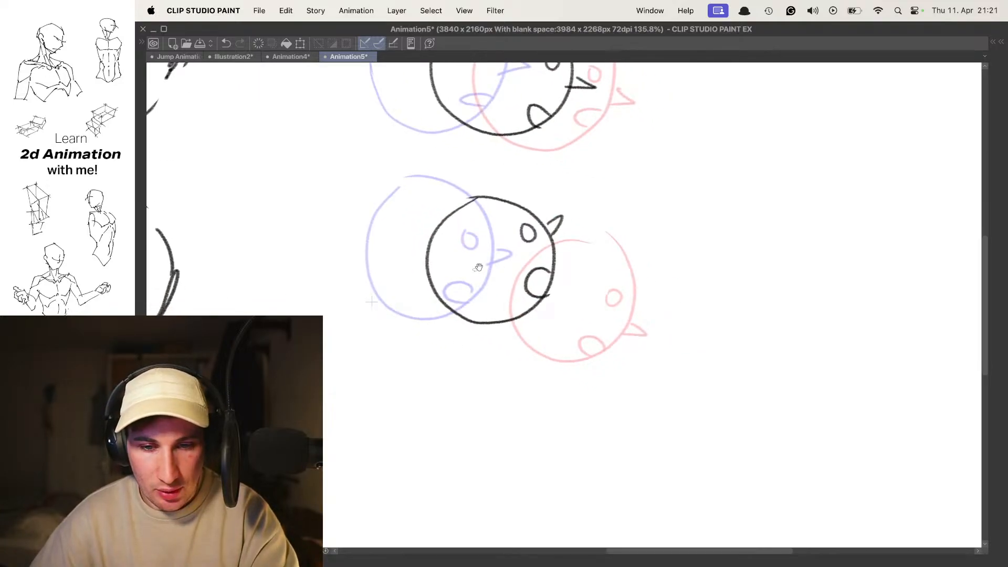
- Hatch the back of the lower in-between head and add small triangles in front of its face
drag(481, 215, 433, 262)
drag(476, 243, 447, 268)
drag(480, 257, 442, 289)
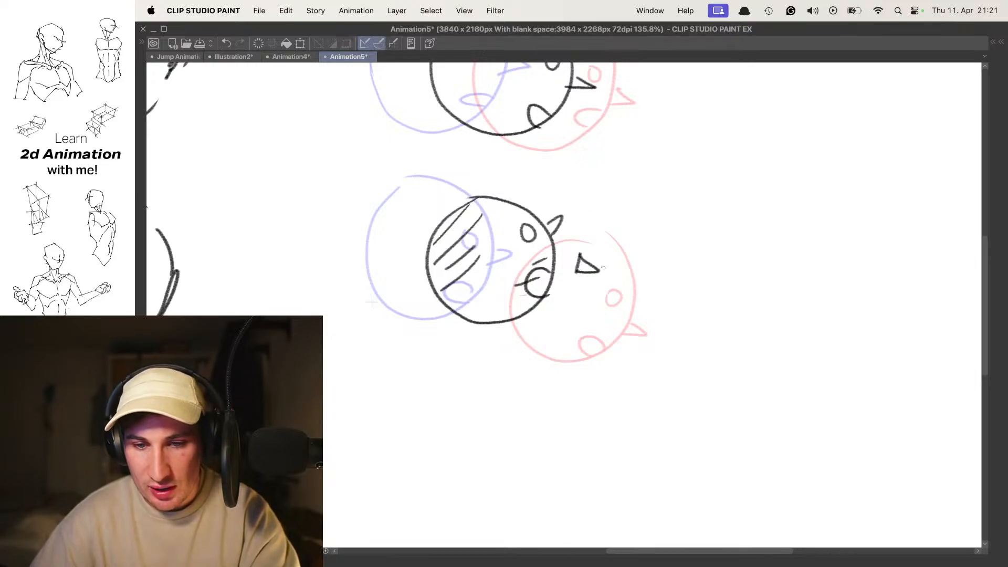
drag(457, 184, 608, 255)
key(super+z)
drag(610, 195, 575, 233)
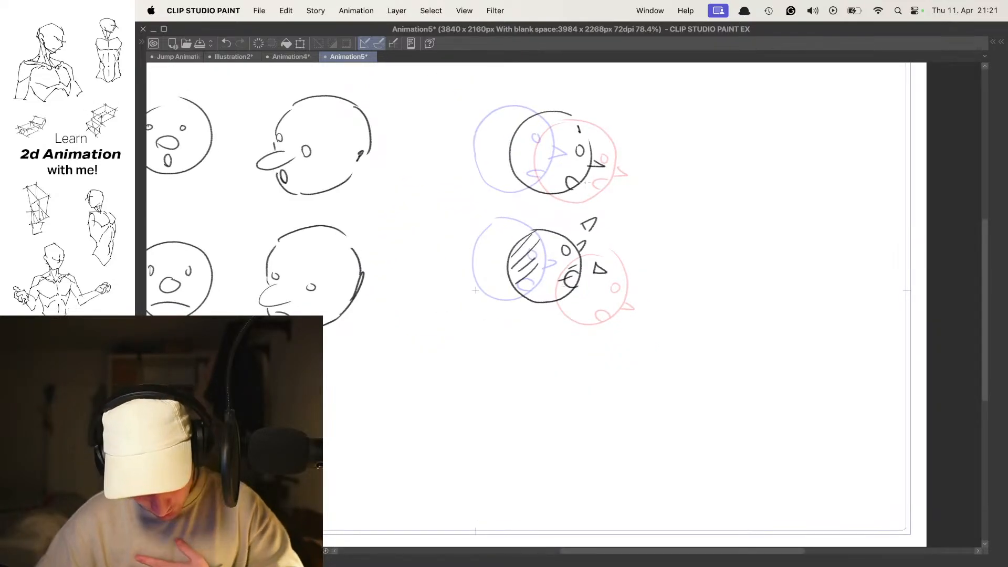
- Flip between the cels to compare the lower head's motion from start to end
key(Left)
key(Right)
key(Right)
key(Left)
- On the start cel, draw a round left-facing head beside the lower row, with curved eye and centre lines and two eyes
key(Left)
key(Right)
drag(560, 326, 551, 226)
key(Left)
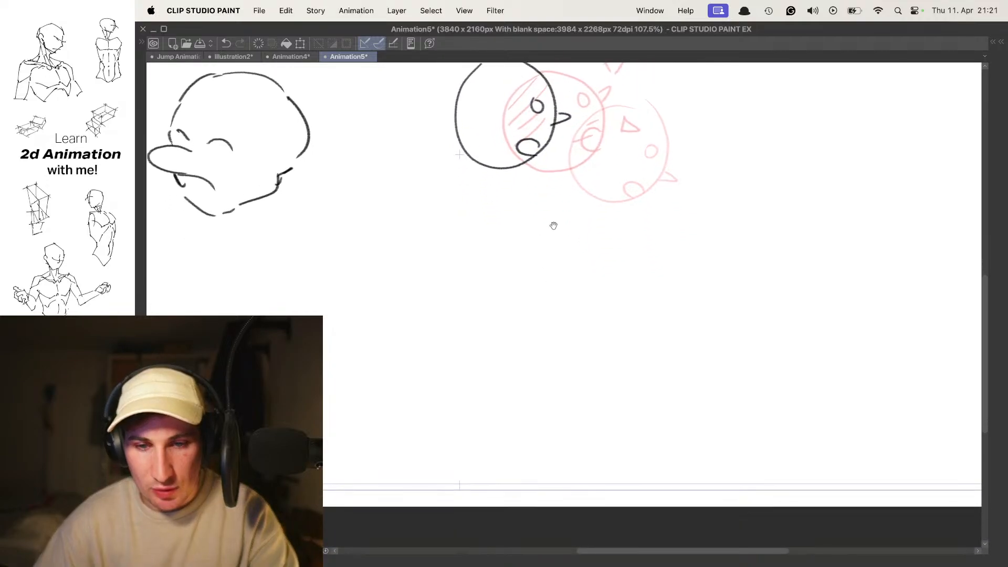
mouse_move(486, 230)
mouse_down()
mouse_move(497, 229)
mouse_move(503, 248)
mouse_up()
key(super+z)
drag(616, 229, 480, 291)
drag(531, 247, 567, 250)
mouse_move(533, 324)
mouse_down()
mouse_move(489, 279)
mouse_move(497, 279)
mouse_up()
mouse_move(488, 216)
mouse_down()
mouse_move(513, 207)
mouse_move(499, 214)
mouse_up()
mouse_move(523, 243)
mouse_down()
mouse_move(525, 227)
mouse_move(507, 237)
mouse_up()
drag(513, 197, 507, 330)
- Add a small nose near the left edge of the new start head and an open oval mouth below it
key(super+z)
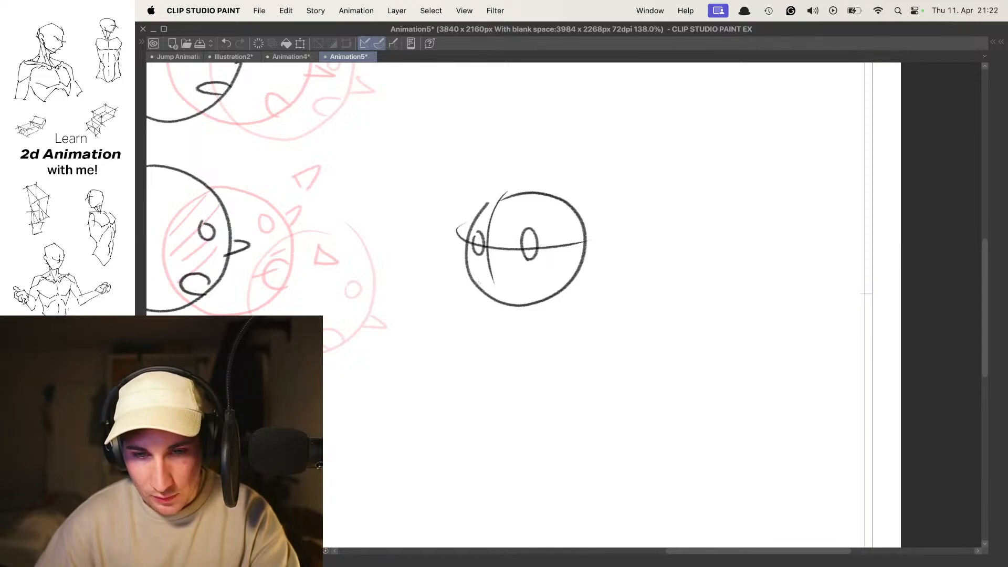
key(super+z)
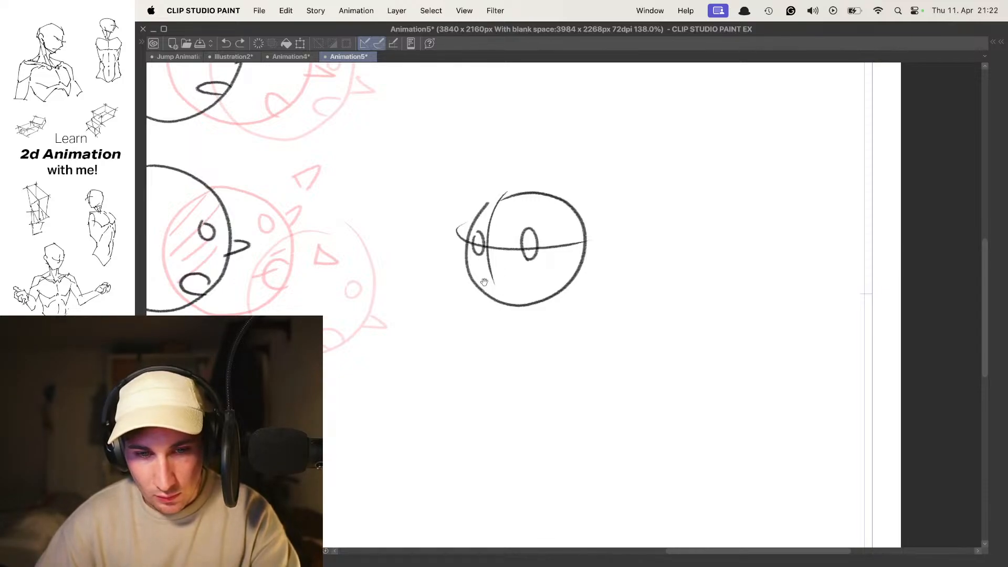
key(super+z)
drag(468, 274, 495, 265)
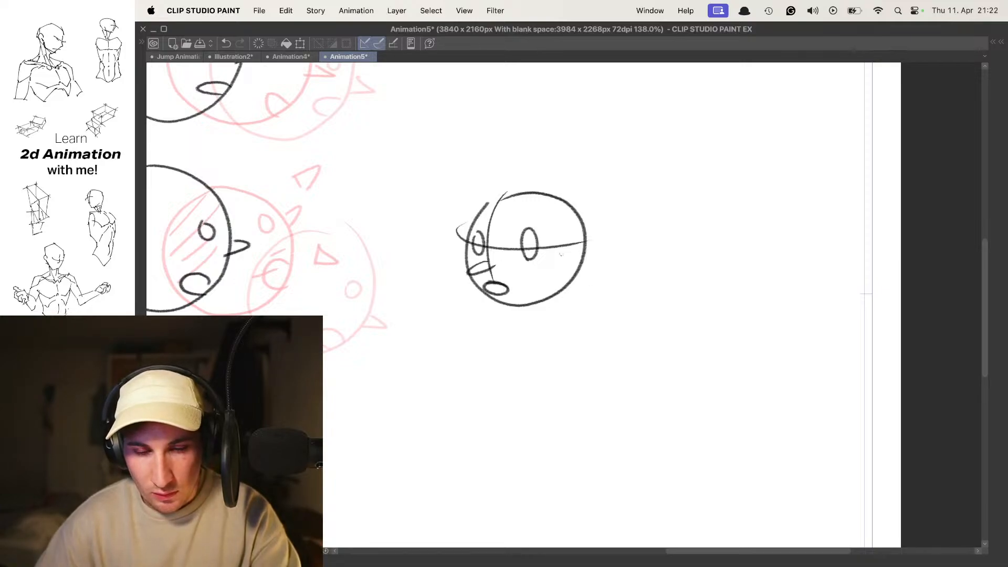
- On the end cel, draw the circular outline of the end head just right of the new start head
key(Left)
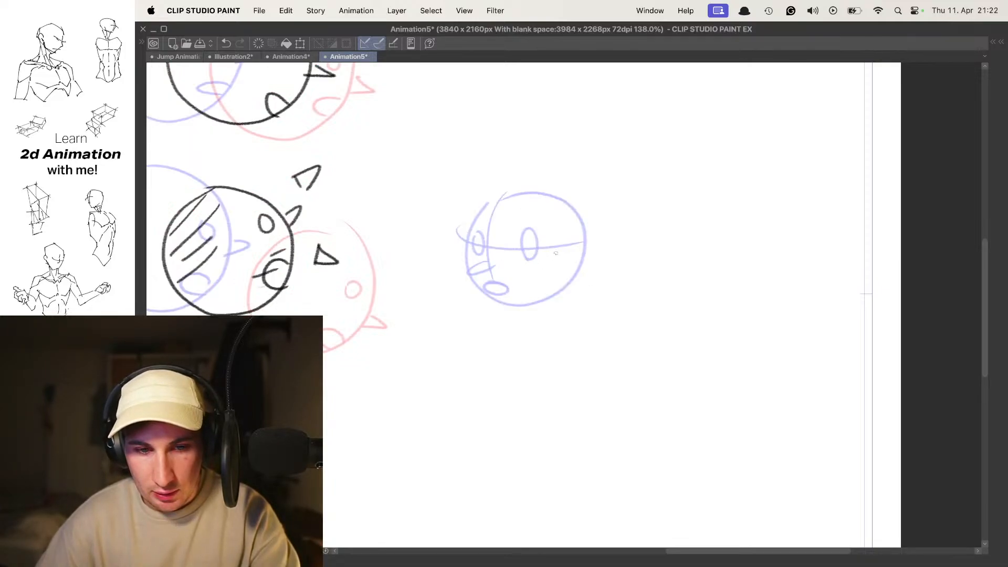
key(Right)
mouse_move(564, 252)
mouse_down()
mouse_move(572, 276)
mouse_move(548, 232)
mouse_move(579, 192)
mouse_move(601, 298)
mouse_move(601, 189)
mouse_move(649, 225)
mouse_up()
key(super+z)
key(super+z)
- Draw two oval eyes, a nose pointing right and a mouth on the new end head
key(super+z)
mouse_move(574, 198)
mouse_down()
mouse_move(620, 207)
mouse_move(550, 237)
mouse_move(590, 189)
mouse_move(569, 213)
mouse_move(611, 188)
mouse_move(607, 199)
mouse_up()
key(super+z)
key(super+z)
key(super+z)
drag(651, 241, 616, 322)
key(super+z)
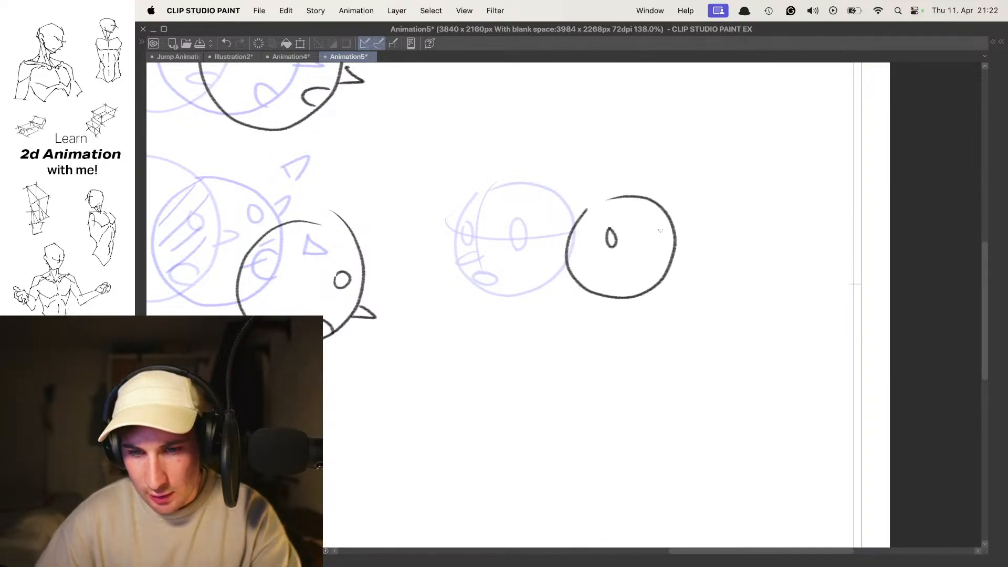
drag(632, 256, 663, 258)
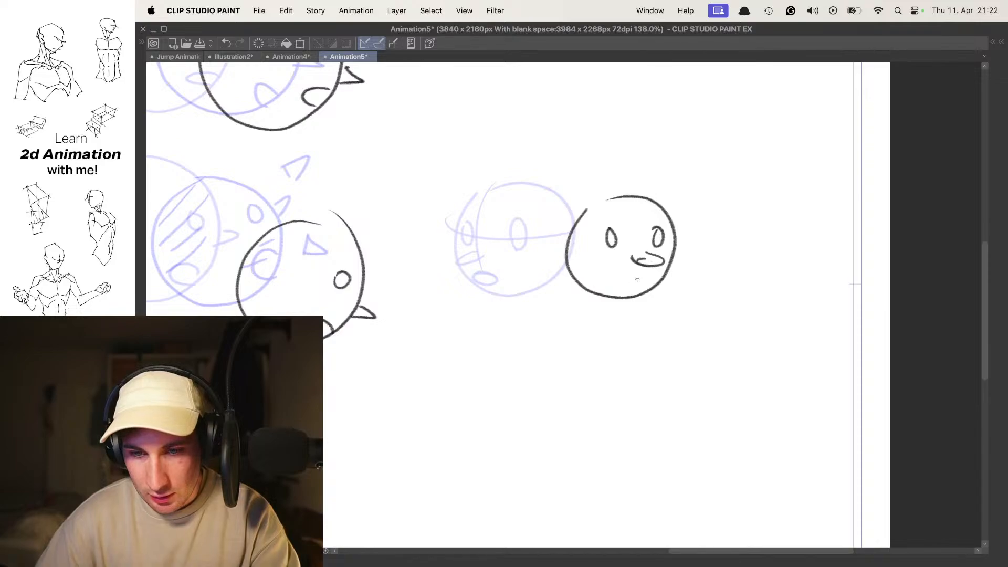
- Flip back and forth through the cels to check the head turn between the new start and end heads
key(Left)
key(Right)
key(Left)
key(Left)
key(Right)
key(Right)
key(Right)
key(Right)
- Draw a straight in-between head with eyes, nose and mouth between the new start and end heads, and play the animation
key(Left)
mouse_move(555, 234)
mouse_down()
mouse_move(545, 191)
mouse_move(567, 196)
mouse_move(524, 265)
mouse_up()
key(super+z)
key(super+z)
key(super+z)
mouse_move(613, 212)
mouse_down()
mouse_move(630, 267)
mouse_move(610, 199)
mouse_up()
mouse_move(555, 228)
mouse_down()
mouse_move(546, 237)
mouse_move(573, 269)
mouse_move(579, 258)
mouse_move(575, 275)
mouse_up()
key(super+z)
key(super+z)
key(space)
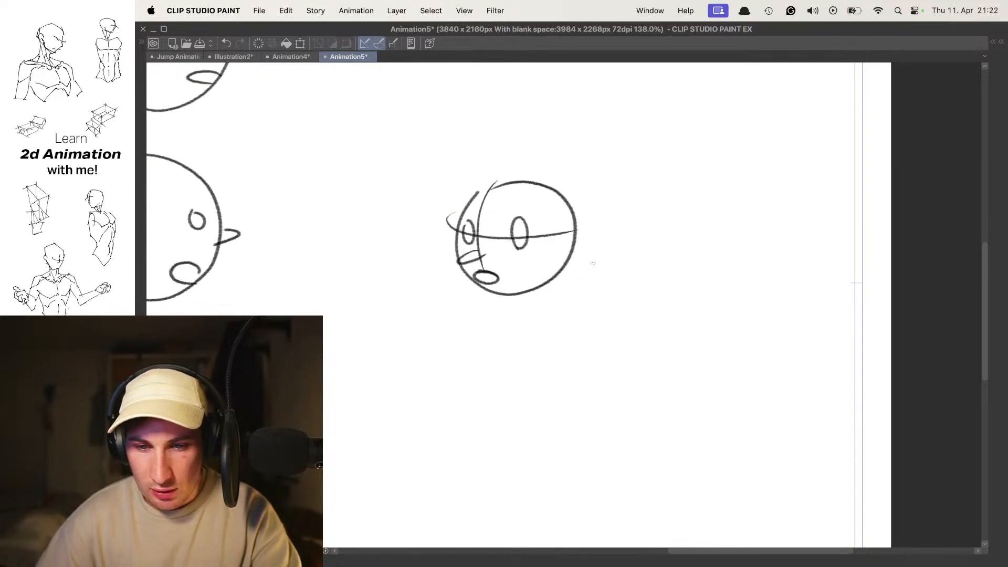
key(space)
- On the start cel, draw a second round head below the first, with two eyes, a nose and an open oval mouth
drag(561, 327, 563, 227)
mouse_move(535, 339)
mouse_down()
mouse_move(504, 363)
mouse_move(566, 253)
mouse_up()
key(super+z)
drag(463, 254, 466, 279)
key(super+z)
drag(532, 288, 525, 280)
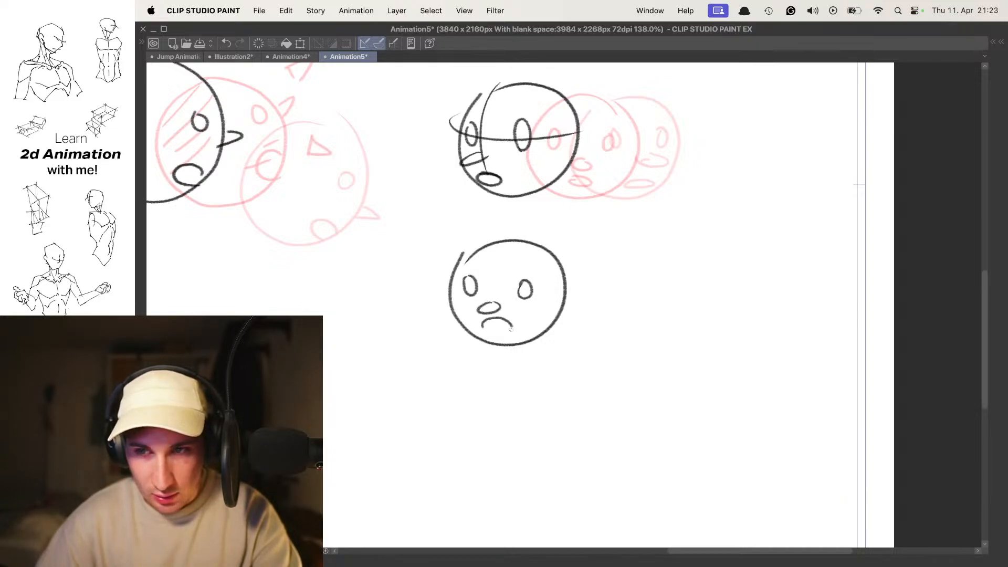
drag(487, 330, 486, 323)
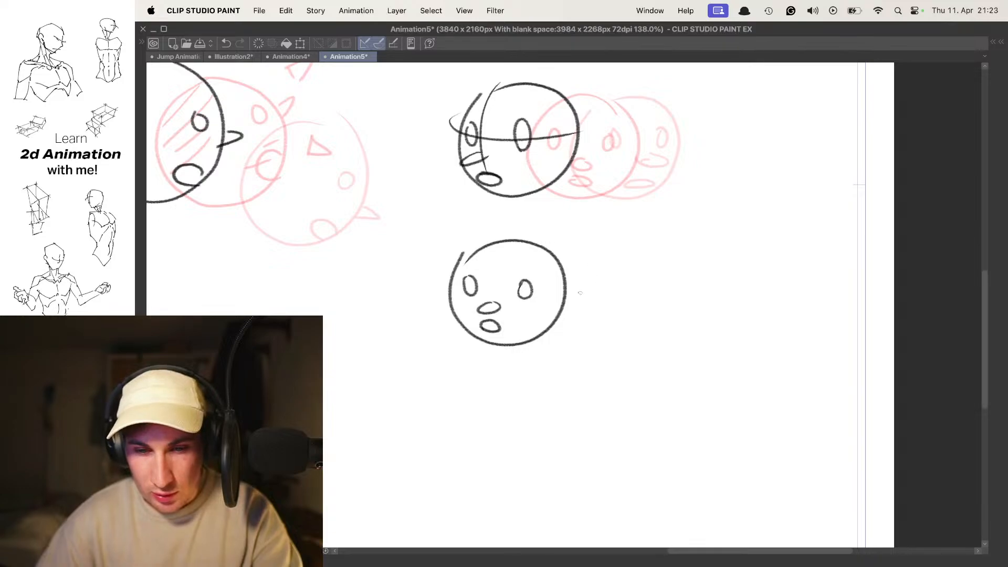
- Flip through the cels to review the upper head turn beside the second start head
key(Left)
key(Left)
key(Right)
key(Right)
key(Left)
key(Right)
key(Left)
- On the end cel, draw the second row's end head with two eyes, a nose poking past the outline and a tilted mouth
mouse_move(592, 286)
mouse_down()
mouse_move(576, 277)
mouse_move(562, 308)
mouse_up()
key(Right)
key(super+z)
mouse_move(583, 255)
mouse_down()
mouse_move(570, 272)
mouse_move(583, 251)
mouse_move(619, 241)
mouse_up()
key(super+z)
drag(605, 279, 606, 276)
drag(653, 300, 626, 308)
key(super+z)
key(super+z)
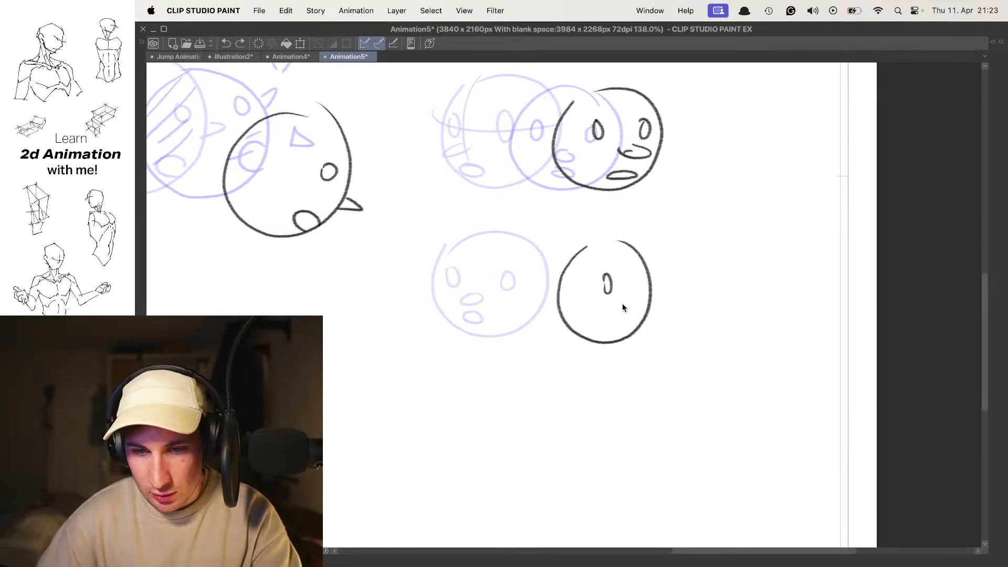
mouse_move(629, 301)
mouse_down()
mouse_move(634, 311)
mouse_move(618, 319)
mouse_up()
- On the in-between cel, draw the second row's circular head outline on a dipped path below the start and end heads
key(Left)
key(Left)
key(Right)
mouse_move(521, 261)
mouse_down()
mouse_move(514, 272)
mouse_move(598, 293)
mouse_move(517, 300)
mouse_move(609, 315)
mouse_move(598, 286)
mouse_up()
key(super+z)
key(super+z)
key(super+z)
mouse_move(519, 288)
mouse_down()
mouse_move(499, 346)
mouse_move(534, 276)
mouse_up()
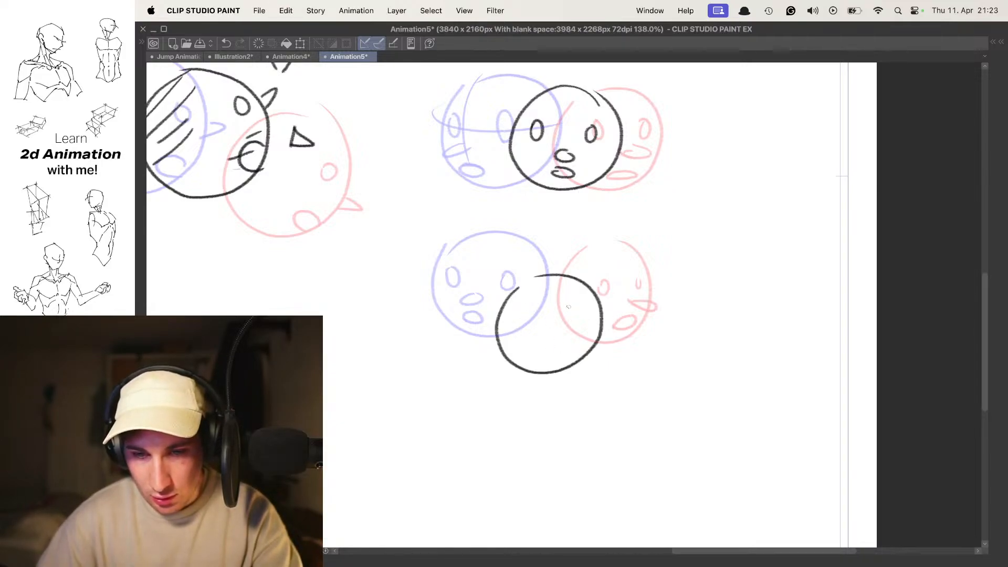
- Draw low-set narrow eyes, a U-shaped nose and a mouth on the dipped in-between head
drag(498, 317, 609, 322)
key(super+z)
mouse_move(547, 338)
mouse_down()
mouse_move(555, 342)
mouse_move(512, 336)
mouse_up()
key(super+z)
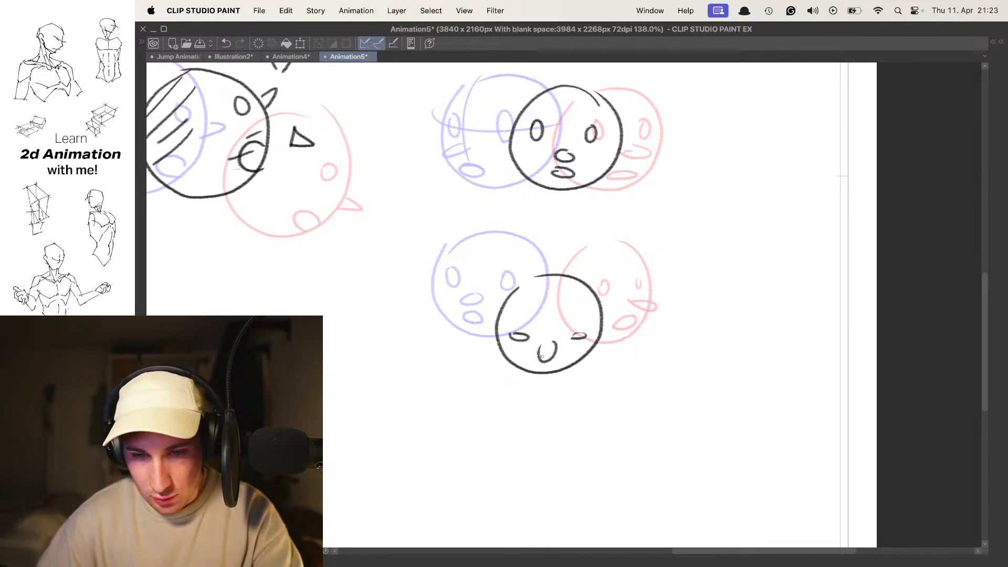
key(super+z)
key(super+z)
drag(526, 364, 544, 360)
drag(561, 358, 557, 369)
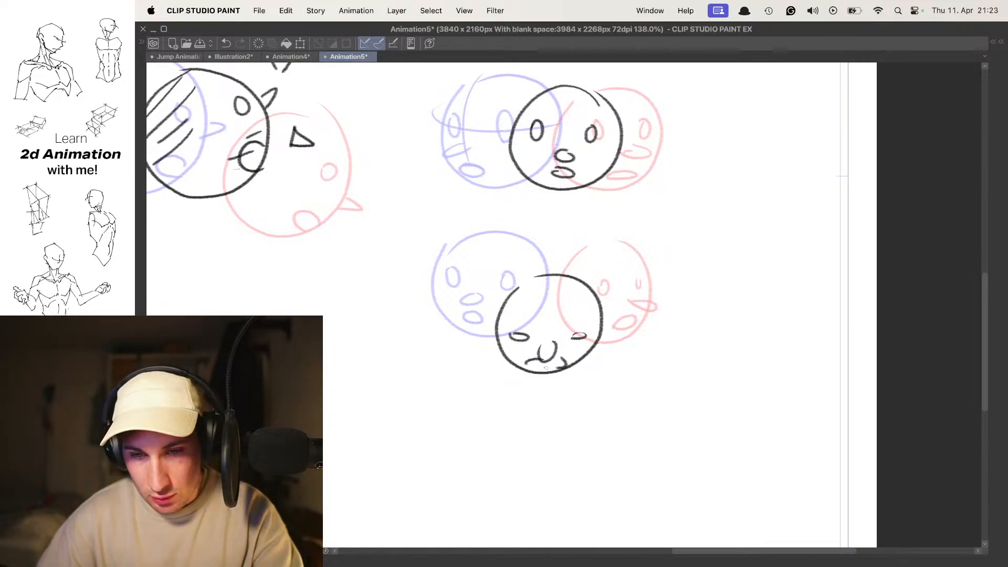
- Rework the dipped in-between head with closed eyes and a flat mouth, and play the animation
key(space)
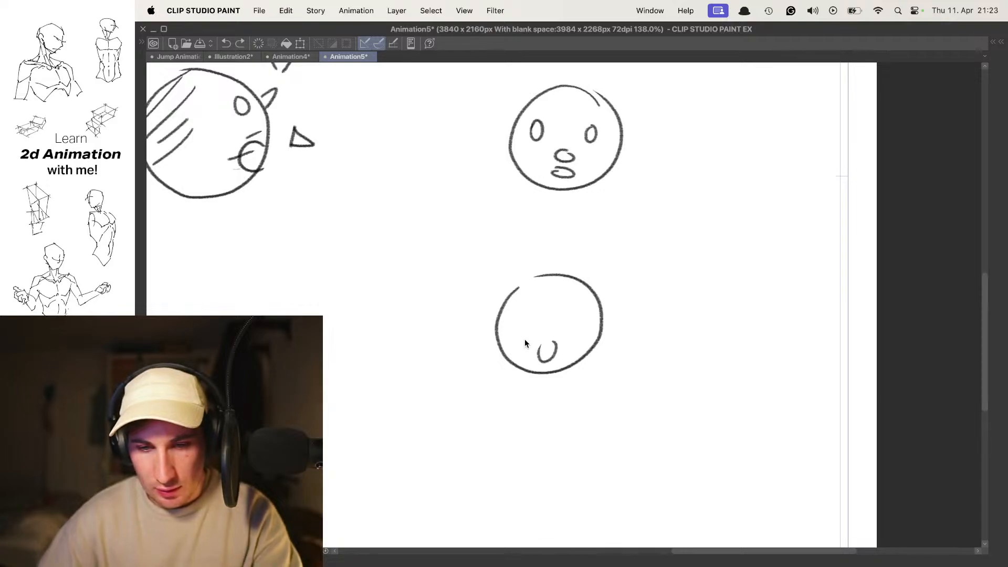
drag(528, 367, 554, 364)
scroll(573, 344, down, 3)
key(space)
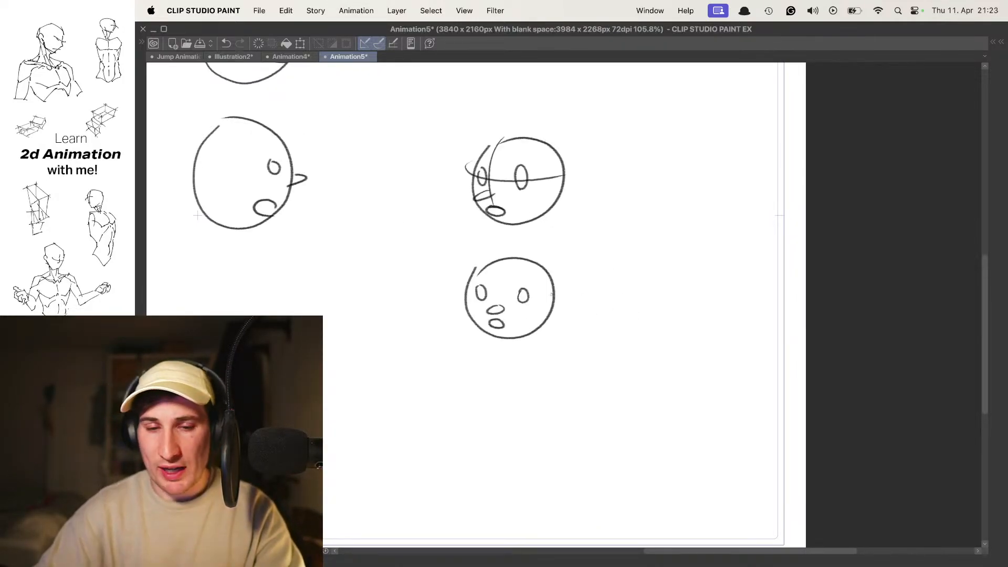
key(space)
- Examine the heads across the cels to compare the straight and dipped in-between motion
scroll(585, 287, down, 3)
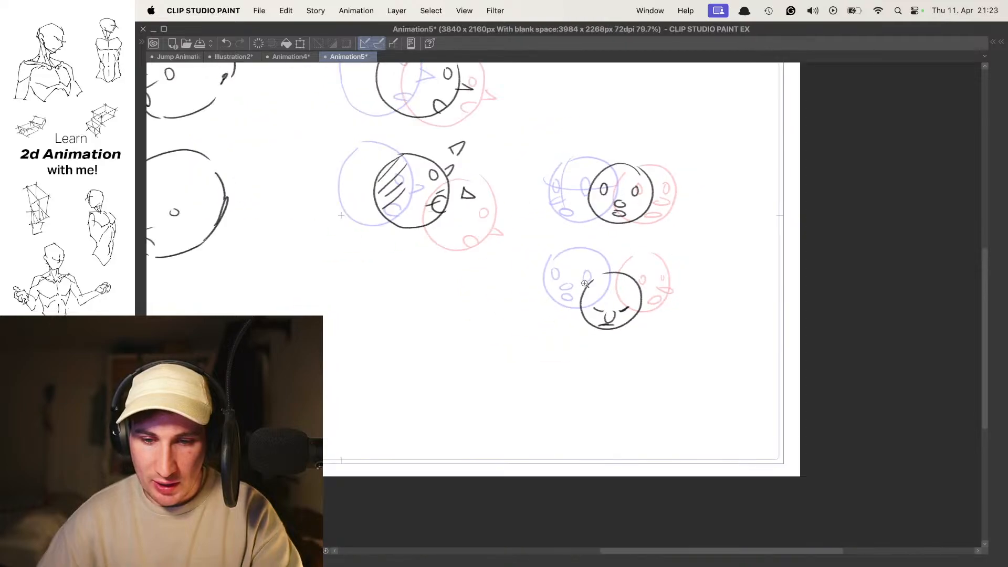
scroll(595, 271, up, 2)
key(Left)
key(Right)
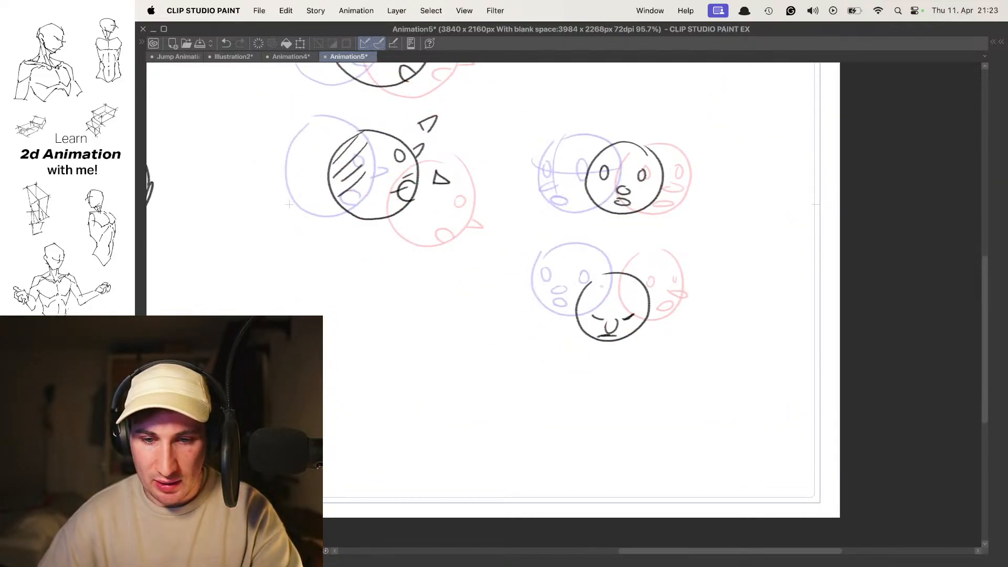
key(space)
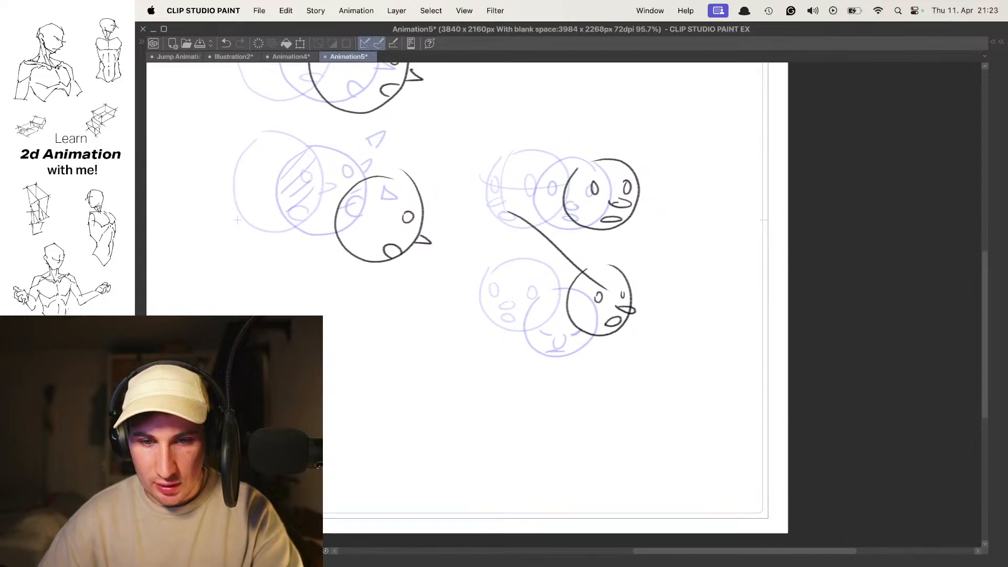
scroll(593, 292, down, 5)
drag(621, 260, 649, 264)
key(Left)
key(Left)
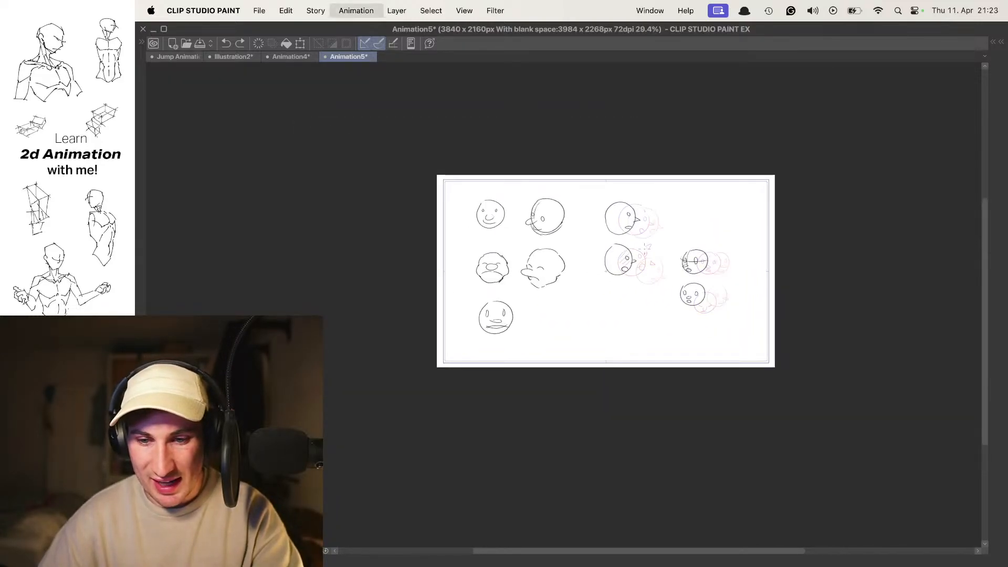
key(Right)
key(Right)
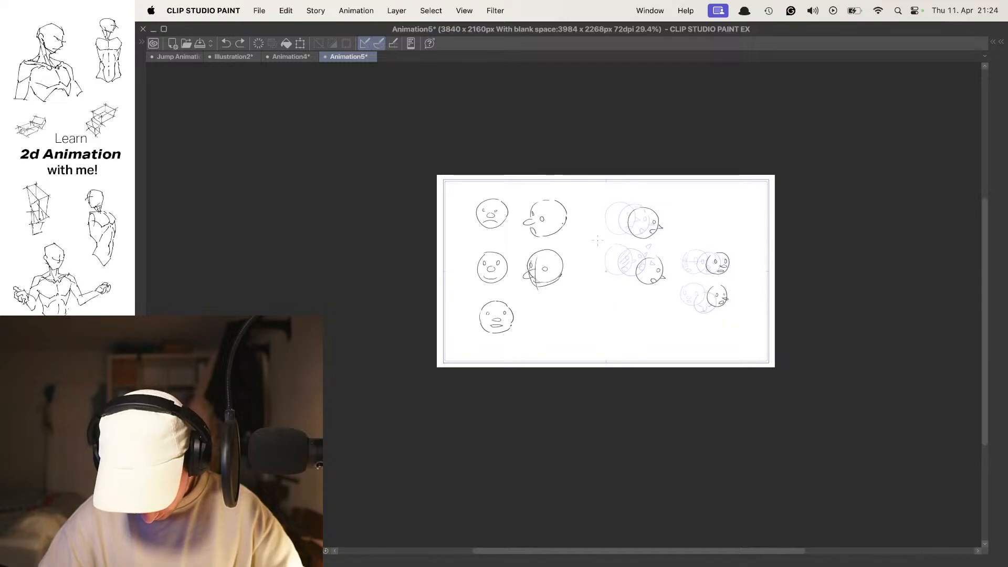
- On the start cel, draw an angular left-facing head outline with nose, eyes and ear in the canvas's empty upper-right area
mouse_move(686, 294)
mouse_down()
mouse_move(655, 312)
mouse_move(699, 313)
mouse_move(626, 255)
mouse_move(492, 372)
mouse_move(498, 471)
mouse_up()
key(o)
key(comma)
mouse_move(498, 246)
mouse_down()
mouse_move(530, 174)
mouse_move(489, 225)
mouse_up()
mouse_move(481, 166)
mouse_down()
mouse_move(587, 207)
mouse_move(456, 225)
mouse_move(455, 176)
mouse_move(481, 223)
mouse_up()
key(super+z)
key(super+z)
mouse_move(479, 225)
mouse_down()
mouse_move(515, 287)
mouse_move(508, 283)
mouse_move(528, 287)
mouse_up()
mouse_move(532, 289)
mouse_down()
mouse_move(587, 254)
mouse_move(608, 224)
mouse_up()
drag(490, 155, 493, 132)
drag(491, 130, 545, 114)
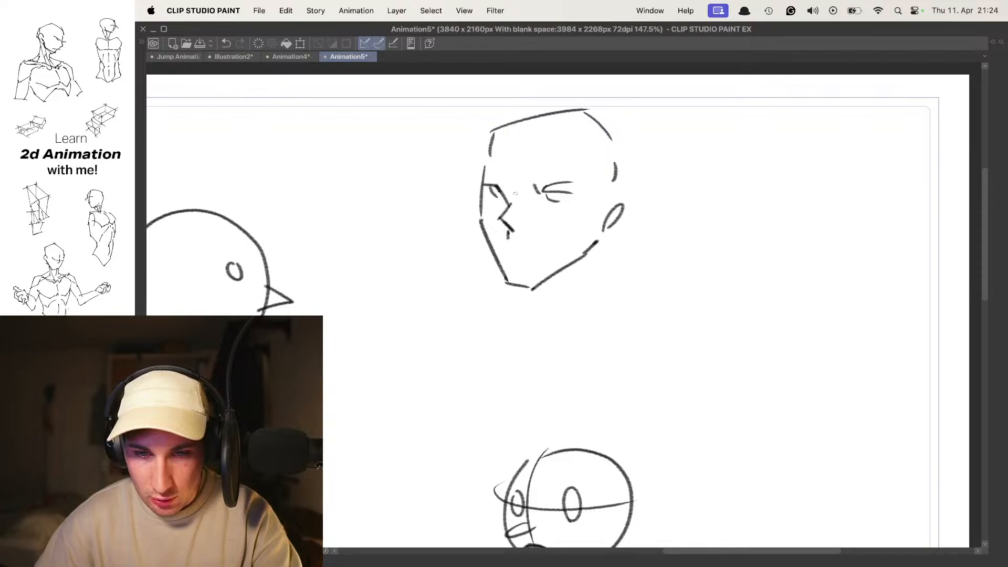
- Complete the angular start head with a far-eye line, eyebrows, an open mouth and the back of the skull
drag(499, 187, 478, 186)
drag(492, 189, 498, 200)
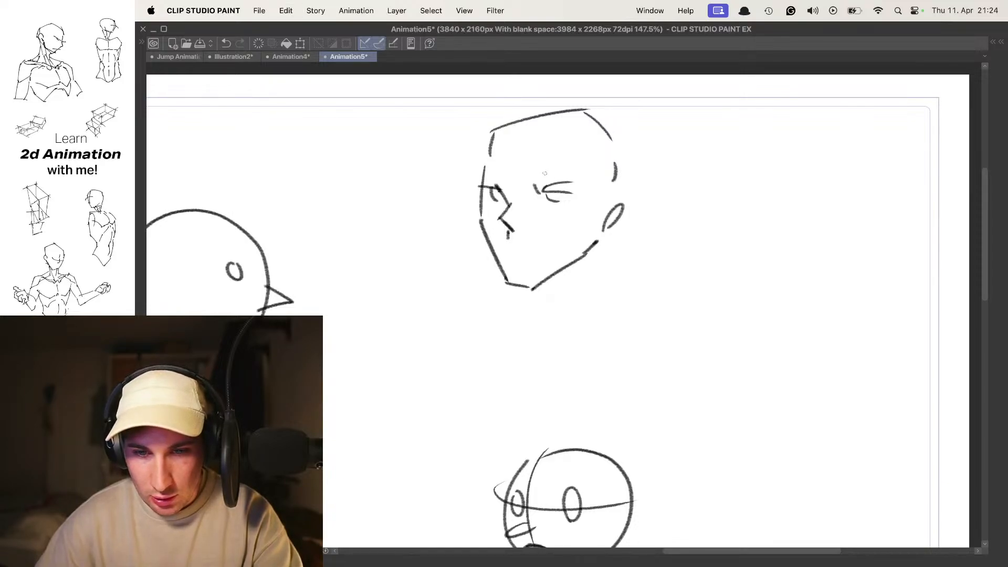
drag(514, 261, 505, 256)
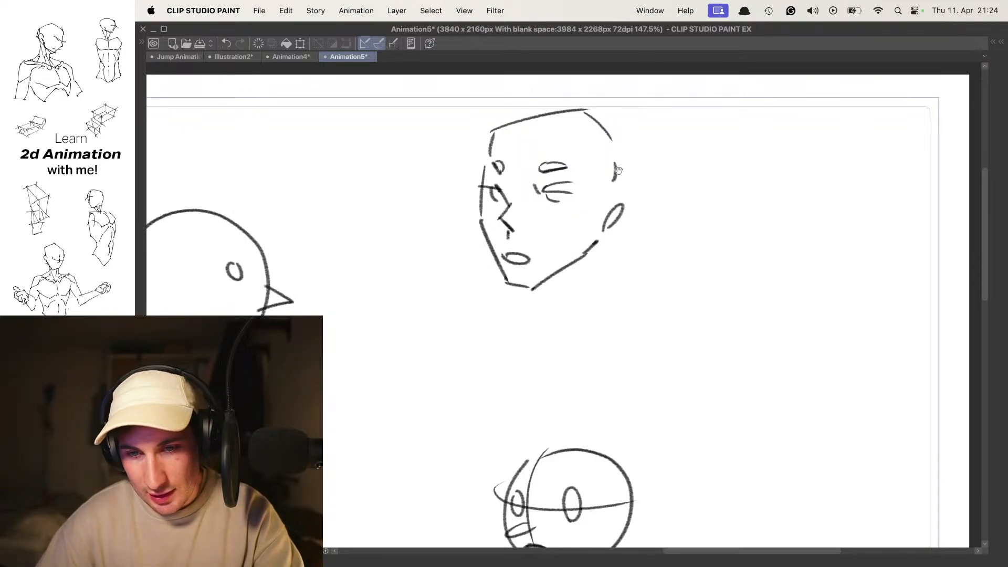
drag(612, 136, 623, 201)
scroll(596, 191, down, 2)
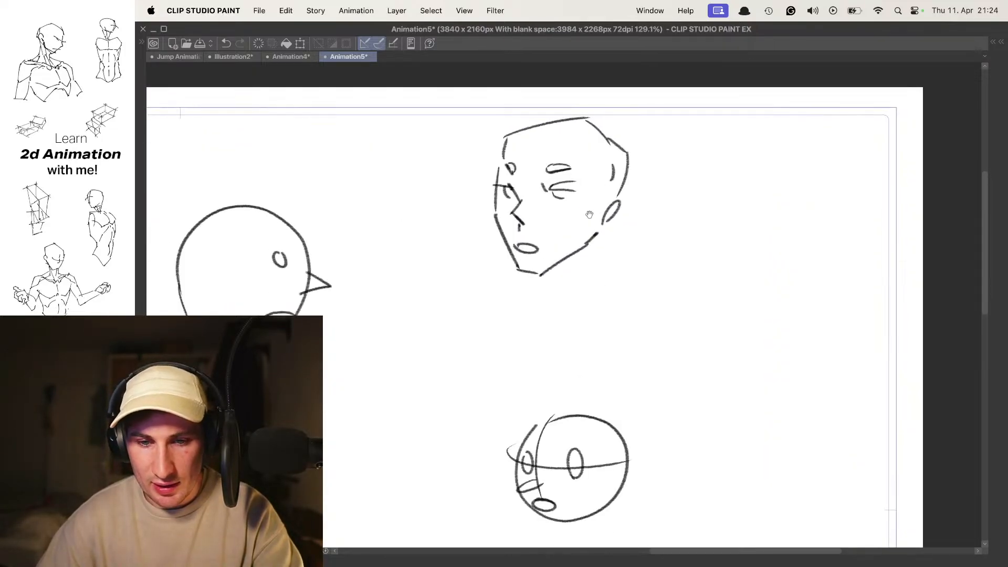
- On the end cel, draw the angular right-facing head outline with jaw, ear and rounded skull beside the start head
key(period)
key(comma)
key(period)
key(period)
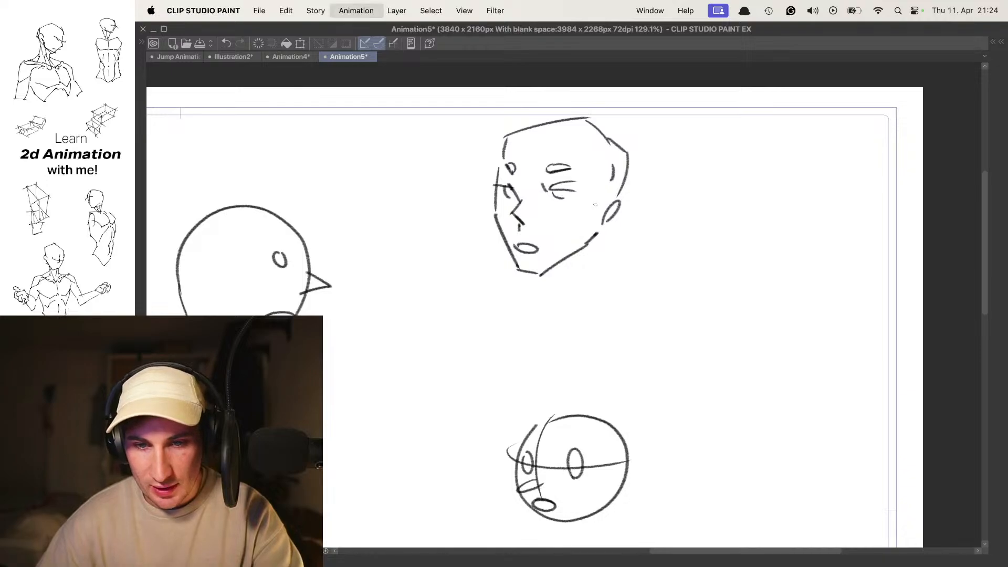
drag(645, 169, 667, 178)
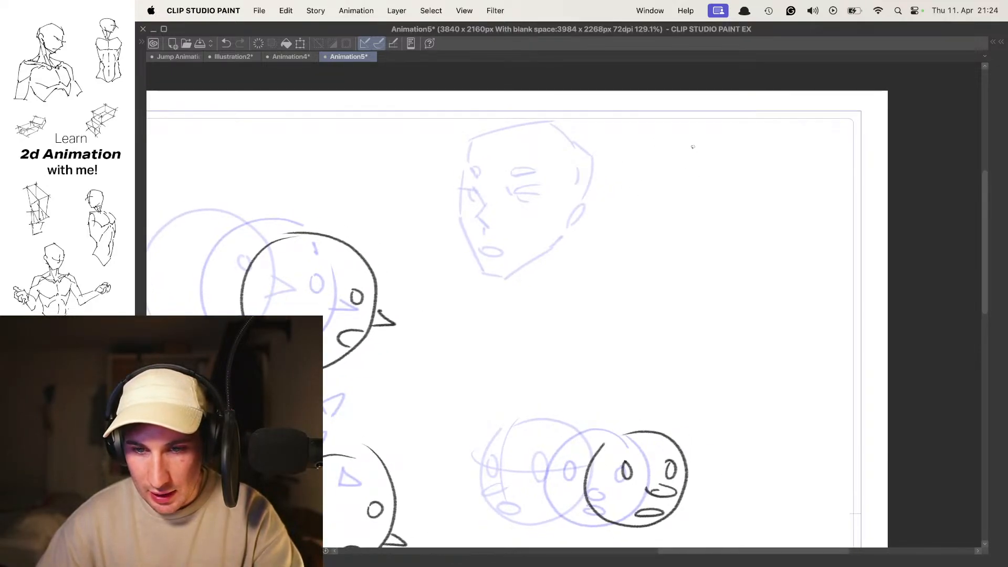
drag(702, 192, 669, 261)
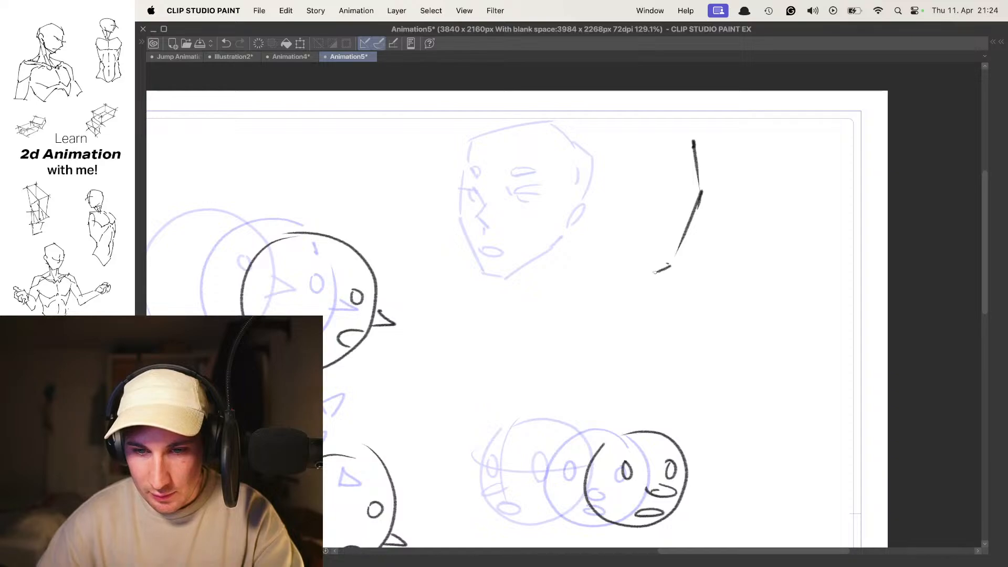
key(super+z)
key(super+z)
mouse_move(699, 140)
mouse_down()
mouse_move(699, 215)
mouse_move(672, 281)
mouse_move(610, 247)
mouse_up()
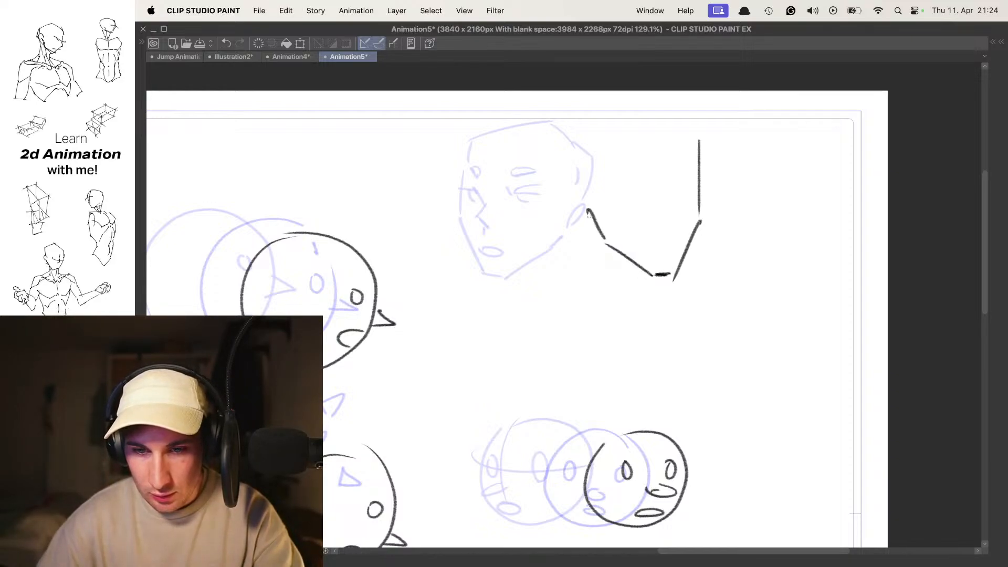
drag(590, 211, 591, 210)
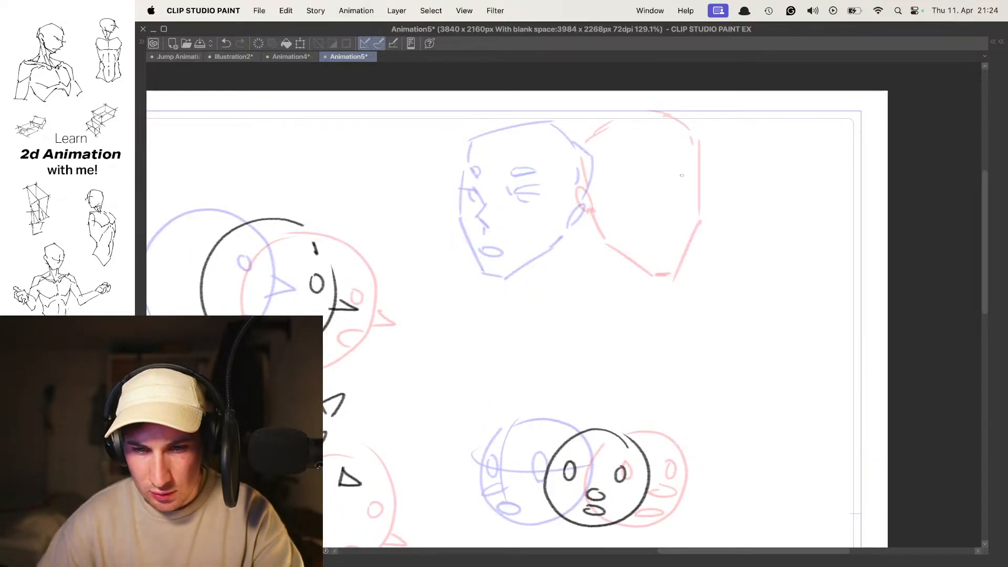
- Select only the angular end head and move it slightly down and to the right with a transform
key(super+t)
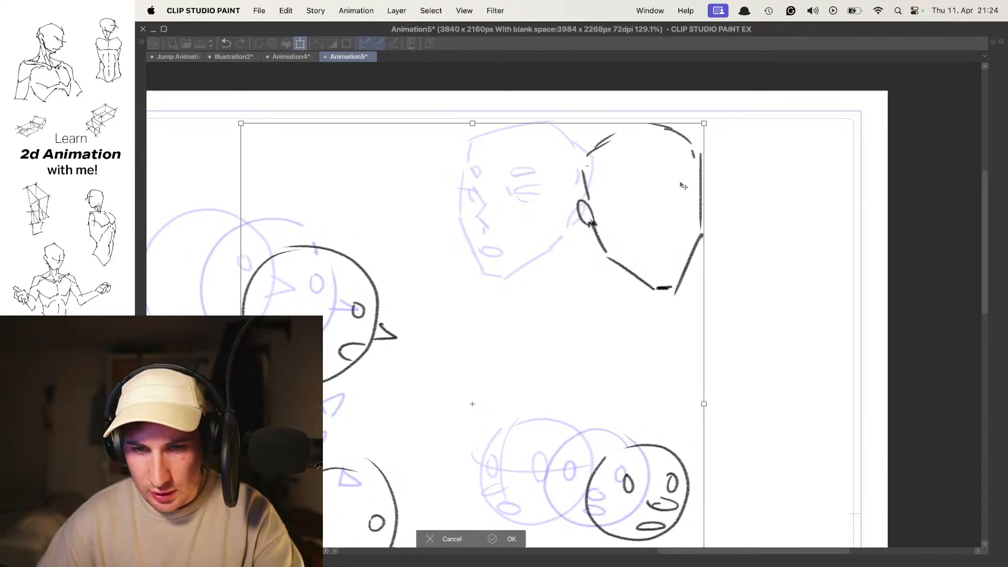
key(Return)
mouse_move(546, 237)
mouse_down()
mouse_move(731, 167)
mouse_move(581, 129)
mouse_move(548, 231)
mouse_move(729, 138)
mouse_move(543, 236)
mouse_up()
key(super+d)
key(super+t)
drag(679, 175, 683, 188)
key(Return)
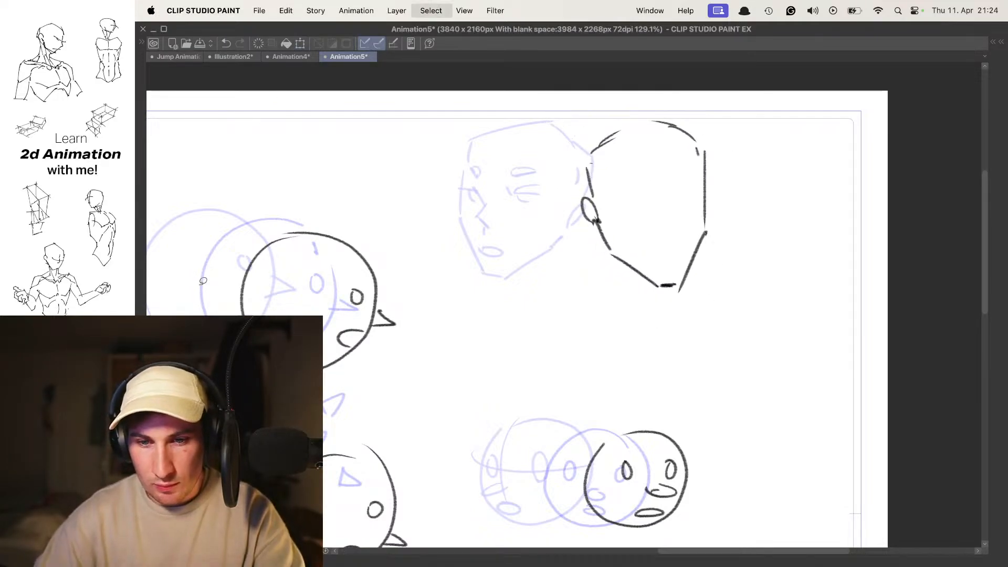
- On the end cel, add the nose, open mouth, eyes and eyebrows to the angular right-facing head
key(Right)
key(Right)
drag(462, 221, 559, 328)
key(super+z)
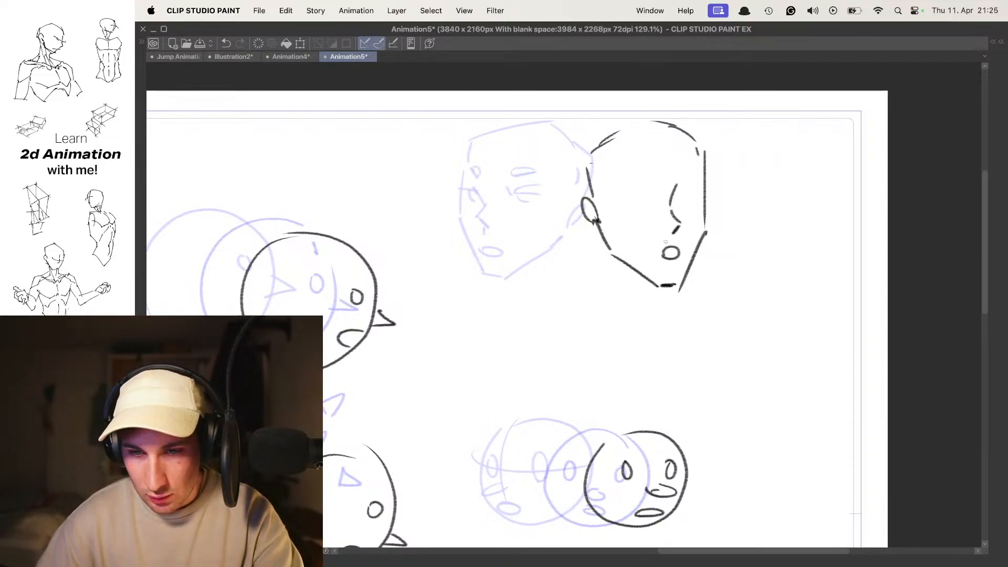
key(super+z)
drag(611, 188, 649, 196)
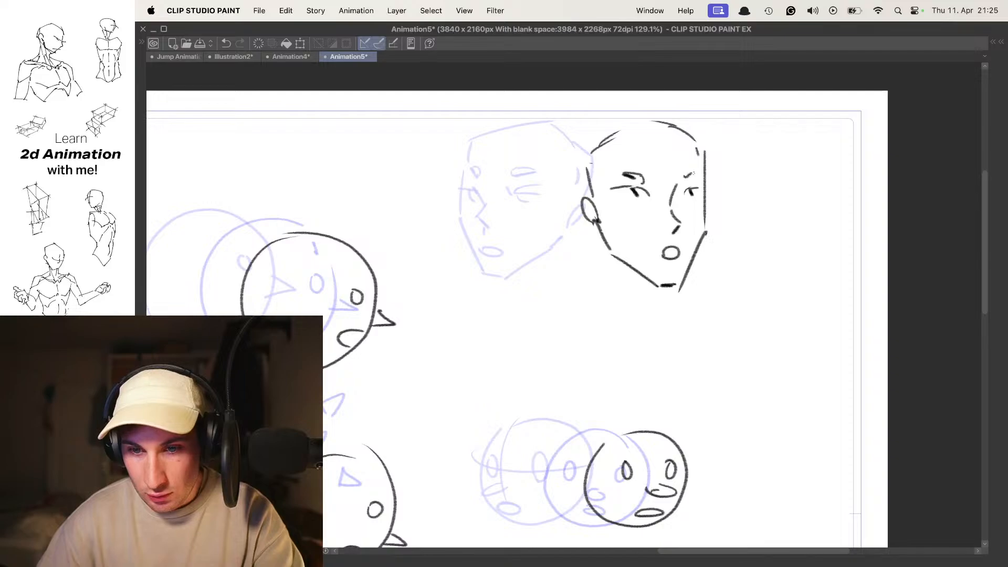
- On the in-between cel, draw the angular face sides, jaw, chin and ear midway between the start and end heads
key(Left)
key(Left)
key(Right)
key(Right)
key(Left)
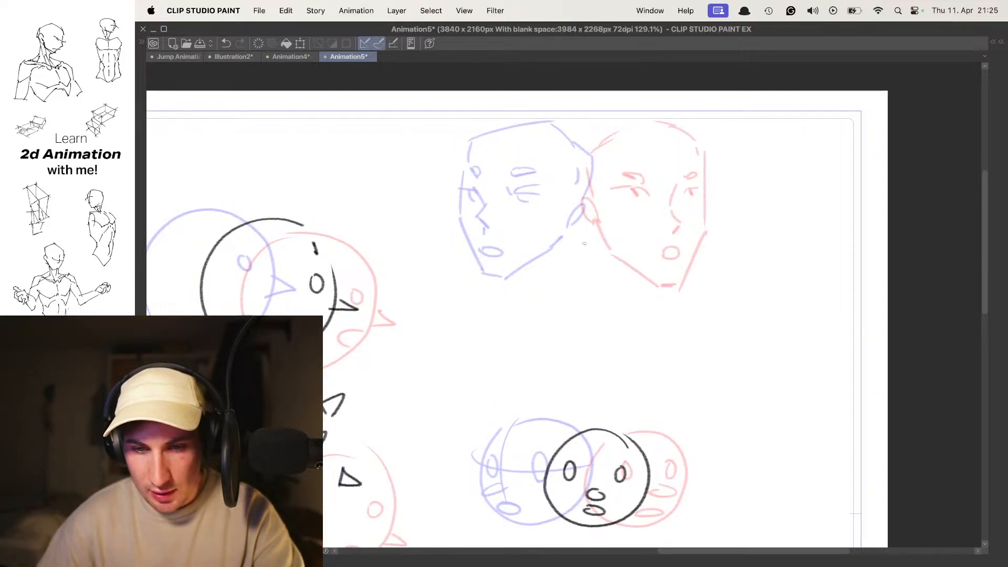
drag(530, 138, 524, 199)
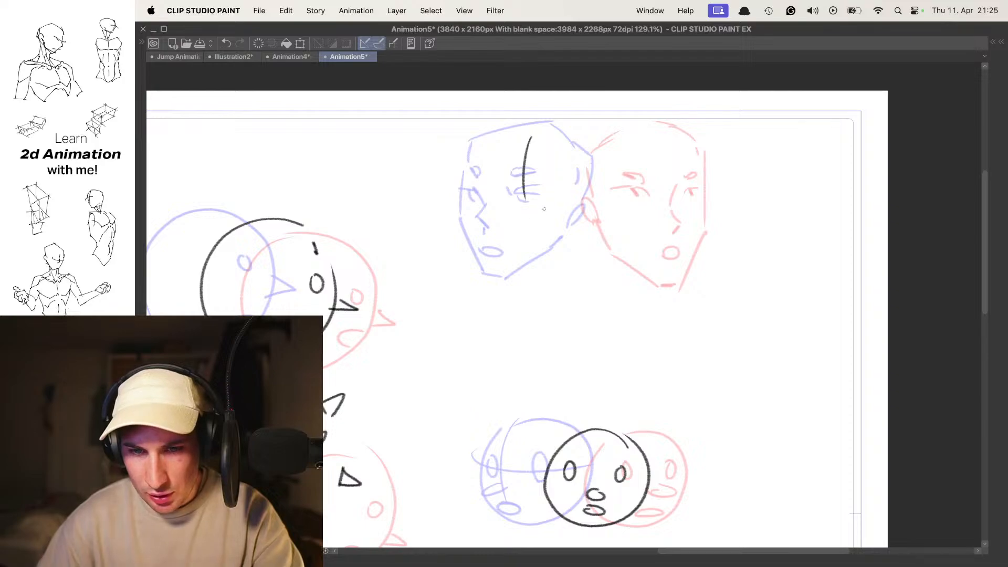
key(ctrl+z)
mouse_move(519, 141)
mouse_down()
mouse_move(524, 199)
mouse_move(558, 257)
mouse_move(588, 279)
mouse_move(628, 249)
mouse_move(647, 210)
mouse_up()
key(ctrl+z)
drag(653, 174, 646, 203)
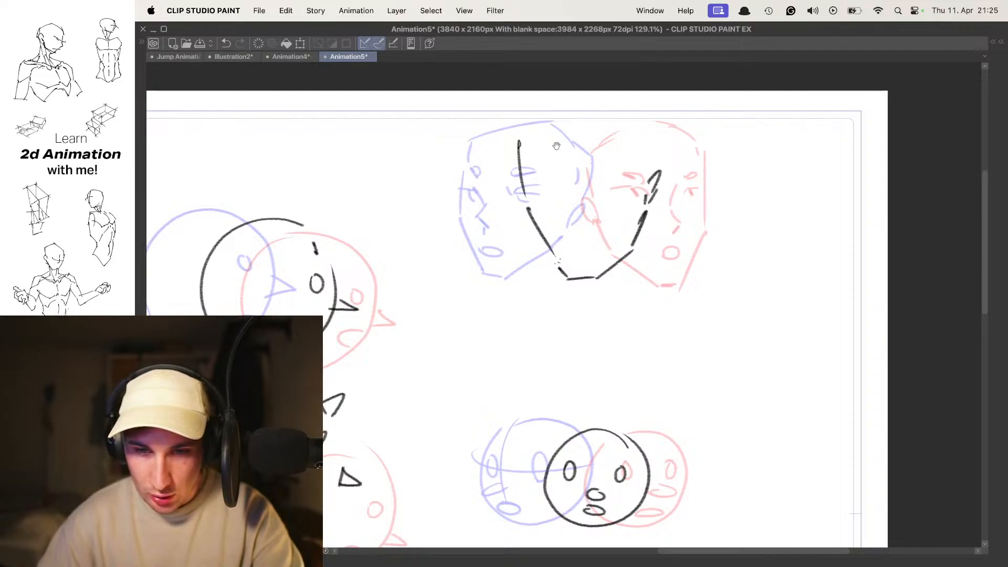
key(super+z)
- Select only the in-between jaw outline, move it slightly down and to the left, and scale it down slightly
key(super+t)
drag(583, 199, 577, 217)
key(Escape)
mouse_move(563, 316)
mouse_down()
mouse_move(632, 128)
mouse_move(499, 168)
mouse_up()
key(super+t)
drag(601, 218, 595, 236)
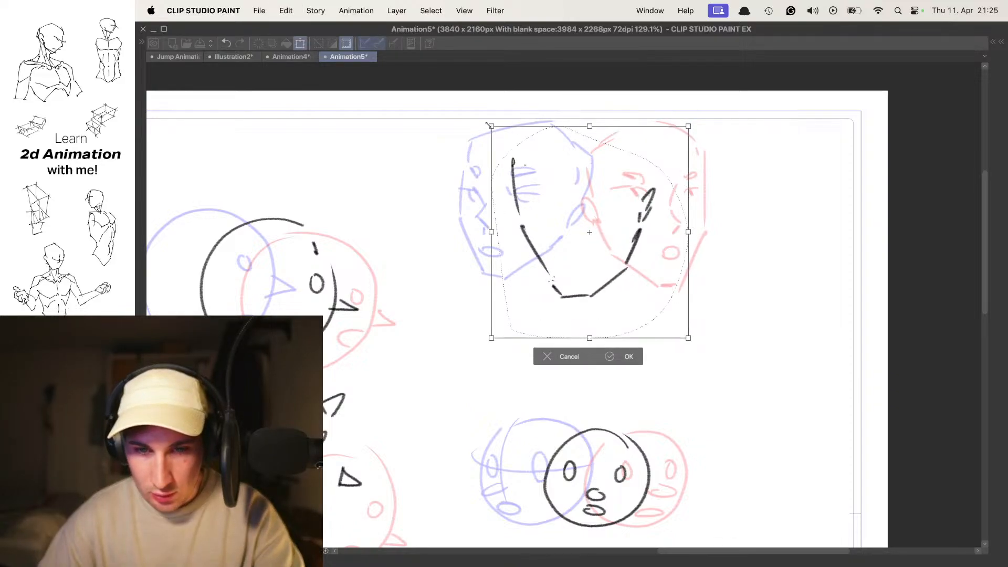
drag(490, 125, 505, 142)
drag(694, 139, 684, 130)
mouse_move(648, 211)
mouse_down()
mouse_move(639, 198)
mouse_move(642, 207)
mouse_up()
key(Return)
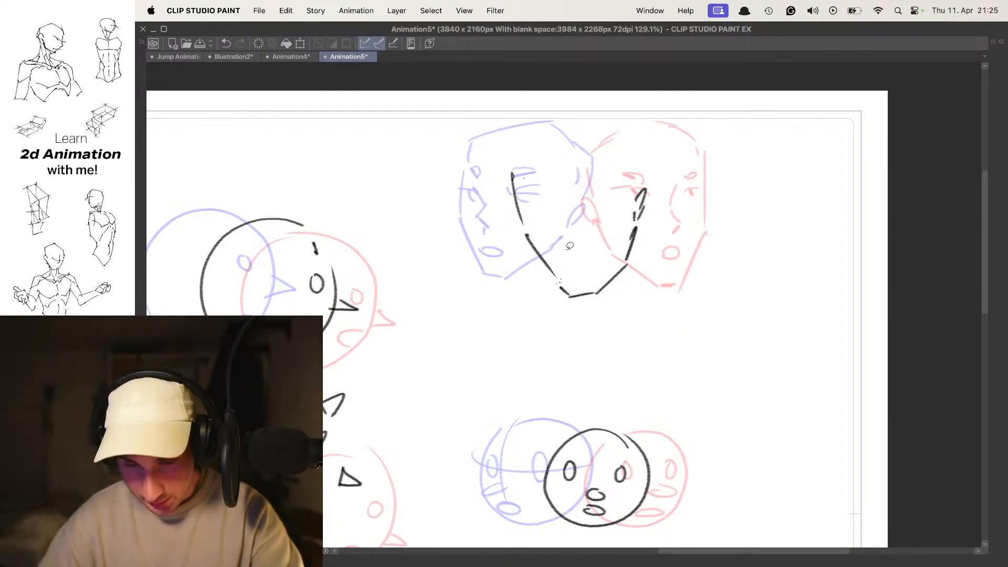
- Close the in-between head with an angular skull outline and draw its downward-tilted nose between the key poses
mouse_move(512, 173)
mouse_down()
mouse_move(544, 131)
mouse_move(598, 113)
mouse_up()
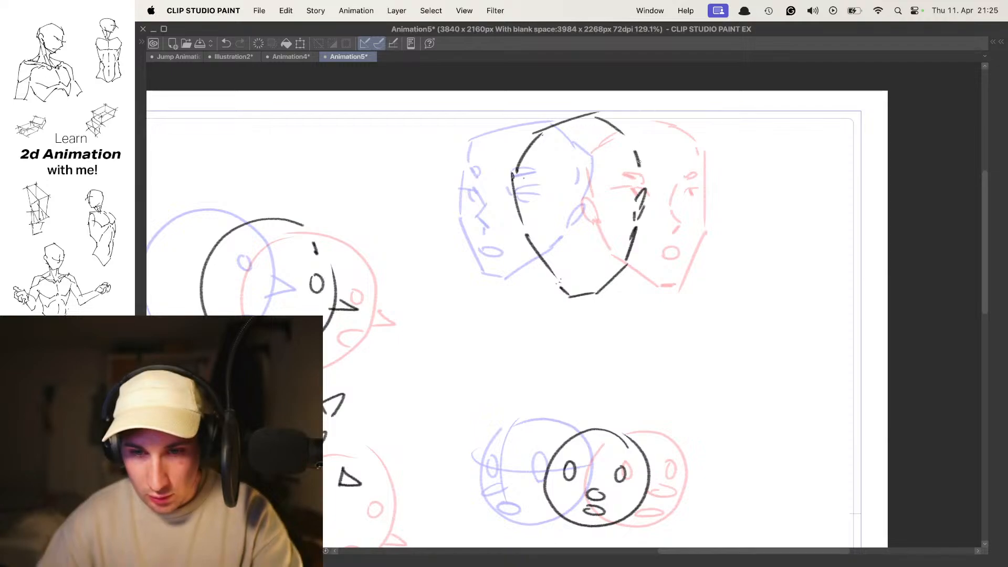
drag(548, 221, 566, 228)
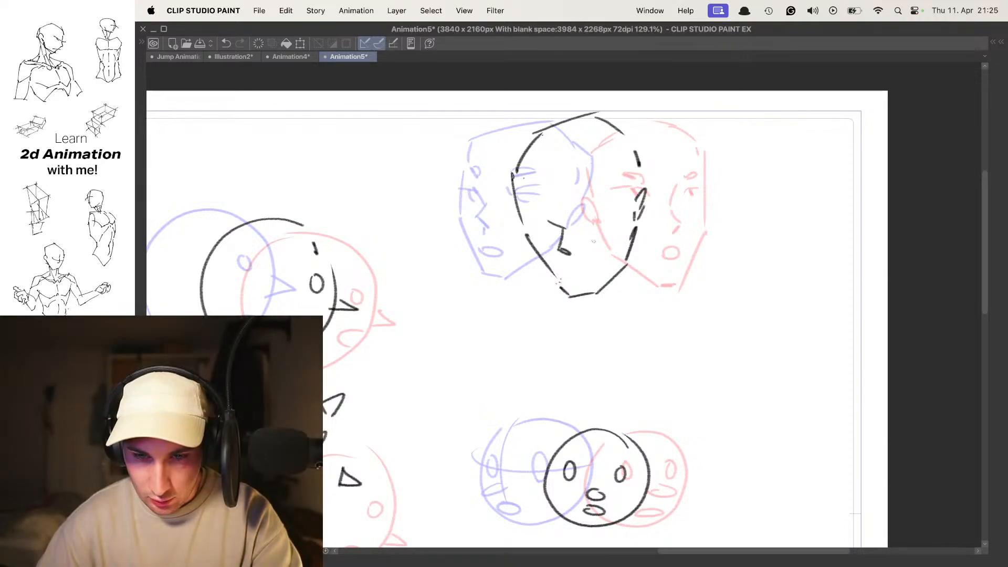
key(super+z)
key(super+z)
mouse_move(545, 212)
mouse_down()
mouse_move(558, 237)
mouse_move(587, 213)
mouse_move(598, 221)
mouse_up()
- Draw both half-closed eyes and the dark slanted eyebrows on the in-between head, redoing unsatisfactory strokes
key(super+z)
mouse_move(596, 217)
mouse_down()
mouse_move(607, 210)
mouse_move(584, 204)
mouse_up()
key(super+z)
key(super+z)
key(super+z)
key(super+z)
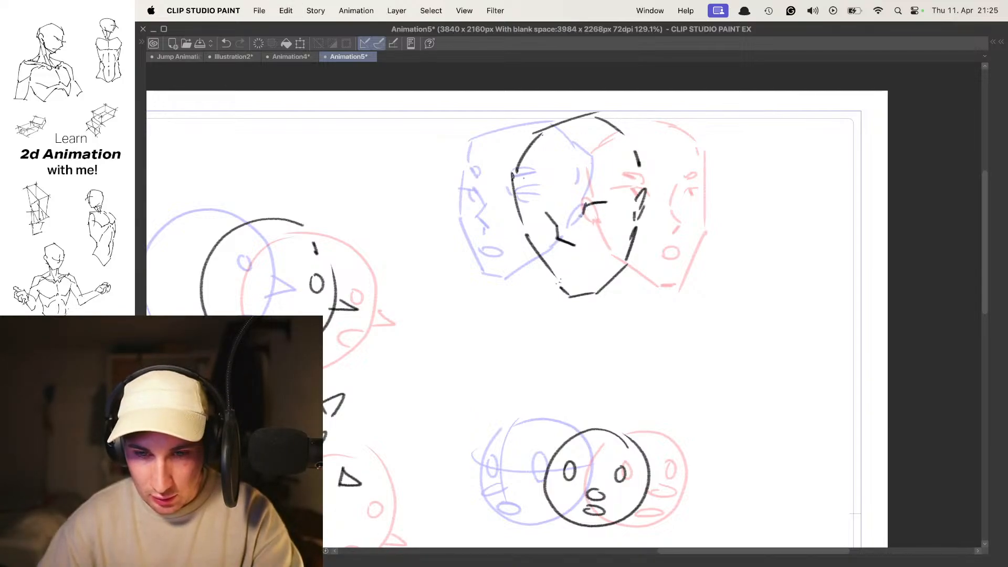
key(super+z)
key(super+z)
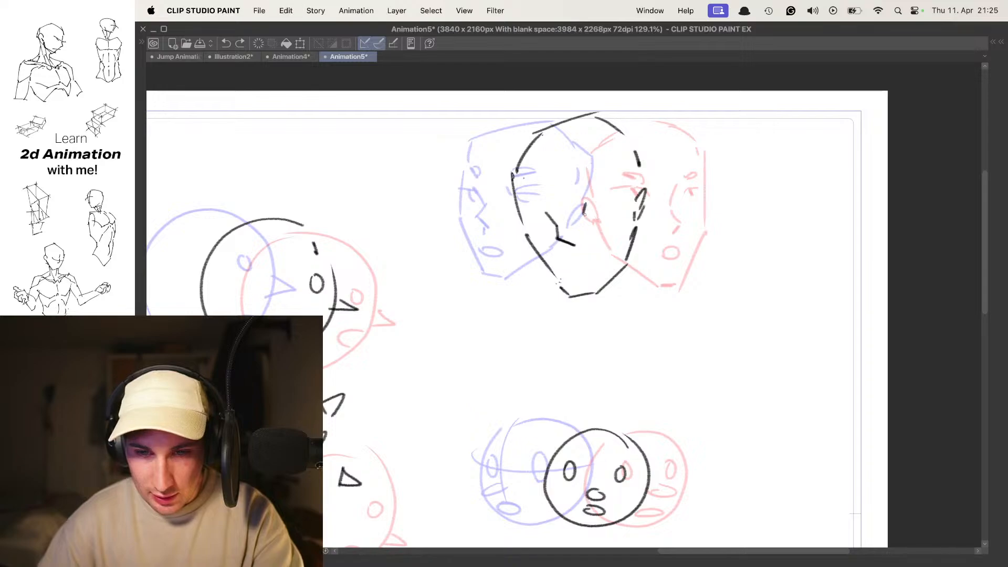
drag(585, 212, 602, 201)
key(super+z)
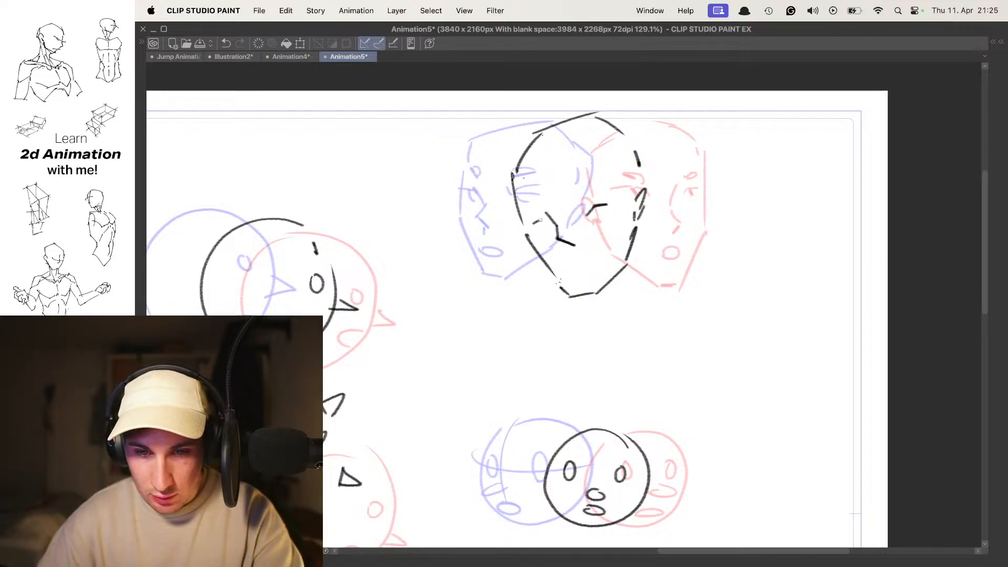
key(super+z)
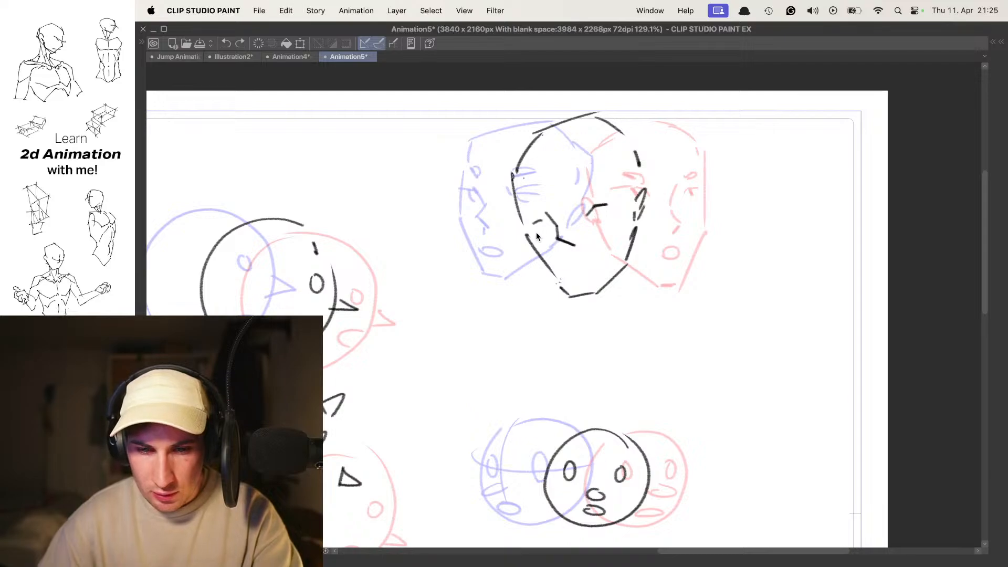
drag(593, 191, 575, 205)
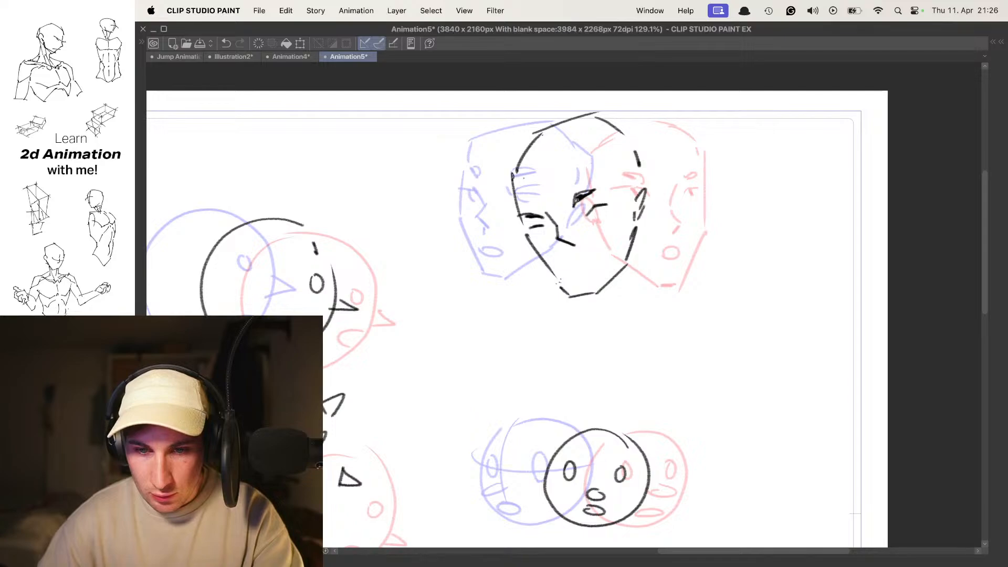
- Redraw the in-between head's mouth as a short closed line under the nose
key(super+z)
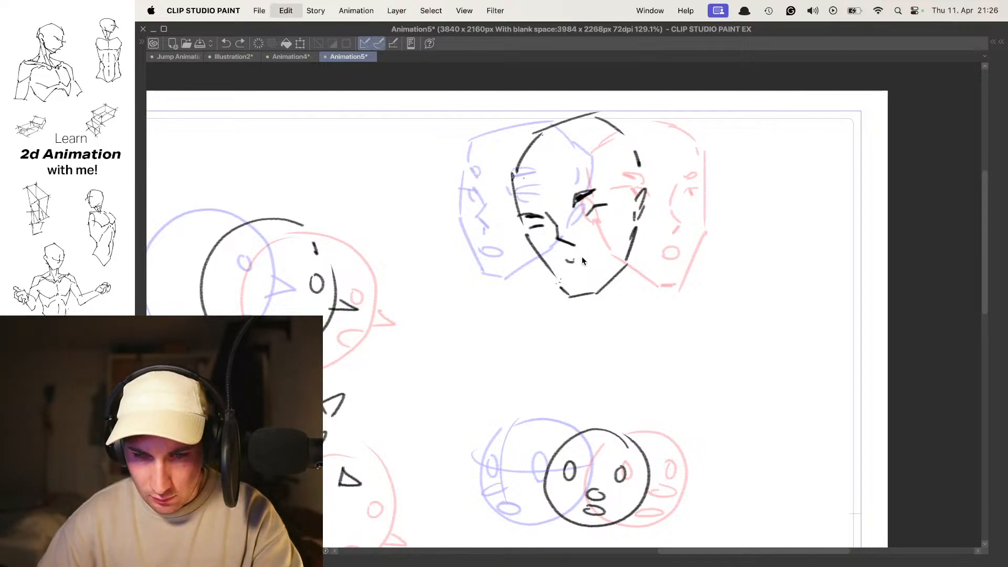
key(super+z)
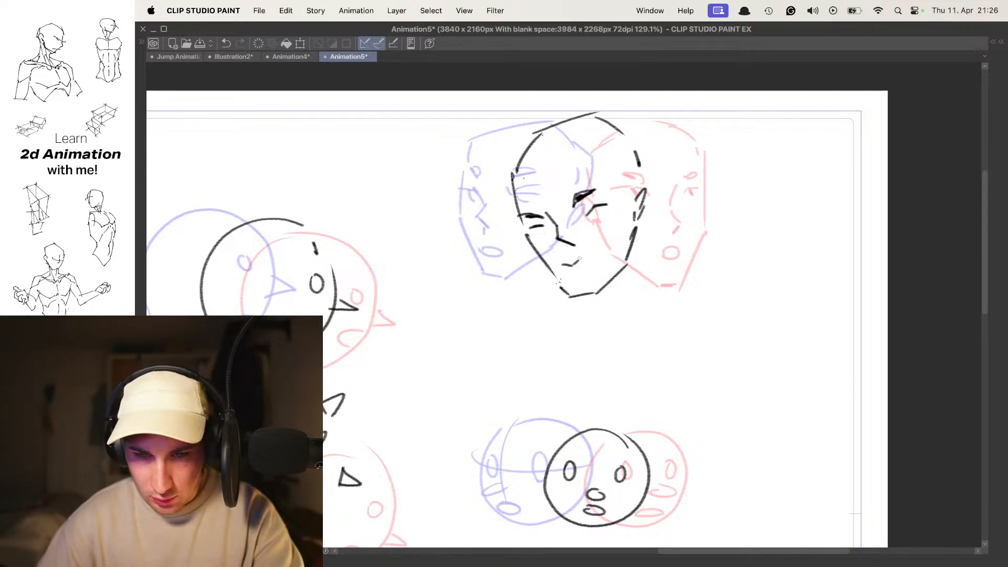
key(super+z)
drag(566, 268, 585, 260)
- Turn off onion skin and flip repeatedly through the start, in-between and end cels to examine the head turn
key(o)
key(comma)
key(period)
key(period)
key(comma)
key(comma)
key(period)
key(period)
key(comma)
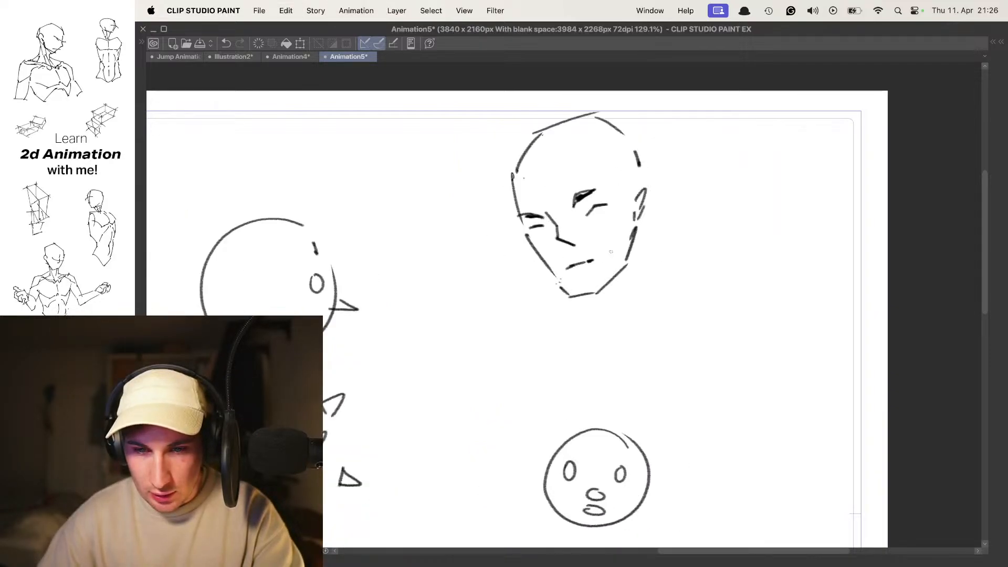
key(comma)
key(period)
key(period)
key(comma)
key(comma)
key(period)
key(period)
key(comma)
key(comma)
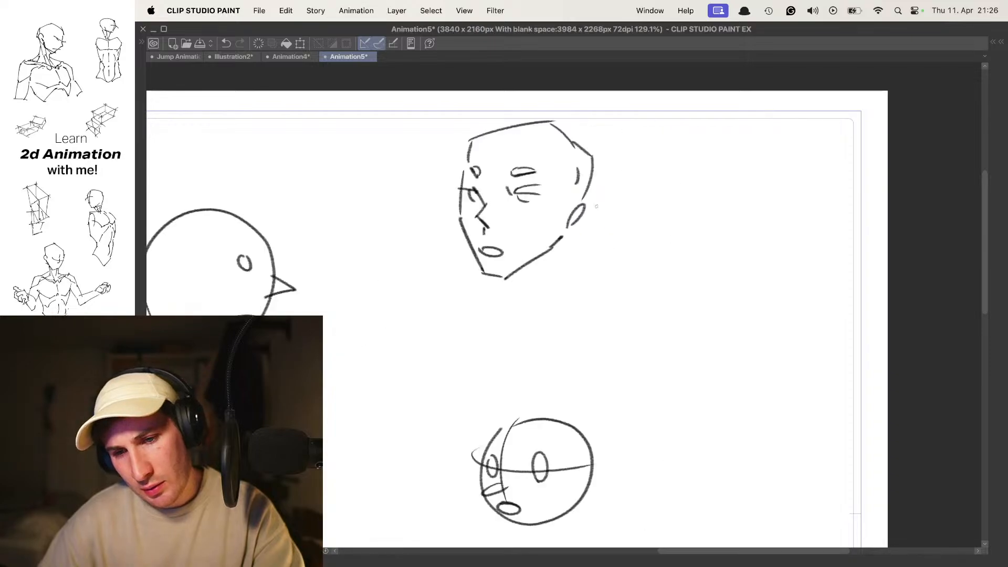
key(period)
key(period)
key(comma)
key(comma)
key(period)
key(period)
key(comma)
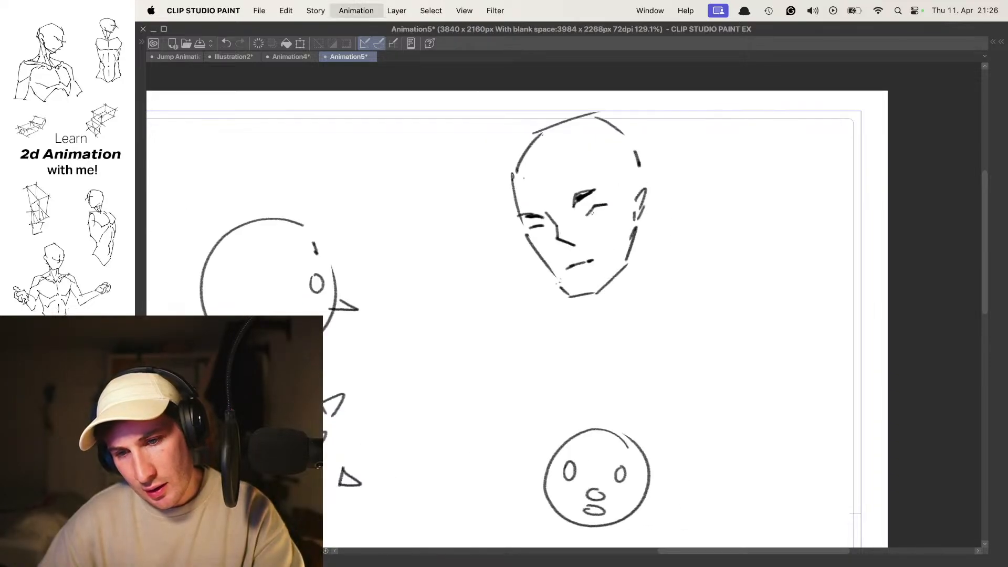
- With onion skin back on, select only the angular in-between head, scale it down slightly and move it left toward the start head
key(o)
key(super+t)
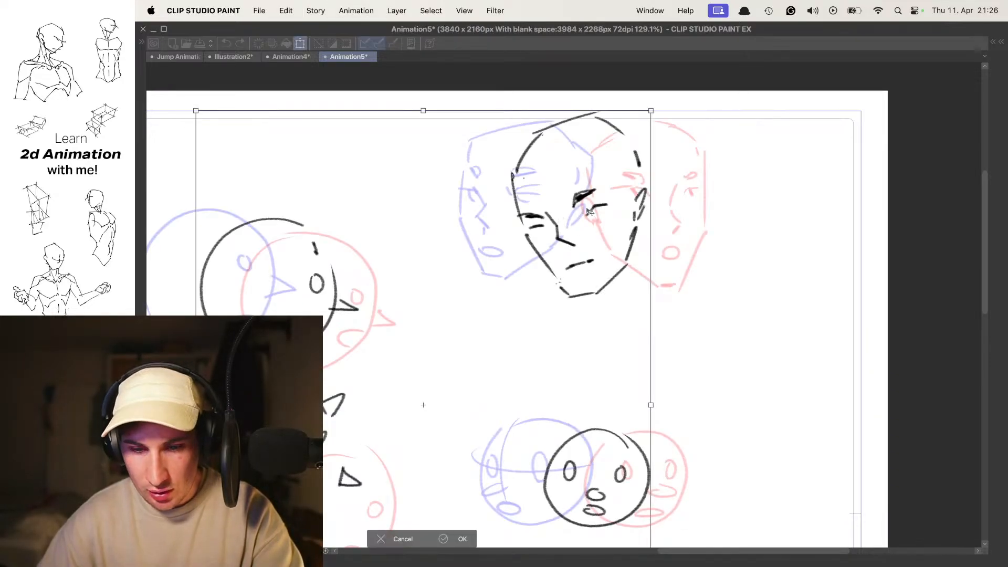
key(Escape)
key(m)
mouse_move(494, 246)
mouse_down()
mouse_move(696, 266)
mouse_move(531, 101)
mouse_move(491, 205)
mouse_up()
key(super+t)
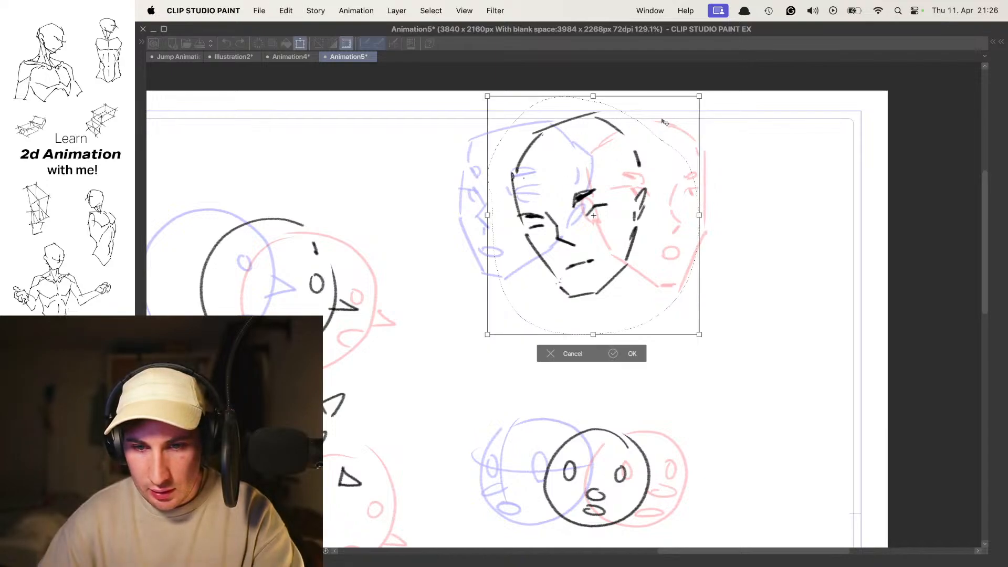
drag(697, 97, 687, 111)
drag(653, 158, 635, 155)
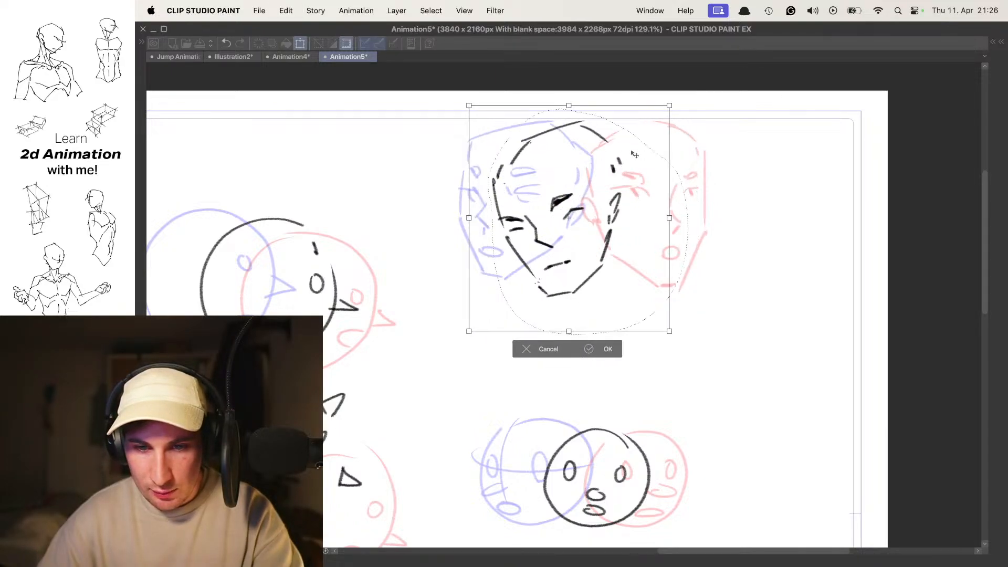
drag(676, 97, 685, 111)
key(Return)
key(super+d)
- Check the adjusted head turn by flipping to the neighbouring frames and playing back the animation
key(Left)
key(Right)
key(space)
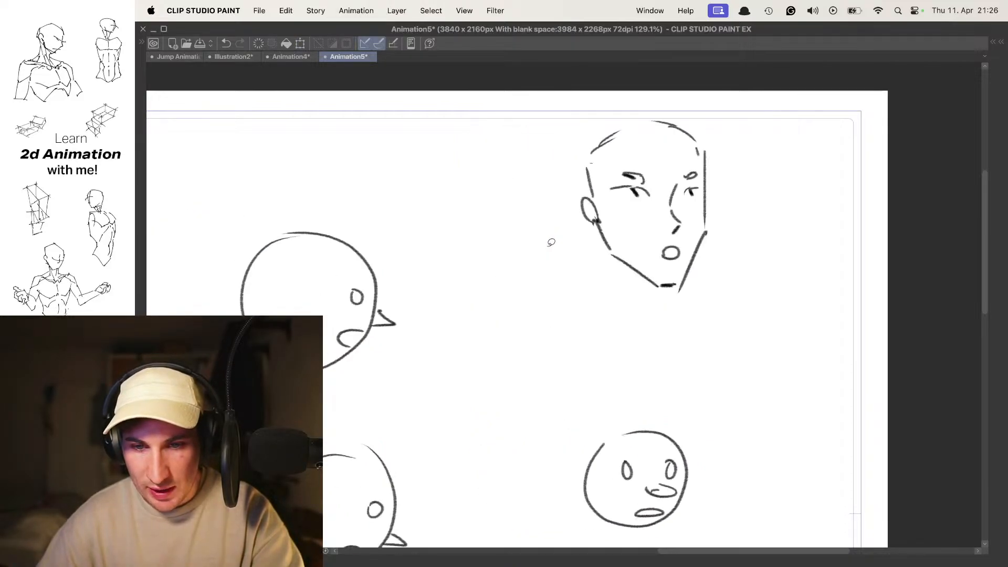
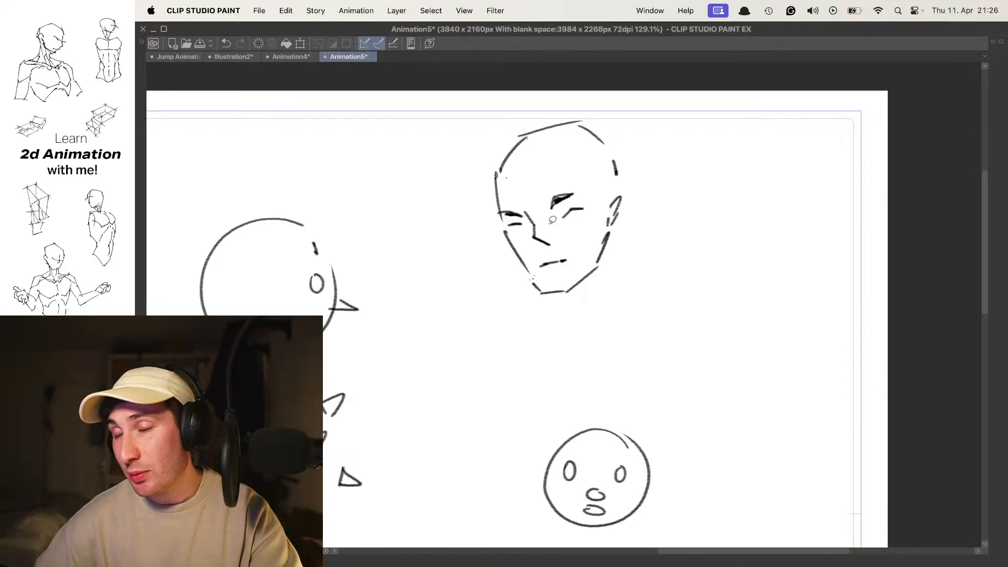
- Flip repeatedly between the start, in-between and end cels to examine the angular head's movement
key(period)
key(comma)
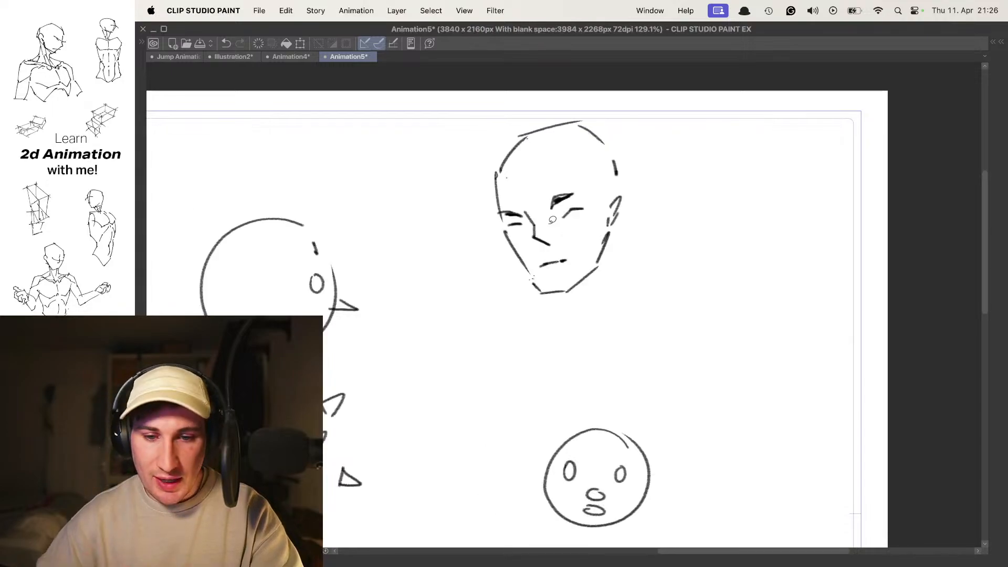
key(comma)
key(period)
key(period)
key(comma)
key(comma)
key(period)
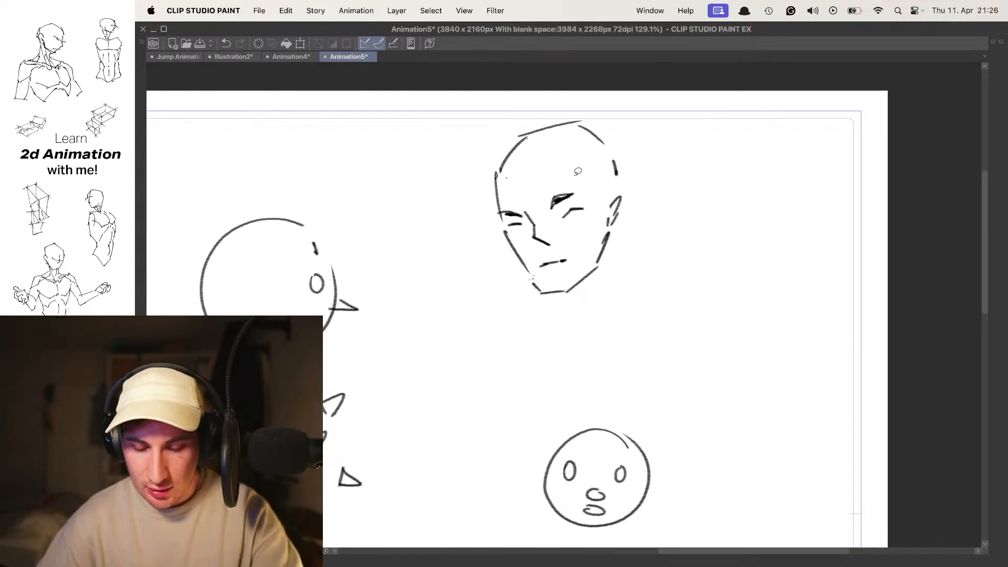
key(comma)
key(period)
key(period)
key(comma)
key(comma)
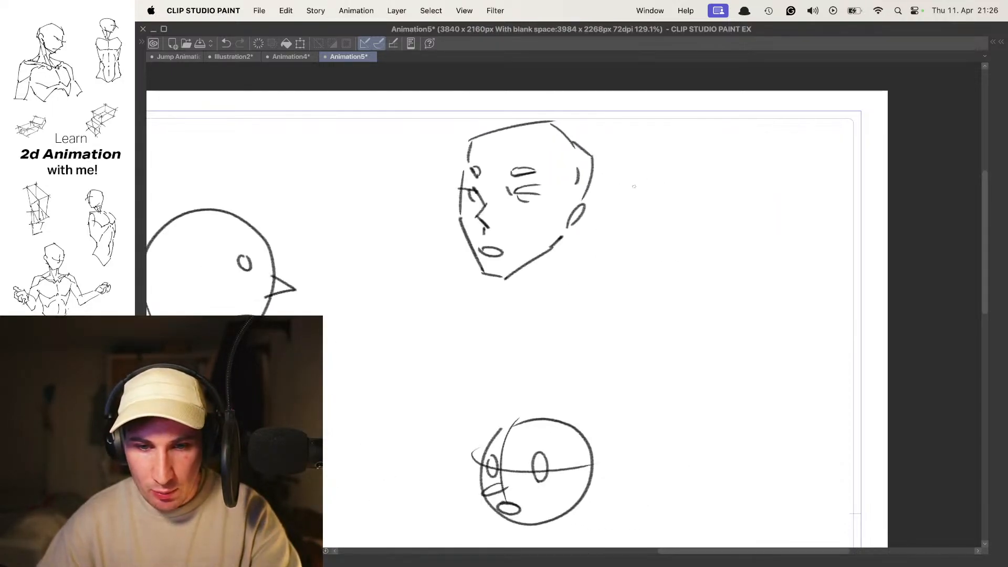
key(Tab)
key(Tab)
key(period)
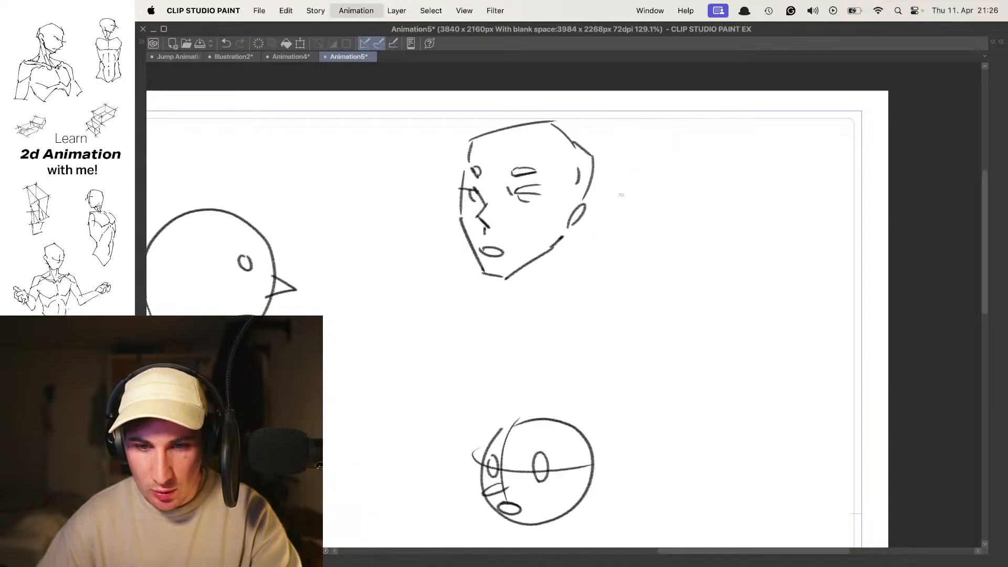
key(comma)
key(Tab)
- Examine the angular head turn at closer range by stepping through its cels and return to the start cel
key(Tab)
key(period)
key(comma)
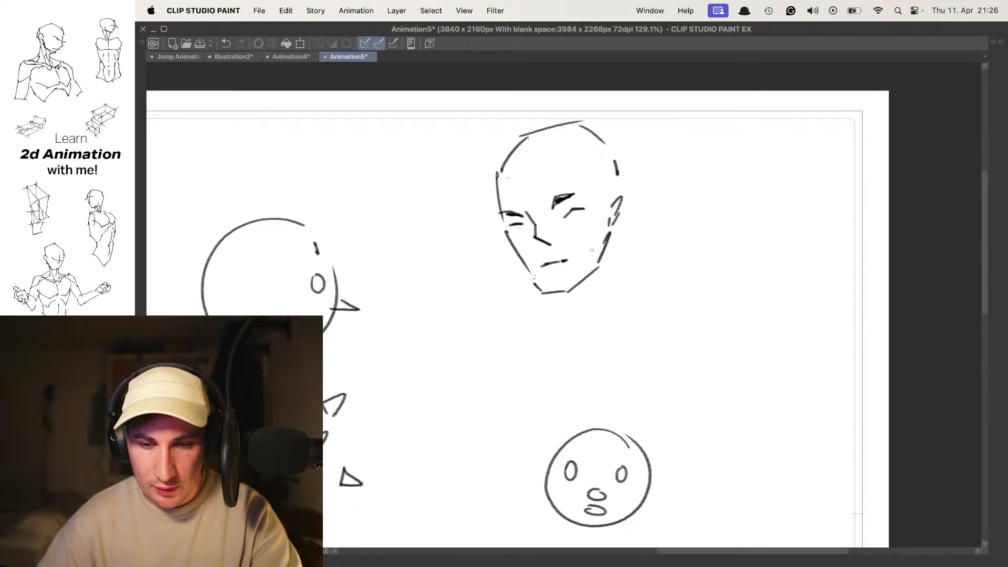
scroll(622, 210, down, 4)
scroll(622, 210, up, 1)
key(comma)
key(period)
key(period)
key(comma)
key(comma)
key(period)
key(period)
scroll(611, 247, down, 4)
drag(599, 247, 670, 167)
scroll(552, 246, up, 3)
drag(561, 242, 576, 244)
scroll(558, 270, up, 3)
key(Tab)
drag(710, 134, 589, 312)
key(Tab)
drag(507, 324, 565, 254)
key(Tab)
drag(479, 292, 547, 277)
key(Tab)
key(period)
key(period)
drag(666, 167, 439, 322)
key(comma)
key(comma)
key(period)
key(period)
key(comma)
drag(757, 228, 558, 184)
key(period)
key(Tab)
key(Tab)
mouse_move(602, 229)
mouse_down()
mouse_move(514, 202)
mouse_move(583, 223)
mouse_move(530, 194)
mouse_up()
key(comma)
key(comma)
key(period)
key(period)
key(o)
key(o)
super+click(532, 215)
drag(566, 238, 553, 191)
super+click(531, 221)
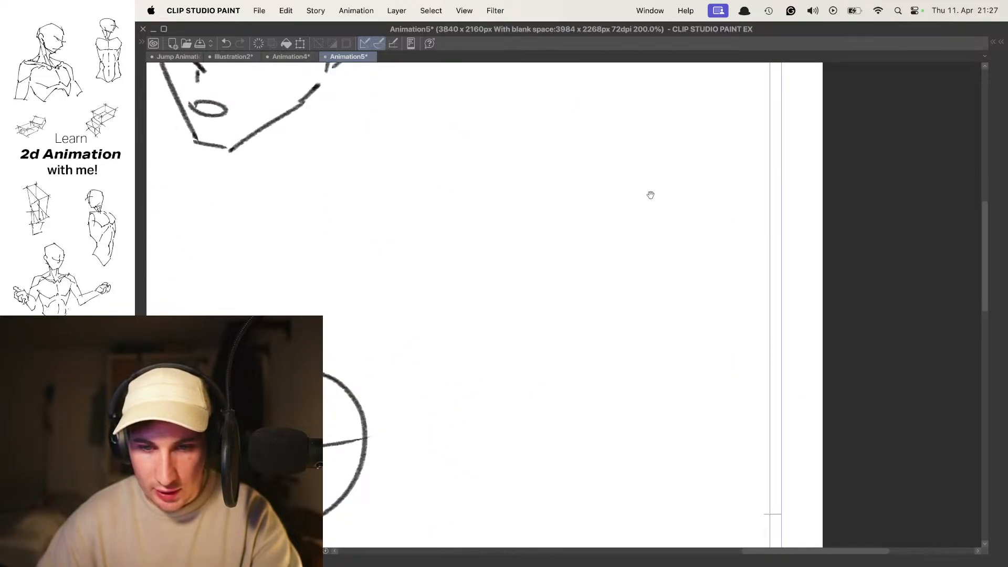
drag(629, 169, 631, 231)
mouse_move(582, 278)
mouse_down()
mouse_move(535, 243)
mouse_move(542, 237)
mouse_up()
key(super+z)
key(super+z)
key(super+z)
key(super+z)
- On the start cel, draw a new head outline beside the angular head, with a tapered jaw, one ear and a rounded skull
mouse_move(411, 172)
mouse_down()
mouse_move(409, 234)
mouse_move(456, 295)
mouse_move(483, 298)
mouse_up()
drag(484, 299, 526, 276)
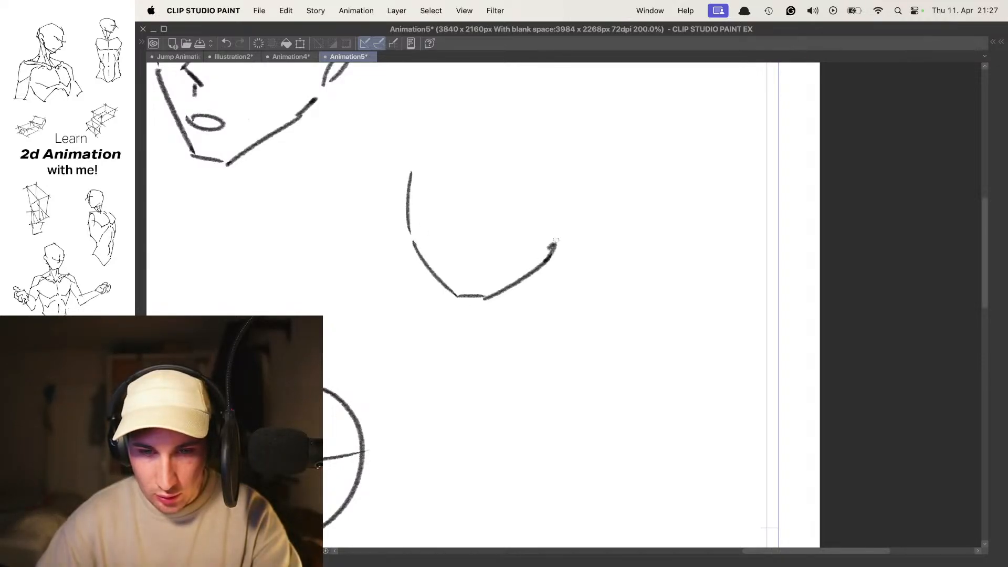
drag(570, 208, 563, 237)
drag(555, 147, 570, 196)
drag(427, 215, 426, 184)
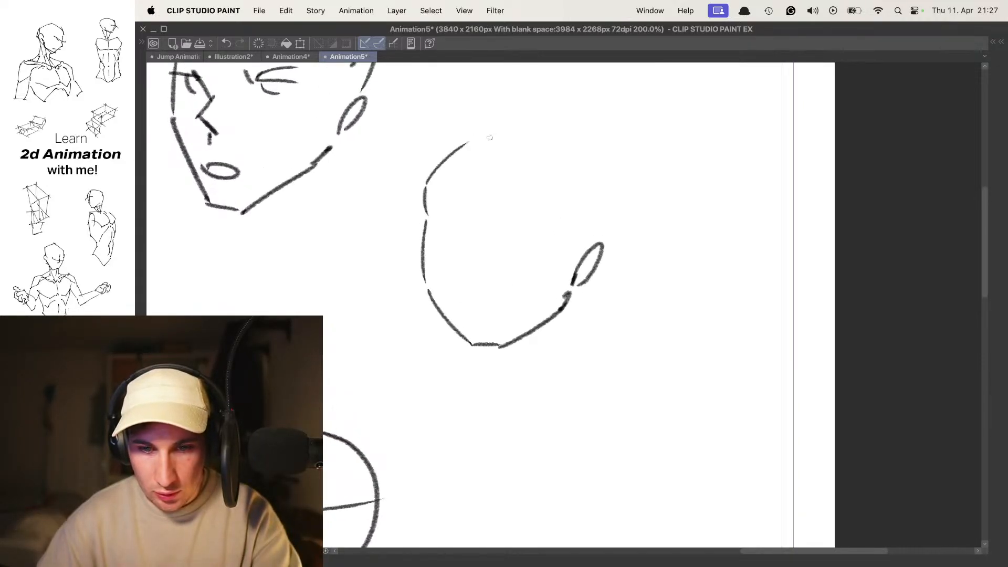
drag(469, 140, 563, 137)
drag(562, 139, 602, 178)
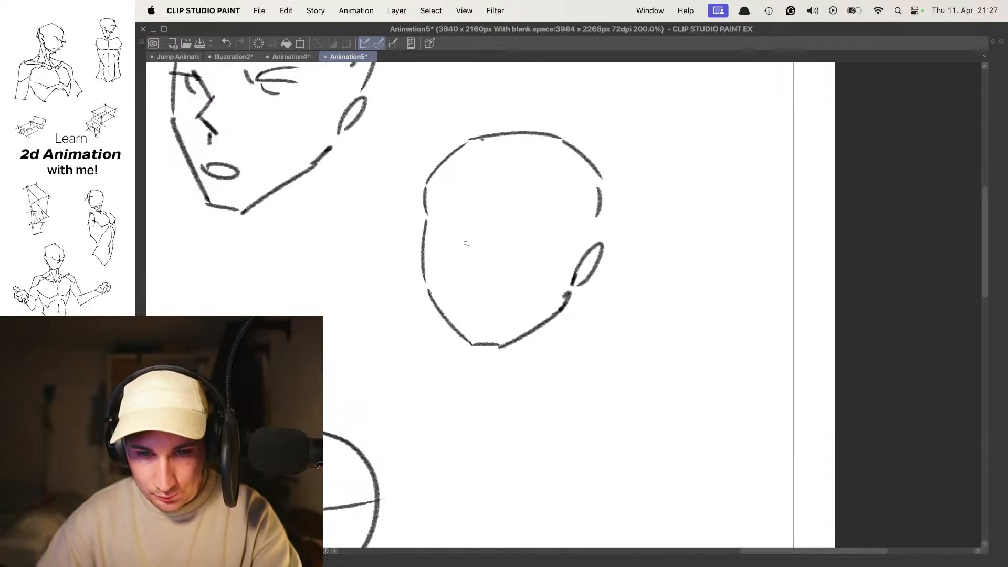
- Draw the new start head's facial features: an angled nose, two eyes with arched brows and an open oval mouth
drag(471, 275, 487, 286)
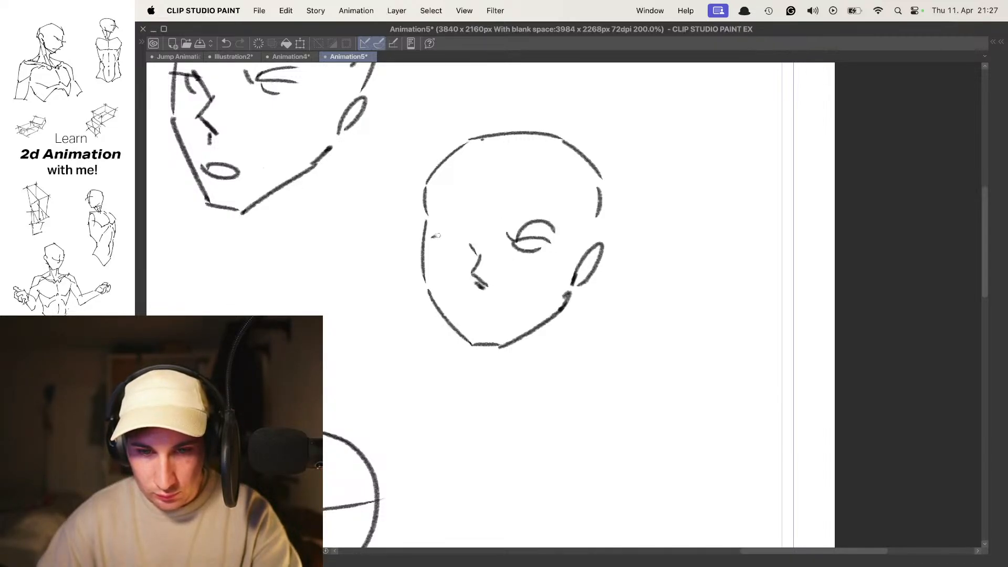
mouse_move(468, 315)
mouse_down()
mouse_move(494, 321)
mouse_move(467, 312)
mouse_move(468, 304)
mouse_move(483, 320)
mouse_move(486, 302)
mouse_move(509, 312)
mouse_move(461, 307)
mouse_move(483, 316)
mouse_up()
key(super+z)
key(super+z)
key(super+z)
key(super+z)
key(super+z)
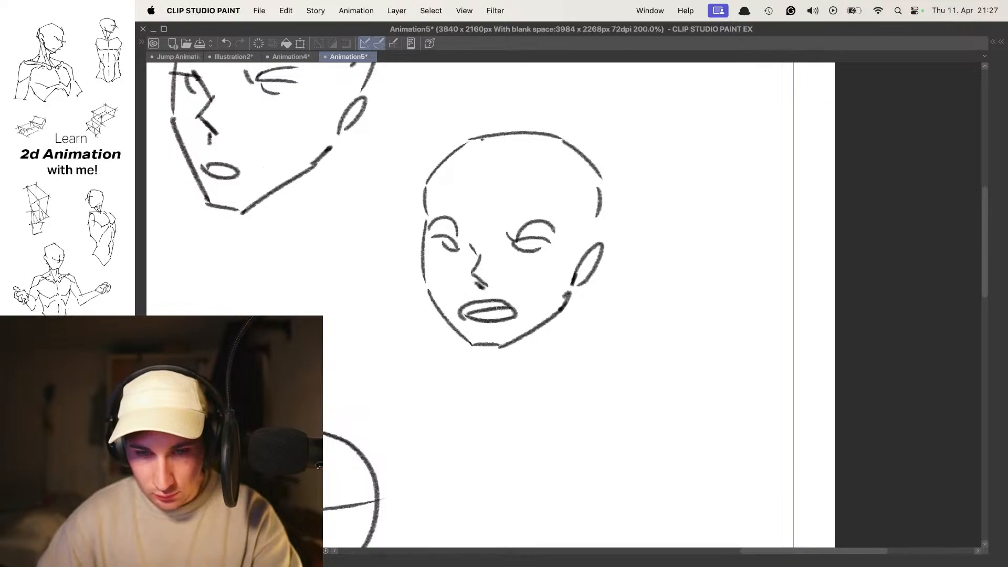
- Fill in the new start head's pupils, darken its eyelids and refine its ear
drag(532, 283, 542, 242)
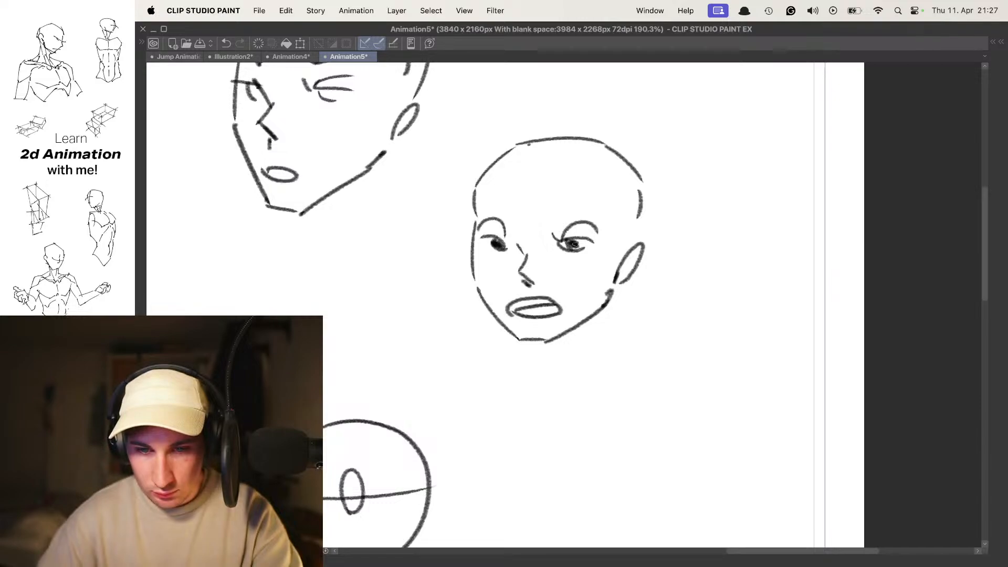
mouse_move(559, 216)
mouse_down()
mouse_move(551, 227)
mouse_move(618, 241)
mouse_move(614, 226)
mouse_move(619, 272)
mouse_move(595, 272)
mouse_up()
key(p)
key(super+z)
key(super+z)
mouse_move(657, 252)
mouse_down()
mouse_move(632, 226)
mouse_move(613, 268)
mouse_up()
mouse_move(559, 230)
mouse_down()
mouse_move(533, 236)
mouse_move(570, 221)
mouse_up()
drag(490, 234, 487, 278)
drag(520, 230, 464, 230)
drag(572, 229, 556, 217)
mouse_move(556, 218)
mouse_down()
mouse_move(593, 215)
mouse_move(541, 212)
mouse_up()
- Turn on onion skin and move to the end cel of the head turn
key(o)
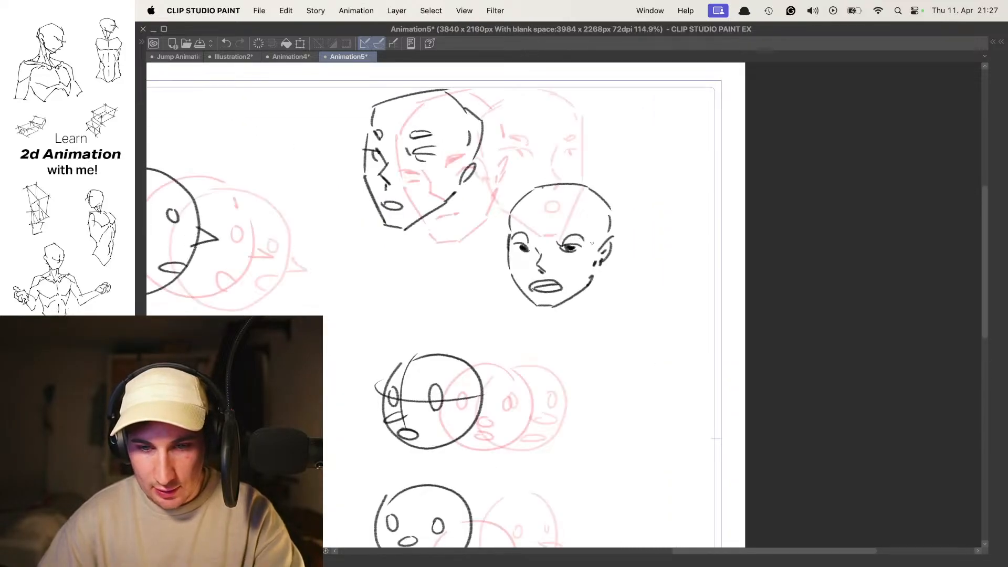
key(Right)
key(Right)
mouse_move(612, 247)
mouse_down()
mouse_move(606, 237)
mouse_move(595, 249)
mouse_up()
mouse_move(601, 215)
mouse_down()
mouse_move(606, 209)
mouse_move(617, 226)
mouse_up()
drag(603, 193, 613, 198)
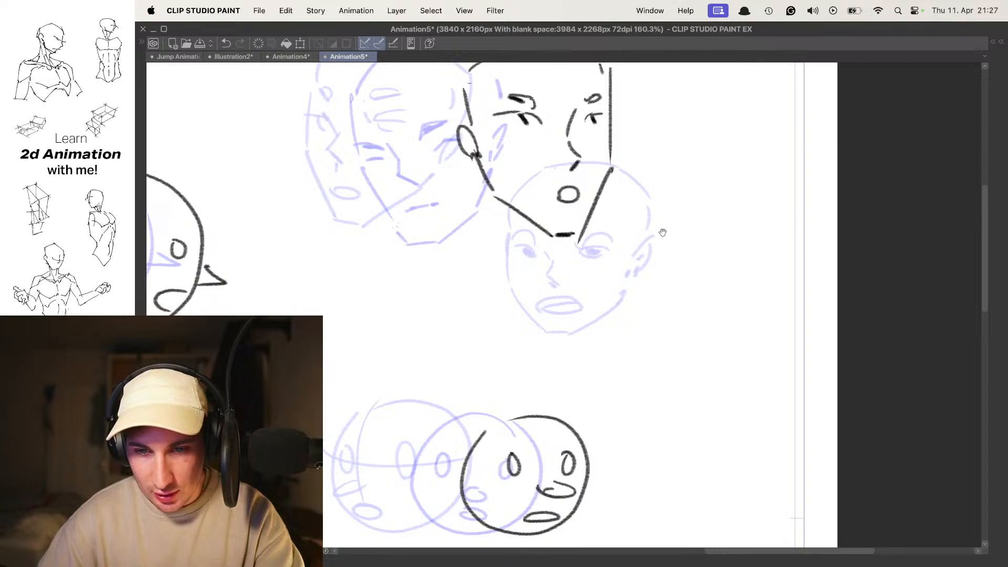
mouse_move(692, 244)
mouse_down()
mouse_move(599, 185)
mouse_move(610, 221)
mouse_move(624, 210)
mouse_move(626, 185)
mouse_move(639, 225)
mouse_up()
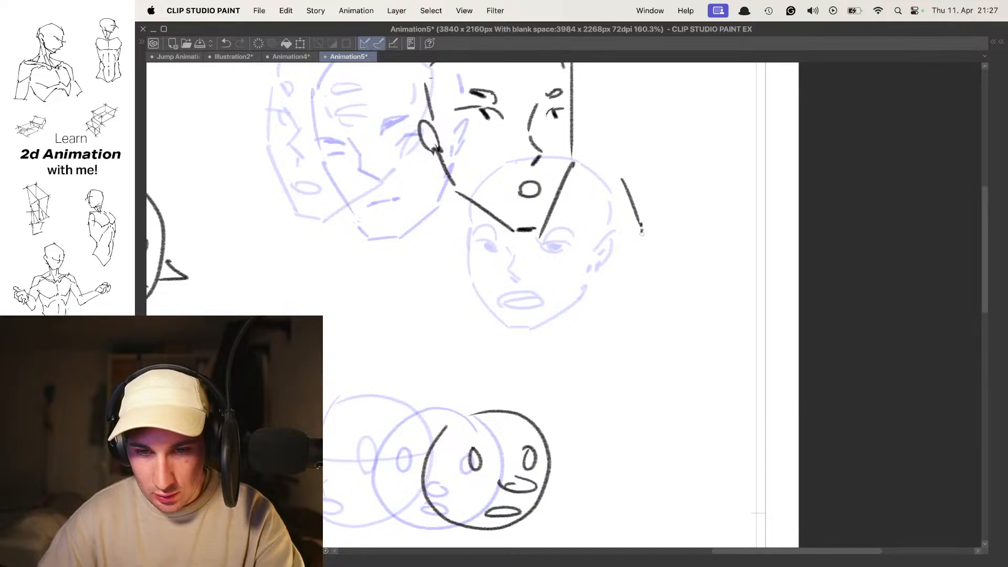
- On the end cel, draw the second head's outline turned the opposite way, with forehead, cheek, chin, jaw, ear and nose
key(super+z)
drag(624, 172, 639, 229)
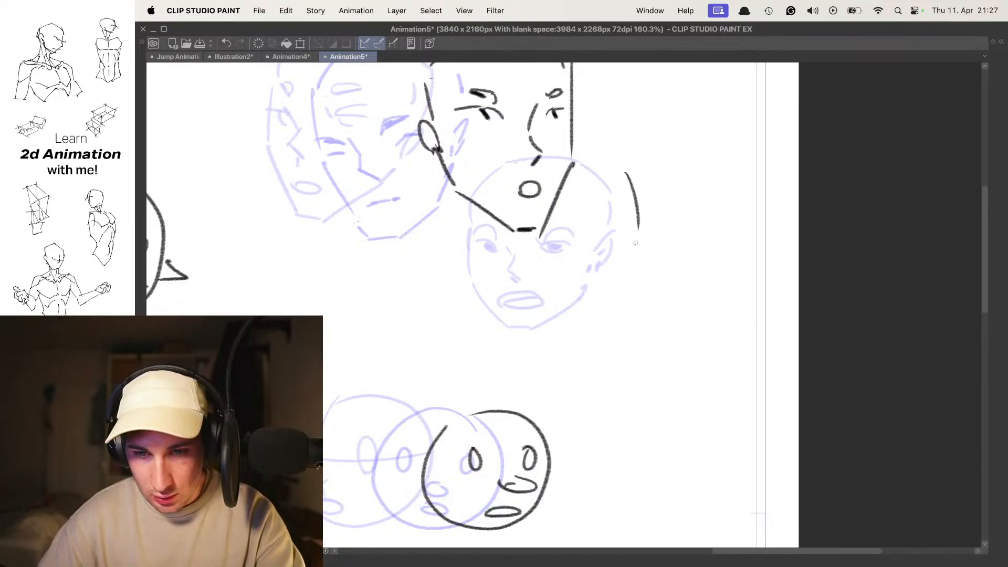
drag(632, 300, 613, 314)
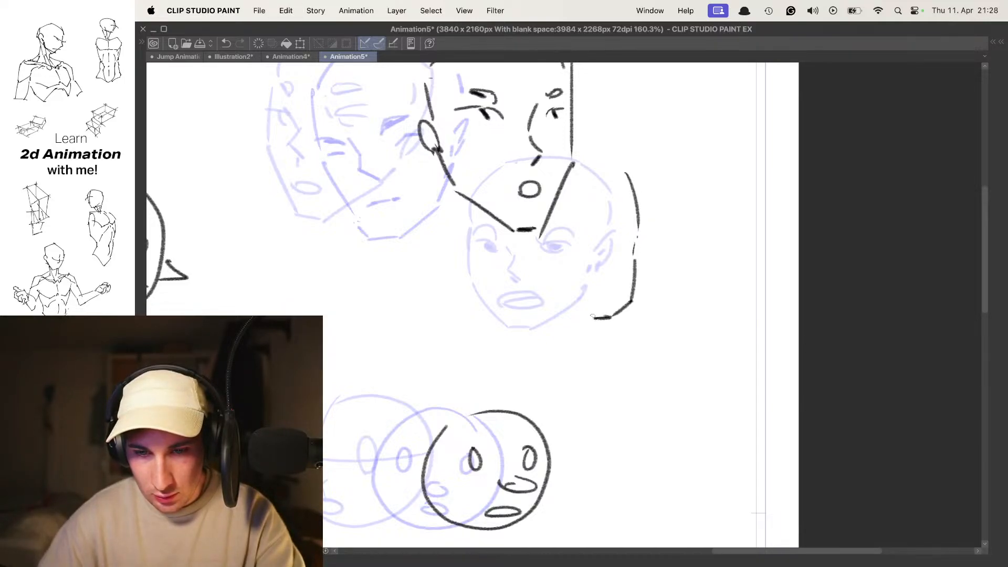
key(super+z)
key(super+z)
key(super+z)
mouse_move(635, 273)
mouse_down()
mouse_move(599, 323)
mouse_move(569, 322)
mouse_move(530, 284)
mouse_up()
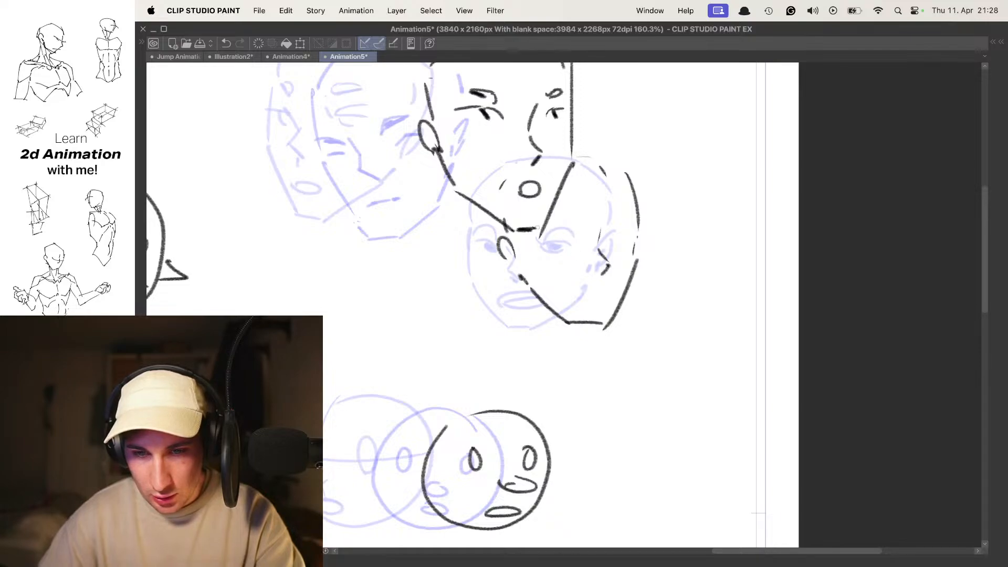
- Add both eyes, slanted eyebrows and a small round open mouth to the new end head
drag(550, 234, 570, 251)
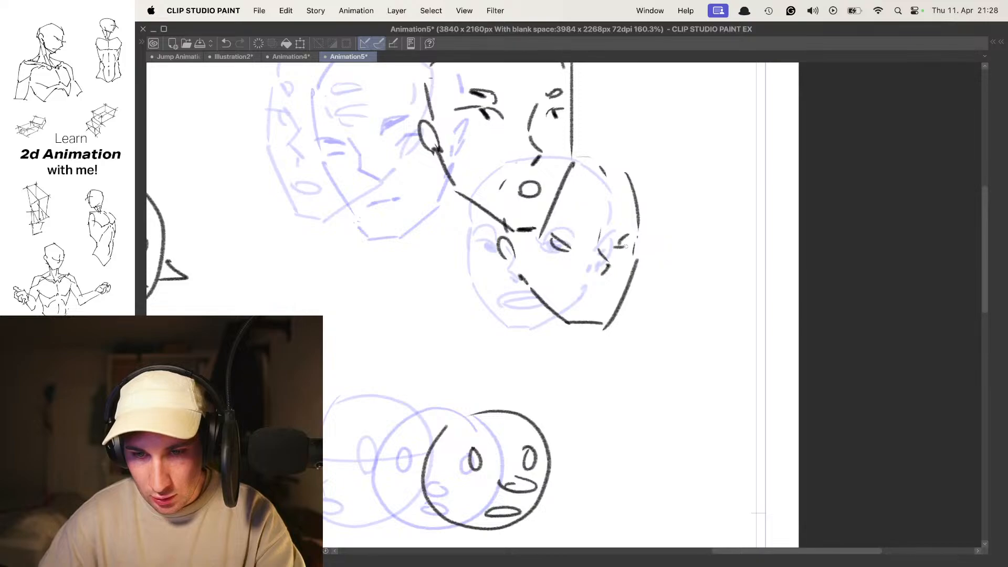
drag(627, 221, 612, 231)
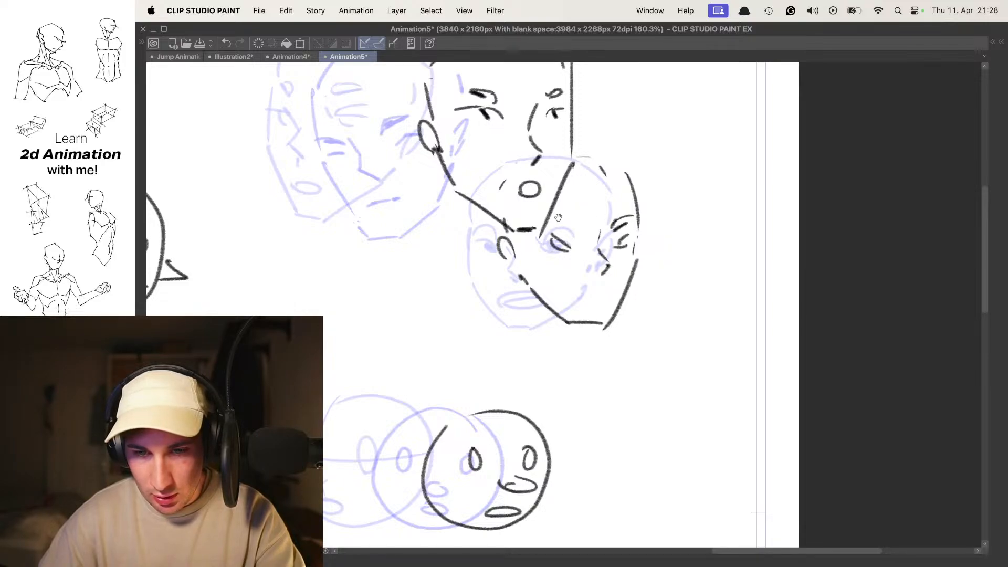
mouse_move(603, 288)
mouse_down()
mouse_move(599, 303)
mouse_move(606, 290)
mouse_up()
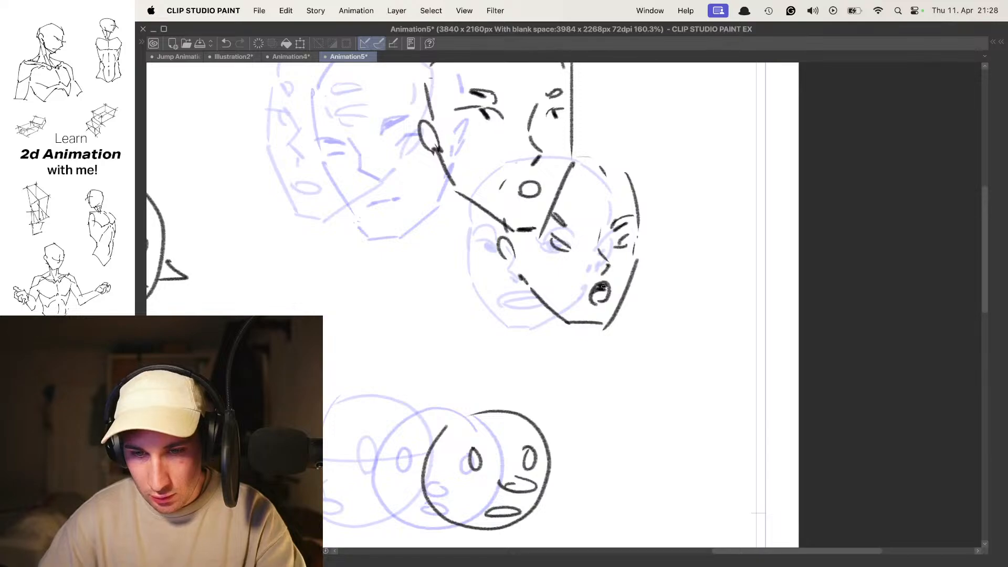
- Compare the new start and end heads without onion skin, and go to the in-between cel with onion skin back on
key(o)
key(Left)
key(Left)
mouse_move(623, 223)
super+mouse_down()
mouse_move(604, 223)
mouse_move(622, 233)
mouse_move(597, 246)
super+mouse_up()
key(Right)
key(Right)
key(o)
mouse_move(712, 232)
super+mouse_down()
mouse_move(594, 230)
mouse_move(651, 229)
mouse_move(597, 206)
super+mouse_up()
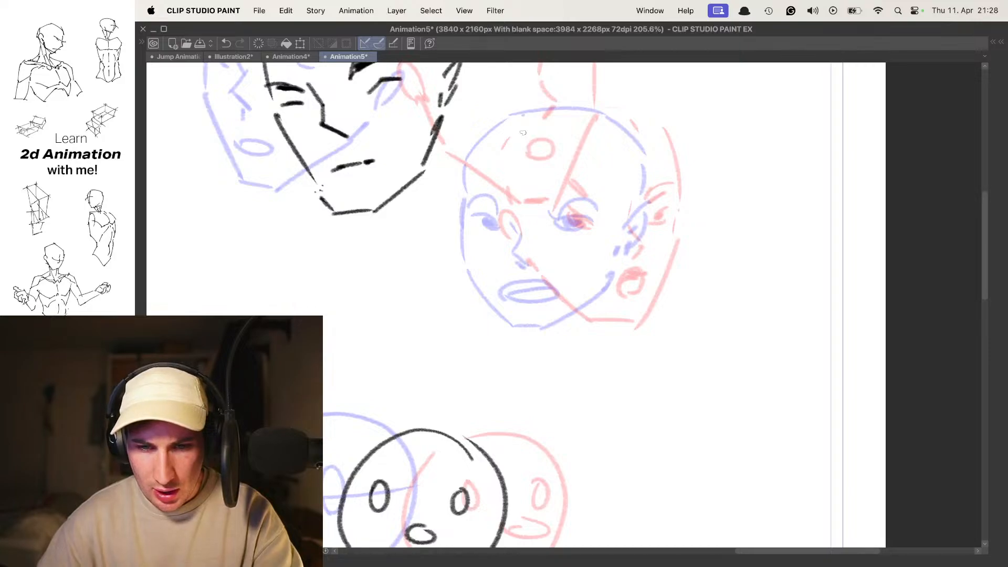
mouse_move(520, 123)
mouse_down()
mouse_move(480, 208)
mouse_move(501, 286)
mouse_move(542, 321)
mouse_up()
key(super+z)
key(super+z)
key(super+z)
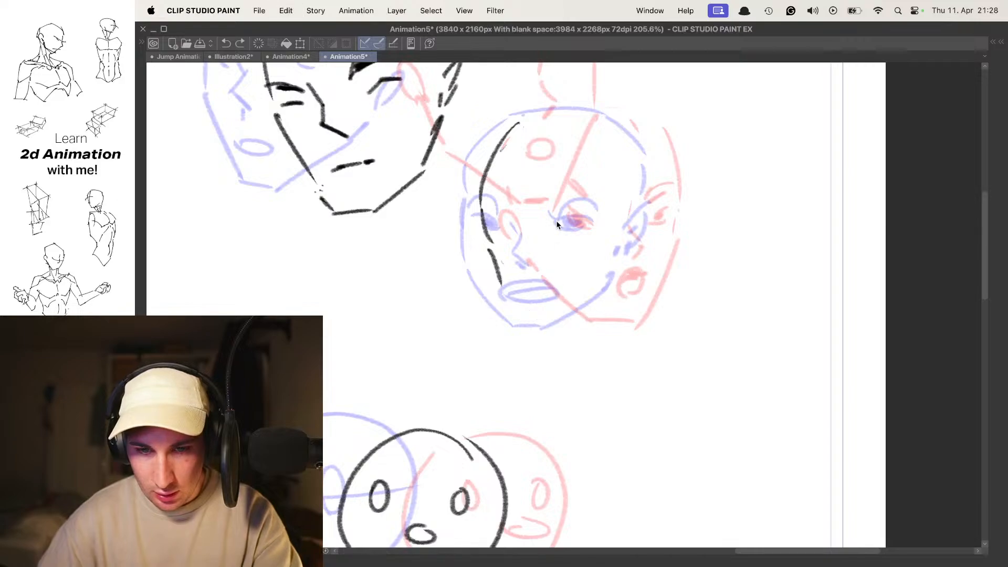
key(super+z)
mouse_move(515, 110)
mouse_down()
mouse_move(465, 159)
mouse_move(454, 220)
mouse_up()
key(super+z)
- On the in-between cel, draw a downward-tilted face with low-set eyes, nose and mouth inside a narrow curved jaw
mouse_move(556, 101)
mouse_down()
mouse_move(507, 126)
mouse_move(486, 231)
mouse_up()
key(super+z)
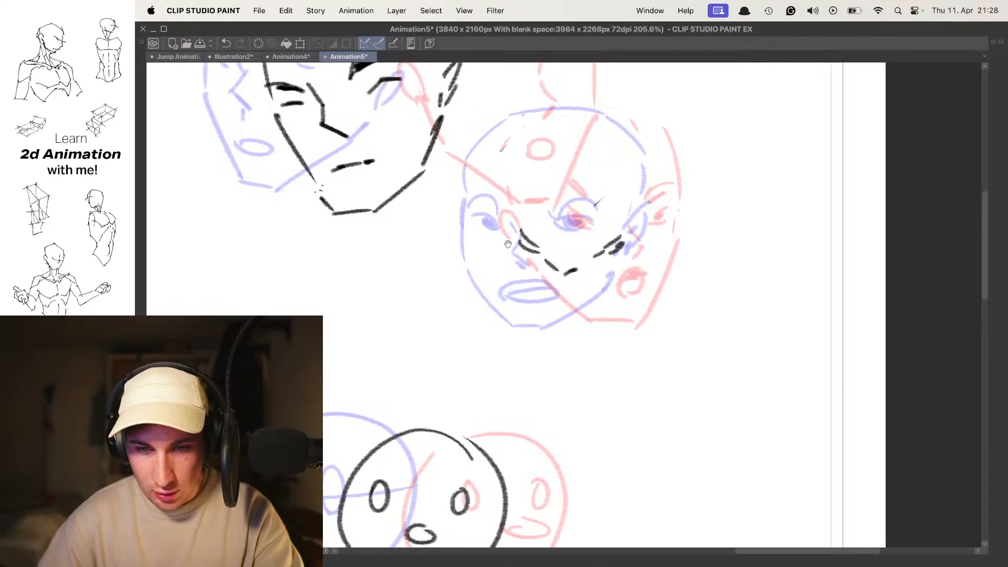
key(super+z)
drag(492, 216, 507, 253)
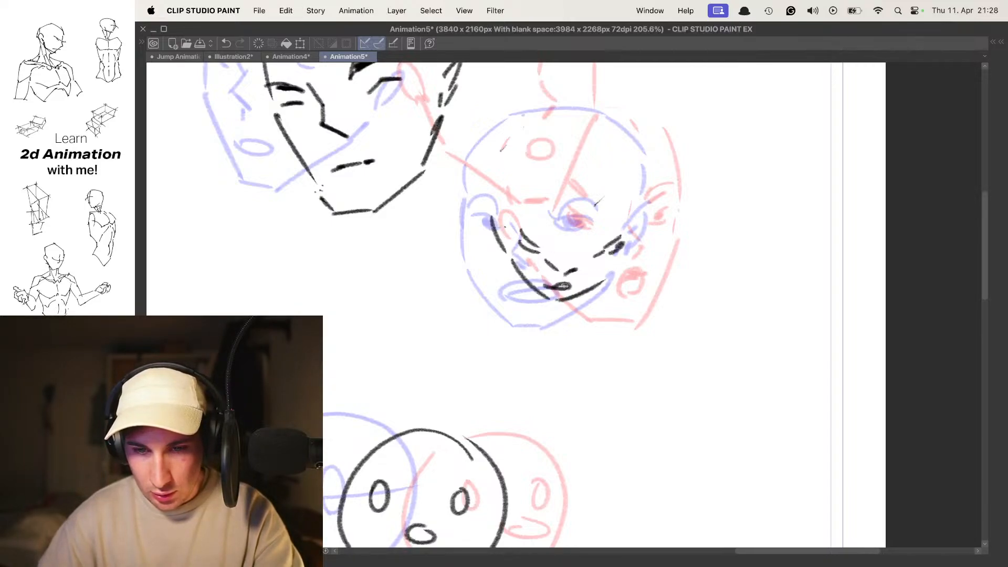
- Complete the in-between head with a large rounded skull outline and play back the animation
scroll(606, 217, down, 5)
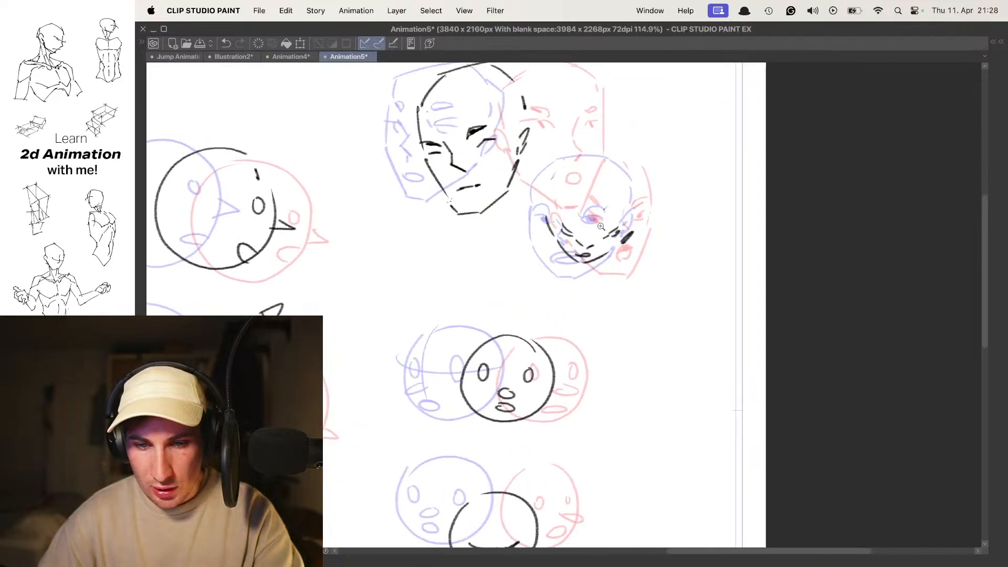
scroll(536, 220, up, 3)
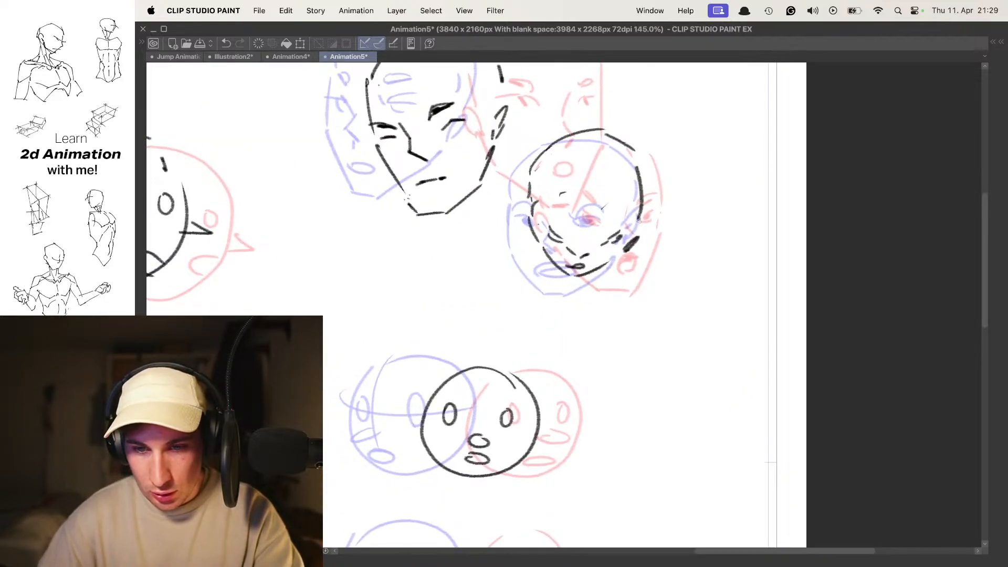
drag(641, 216, 630, 221)
key(space)
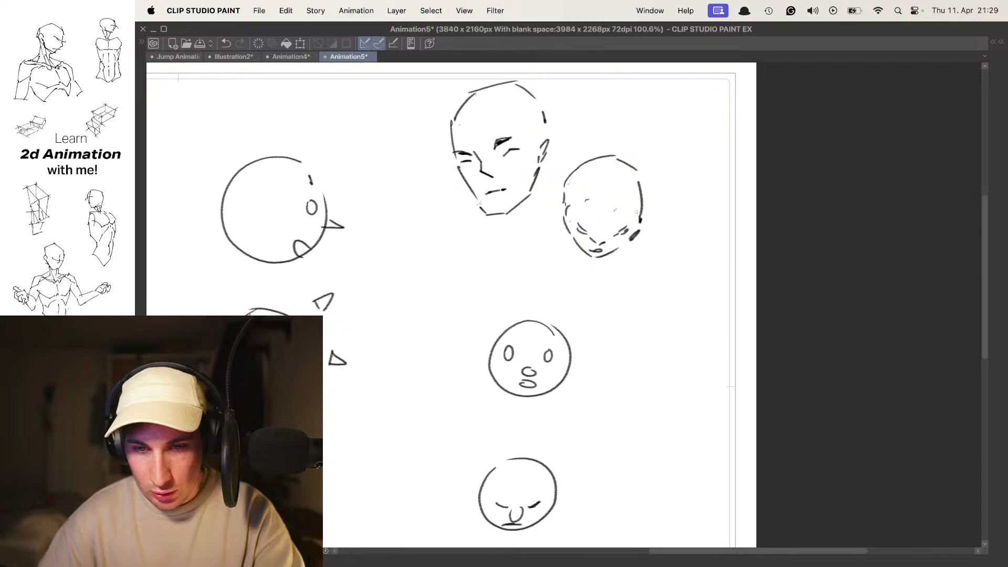
- Select only the new downward-tilted in-between head and move it down slightly
mouse_move(548, 152)
mouse_down()
mouse_move(596, 288)
mouse_move(549, 149)
mouse_up()
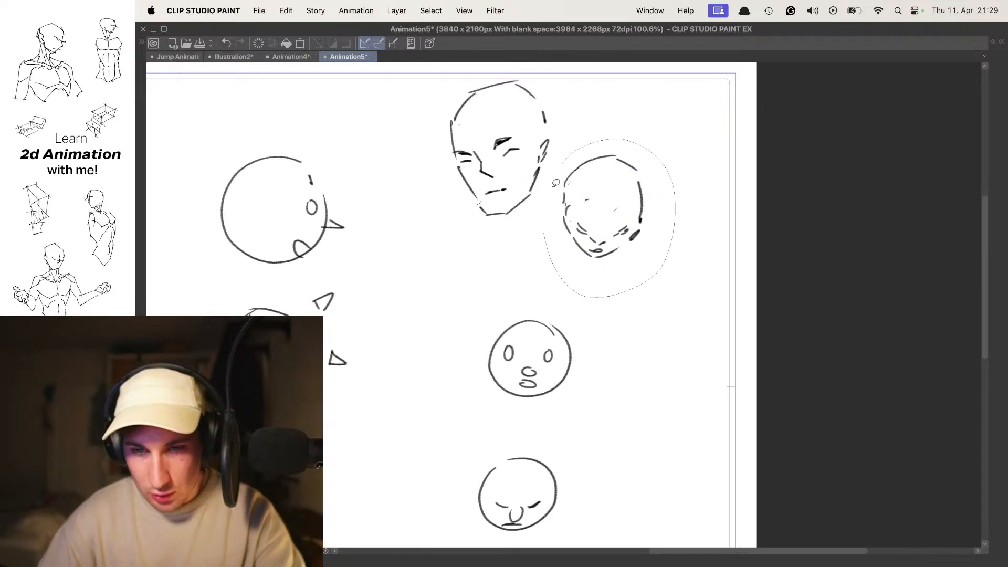
key(ctrl+t)
drag(612, 221, 612, 236)
key(Return)
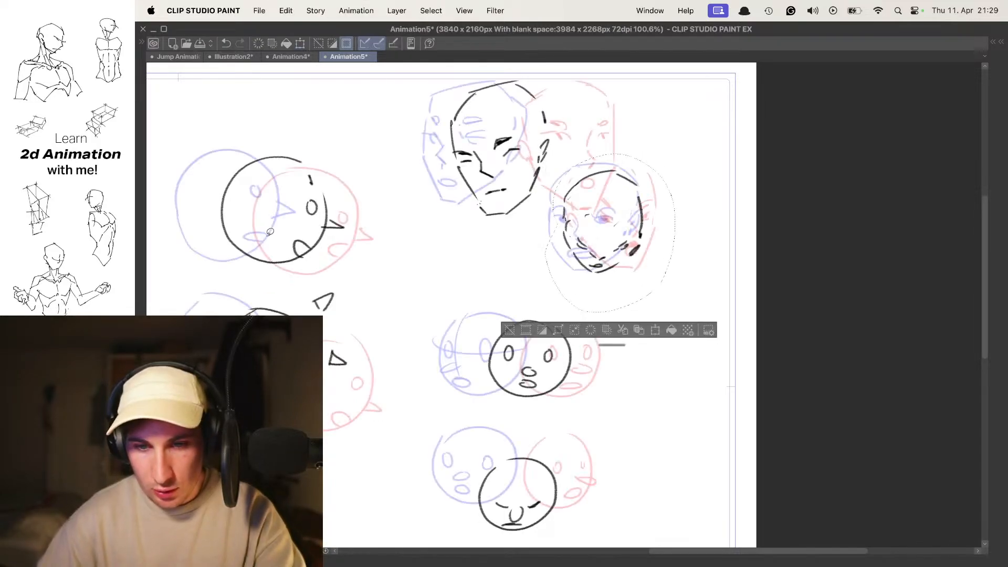
- Select the in-between head again, scale it up slightly, shift it upward and clear the selection
scroll(606, 191, up, 3)
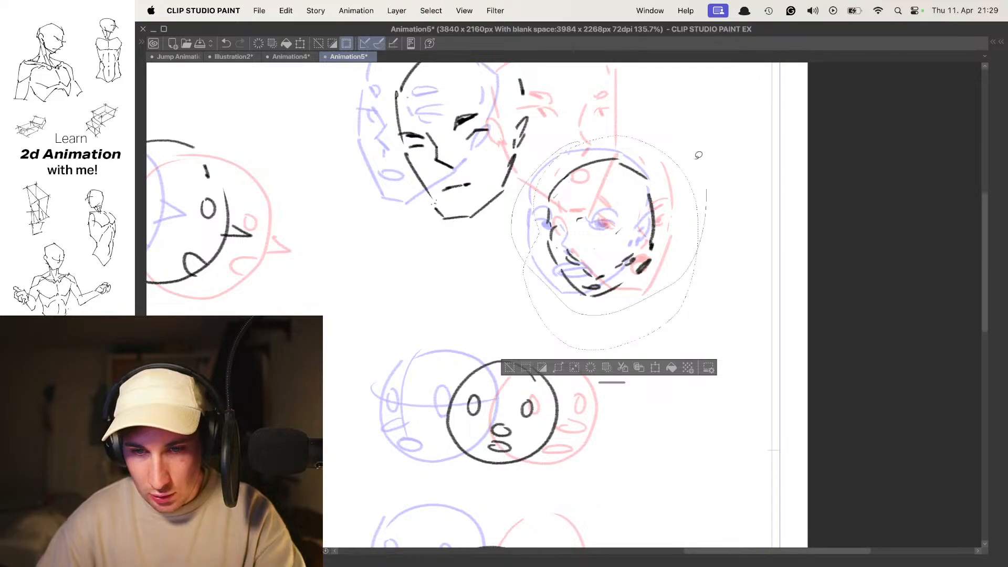
key(ctrl+t)
mouse_move(711, 119)
mouse_down()
mouse_move(725, 112)
mouse_move(719, 118)
mouse_up()
drag(645, 179, 643, 166)
key(Return)
key(super+d)
- Draw narrow ears on both sides of the downward-tilted in-between head
scroll(583, 194, up, 1)
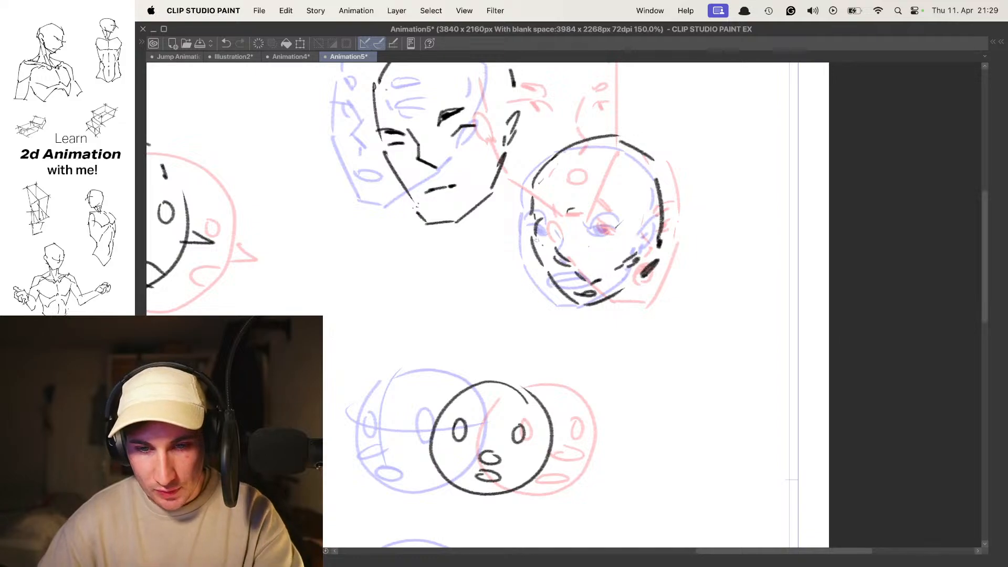
drag(662, 237, 661, 250)
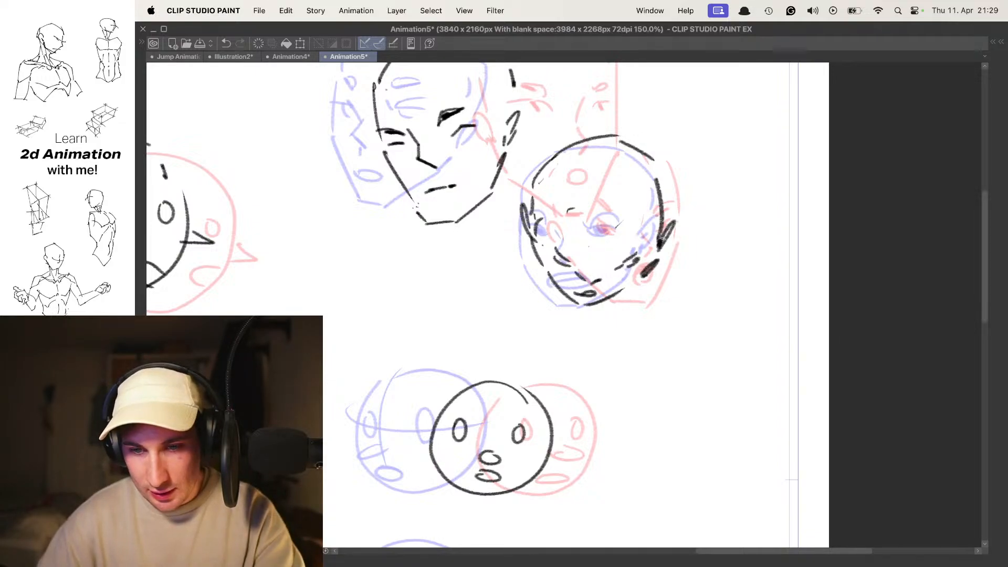
scroll(658, 218, down, 3)
scroll(636, 211, up, 3)
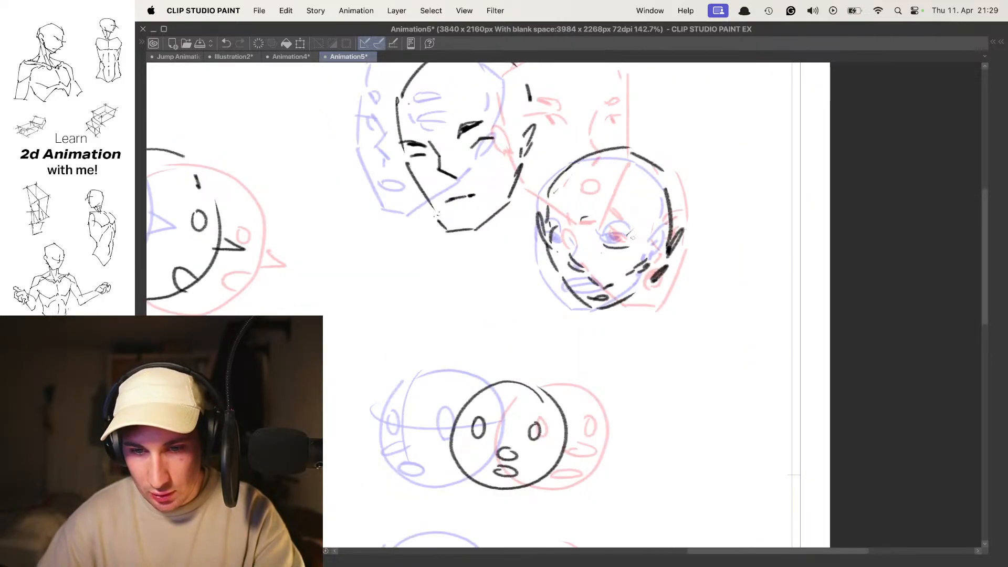
- Add bold, inward-slanting brows to both sides of the downward-tilted in-between head and turn off onion skin
scroll(603, 244, up, 3)
drag(560, 243, 580, 262)
drag(658, 263, 680, 245)
scroll(662, 252, down, 3)
key(o)
key(.)
- Step repeatedly through the frames to examine how the detailed head turn moves across the whole page
mouse_move(594, 230)
mouse_down()
mouse_move(617, 236)
mouse_move(581, 239)
mouse_up()
mouse_move(670, 246)
mouse_down()
mouse_move(692, 246)
mouse_move(698, 232)
mouse_move(603, 231)
mouse_up()
key(.)
key(.)
key(.)
key(.)
key(.)
key(.)
key(.)
key(.)
key(.)
key(.)
- Return to the in-between frame and turn on onion skin around the detailed heads
key(.)
key(.)
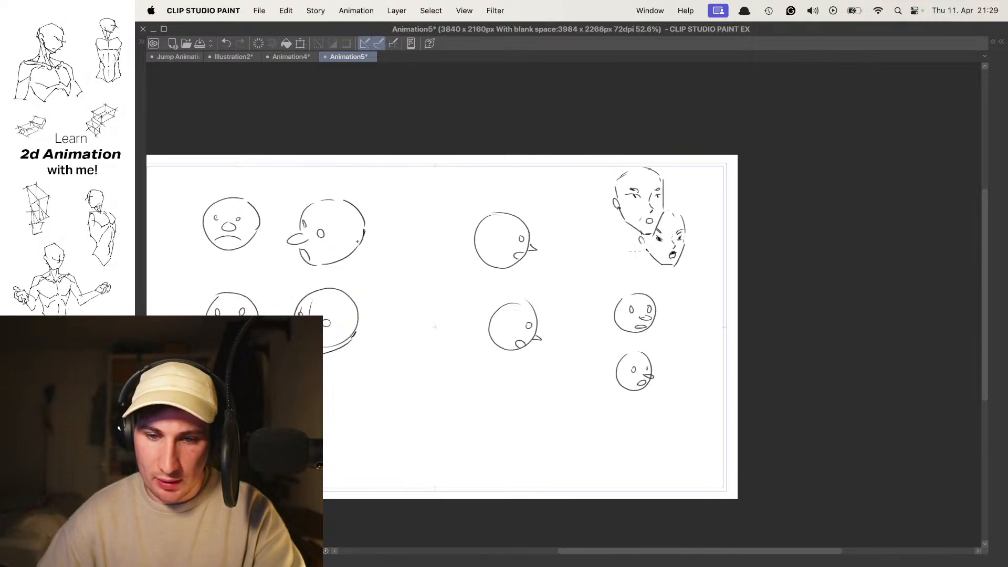
drag(672, 230, 706, 231)
key(.)
key(o)
mouse_move(654, 249)
mouse_down()
mouse_move(614, 246)
mouse_move(656, 244)
mouse_up()
key(super+t)
key(Escape)
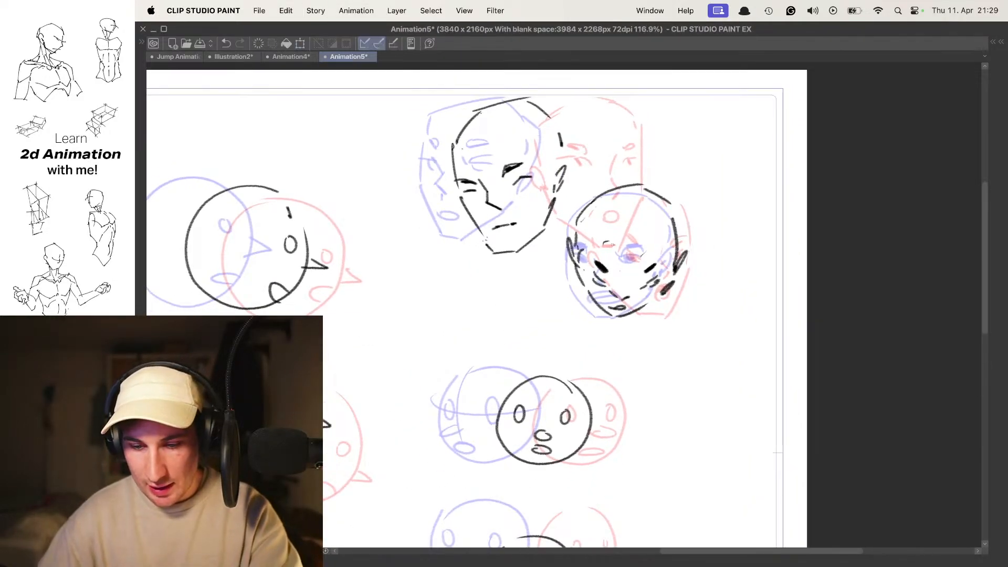
- Select the downward-tilted in-between head, move it down slightly, clear the selection and turn off onion skin
mouse_move(553, 280)
mouse_down()
mouse_move(716, 280)
mouse_move(554, 265)
mouse_up()
key(super+t)
drag(659, 243, 660, 266)
key(Return)
key(super+d)
key(o)
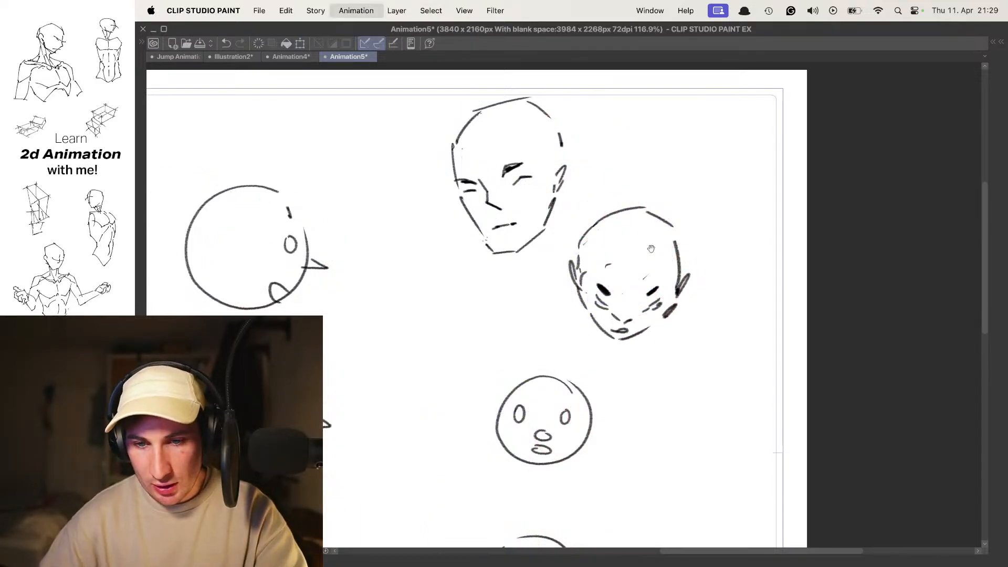
- Step through the frames to examine the detailed head turn with the lowered in-between
key(.)
key(.)
key(.)
key(.)
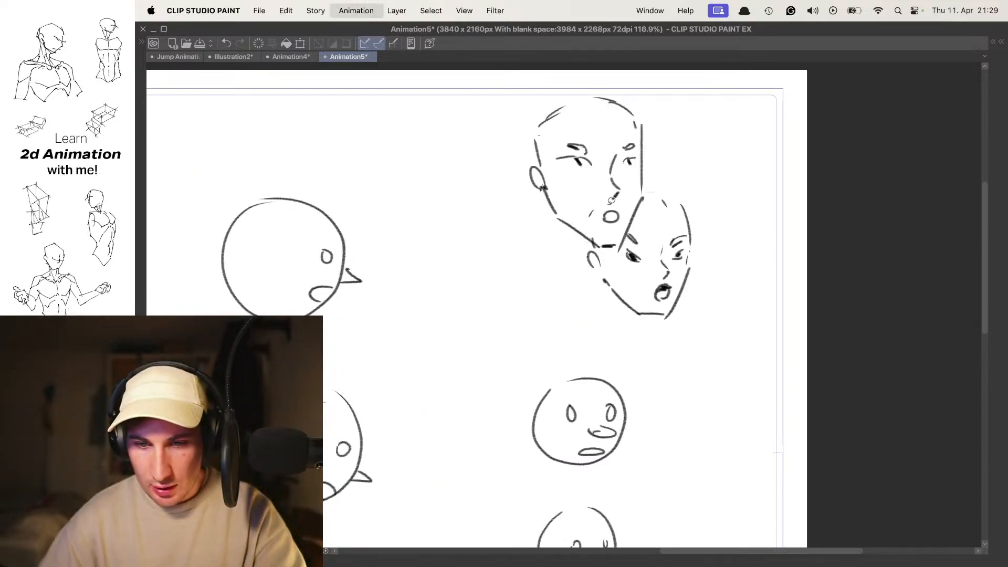
key(.)
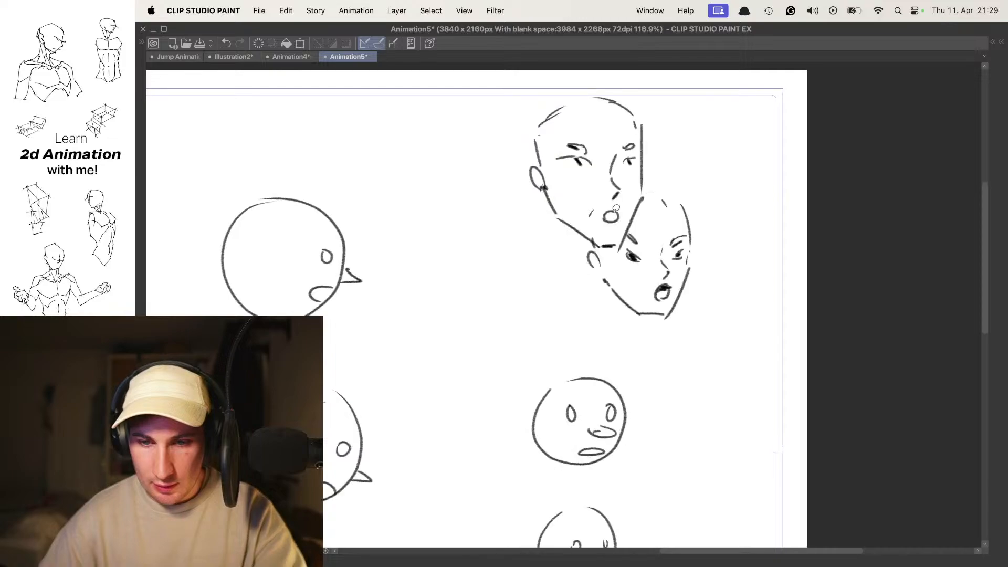
key(.)
key(.)
key(.)
key(.)
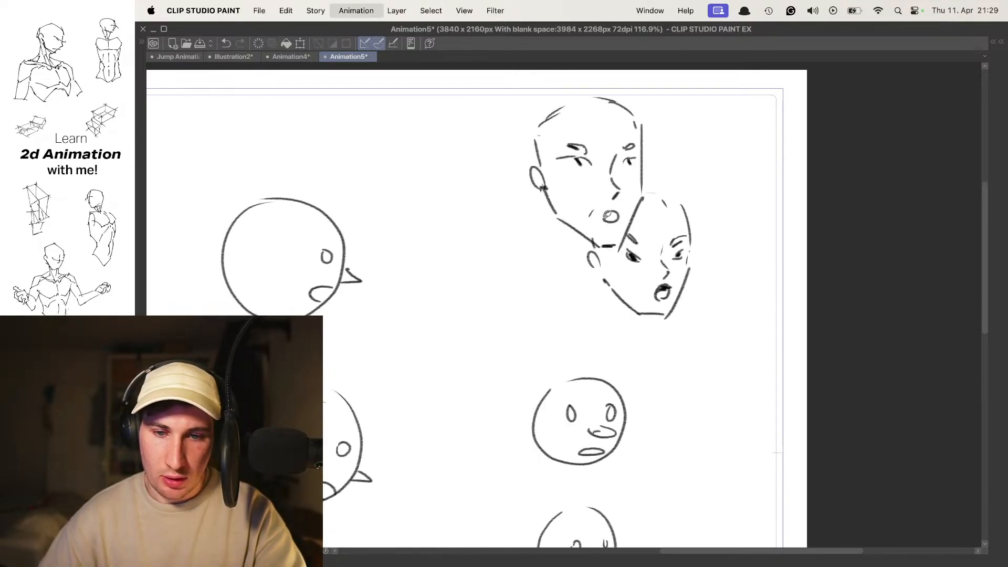
key(.)
key(.)
- Step through the frames of the simplified round-head turns with the palettes and timeline shown
key(.)
key(.)
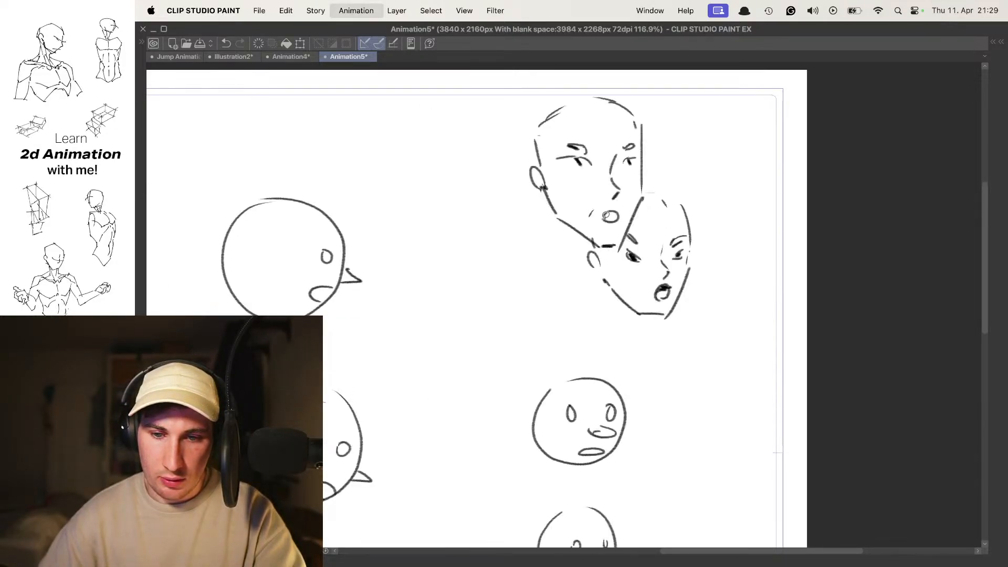
key(.)
key(.)
key(.)
key(.)
drag(578, 338, 612, 215)
key(.)
key(.)
key(Tab)
key(.)
key(.)
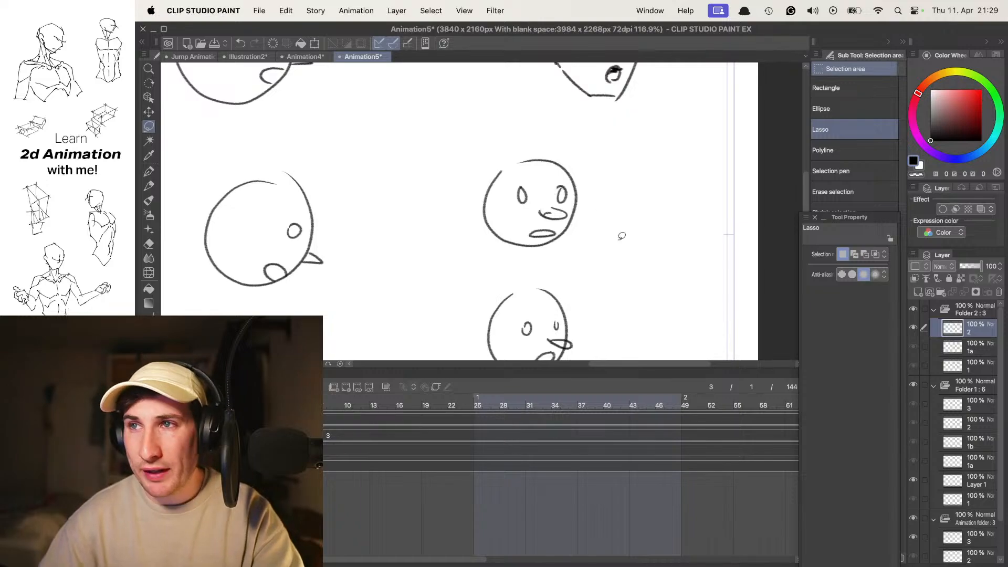
drag(612, 231, 605, 223)
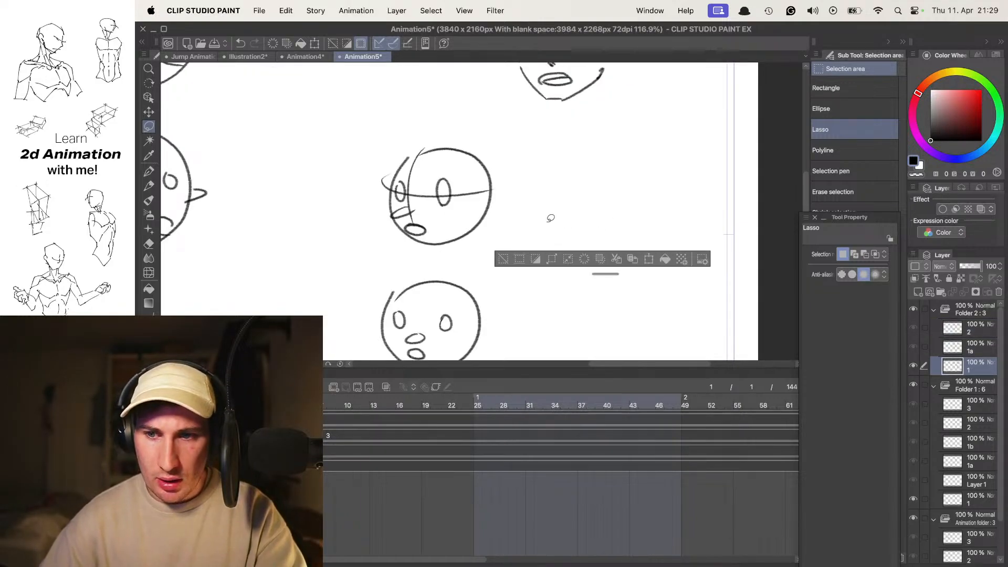
key(.)
key(.)
- Flip back and forth between the detailed key-frame heads and the dipped in-between to compare their poses
scroll(578, 217, up, 3)
key(.)
key(.)
key(.)
key(.)
key(.)
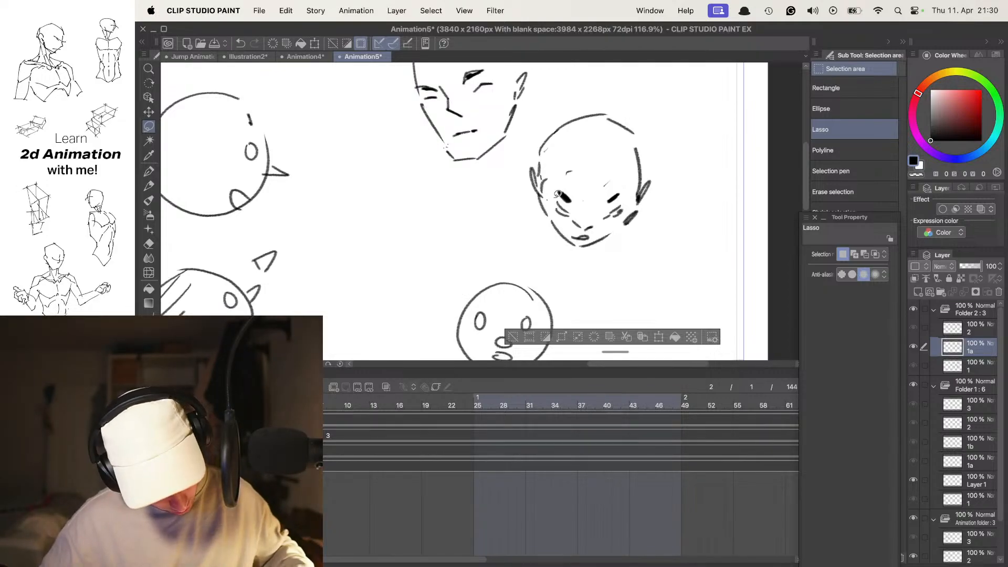
key(Left)
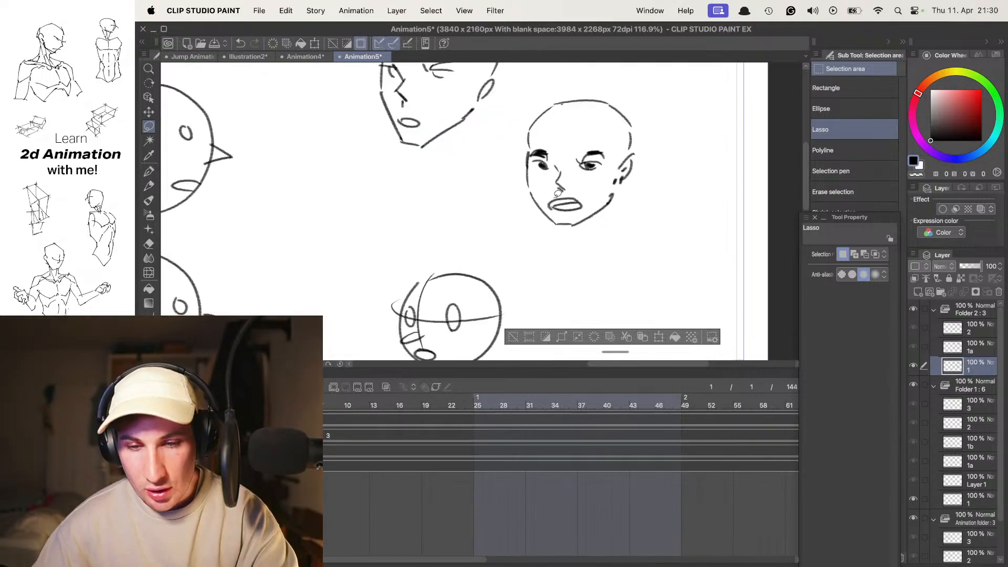
key(Right)
key(Right)
key(Left)
key(Left)
key(Right)
key(Right)
key(Left)
key(Left)
key(Right)
key(Right)
key(Left)
key(Left)
key(Right)
- Hide the palettes and flip through the frames to examine the angular, detailed and round head turns together
key(Tab)
key(Left)
key(Right)
key(Right)
key(Left)
key(Right)
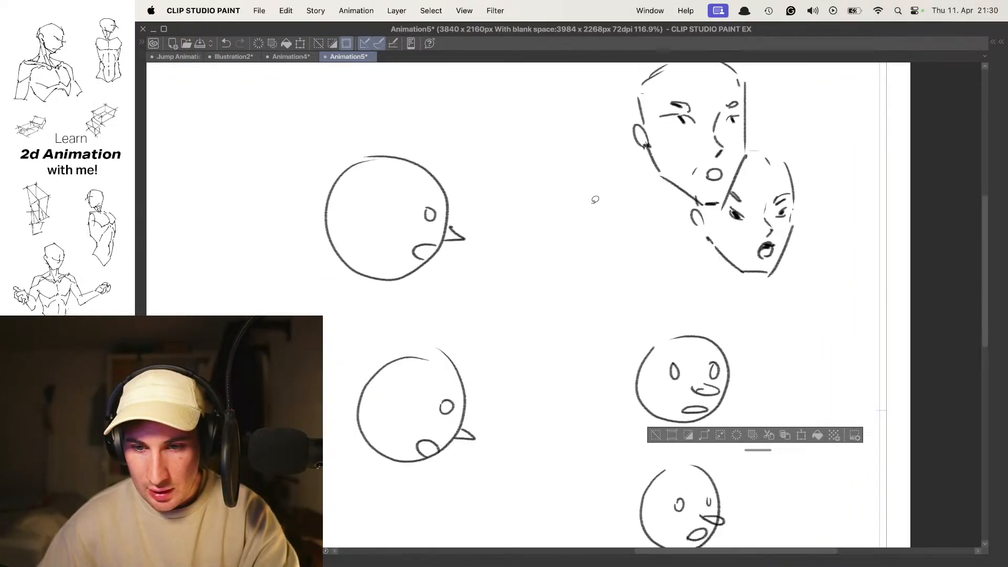
key(Left)
key(Left)
key(Right)
key(Left)
key(Right)
key(Right)
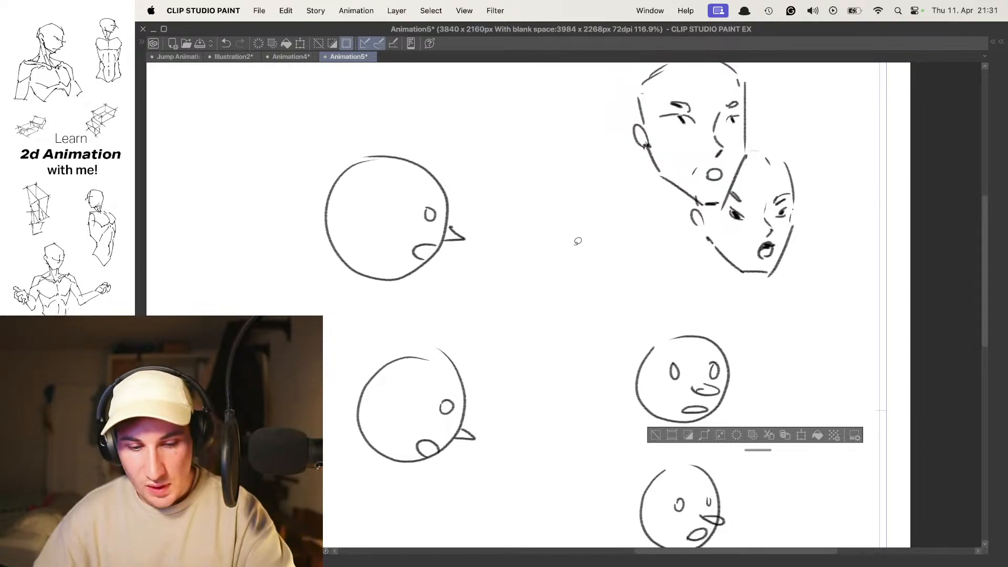
- Flip through the frames close up to examine the arc of the angular and detailed heads
scroll(578, 241, down, 8)
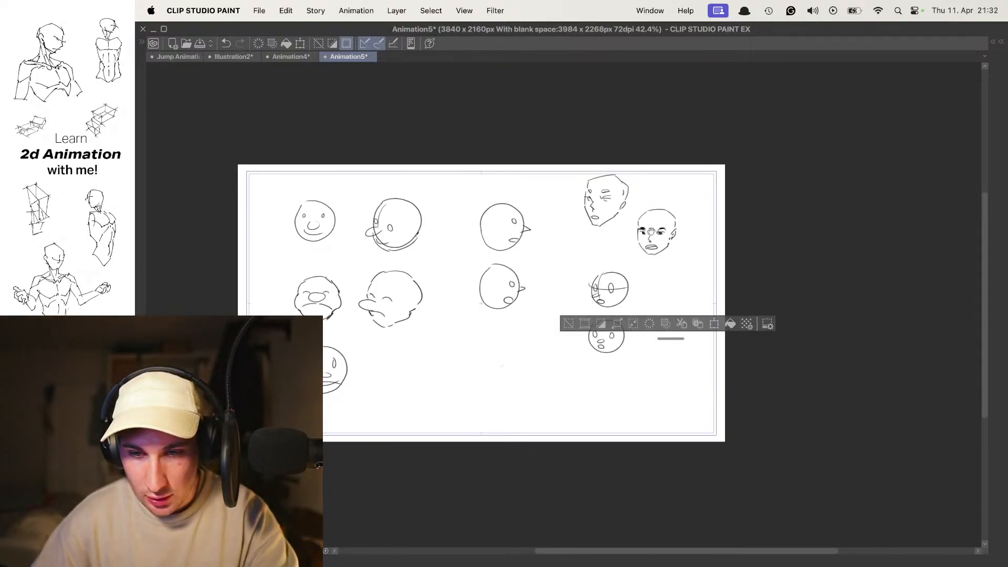
scroll(654, 231, up, 8)
key(Right)
key(Right)
key(Left)
key(Left)
key(Right)
key(Right)
key(Left)
key(Left)
key(Right)
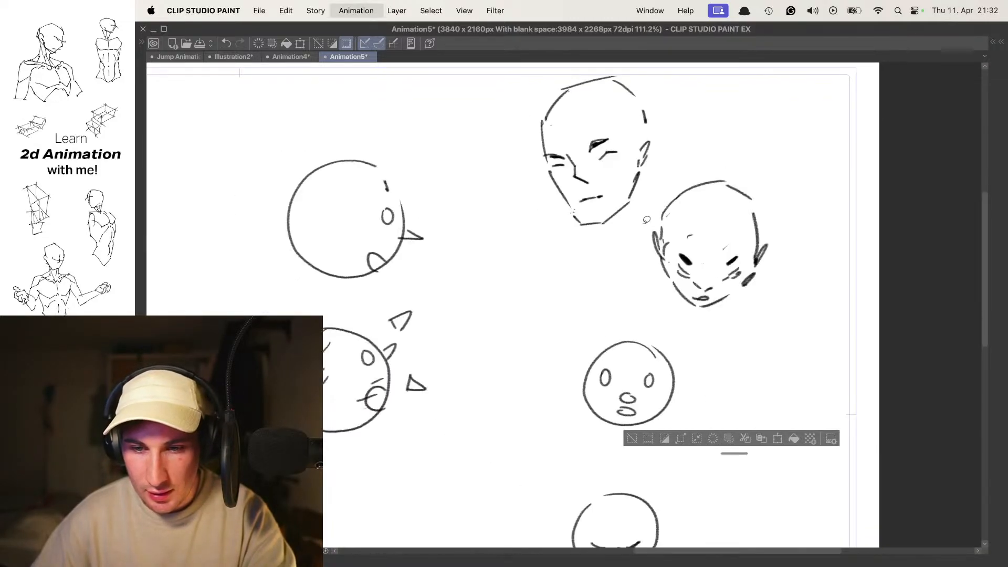
key(Left)
key(Right)
key(Right)
- Step through the frames with the whole page of head turns in view
drag(520, 324, 594, 264)
scroll(591, 265, down, 5)
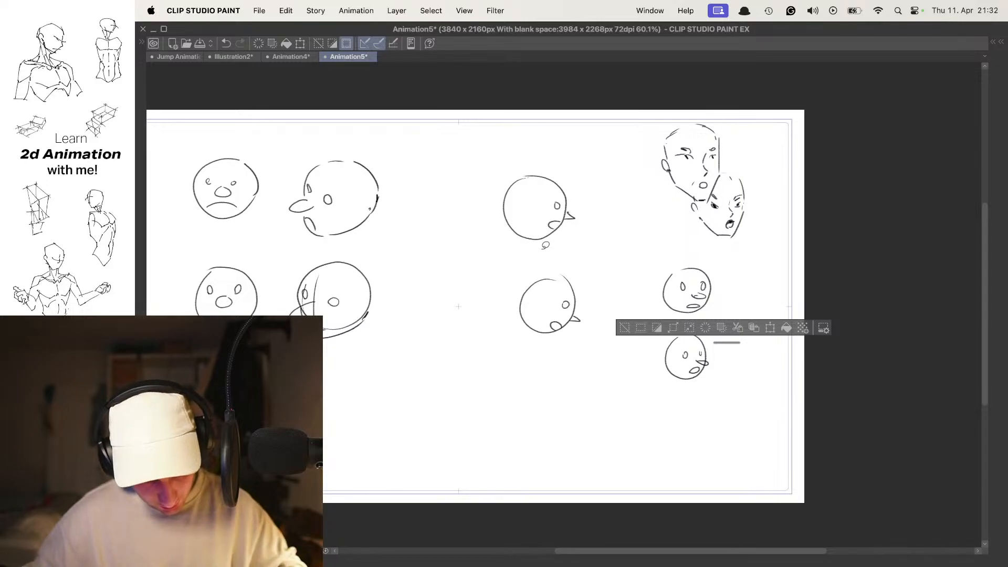
drag(508, 349, 599, 279)
key(Right)
key(Right)
key(Right)
- Add a new animation folder above the existing ones with a first cel in it
key(Tab)
key(Tab)
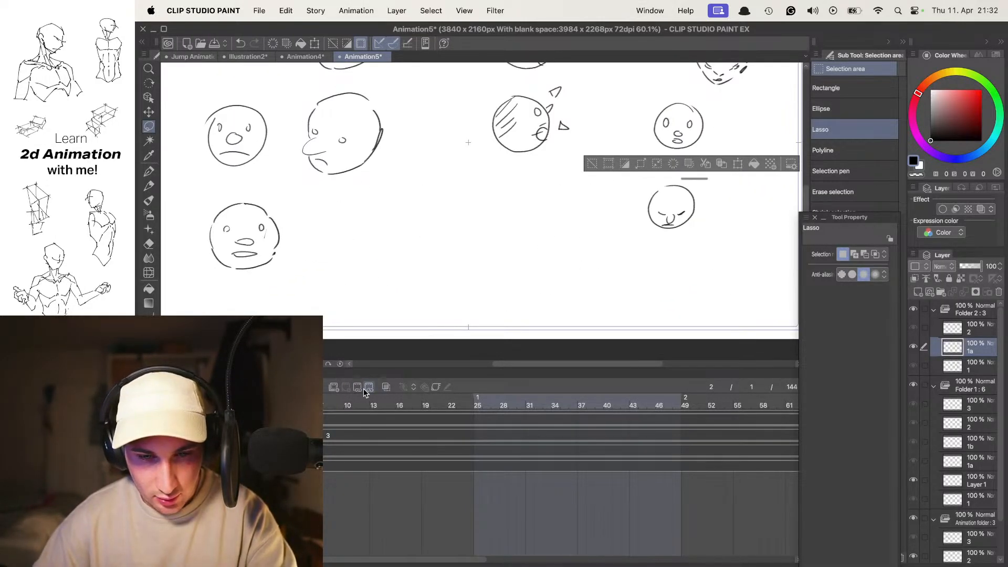
key(Right)
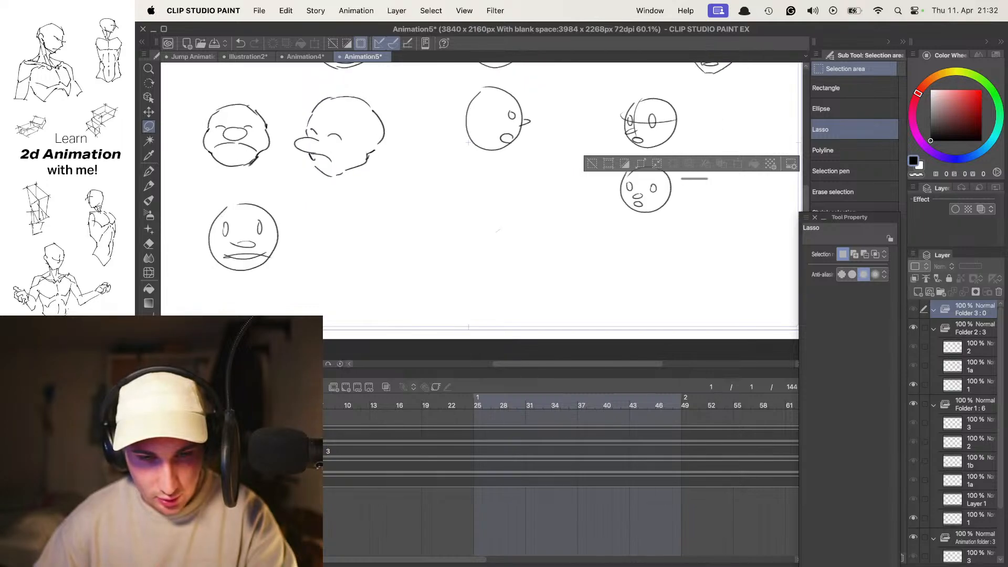
key(Tab)
scroll(541, 273, down, 3)
scroll(520, 252, up, 5)
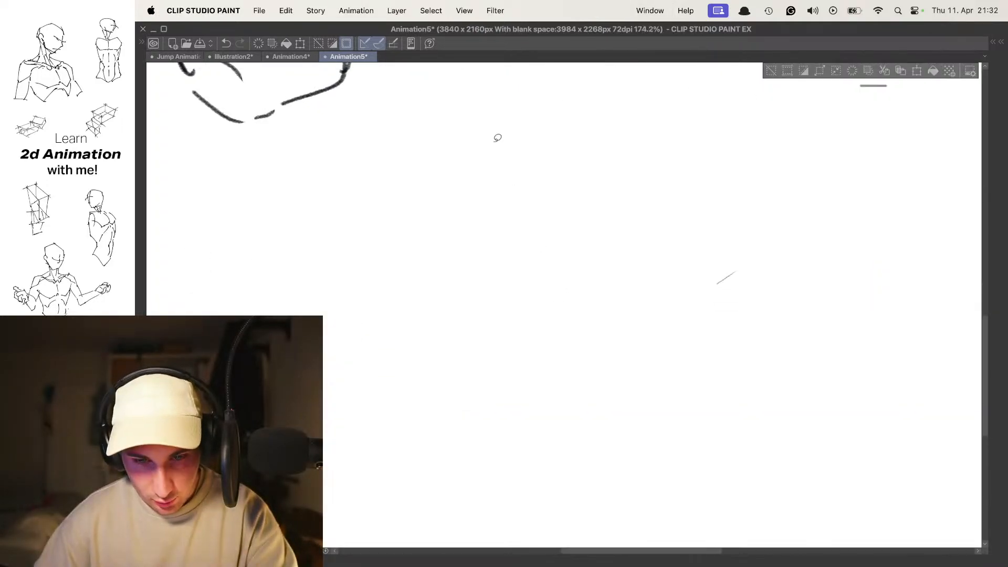
- Switch from the Mapping pen to the Mechanical pencil with black as the drawing colour
drag(525, 230, 516, 236)
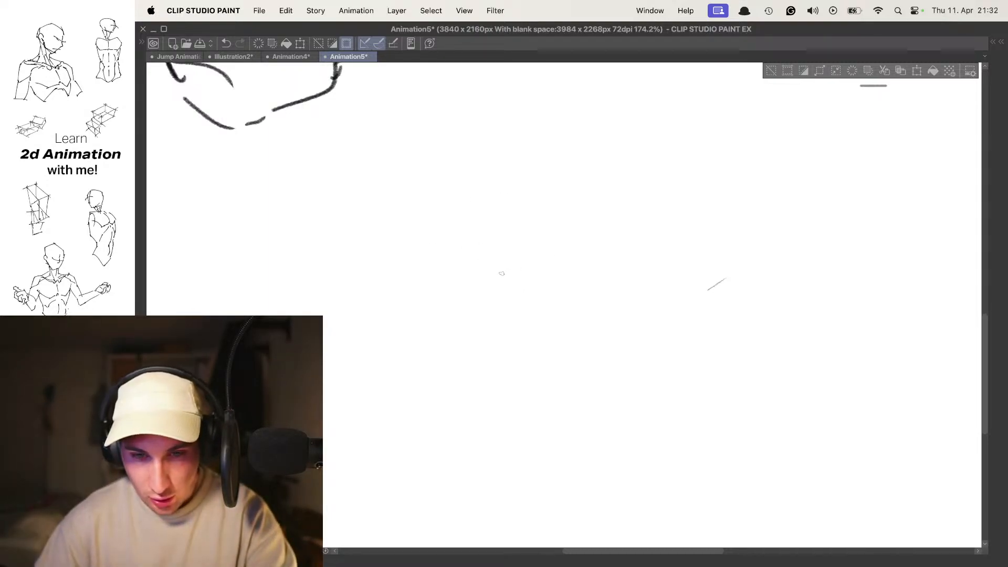
key(Tab)
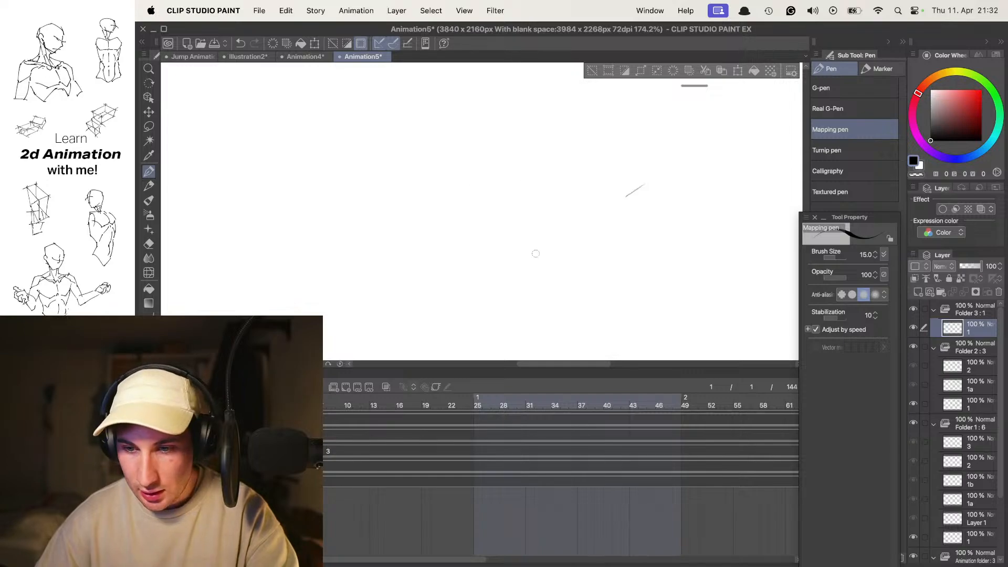
key(Tab)
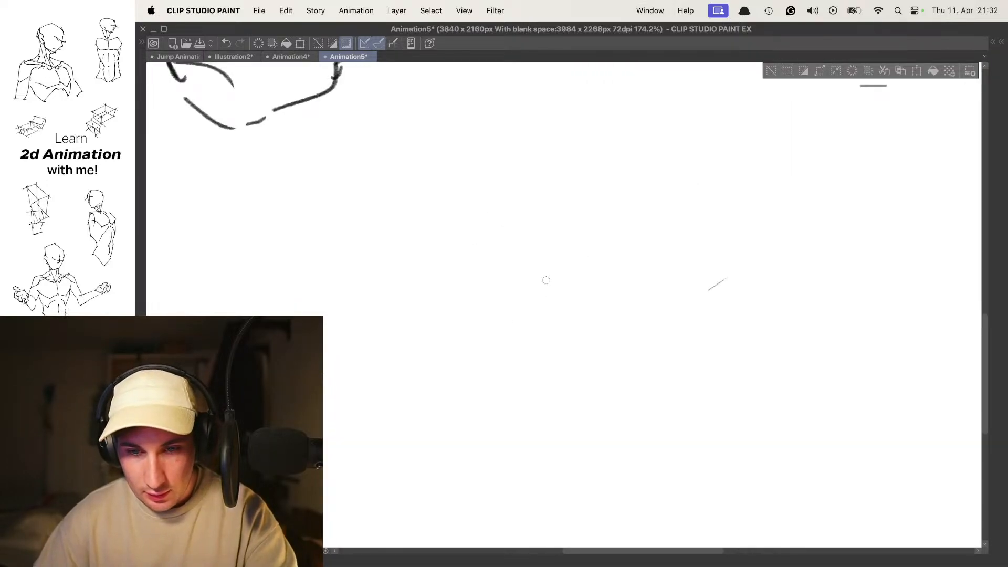
key(Tab)
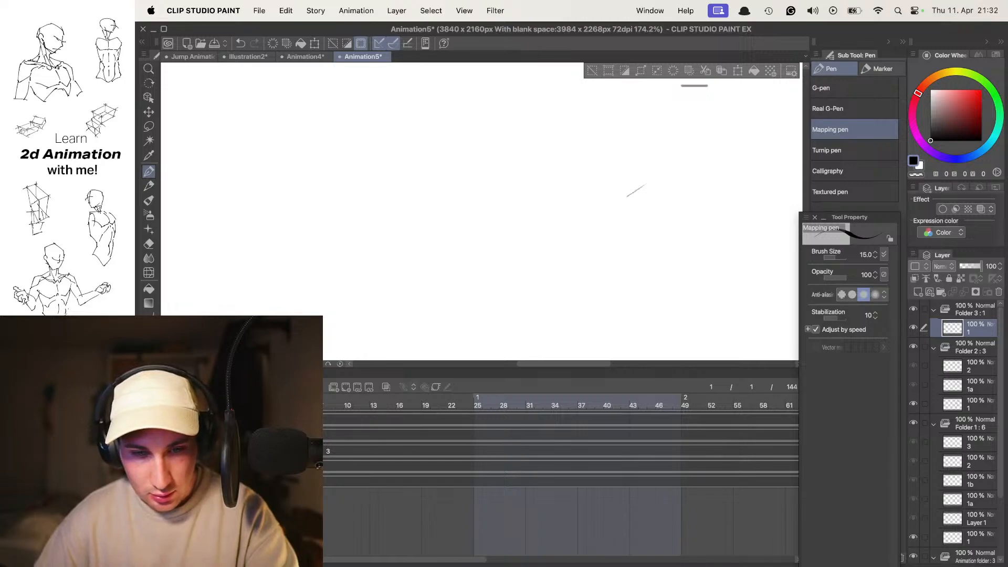
key(p)
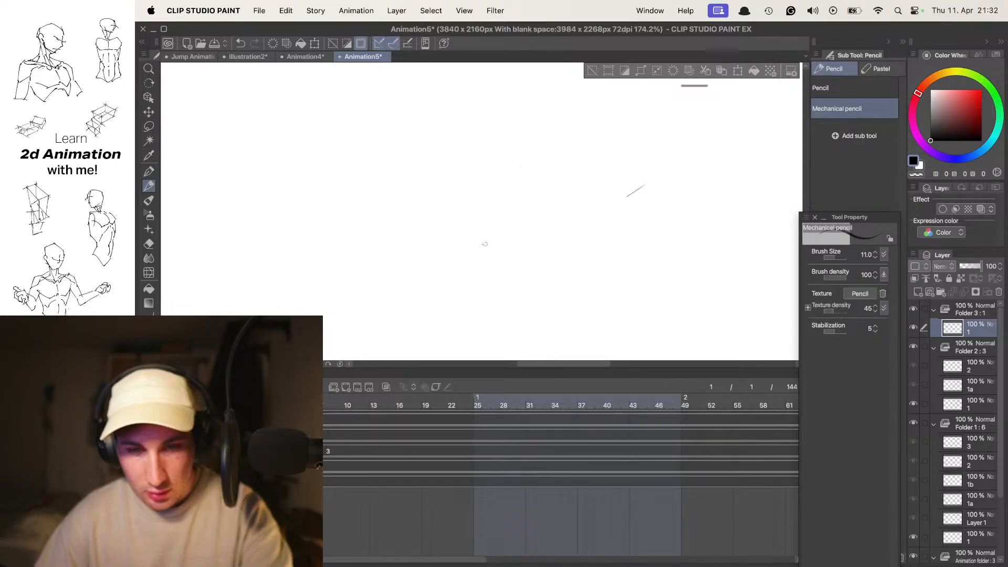
key(x)
key(x)
key(x)
key(x)
key(x)
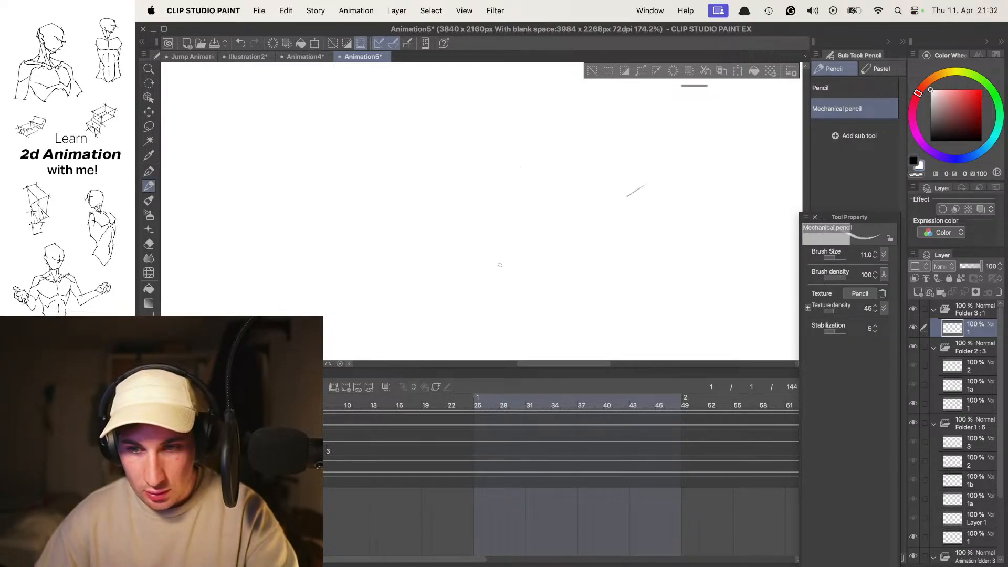
key(p)
key(p)
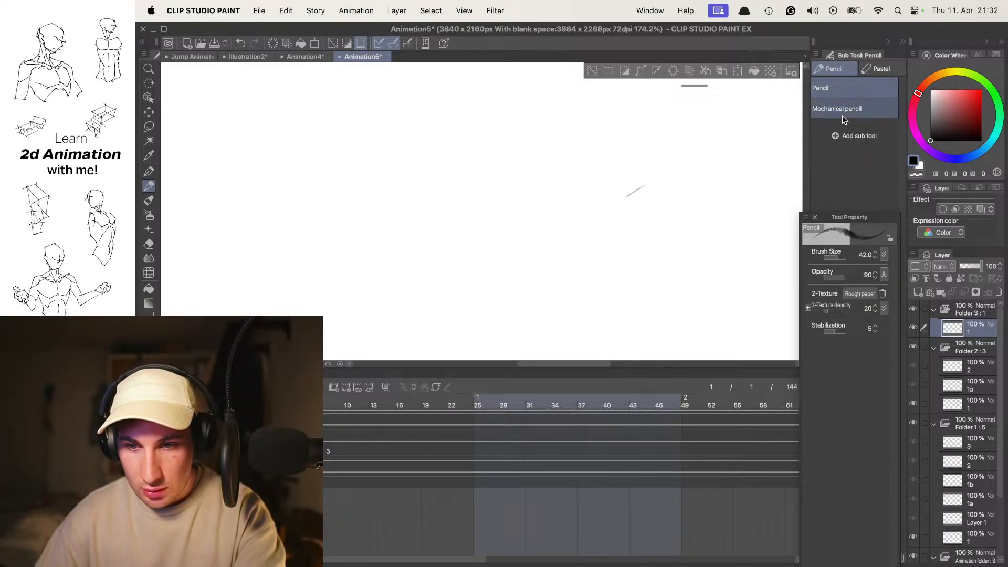
click(888, 114)
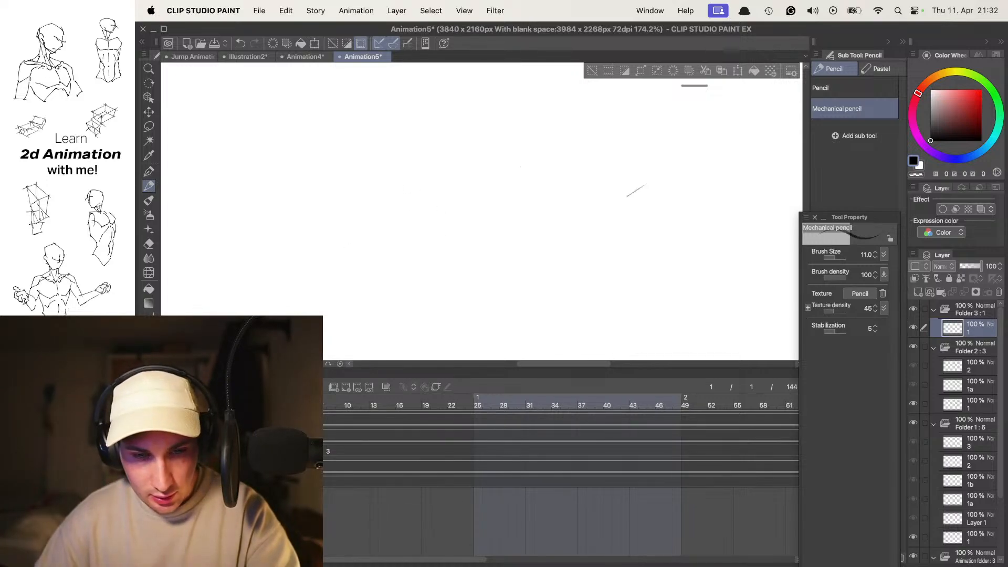
- Hide the palettes and clear the leftover selection
key(Tab)
drag(630, 198, 576, 222)
key(super+d)
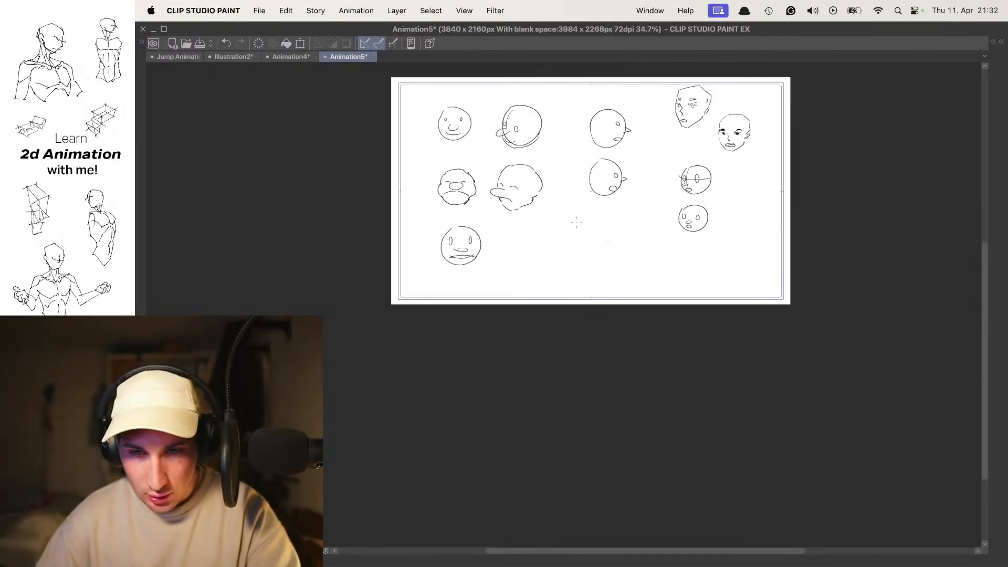
- Try several freehand strokes in the empty area below the heads and undo them
drag(520, 239, 570, 278)
key(super+z)
mouse_move(570, 214)
mouse_down()
mouse_move(598, 243)
mouse_move(555, 230)
mouse_move(535, 250)
mouse_move(548, 225)
mouse_move(530, 216)
mouse_move(500, 225)
mouse_move(501, 264)
mouse_up()
key(super+z)
mouse_move(508, 234)
mouse_down()
mouse_move(550, 347)
mouse_move(508, 237)
mouse_up()
key(super+z)
key(super+z)
- Draw a tall, narrow oval in the empty area below the heads and add a blank cel with onion skin shown
mouse_move(547, 203)
mouse_down()
mouse_move(497, 294)
mouse_move(506, 216)
mouse_up()
drag(548, 262, 530, 243)
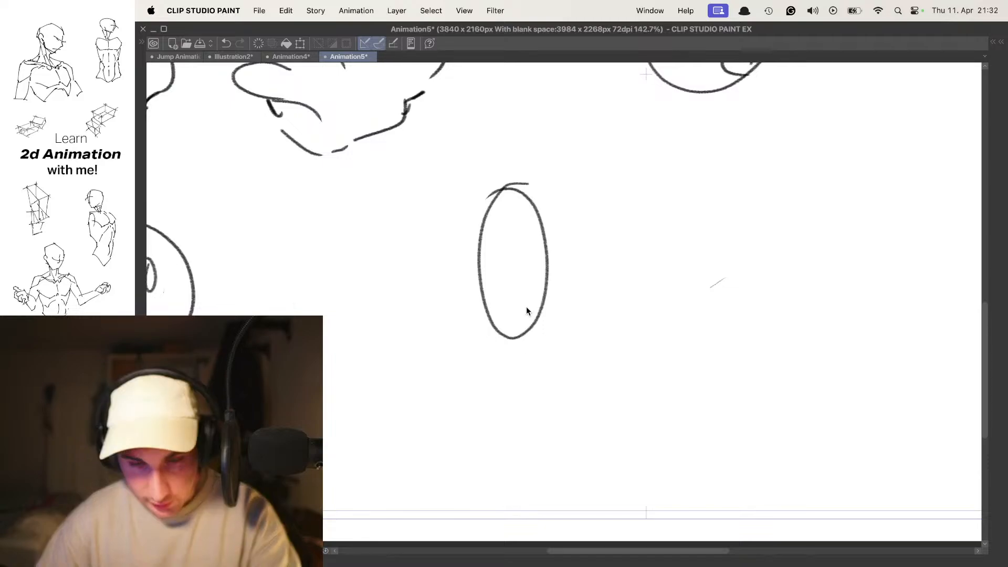
key(Tab)
key(alt+n)
key(Tab)
key(o)
drag(578, 249, 559, 253)
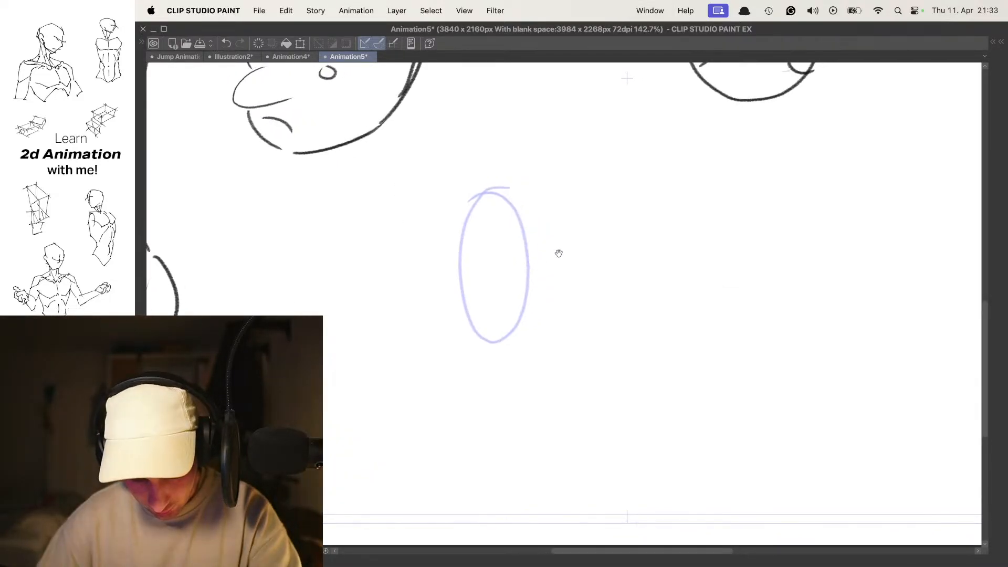
- Flip through the frames to check the oval, and bring up the last frame with onion skin shown
key(Left)
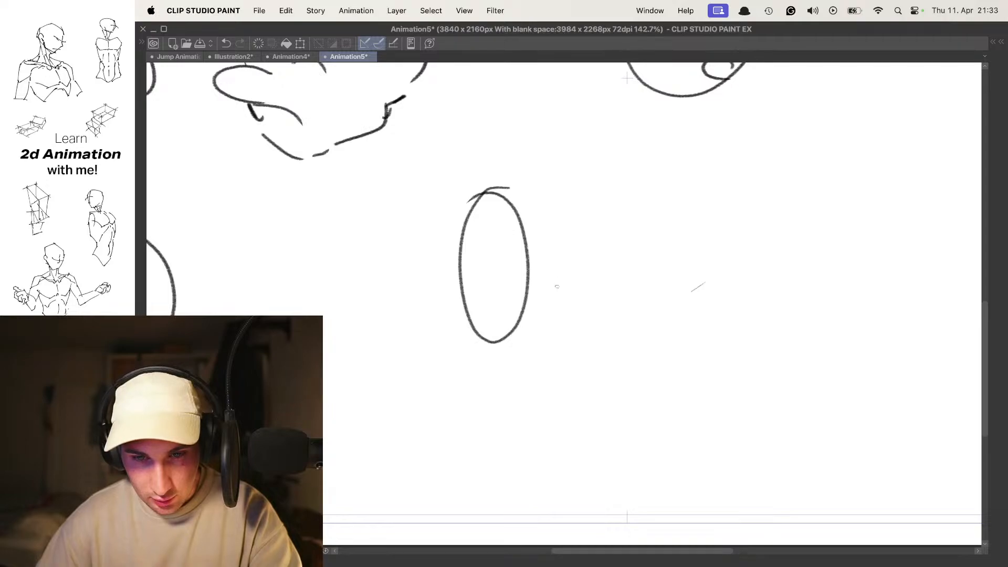
key(Right)
key(Right)
key(o)
key(Left)
key(Tab)
key(Tab)
drag(557, 306, 546, 307)
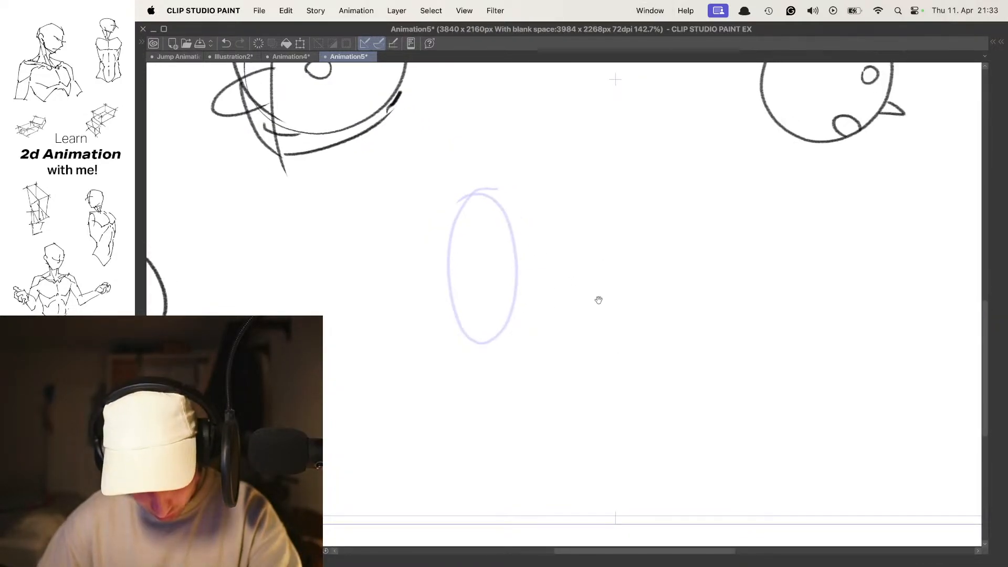
- Try a stroke beside the onion-skinned oval and undo it, then step back through the frames without onion skin
drag(592, 205, 570, 206)
key(super+z)
key(o)
key(Left)
key(Left)
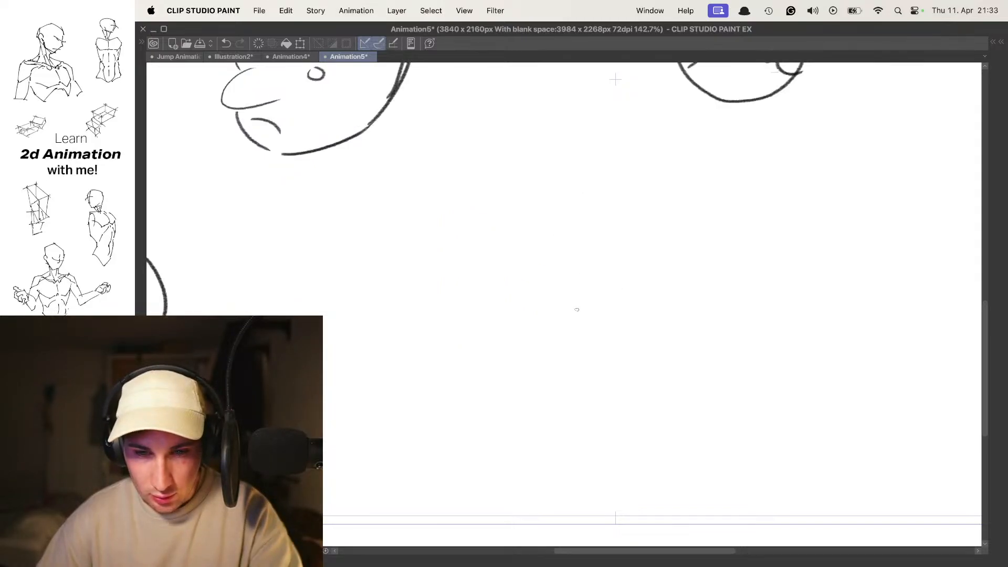
- With onion skin shown, draw an end-pose oval beside the first one and a straight in-between oval on the middle frame
key(o)
key(o)
key(Right)
key(o)
key(Tab)
key(Tab)
mouse_move(528, 219)
mouse_down()
mouse_move(551, 338)
mouse_move(540, 207)
mouse_move(514, 210)
mouse_move(535, 331)
mouse_move(508, 212)
mouse_move(573, 209)
mouse_up()
key(super+z)
key(super+z)
key(super+z)
key(super+z)
key(super+z)
drag(514, 198, 533, 198)
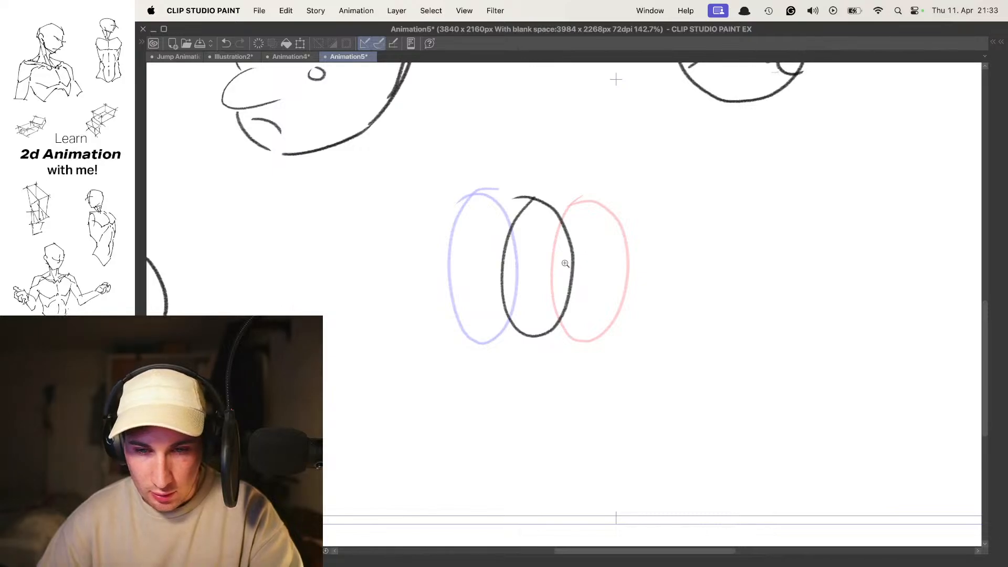
- Flip through the frames without onion skin to check the three-oval movement
drag(582, 255, 530, 256)
key(Left)
key(Right)
key(Right)
key(o)
key(Left)
key(Left)
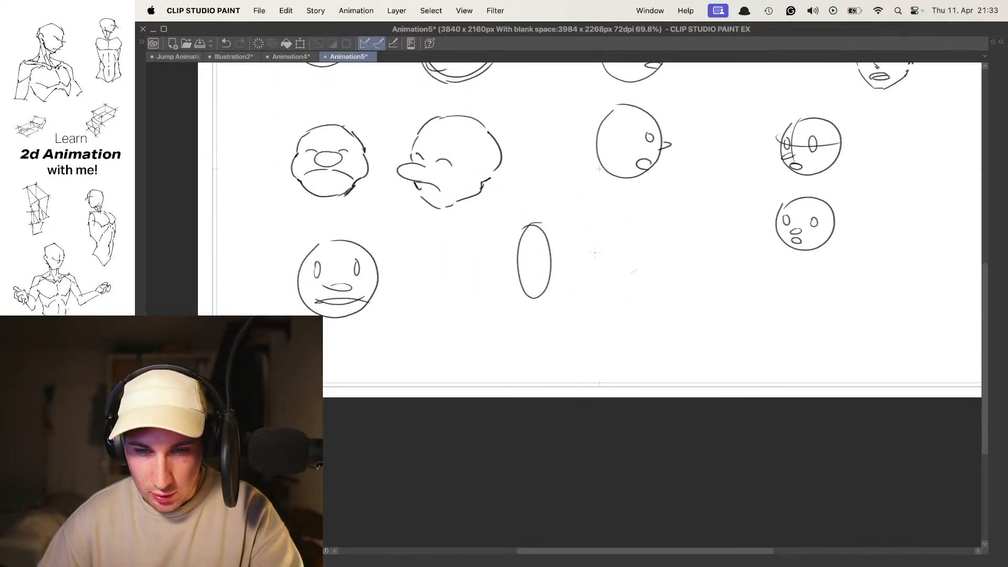
- Start a second example beside the first: draw its start oval on the first frame and a lower end oval on the last frame
key(o)
drag(578, 295, 612, 294)
drag(590, 318, 507, 281)
mouse_move(541, 231)
mouse_down()
mouse_move(562, 231)
mouse_move(544, 265)
mouse_move(523, 226)
mouse_move(534, 365)
mouse_move(530, 237)
mouse_up()
key(super+z)
key(Left)
key(Left)
drag(644, 281, 596, 286)
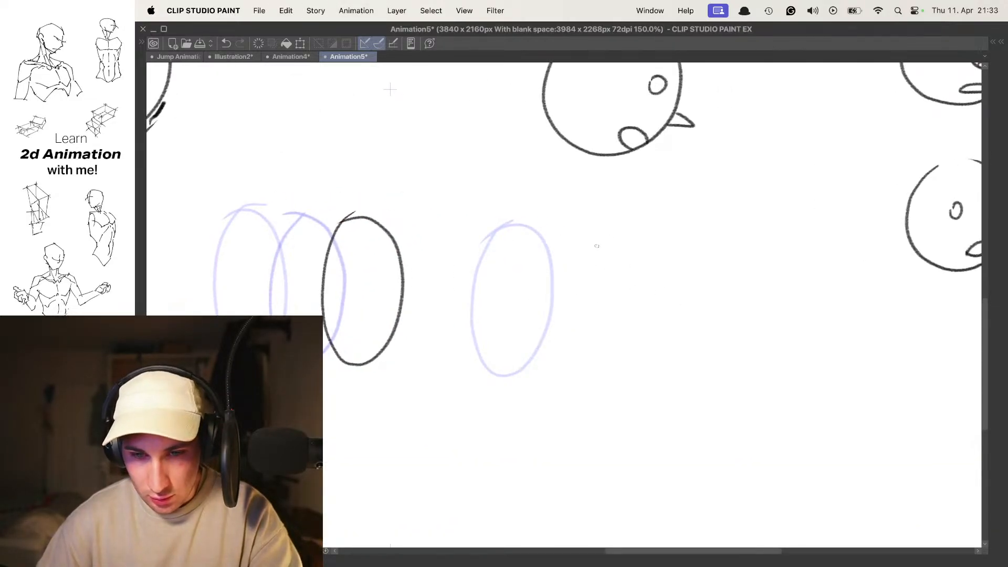
drag(596, 248, 573, 263)
- Flip between the frames without onion skin to compare the second example's start and end ovals
key(o)
key(Left)
key(Left)
key(Right)
key(Right)
key(o)
- On the middle frame, draw a tilted in-between oval leaning forward between the second example's start and end ovals
key(Left)
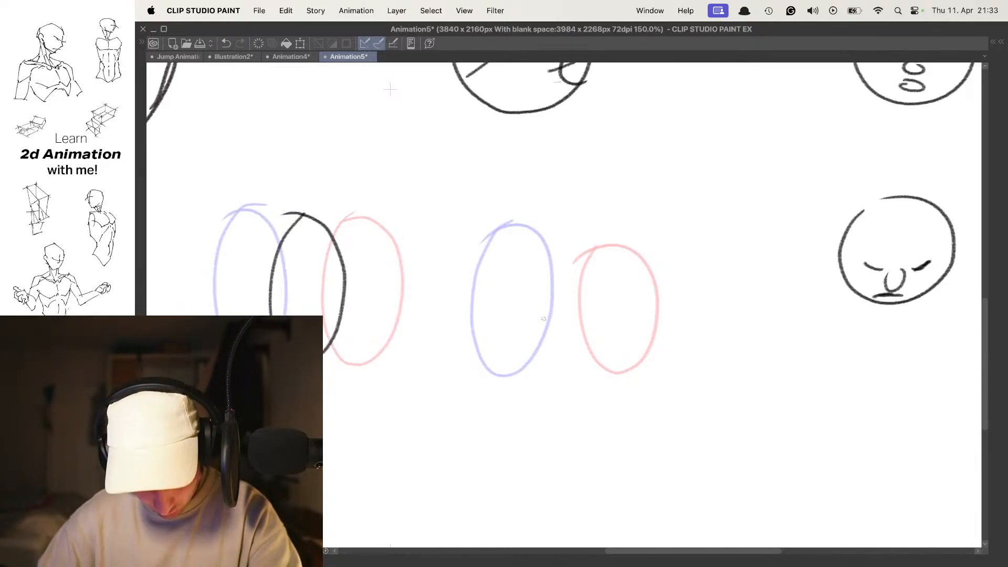
drag(491, 365, 588, 246)
key(super+z)
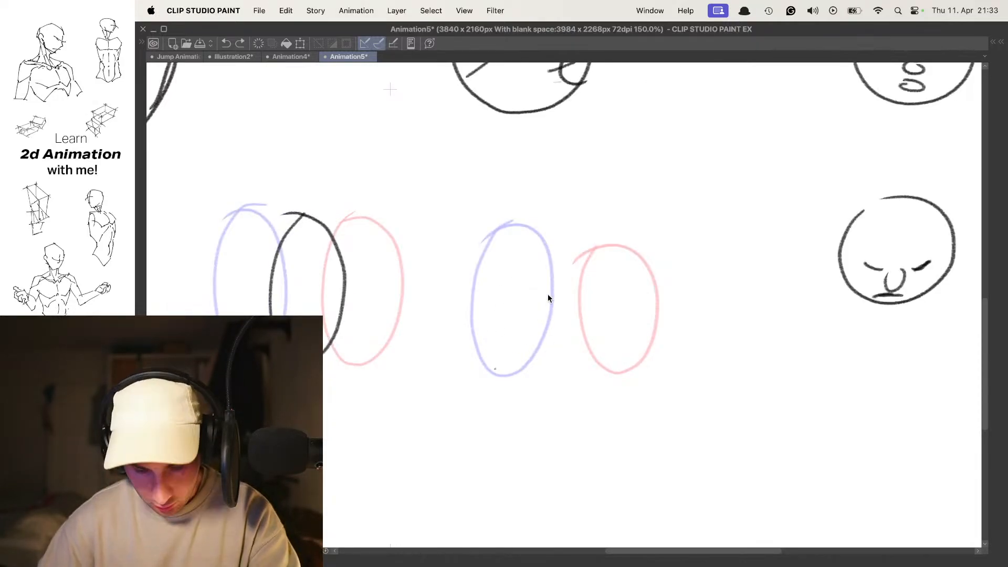
mouse_move(505, 365)
mouse_down()
mouse_move(546, 247)
mouse_move(583, 315)
mouse_up()
key(super+z)
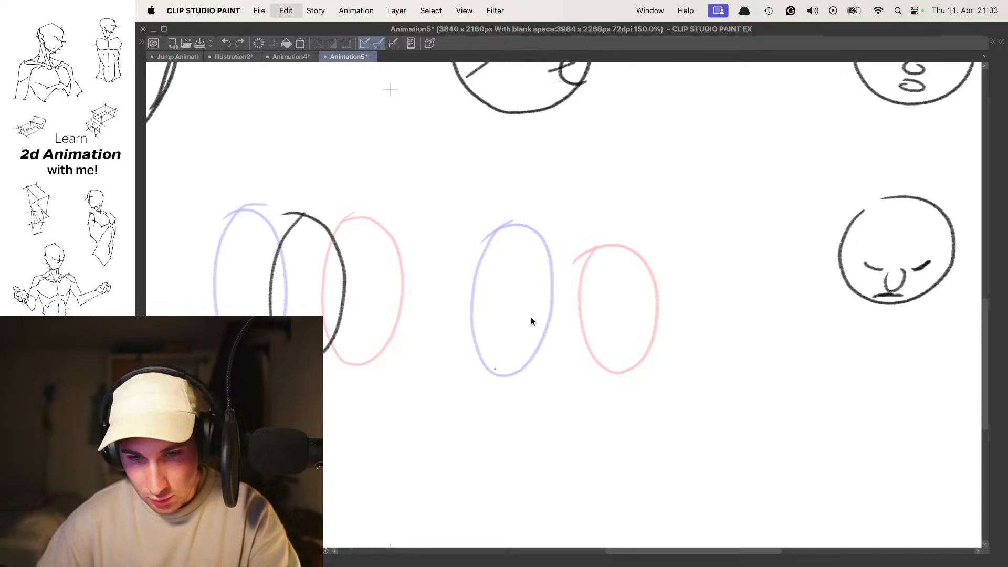
drag(564, 241, 581, 239)
key(o)
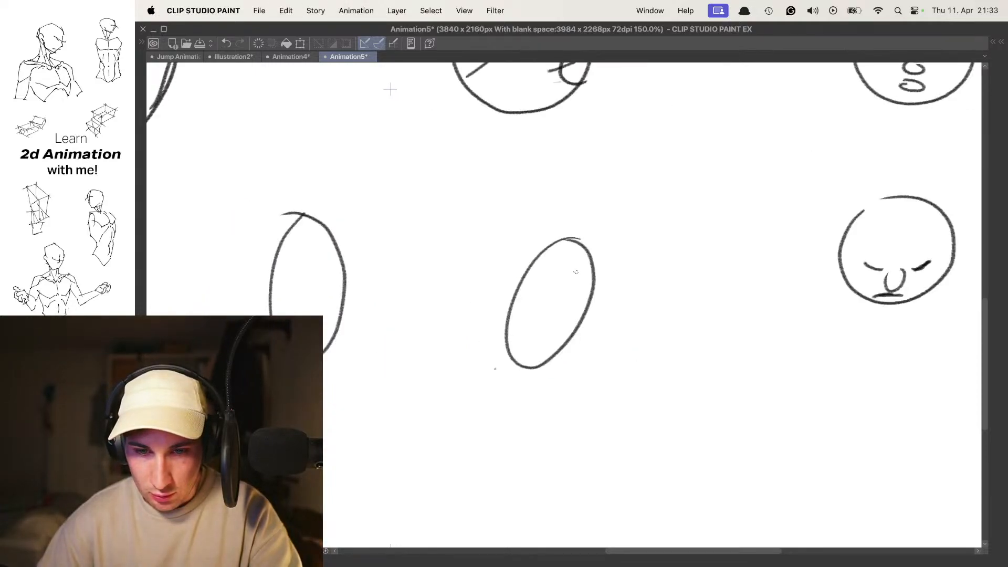
- Flip through the frames without onion skin to judge the tilted in-between against the straight one
key(Left)
key(Right)
key(Right)
key(Left)
key(Left)
key(Right)
key(Right)
key(Left)
key(Right)
- Show the onion skin and step through the frames to compare both oval examples side by side
key(o)
drag(554, 268, 526, 273)
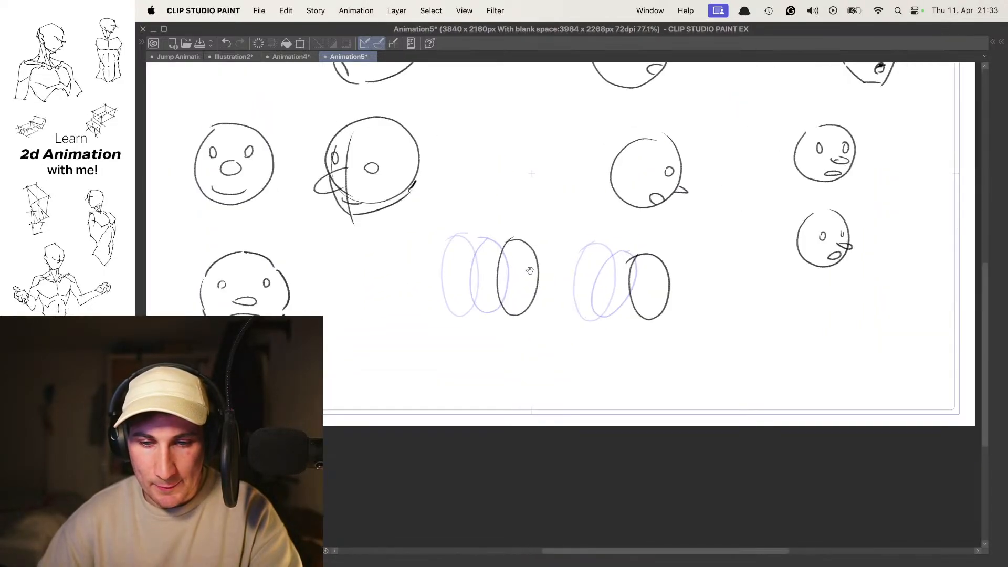
key(Left)
key(Left)
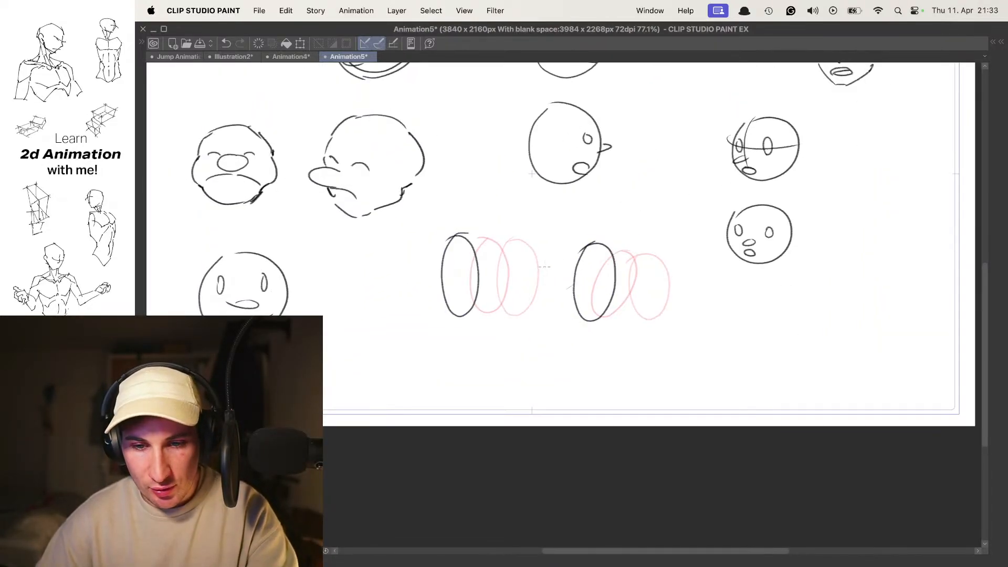
key(Right)
key(Right)
key(Left)
key(Left)
key(Right)
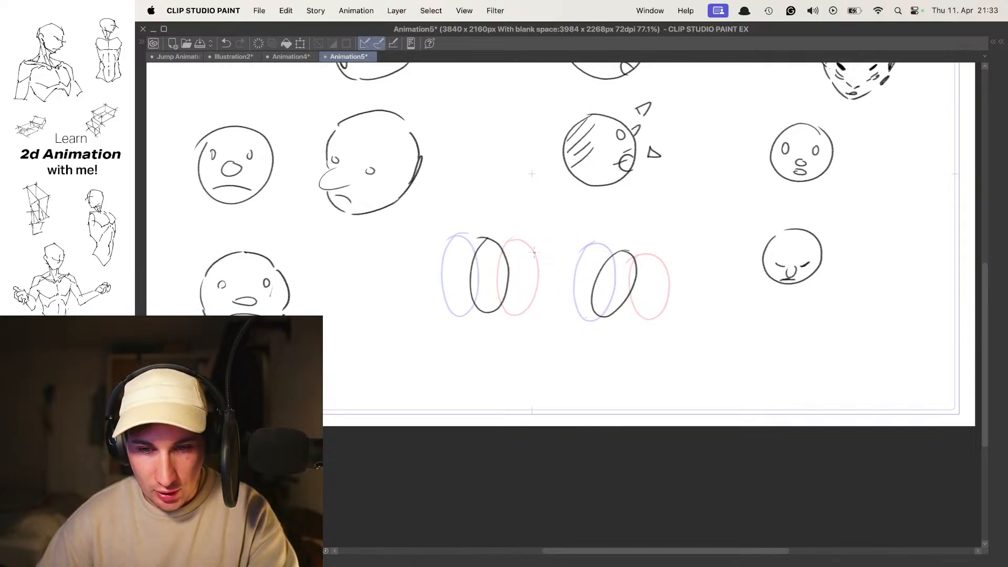
scroll(617, 241, up, 2)
mouse_move(607, 243)
mouse_down()
mouse_move(522, 288)
mouse_move(597, 251)
mouse_up()
key(Right)
key(Left)
- Annotate the tilted in-between with a forward arrow above it, an arrow inside it and a circle around its base
drag(518, 232, 561, 243)
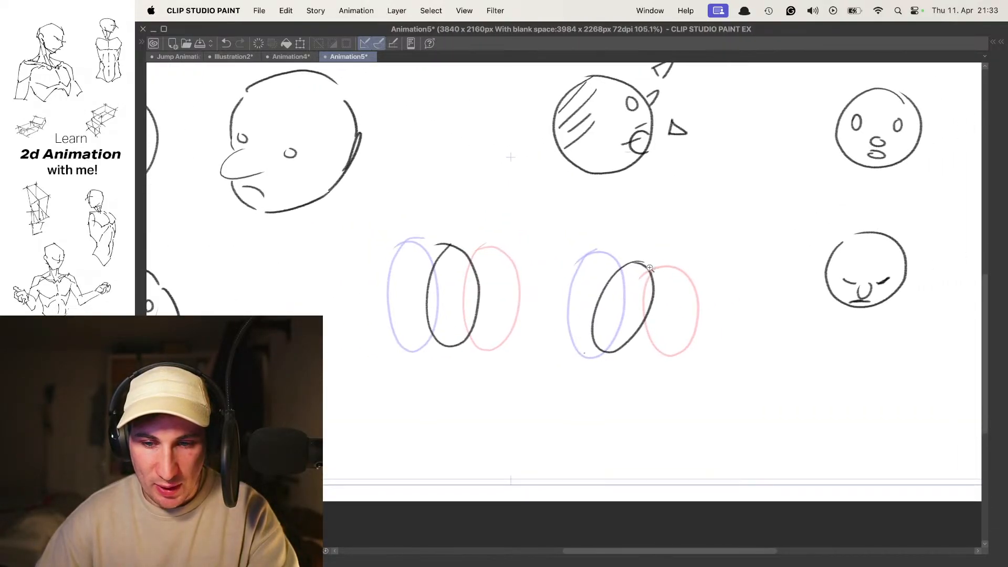
scroll(676, 285, up, 3)
drag(628, 336, 622, 275)
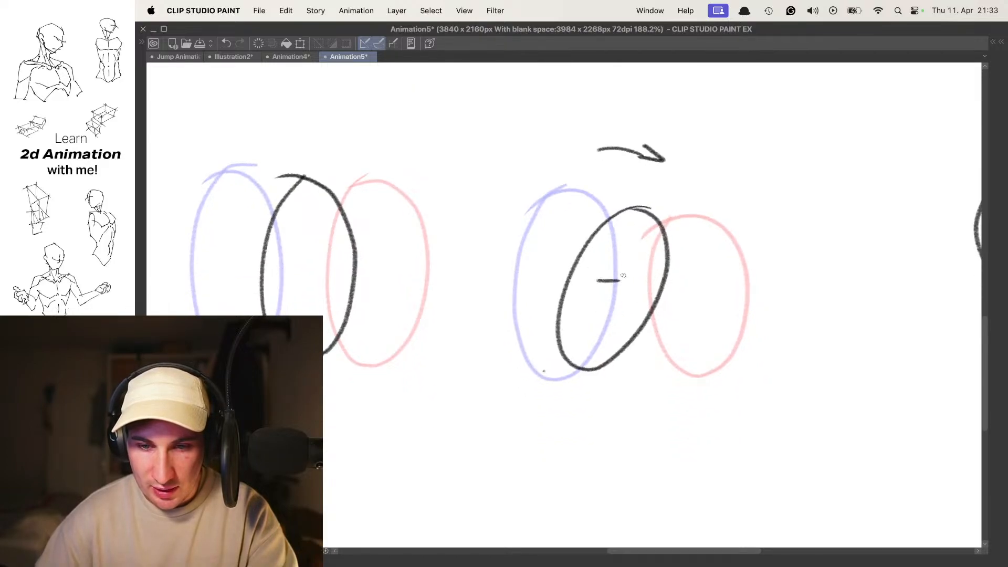
scroll(668, 235, down, 3)
mouse_move(618, 291)
mouse_down()
mouse_move(641, 321)
mouse_move(609, 353)
mouse_up()
scroll(640, 321, up, 5)
scroll(617, 353, down, 7)
scroll(627, 343, up, 3)
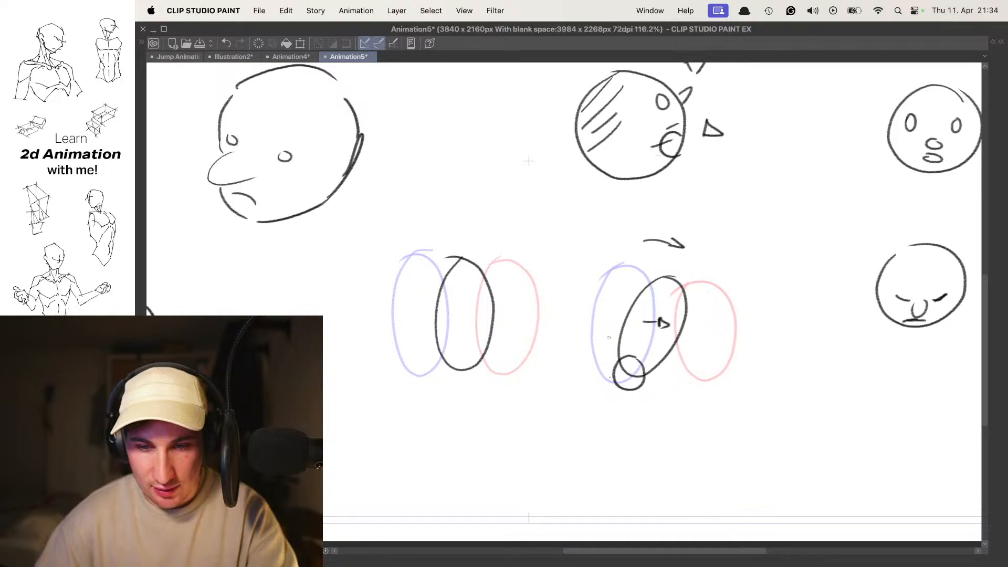
- Mark the first example's in-between with a downward arrow above it and short dashes on either side
key(Left)
key(Right)
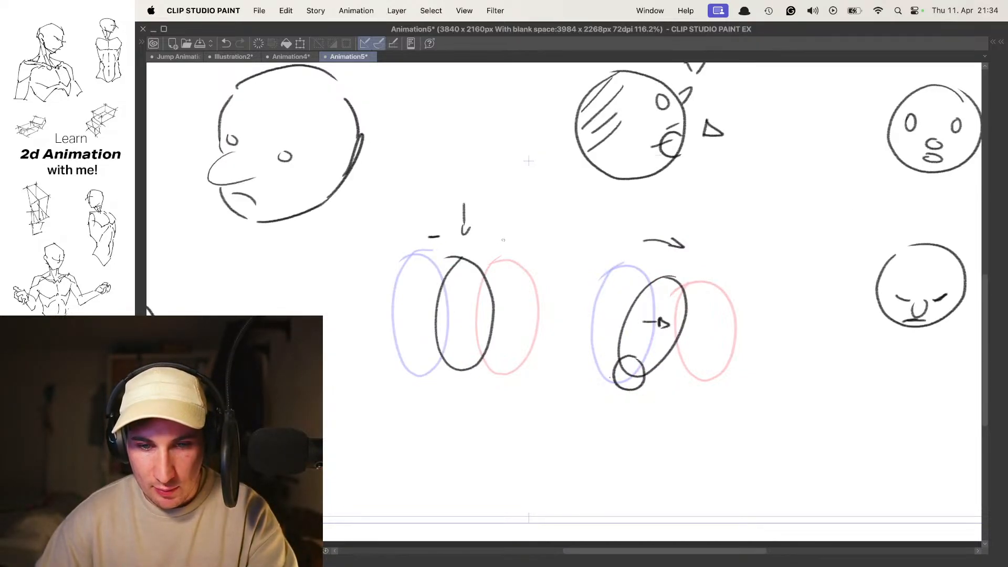
key(Left)
key(Right)
key(Right)
- Play the animation to review both oval examples and return to the first frame
key(space)
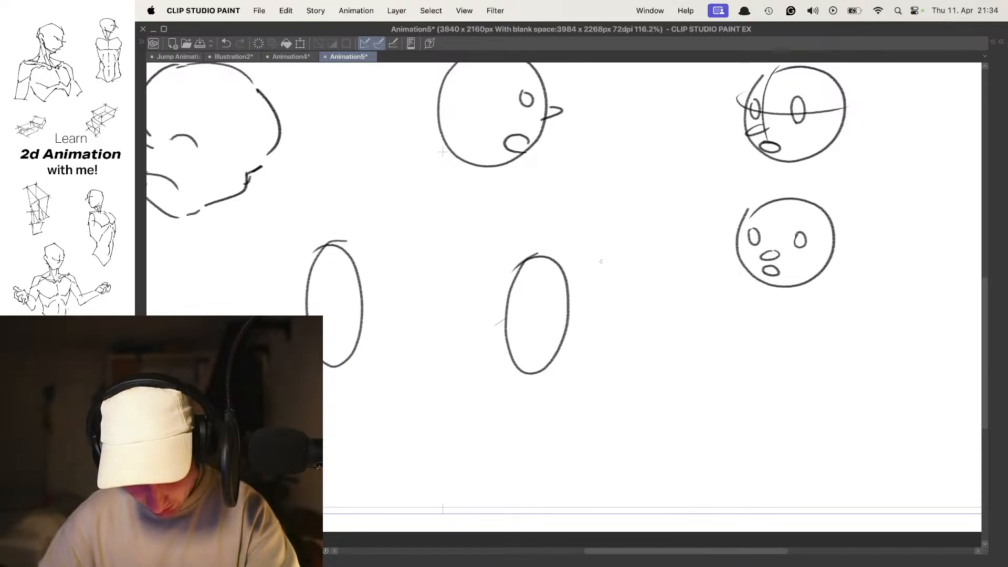
key(space)
key(space)
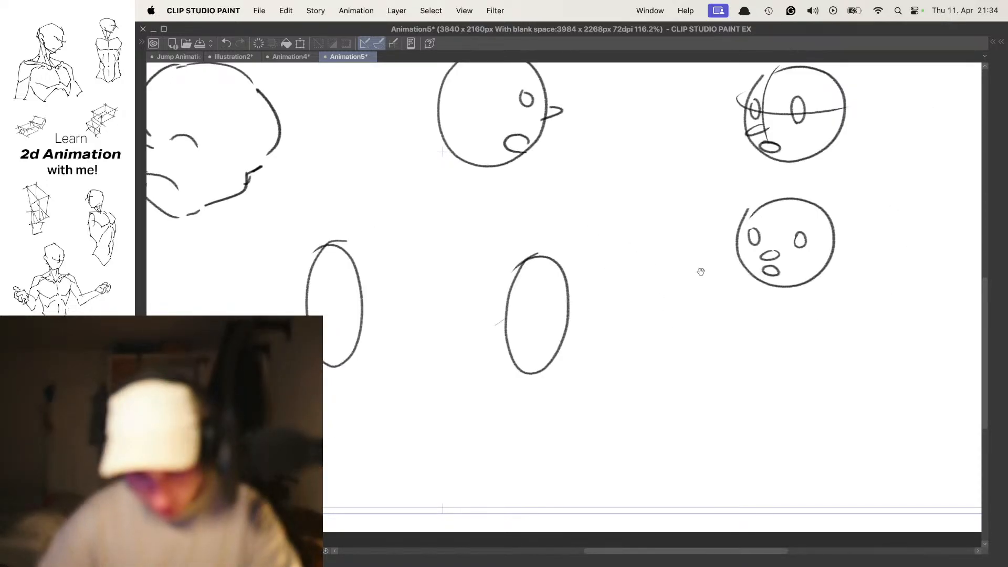
drag(692, 240, 504, 178)
drag(588, 226, 695, 273)
key(space)
mouse_move(608, 295)
mouse_down()
mouse_move(609, 272)
mouse_move(647, 207)
mouse_up()
key(space)
- On the first frame, draw an angular bald head in profile facing right beside the ovals, with ear, eye, brow and pointed nose
key(Tab)
key(Tab)
key(Tab)
key(Tab)
drag(655, 290, 569, 304)
mouse_move(596, 232)
mouse_down()
mouse_move(581, 252)
mouse_move(565, 250)
mouse_move(587, 223)
mouse_up()
key(super+z)
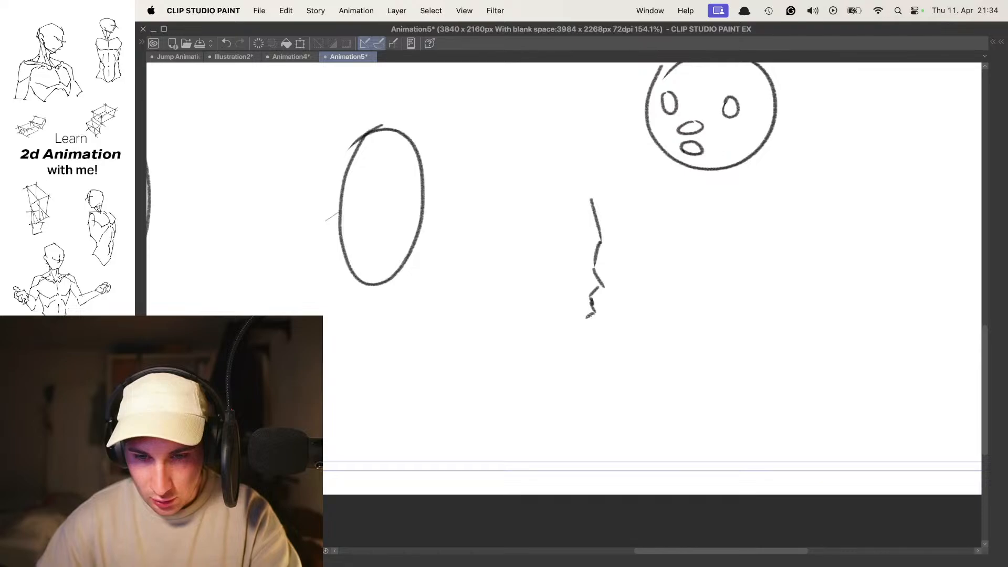
mouse_move(568, 358)
mouse_down()
mouse_move(498, 288)
mouse_move(489, 205)
mouse_move(523, 162)
mouse_up()
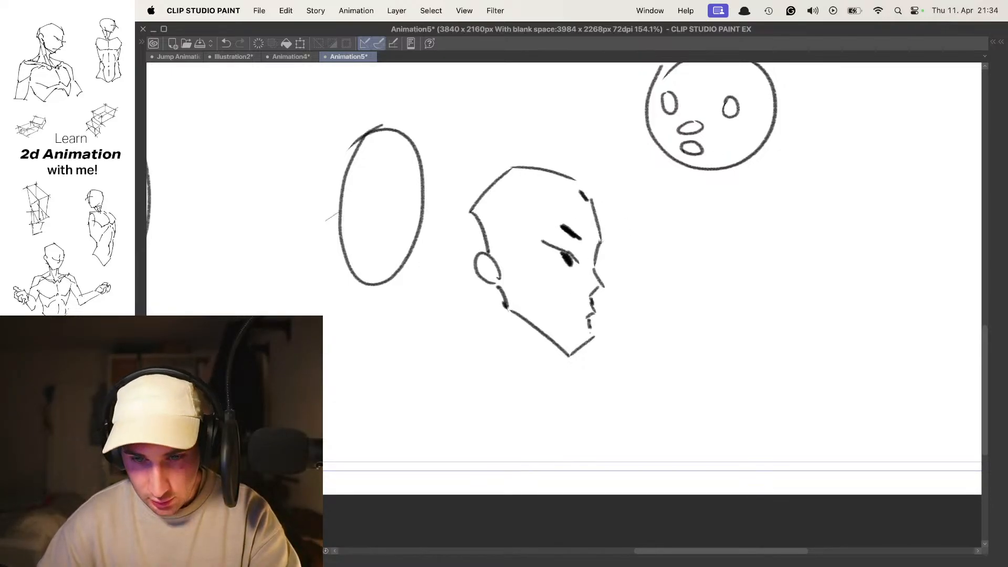
key(super+z)
drag(593, 269, 621, 286)
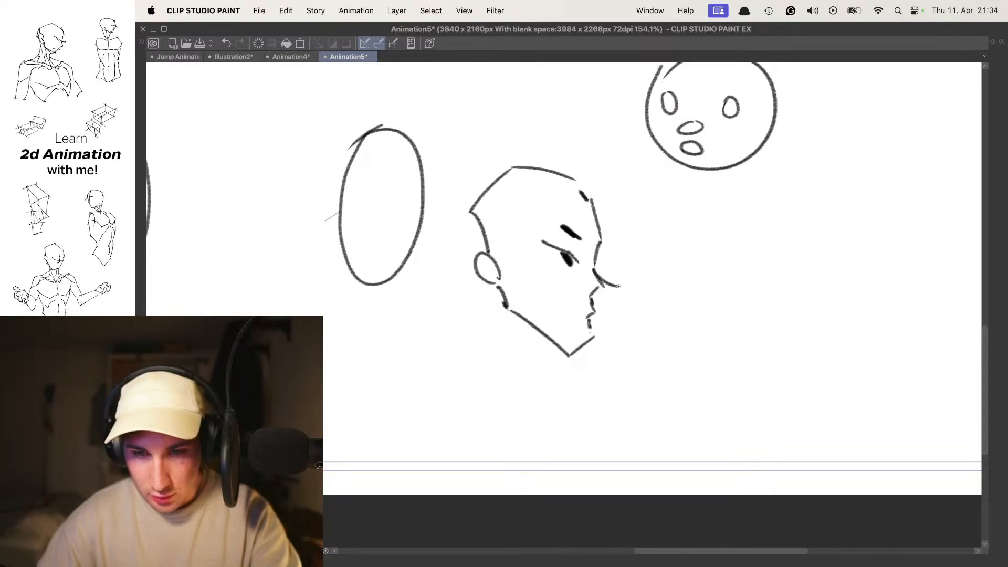
- With onion skin shown, select the first frame's profile head and move it down and right, clear of the ovals
key(o)
key(Right)
key(Right)
drag(612, 244, 616, 253)
key(Left)
key(Left)
key(super+t)
key(Escape)
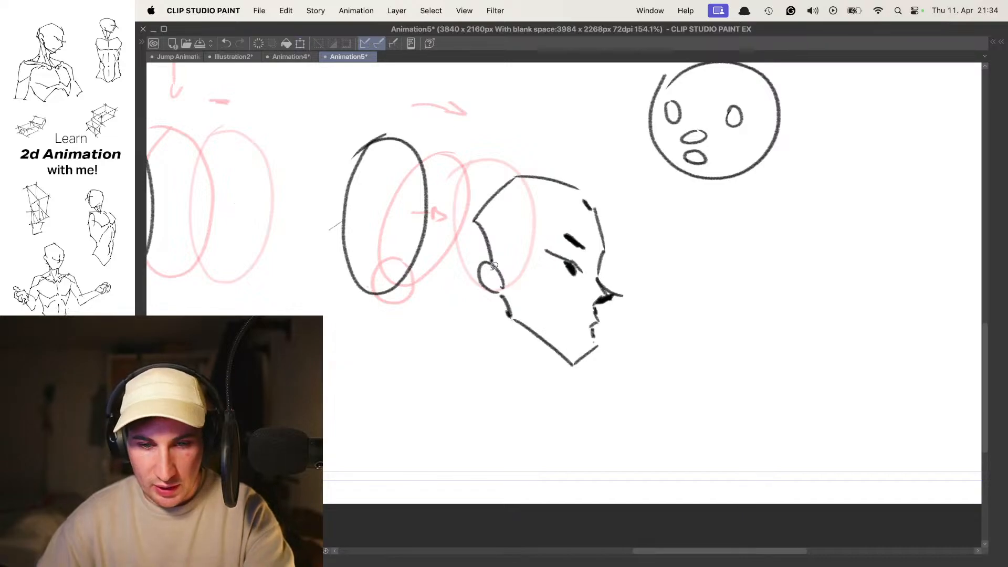
mouse_move(587, 398)
mouse_down()
mouse_move(536, 135)
mouse_move(455, 284)
mouse_up()
key(super+t)
drag(608, 250, 693, 283)
key(Return)
- On the last frame, draw the end-pose profile head with ear, eye and brow, to the right of the onion-skinned head
key(Right)
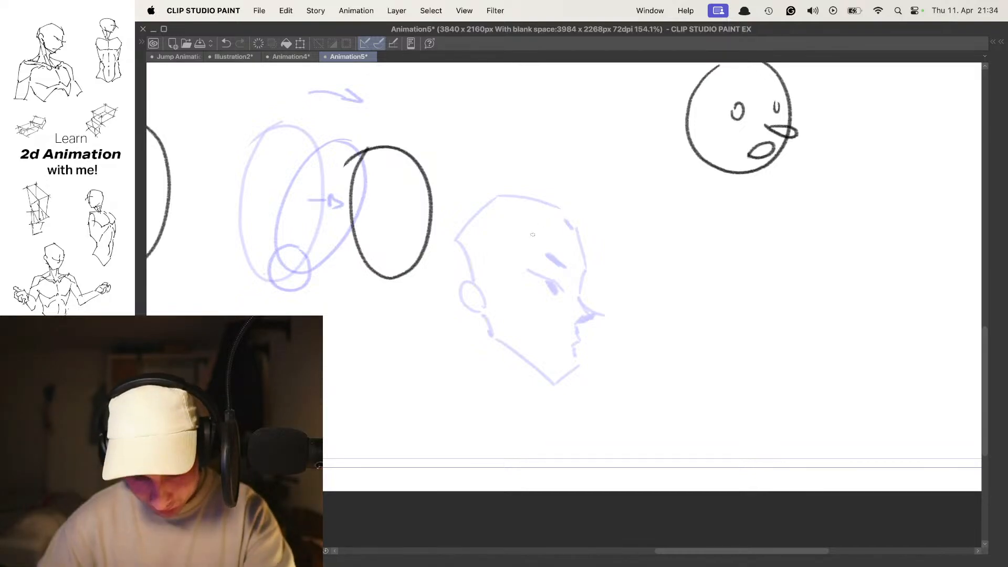
drag(590, 276, 502, 261)
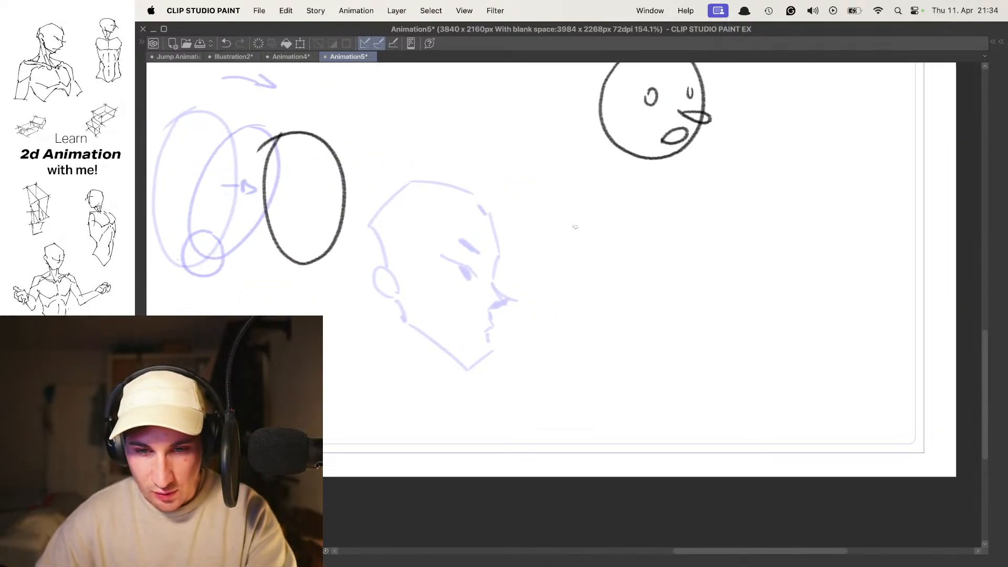
key(super+z)
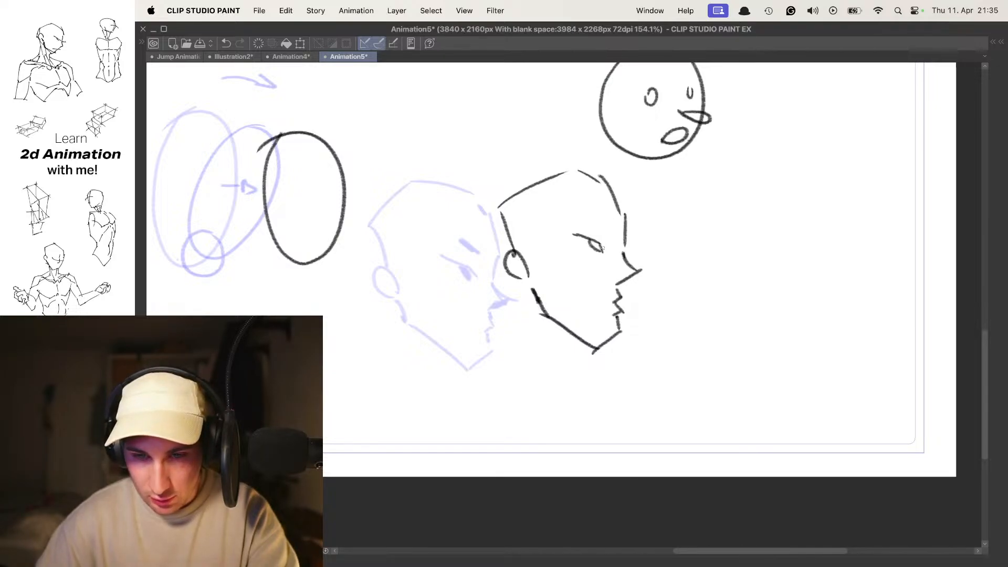
key(space)
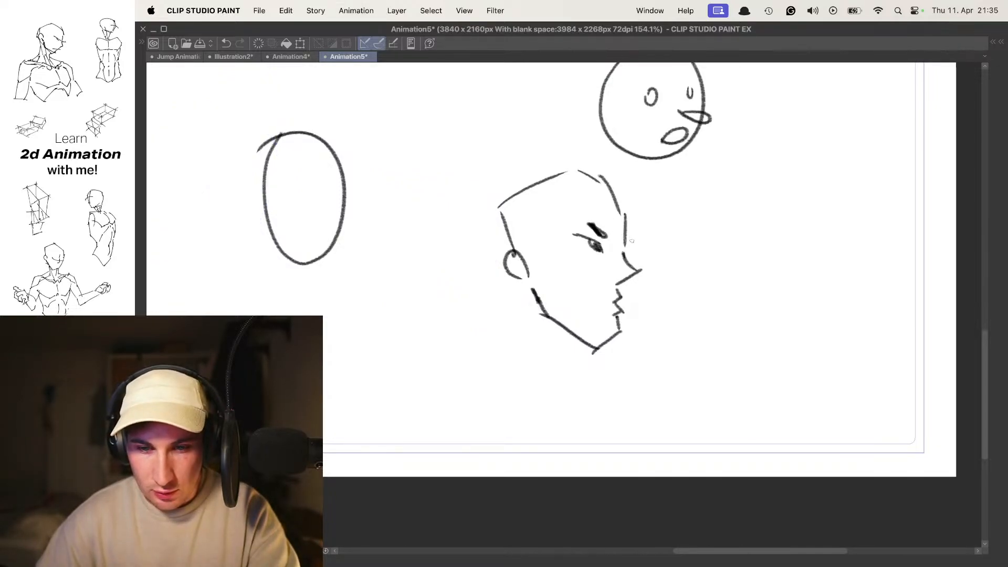
key(space)
- On the middle frame, draw the outline and ear of a downward-tilted in-between head between the two onion-skinned heads
key(Right)
drag(566, 232, 619, 248)
drag(561, 212, 560, 225)
key(super+z)
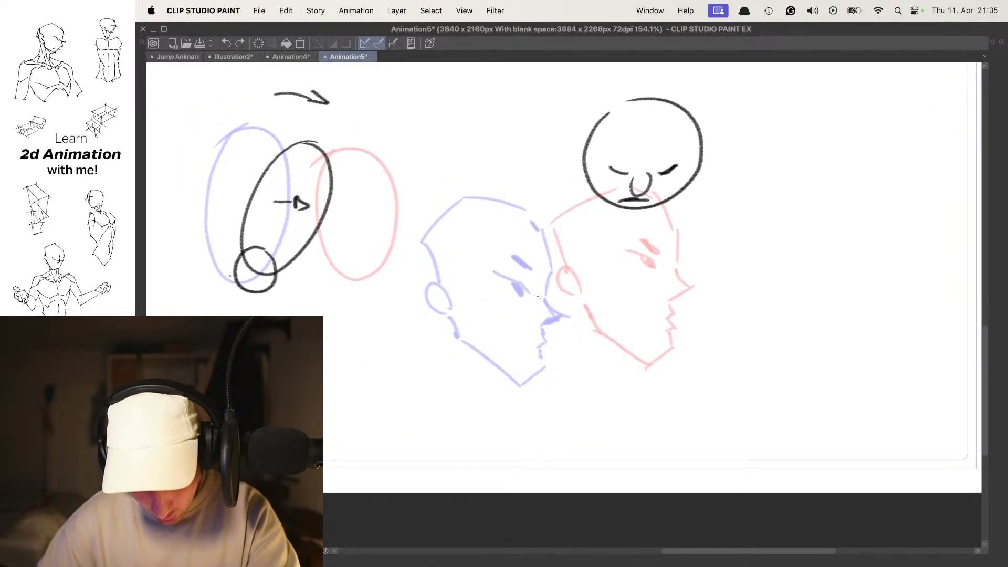
mouse_move(550, 203)
mouse_down()
mouse_move(584, 272)
mouse_move(574, 237)
mouse_move(583, 252)
mouse_move(566, 291)
mouse_up()
key(super+z)
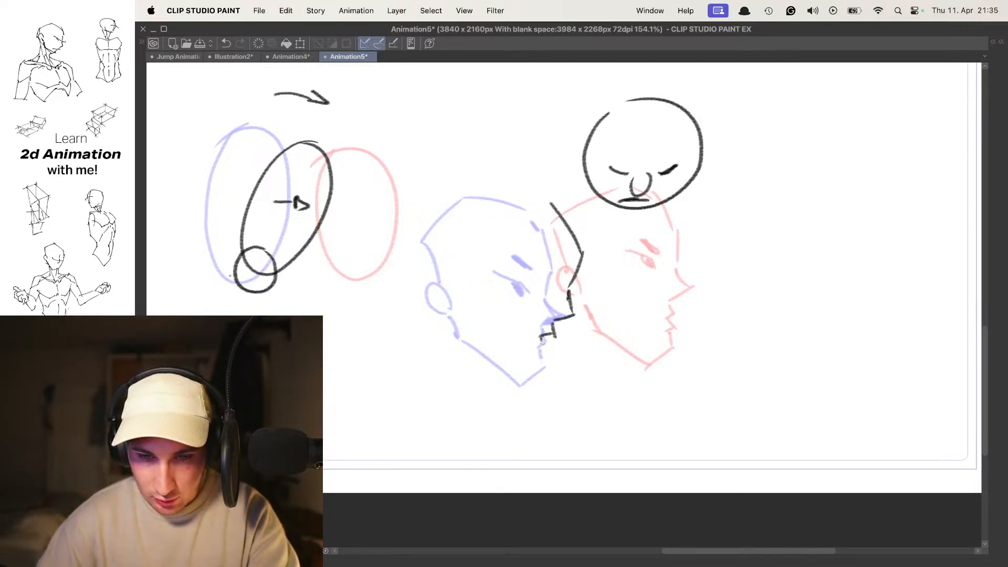
mouse_move(522, 369)
mouse_down()
mouse_move(467, 327)
mouse_move(472, 303)
mouse_move(445, 275)
mouse_up()
key(super+t)
drag(556, 290, 559, 315)
key(Escape)
- Select the in-between head, enlarge it slightly, rotate it forward and shift it toward the end pose, clearing the selection after applying
mouse_move(435, 267)
mouse_down()
mouse_move(603, 290)
mouse_move(436, 265)
mouse_up()
key(super+t)
drag(561, 214, 558, 227)
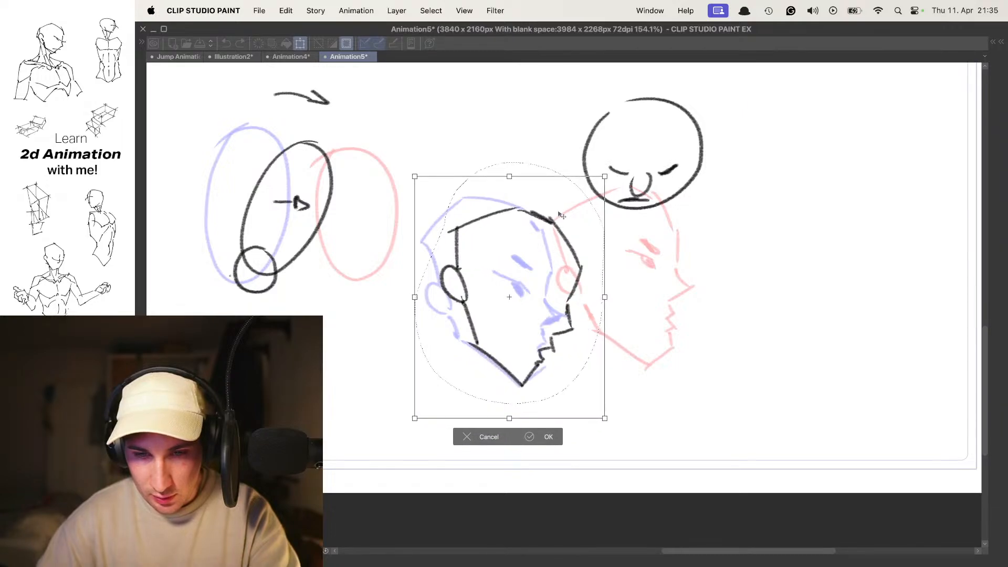
mouse_move(606, 177)
mouse_down()
mouse_move(623, 189)
mouse_move(622, 215)
mouse_move(665, 186)
mouse_up()
drag(620, 224, 612, 224)
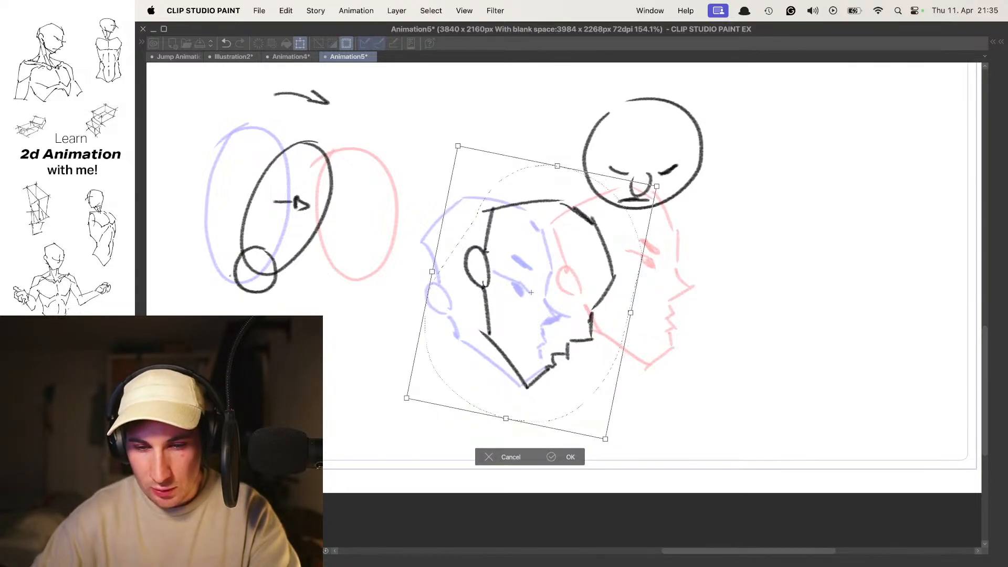
key(Return)
key(super+d)
- Flip between neighbouring frames to check the dip, and add the eye and brow details to the in-between head
key(o)
key(comma)
key(period)
key(period)
key(comma)
key(o)
key(comma)
key(period)
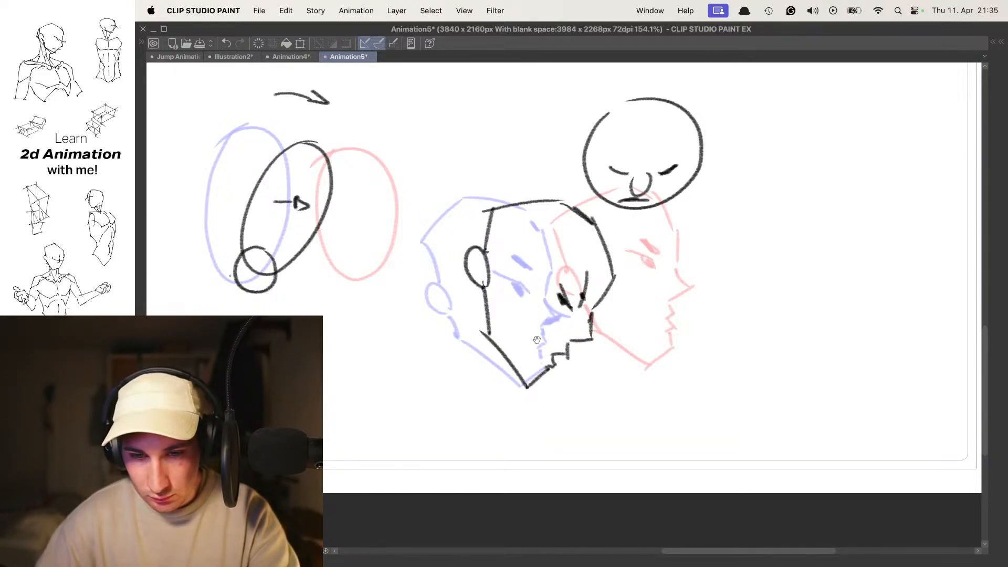
- Play the animation and compare the in-between head with the start head under onion skin
scroll(597, 302, down, 4)
key(space)
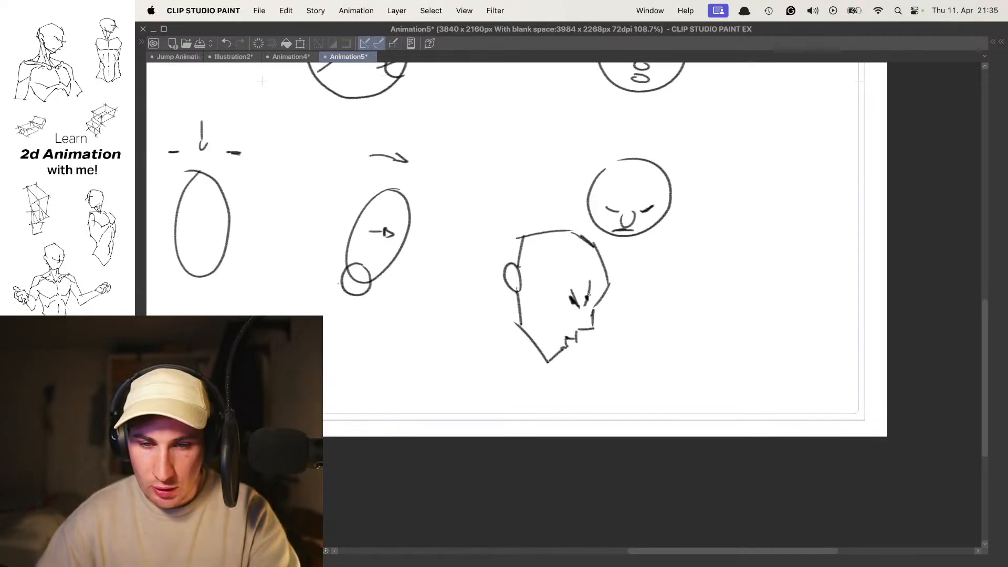
key(space)
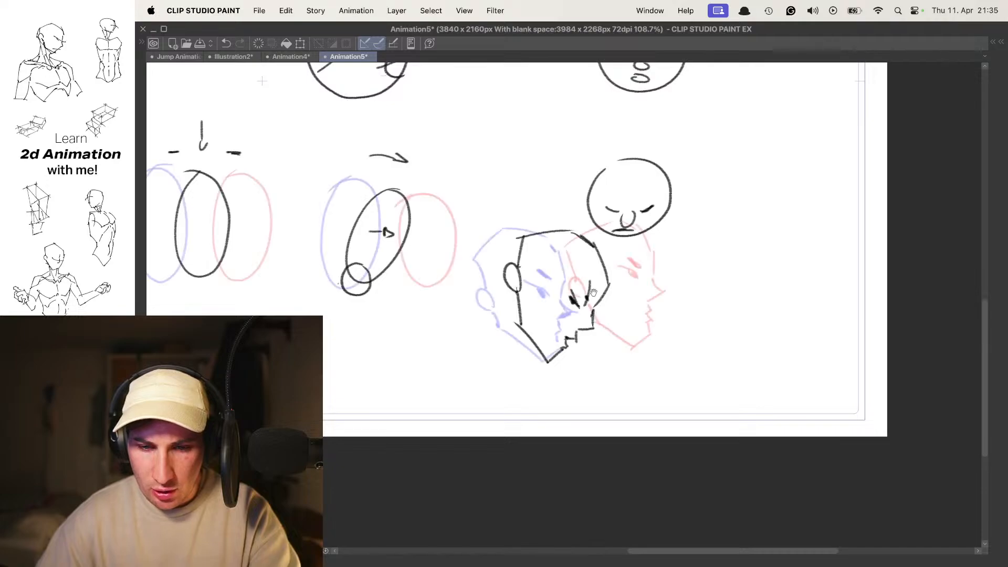
scroll(578, 299, up, 2)
drag(568, 304, 580, 295)
key(Left)
key(Right)
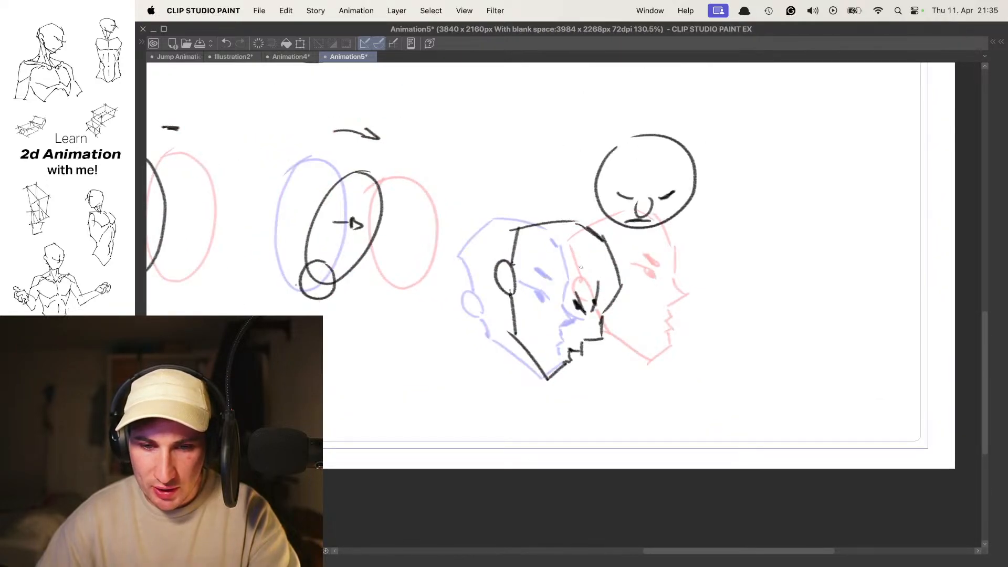
- Reselect the in-between head, adjust its rotation and position, and clear the selection
key(m)
drag(480, 268, 613, 355)
drag(603, 286, 612, 276)
drag(657, 320, 658, 264)
drag(614, 266, 627, 285)
key(Return)
key(super+d)
- Play back the profile head movement to review it, clearing the stray selection
key(space)
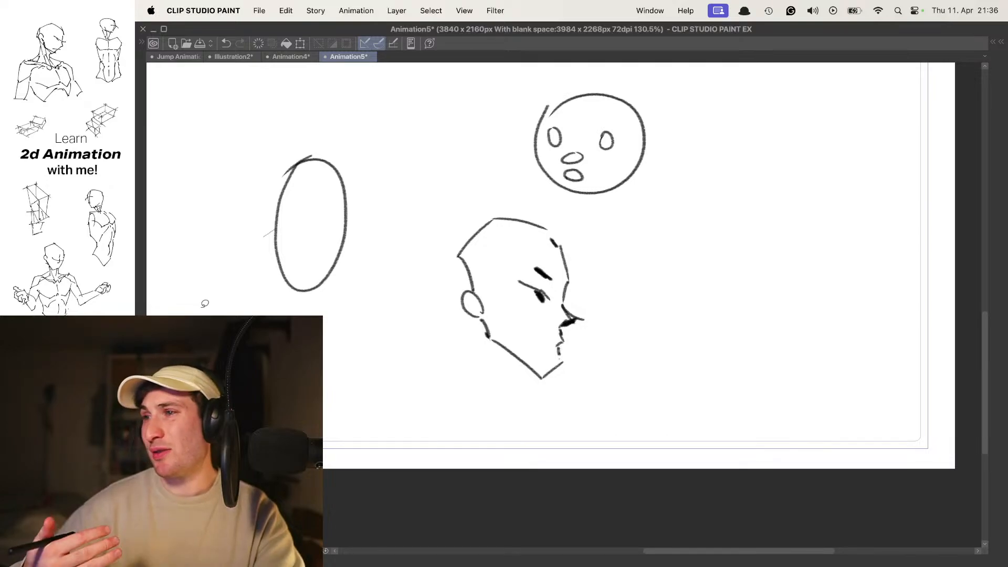
key(space)
drag(573, 300, 639, 317)
key(super+d)
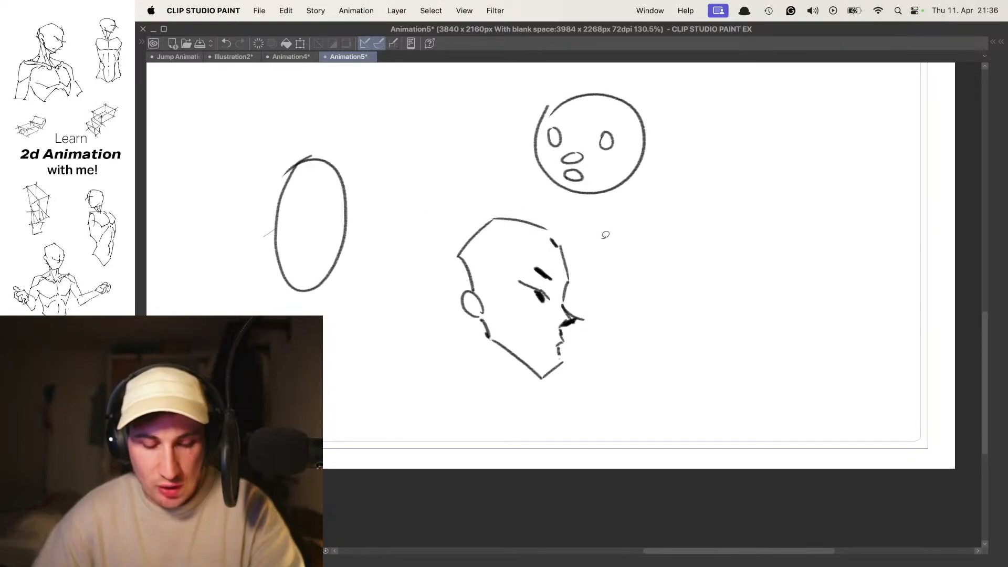
key(space)
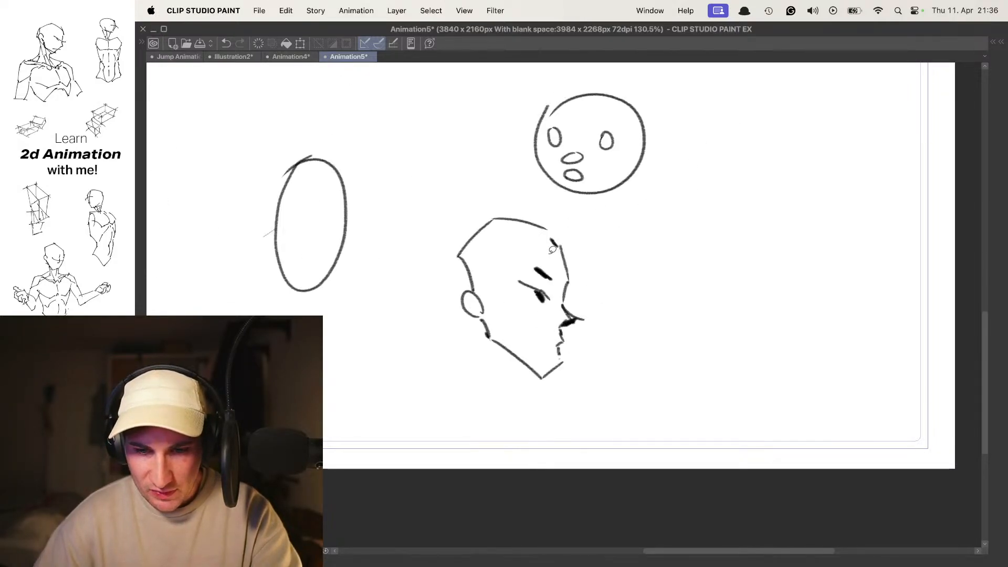
- Undo the last few changes on the start head's frame and clear the restored lasso selection around the head
key(super+z)
key(super+z)
key(super+z)
key(super+z)
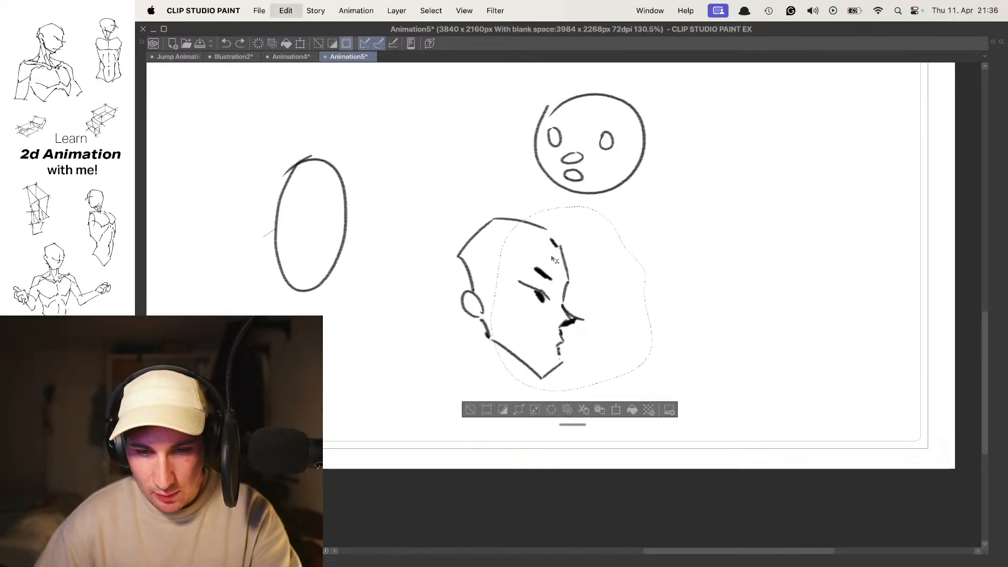
key(super+d)
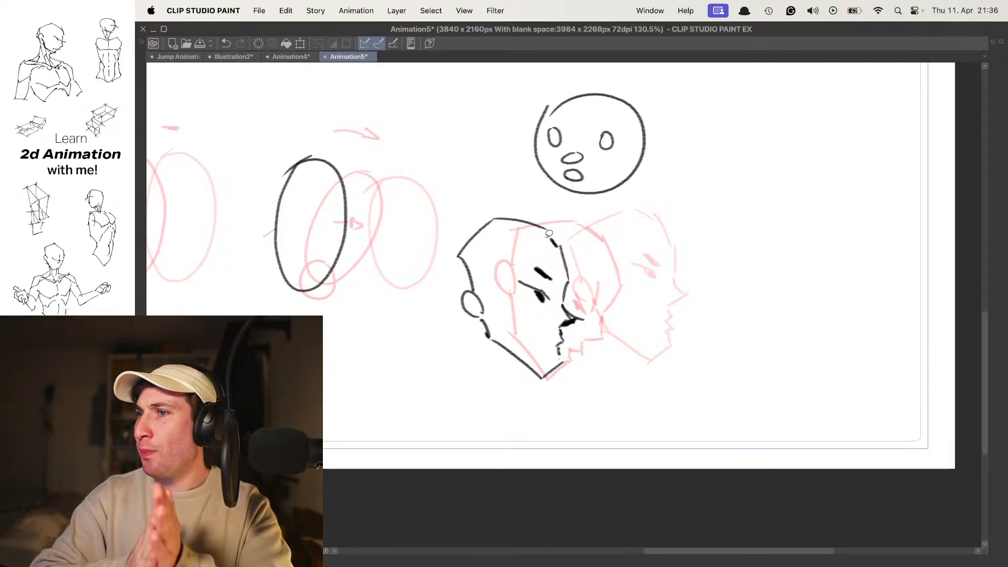
- Flip back and forth through the profile head frames under onion skin to check the dipping in-between
key(Right)
key(Right)
key(Left)
key(Right)
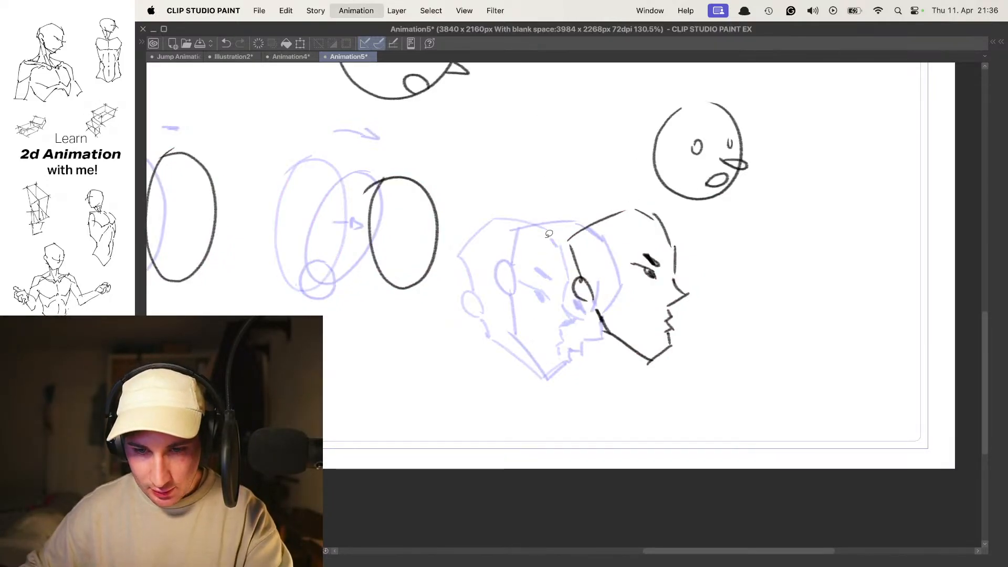
key(Left)
key(Left)
key(Right)
key(Right)
key(Left)
key(Right)
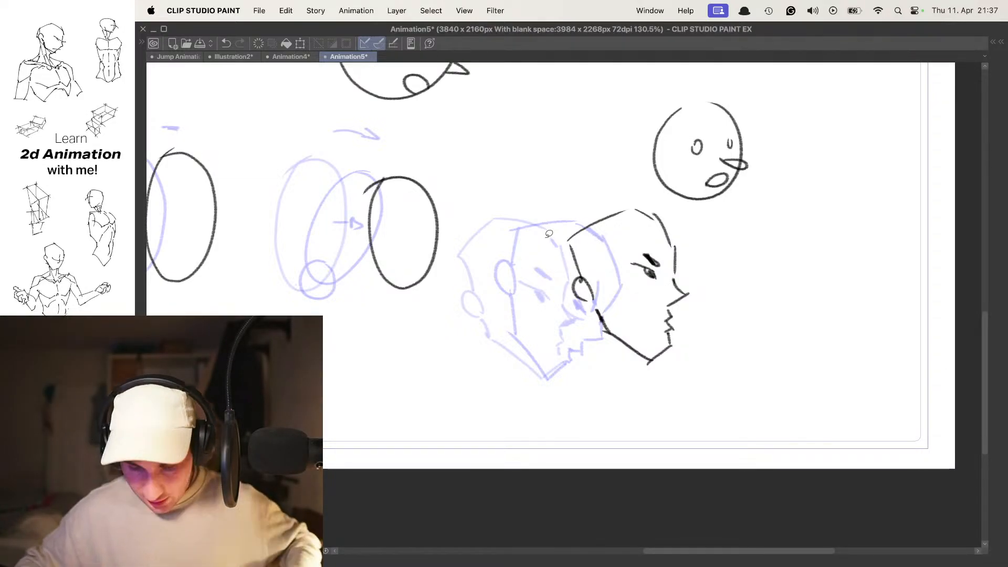
- Flip through the frames with the whole canvas in view to compare the movement of all head and oval examples
key(period)
key(period)
key(period)
key(period)
key(period)
drag(635, 213, 570, 223)
drag(570, 223, 719, 349)
drag(651, 268, 684, 267)
drag(684, 268, 616, 261)
key(period)
key(period)
key(period)
key(period)
key(comma)
key(comma)
key(period)
key(period)
key(comma)
key(comma)
key(period)
key(period)
key(comma)
key(comma)
key(period)
key(period)
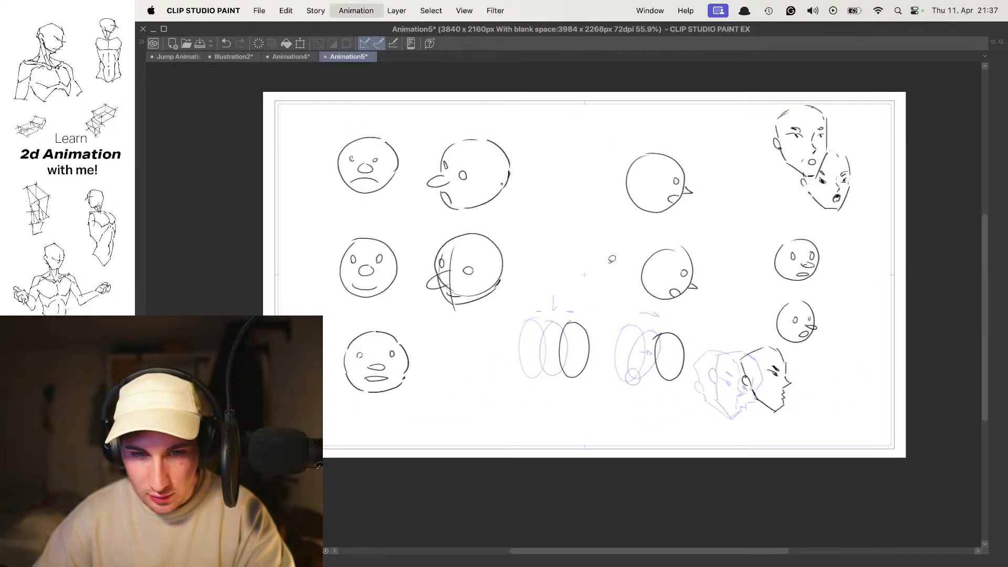
key(comma)
key(comma)
key(period)
key(period)
key(comma)
key(period)
key(comma)
key(comma)
key(period)
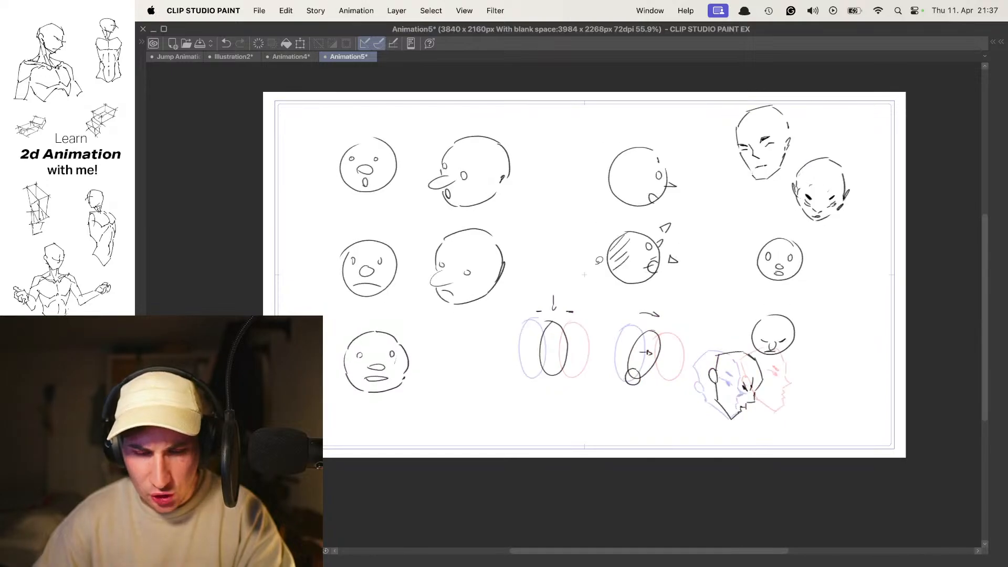
- Hide the existing animation folders and add a new empty animation folder above them for a fresh sketch
key(Tab)
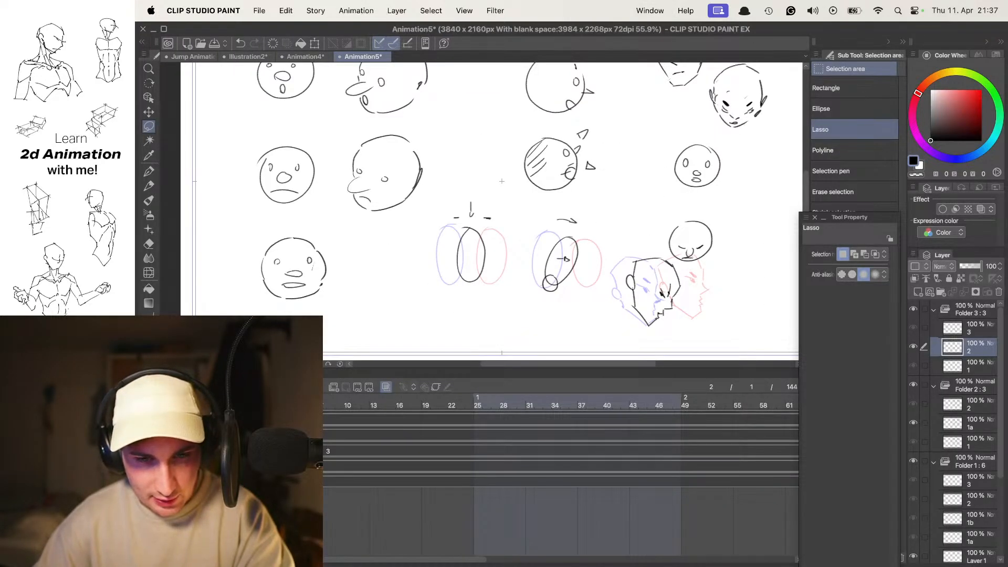
drag(170, 417, 170, 464)
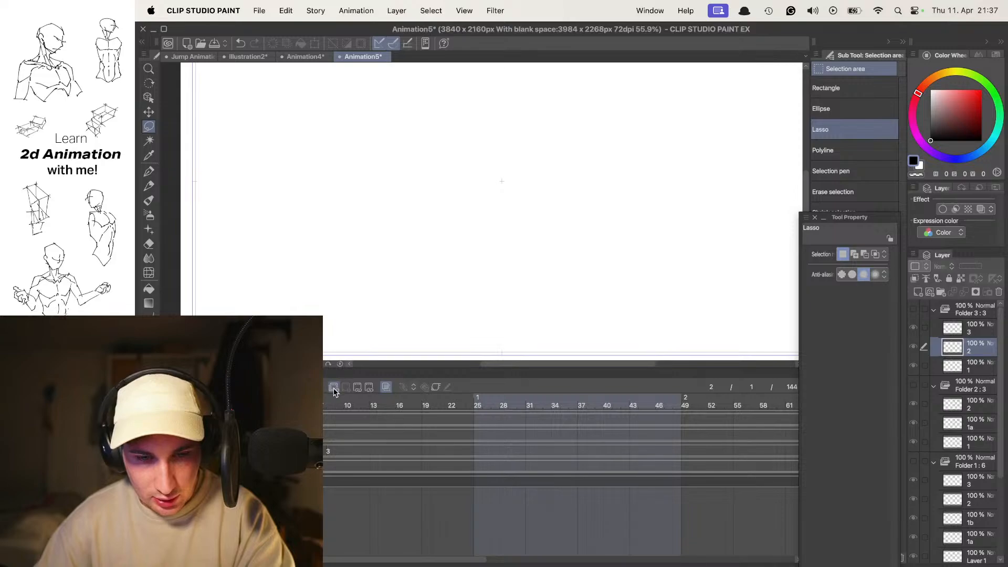
key(comma)
click(341, 391)
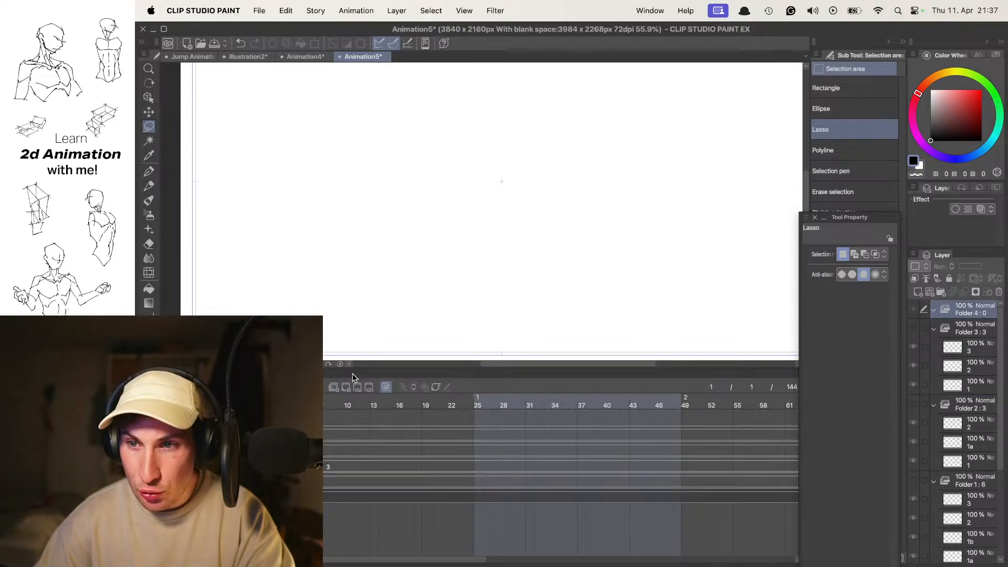
key(Tab)
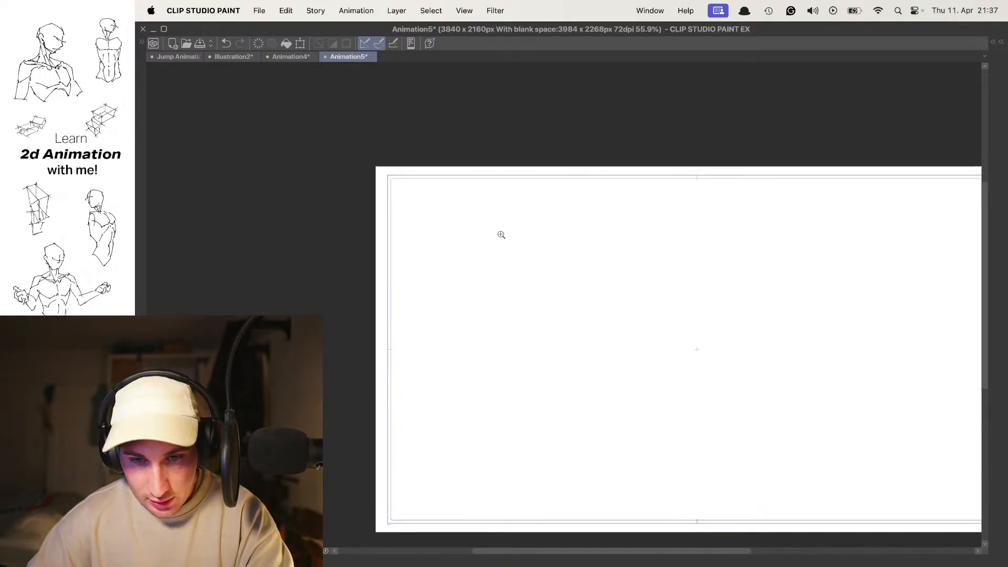
- Sketch the forehead, brow notch and upturned snout of a left-facing creature head near the canvas's upper-left corner
scroll(498, 234, up, 2)
drag(433, 217, 509, 296)
key(super+z)
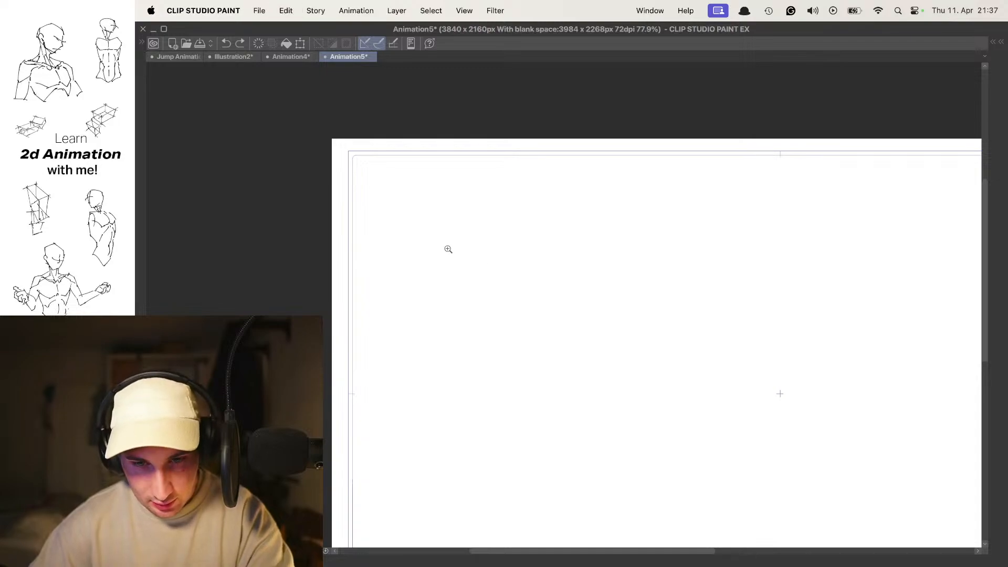
scroll(446, 250, up, 2)
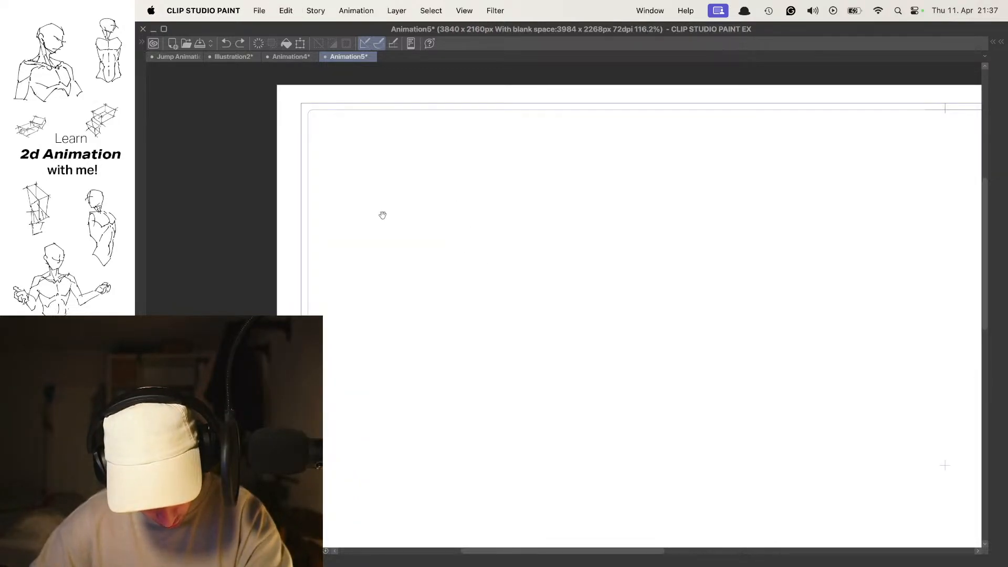
drag(434, 163, 426, 190)
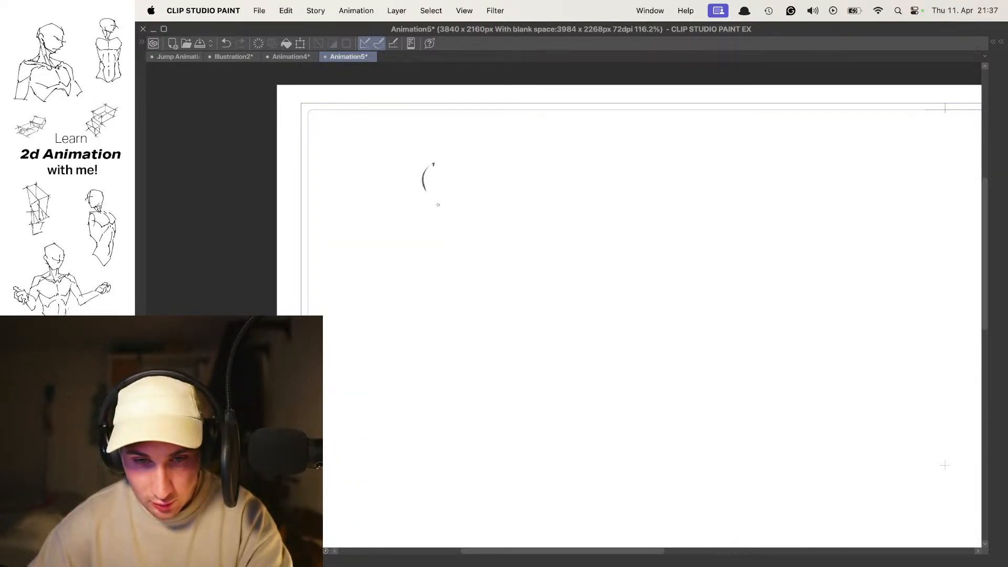
mouse_move(432, 154)
mouse_down()
mouse_move(435, 215)
mouse_move(412, 227)
mouse_move(432, 232)
mouse_move(449, 265)
mouse_move(411, 239)
mouse_move(430, 271)
mouse_up()
drag(438, 221, 405, 232)
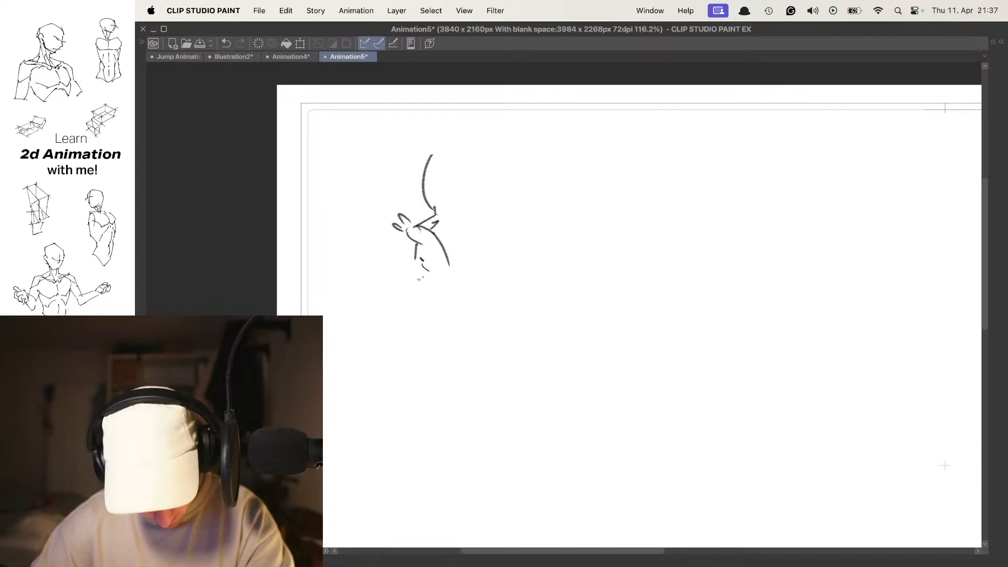
- Draw the creature's jaw, the top of the skull and the back of the head, redoing the first jaw strokes
drag(439, 303, 472, 310)
drag(454, 309, 488, 307)
key(super+z)
key(super+z)
mouse_move(432, 290)
mouse_down()
mouse_move(475, 311)
mouse_move(498, 303)
mouse_up()
drag(492, 307, 520, 284)
mouse_move(435, 160)
mouse_down()
mouse_move(497, 135)
mouse_move(533, 177)
mouse_up()
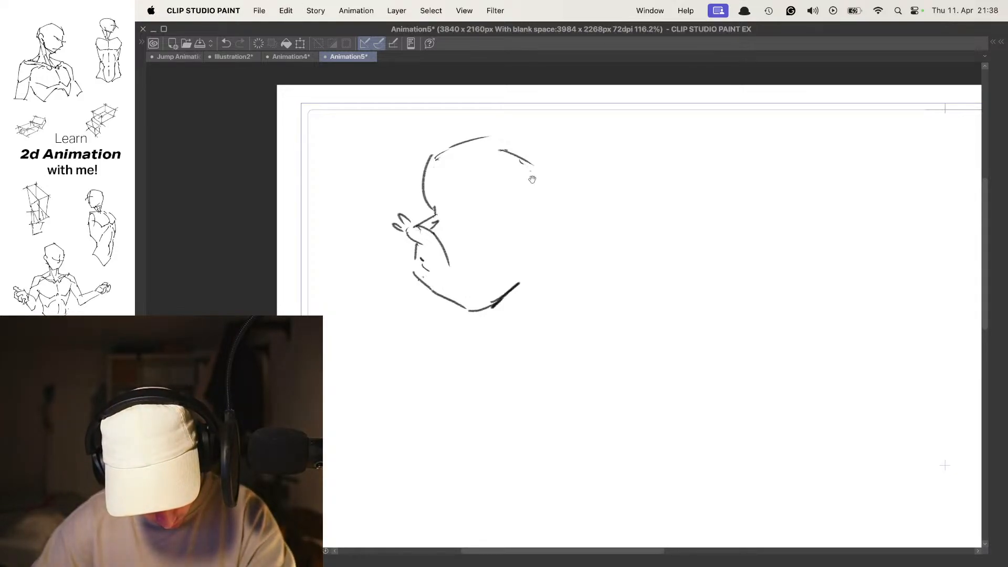
mouse_move(531, 169)
mouse_down()
mouse_move(570, 190)
mouse_move(536, 260)
mouse_up()
- Add two pointed ears, the eyes, a cheek line and brow wrinkles to the first creature head
mouse_move(441, 151)
mouse_down()
mouse_move(411, 121)
mouse_move(434, 153)
mouse_move(426, 141)
mouse_move(435, 150)
mouse_move(490, 109)
mouse_up()
mouse_move(491, 109)
mouse_down()
mouse_move(503, 152)
mouse_move(489, 156)
mouse_up()
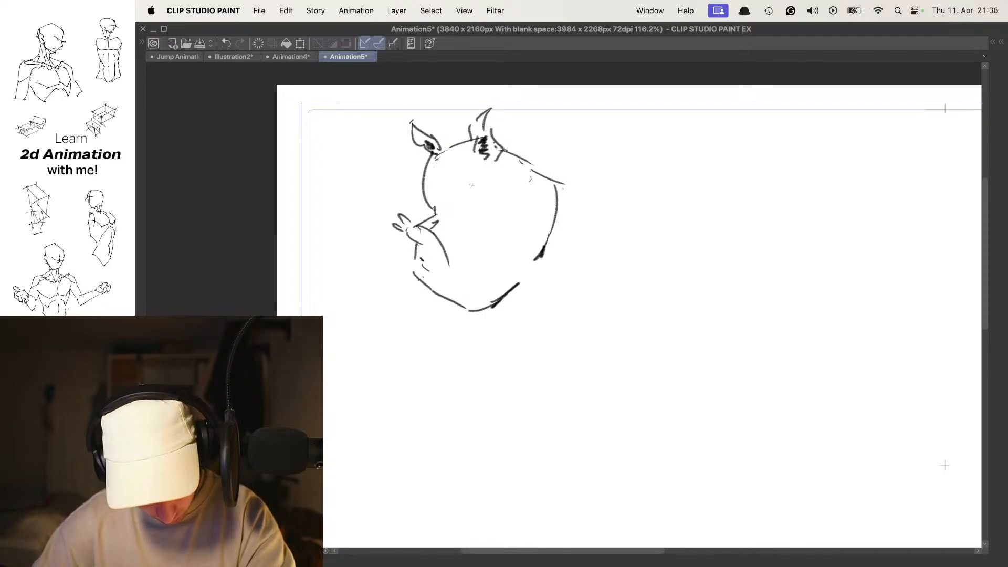
mouse_move(432, 214)
mouse_down()
mouse_move(426, 225)
mouse_move(430, 215)
mouse_move(456, 217)
mouse_move(468, 241)
mouse_up()
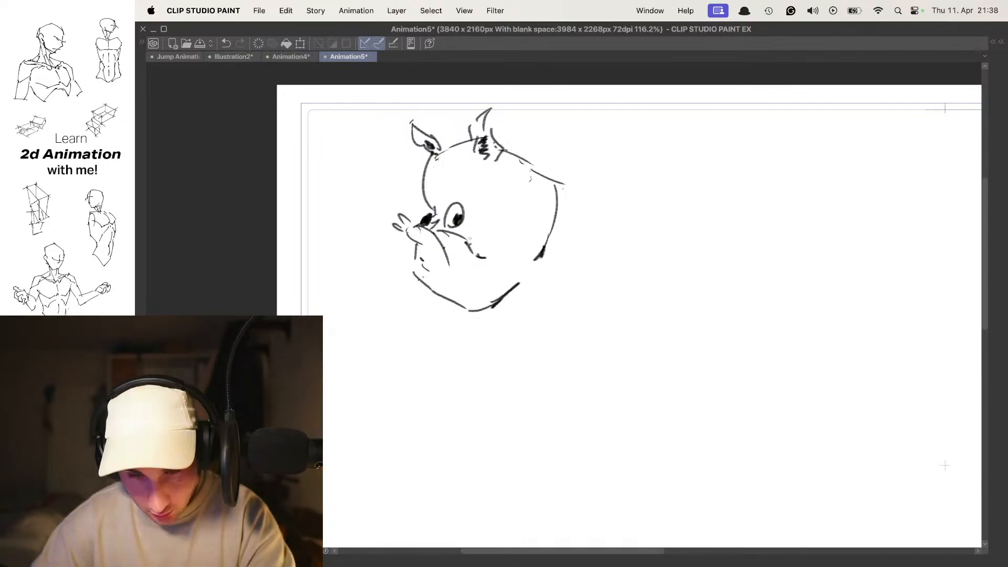
drag(437, 180, 429, 187)
drag(449, 178, 463, 163)
drag(449, 174, 473, 161)
drag(476, 207, 478, 218)
- On the next empty frame, outline a second creature head slightly lower over the onion skin of the first
key(Right)
key(Right)
key(Left)
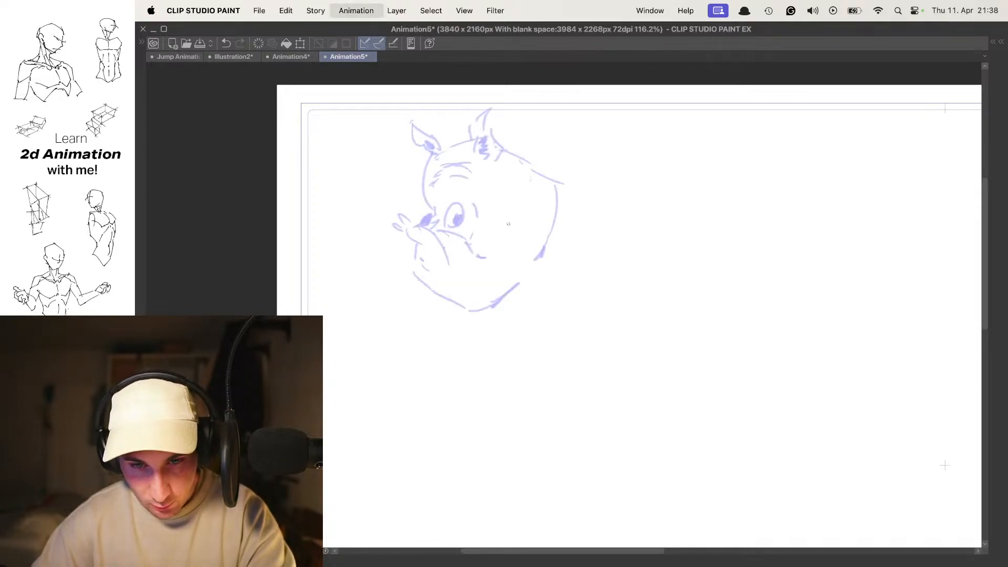
mouse_move(432, 198)
mouse_down()
mouse_move(446, 157)
mouse_move(492, 149)
mouse_move(527, 172)
mouse_up()
drag(531, 177, 542, 195)
mouse_move(431, 190)
mouse_down()
mouse_move(434, 217)
mouse_move(414, 257)
mouse_move(445, 302)
mouse_move(488, 305)
mouse_move(523, 276)
mouse_up()
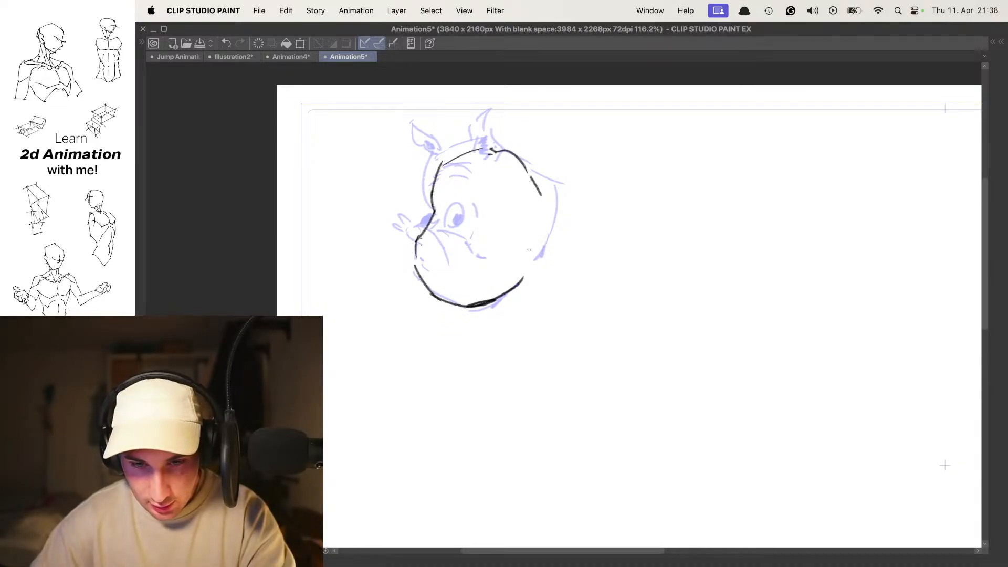
drag(537, 194, 550, 213)
drag(554, 230, 548, 253)
- Draw the second head's lowered brows, closed eyes, snout, mouth lines and ears, and finish the back of the head
mouse_move(444, 186)
mouse_down()
mouse_move(460, 216)
mouse_move(477, 219)
mouse_move(545, 210)
mouse_up()
mouse_move(426, 248)
mouse_down()
mouse_move(461, 236)
mouse_move(478, 282)
mouse_up()
drag(475, 239, 481, 253)
mouse_move(434, 226)
mouse_down()
mouse_move(439, 234)
mouse_move(458, 216)
mouse_move(507, 229)
mouse_up()
drag(432, 263, 440, 264)
mouse_move(437, 238)
mouse_down()
mouse_move(438, 255)
mouse_move(451, 255)
mouse_move(416, 256)
mouse_up()
drag(418, 253, 428, 275)
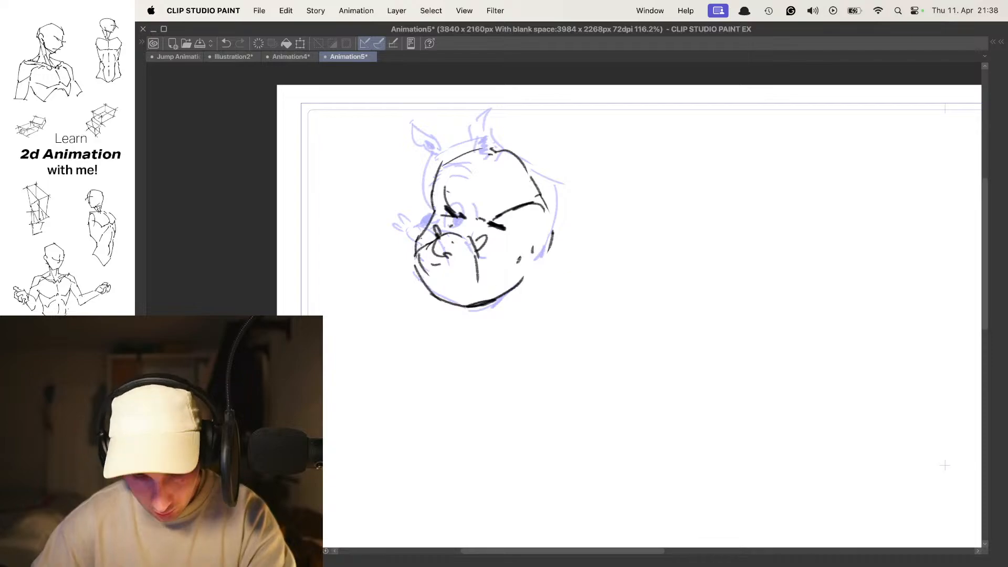
mouse_move(457, 152)
mouse_down()
mouse_move(421, 136)
mouse_move(413, 146)
mouse_move(451, 156)
mouse_up()
mouse_move(523, 147)
mouse_down()
mouse_move(537, 172)
mouse_move(525, 176)
mouse_move(556, 226)
mouse_move(536, 264)
mouse_up()
- On a new empty frame, outline the third creature head turning right, with the skull, face edge, cheek and jaw
key(space)
key(space)
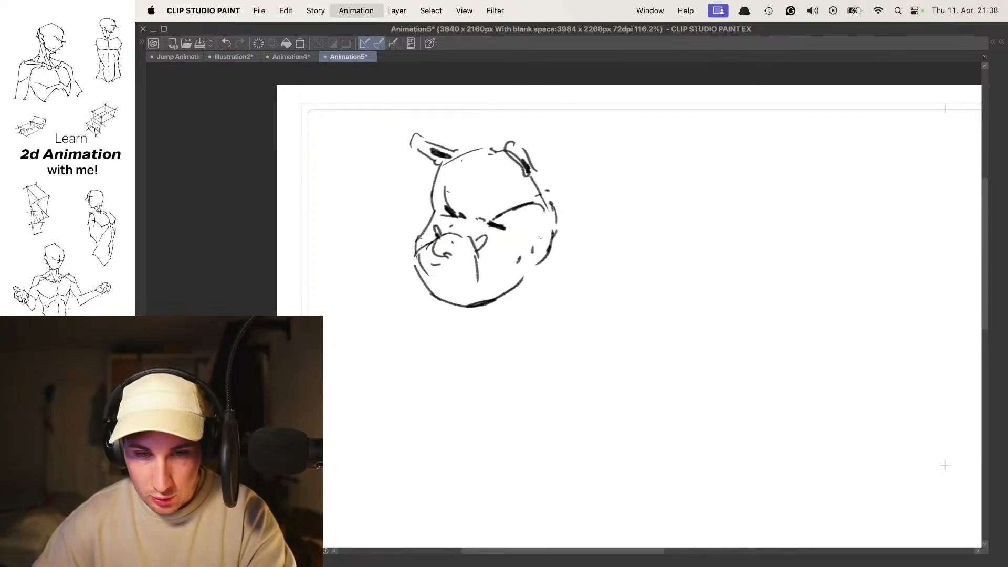
key(space)
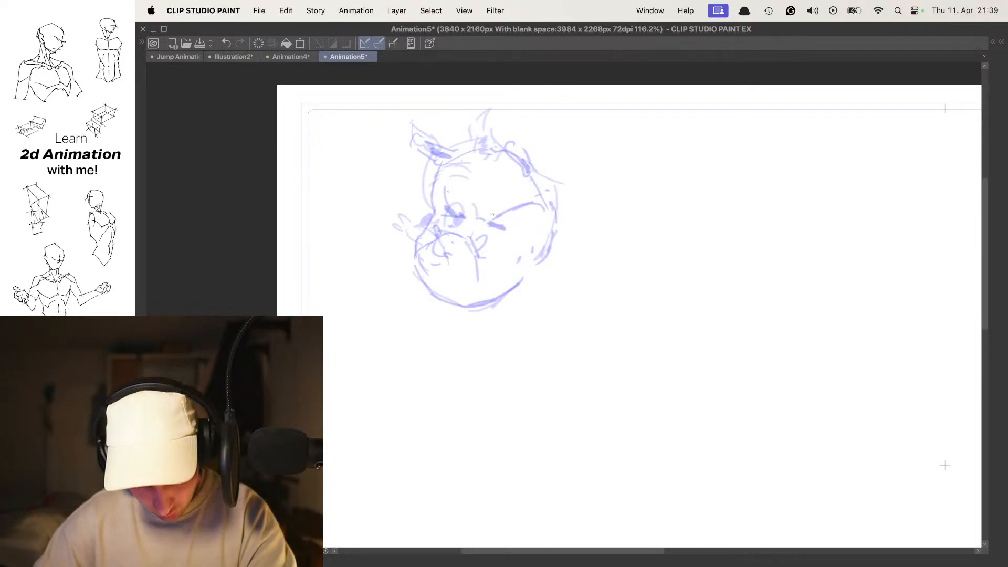
drag(429, 227, 449, 207)
key(super+z)
mouse_move(475, 156)
mouse_down()
mouse_move(530, 150)
mouse_move(554, 202)
mouse_move(556, 239)
mouse_move(506, 298)
mouse_up()
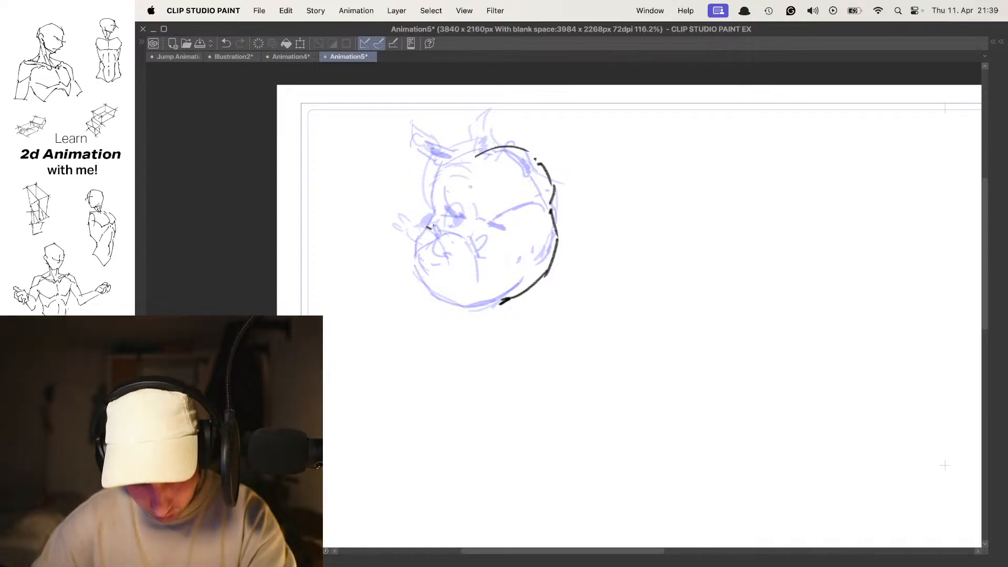
mouse_move(468, 155)
mouse_down()
mouse_move(425, 229)
mouse_move(428, 276)
mouse_move(461, 293)
mouse_up()
- Add the muzzle line, open shaded mouth, eyes, brow arcs and swept-back ears to the third creature head
drag(461, 217, 471, 216)
mouse_move(454, 251)
mouse_down()
mouse_move(525, 206)
mouse_move(542, 225)
mouse_move(526, 224)
mouse_up()
mouse_move(503, 243)
mouse_down()
mouse_move(541, 267)
mouse_move(532, 229)
mouse_move(546, 239)
mouse_move(541, 232)
mouse_move(504, 208)
mouse_move(475, 211)
mouse_move(526, 201)
mouse_move(513, 198)
mouse_up()
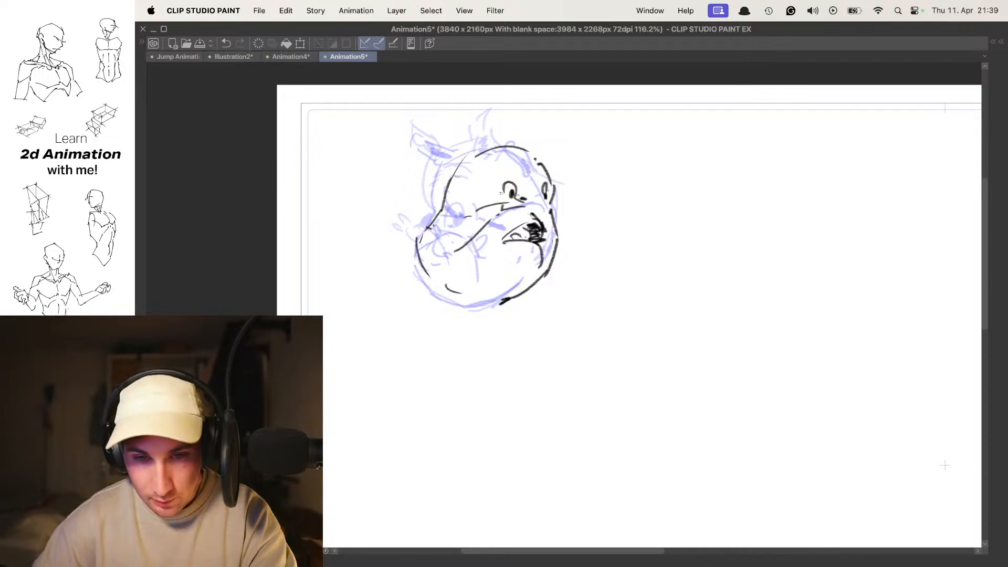
drag(495, 187, 518, 184)
mouse_move(475, 153)
mouse_down()
mouse_move(428, 138)
mouse_move(452, 154)
mouse_up()
mouse_move(523, 147)
mouse_down()
mouse_move(471, 134)
mouse_move(482, 147)
mouse_up()
- Flip through the three creature head drawings to check the turn, ending on a new empty frame
key(space)
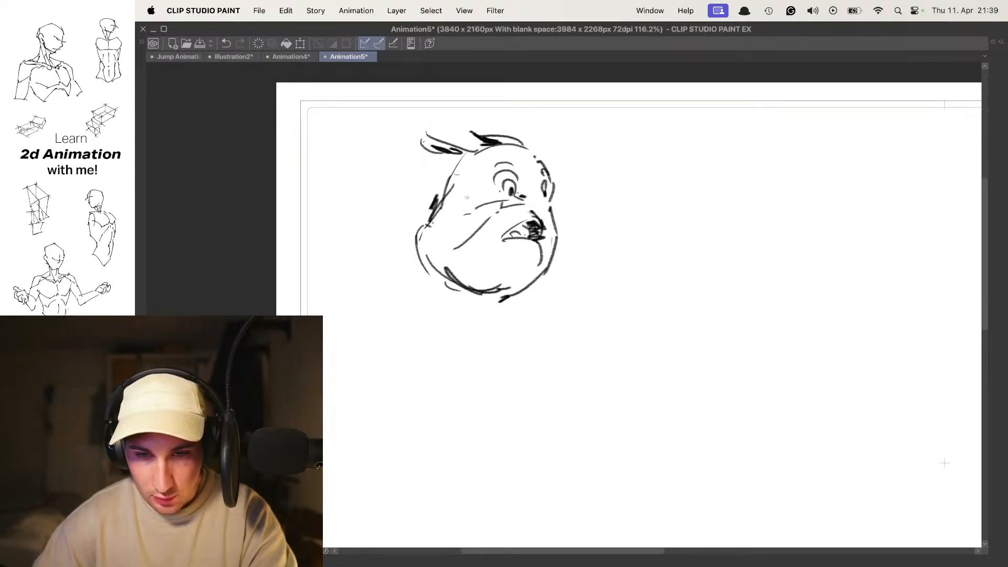
key(space)
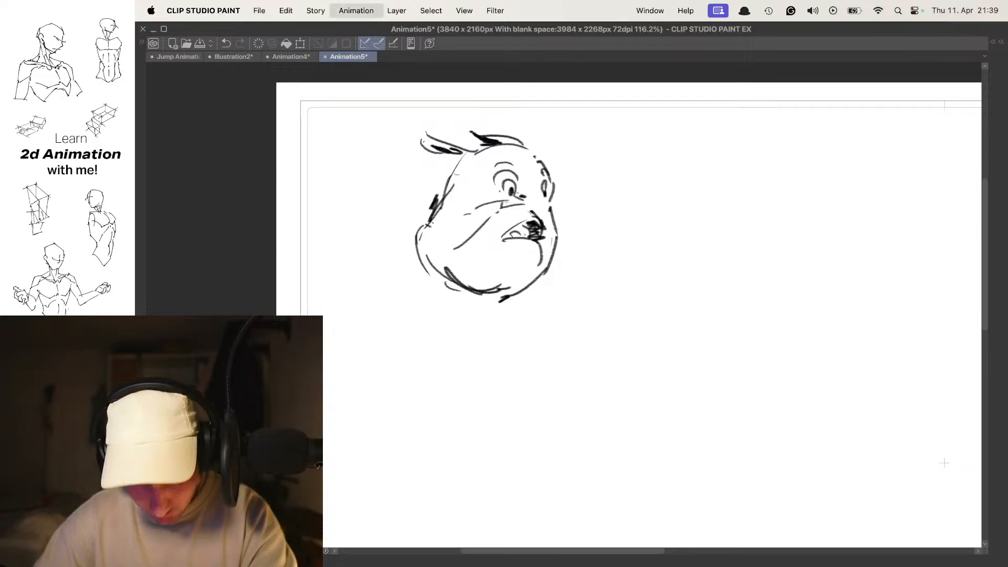
key(space)
key(space)
key(space)
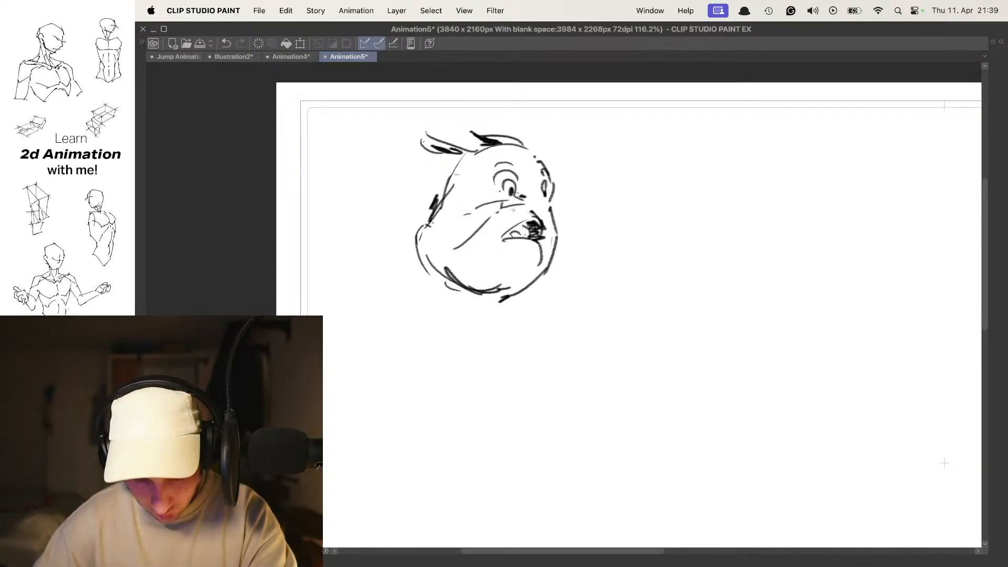
key(space)
- Sketch the fourth creature head's skull further right than the onion-skinned heads and rough in its right-facing muzzle
drag(570, 196, 559, 202)
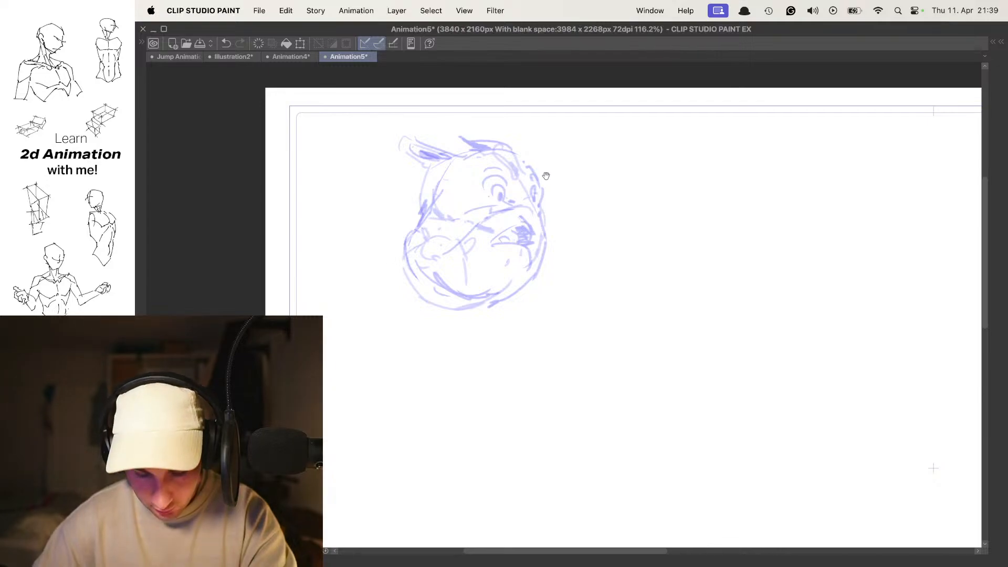
drag(505, 157, 492, 221)
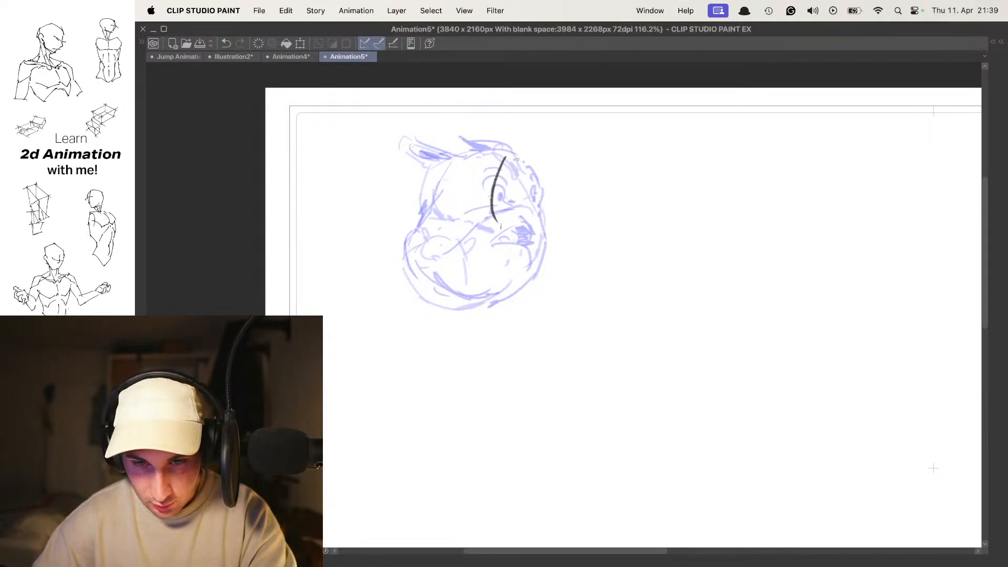
drag(512, 159, 565, 148)
drag(548, 150, 589, 180)
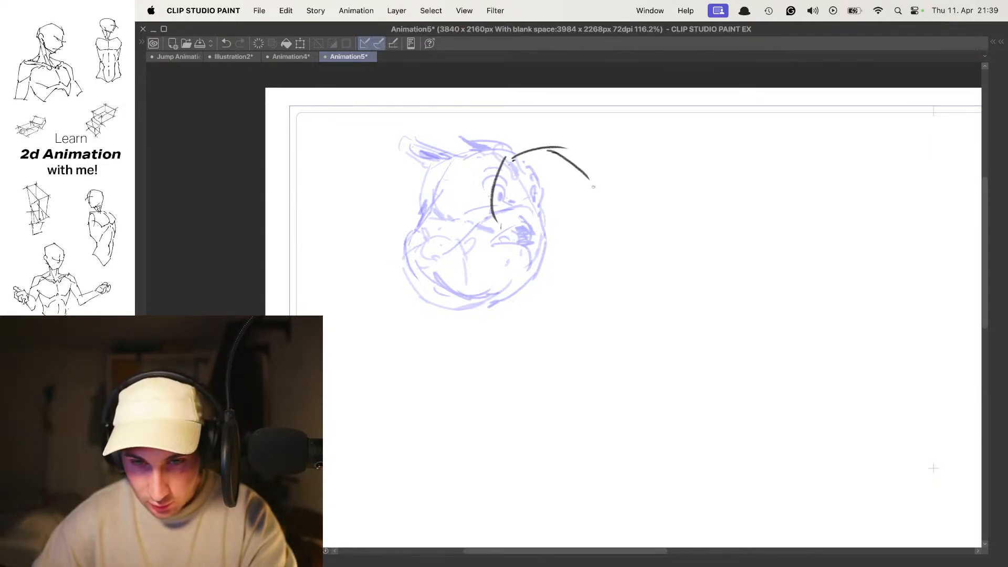
mouse_move(567, 227)
mouse_down()
mouse_move(602, 199)
mouse_move(610, 253)
mouse_up()
mouse_move(597, 203)
mouse_down()
mouse_move(578, 244)
mouse_move(596, 250)
mouse_up()
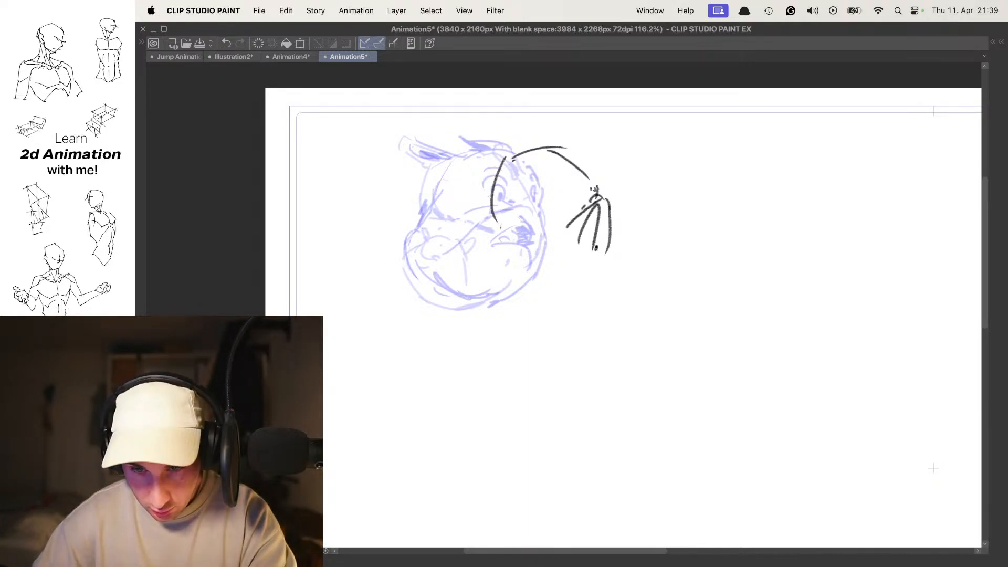
- Undo the extra muzzle strokes and draw the fourth head's cheek, jaw, chin and wide-open shaded mouth
key(super+z)
key(super+z)
mouse_move(599, 211)
mouse_down()
mouse_move(572, 286)
mouse_move(525, 310)
mouse_up()
mouse_move(506, 213)
mouse_down()
mouse_move(492, 289)
mouse_move(528, 303)
mouse_up()
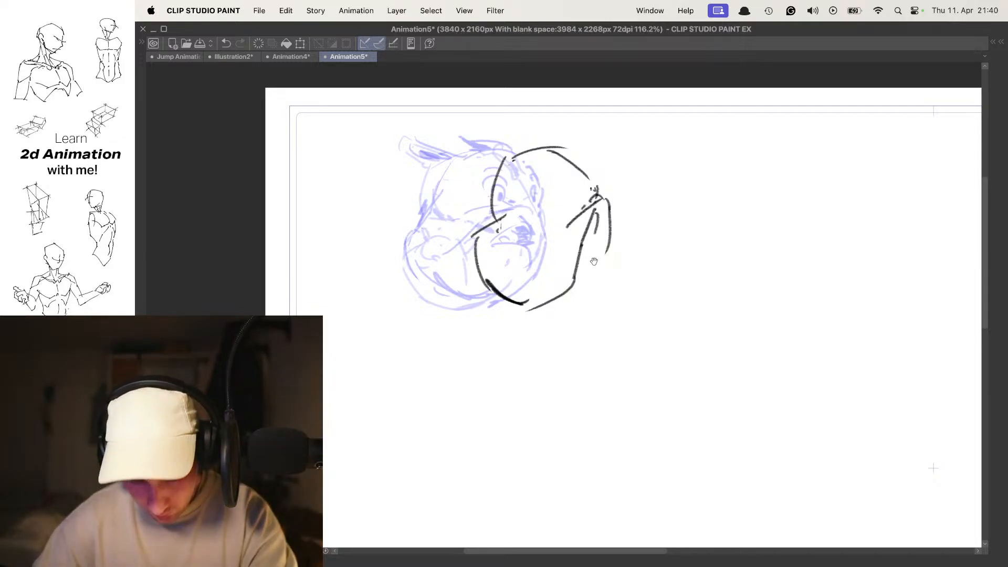
mouse_move(583, 251)
mouse_down()
mouse_move(597, 275)
mouse_move(590, 286)
mouse_move(603, 277)
mouse_move(612, 287)
mouse_move(564, 311)
mouse_move(584, 305)
mouse_up()
drag(593, 235, 588, 259)
drag(596, 211, 587, 257)
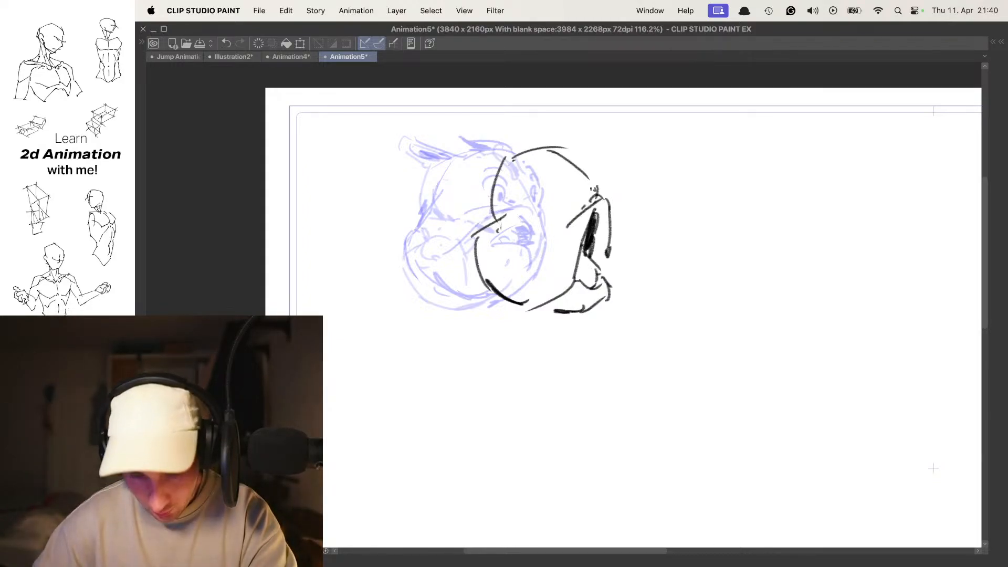
- Add the fourth head's eye, brow and trailing ears, and advance to a new empty frame
drag(580, 193, 574, 205)
drag(561, 169, 544, 191)
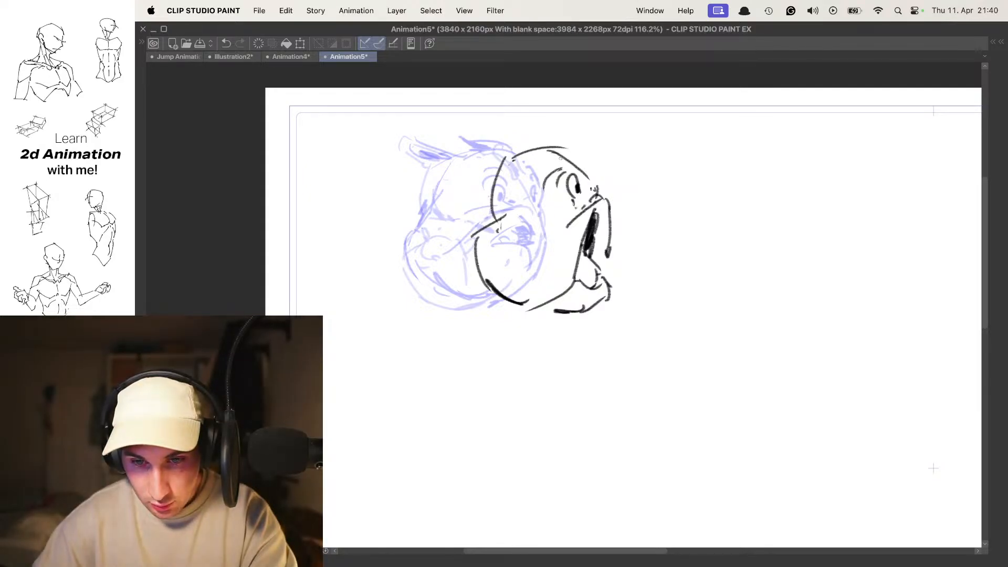
drag(506, 157, 480, 214)
mouse_move(519, 151)
mouse_down()
mouse_move(471, 142)
mouse_move(455, 150)
mouse_up()
mouse_move(470, 147)
mouse_down()
mouse_move(531, 140)
mouse_move(496, 134)
mouse_move(522, 143)
mouse_up()
key(space)
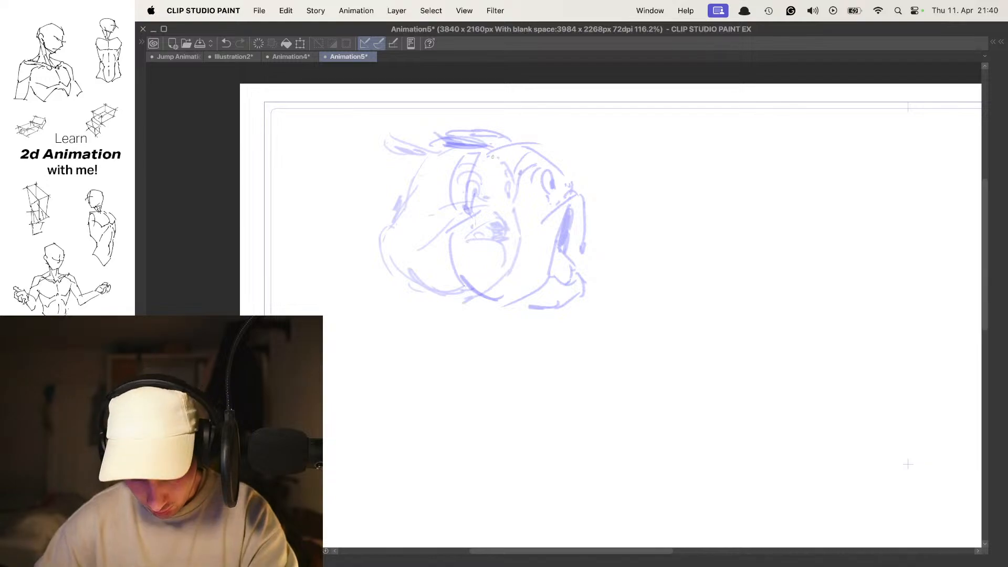
- Sketch the fifth creature head further right on the empty frame, with a curved skull, rounded muzzle, eye and ears swept forward
drag(533, 198, 519, 194)
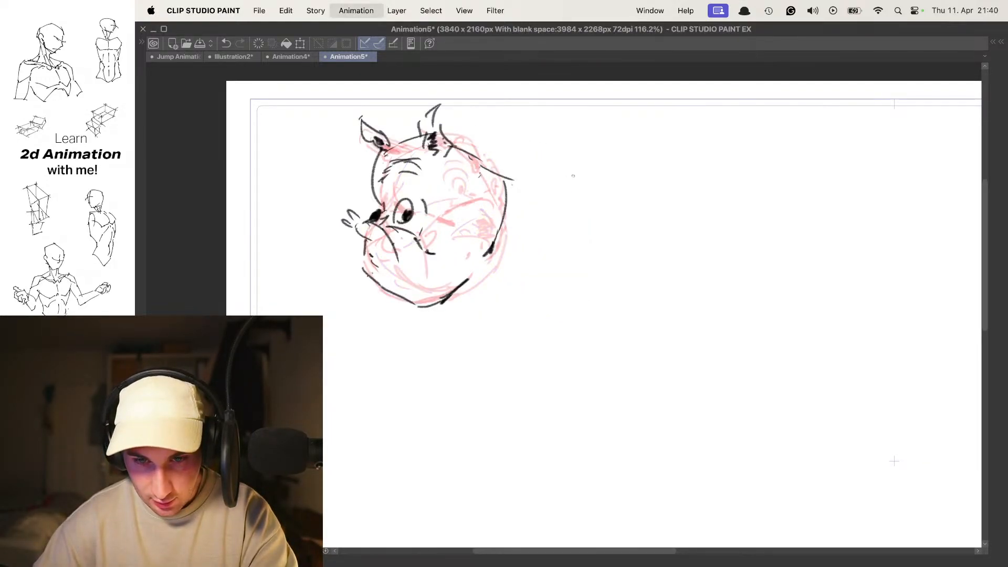
drag(572, 177, 548, 180)
key(n)
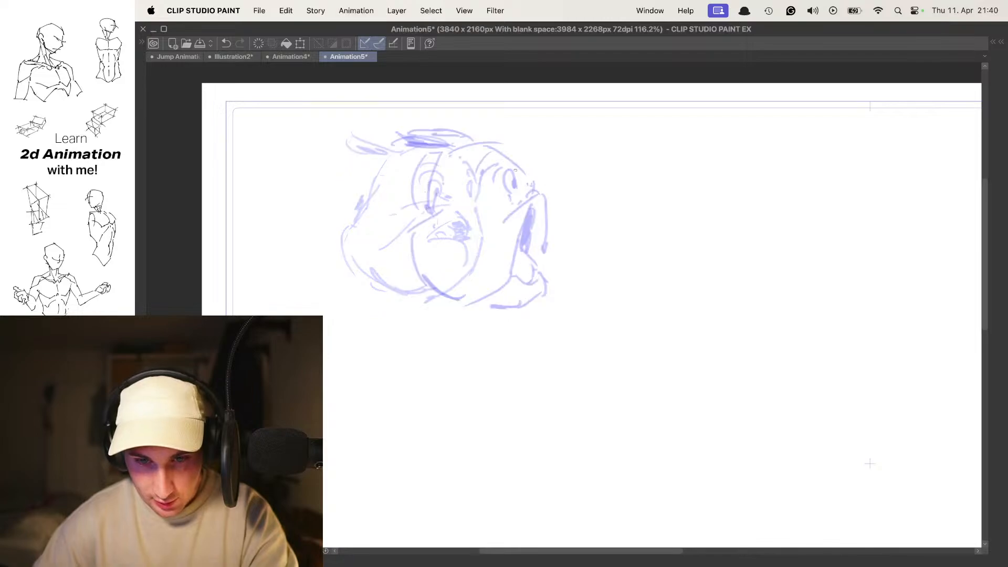
mouse_move(499, 156)
mouse_down()
mouse_move(476, 210)
mouse_move(544, 301)
mouse_move(572, 290)
mouse_up()
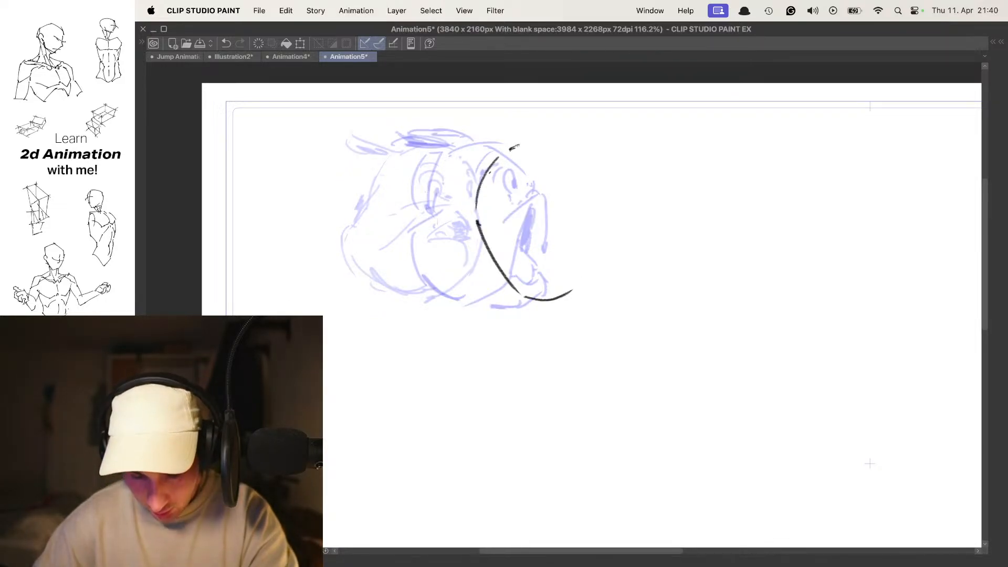
mouse_move(559, 147)
mouse_down()
mouse_move(563, 172)
mouse_move(546, 171)
mouse_move(567, 181)
mouse_move(571, 219)
mouse_move(585, 195)
mouse_move(627, 213)
mouse_move(625, 280)
mouse_move(549, 303)
mouse_up()
key(super+z)
key(super+z)
drag(512, 234, 585, 301)
mouse_move(525, 136)
mouse_down()
mouse_move(574, 117)
mouse_move(574, 141)
mouse_up()
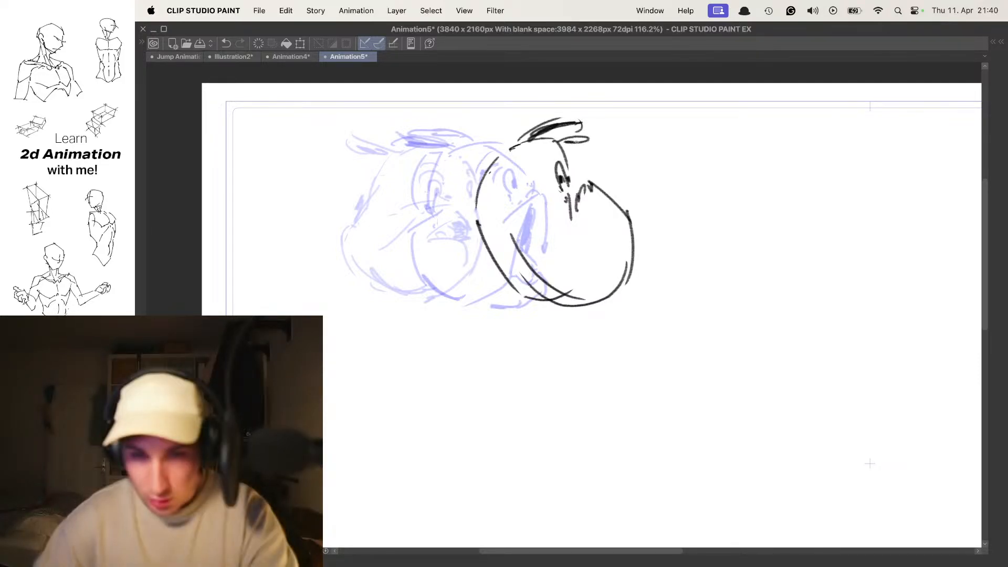
- Outline a collar band behind the fifth head, turn off onion skin and flip through the frames to check the turn
mouse_move(522, 172)
mouse_down()
mouse_move(489, 152)
mouse_move(462, 157)
mouse_move(455, 224)
mouse_up()
drag(457, 198, 500, 275)
key(o)
key(Left)
key(Left)
key(Right)
key(Left)
key(Left)
key(Right)
key(Right)
key(Right)
- Refine the fifth head's face, add three oval studs to its collar and turn onion skin back on
mouse_move(622, 207)
mouse_down()
mouse_move(574, 175)
mouse_move(578, 257)
mouse_up()
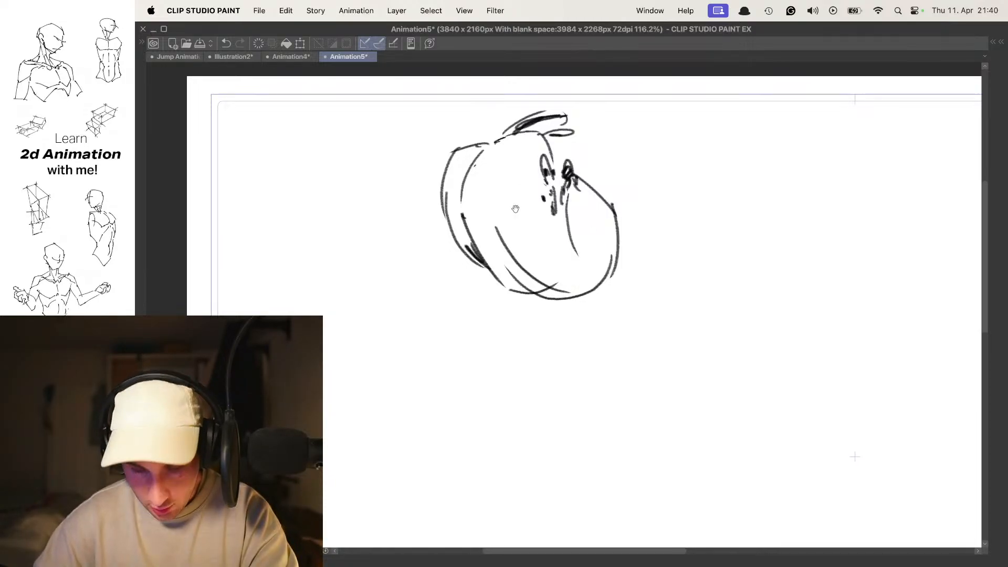
drag(461, 156, 457, 184)
drag(462, 218, 465, 220)
key(o)
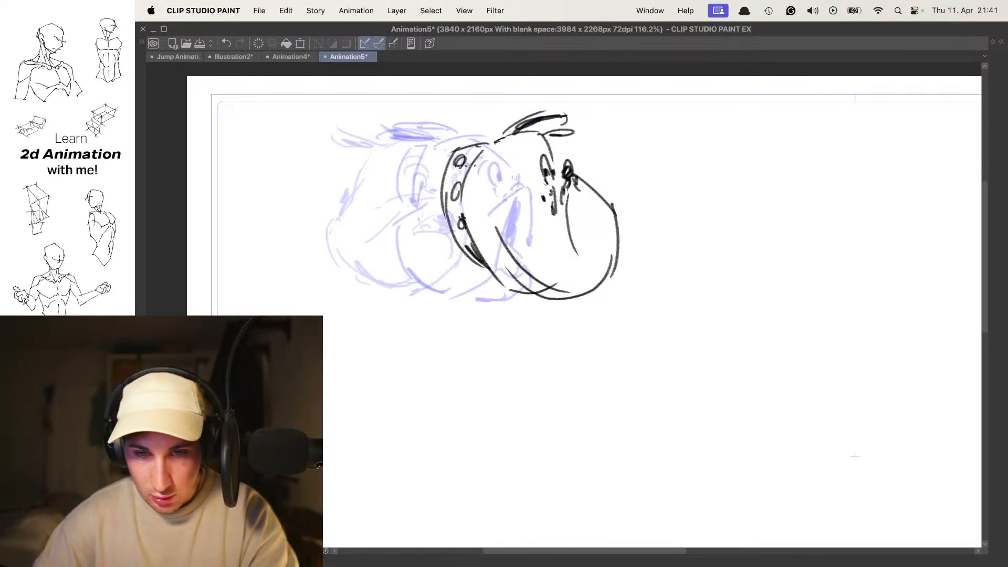
- Flip back and forth through the creature head drawings to check the motion, ending on a new empty frame
key(Left)
key(Left)
key(Left)
key(Left)
key(Right)
key(Right)
key(Right)
key(Right)
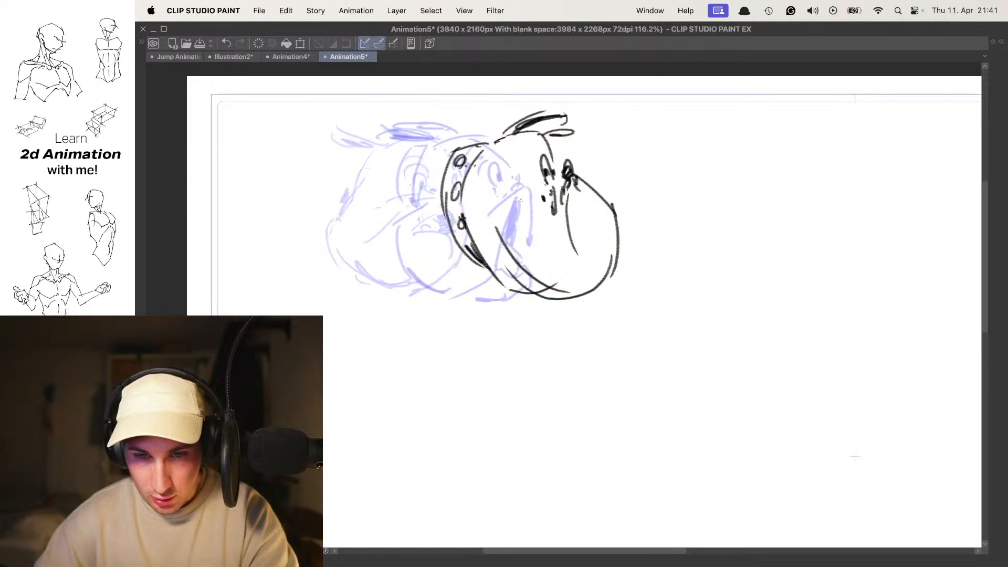
key(Right)
drag(609, 182, 604, 187)
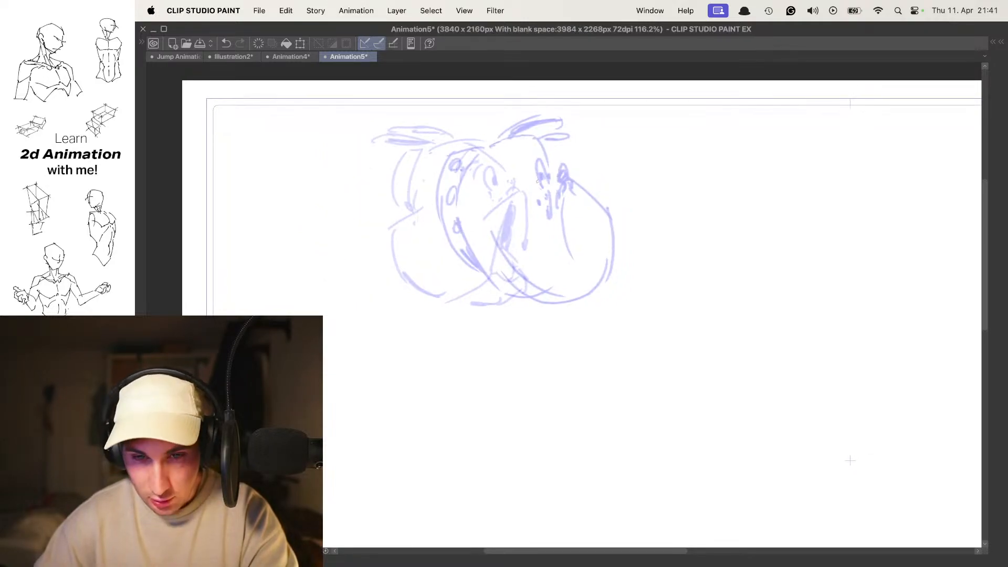
- Draw the sixth head's collar and back of the skull over the onion skin, with upright ears, brow and eye
mouse_move(494, 185)
mouse_down()
mouse_move(511, 167)
mouse_move(479, 211)
mouse_up()
drag(497, 139, 455, 214)
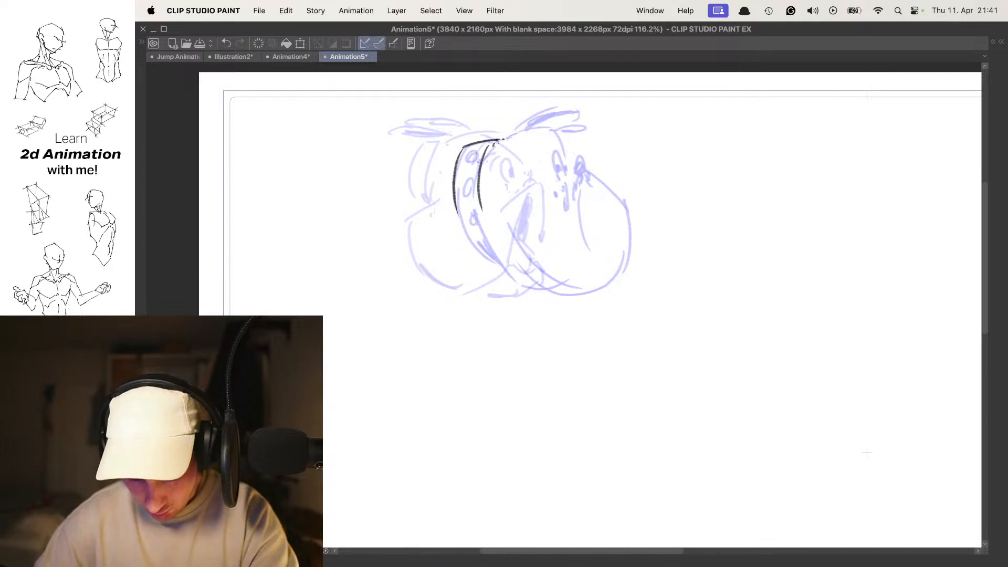
drag(497, 153, 493, 136)
mouse_move(494, 123)
mouse_down()
mouse_move(510, 92)
mouse_move(520, 140)
mouse_move(538, 97)
mouse_move(518, 132)
mouse_up()
mouse_move(503, 115)
mouse_down()
mouse_move(496, 138)
mouse_move(539, 136)
mouse_move(564, 165)
mouse_move(560, 179)
mouse_up()
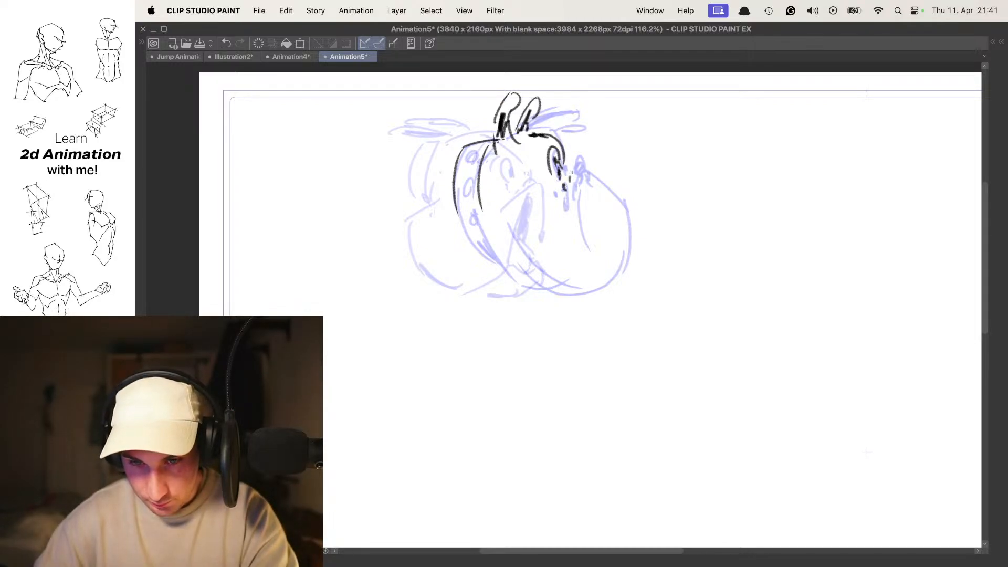
- Add the sixth head's muzzle front, mouth corner and protruding chin, and close the jaw and cheek outline
mouse_move(605, 178)
mouse_down()
mouse_move(601, 249)
mouse_move(581, 276)
mouse_move(619, 284)
mouse_move(600, 289)
mouse_move(616, 251)
mouse_up()
drag(609, 289, 565, 298)
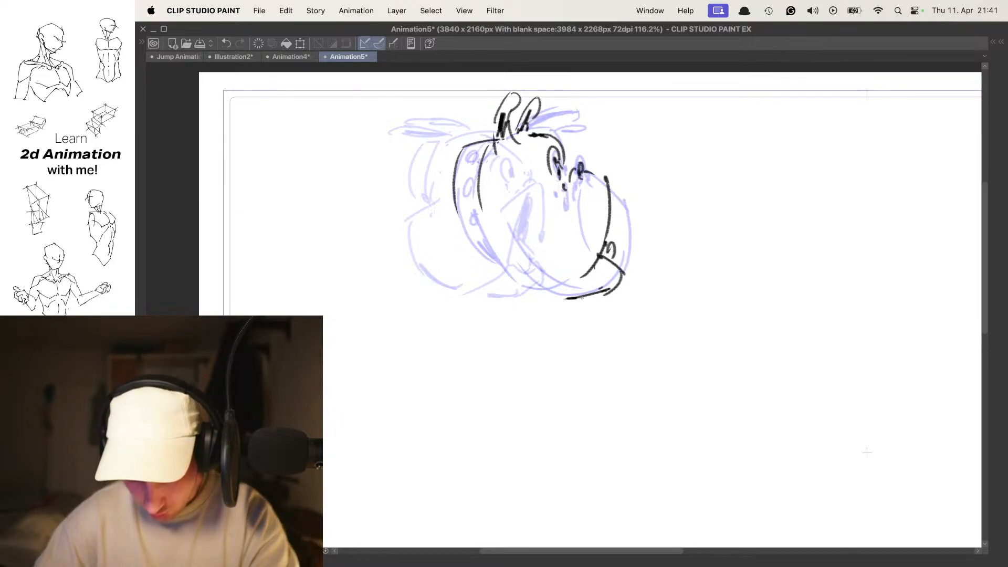
drag(508, 236, 510, 247)
mouse_move(479, 209)
mouse_down()
mouse_move(511, 284)
mouse_move(546, 303)
mouse_up()
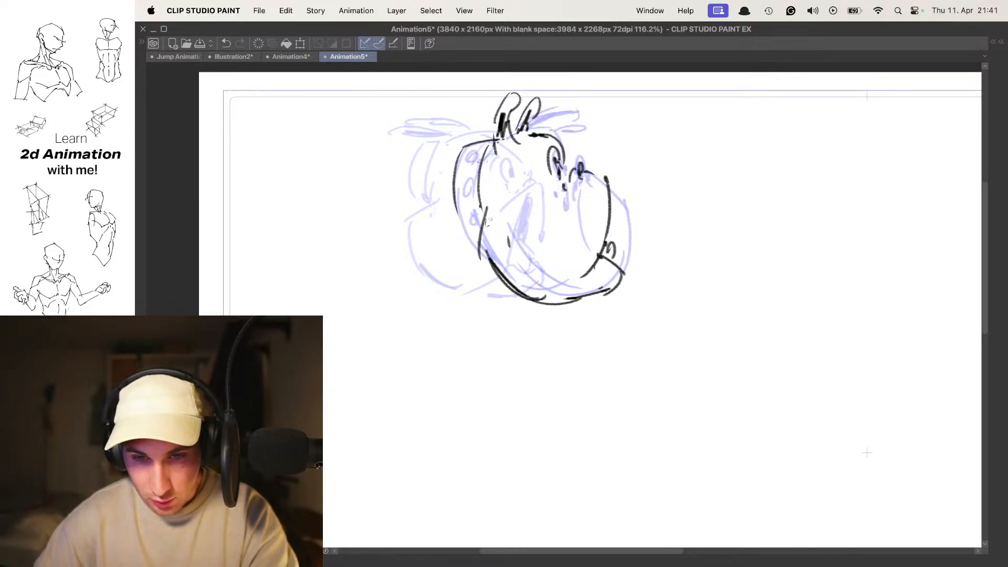
- Mark the ear direction above the heads: a left arrow on frame 4, a right arrow on frame 5 and an upright mark on frame 6
key(space)
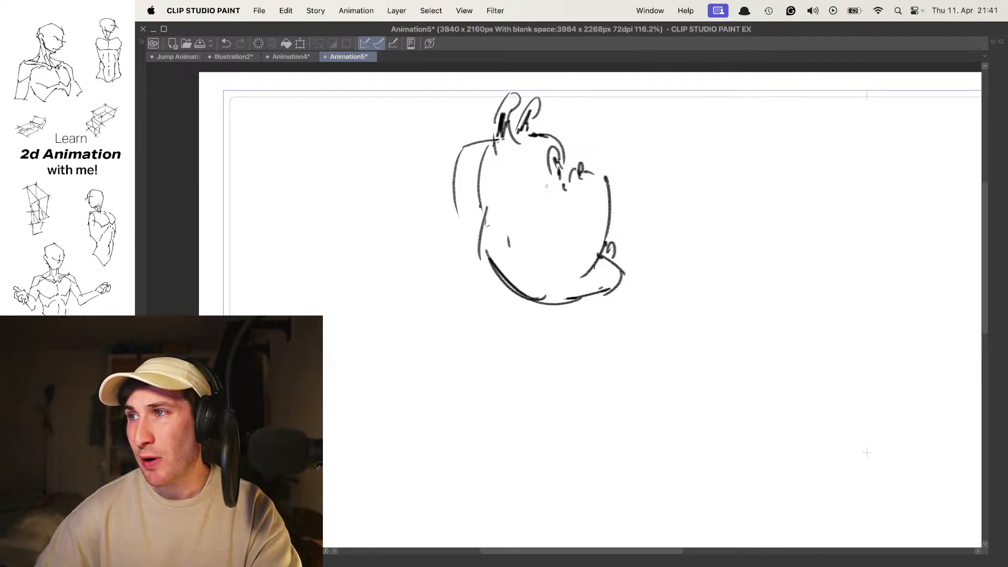
drag(562, 192, 561, 215)
key(space)
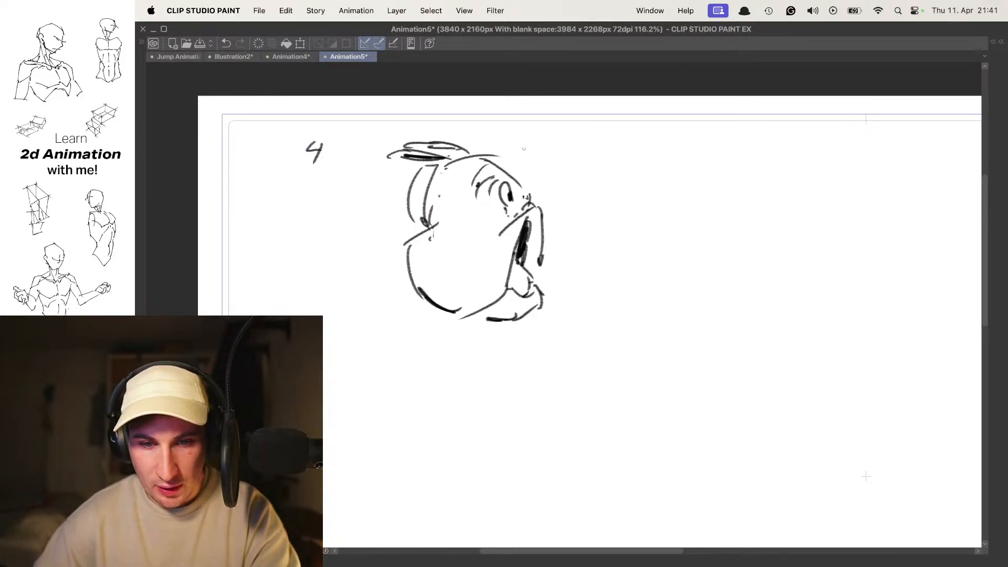
mouse_move(386, 120)
mouse_down()
mouse_move(435, 122)
mouse_move(405, 126)
mouse_up()
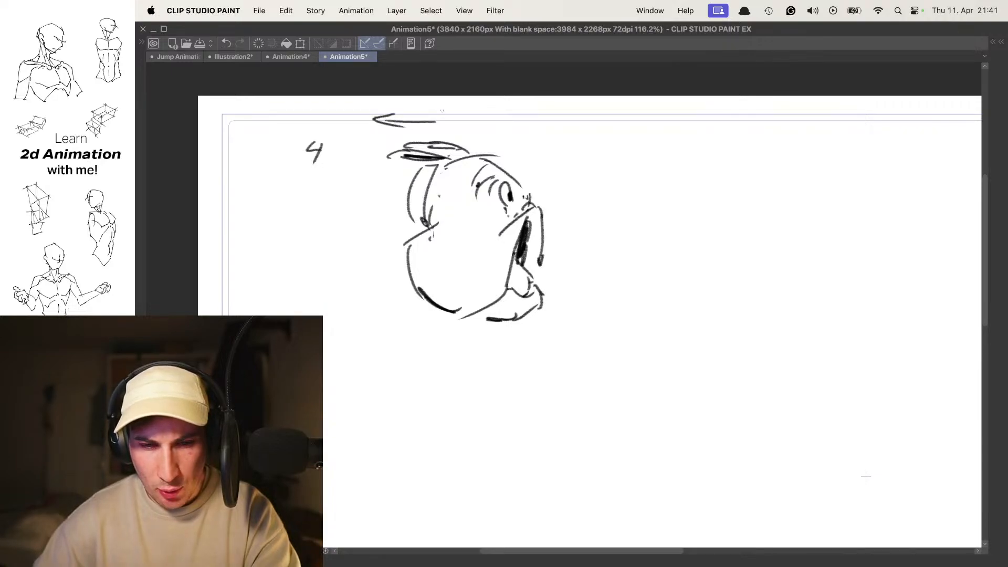
key(.)
drag(521, 118, 568, 116)
drag(558, 109, 561, 151)
key(.)
mouse_move(553, 119)
mouse_down()
mouse_move(571, 116)
mouse_move(577, 140)
mouse_up()
key(.)
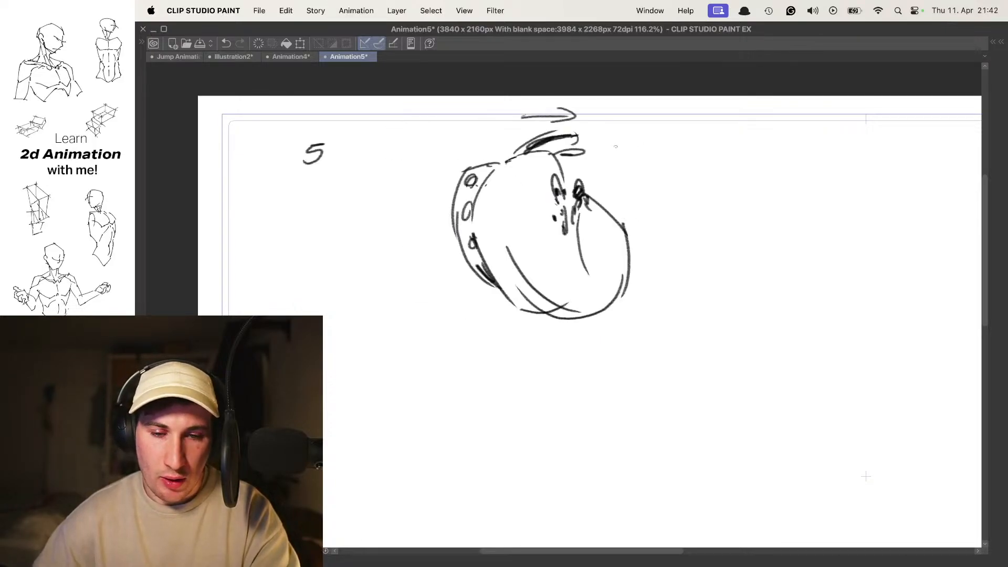
- Flip between frames 4, 5 and 6 to compare how the ears change direction
key(period)
key(period)
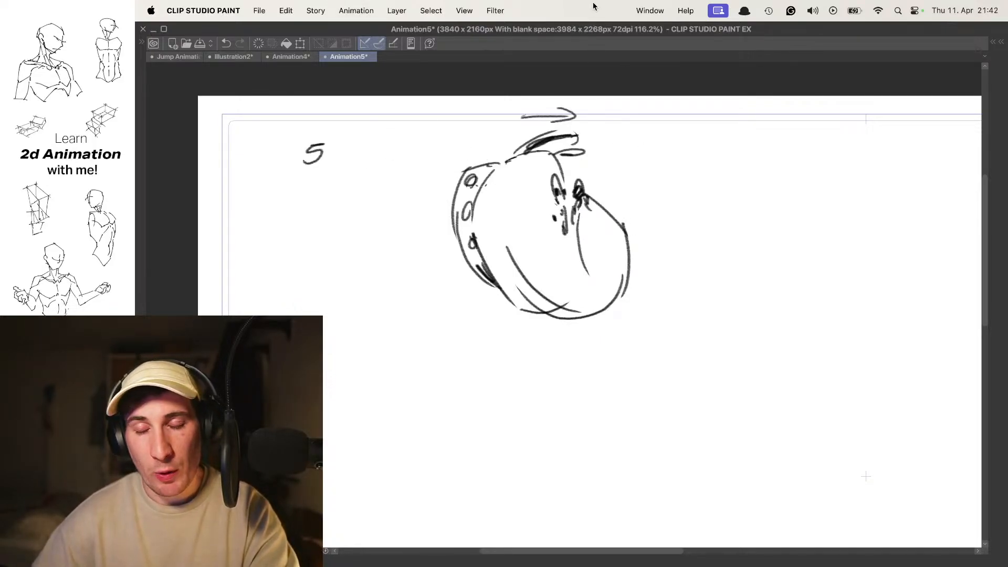
key(comma)
key(comma)
key(period)
key(period)
key(comma)
key(period)
key(period)
key(comma)
key(comma)
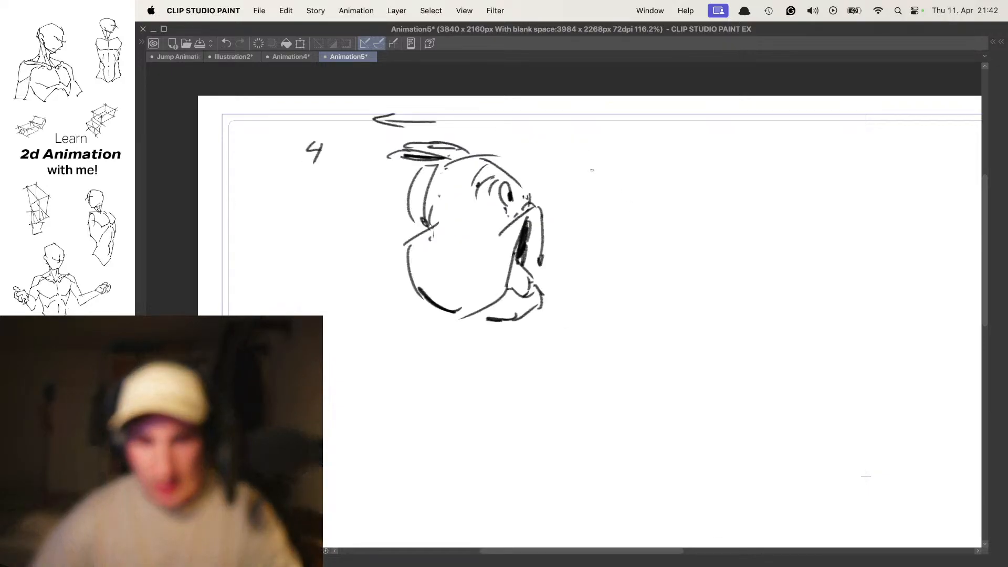
key(period)
key(period)
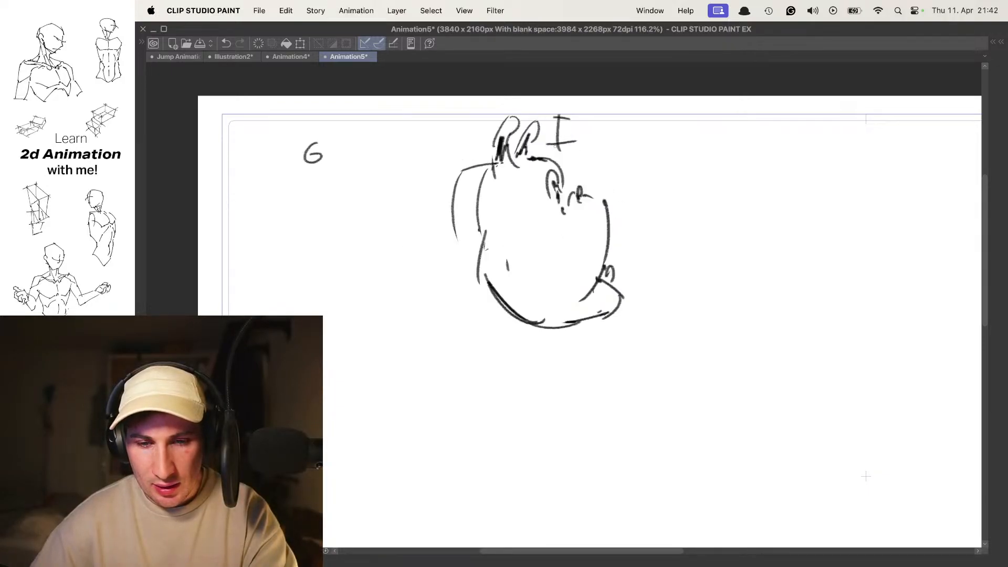
drag(503, 148, 519, 127)
key(super+z)
key(comma)
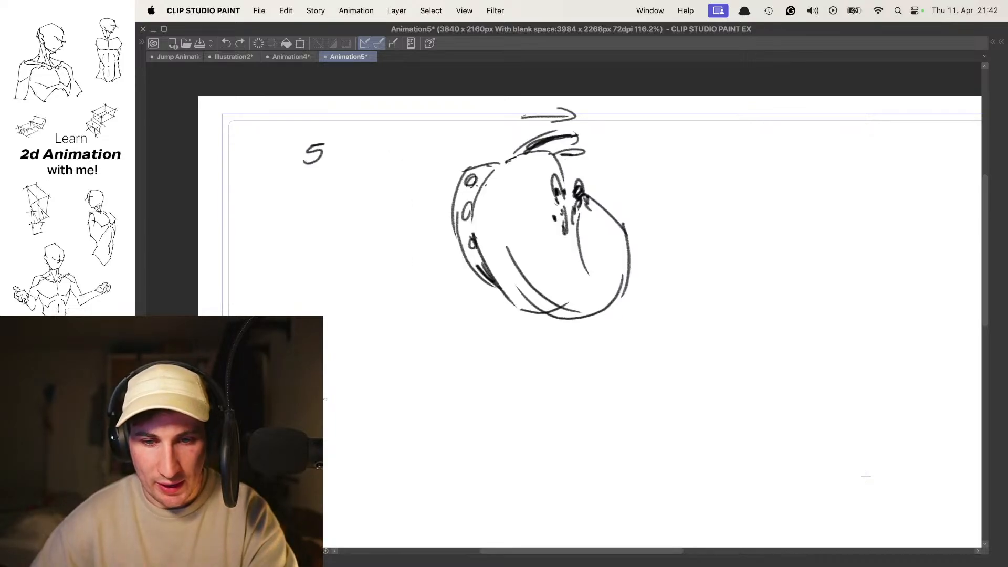
- Step repeatedly back and forth through the six creature head drawings to examine the ear drag across the turn
key(Tab)
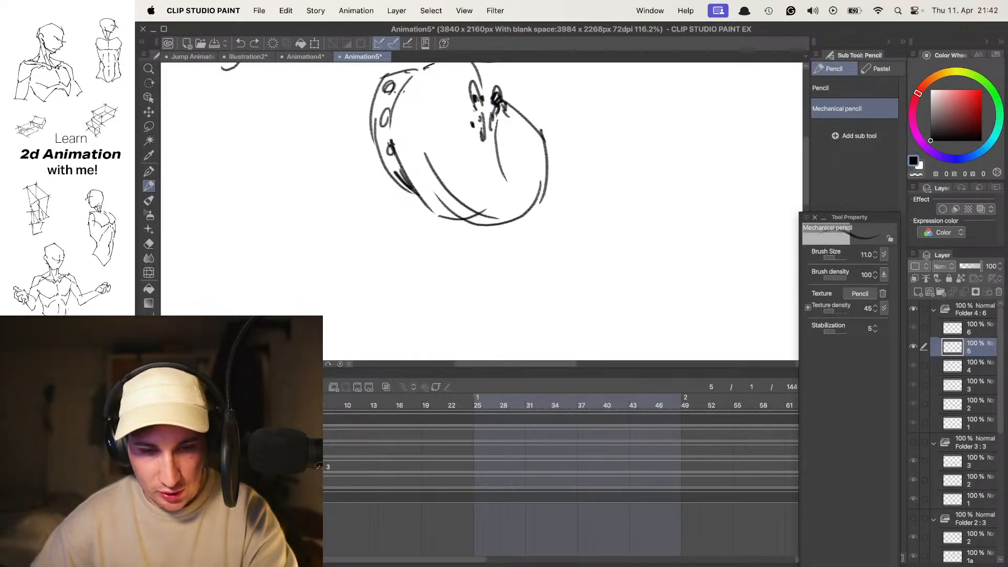
key(period)
key(Tab)
key(comma)
key(comma)
key(period)
key(period)
key(comma)
key(comma)
key(comma)
key(comma)
key(period)
key(period)
key(period)
key(period)
key(comma)
key(comma)
key(comma)
key(period)
key(period)
key(period)
key(comma)
key(period)
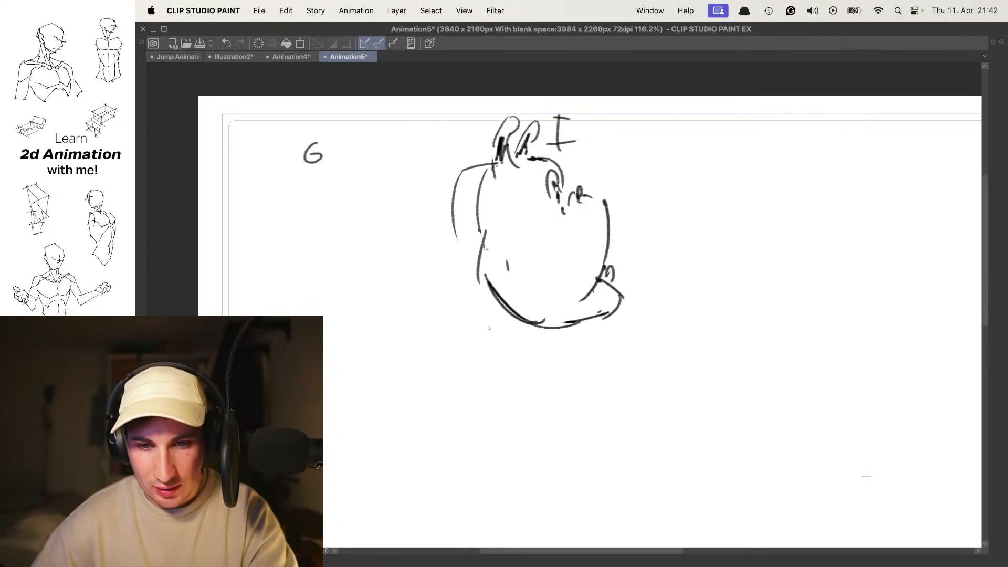
key(comma)
key(comma)
key(period)
key(period)
key(comma)
key(comma)
key(period)
key(period)
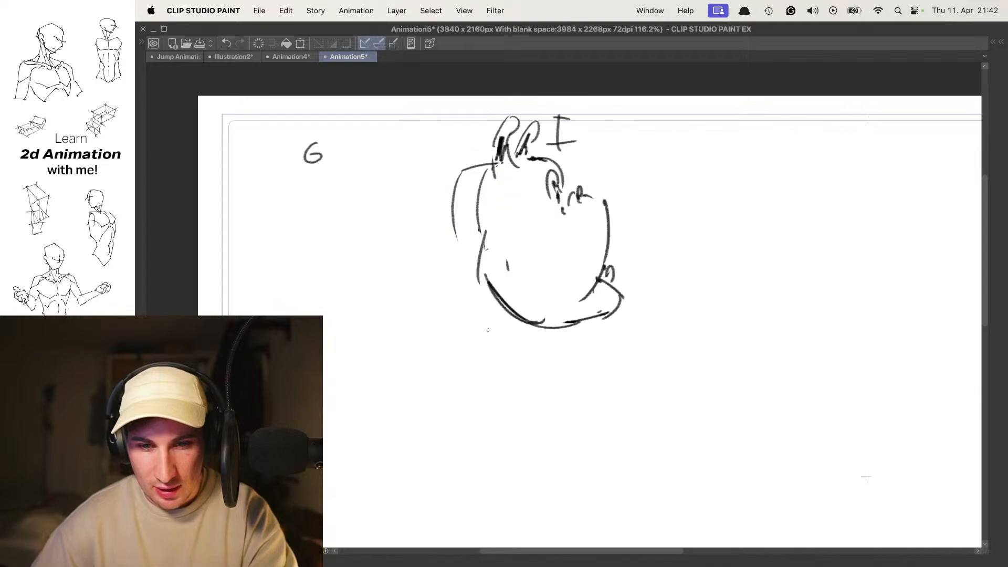
- Show the timeline and layers briefly, and review the last creature head frames once more
key(Tab)
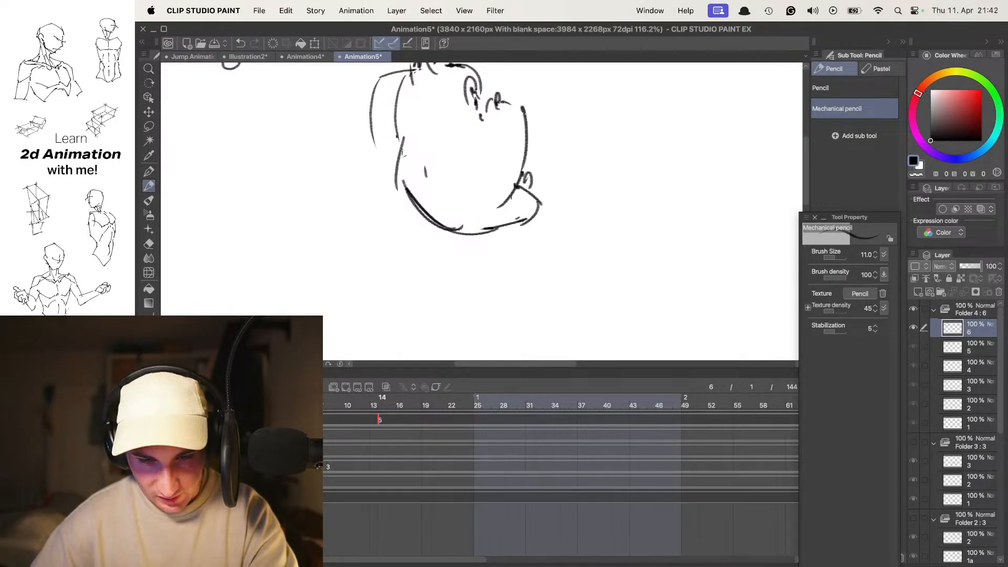
key(comma)
key(comma)
key(Tab)
key(period)
key(comma)
key(period)
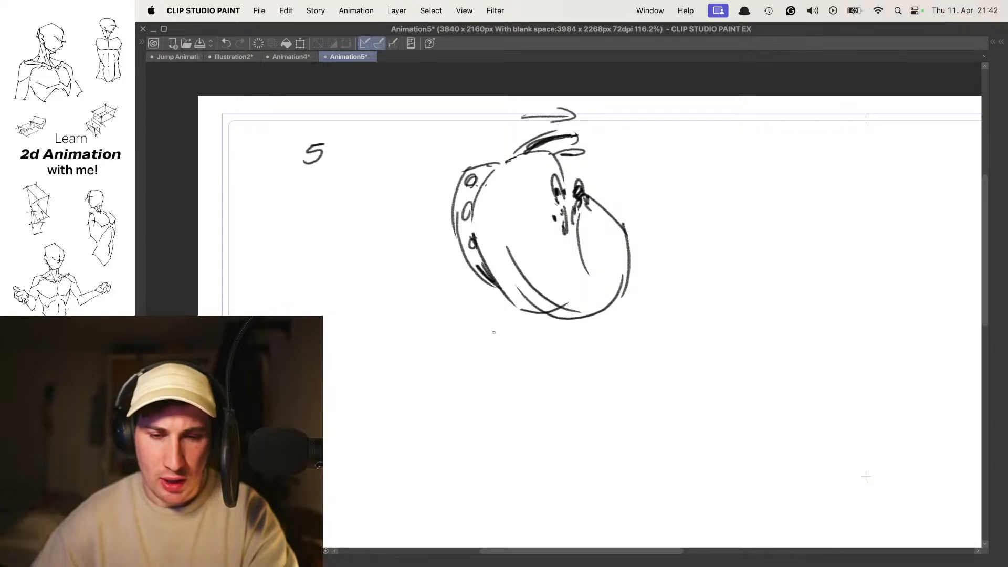
- Go back to frame 1 and draw a small circle in the empty area beside the creature head, undoing the rejected attempts
key(Return)
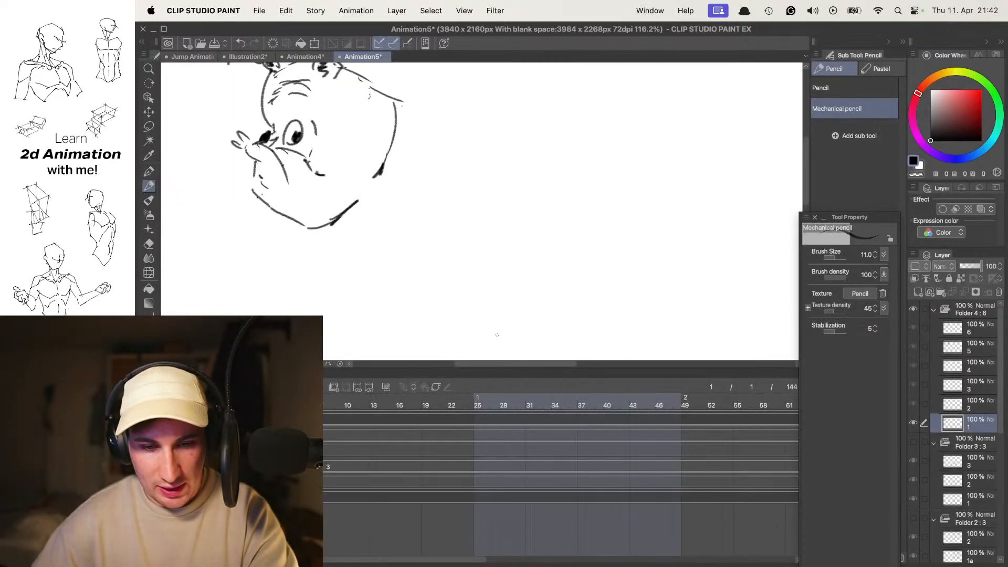
key(Tab)
key(super+z)
scroll(590, 241, right, 5)
scroll(590, 240, down, 3)
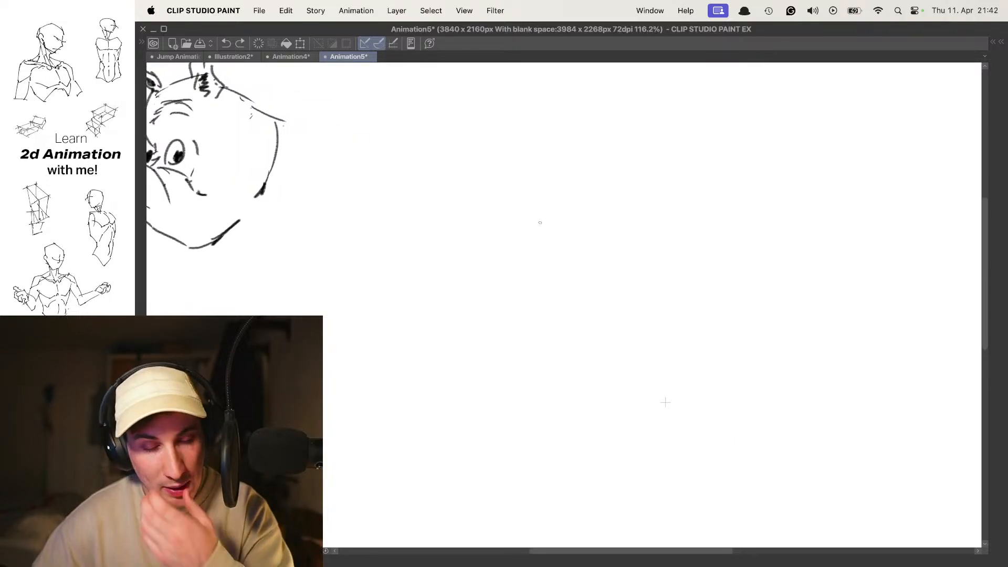
scroll(603, 197, down, 2)
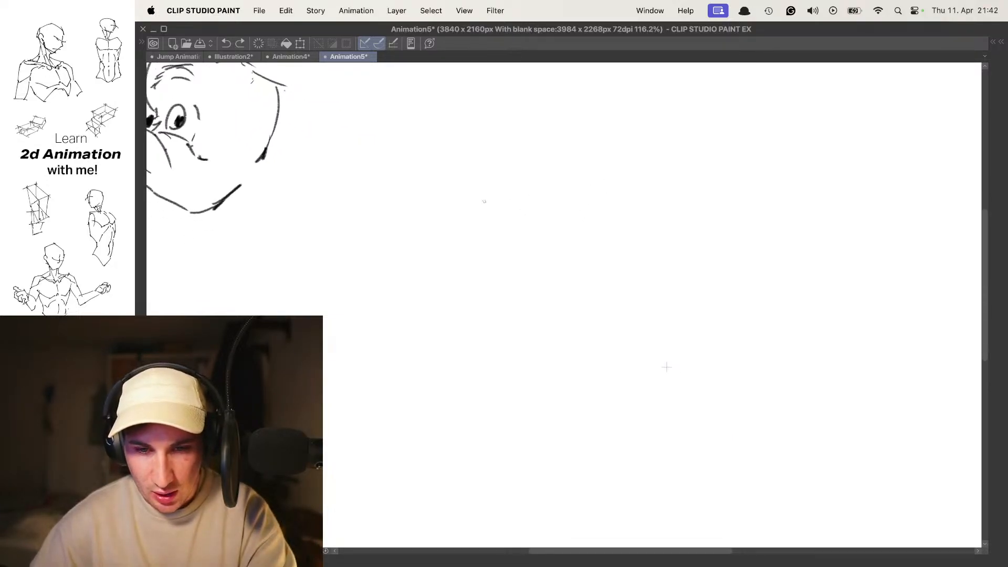
mouse_move(474, 179)
mouse_down()
mouse_move(489, 150)
mouse_move(517, 158)
mouse_up()
key(super+z)
key(super+z)
drag(480, 199, 528, 213)
key(super+z)
mouse_move(486, 156)
mouse_down()
mouse_move(507, 164)
mouse_move(479, 186)
mouse_up()
- Turn on onion skin and draw a second circle on frame 2, overlapping the first and shifted slightly to the right
key(Right)
key(o)
drag(633, 195, 534, 189)
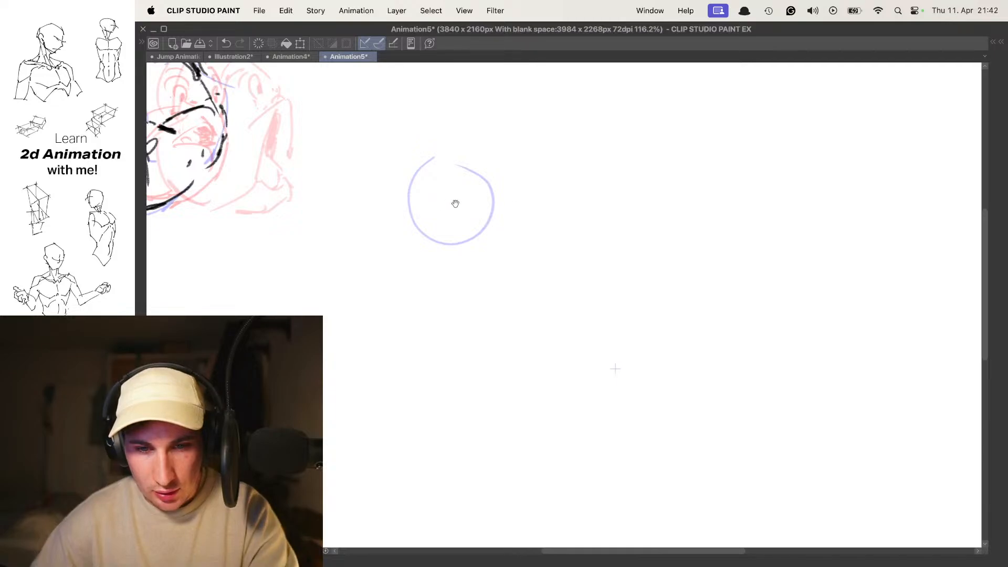
drag(450, 204, 465, 205)
mouse_move(469, 167)
mouse_down()
mouse_move(459, 236)
mouse_move(474, 161)
mouse_up()
key(super+z)
- Draw a flattened oval on frame 3 and a long, very thin ellipse on frame 4, each further right
key(Right)
mouse_move(555, 194)
mouse_down()
mouse_move(540, 194)
mouse_move(576, 178)
mouse_move(503, 206)
mouse_move(578, 184)
mouse_move(570, 199)
mouse_move(673, 227)
mouse_up()
key(super+z)
key(Right)
drag(669, 181, 596, 176)
drag(611, 230, 654, 227)
key(super+z)
drag(749, 234, 669, 230)
drag(800, 232, 716, 220)
- Flip through the circle, oval and thin ellipse frames to check the stretching movement
key(Left)
key(Left)
key(Left)
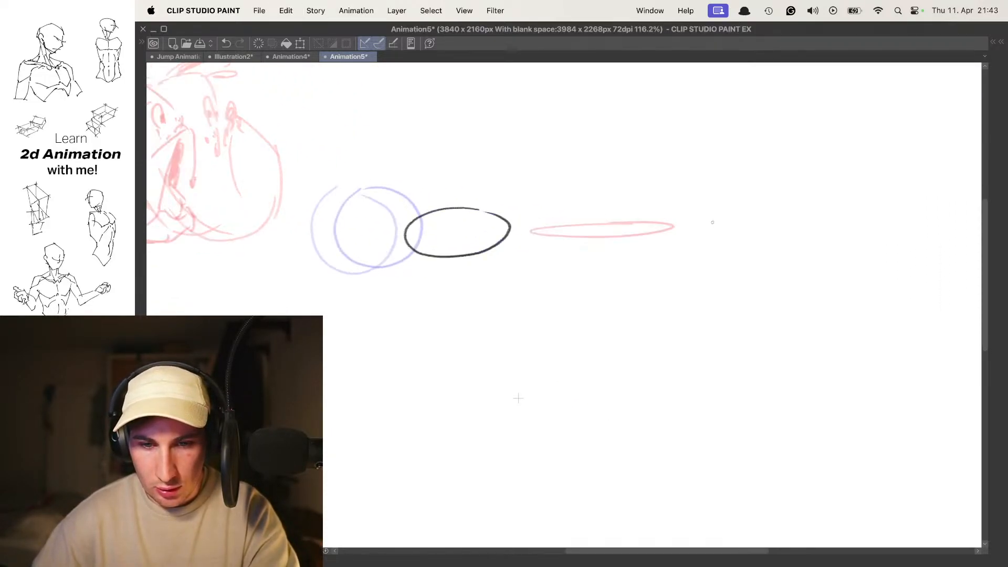
key(Right)
key(Right)
key(Left)
key(Left)
key(Right)
key(Right)
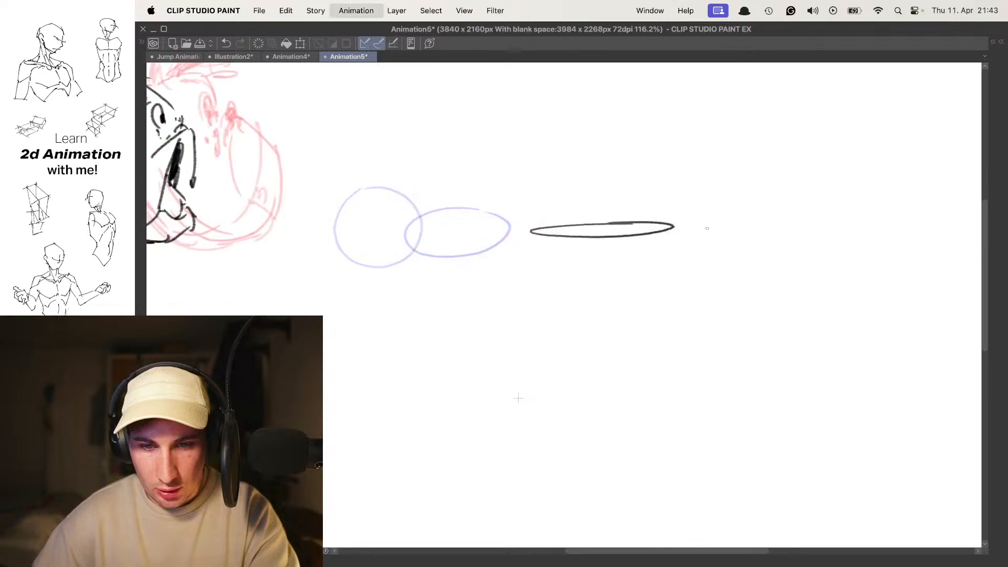
- Rework the thin ellipse on frame 4 with extra strokes at its ends
drag(621, 226, 568, 232)
key(super+z)
drag(504, 240, 494, 232)
drag(654, 226, 680, 222)
drag(528, 236, 533, 239)
- Draw a small rounded head shape with a protruding nub on frame 5, at the far right of the ellipses
mouse_move(706, 219)
mouse_down()
mouse_move(823, 231)
mouse_move(733, 213)
mouse_move(636, 219)
mouse_move(821, 245)
mouse_move(625, 221)
mouse_move(595, 253)
mouse_up()
key(Right)
mouse_move(624, 191)
mouse_down()
mouse_move(608, 217)
mouse_move(656, 213)
mouse_move(612, 225)
mouse_move(639, 221)
mouse_move(593, 255)
mouse_up()
key(super+z)
key(super+z)
key(super+z)
key(super+z)
key(super+z)
key(o)
drag(639, 196, 648, 200)
scroll(647, 202, down, 2)
key(o)
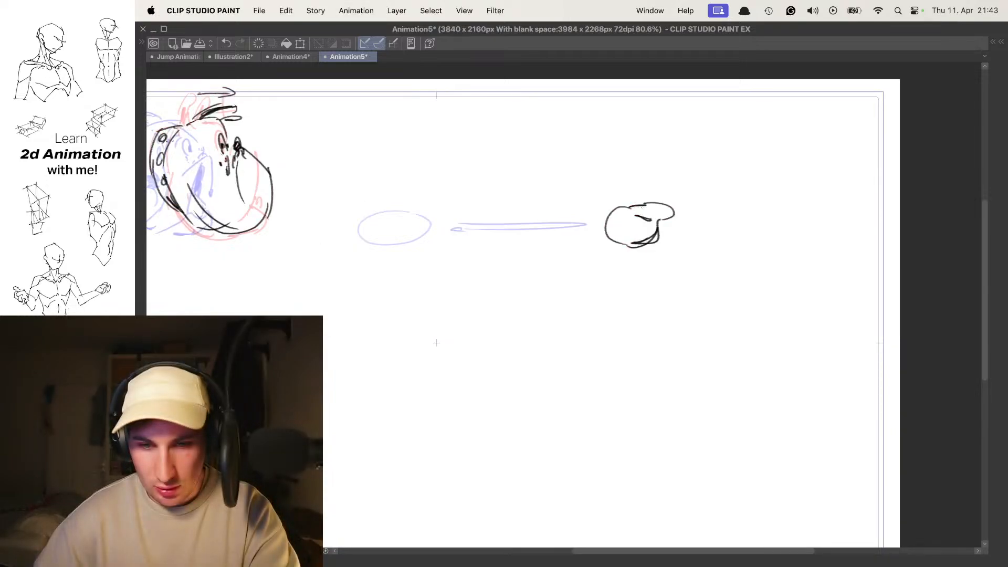
- Draw a circle on frame 6 over the onion-skinned head shape from frame 5
key(period)
key(o)
scroll(654, 218, up, 2)
key(o)
mouse_move(661, 205)
mouse_down()
mouse_move(624, 191)
mouse_move(637, 210)
mouse_move(609, 183)
mouse_up()
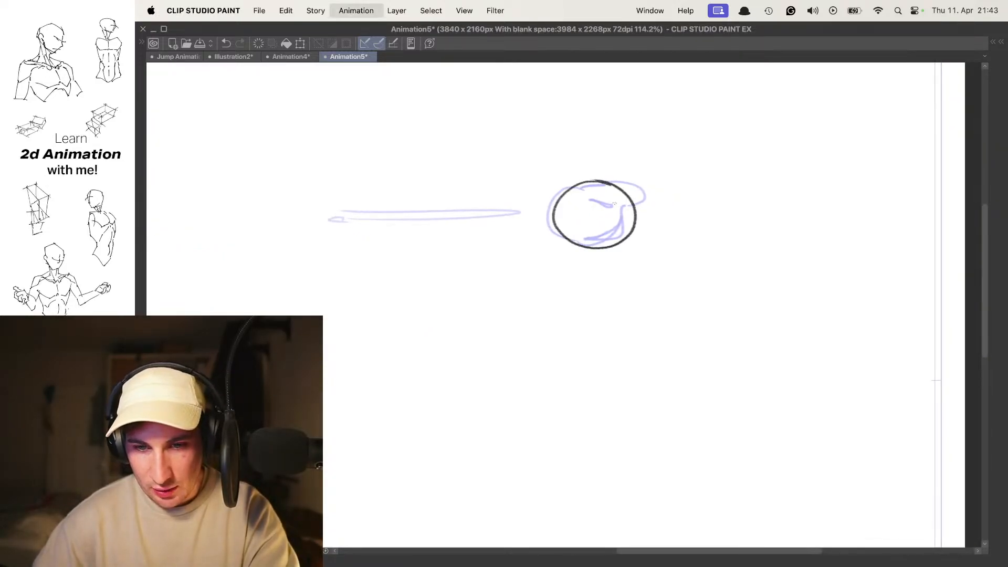
key(o)
drag(543, 185, 619, 213)
scroll(638, 209, down, 3)
key(space)
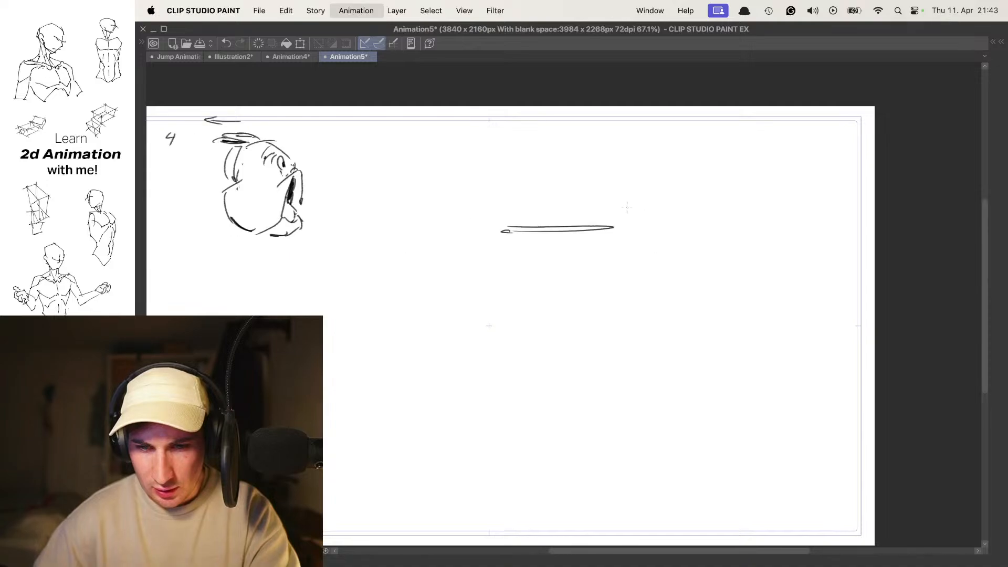
- Draw a short arrow pointing right from the nub of the small head shape on frame 5
key(comma)
mouse_move(670, 200)
mouse_down()
mouse_move(666, 211)
mouse_move(727, 223)
mouse_move(758, 207)
mouse_move(751, 225)
mouse_up()
scroll(685, 235, up, 7)
key(super+z)
drag(679, 220, 747, 212)
drag(742, 199, 678, 215)
key(super+space)
text(C)
key(BackSpace)
key(Escape)
scroll(694, 198, down, 8)
- Flip back and forth through the frames to check the circle stretching into the small head shape
key(comma)
key(comma)
key(comma)
key(comma)
key(period)
key(comma)
key(period)
key(period)
key(comma)
key(period)
key(period)
key(period)
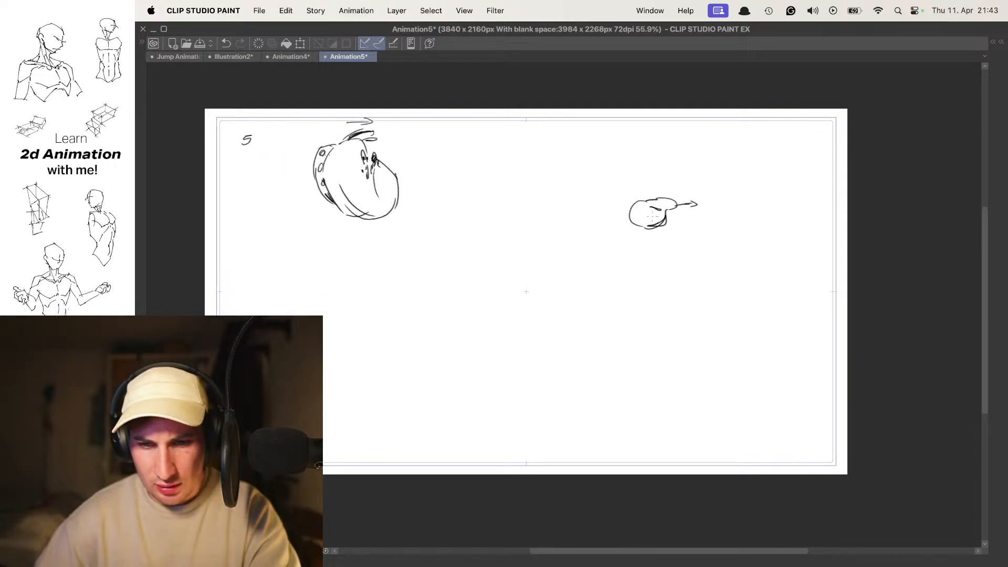
key(period)
key(comma)
key(comma)
key(comma)
key(comma)
drag(553, 247, 695, 225)
key(period)
key(comma)
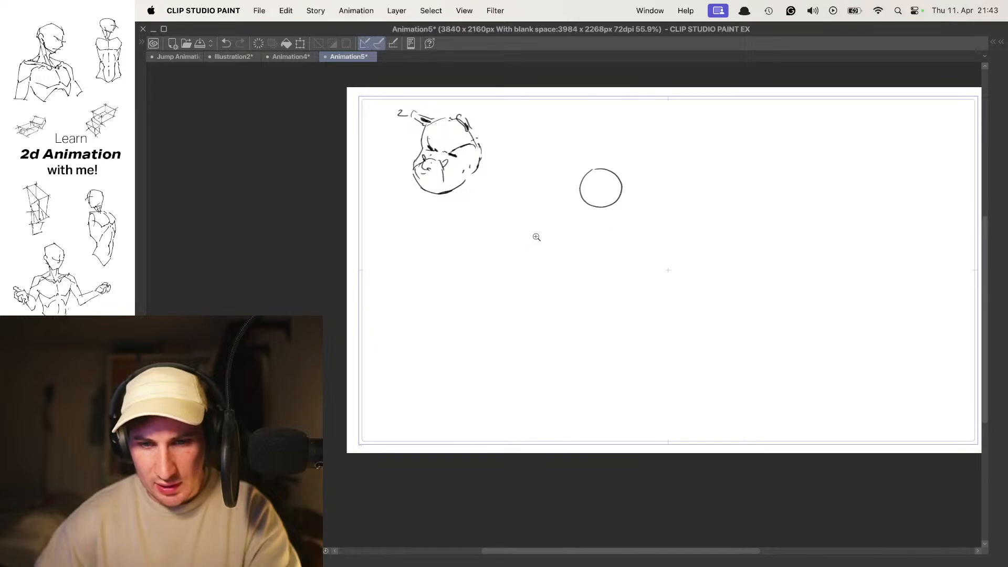
- Sketch an oval head outline below the creature head on frame 2, undoing the stray strokes
drag(530, 240, 572, 239)
drag(457, 270, 522, 205)
key(super+space)
key(super+space)
mouse_move(582, 193)
mouse_down()
mouse_move(548, 201)
mouse_move(555, 214)
mouse_move(476, 231)
mouse_up()
click(546, 212)
key(super+z)
mouse_move(538, 214)
mouse_down()
mouse_move(477, 230)
mouse_move(499, 232)
mouse_move(519, 217)
mouse_up()
key(super+z)
key(super+z)
key(super+z)
mouse_move(549, 183)
mouse_down()
mouse_move(588, 283)
mouse_move(562, 213)
mouse_move(565, 297)
mouse_move(554, 236)
mouse_up()
key(.)
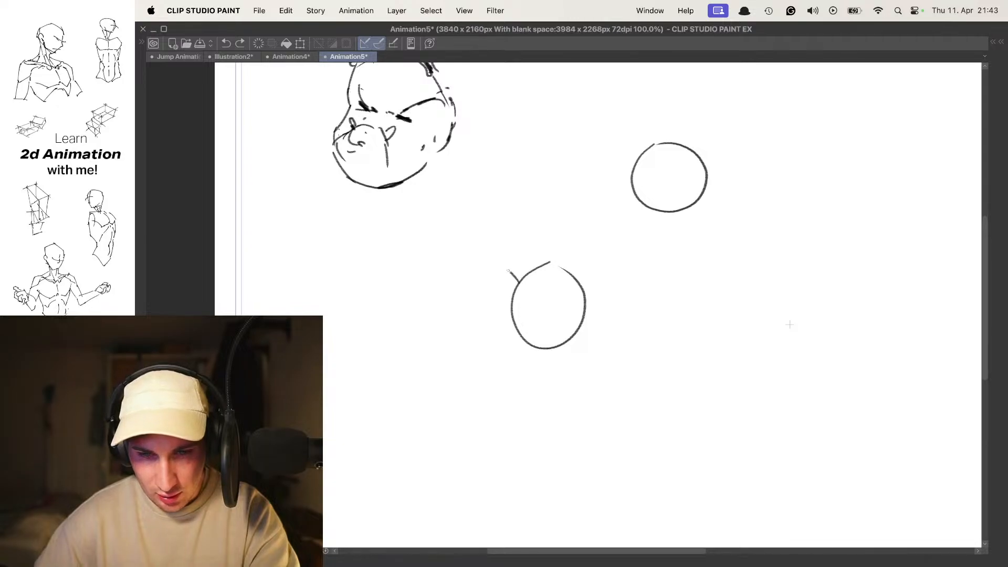
drag(514, 283, 511, 286)
mouse_move(548, 272)
mouse_down()
mouse_move(561, 264)
mouse_move(565, 214)
mouse_move(549, 218)
mouse_up()
key(super+z)
key(super+z)
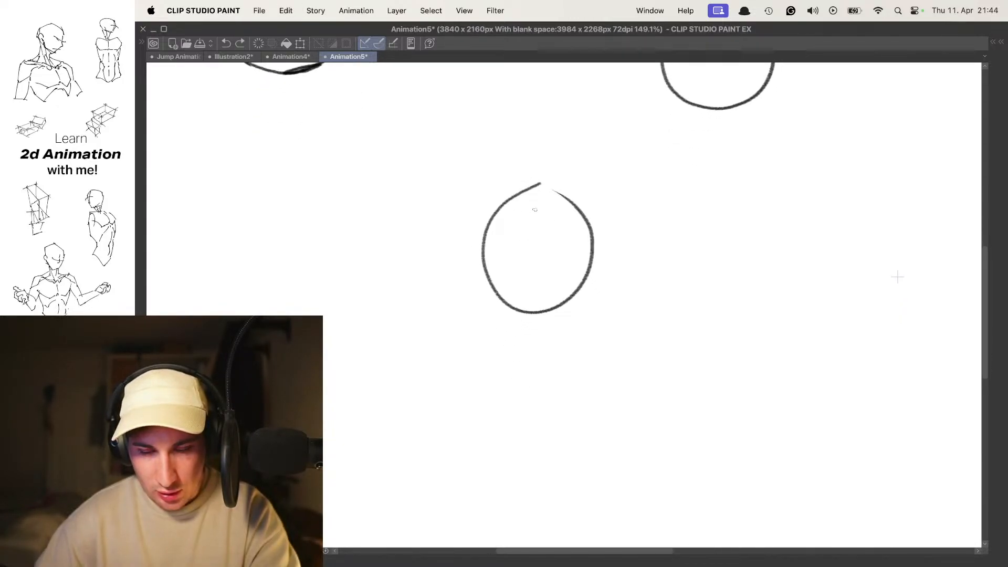
key(super+z)
- Draw two oval eyes with pupils inside the oval head on frame 2
mouse_move(507, 223)
mouse_down()
mouse_move(522, 240)
mouse_move(507, 219)
mouse_move(515, 256)
mouse_move(524, 242)
mouse_move(510, 233)
mouse_up()
key(super+z)
key(super+z)
key(super+z)
key(super+z)
drag(570, 216, 561, 220)
drag(585, 289, 541, 281)
- Flip between frames 1 and 2 with the onion skin on, and clear the oval face from frame 2
key(Right)
drag(627, 253, 577, 241)
key(o)
key(Left)
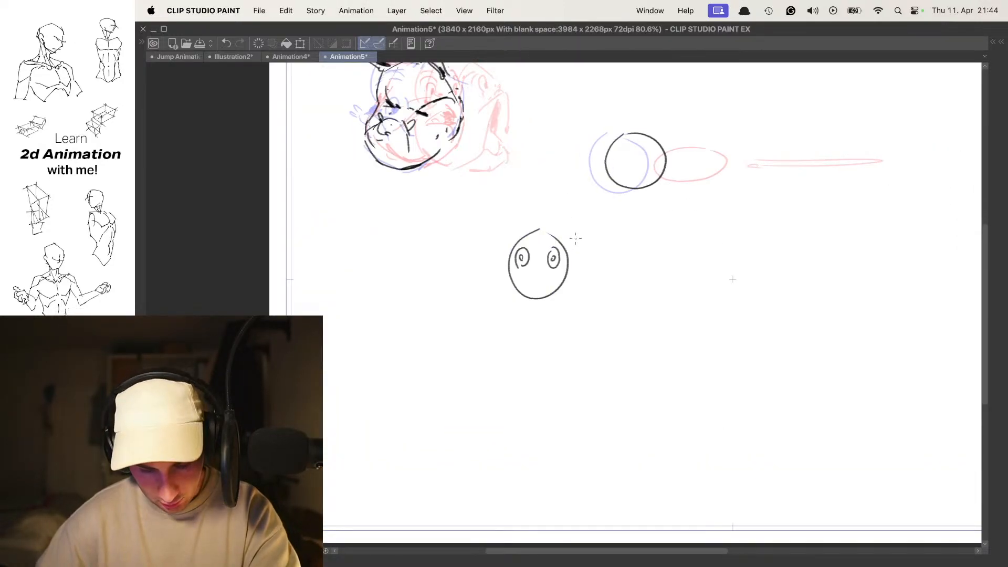
key(Right)
key(Left)
key(Right)
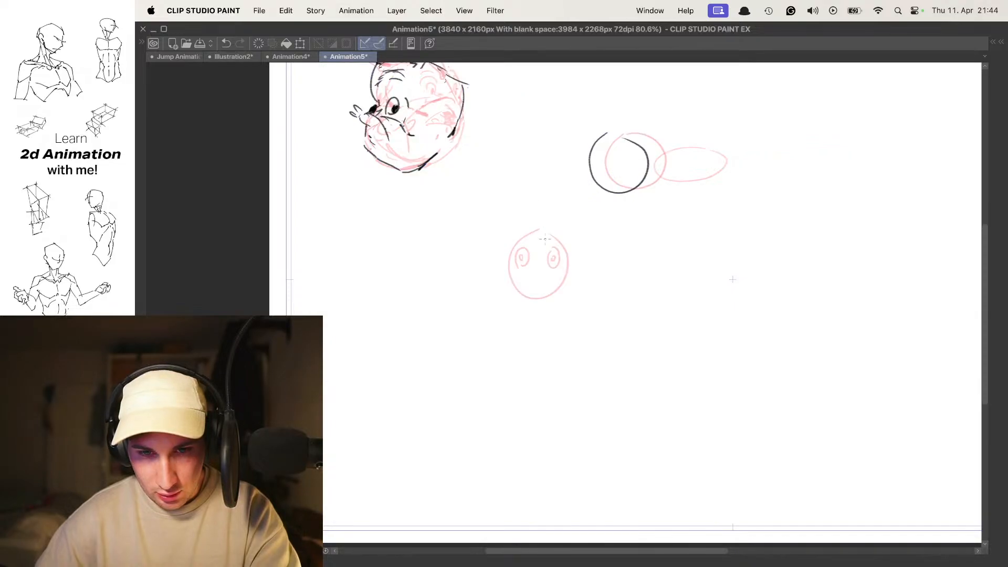
mouse_move(548, 239)
mouse_down()
mouse_move(583, 275)
mouse_move(553, 318)
mouse_move(511, 245)
mouse_move(523, 256)
mouse_up()
key(Left)
key(Right)
key(Right)
key(Left)
mouse_move(453, 222)
mouse_down()
mouse_move(585, 388)
mouse_move(502, 196)
mouse_up()
key(Right)
key(Left)
- Draw a left-facing human face profile with forehead, nose, mouth, jawline and ear below the creature head on frame 1
drag(542, 257, 526, 203)
drag(504, 174, 496, 225)
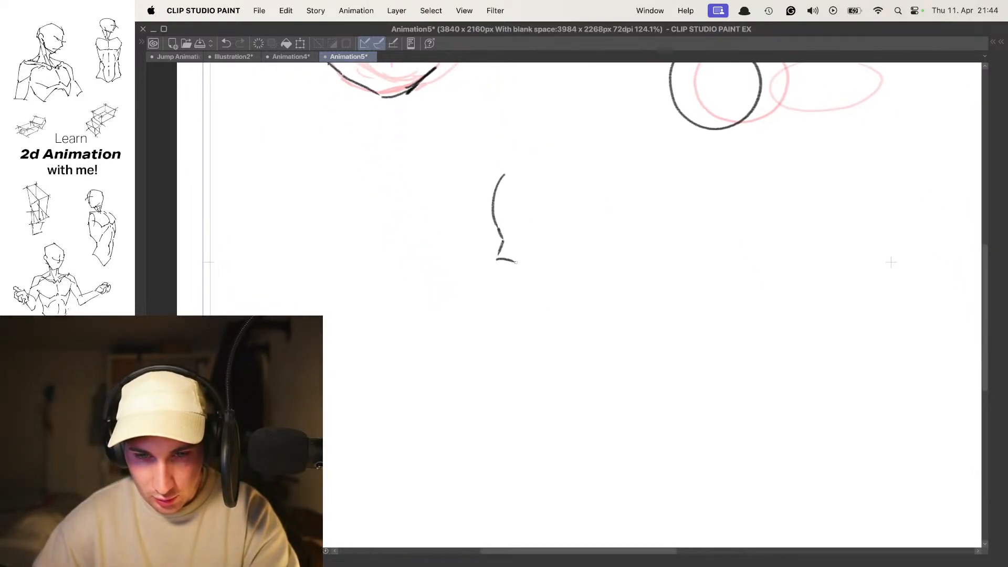
key(super+z)
drag(524, 292, 570, 266)
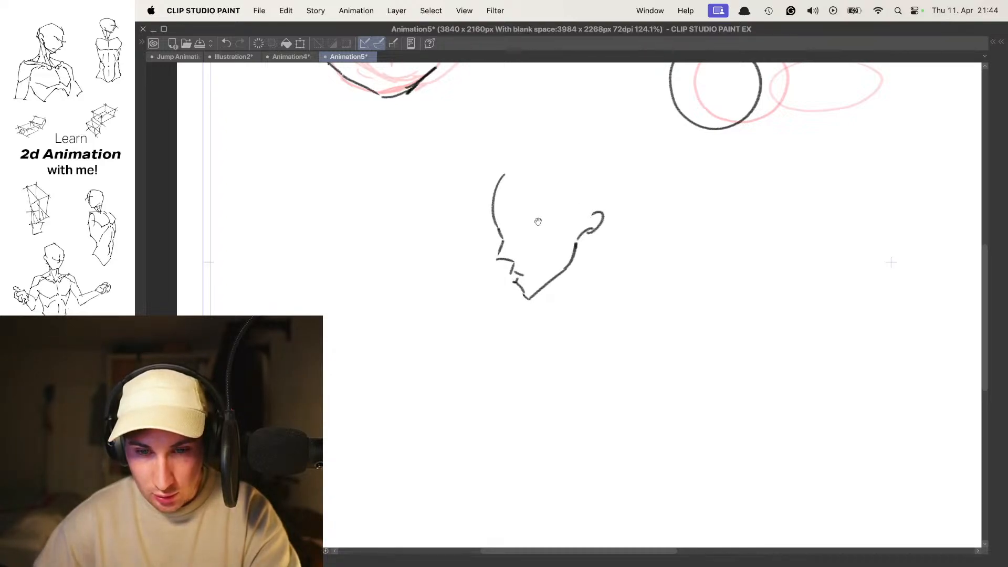
- Add the eye and a rounded cranium outline to the profile head on frame 1
scroll(528, 218, up, 3)
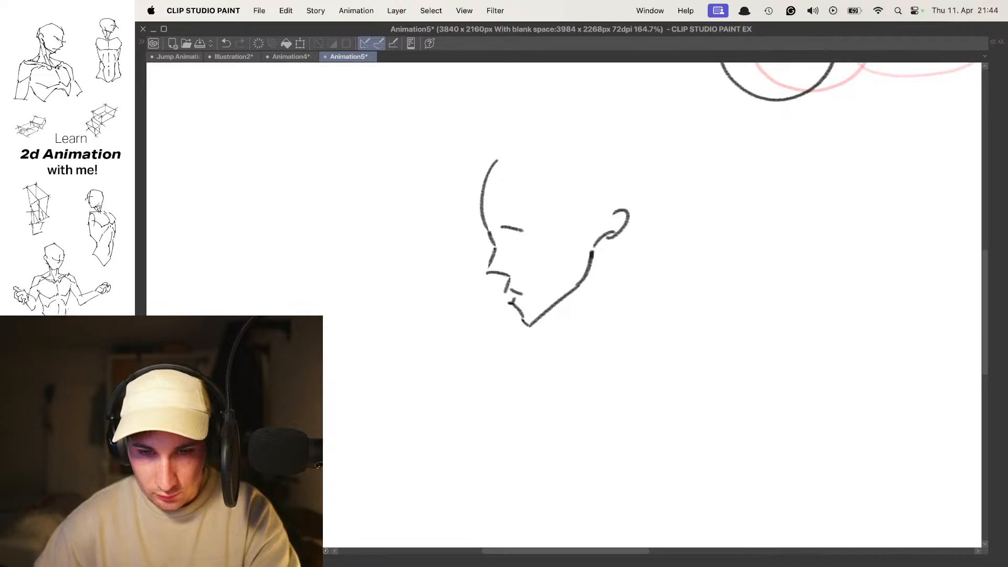
scroll(557, 200, down, 5)
scroll(557, 208, up, 4)
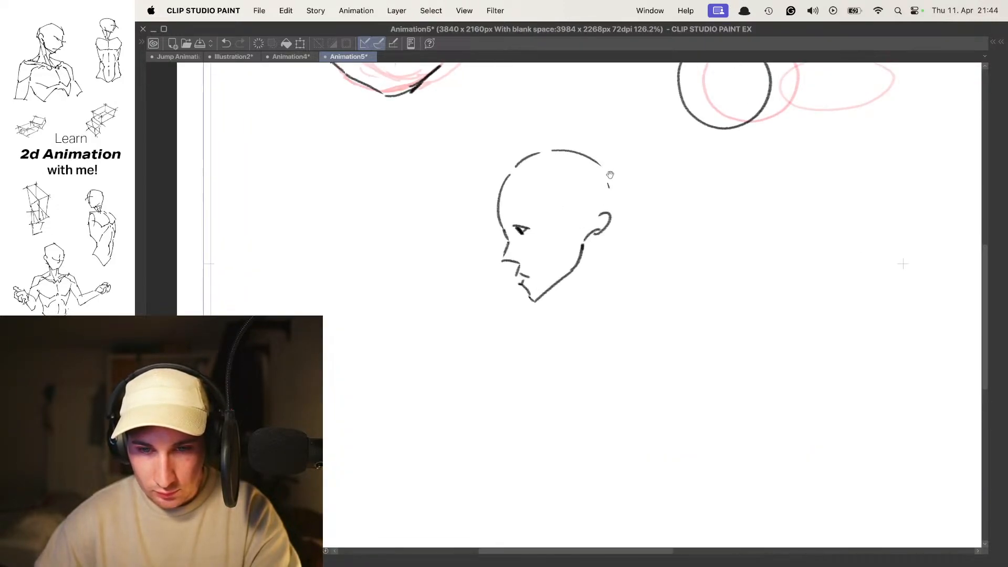
scroll(593, 231, down, 5)
scroll(598, 223, up, 2)
- Draw the forehead line of the turning head on frame 2 over the onion-skinned profile
key(Right)
key(o)
key(Right)
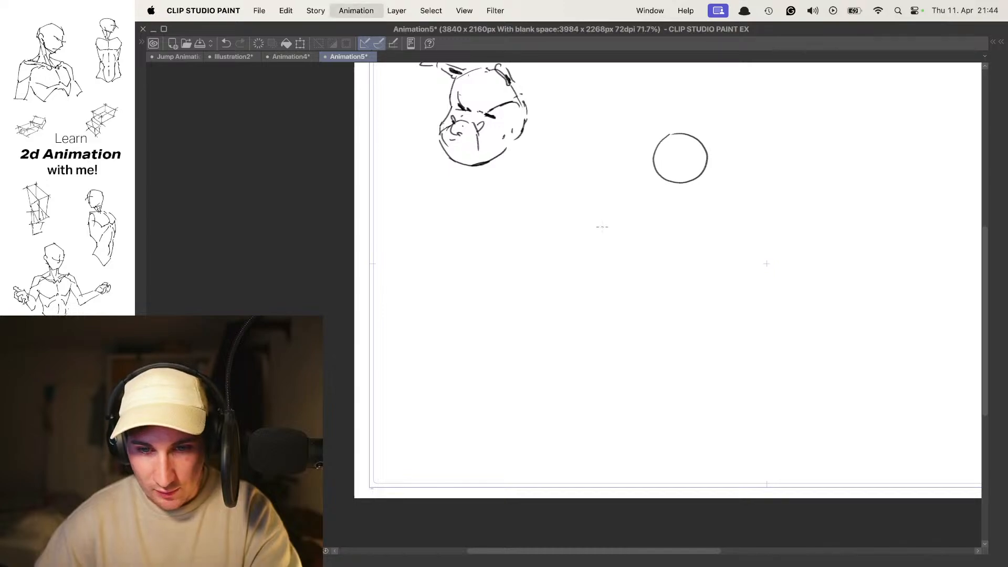
key(o)
scroll(578, 235, up, 3)
drag(558, 231, 509, 183)
scroll(543, 220, up, 2)
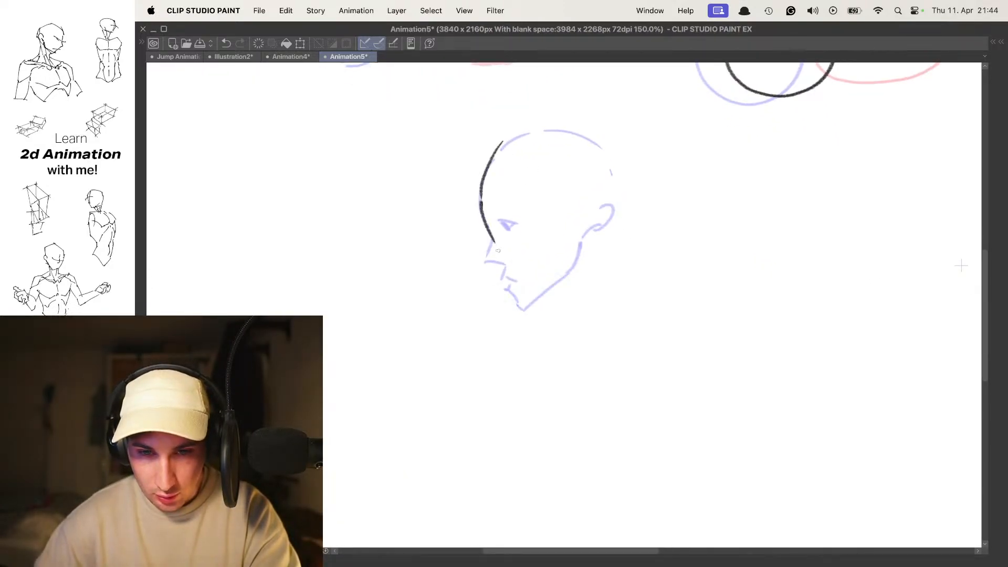
- Try several cheek and jaw contours for the turning head on frame 2, undoing each attempt
mouse_move(523, 311)
mouse_down()
mouse_move(588, 281)
mouse_move(596, 289)
mouse_up()
key(super+z)
key(super+z)
mouse_move(533, 308)
mouse_down()
mouse_move(597, 295)
mouse_move(613, 258)
mouse_up()
key(super+z)
key(super+z)
key(super+z)
key(super+z)
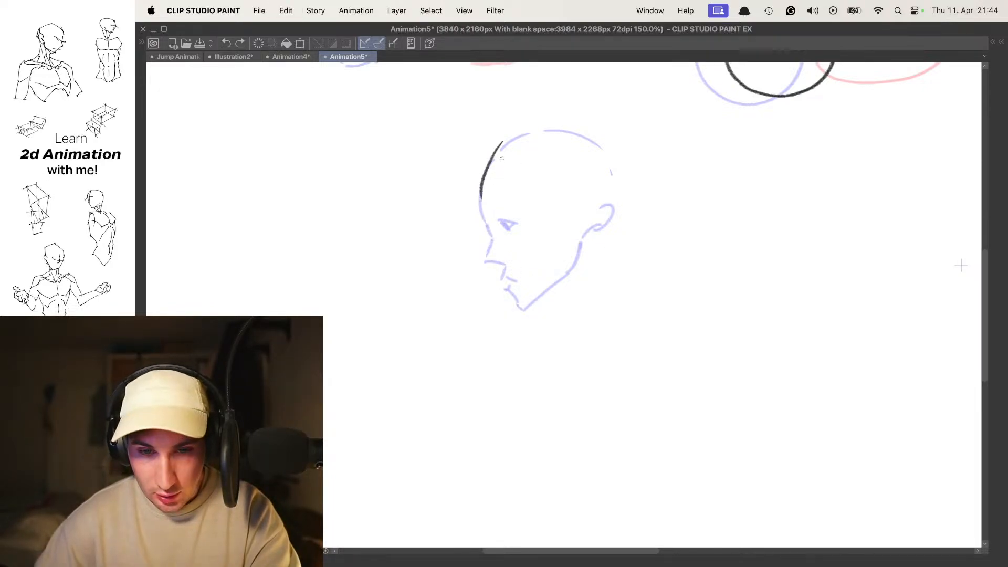
drag(489, 215, 493, 245)
drag(495, 288, 525, 309)
key(super+z)
key(super+z)
key(super+z)
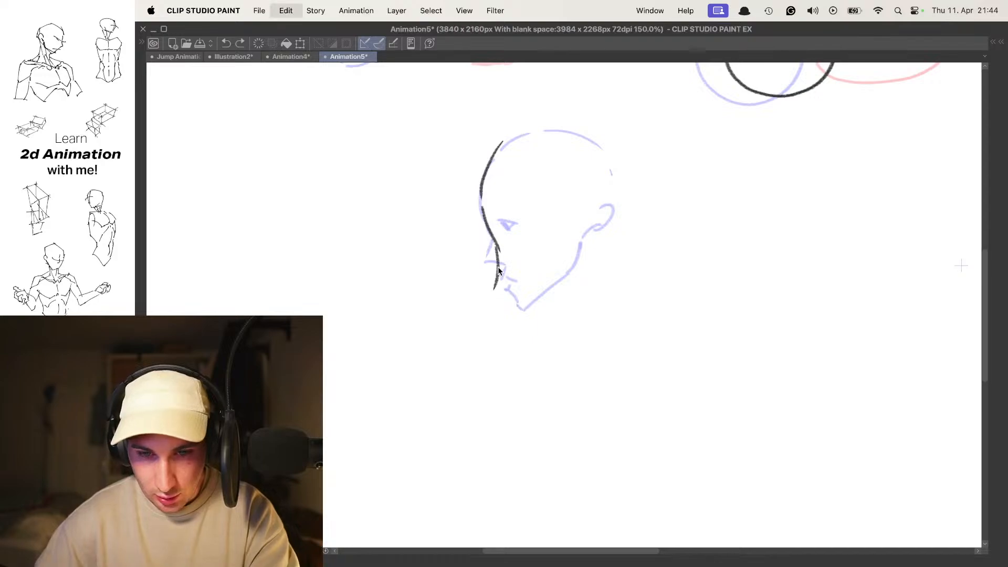
- Draw the frame 2 head's face contour, jaw and pointed ear, with frowning eyes, nose and mouth
mouse_move(479, 203)
mouse_down()
mouse_move(525, 310)
mouse_move(610, 244)
mouse_up()
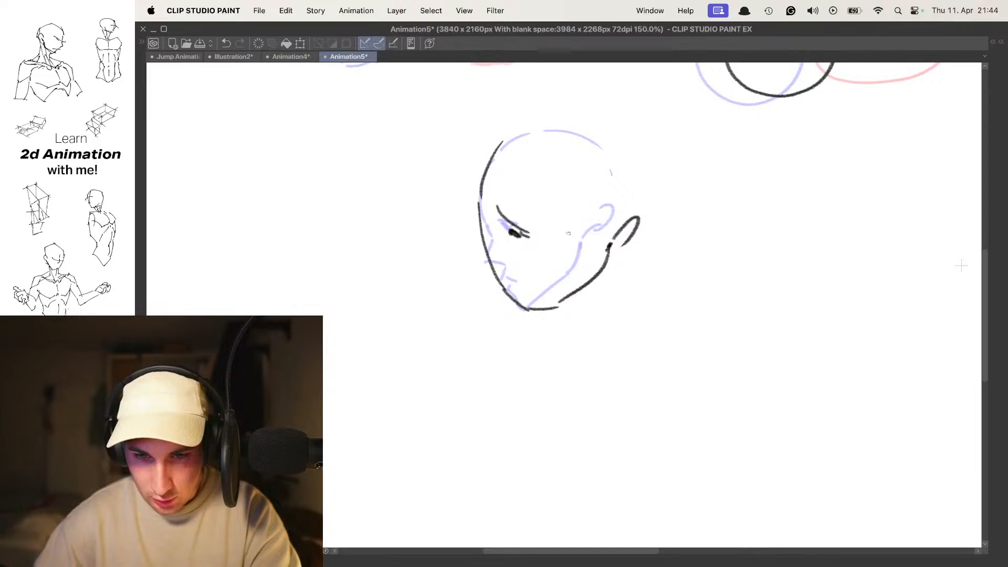
key(super+z)
drag(538, 257, 550, 266)
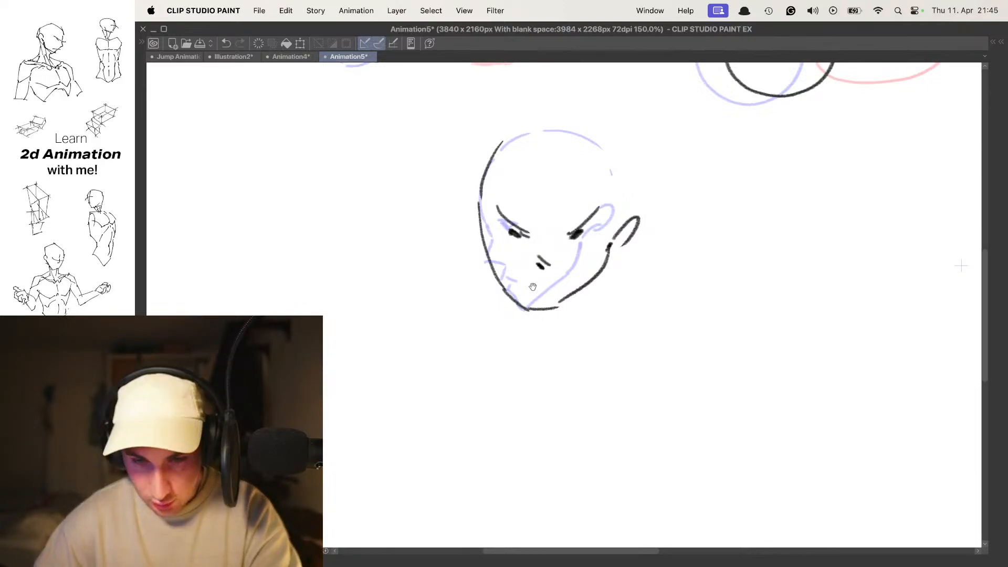
key(super+z)
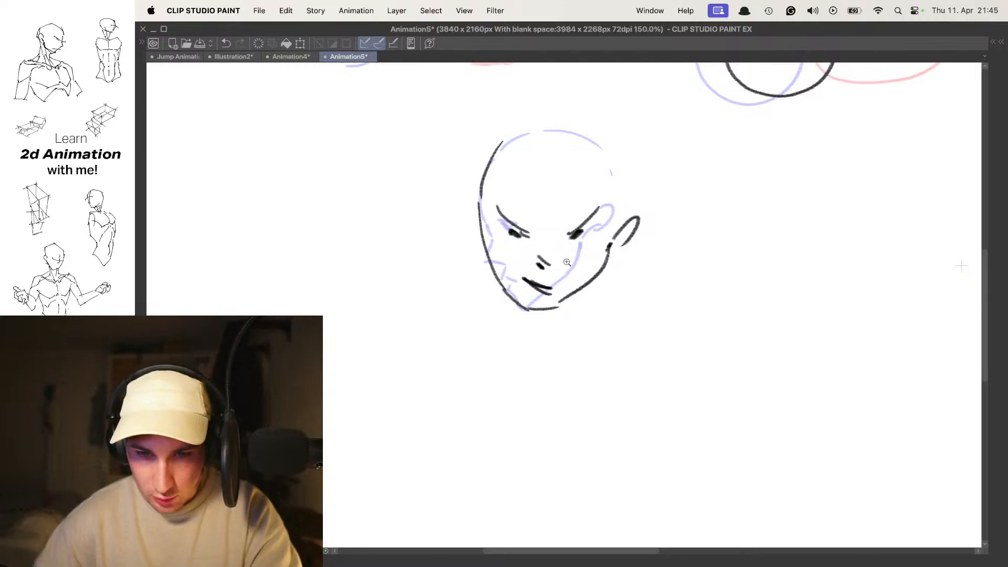
drag(581, 259, 541, 263)
- Compare with the frame 1 profile and draw the cranium outline of the head on frame 2
key(Return)
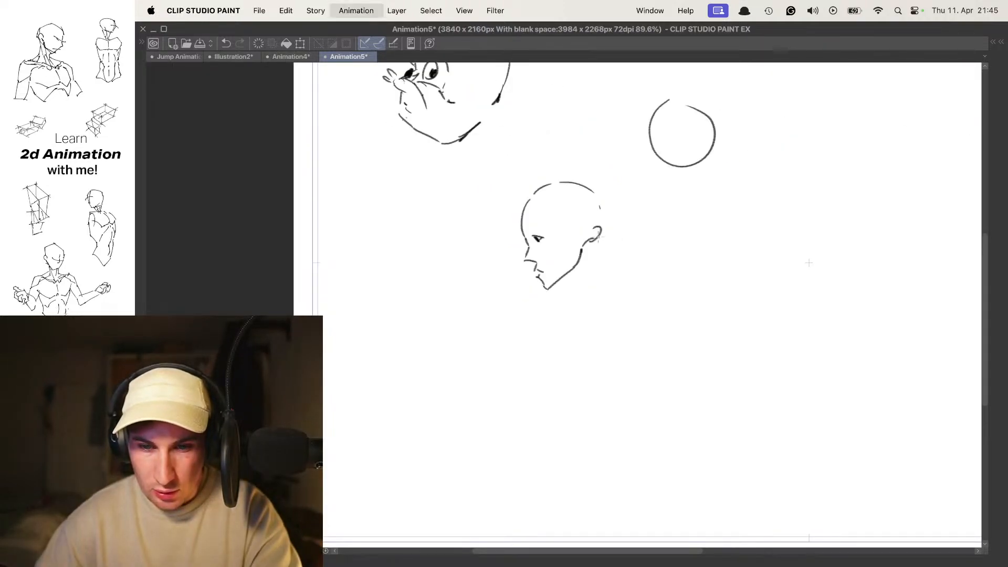
key(Right)
key(Right)
key(Left)
drag(555, 209, 588, 206)
mouse_move(504, 229)
mouse_down()
mouse_move(499, 197)
mouse_move(516, 190)
mouse_up()
key(super+z)
key(super+z)
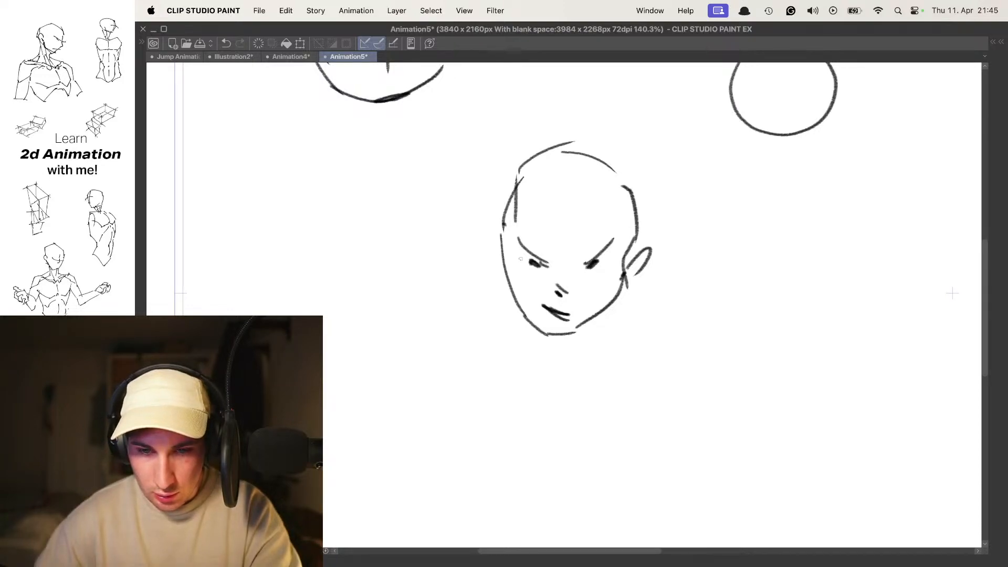
- Rework the temple and cheek lines of the frame 2 head, undoing the unwanted strokes
drag(507, 245, 529, 311)
key(super+z)
key(super+z)
key(super+z)
drag(506, 205, 503, 242)
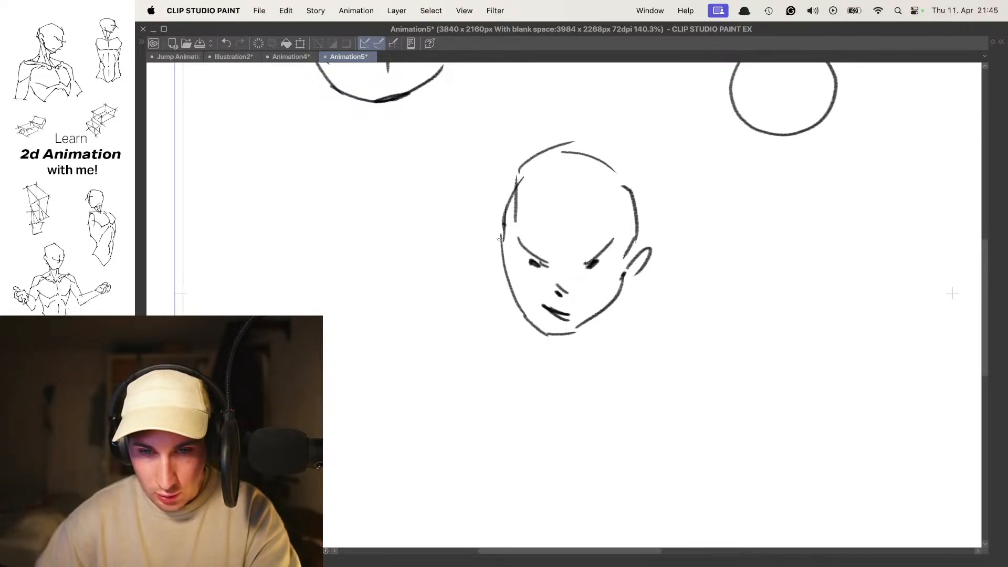
- Add thick eyebrows and the edge of the far ear to the frame 2 head
mouse_move(596, 248)
mouse_down()
mouse_move(574, 247)
mouse_move(607, 248)
mouse_move(602, 233)
mouse_up()
key(o)
drag(549, 211, 579, 240)
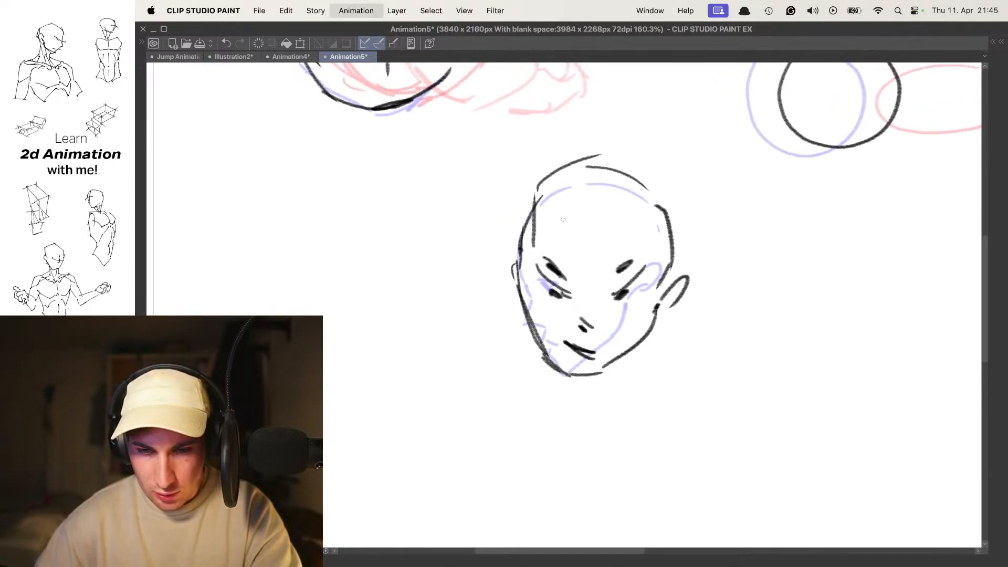
key(super+z)
mouse_move(541, 267)
mouse_down()
mouse_move(559, 253)
mouse_move(546, 248)
mouse_up()
- Draw the brow, pointed nose and chin of a right-facing face on frame 3 over the onion-skinned heads
key(o)
key(.)
key(.)
drag(623, 264, 589, 257)
key(.)
key(o)
mouse_move(546, 205)
mouse_down()
mouse_move(575, 236)
mouse_move(540, 238)
mouse_move(593, 232)
mouse_up()
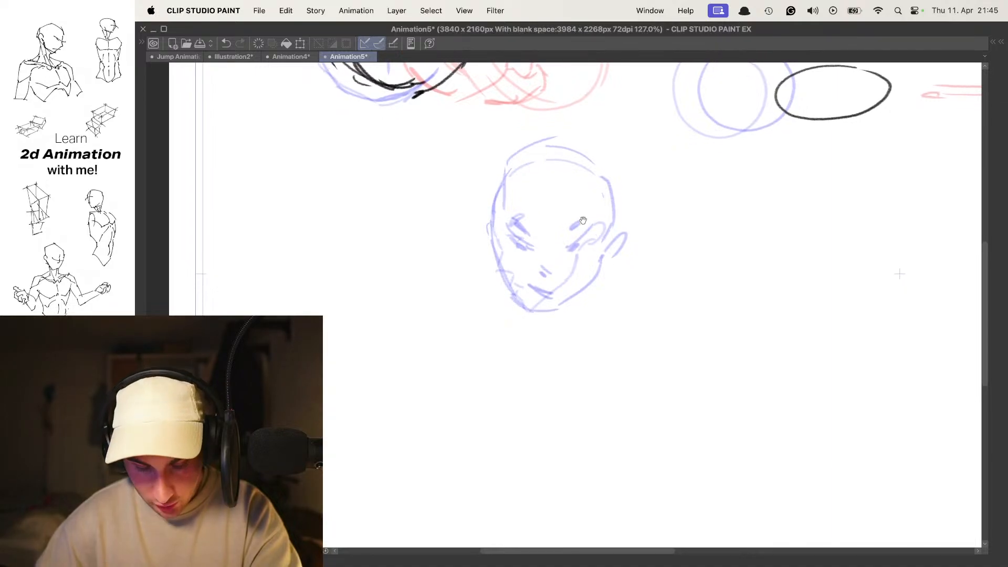
mouse_move(546, 304)
mouse_down()
mouse_move(586, 295)
mouse_move(564, 311)
mouse_move(601, 243)
mouse_up()
key(super+z)
key(super+z)
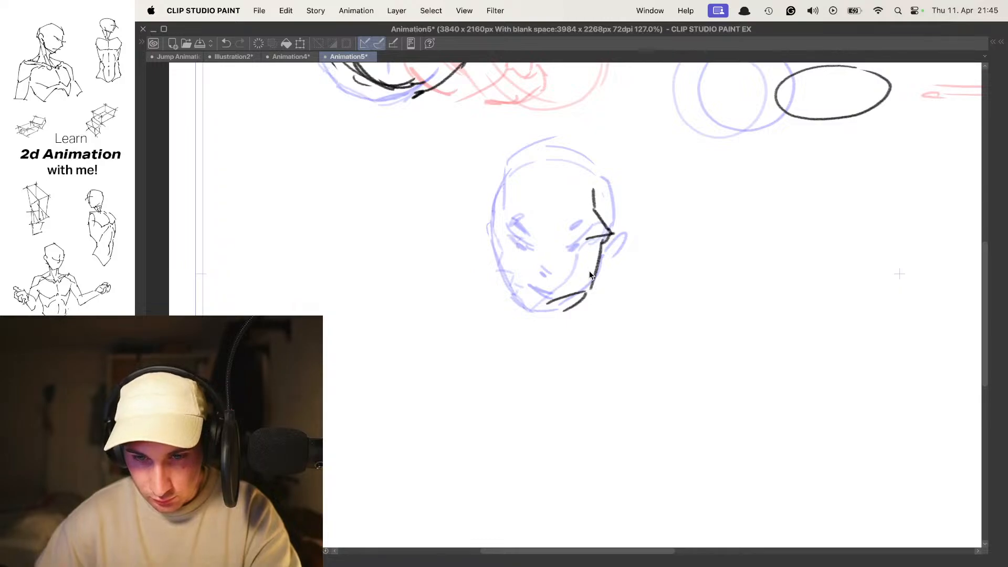
- Add a dark open mouth and an angular cranium outline to the head on frame 3
drag(591, 256, 576, 263)
key(space)
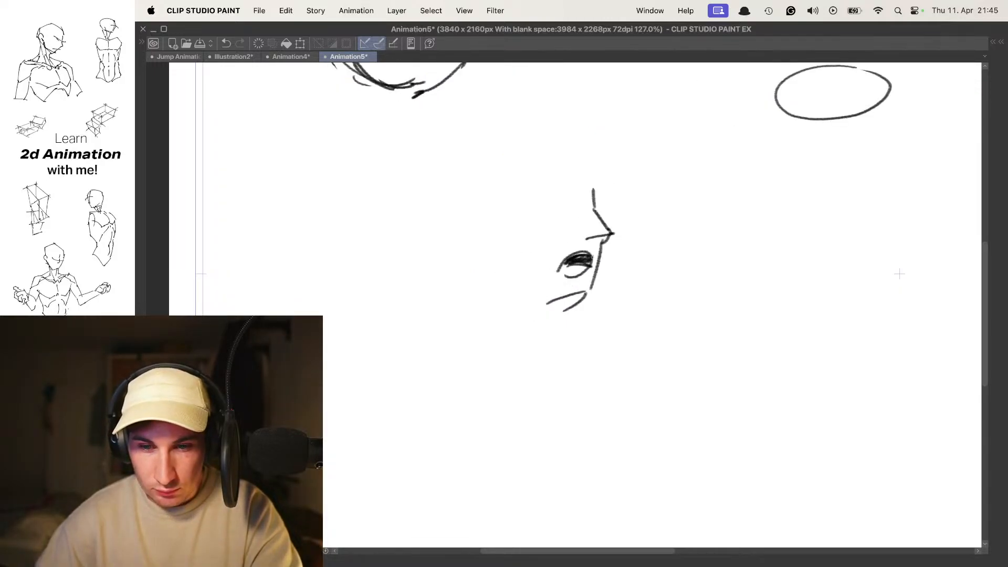
key(space)
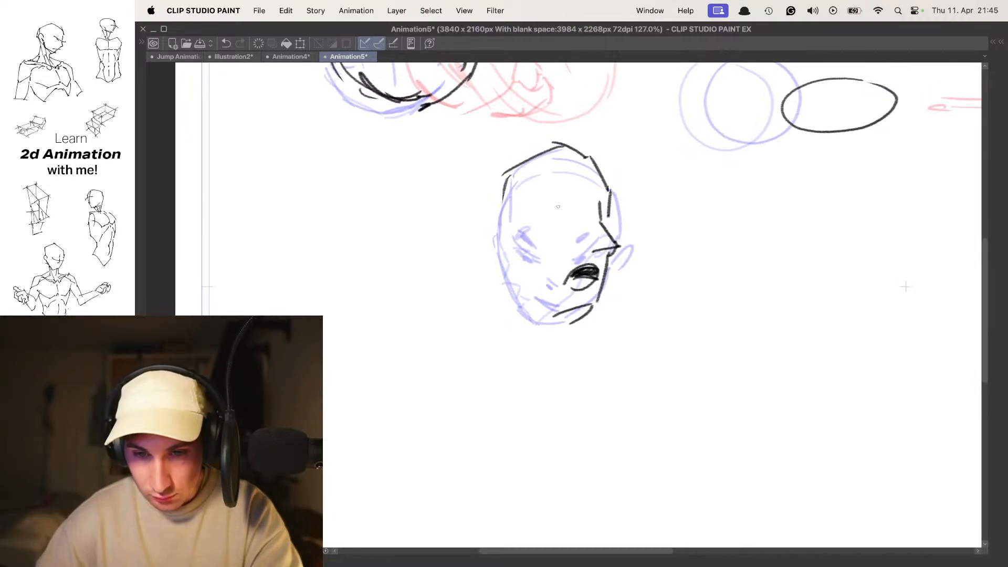
- Try out an eye shape on the frame 3 head, undoing the attempts
key(super+z)
key(super+z)
drag(556, 211, 569, 209)
key(super+z)
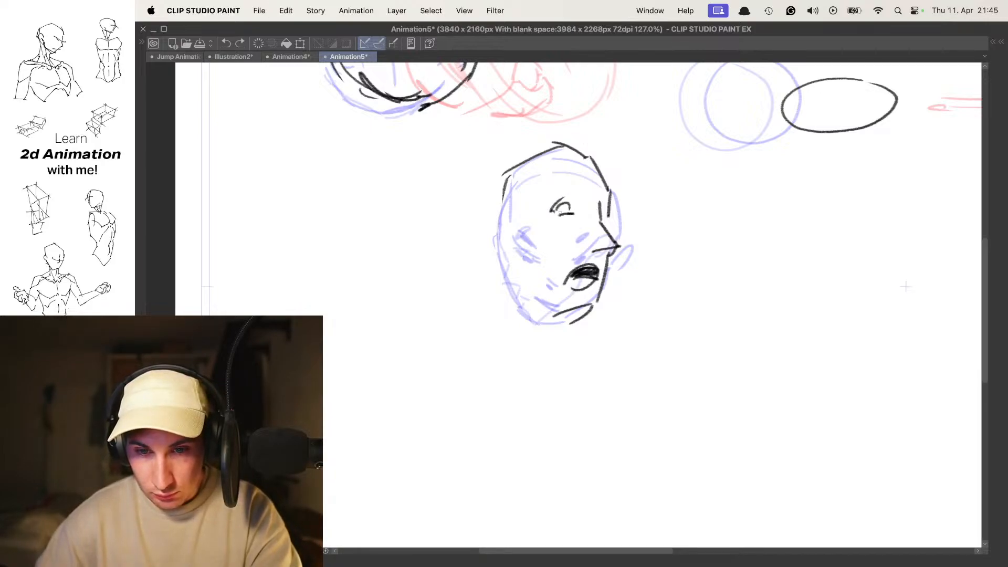
key(super+z)
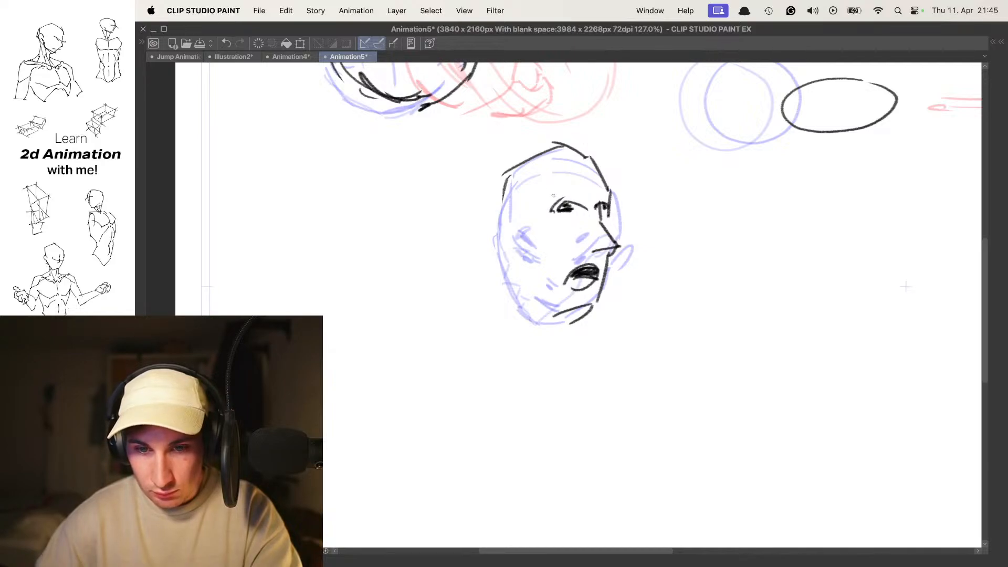
key(super+z)
key(super+z)
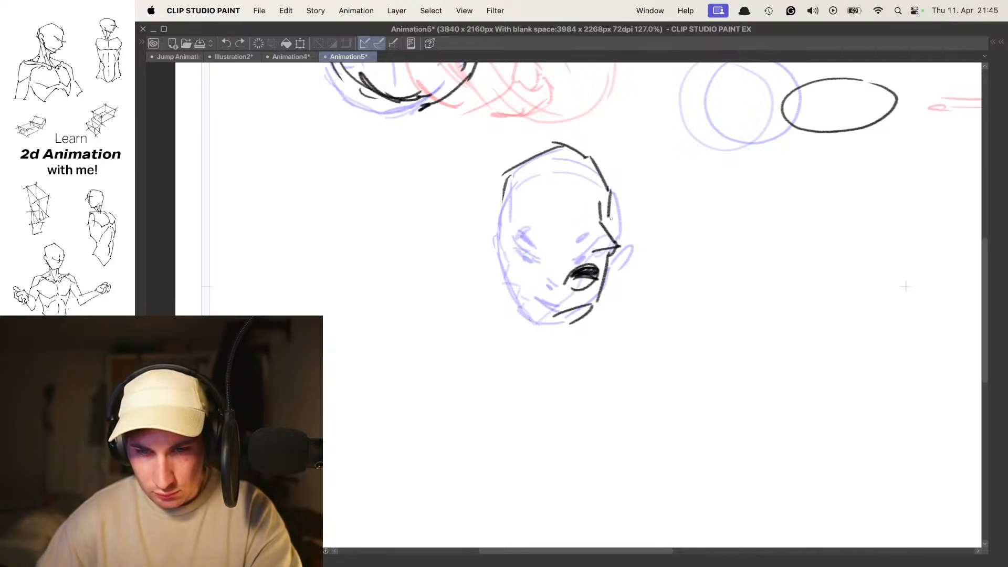
- Draw the ear, back of the skull and jawline of the frame 3 head, plus its eyes and eyebrows
drag(500, 230, 512, 256)
mouse_move(556, 313)
mouse_down()
mouse_move(506, 278)
mouse_move(521, 284)
mouse_up()
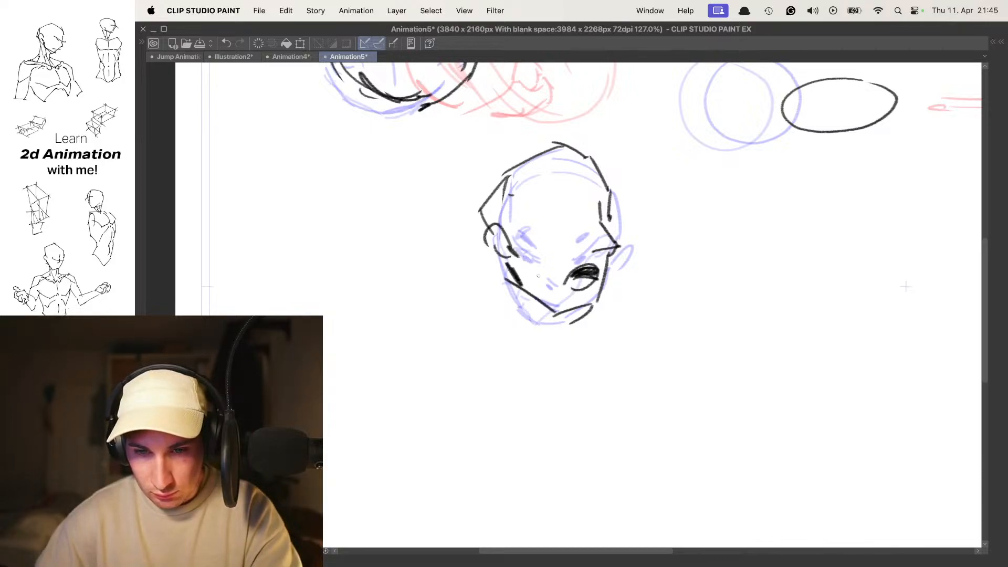
key(space)
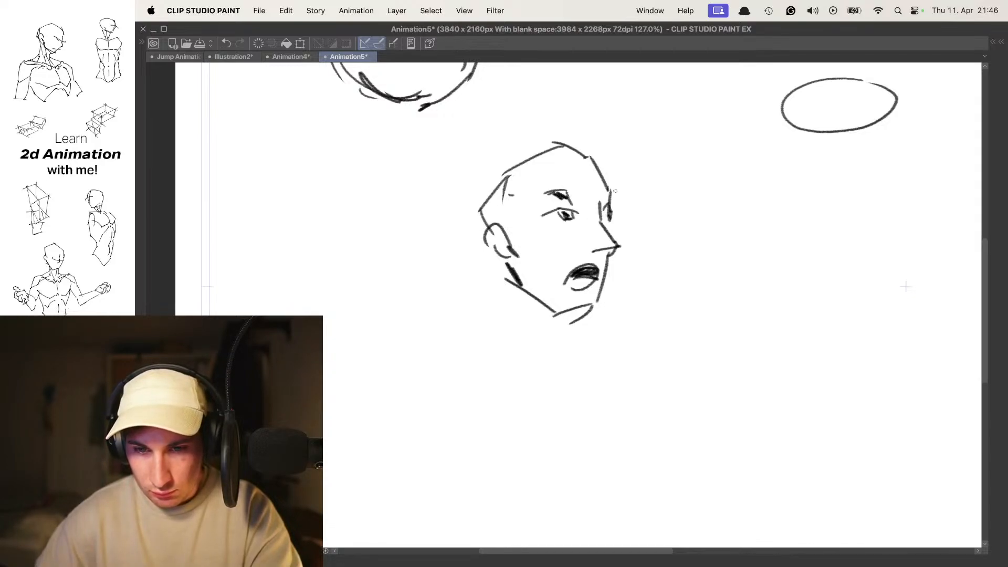
- Flip between the heads on frames 2 and 3 to check the turn
scroll(609, 192, down, 4)
scroll(608, 227, up, 3)
key(space)
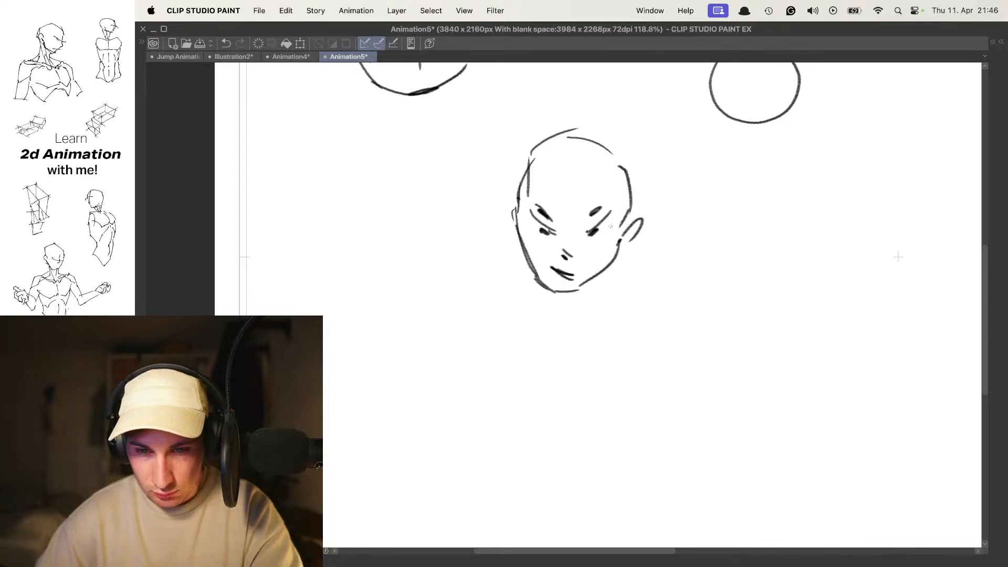
key(space)
drag(653, 211, 615, 235)
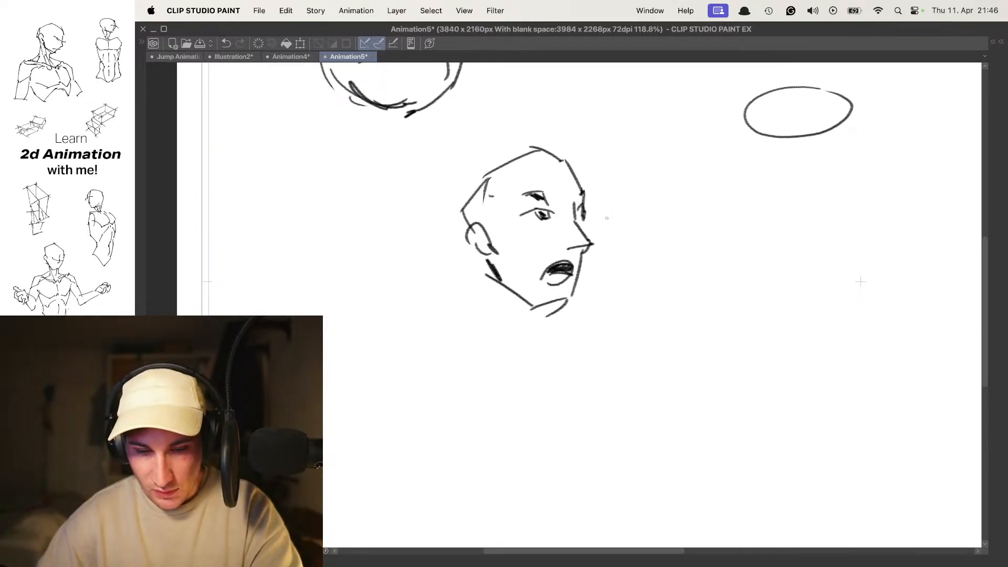
- Step back and forth around frame 3 to compare its head with the neighbouring frames
key(comma)
key(comma)
key(period)
key(period)
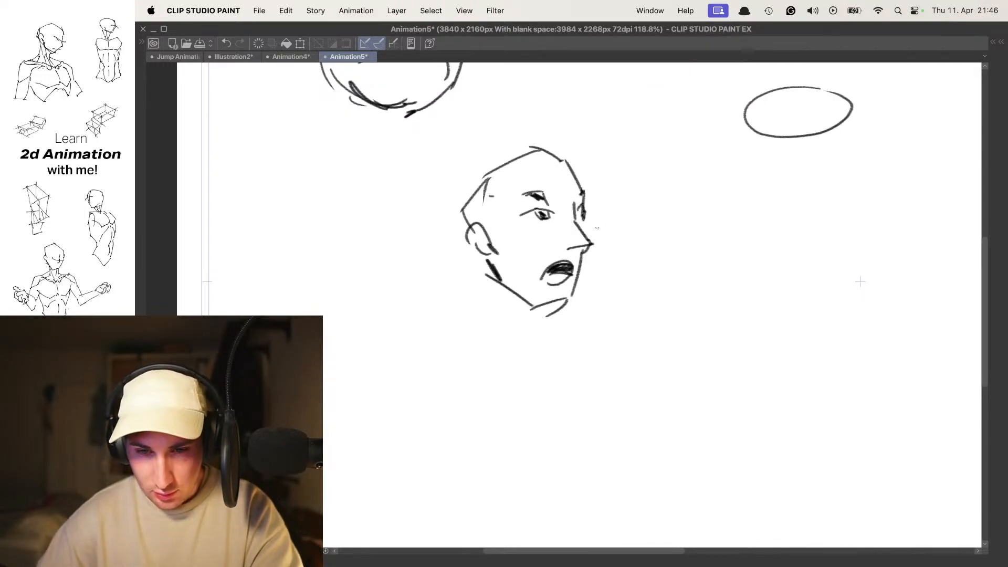
key(comma)
key(period)
- On frame 4, draw the right-facing face profile with forehead, brow, pointed nose and lips
key(period)
key(comma)
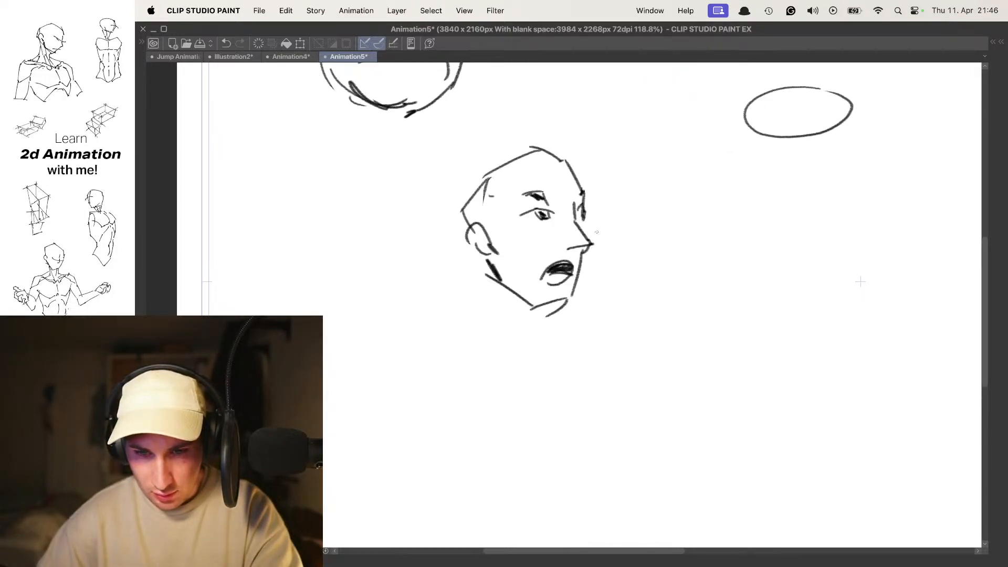
key(period)
mouse_move(611, 222)
mouse_down()
mouse_move(601, 223)
mouse_move(579, 164)
mouse_move(632, 186)
mouse_move(625, 196)
mouse_move(647, 245)
mouse_move(617, 276)
mouse_move(628, 284)
mouse_up()
key(ctrl+z)
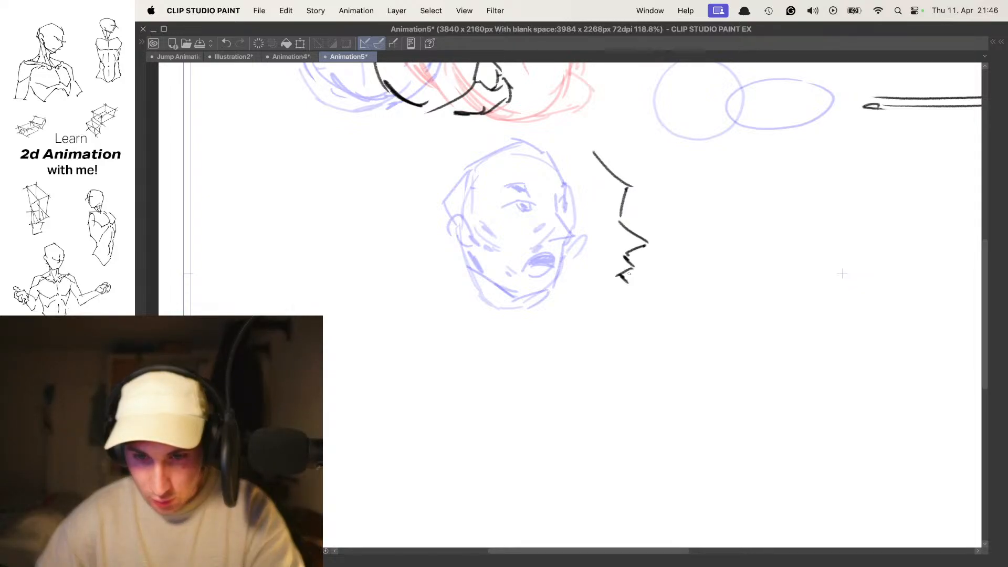
drag(605, 316, 530, 281)
key(super+z)
key(super+z)
key(super+z)
key(super+z)
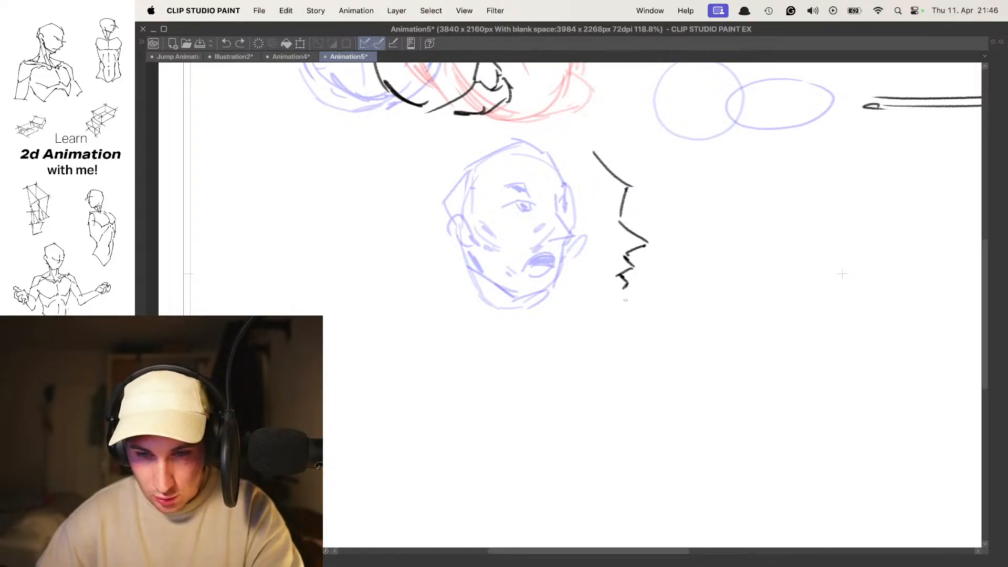
key(super+z)
- Add the chin, the slanted jawline and an oval ear to the frame 4 profile
drag(584, 315, 517, 277)
drag(523, 237, 529, 259)
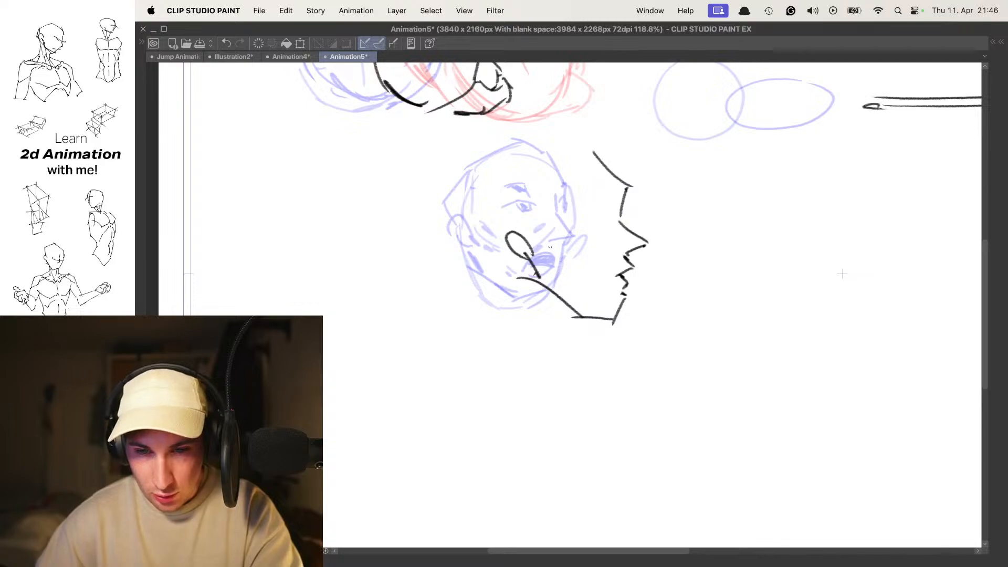
key(space)
key(space)
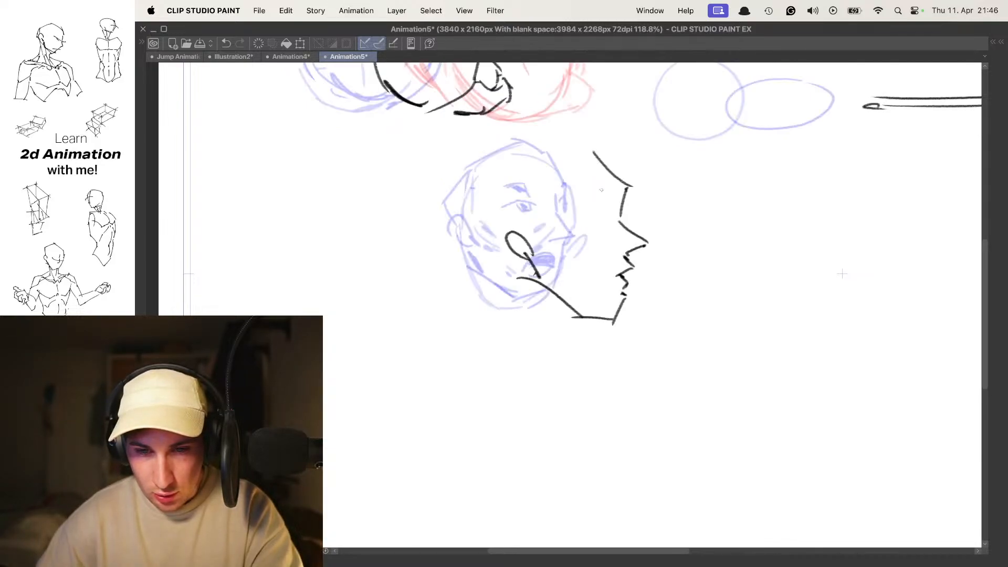
- Select the whole frame 4 profile, scale it down slightly and deselect it
mouse_move(488, 230)
mouse_down()
mouse_move(632, 343)
mouse_move(658, 179)
mouse_move(567, 146)
mouse_move(500, 209)
mouse_up()
key(super+t)
drag(686, 141, 668, 147)
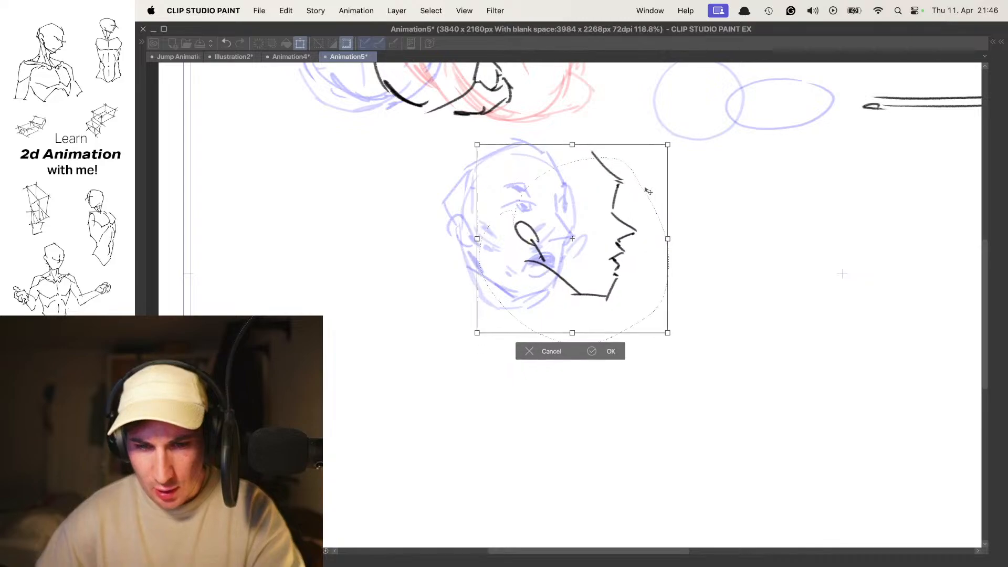
drag(666, 332, 679, 341)
drag(647, 292, 640, 289)
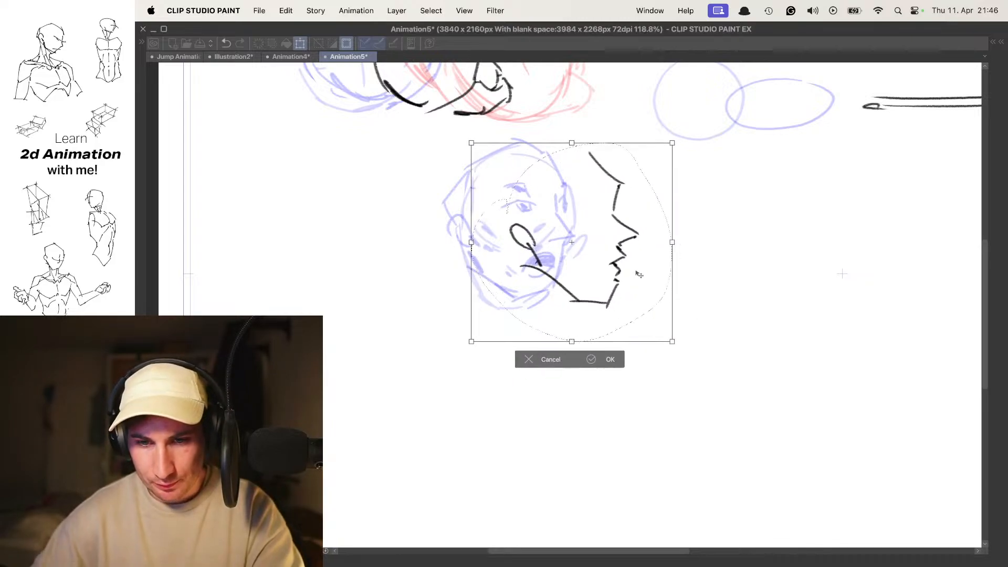
key(Return)
key(super+d)
- Redraw the frame 4 forehead steeper, and add the curved cranium and the back of the skull
key(super+z)
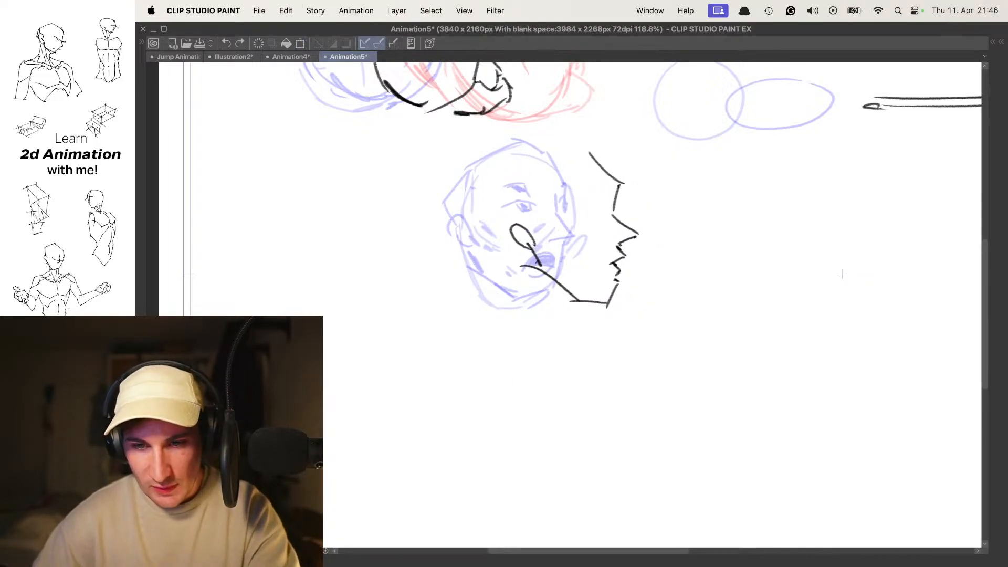
mouse_move(627, 170)
mouse_down()
mouse_move(586, 166)
mouse_move(621, 164)
mouse_up()
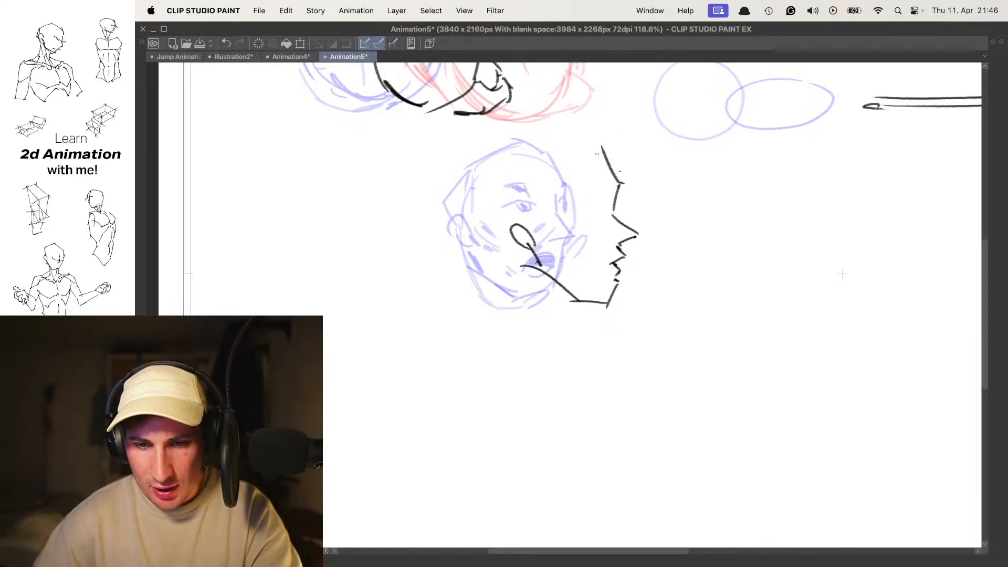
drag(499, 156, 461, 190)
drag(476, 184, 500, 211)
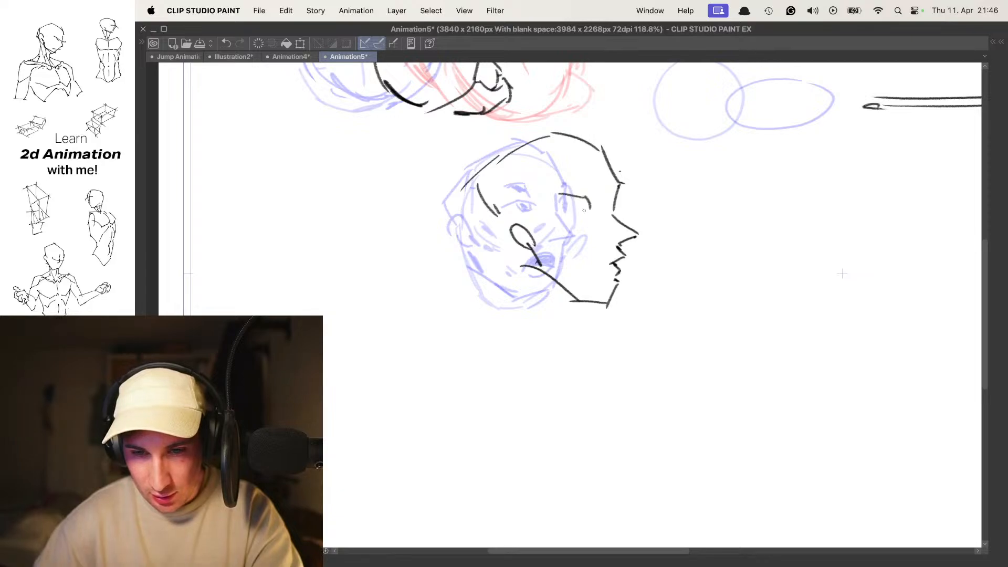
- Draw the eye and eyebrow on the frame 4 head, and connect the back of the skull to the ear
key(super+z)
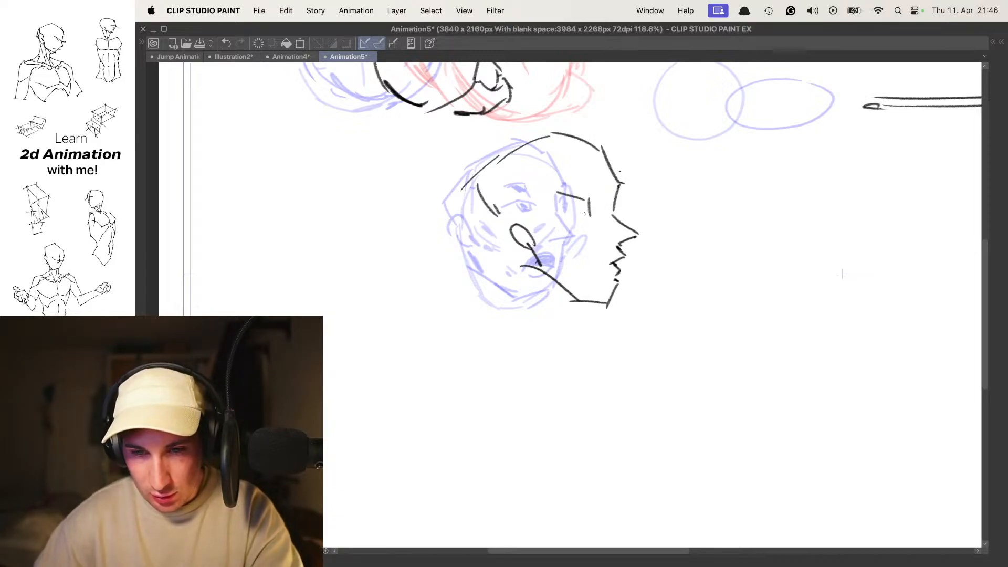
key(super+z)
drag(576, 200, 588, 212)
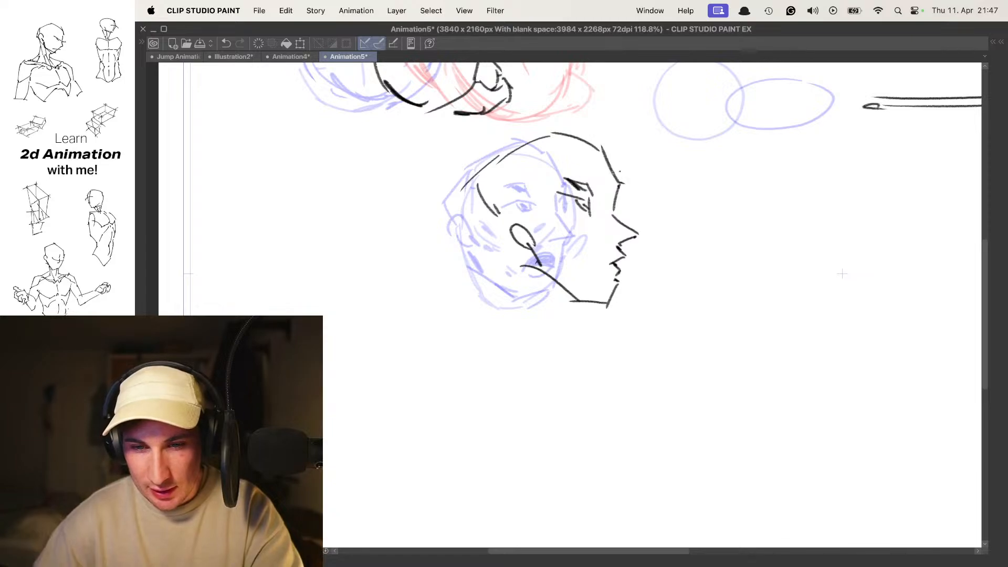
key(Return)
key(Return)
key(comma)
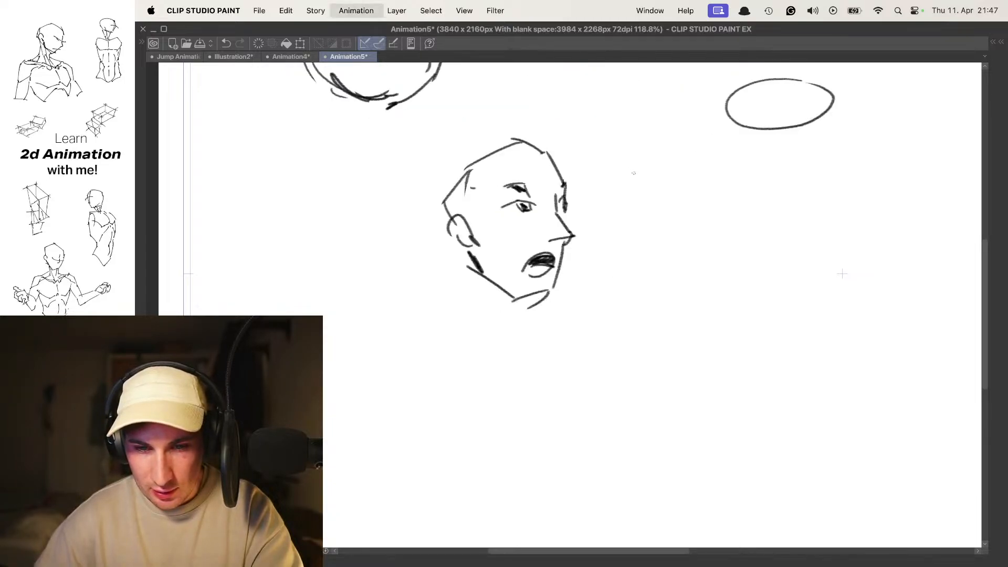
key(period)
drag(485, 216, 511, 232)
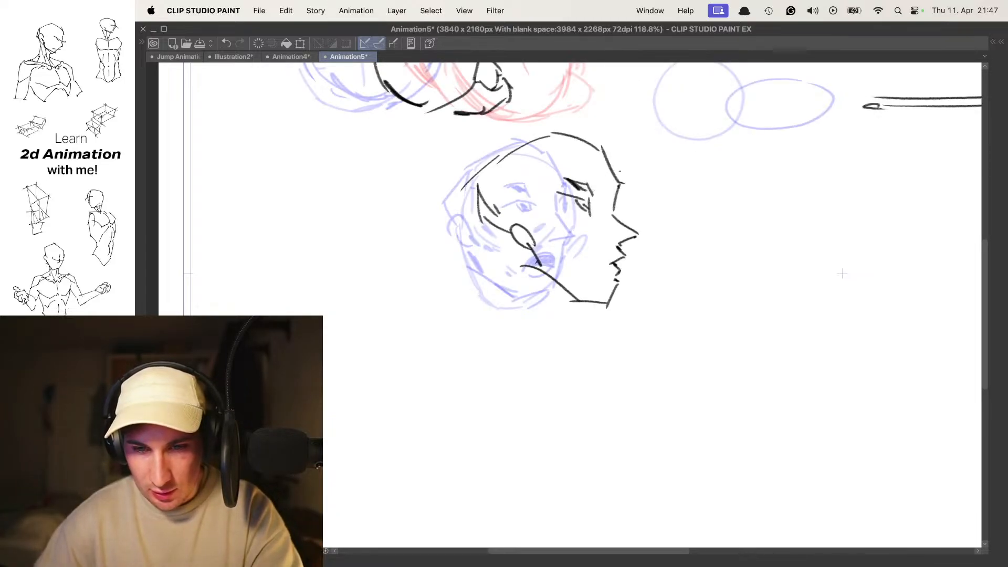
- Select the frame 4 head, shrink it slightly and shift it to the right of the frame 3 head
mouse_move(445, 237)
mouse_down()
mouse_move(662, 225)
mouse_move(510, 124)
mouse_move(446, 221)
mouse_up()
key(super+t)
drag(662, 124, 658, 130)
drag(630, 190, 651, 196)
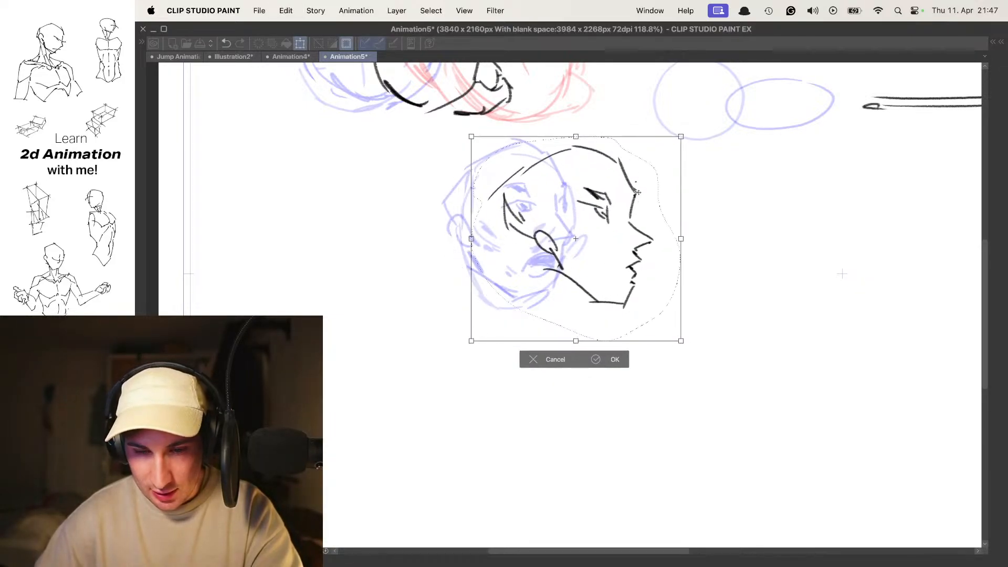
key(Return)
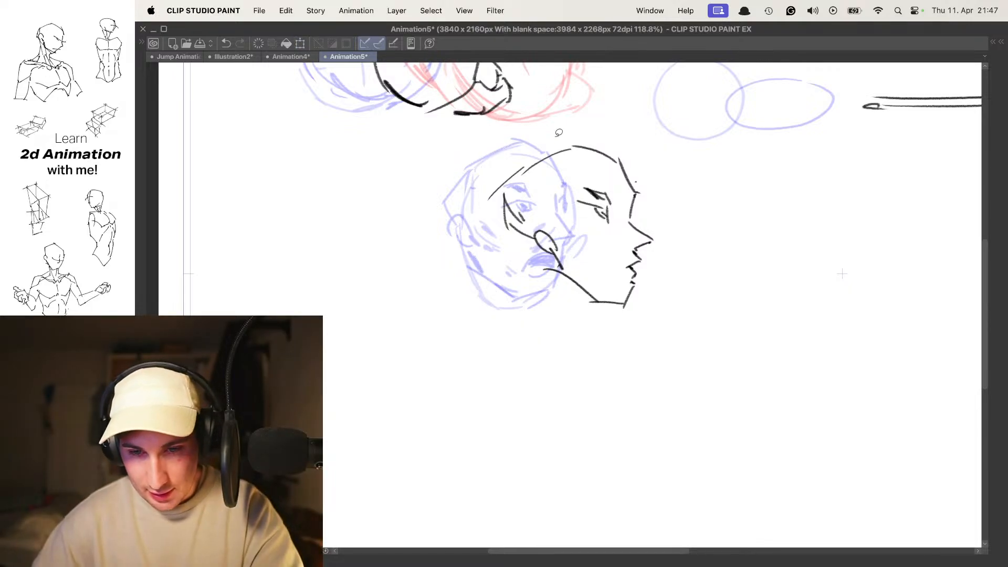
- Play the head turn and step through its frames to check how the frame 4 head fits
key(space)
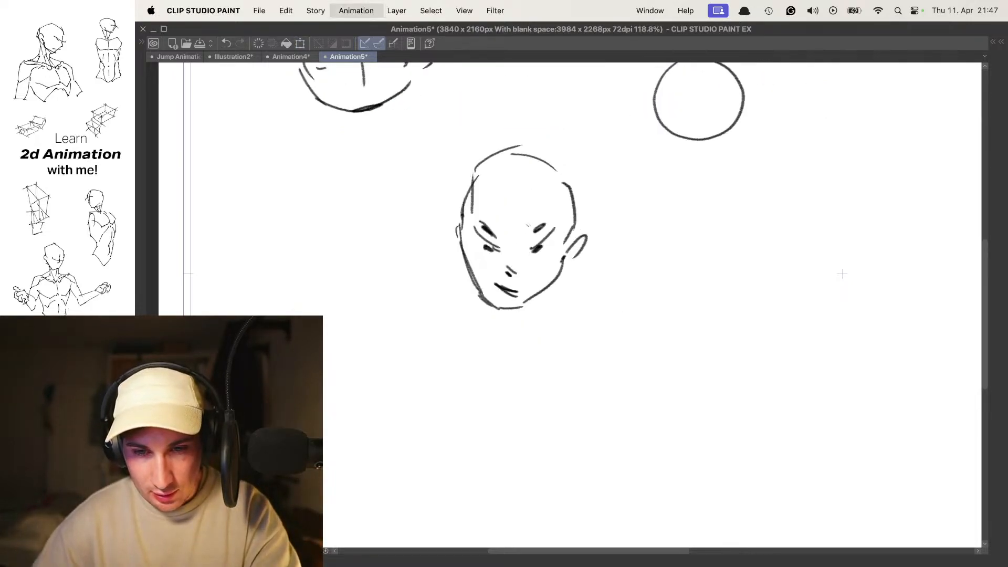
key(Left)
key(Right)
drag(671, 187, 659, 190)
key(space)
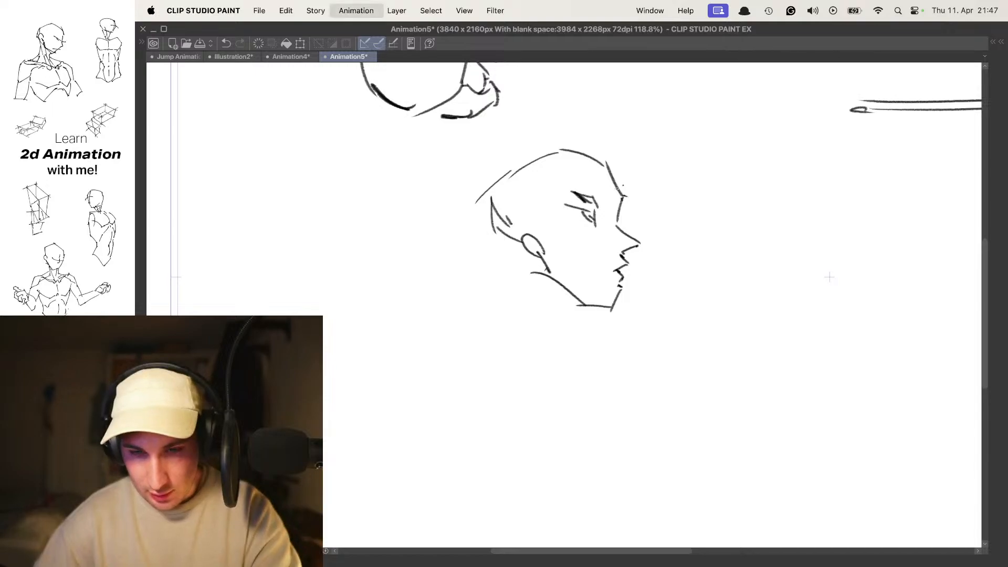
scroll(627, 153, down, 3)
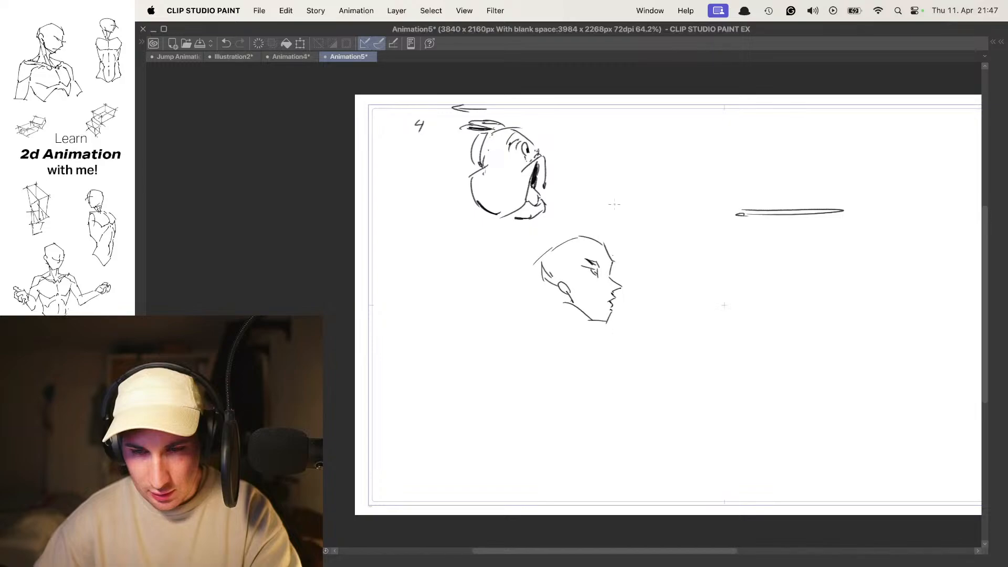
drag(617, 222, 602, 211)
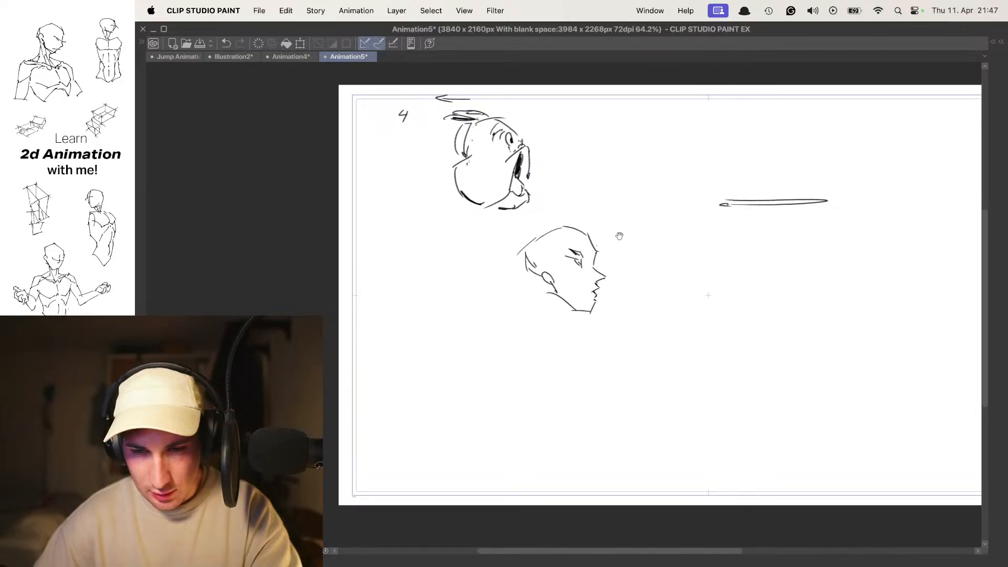
- On frame 5, draw the angular forehead and a long horizontal smear eye stretching beyond the face, with a dark pupil
scroll(622, 232, up, 2)
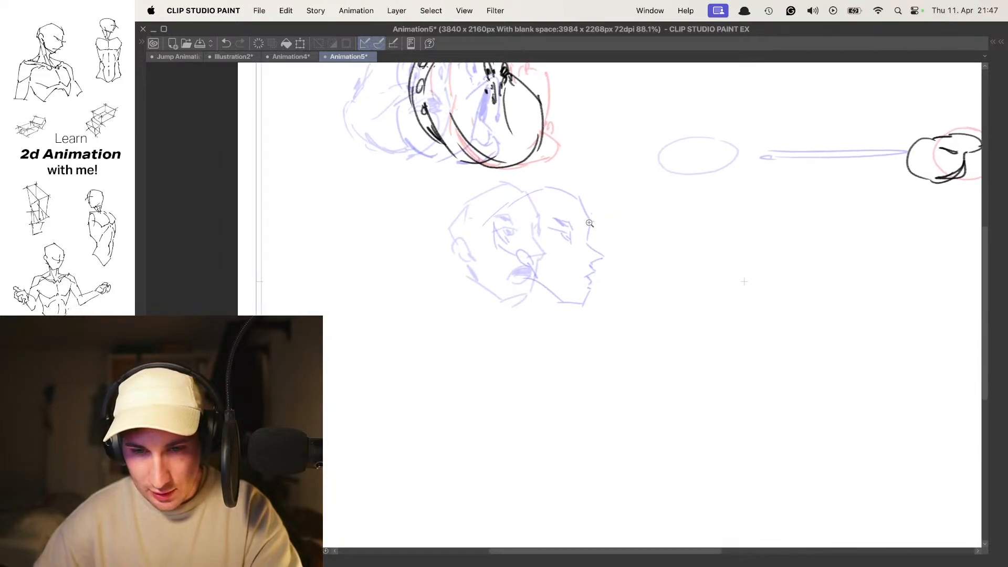
scroll(599, 187, up, 2)
mouse_move(618, 204)
mouse_down()
mouse_move(611, 241)
mouse_move(653, 238)
mouse_up()
scroll(577, 247, up, 2)
key(super+z)
key(super+z)
drag(549, 227, 550, 248)
mouse_move(553, 231)
mouse_down()
mouse_move(670, 235)
mouse_move(586, 243)
mouse_move(686, 237)
mouse_move(604, 251)
mouse_up()
key(super+z)
scroll(840, 309, down, 2)
key(super+z)
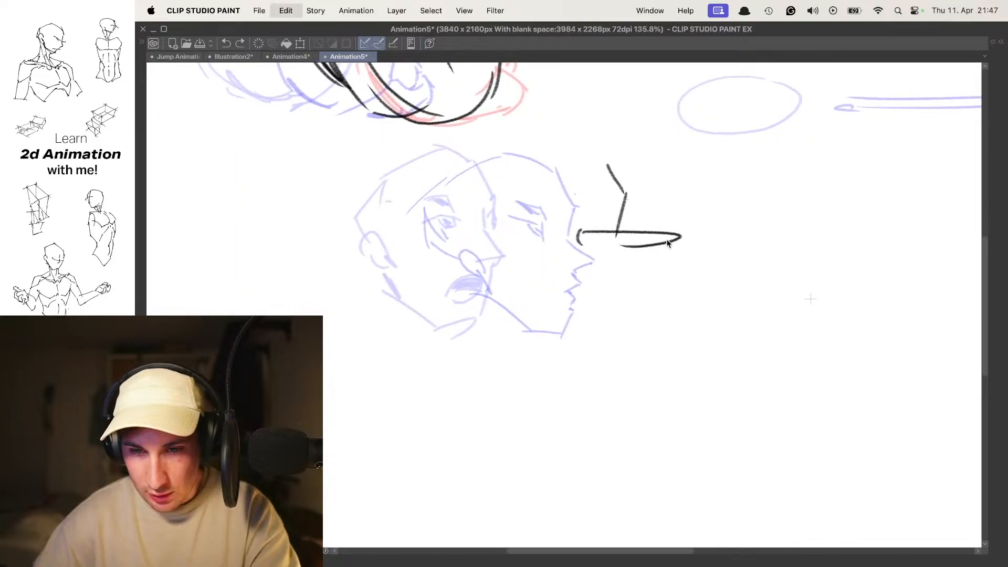
scroll(671, 231, up, 1)
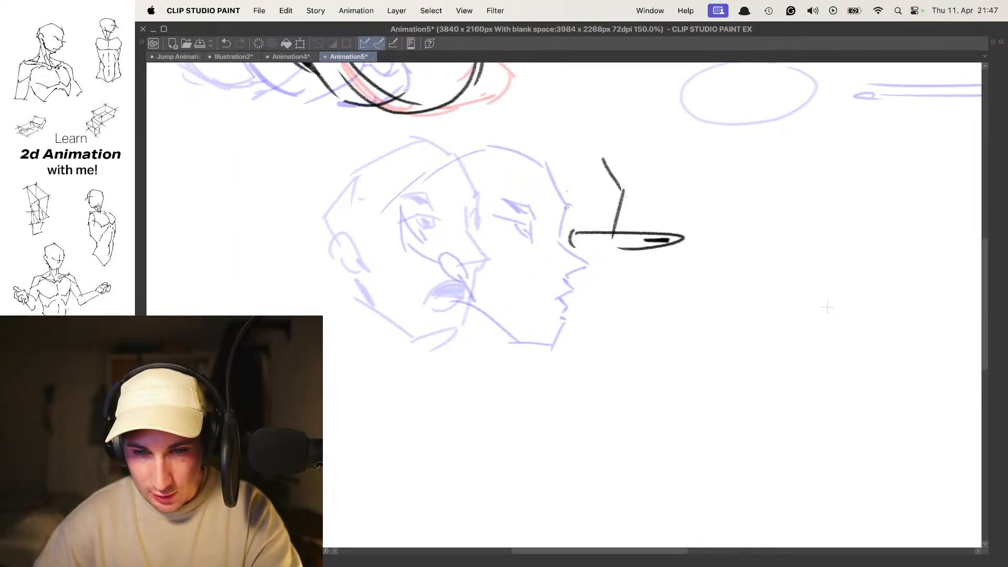
- Add a dark eyebrow, pointed nose, jagged lips, chin and jawline to the frame 5 head
drag(573, 213, 550, 203)
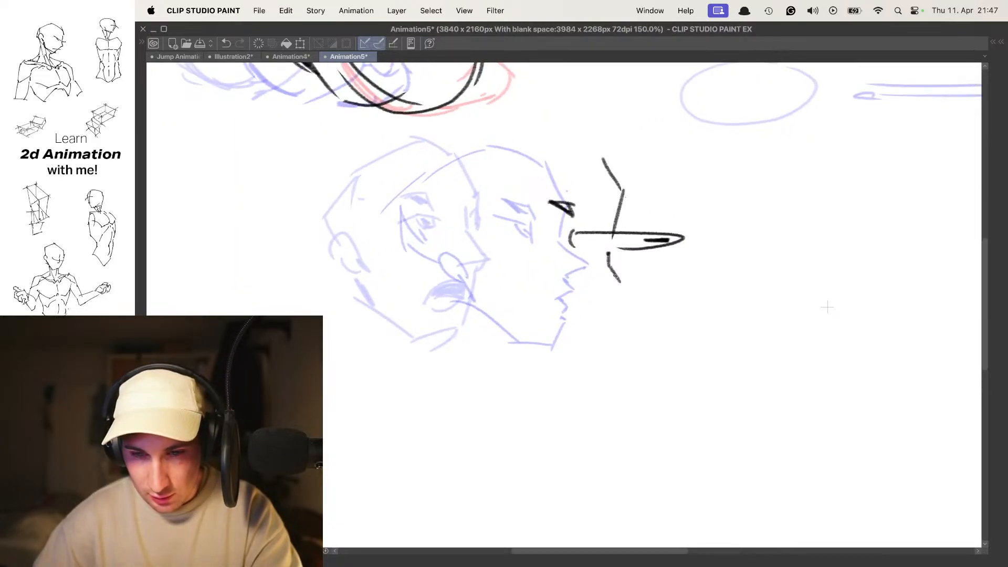
key(super+z)
key(super+z)
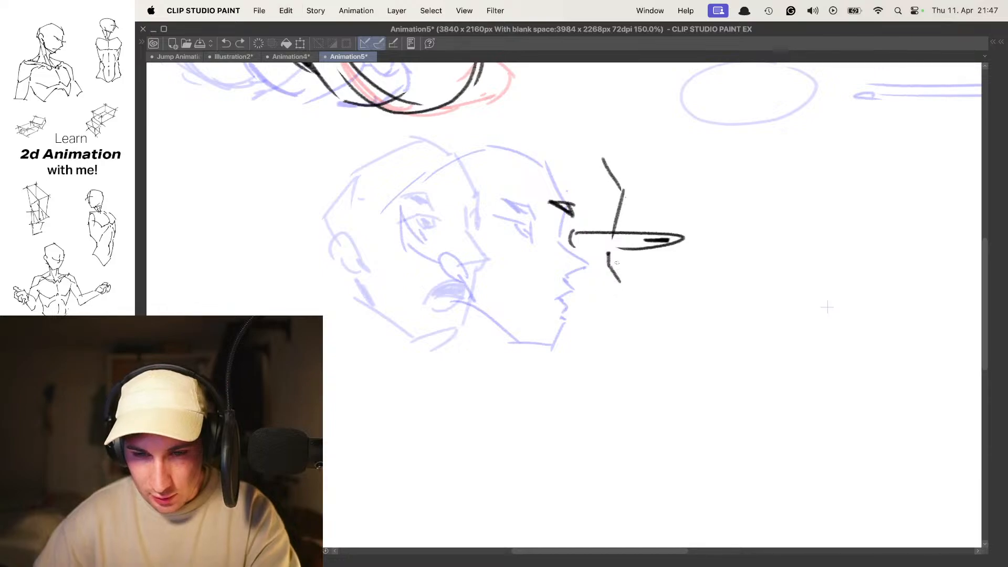
mouse_move(607, 255)
mouse_down()
mouse_move(641, 279)
mouse_move(613, 287)
mouse_up()
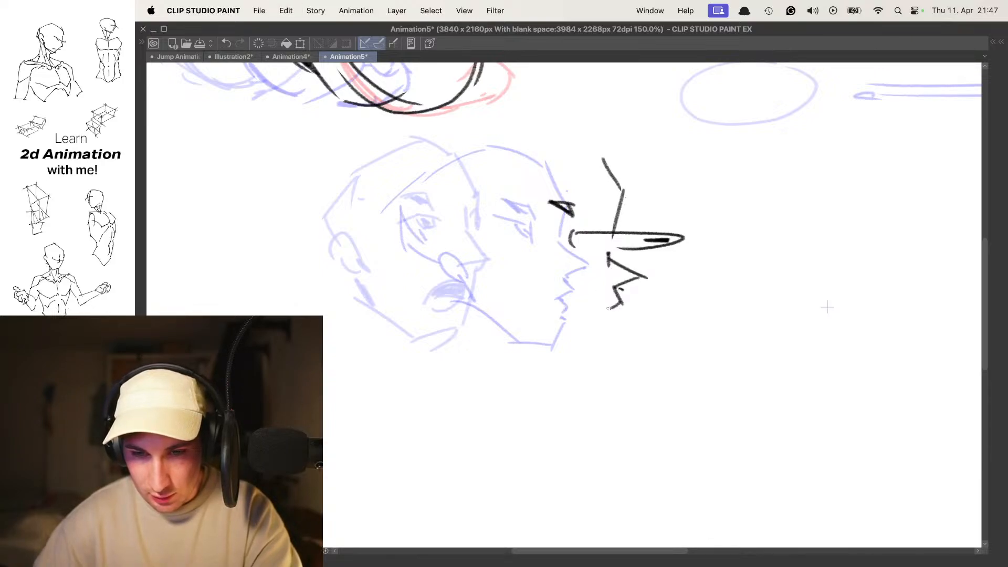
drag(604, 355, 507, 331)
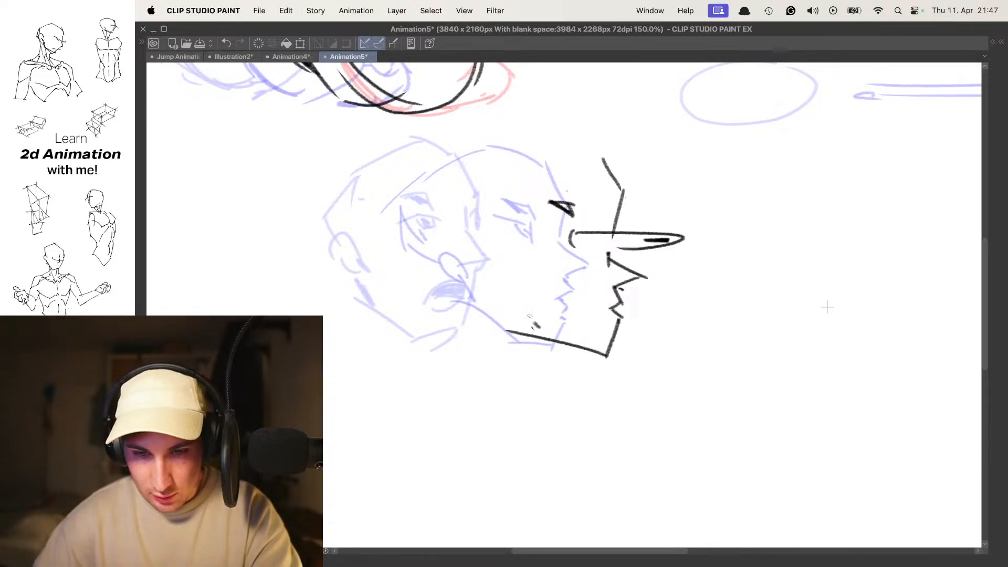
- Draw the ear and rear jaw line on frame 5, and darken the lower edge of the stretched eye
drag(511, 259, 509, 270)
drag(577, 246, 635, 249)
key(super+z)
key(super+z)
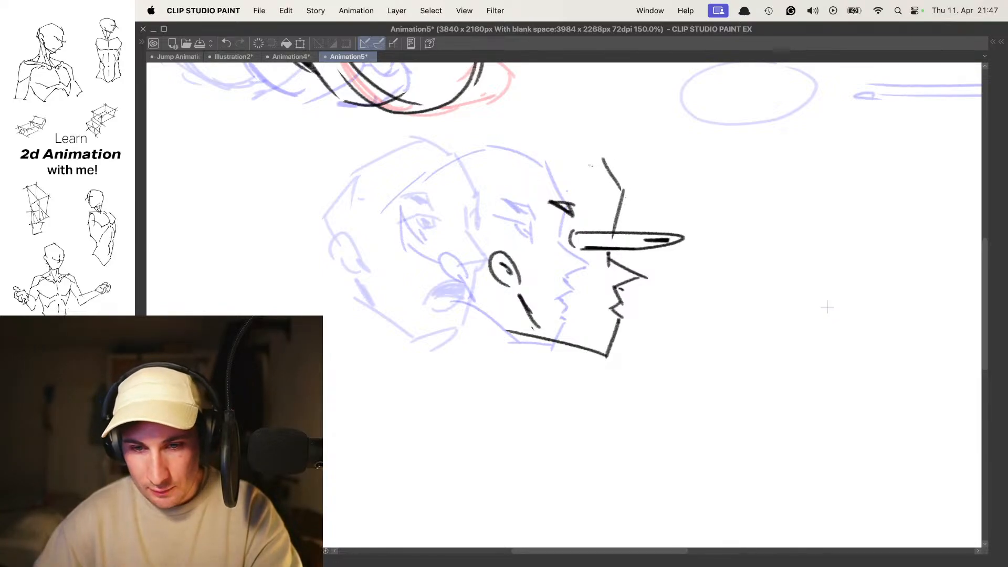
- Draw the angular top of the cranium and the back of the skull on the frame 5 head
drag(600, 165, 538, 143)
drag(554, 145, 459, 181)
drag(467, 181, 477, 219)
drag(481, 227, 491, 234)
- Step repeatedly through the head drawings up to frame 5 to check the stretched turn
scroll(537, 216, down, 4)
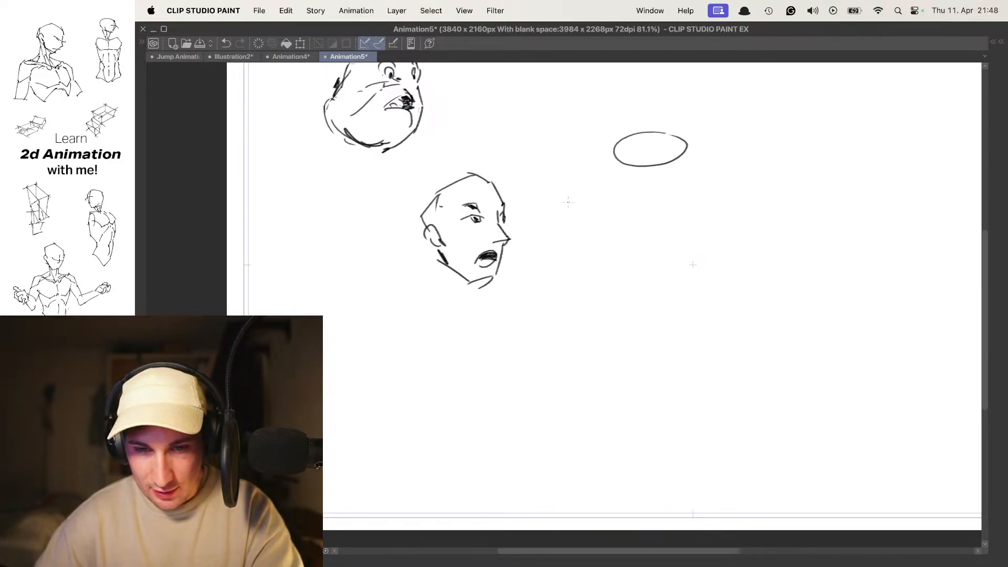
drag(657, 189, 679, 225)
drag(698, 181, 669, 212)
key(Right)
key(Left)
key(Right)
key(Left)
key(Right)
key(Left)
key(Left)
key(Left)
key(Left)
key(Right)
key(Right)
key(Right)
- Extend the back of the frame 5 skull into a rounder outline and add dark neck strokes behind the ear
drag(645, 267, 652, 211)
scroll(519, 214, up, 3)
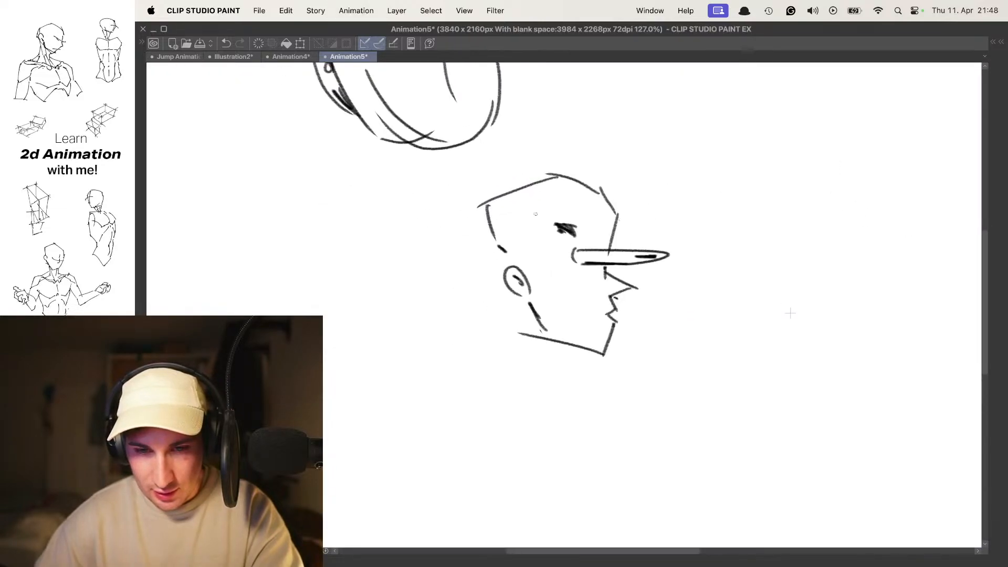
drag(465, 232, 475, 288)
mouse_move(479, 270)
mouse_down()
mouse_move(502, 284)
mouse_move(503, 309)
mouse_move(515, 284)
mouse_up()
scroll(525, 252, down, 4)
scroll(530, 252, up, 4)
key(super+z)
scroll(502, 286, down, 1)
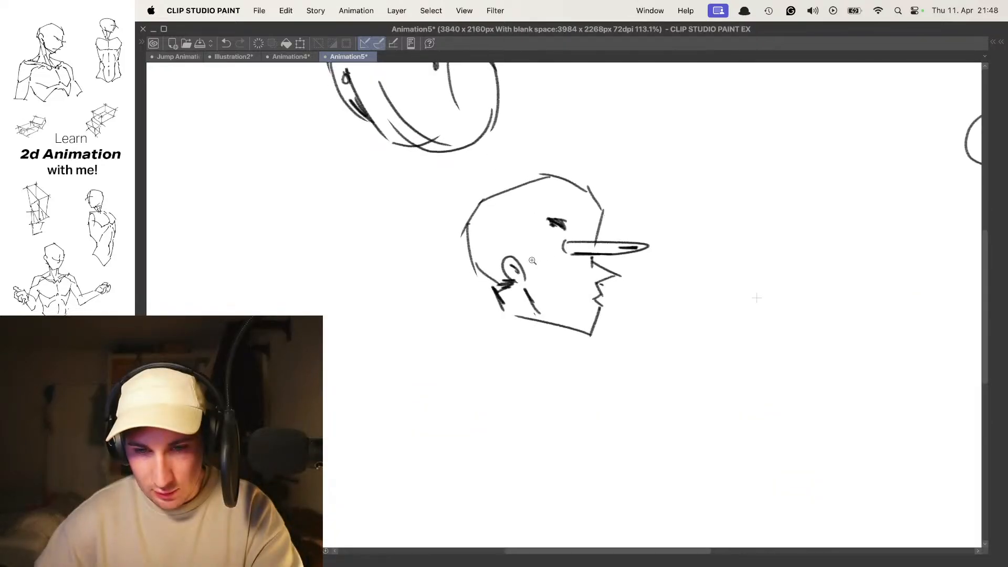
- Play the animation and flip between frames 5 and 6 to examine where the turn continues
scroll(577, 270, down, 4)
key(space)
scroll(582, 251, up, 1)
key(Right)
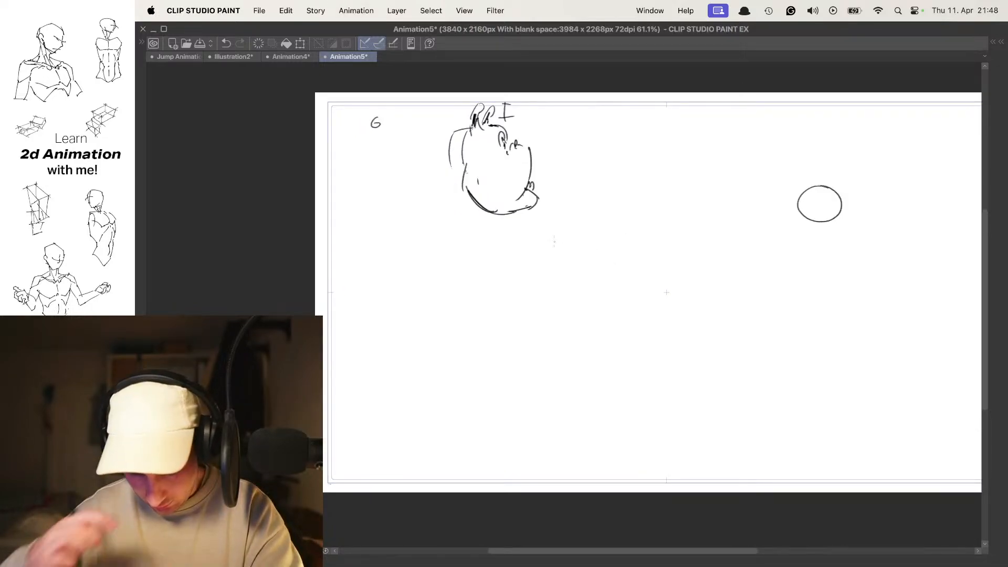
key(Left)
key(Right)
key(Left)
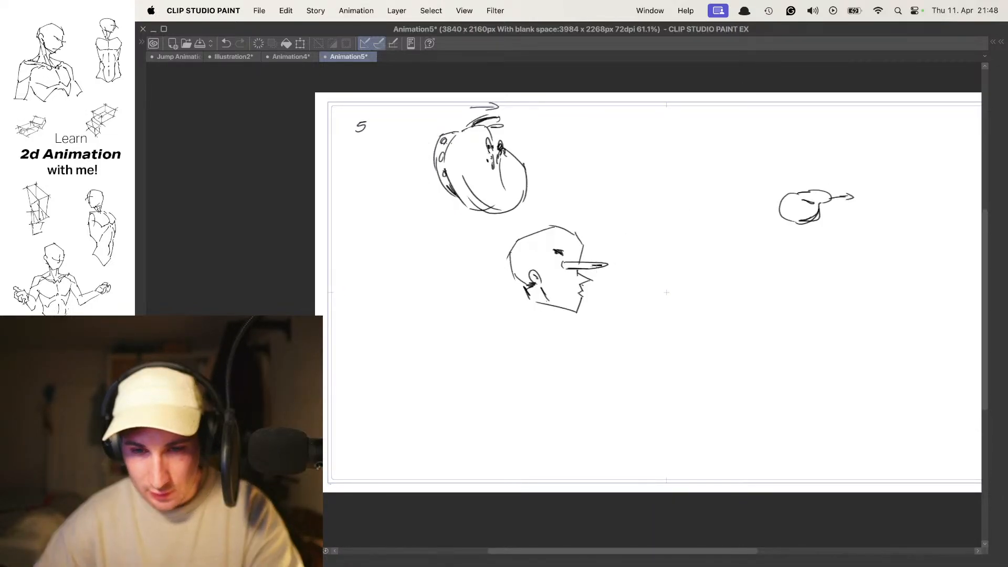
key(Right)
key(Left)
- Draw the angular upper forehead and brow lines of the next human head, using the onion skin of the frame 5 head as guide
key(o)
scroll(584, 243, up, 1)
scroll(593, 268, up, 3)
key(Right)
scroll(583, 252, up, 2)
drag(616, 261, 605, 240)
scroll(605, 238, down, 1)
drag(536, 189, 570, 226)
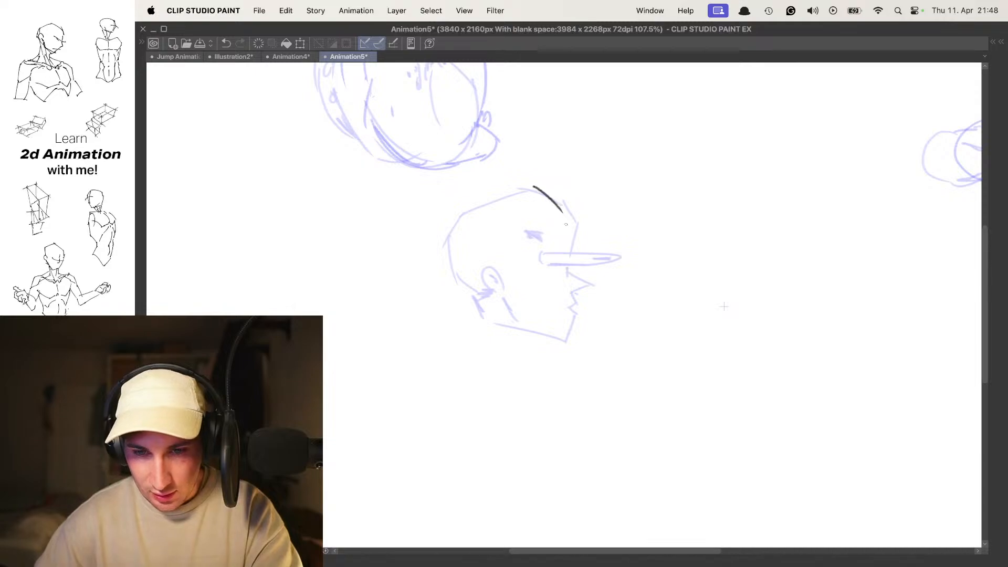
scroll(577, 239, up, 2)
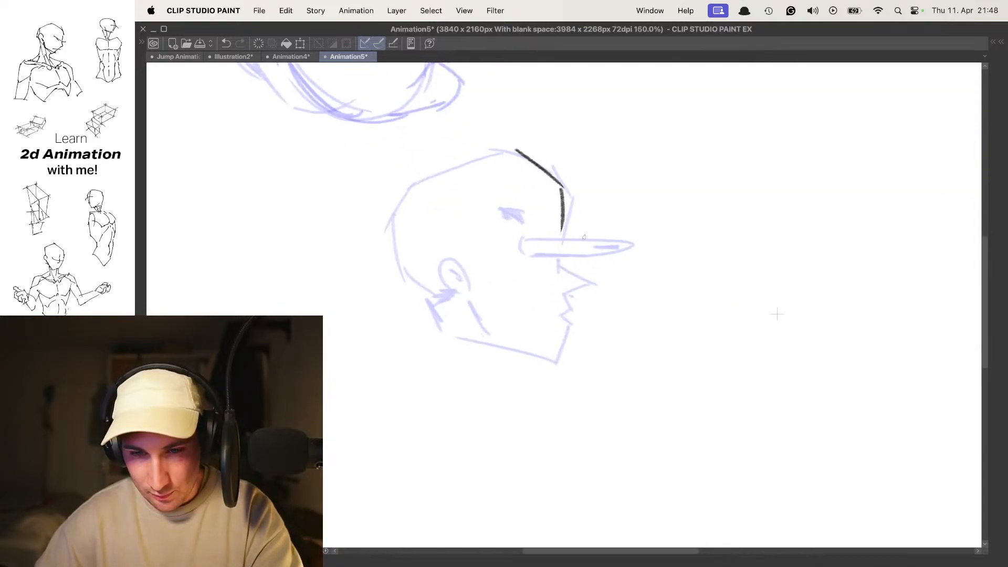
key(super+z)
drag(525, 249, 538, 241)
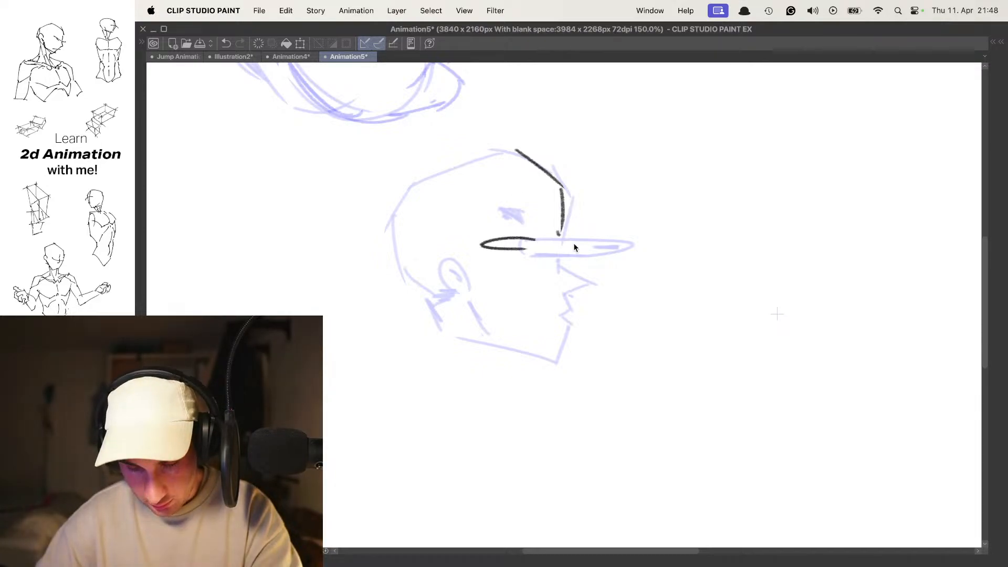
key(super+z)
key(super+z)
- Draw a compact side-view eye and a slanted eyebrow behind the new forehead line
drag(517, 243, 541, 249)
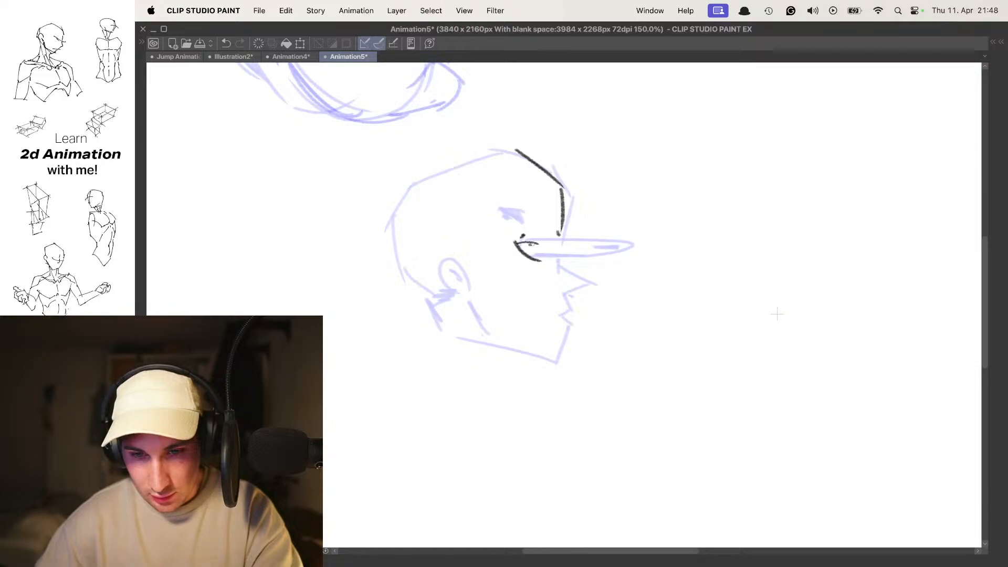
key(super+z)
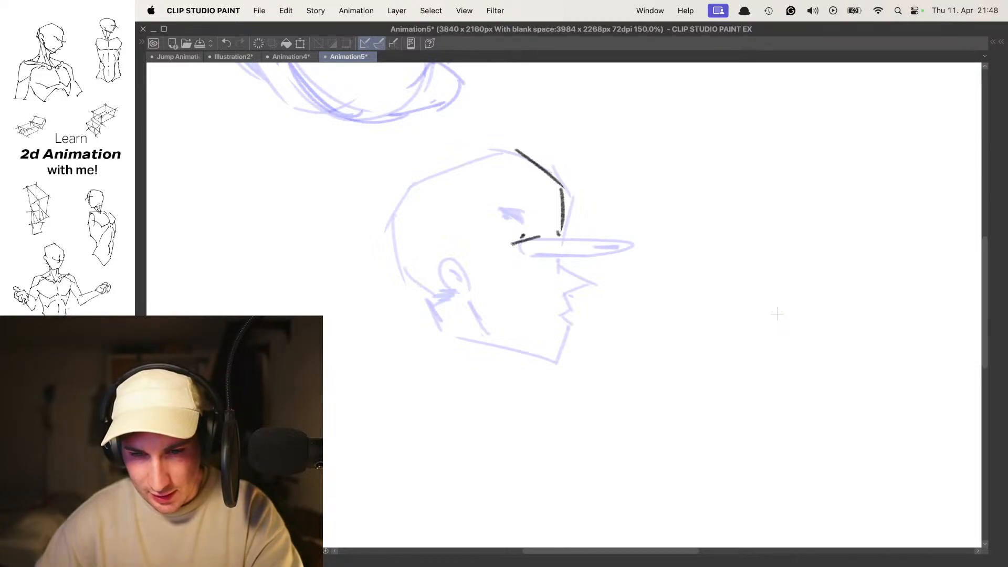
drag(529, 239, 515, 216)
key(super+z)
- Flip repeatedly between neighbouring frames to compare the new forehead and eye with the previous head drawings
key(comma)
key(period)
key(period)
key(comma)
key(comma)
key(period)
key(comma)
key(comma)
key(period)
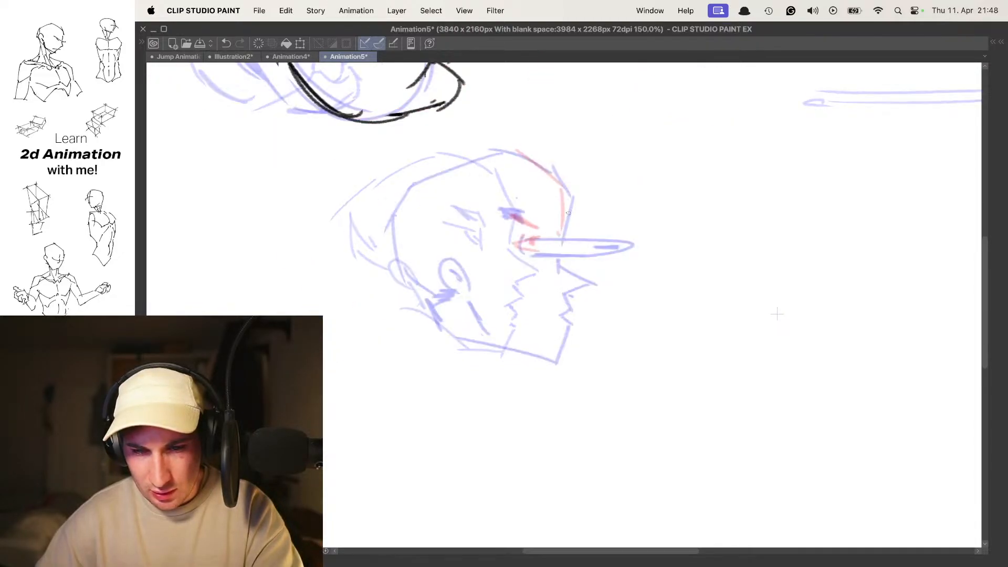
- Check the layer list and timeline while flipping between frames 6 and 7 to examine which cel holds the new face
key(comma)
key(period)
key(Tab)
key(comma)
key(period)
key(period)
key(comma)
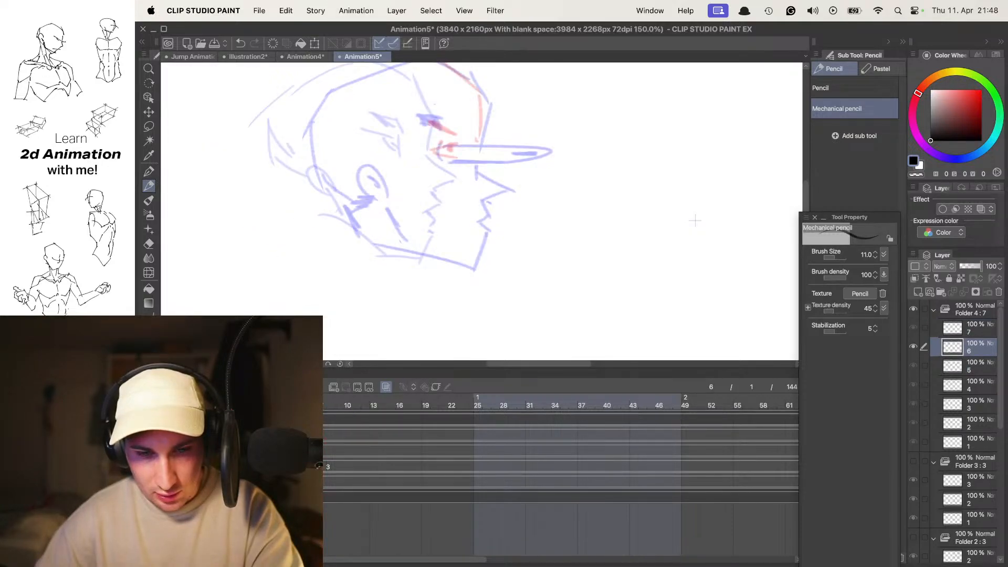
key(comma)
key(period)
key(comma)
key(period)
key(period)
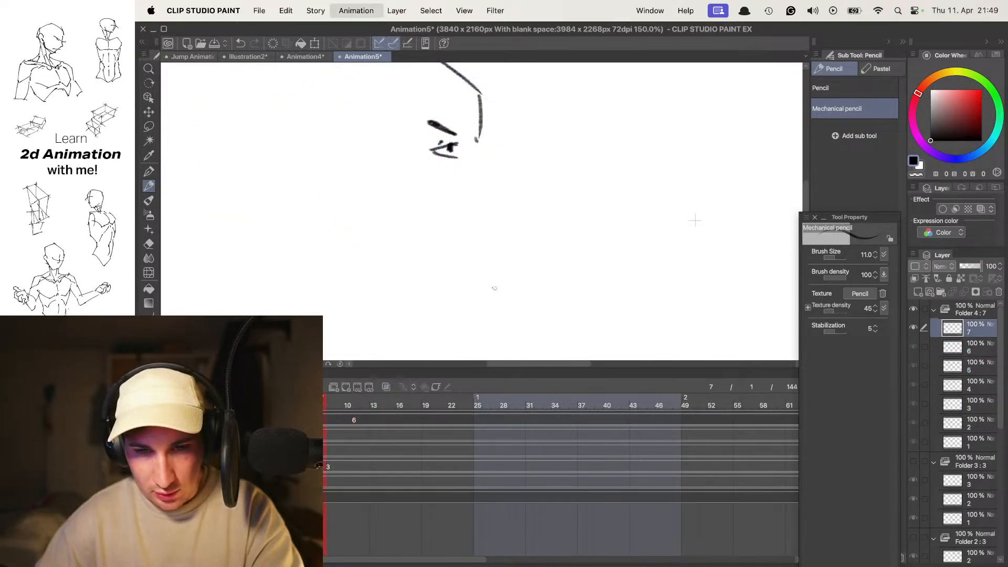
key(comma)
key(period)
key(Tab)
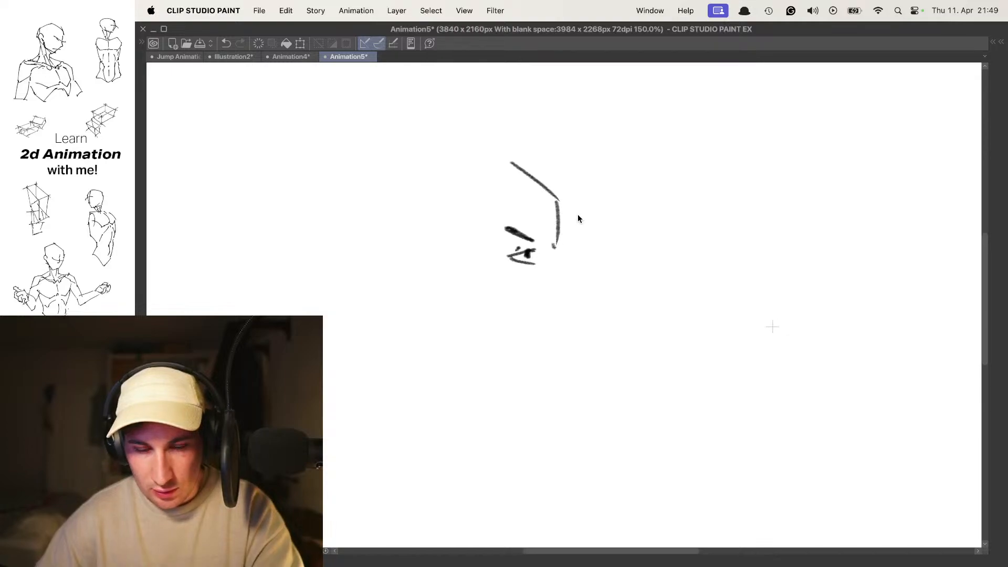
- Transform the frame 7 forehead, eyebrow and eye strokes by moving them right, over the stretched smear eye of frame 5
key(super+t)
drag(537, 235, 595, 243)
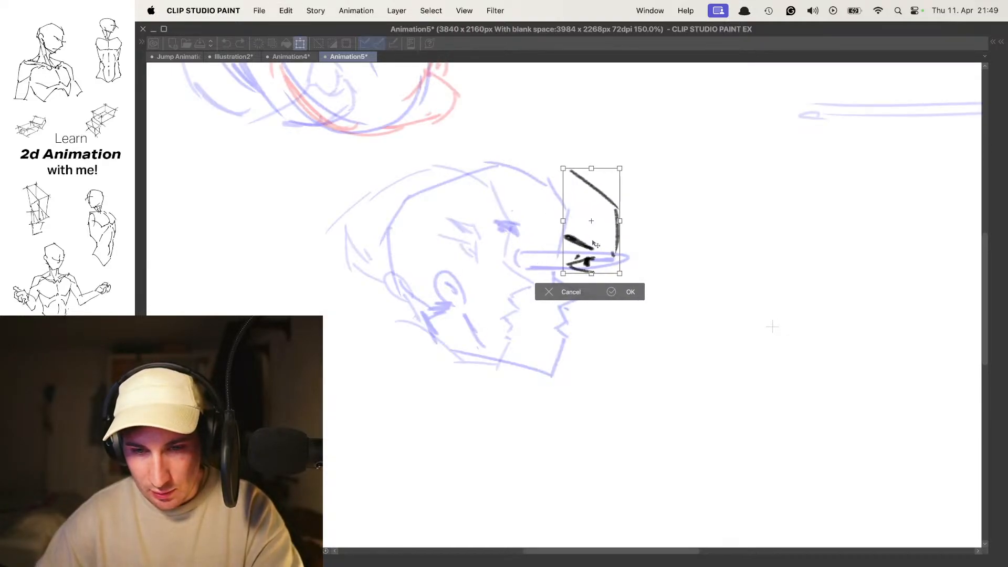
key(Return)
- Draw the frame 7 profile from the nose bridge down through the pointed nose and lips to the chin
drag(620, 281, 625, 239)
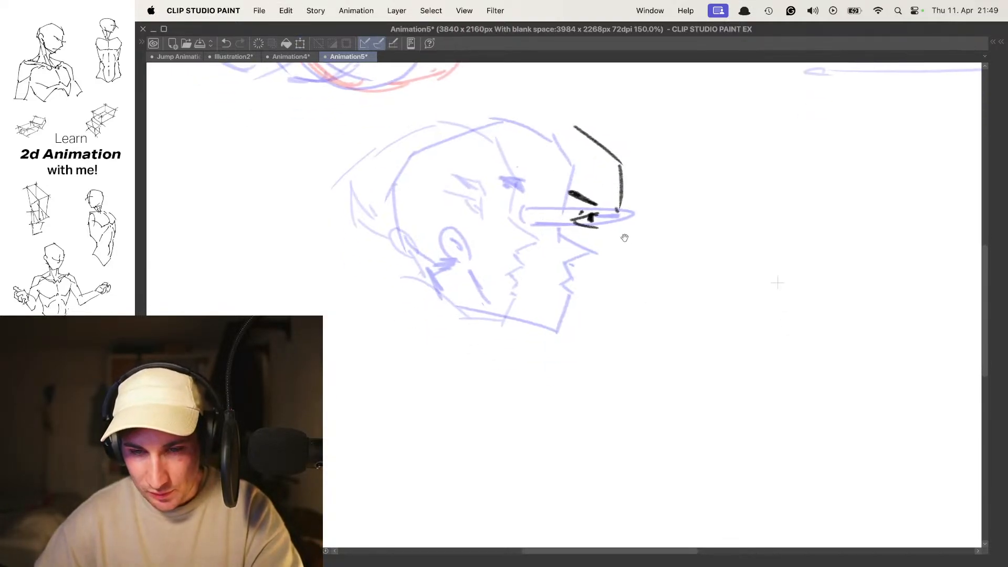
key(super+z)
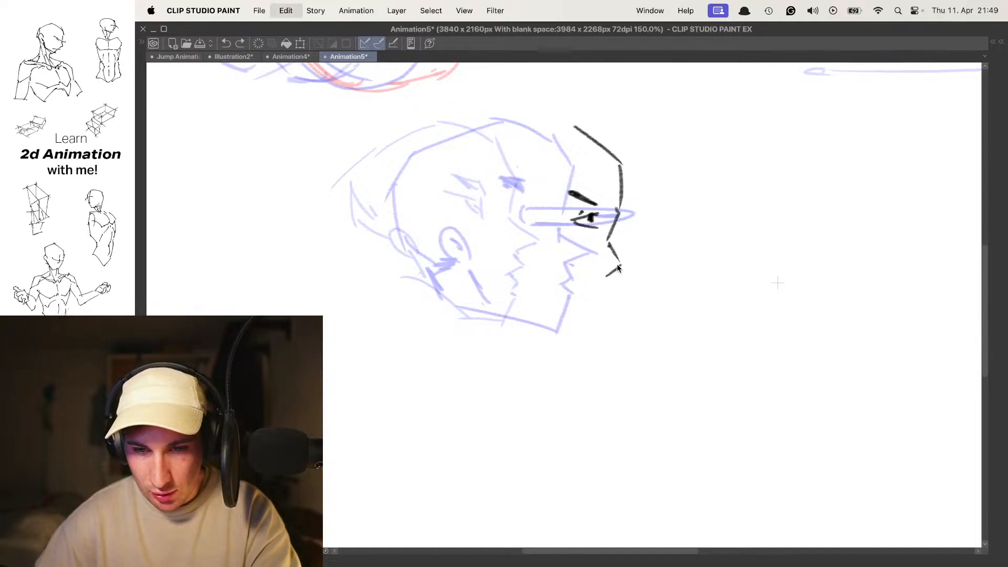
key(super+z)
drag(619, 209, 608, 234)
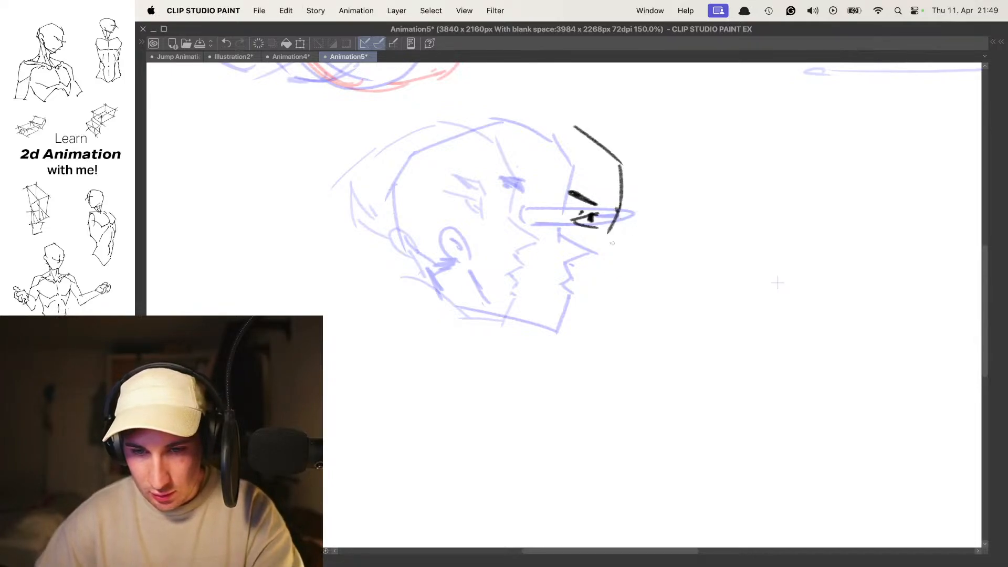
drag(602, 283, 586, 339)
- Complete the frame 7 head with a slanted jawline, an ear, the top of the cranium and the back of the skull
drag(510, 286, 588, 327)
drag(495, 246, 511, 254)
mouse_move(559, 136)
mouse_down()
mouse_move(570, 175)
mouse_move(518, 176)
mouse_up()
mouse_move(483, 185)
mouse_down()
mouse_move(457, 232)
mouse_move(482, 259)
mouse_up()
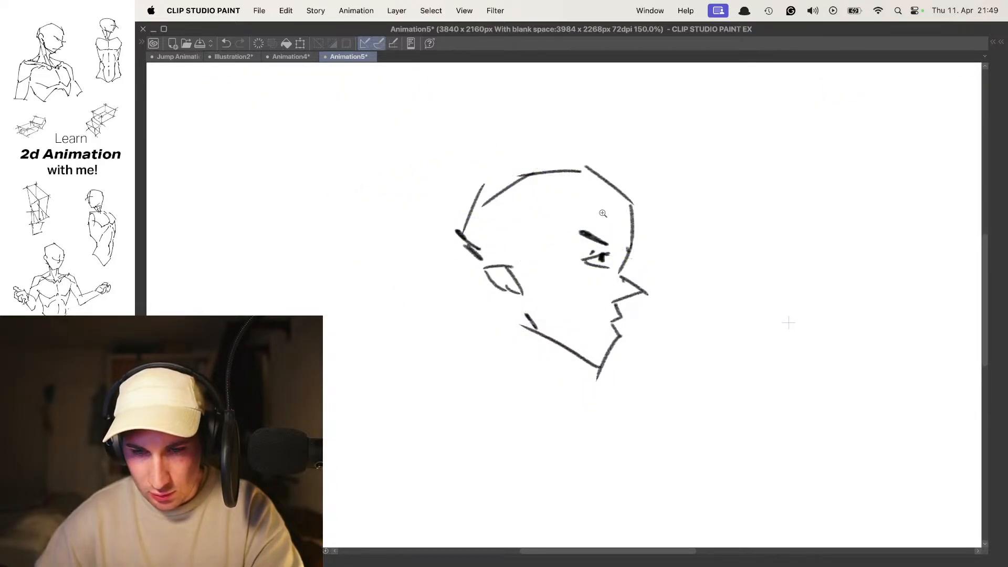
- Flip back and forth through the whole sequence to check how the frame 7 head finishes the turn
drag(617, 209, 605, 209)
key(period)
key(comma)
key(comma)
key(comma)
key(period)
key(period)
key(period)
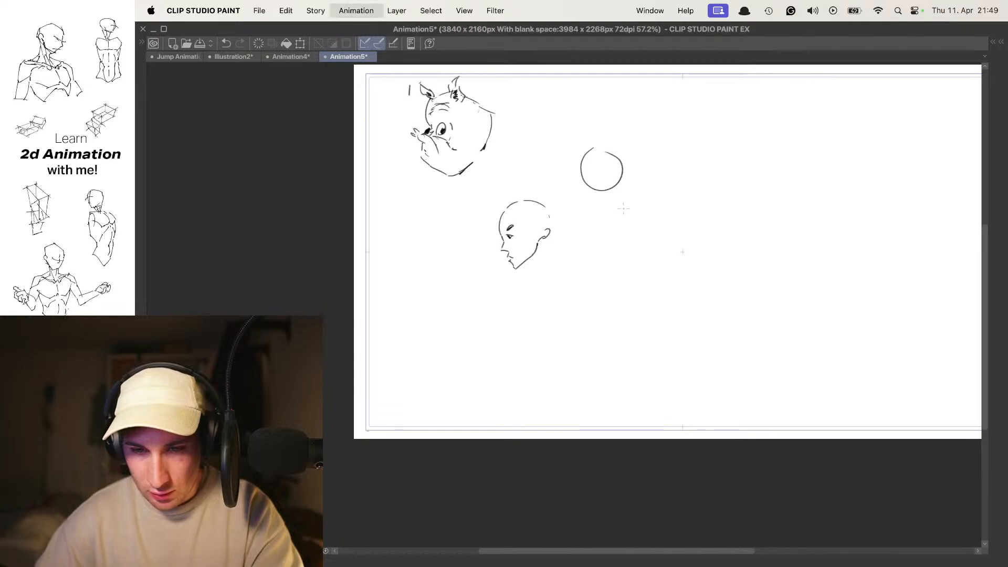
key(comma)
key(comma)
key(comma)
key(period)
key(period)
key(period)
key(comma)
key(comma)
key(comma)
key(period)
key(period)
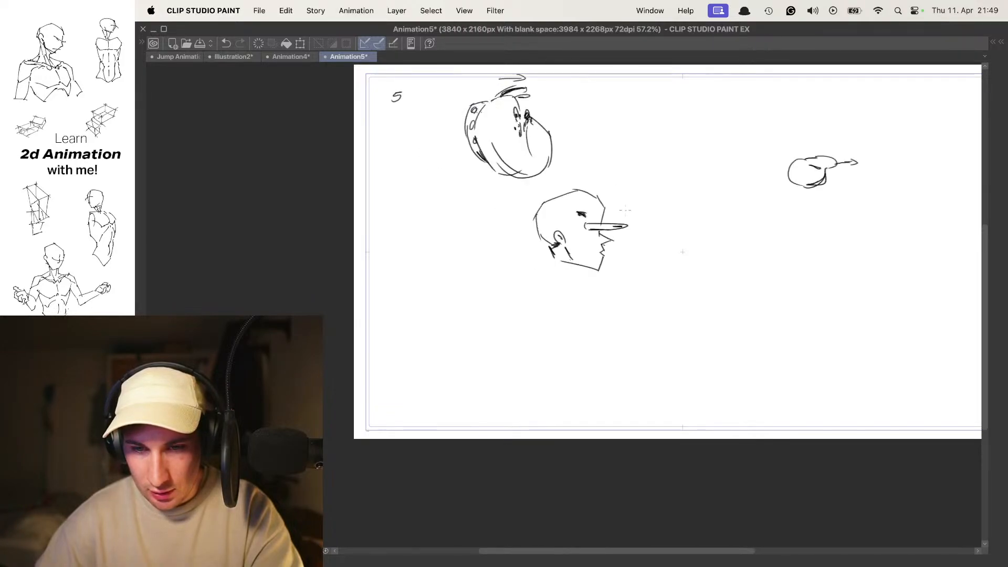
key(comma)
key(period)
key(period)
key(period)
key(period)
key(period)
key(period)
key(period)
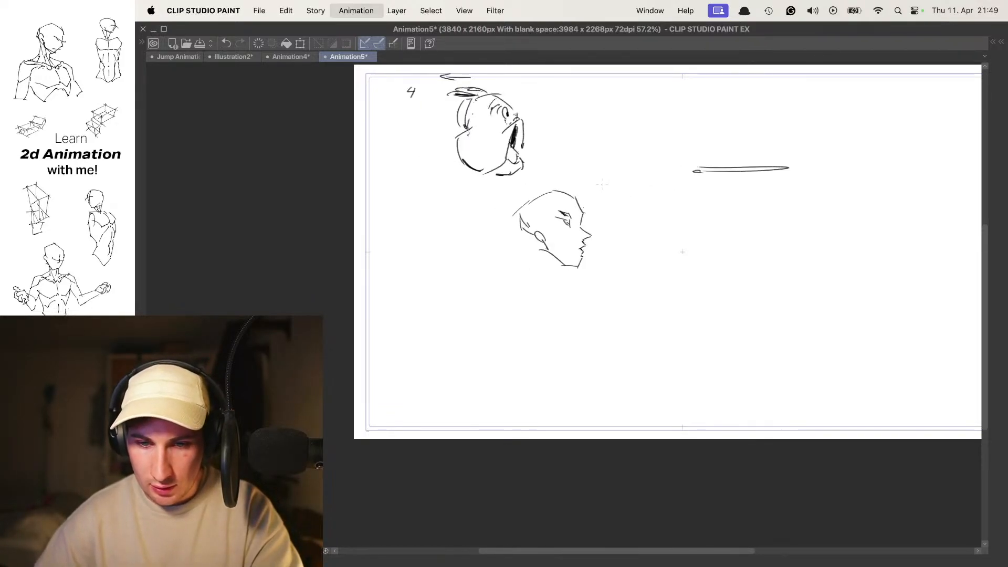
key(period)
key(period)
key(period)
key(period)
key(period)
key(period)
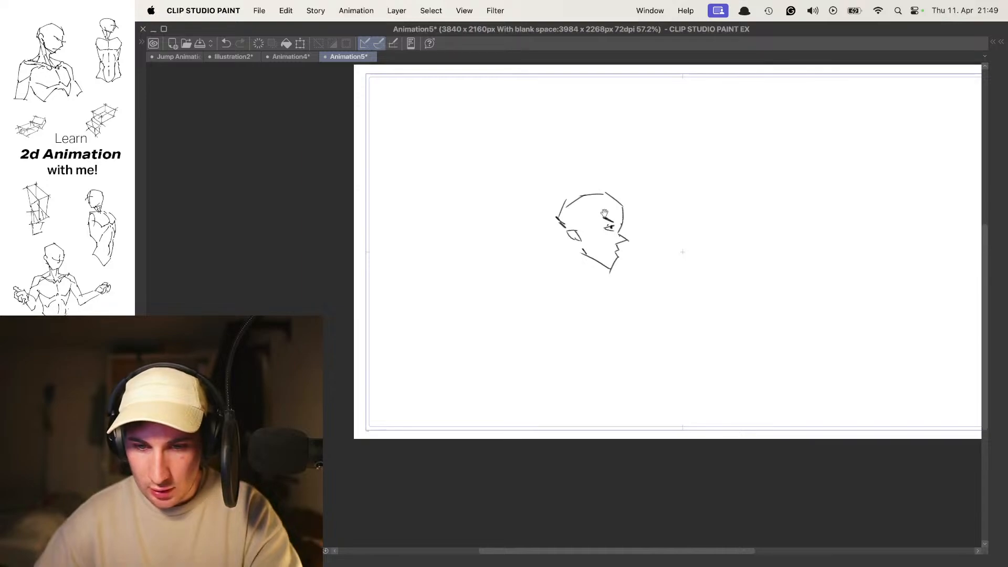
- Step forward through the looping frames at closer range to examine the human head turn from start to final profile
drag(604, 213, 618, 213)
key(period)
key(period)
key(period)
key(period)
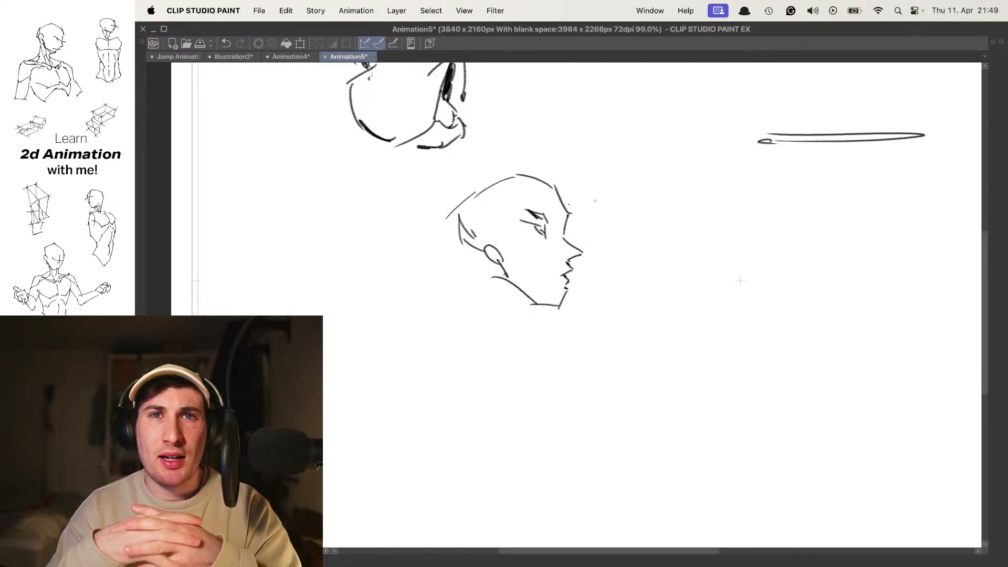
key(period)
key(period)
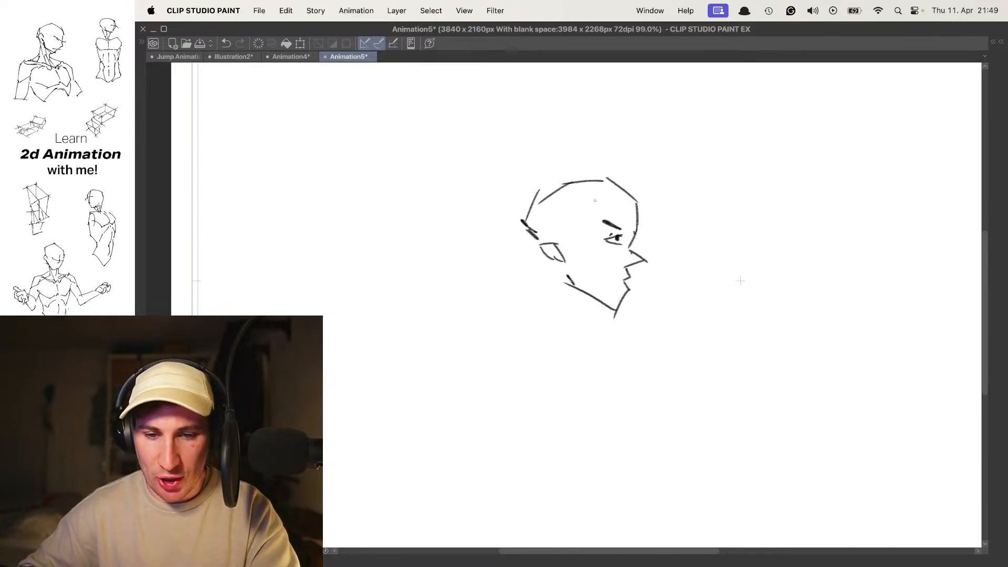
key(period)
key(period)
key(period)
key(period)
key(period)
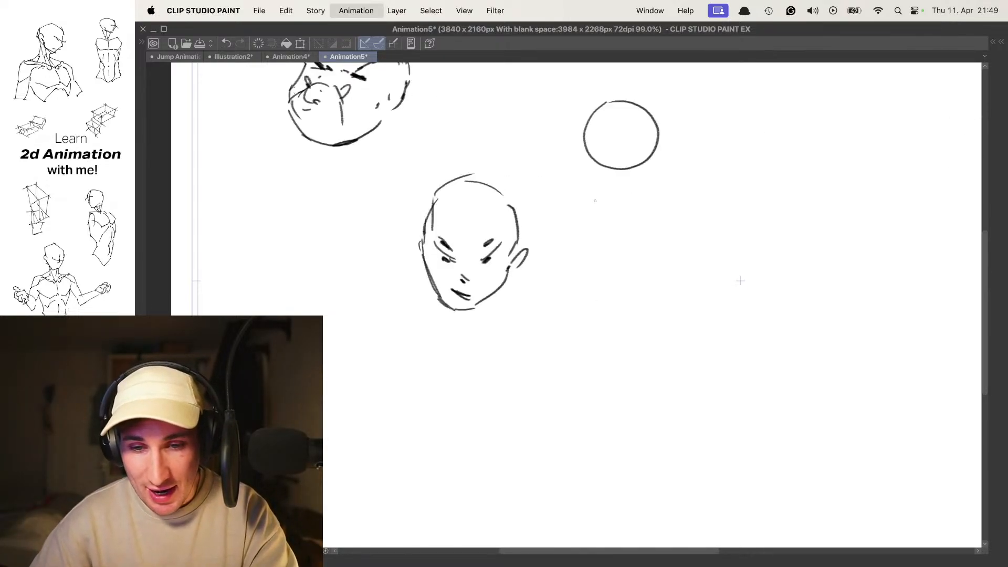
key(period)
key(period)
key(period)
key(period)
key(period)
key(period)
key(period)
key(period)
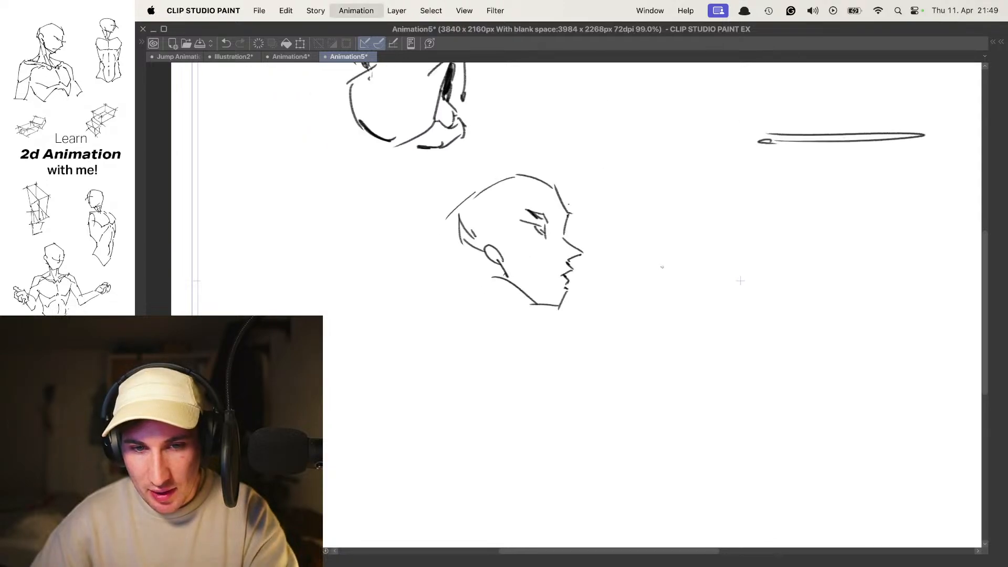
key(period)
key(period)
key(period)
key(period)
key(period)
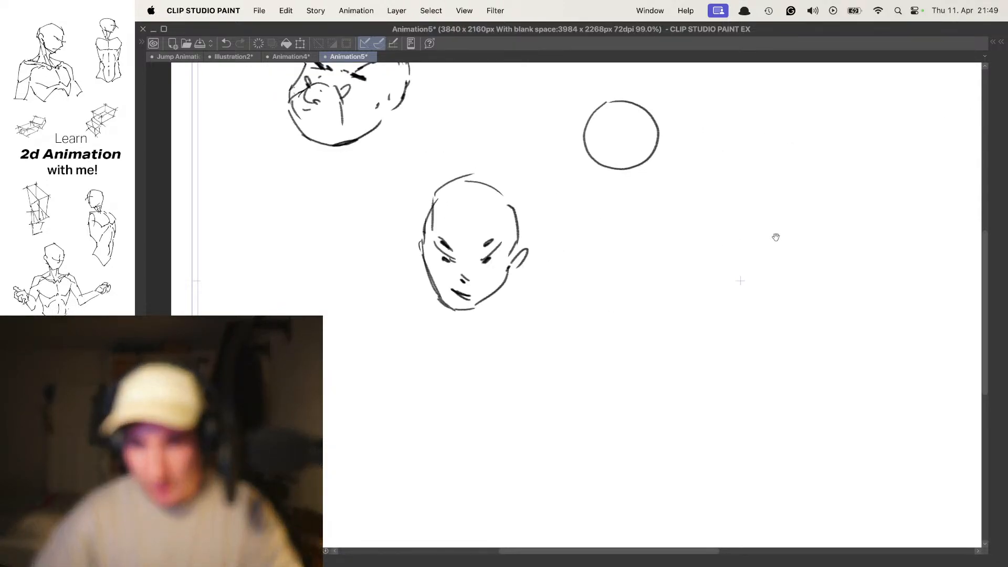
- Go to frame 6 to work on the human head in the empty area beneath the creature drawing
drag(785, 227, 673, 300)
key(period)
key(period)
key(period)
key(period)
key(period)
key(period)
key(period)
key(period)
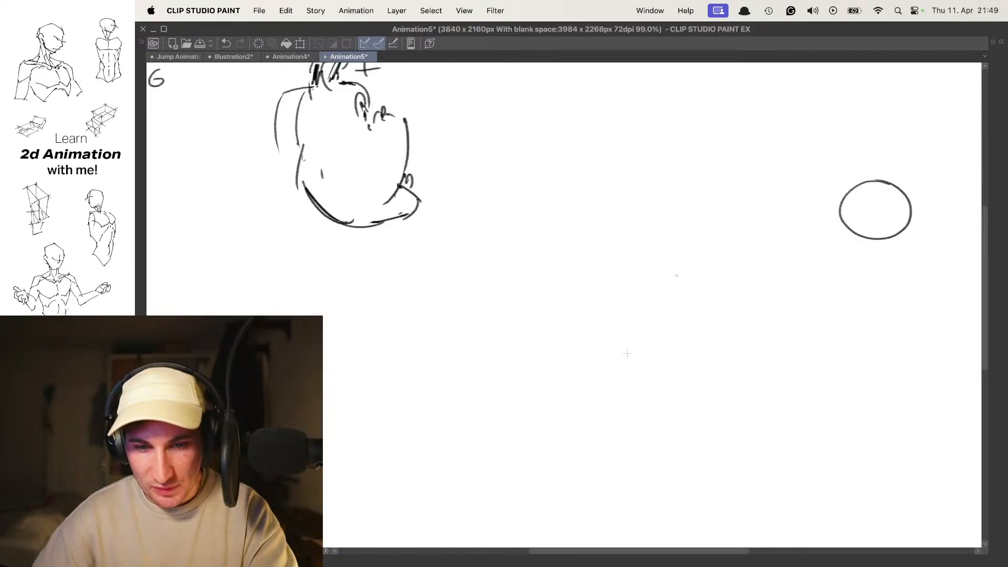
key(period)
drag(627, 354, 730, 299)
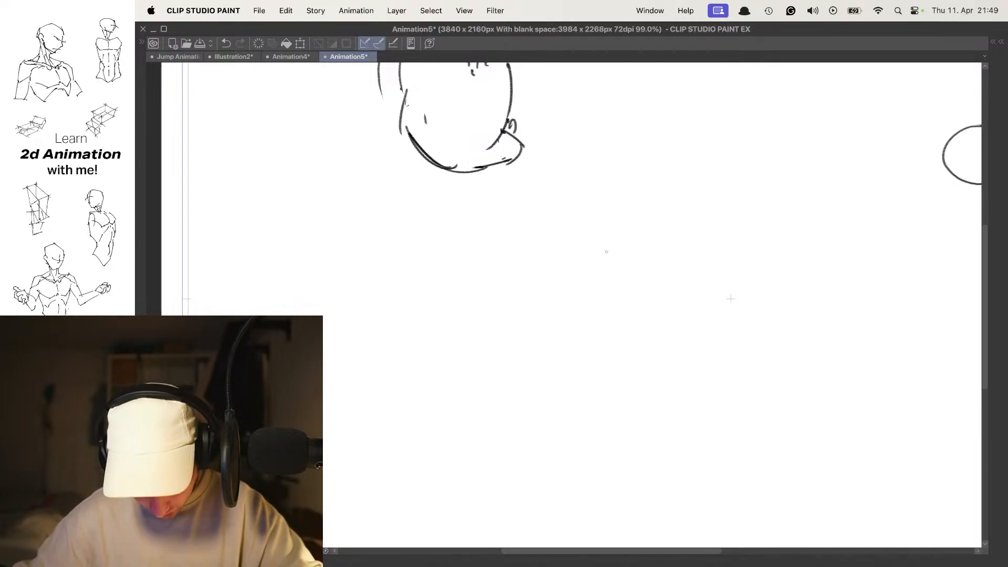
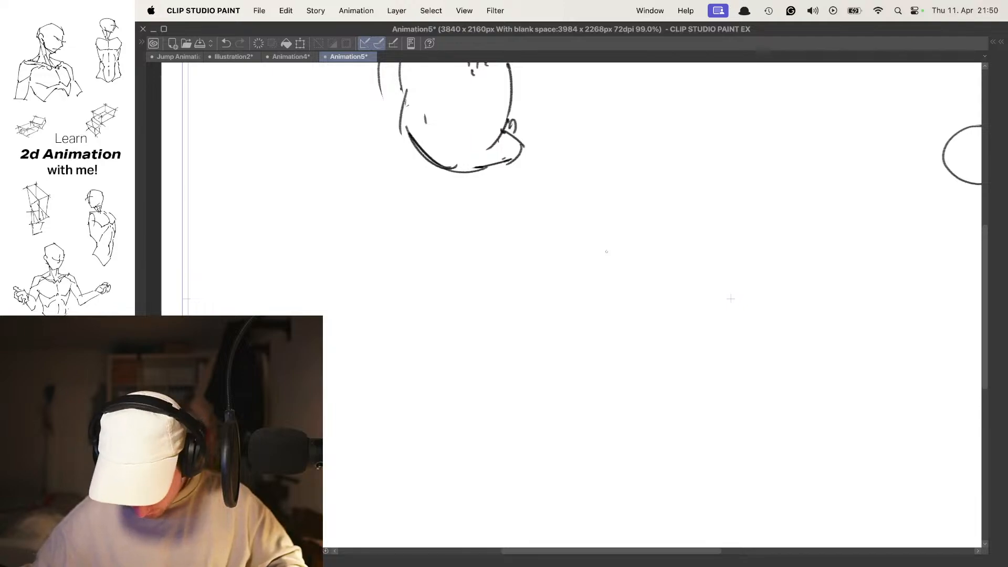
- Step through the existing head frames, then add a new empty animation folder above them
drag(476, 124, 483, 202)
scroll(483, 202, down, 5)
key(period)
key(period)
key(period)
key(period)
key(period)
key(period)
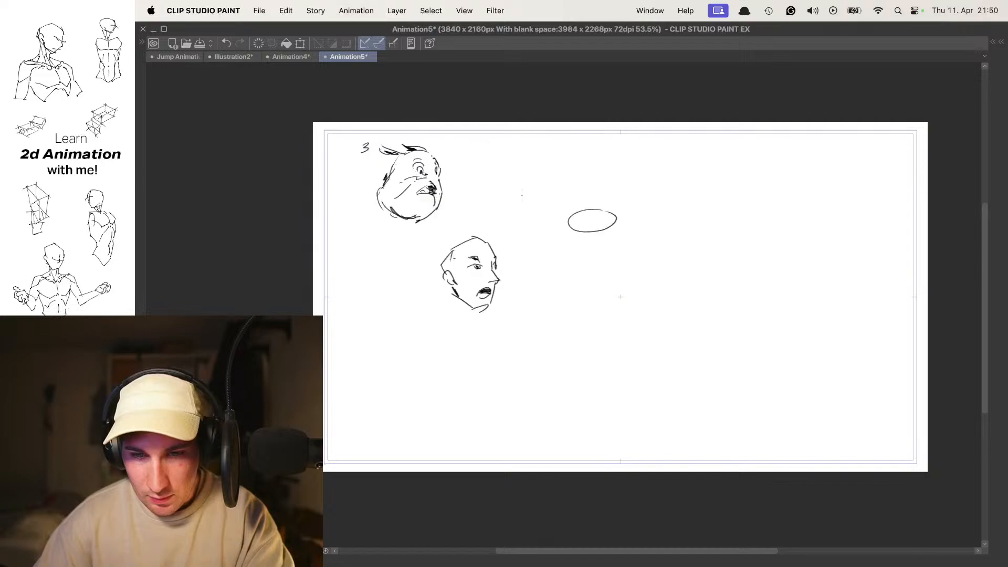
scroll(557, 236, up, 5)
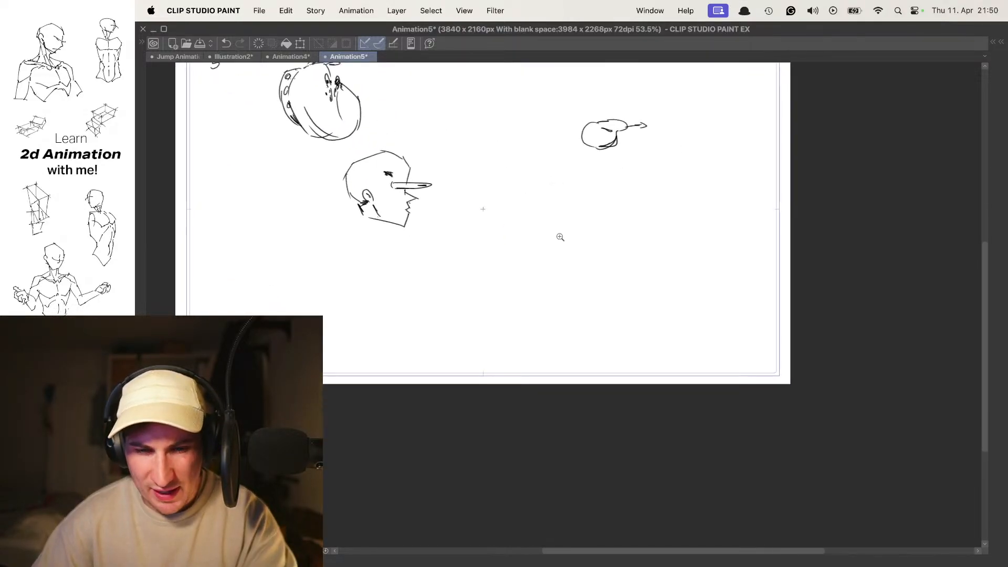
key(Tab)
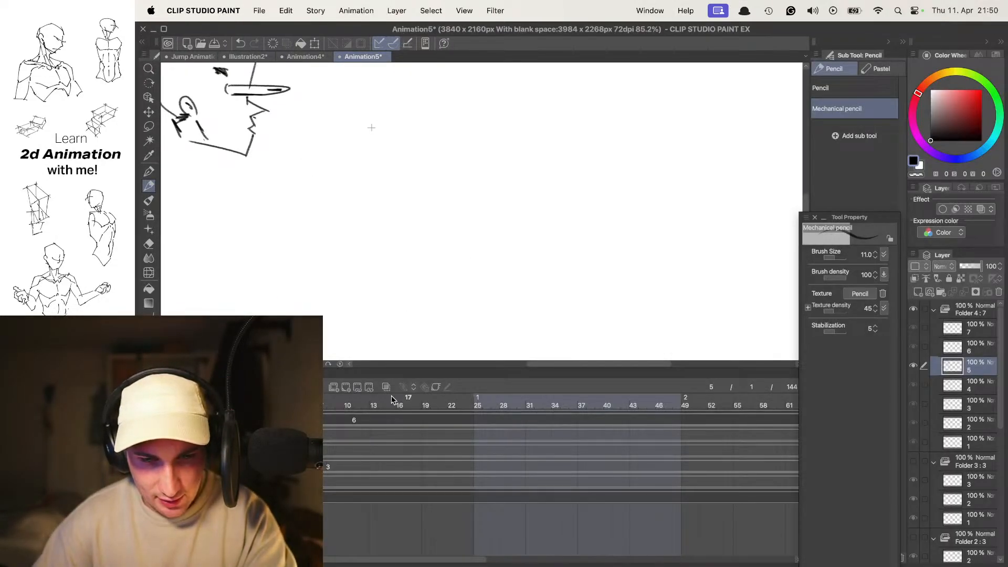
click(334, 388)
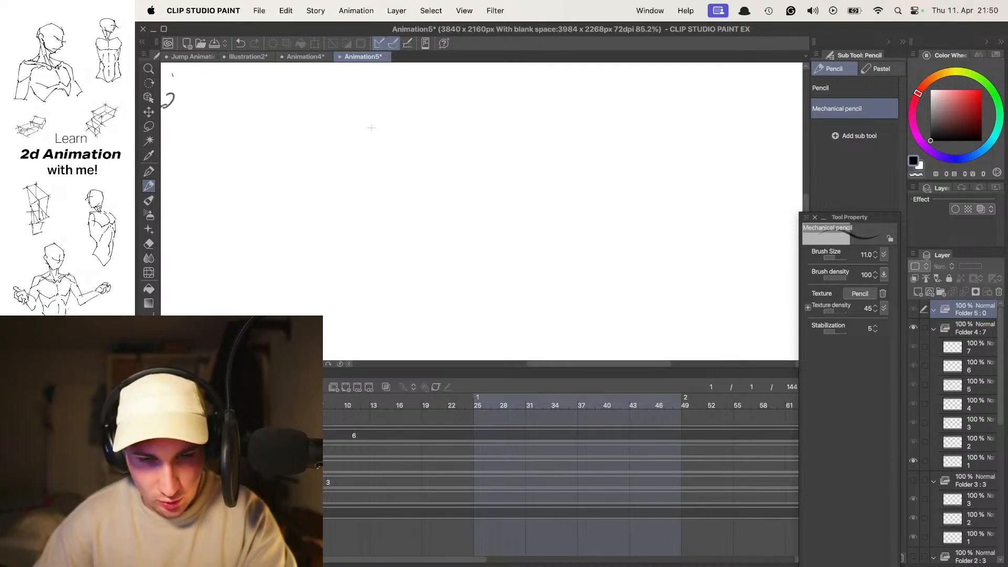
key(Tab)
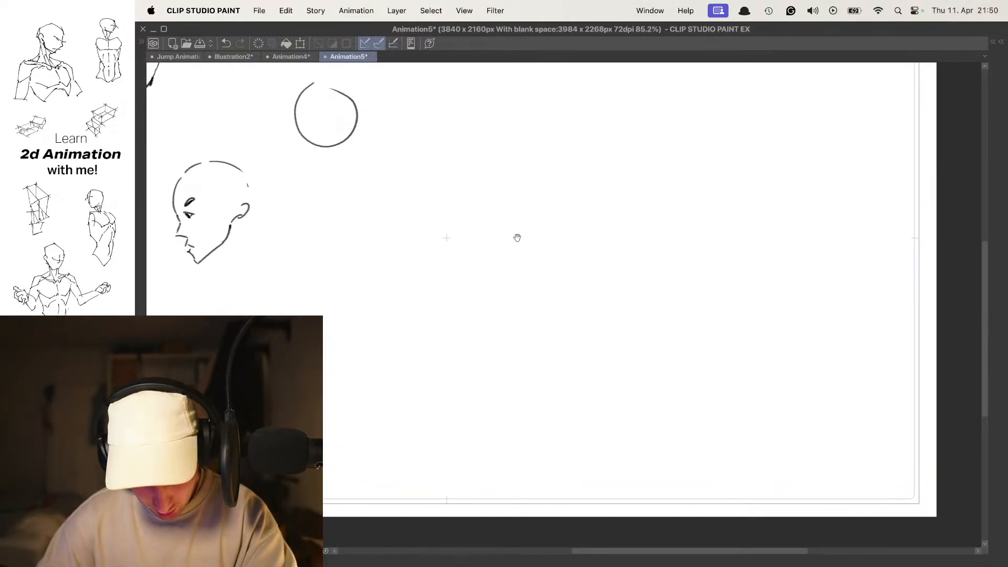
- Draw a large rounded head outline in the blank canvas area to the right of the human head
key(super+space)
drag(519, 199, 484, 205)
key(super+space)
super+click(482, 207)
mouse_move(506, 156)
mouse_down()
mouse_move(446, 223)
mouse_move(535, 210)
mouse_move(531, 167)
mouse_move(549, 169)
mouse_move(601, 225)
mouse_move(521, 171)
mouse_up()
key(super+z)
- Give the round head two circular eyes with pupils, a small oval nose and a wider oval mouth
key(super+z)
super+click(504, 218)
drag(494, 239, 501, 208)
key(super+z)
drag(595, 210, 611, 225)
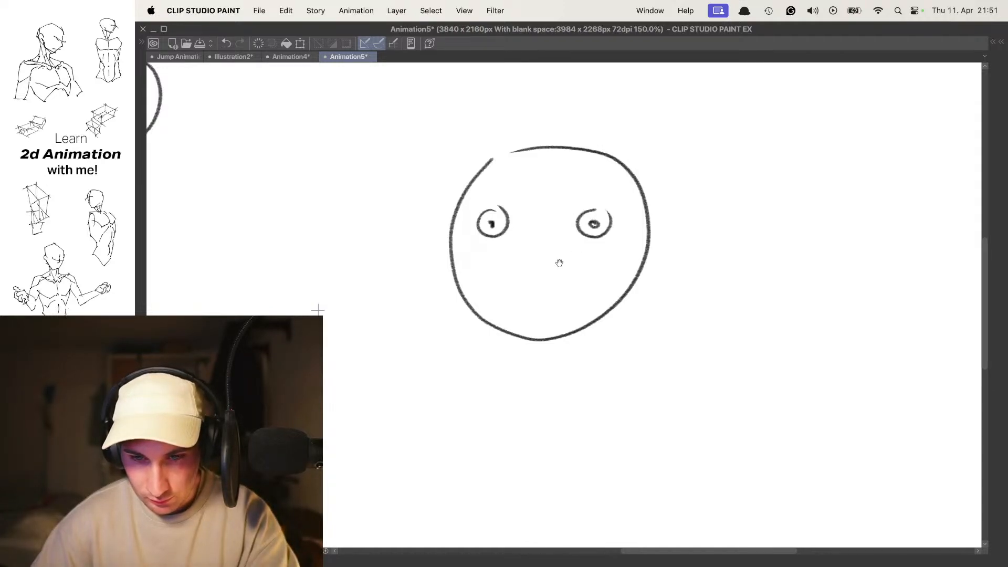
mouse_move(542, 265)
mouse_down()
mouse_move(522, 267)
mouse_move(510, 292)
mouse_up()
key(super+z)
scroll(559, 269, down, 3)
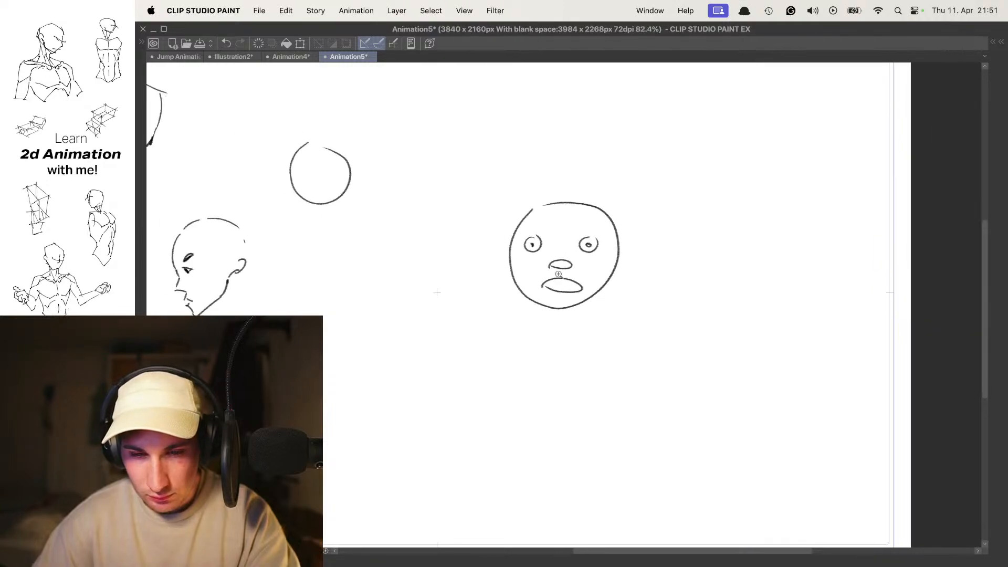
- On frame 2, use onion skin to draw the eyes, nose and mouth slightly right of the first drawing
scroll(558, 269, down, 1)
key(.)
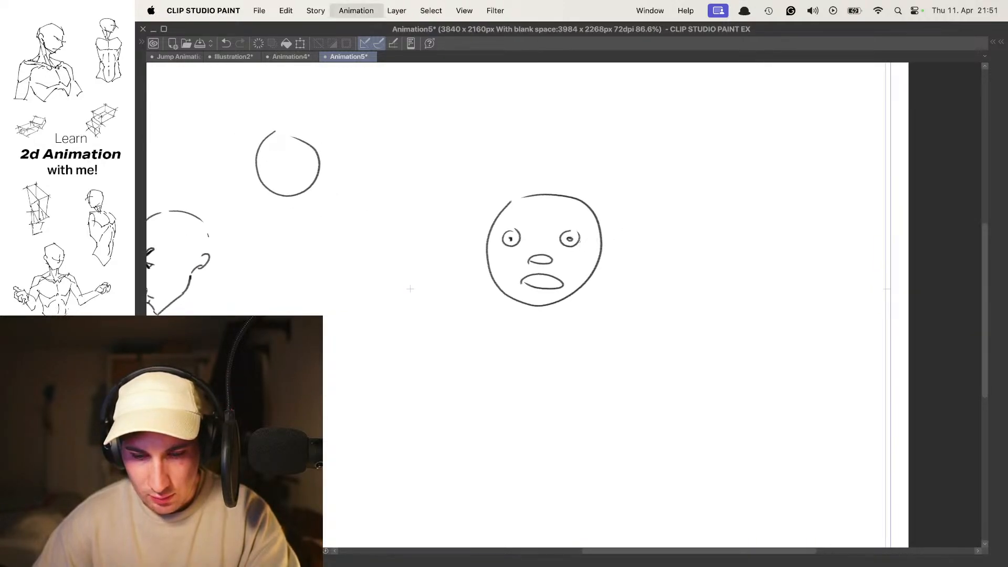
key(n)
scroll(556, 245, up, 3)
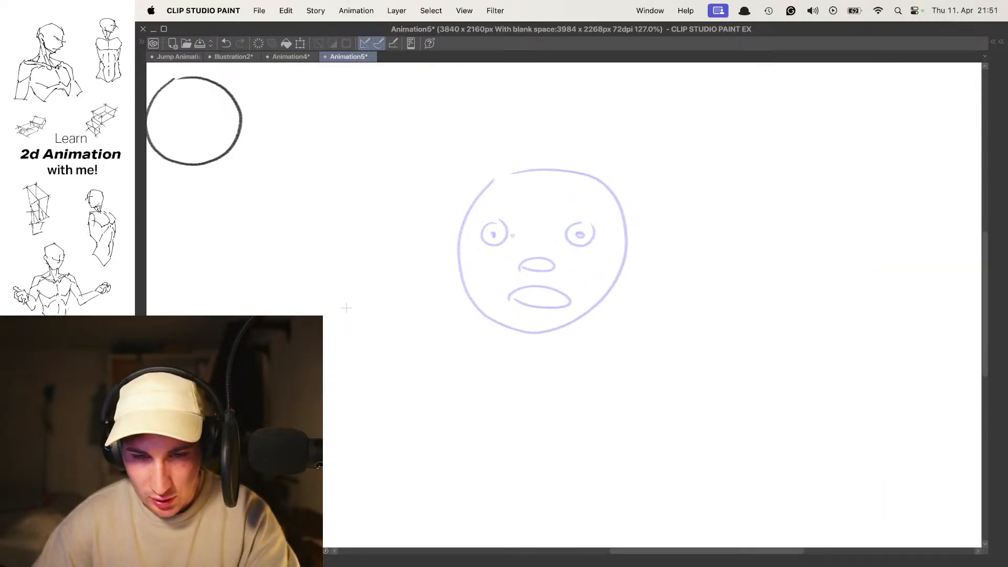
scroll(509, 233, up, 3)
mouse_move(495, 220)
mouse_down()
mouse_move(496, 246)
mouse_move(509, 244)
mouse_up()
key(super+z)
key(super+z)
key(super+z)
key(super+z)
key(super+z)
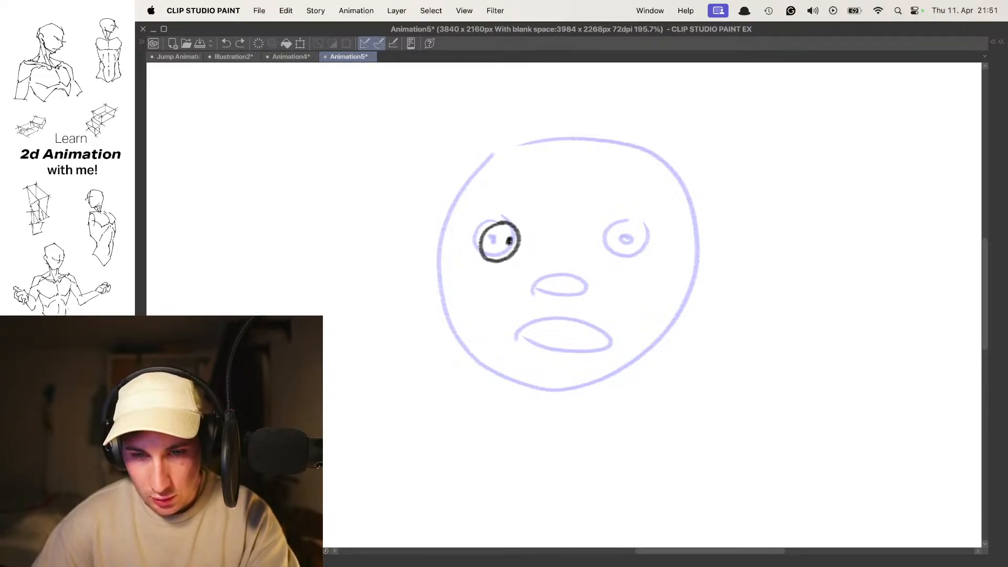
mouse_move(629, 226)
mouse_down()
mouse_move(644, 224)
mouse_move(605, 269)
mouse_move(563, 273)
mouse_move(593, 318)
mouse_move(557, 312)
mouse_up()
- Draw the frame 2 head outline with separate curved strokes slightly inside the onion-skinned outline
mouse_move(543, 175)
mouse_down()
mouse_move(505, 317)
mouse_move(562, 346)
mouse_move(608, 354)
mouse_up()
drag(634, 336, 677, 266)
drag(538, 178, 637, 181)
mouse_move(650, 197)
mouse_down()
mouse_move(666, 212)
mouse_move(678, 266)
mouse_up()
- Move to frame 3 and draw an oval nose and a thin, nearly closed mouth over the onion skin
drag(672, 236, 633, 238)
key(space)
drag(709, 214, 665, 215)
drag(563, 248, 601, 243)
key(space)
scroll(588, 246, up, 3)
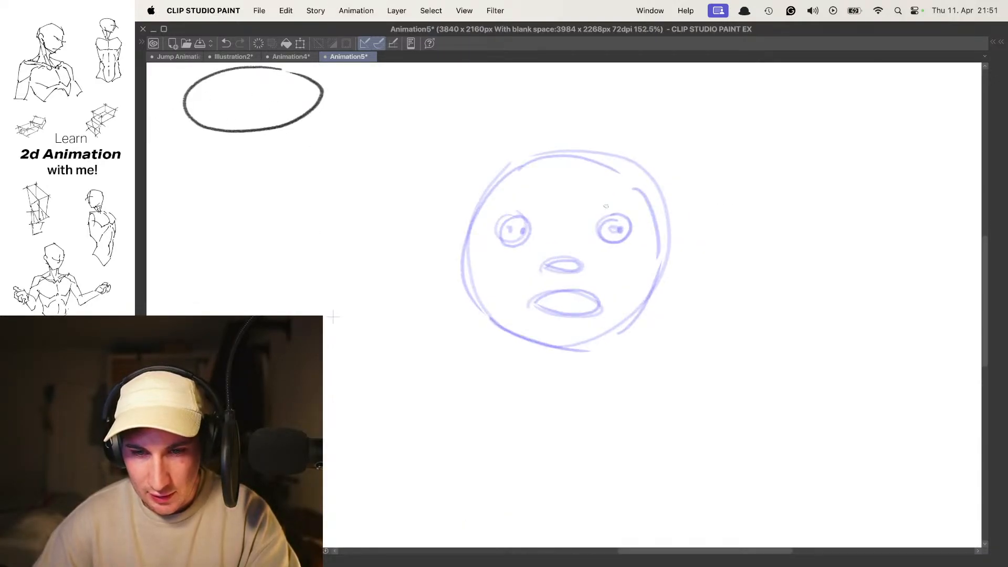
scroll(584, 238, down, 1)
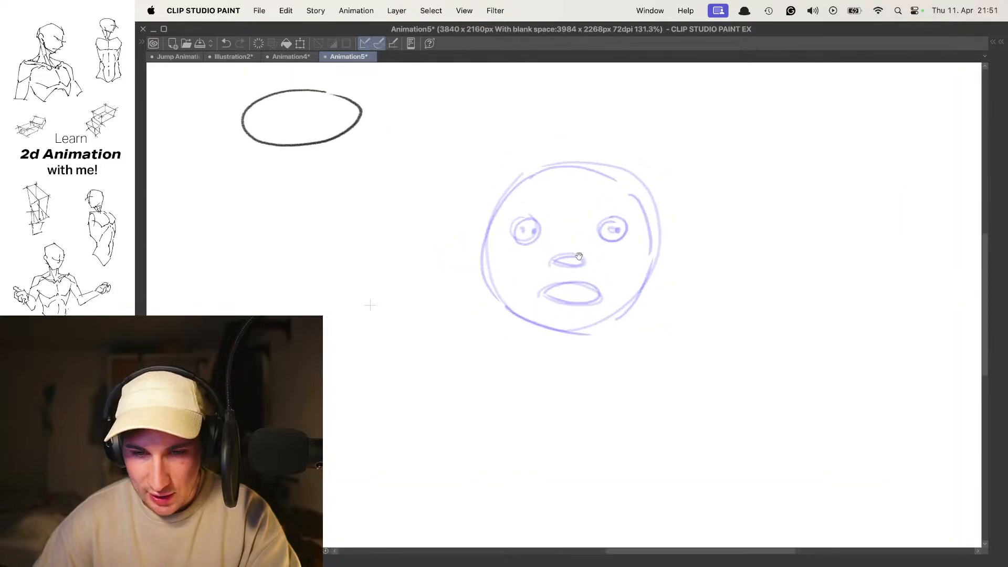
scroll(571, 299, up, 2)
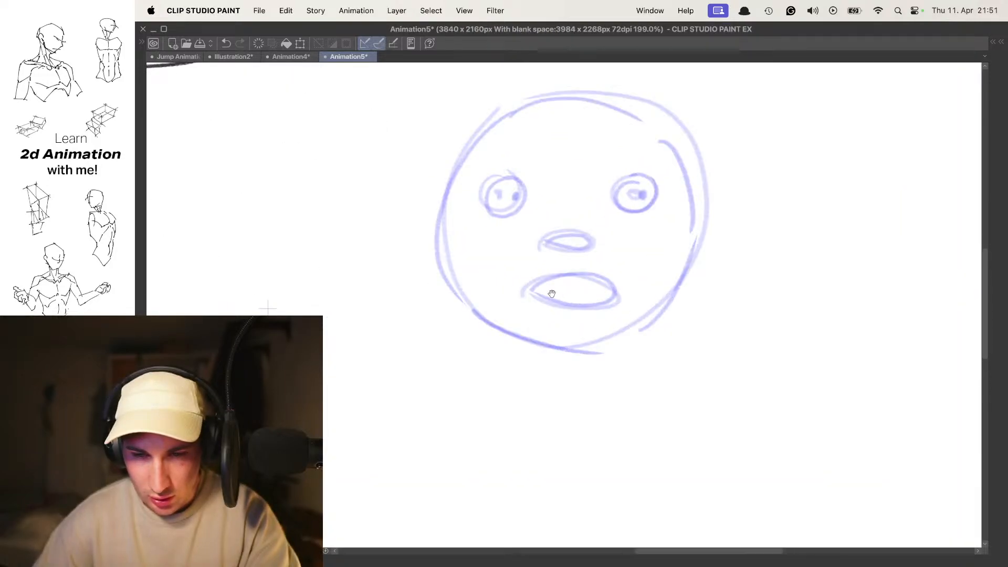
mouse_move(543, 286)
mouse_down()
mouse_move(603, 295)
mouse_move(551, 295)
mouse_up()
key(super+z)
- Compare frame 3 with its neighbour, then add two round eyes with pupils looking to the right
scroll(599, 267, down, 3)
key(Left)
key(Right)
key(o)
scroll(598, 246, up, 2)
drag(612, 239, 569, 265)
scroll(593, 246, up, 3)
mouse_move(512, 210)
mouse_down()
mouse_move(530, 236)
mouse_move(500, 223)
mouse_move(509, 229)
mouse_up()
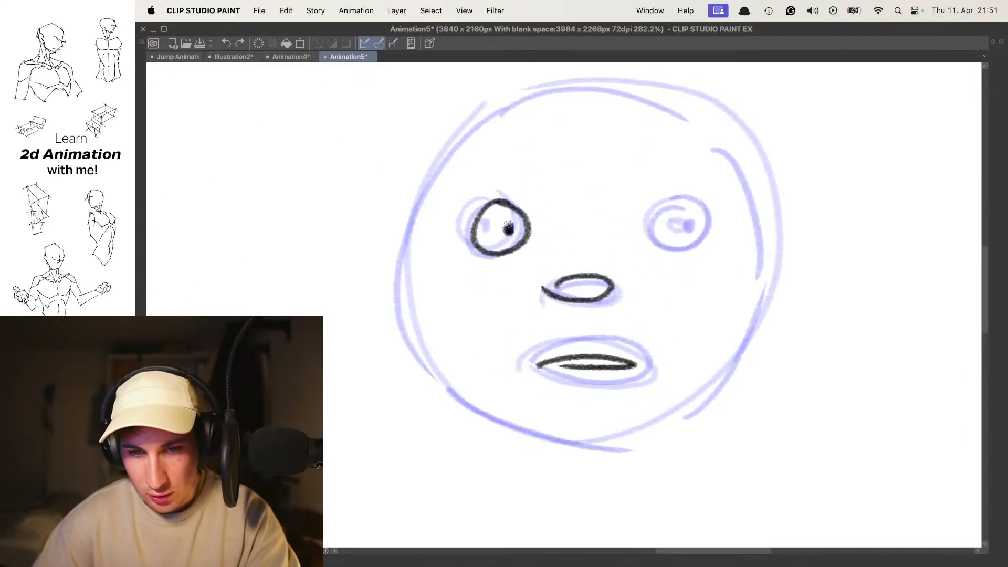
drag(686, 221, 682, 200)
scroll(684, 210, down, 4)
scroll(725, 195, up, 3)
- Draw the frame 3 head outline around the face, with a small separate stroke at the upper right
mouse_move(624, 152)
mouse_down()
mouse_move(449, 260)
mouse_move(564, 372)
mouse_up()
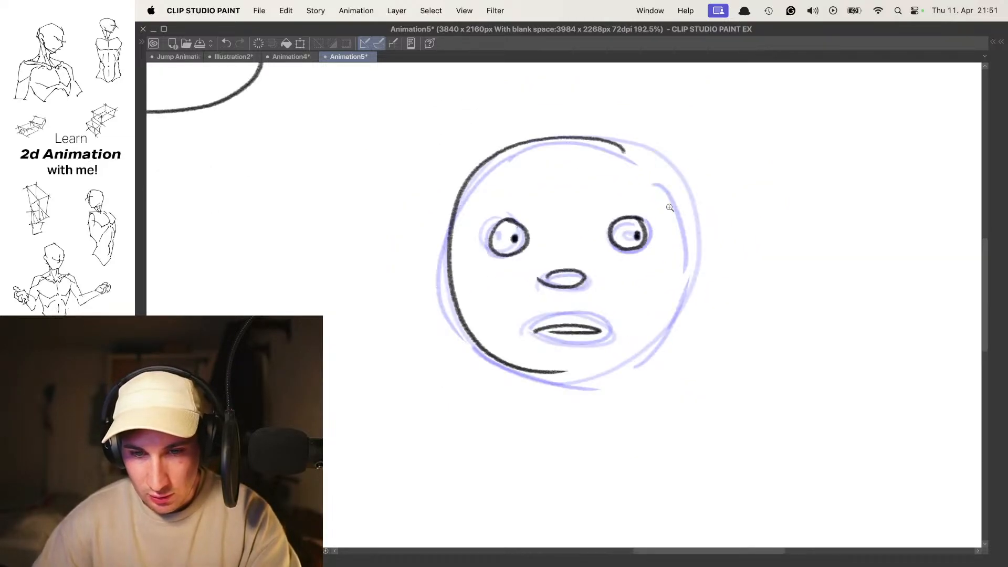
scroll(664, 210, down, 4)
key(super+z)
mouse_move(635, 189)
mouse_down()
mouse_move(566, 230)
mouse_move(667, 195)
mouse_move(543, 218)
mouse_move(670, 206)
mouse_move(663, 195)
mouse_up()
scroll(667, 197, up, 2)
key(super+z)
- View frame 3 without onion skin and move on to the blank frame 4
key(space)
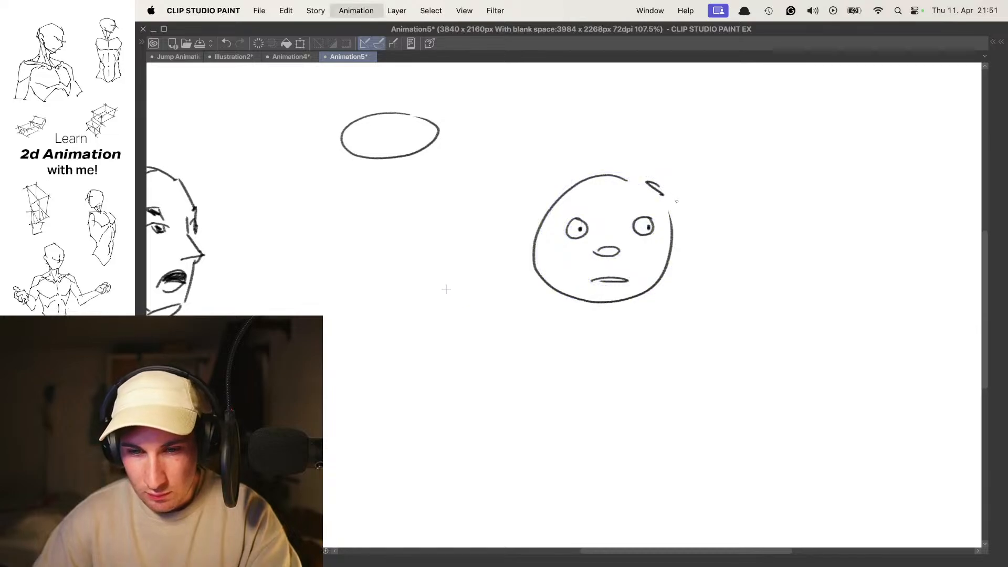
drag(693, 230, 648, 229)
key(space)
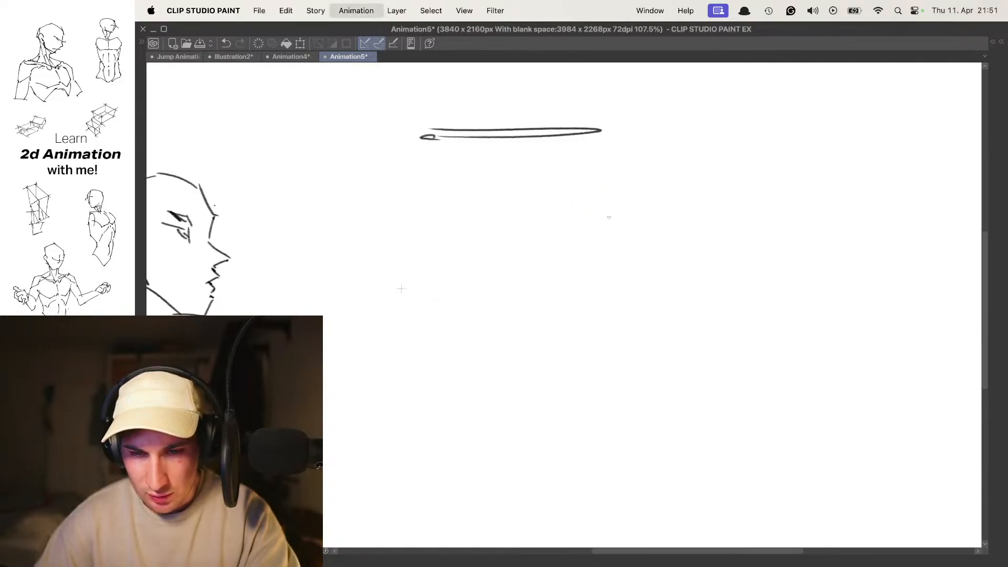
drag(567, 226, 585, 226)
scroll(583, 226, up, 2)
mouse_move(590, 187)
mouse_down()
mouse_move(607, 189)
mouse_move(657, 235)
mouse_up()
key(super+z)
mouse_move(669, 185)
mouse_down()
mouse_move(661, 309)
mouse_move(639, 325)
mouse_up()
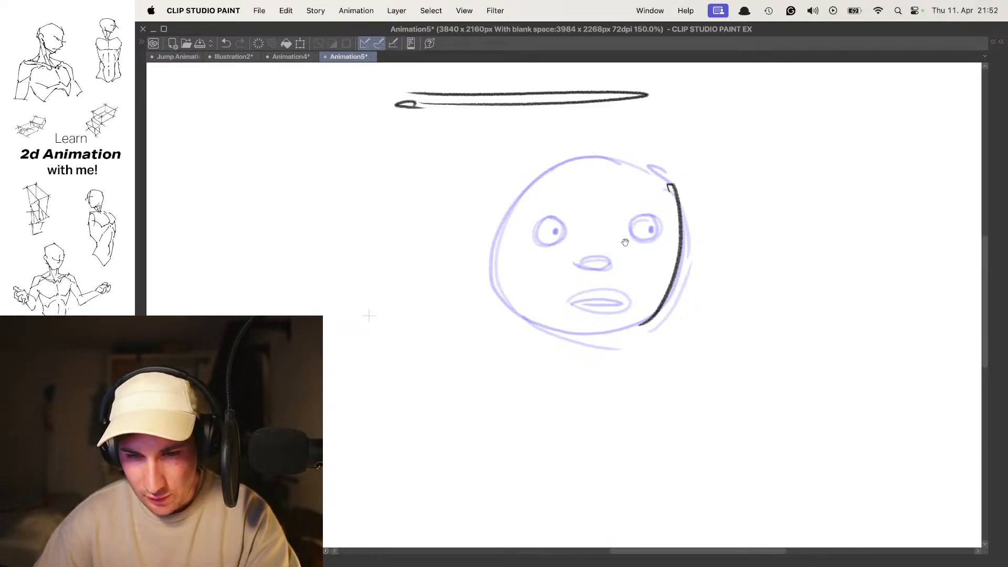
mouse_move(654, 223)
mouse_down()
mouse_move(662, 242)
mouse_move(650, 222)
mouse_up()
key(super+z)
drag(561, 231, 567, 226)
key(super+z)
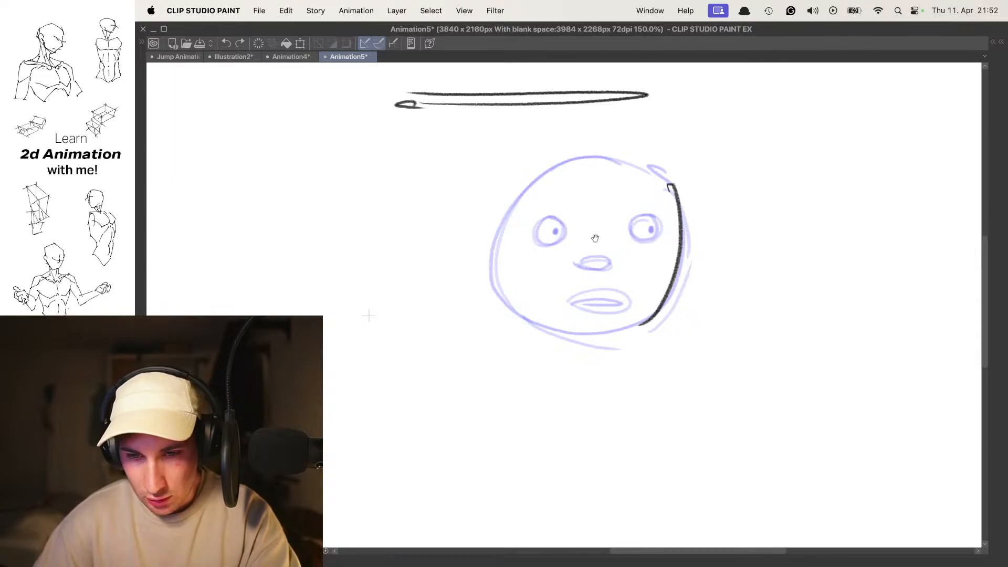
key(super+z)
key(super+z)
- Draw frame 4 as a narrower closed circle with two eyes and a nose shifted towards its right edge
mouse_move(662, 206)
mouse_down()
mouse_move(642, 209)
mouse_move(651, 193)
mouse_move(675, 210)
mouse_move(623, 179)
mouse_move(685, 191)
mouse_up()
key(super+z)
mouse_move(649, 238)
mouse_down()
mouse_move(658, 240)
mouse_move(618, 255)
mouse_move(663, 230)
mouse_up()
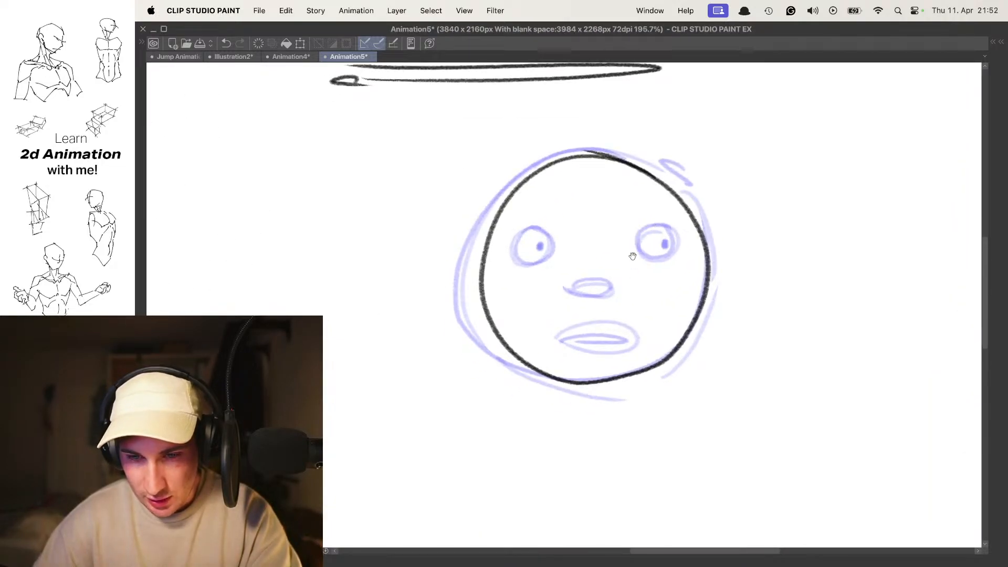
drag(646, 275, 645, 282)
mouse_move(668, 231)
mouse_down()
mouse_move(666, 261)
mouse_move(677, 238)
mouse_up()
mouse_move(577, 234)
mouse_down()
mouse_move(567, 247)
mouse_move(578, 234)
mouse_move(586, 260)
mouse_up()
key(super+z)
- Flip back and forth through the round head frames without onion skin to examine the turn
scroll(645, 263, down, 2)
key(o)
key(comma)
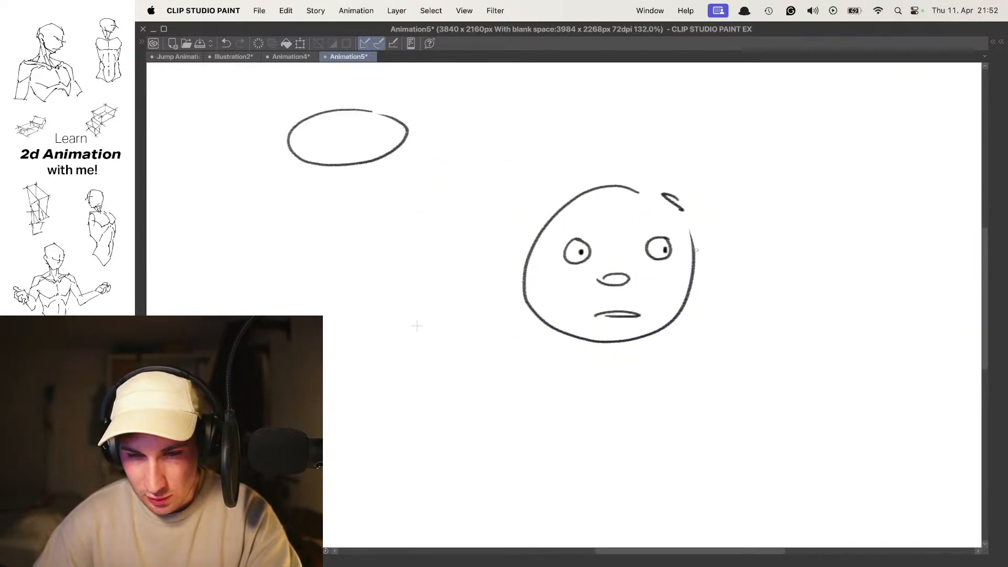
key(comma)
key(period)
key(comma)
key(comma)
key(period)
key(period)
key(period)
scroll(695, 255, down, 2)
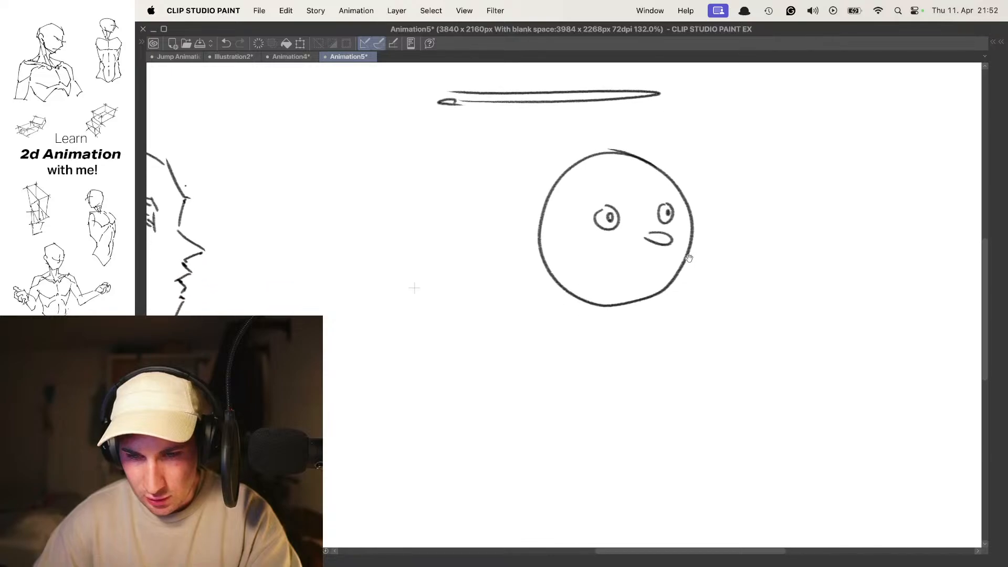
- Add a dark filled mouth beneath the nose of the frame 4 round head, using onion skin as reference
key(o)
scroll(650, 275, up, 2)
mouse_move(615, 287)
mouse_down()
mouse_move(634, 262)
mouse_move(624, 283)
mouse_move(646, 276)
mouse_move(623, 282)
mouse_up()
key(super+z)
key(super+z)
- Flip repeatedly through all four round head frames without onion skin to check the finished head turn
scroll(668, 266, down, 4)
key(o)
key(comma)
key(comma)
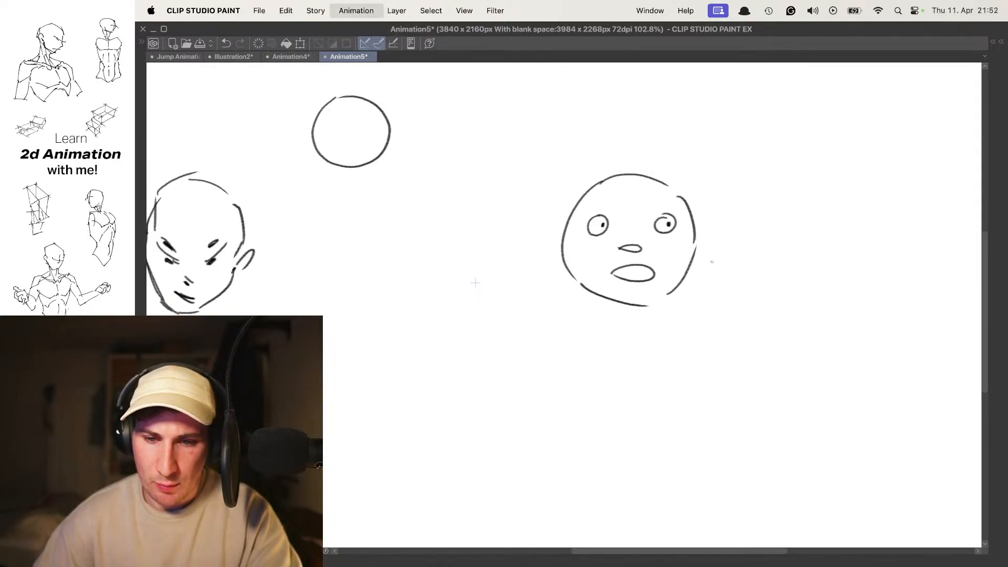
key(Right)
key(Right)
key(Right)
key(Right)
key(Right)
key(Right)
key(Right)
key(Right)
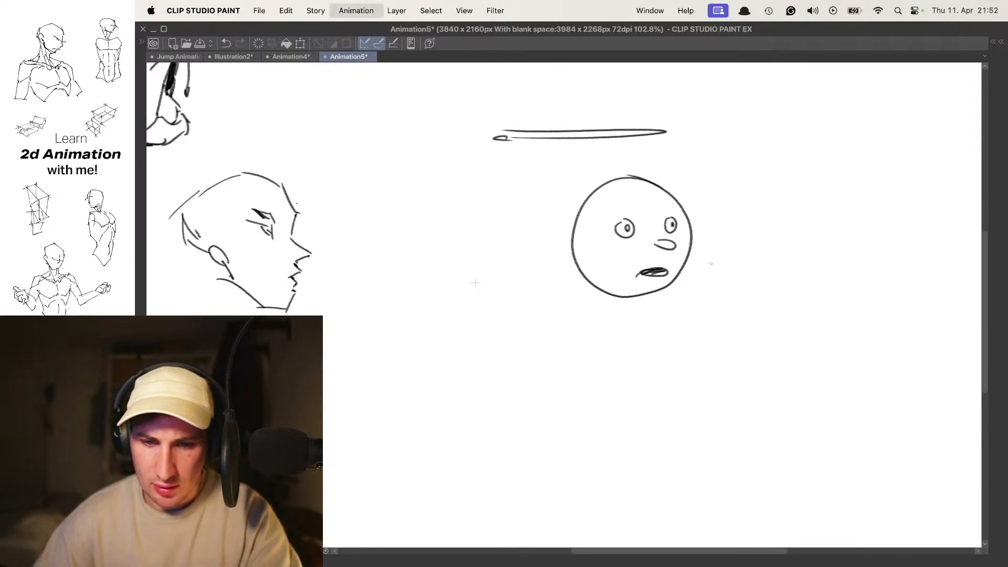
key(Right)
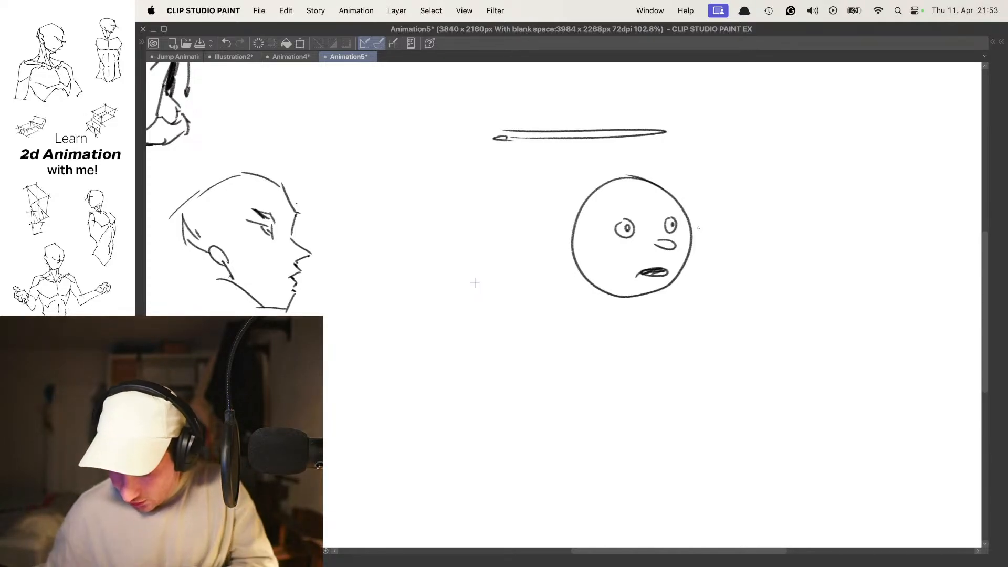
key(comma)
key(comma)
key(period)
key(period)
key(comma)
key(period)
key(comma)
key(comma)
key(comma)
- On frame 1, draw an angular human head outline in the empty area between the profile and the round head
drag(553, 307, 641, 217)
key(Tab)
key(Tab)
scroll(657, 148, up, 2)
mouse_move(431, 210)
mouse_down()
mouse_move(432, 244)
mouse_move(473, 295)
mouse_up()
key(super+z)
mouse_move(441, 179)
mouse_down()
mouse_move(445, 250)
mouse_move(474, 297)
mouse_move(505, 297)
mouse_up()
mouse_move(509, 301)
mouse_down()
mouse_move(558, 263)
mouse_move(584, 205)
mouse_up()
mouse_move(441, 178)
mouse_down()
mouse_move(442, 158)
mouse_move(451, 132)
mouse_move(496, 117)
mouse_up()
mouse_move(504, 119)
mouse_down()
mouse_move(573, 166)
mouse_move(573, 189)
mouse_up()
- Add narrowed eyes with dark pupils, an angled nose and a straight mouth with lower-lip marks to the angular head
drag(484, 211, 500, 225)
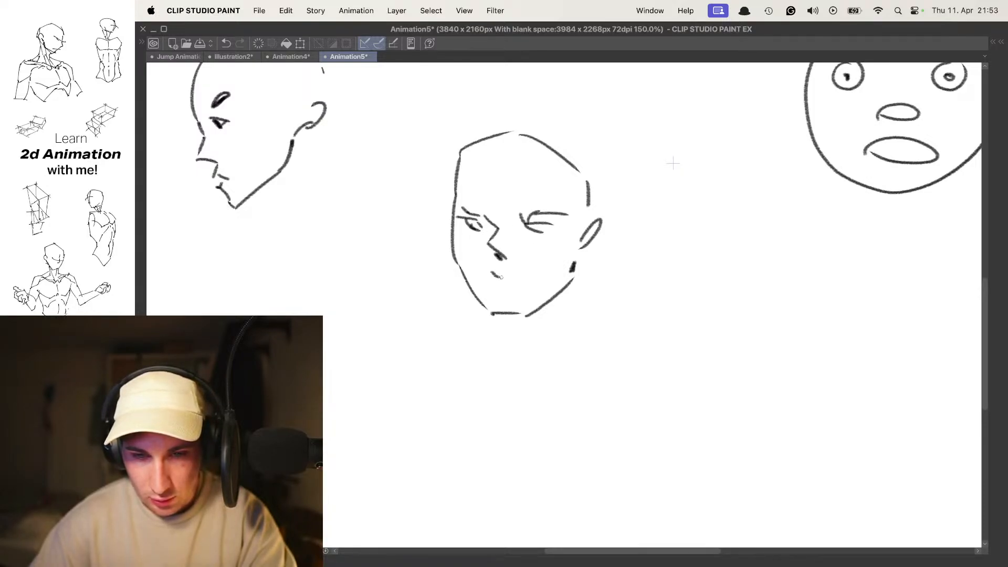
drag(500, 284, 511, 284)
drag(500, 288, 513, 288)
drag(481, 186, 499, 200)
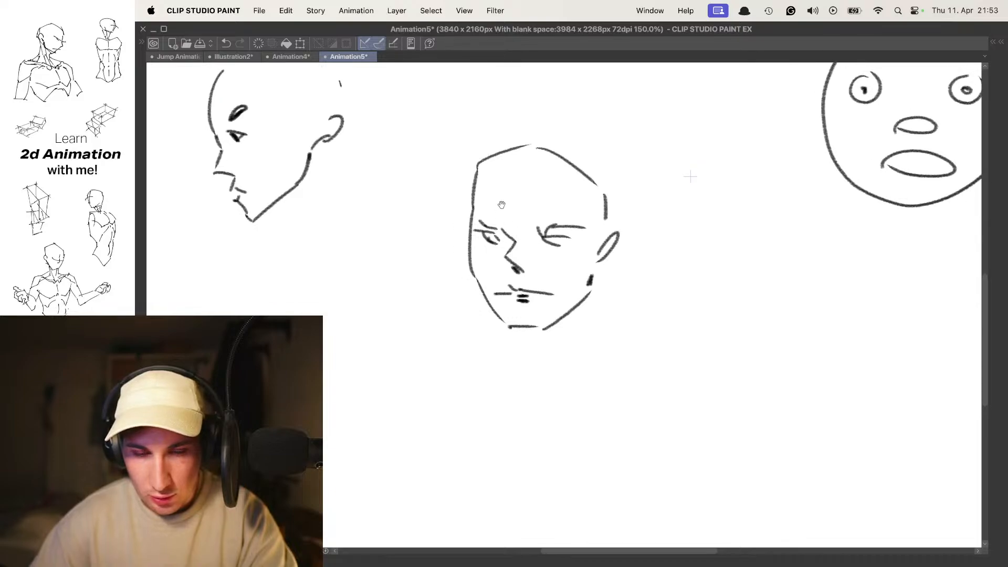
drag(550, 238, 559, 244)
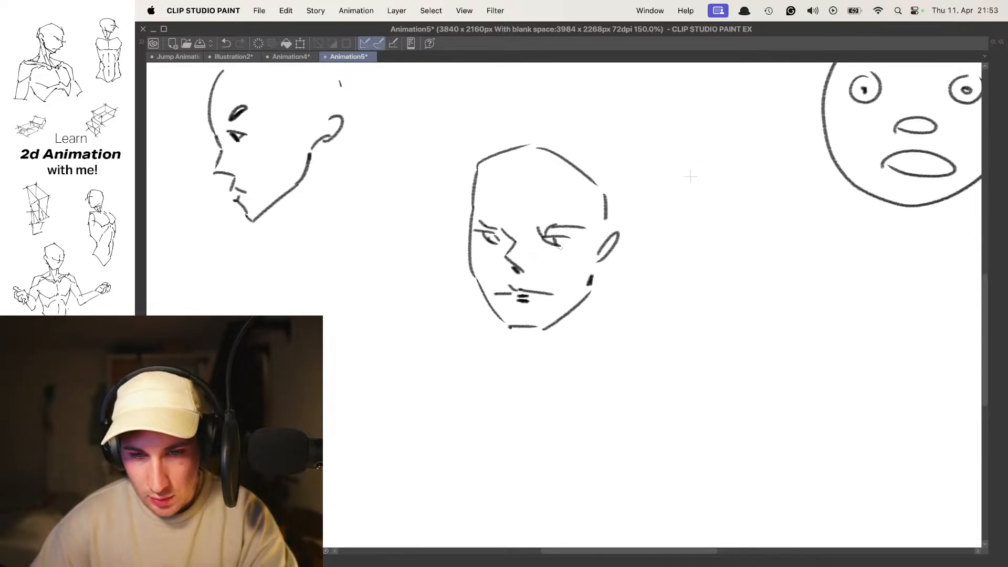
drag(491, 240, 496, 239)
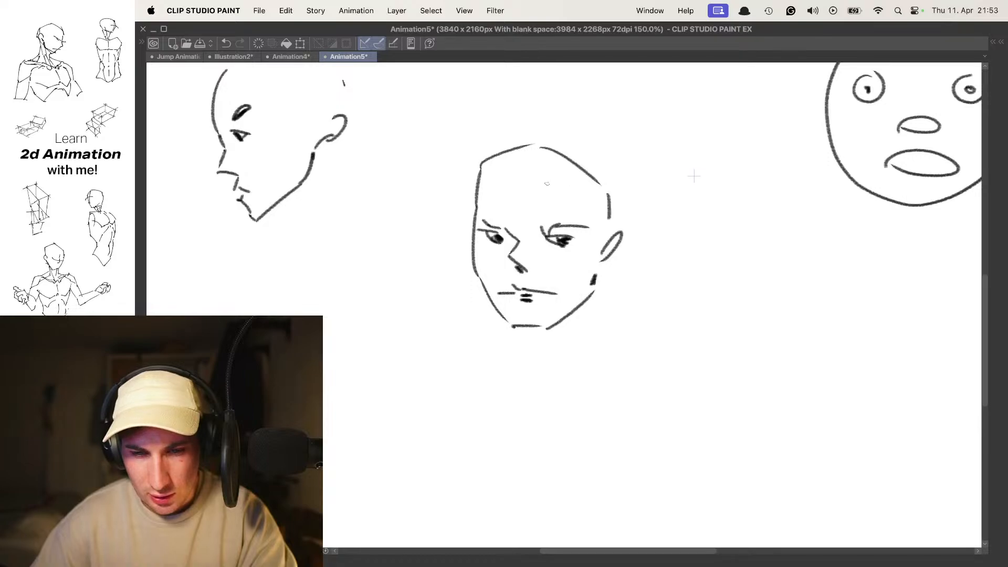
- Rework the pupils of the angular head and add thick dark eyebrows above both eyes
key(super+z)
key(super+z)
key(super+z)
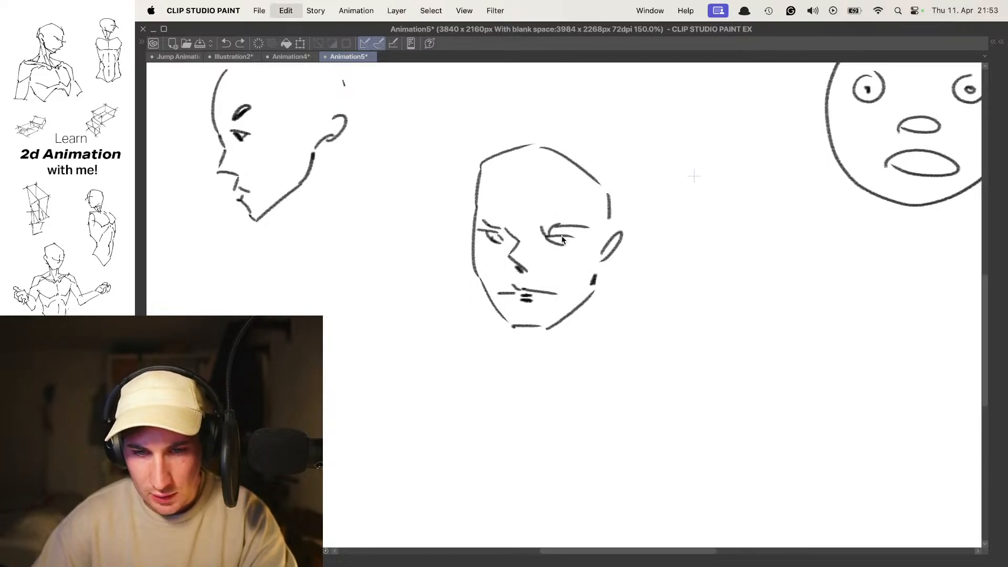
key(super+y)
key(super+y)
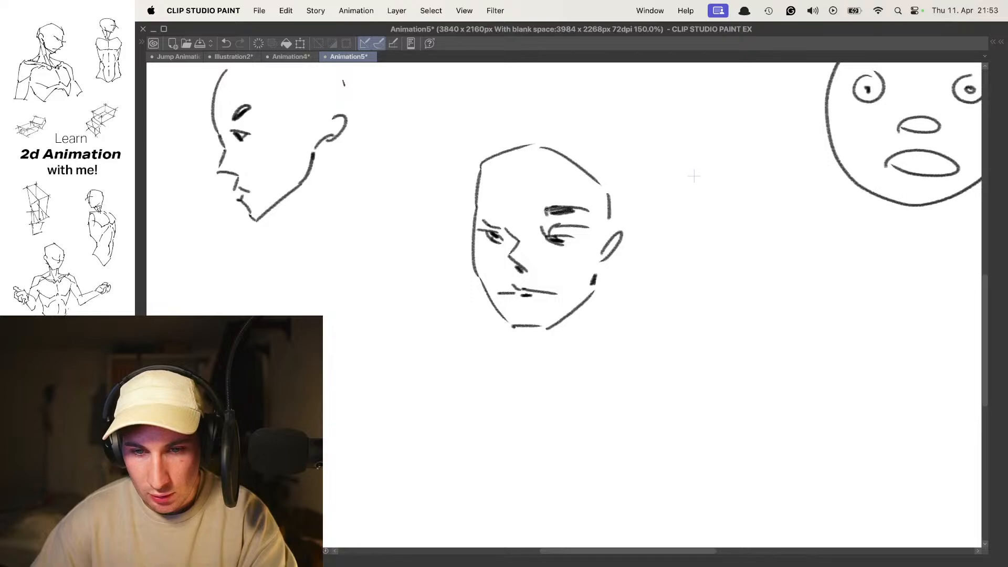
drag(482, 203, 496, 211)
scroll(549, 207, down, 5)
scroll(549, 206, up, 3)
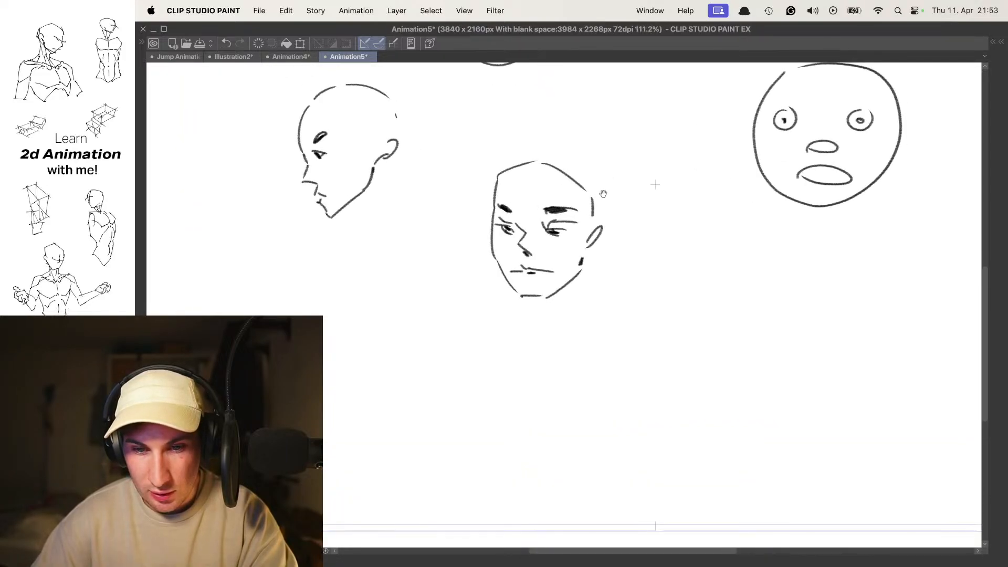
- Go to frame 2 and show the first angular head drawing as onion skin
drag(587, 239, 587, 246)
key(.)
key(.)
key(Tab)
key(Tab)
drag(570, 226, 565, 195)
scroll(565, 195, up, 2)
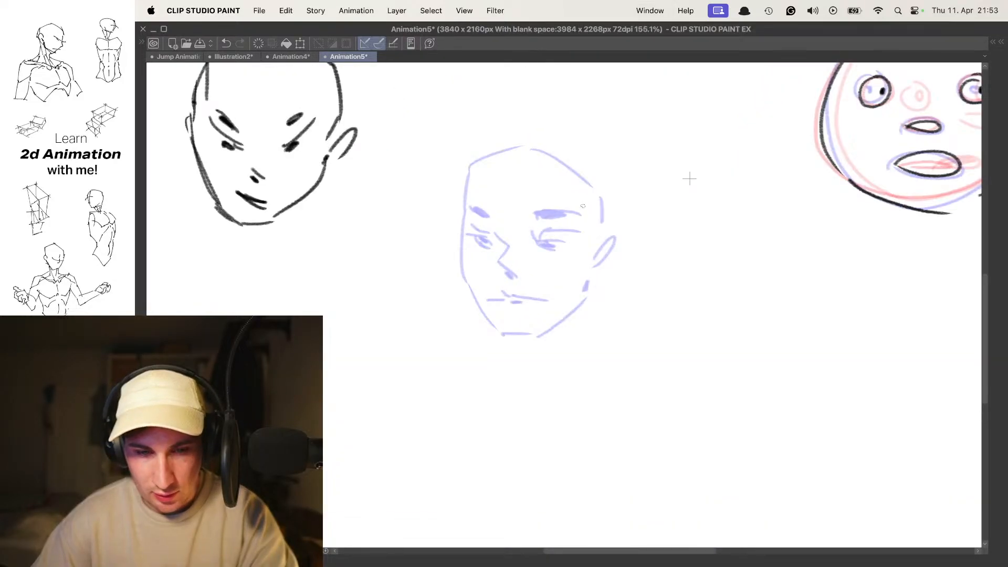
- Outline the frame 2 angular head over the onion skin, including the cranium, cheek, jaw, chin and ear
scroll(540, 237, up, 3)
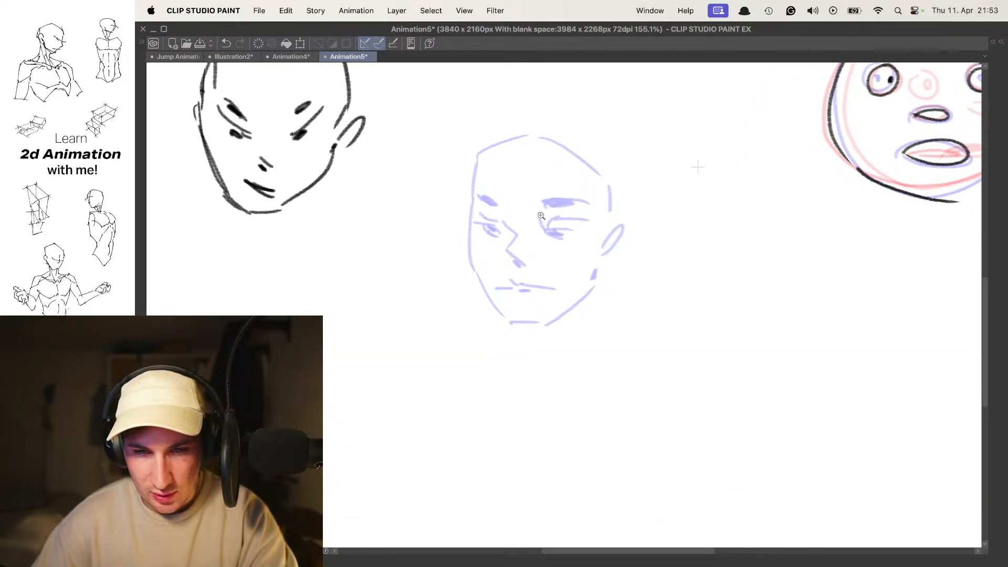
scroll(541, 200, up, 1)
scroll(525, 186, up, 1)
mouse_move(460, 156)
mouse_down()
mouse_move(453, 257)
mouse_move(452, 208)
mouse_move(460, 233)
mouse_up()
key(super+z)
mouse_move(458, 228)
mouse_down()
mouse_move(452, 269)
mouse_move(491, 341)
mouse_move(514, 357)
mouse_move(607, 320)
mouse_move(630, 254)
mouse_move(616, 279)
mouse_up()
mouse_move(460, 168)
mouse_down()
mouse_move(468, 140)
mouse_move(555, 109)
mouse_up()
drag(554, 119, 617, 152)
drag(622, 169, 625, 205)
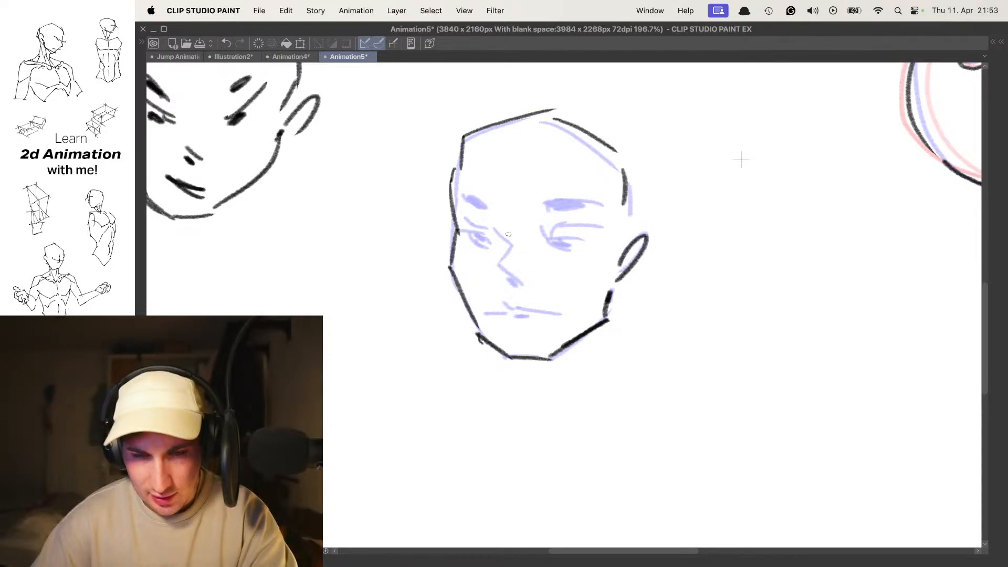
- Draw the nose, mouth, eyes and thick eyebrows of the frame 2 angular head over the onion skin
drag(501, 230, 525, 313)
mouse_move(517, 310)
mouse_down()
mouse_move(557, 313)
mouse_move(514, 308)
mouse_up()
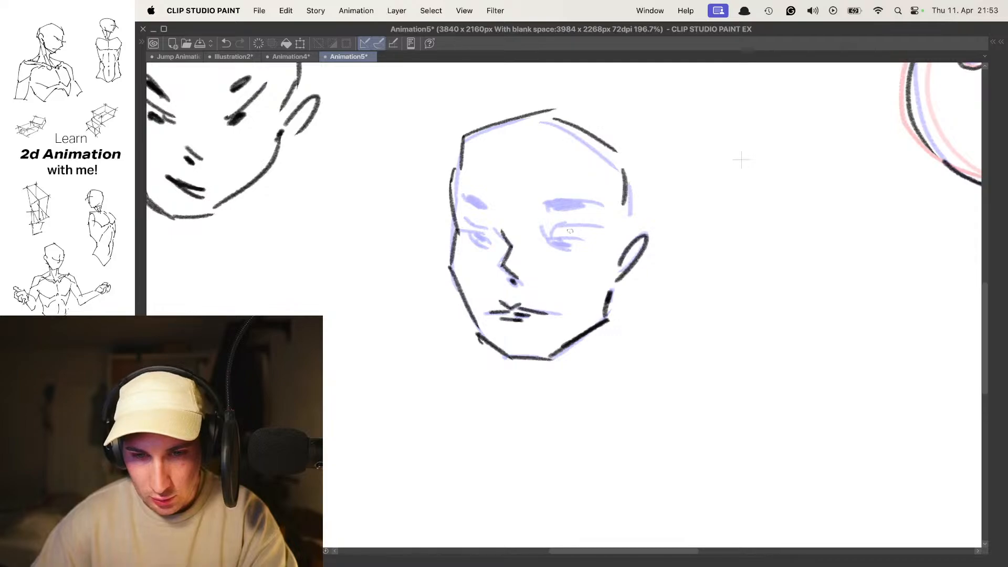
drag(554, 229, 601, 227)
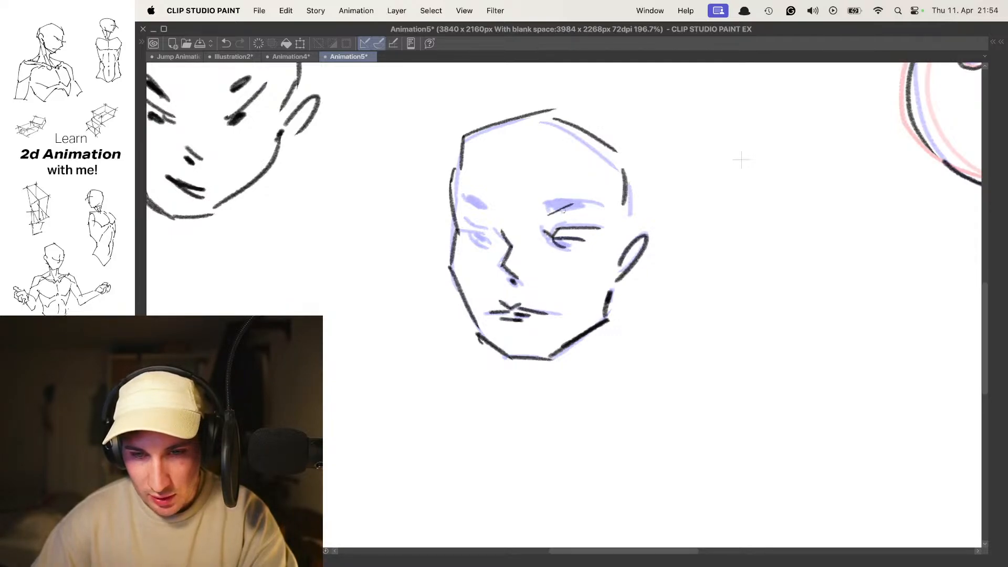
key(super+z)
mouse_move(551, 211)
mouse_down()
mouse_move(585, 202)
mouse_move(550, 216)
mouse_up()
mouse_move(550, 216)
mouse_down()
mouse_move(591, 208)
mouse_move(577, 206)
mouse_up()
drag(479, 213, 474, 208)
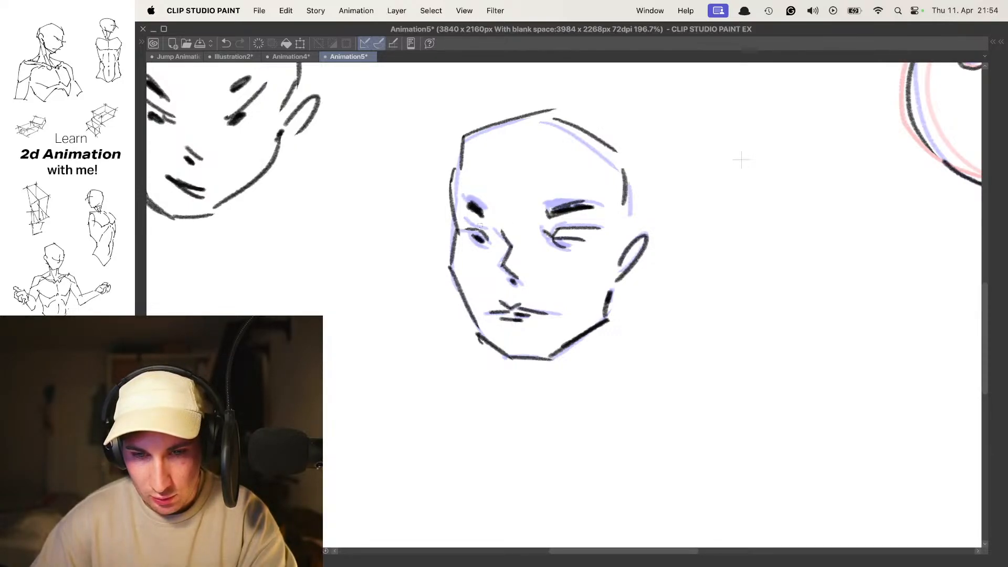
drag(571, 243, 567, 243)
- On the following frame, draw the angular head's lowered dark eyebrows, narrowed eyes, nose and mouth over the onion skin
scroll(579, 228, down, 3)
key(o)
key(.)
key(.)
key(o)
key(.)
mouse_move(505, 212)
mouse_down()
mouse_move(525, 245)
mouse_move(563, 231)
mouse_move(494, 223)
mouse_up()
mouse_move(585, 227)
mouse_down()
mouse_move(568, 245)
mouse_move(578, 252)
mouse_up()
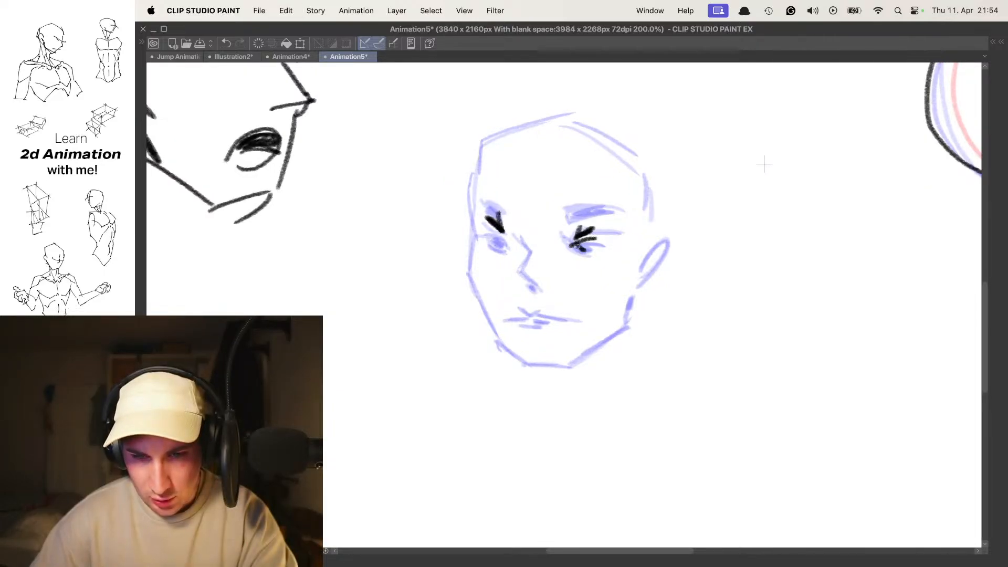
key(super+z)
drag(495, 243, 545, 285)
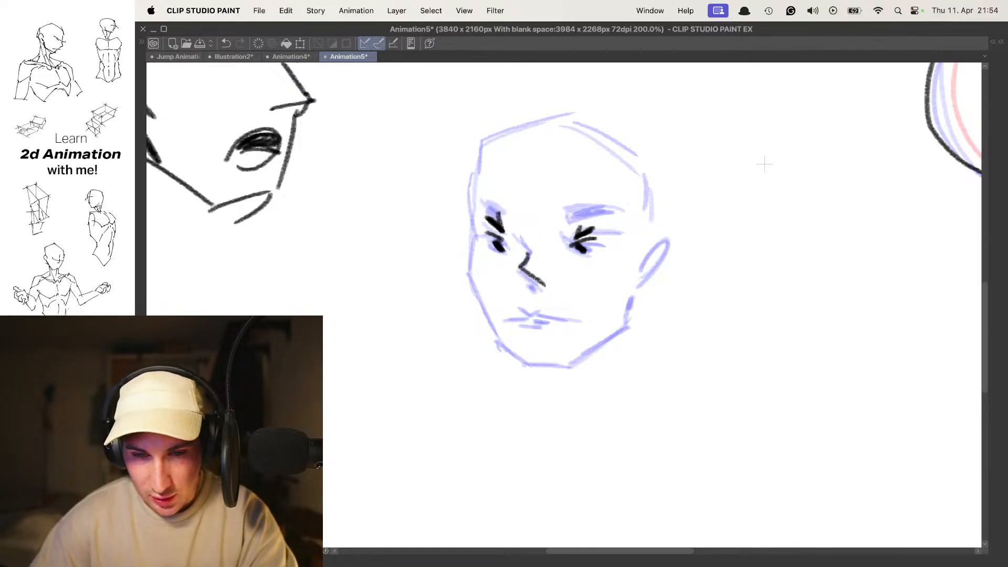
drag(571, 317, 514, 317)
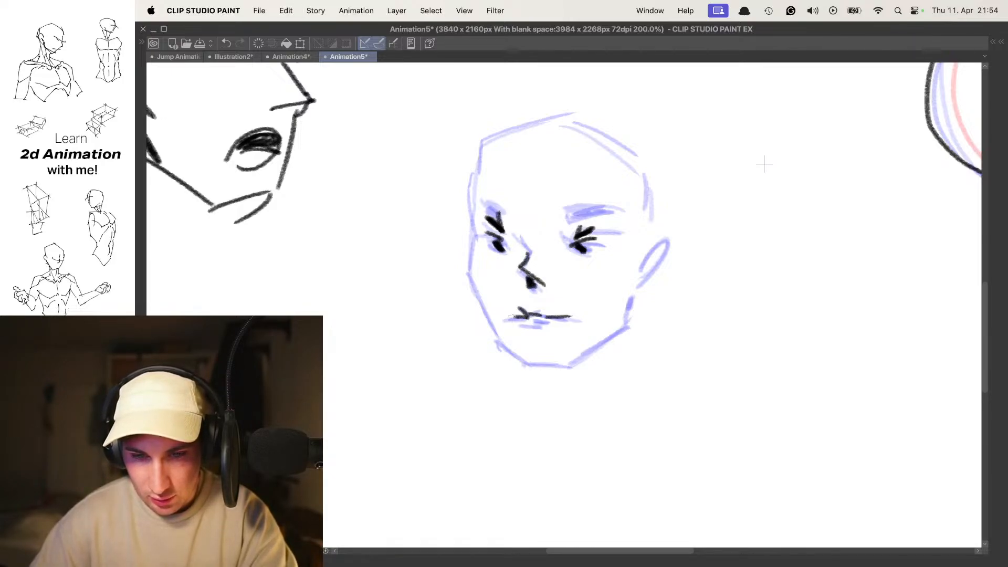
- Outline this frame's angular head around the features, including the cheek, chin, jaw, ear and cranium
mouse_move(466, 190)
mouse_down()
mouse_move(473, 281)
mouse_move(520, 344)
mouse_move(510, 355)
mouse_move(575, 364)
mouse_up()
key(super+z)
key(Left)
key(Left)
key(super+z)
mouse_move(513, 353)
mouse_down()
mouse_move(521, 362)
mouse_move(578, 364)
mouse_move(620, 326)
mouse_move(625, 297)
mouse_move(662, 241)
mouse_move(647, 278)
mouse_move(646, 208)
mouse_up()
mouse_move(477, 185)
mouse_down()
mouse_move(486, 142)
mouse_move(577, 127)
mouse_move(634, 164)
mouse_move(648, 204)
mouse_up()
- Play back the head turn and lengthen the angry eyebrow nearer the ear on the third angular head
scroll(633, 206, down, 3)
key(space)
key(.)
key(.)
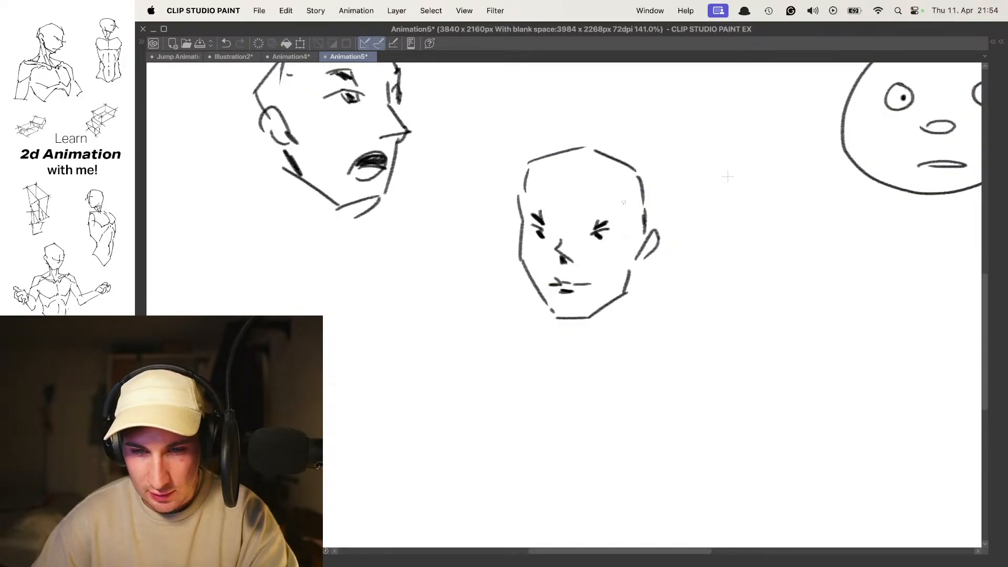
scroll(592, 210, up, 10)
mouse_move(625, 261)
mouse_down()
mouse_move(676, 227)
mouse_move(667, 232)
mouse_up()
drag(438, 245, 403, 210)
mouse_move(498, 213)
mouse_down()
mouse_move(456, 227)
mouse_move(544, 254)
mouse_move(531, 251)
mouse_up()
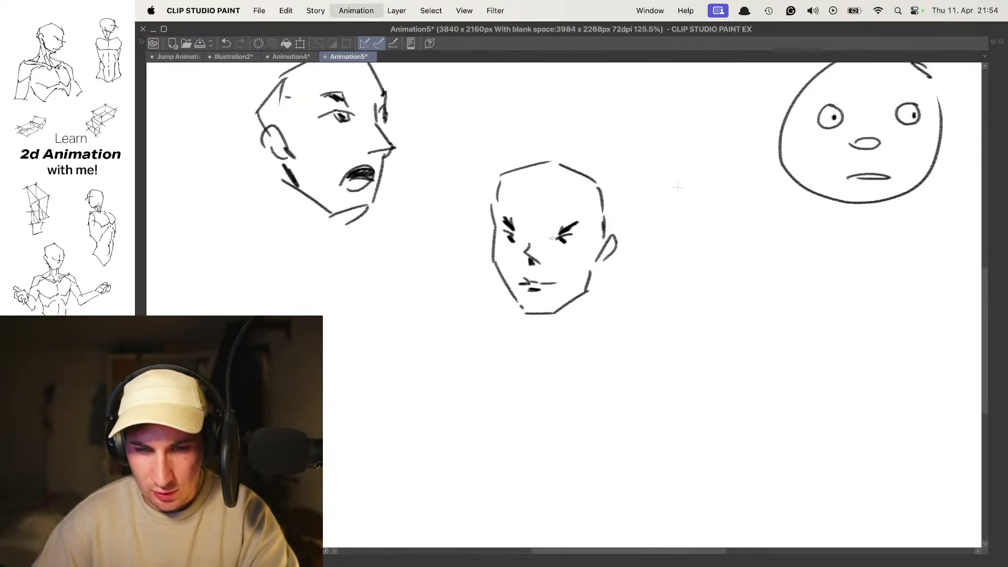
- Flip through the frames to examine how the angular head turns
key(.)
key(.)
- Add lower-lid marks beneath the eyes of the angular heads and play the animation
key(.)
key(.)
key(.)
key(.)
key(.)
key(.)
drag(548, 241, 589, 231)
key(.)
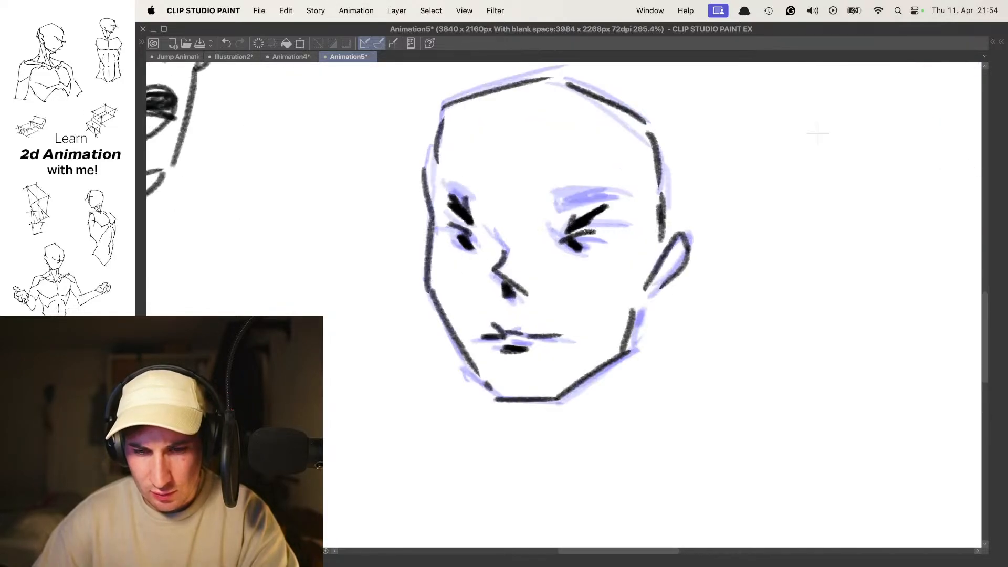
drag(459, 258, 479, 252)
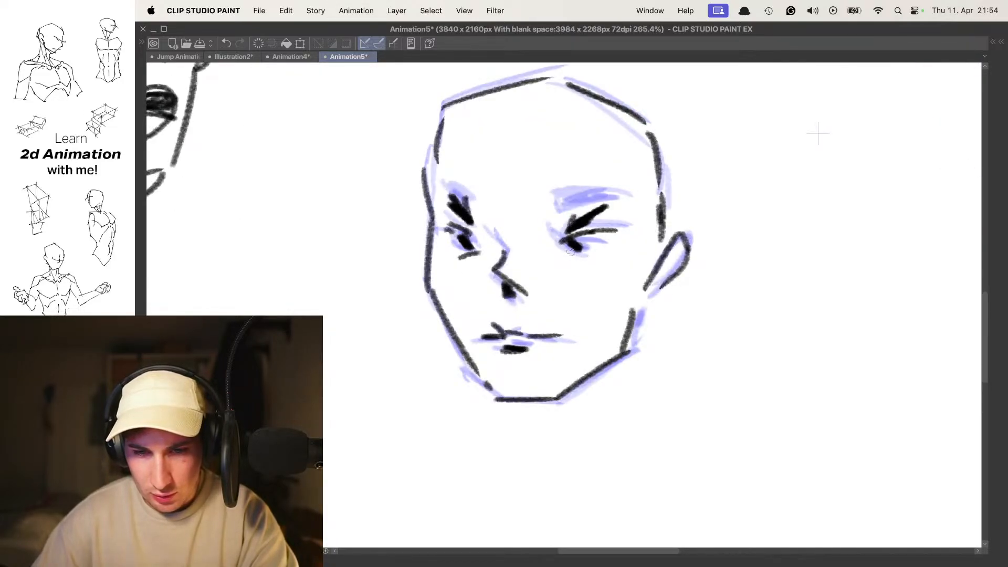
key(.)
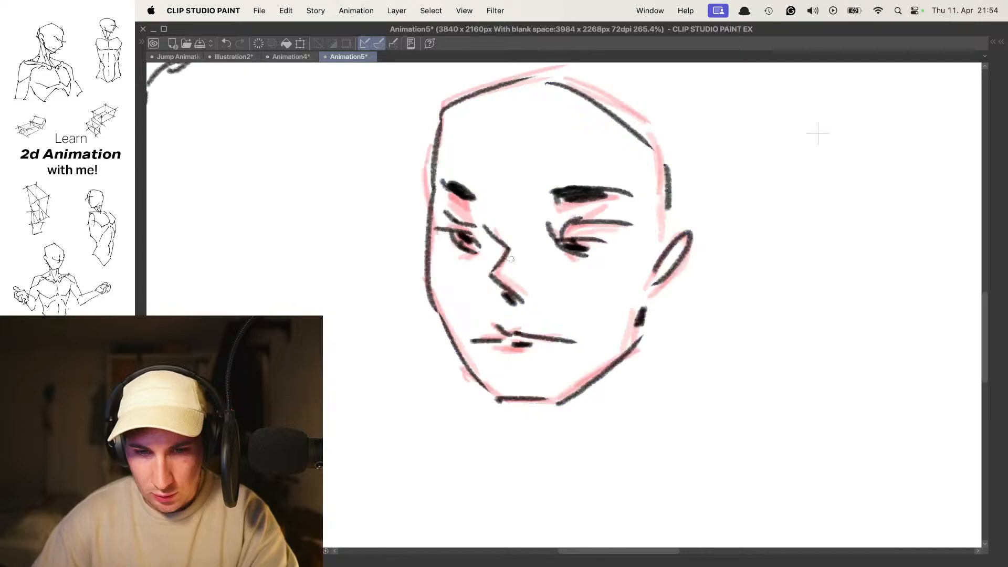
drag(573, 260, 544, 264)
key(space)
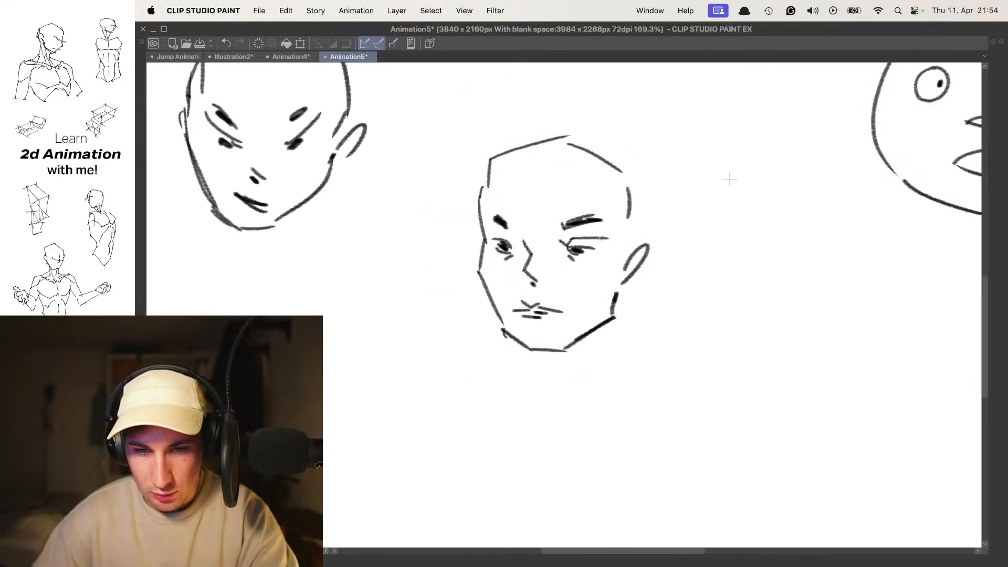
- On the frame after the third angular head, draw the eyes with dark pupils and thick slanted eyebrows
mouse_move(729, 179)
mouse_down()
mouse_move(816, 141)
mouse_move(677, 204)
mouse_move(701, 198)
mouse_up()
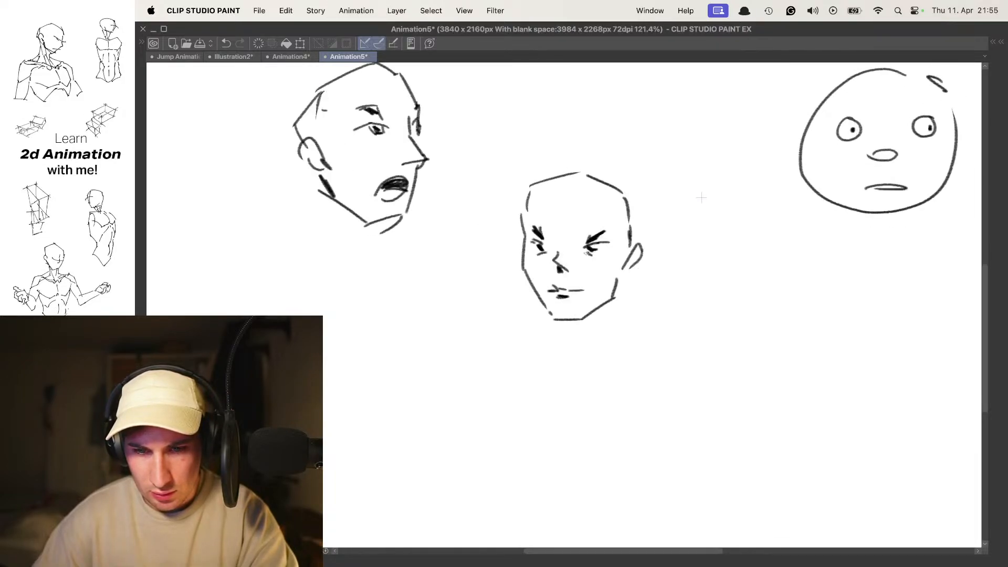
mouse_move(701, 197)
mouse_down()
mouse_move(823, 143)
mouse_move(899, 125)
mouse_up()
mouse_move(592, 255)
mouse_down()
mouse_move(643, 244)
mouse_move(627, 266)
mouse_move(635, 249)
mouse_up()
drag(450, 236, 476, 250)
mouse_move(464, 246)
mouse_down()
mouse_move(471, 272)
mouse_move(466, 252)
mouse_up()
drag(451, 210, 476, 241)
drag(592, 216, 591, 239)
drag(590, 239, 638, 212)
- Add the angled nose, the straight mouth and a lower-lip mark to the fourth angular head
drag(559, 285, 564, 244)
mouse_move(508, 222)
mouse_down()
mouse_move(501, 260)
mouse_move(546, 286)
mouse_up()
drag(507, 321, 564, 332)
drag(517, 341, 546, 344)
- Outline the cheek, chin and jaw of the fourth angular head over the onion skin
drag(626, 274, 578, 275)
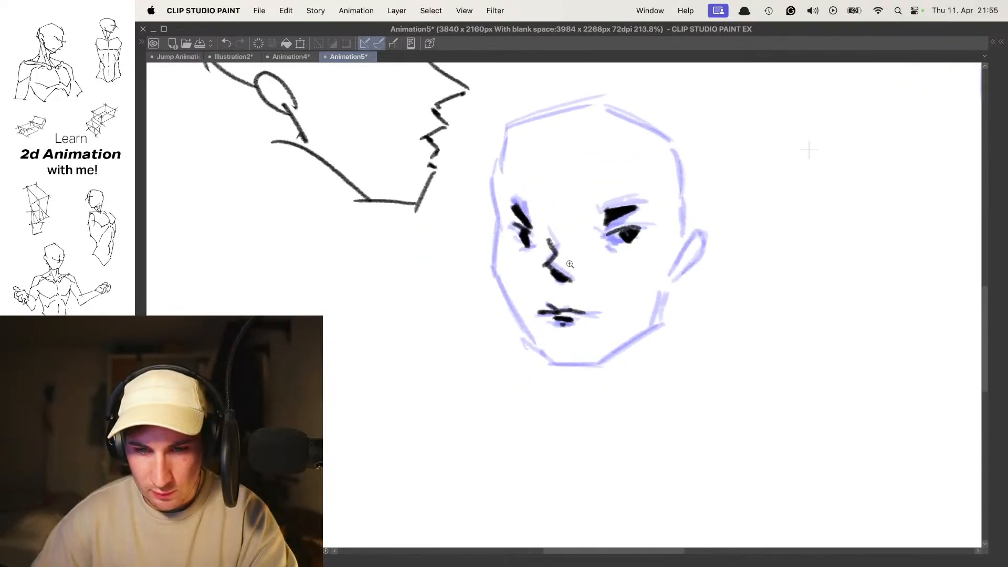
mouse_move(483, 187)
mouse_down()
mouse_move(485, 271)
mouse_move(541, 345)
mouse_up()
key(super+z)
drag(492, 175, 522, 320)
drag(541, 358, 589, 362)
mouse_move(595, 362)
mouse_down()
mouse_move(644, 327)
mouse_move(667, 284)
mouse_up()
- Draw the ear and cranium of the fourth angular head and play back the head turn
mouse_move(673, 263)
mouse_down()
mouse_move(708, 239)
mouse_move(680, 276)
mouse_up()
drag(681, 274, 693, 256)
mouse_move(509, 164)
mouse_down()
mouse_move(496, 218)
mouse_move(488, 183)
mouse_move(626, 149)
mouse_up()
drag(615, 158, 673, 198)
mouse_move(672, 211)
mouse_down()
mouse_move(676, 269)
mouse_move(675, 226)
mouse_up()
scroll(677, 245, down, 3)
key(space)
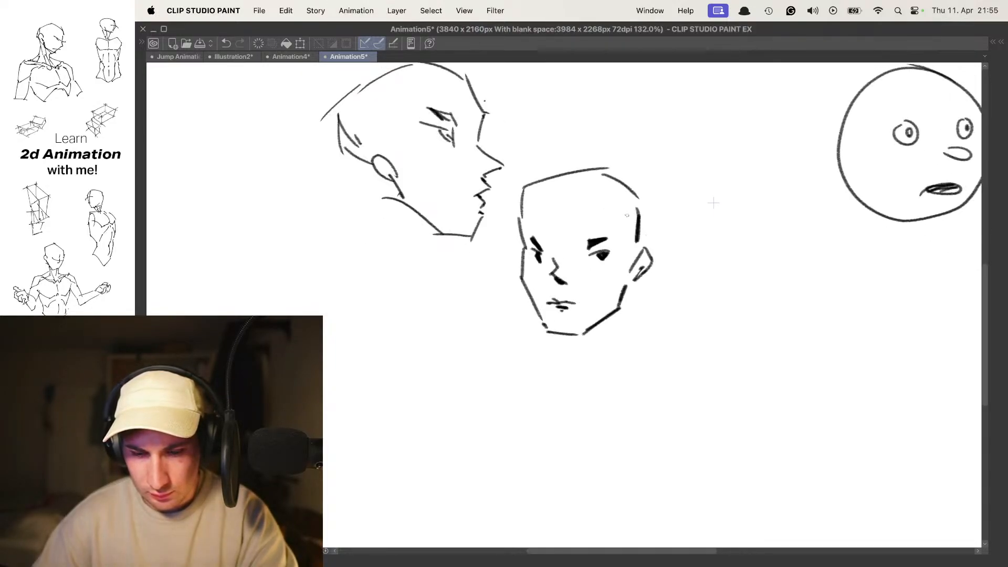
- On the next blank frame, outline the cheek, chin and jaw of a downward-tilted head, shifted from the onion skin
key(space)
scroll(619, 231, up, 4)
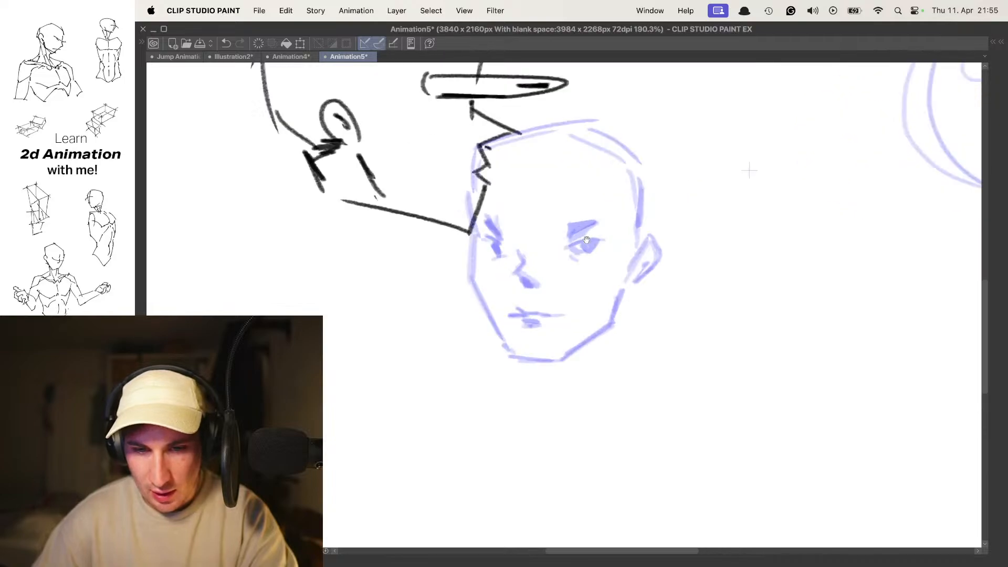
mouse_move(609, 240)
mouse_down()
mouse_move(601, 218)
mouse_move(610, 217)
mouse_up()
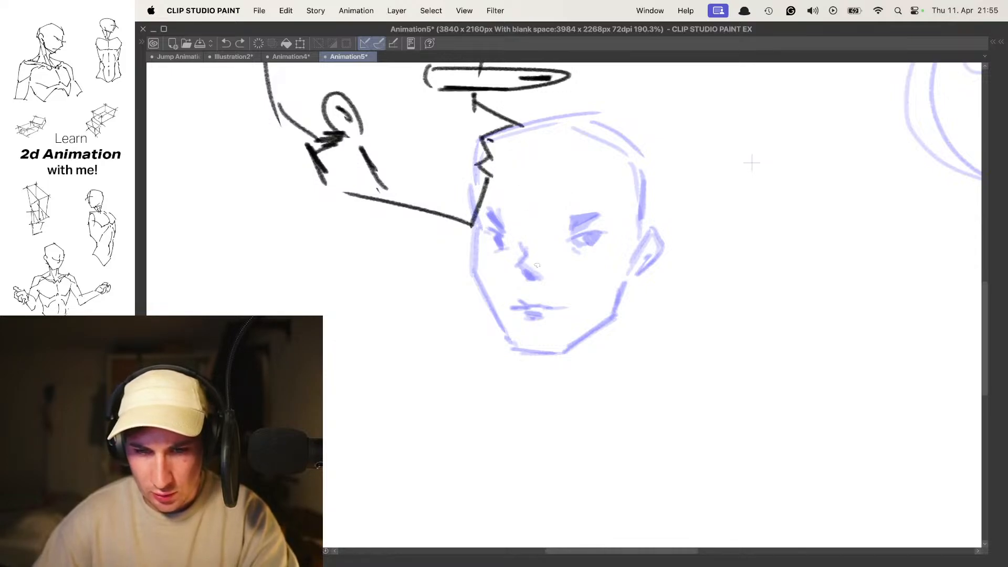
mouse_move(494, 247)
mouse_down()
mouse_move(502, 301)
mouse_move(524, 336)
mouse_up()
mouse_move(523, 335)
mouse_down()
mouse_move(536, 361)
mouse_move(613, 370)
mouse_up()
key(super+z)
mouse_move(524, 337)
mouse_down()
mouse_move(578, 362)
mouse_move(642, 326)
mouse_move(660, 283)
mouse_up()
key(super+z)
drag(630, 330, 658, 258)
- Draw the small triangular nose, closed eyelids and broken mouth line low on the downward-tilted face
drag(553, 287, 584, 304)
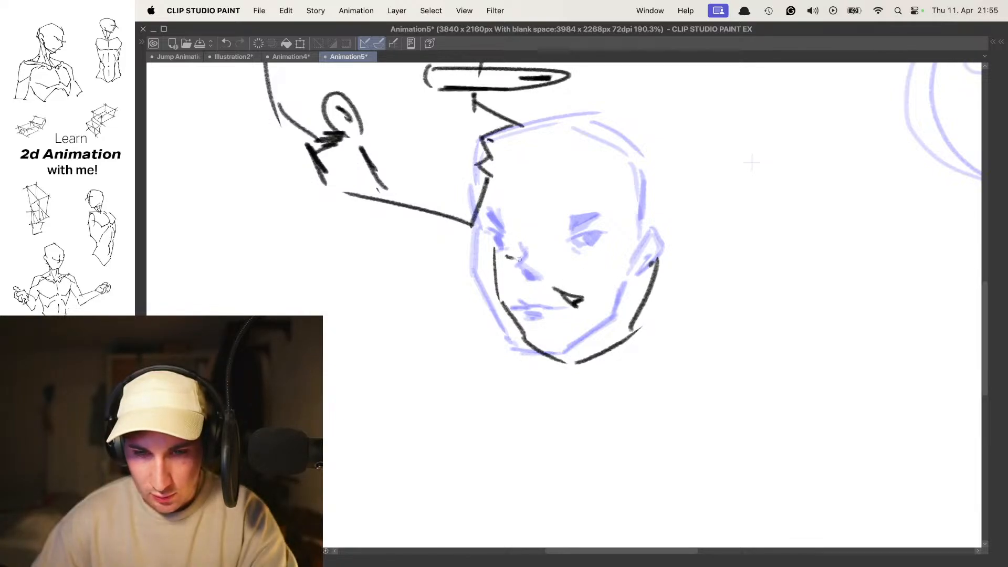
key(super+z)
mouse_move(529, 261)
mouse_down()
mouse_move(557, 269)
mouse_move(534, 271)
mouse_move(553, 277)
mouse_up()
key(super+z)
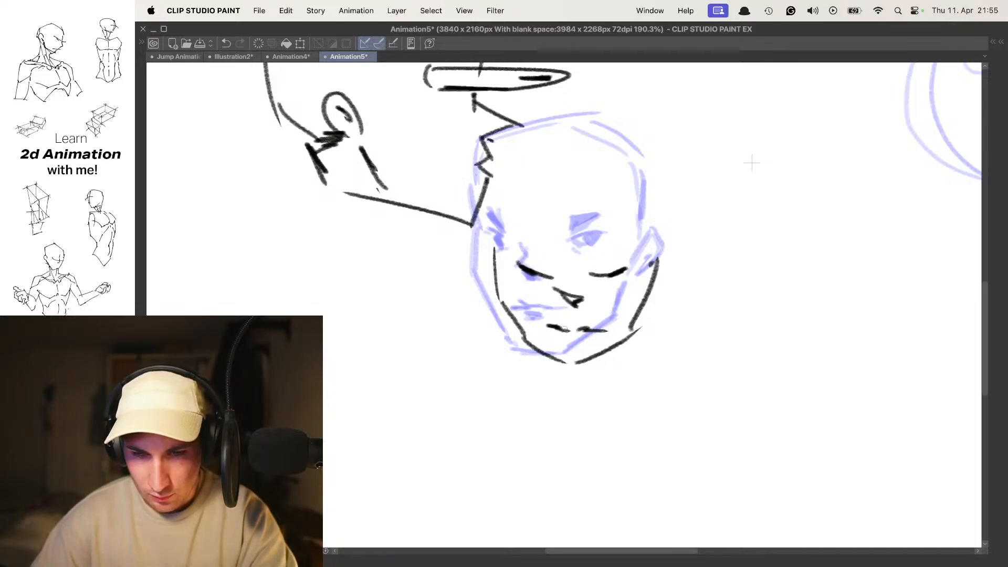
- Outline the cranium, temples and both ears of the downward-tilted head
scroll(598, 225, left, 2)
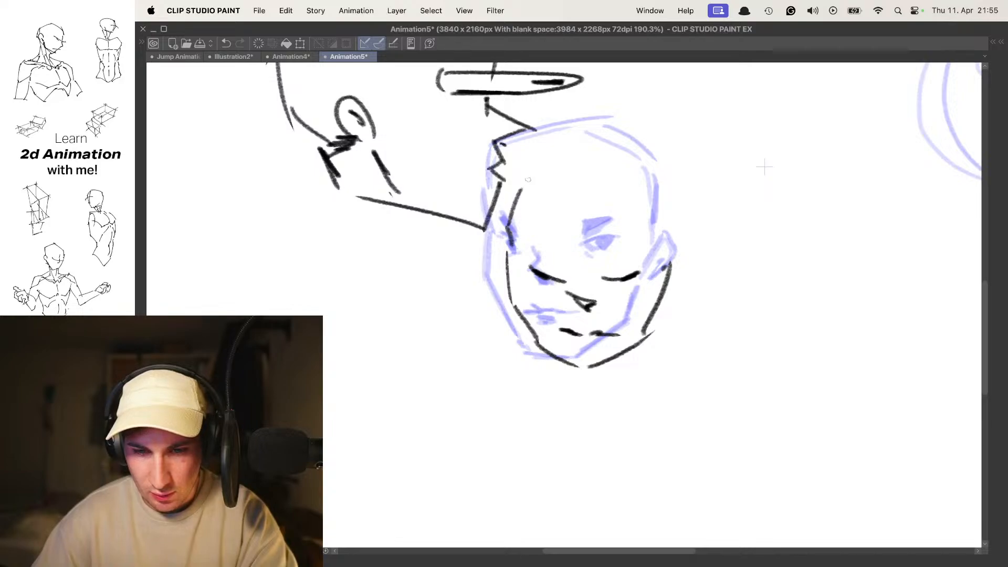
key(super+z)
mouse_move(508, 249)
mouse_down()
mouse_move(505, 186)
mouse_move(555, 151)
mouse_move(642, 136)
mouse_move(675, 185)
mouse_up()
key(super+z)
mouse_move(667, 201)
mouse_down()
mouse_move(674, 246)
mouse_move(662, 268)
mouse_up()
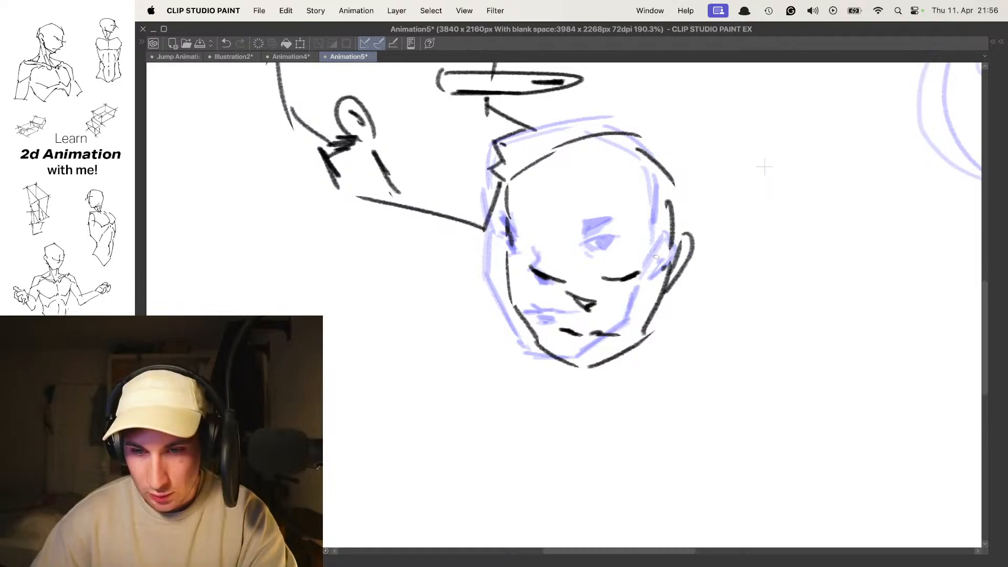
mouse_move(505, 254)
mouse_down()
mouse_move(488, 245)
mouse_move(513, 277)
mouse_up()
- Play back the animation and add thick eyebrows above the closed eyes of the downward-tilted head
scroll(536, 256, down, 4)
key(space)
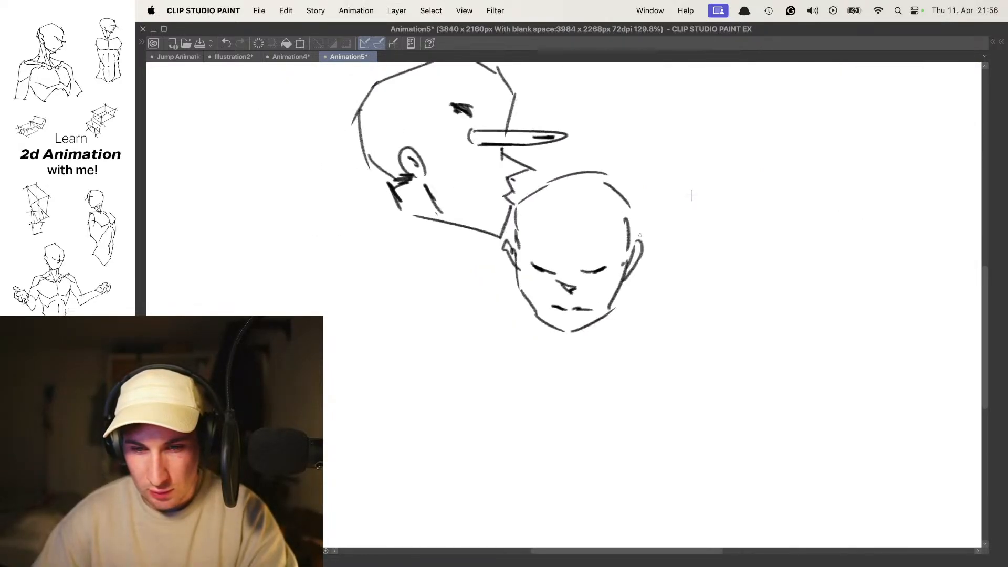
scroll(583, 278, up, 5)
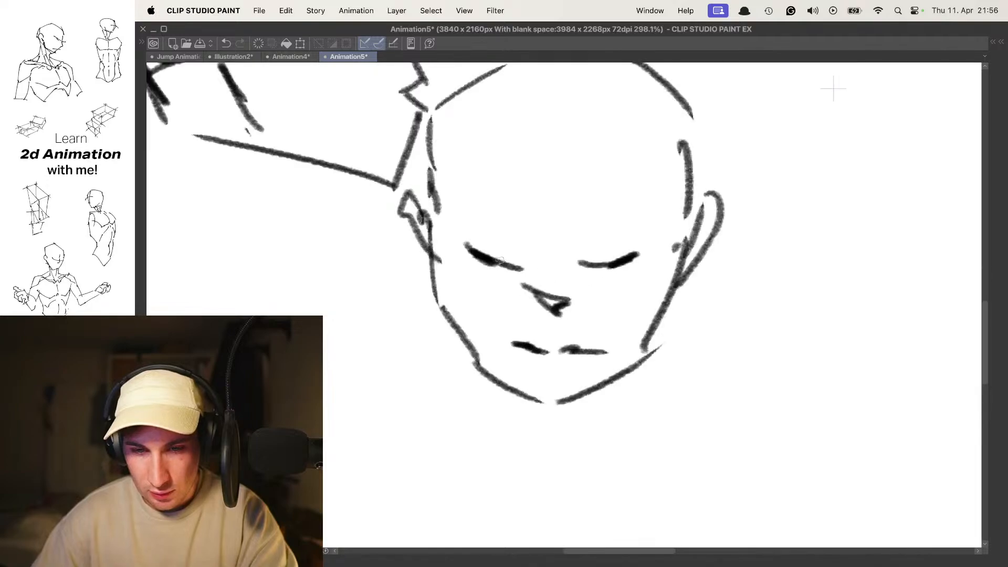
mouse_move(580, 245)
mouse_down()
mouse_move(637, 231)
mouse_move(568, 238)
mouse_up()
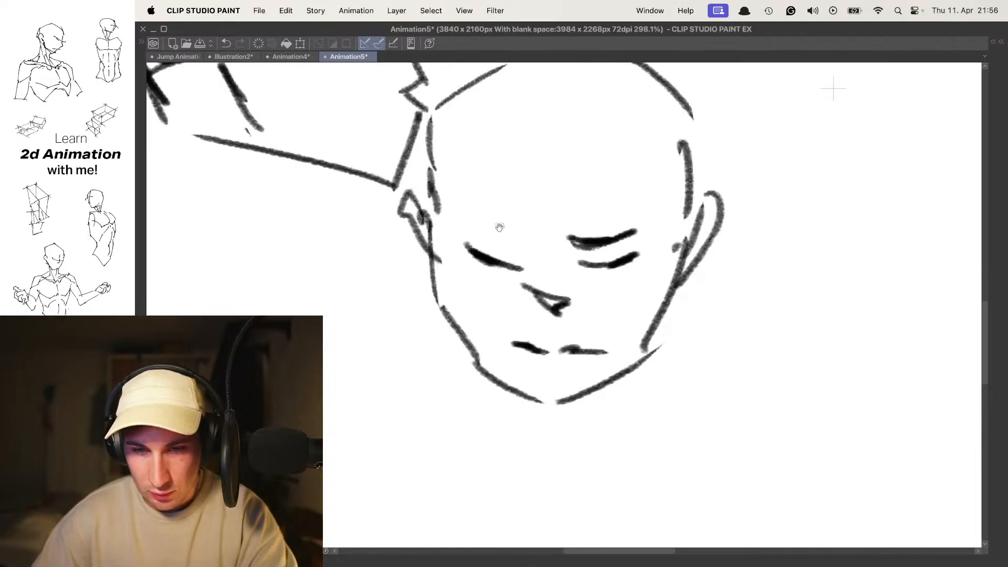
drag(478, 222, 519, 240)
- Flip through the frames, then go to the next blank frame and show the earlier angular heads as onion skin
scroll(533, 217, down, 6)
key(.)
key(.)
drag(611, 220, 638, 247)
key(.)
key(o)
drag(588, 218, 637, 225)
drag(642, 191, 618, 193)
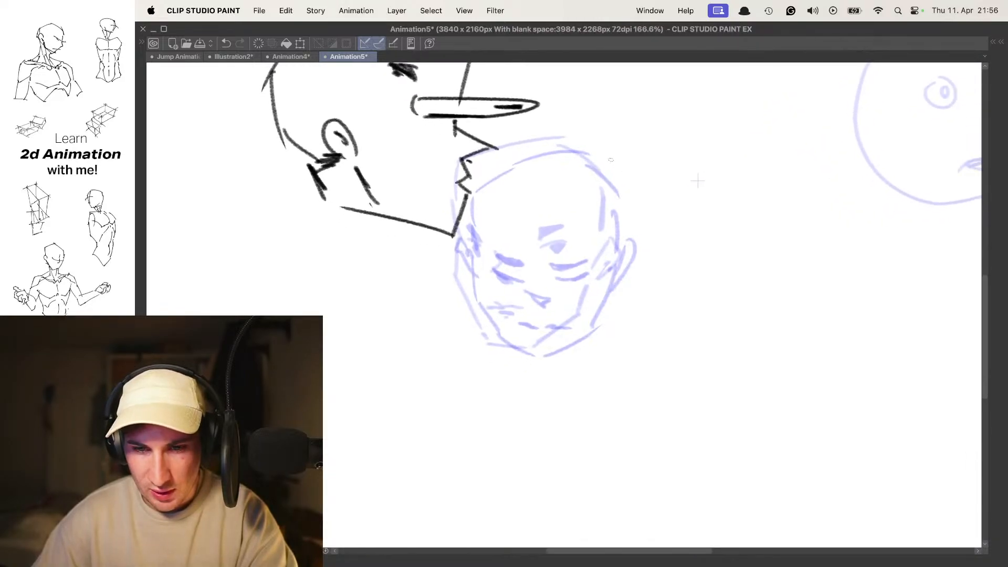
- Draw the forehead, brow and nose bridge of a head turned nearly to profile beside the onion skin
drag(630, 157, 669, 187)
key(super+z)
drag(651, 143, 676, 189)
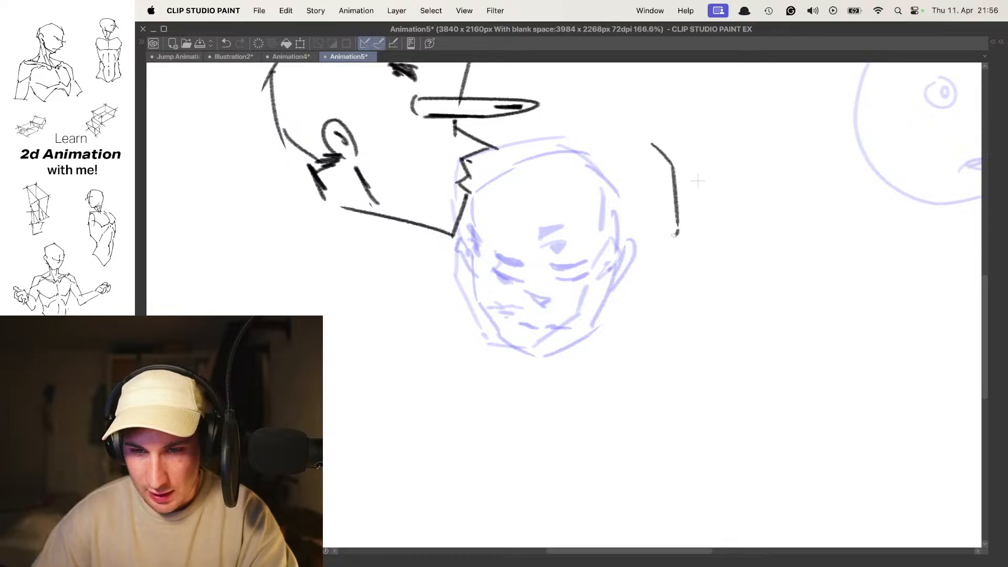
key(super+z)
drag(668, 226, 681, 261)
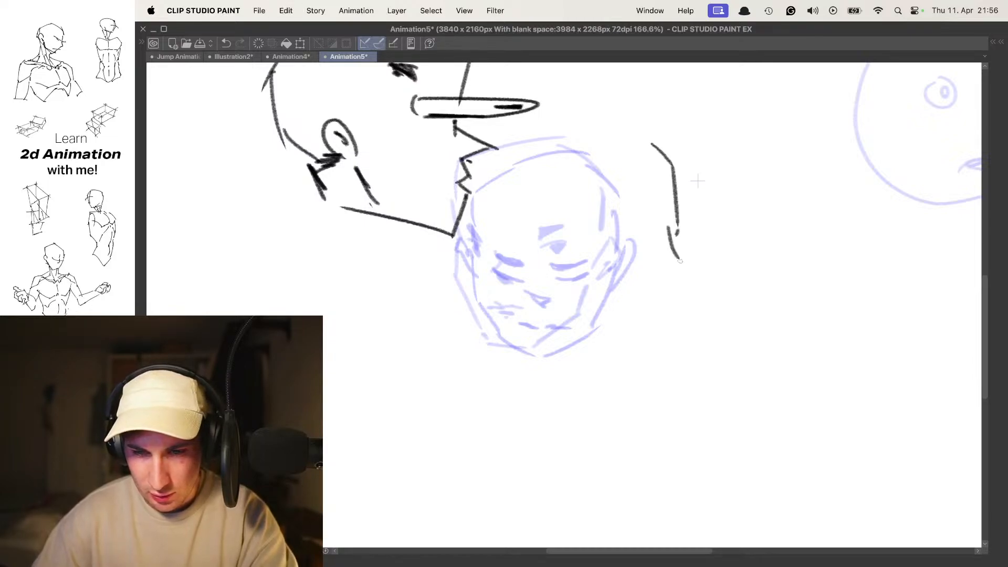
- Draw the nose underside, lips, chin and angular jawline of the near-profile head
mouse_move(665, 305)
mouse_down()
mouse_move(647, 336)
mouse_move(583, 311)
mouse_up()
drag(565, 277, 592, 315)
key(super+z)
key(super+z)
mouse_move(655, 343)
mouse_down()
mouse_move(603, 338)
mouse_move(546, 297)
mouse_up()
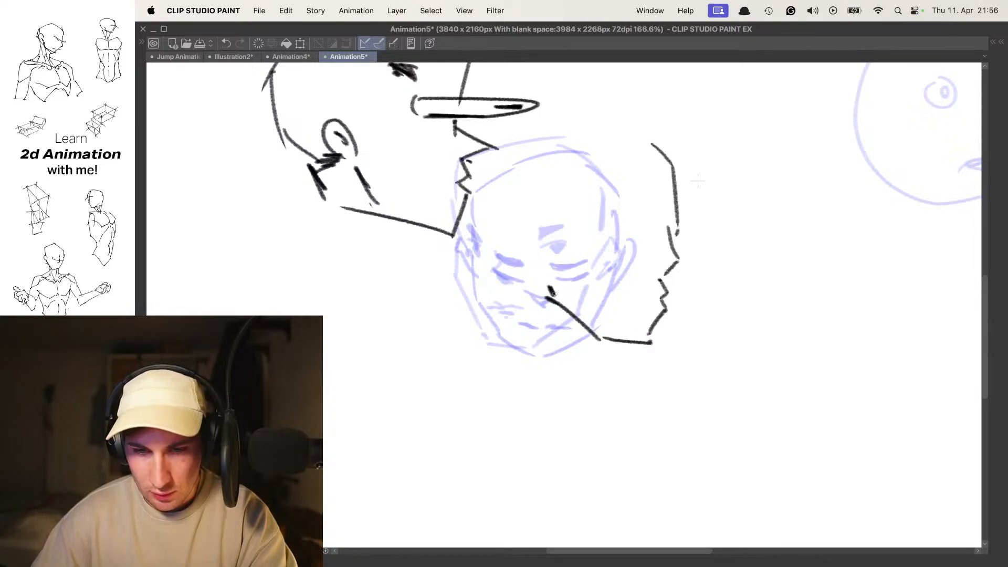
- Draw the ear with its inner detail and the neck line behind the near-profile head's jaw
mouse_move(514, 223)
mouse_down()
mouse_move(541, 264)
mouse_move(520, 218)
mouse_move(525, 260)
mouse_move(546, 265)
mouse_move(540, 311)
mouse_up()
key(super+z)
key(super+z)
key(super+z)
drag(537, 305, 531, 327)
- Turn off the onion skin and flip through the frames to compare the near-profile head with the earlier poses
key(o)
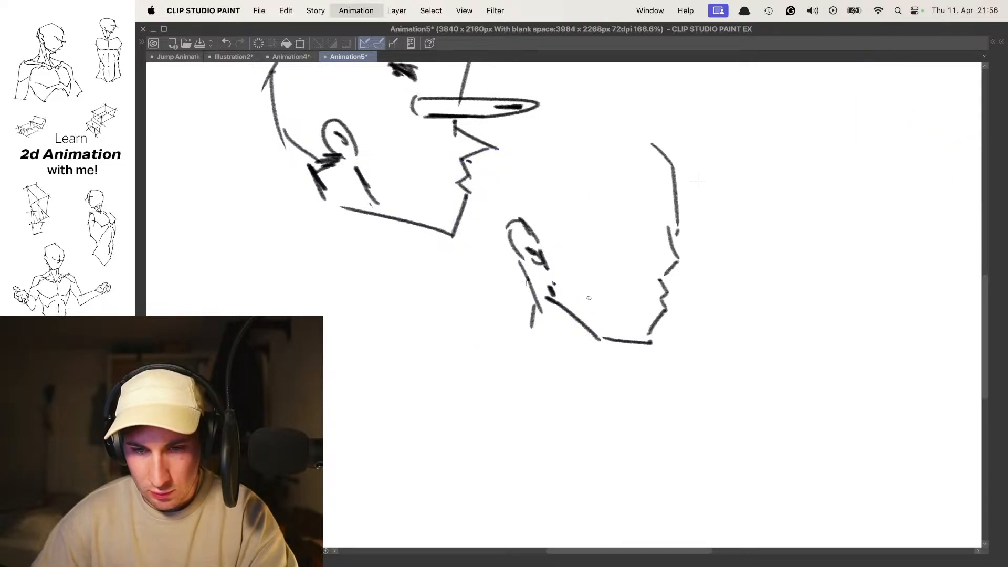
key(Left)
key(Right)
key(Right)
key(Right)
key(Right)
key(Right)
key(Right)
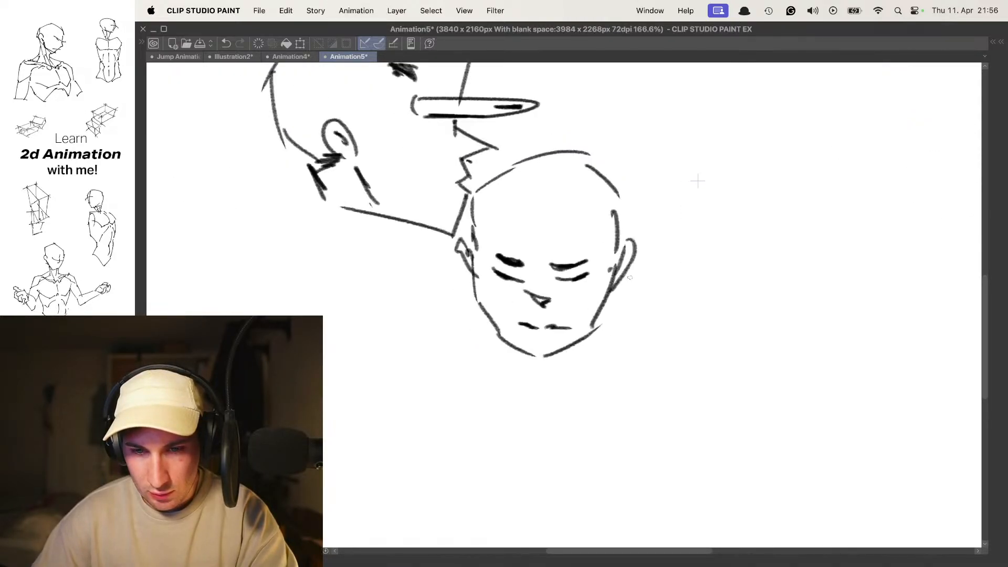
key(o)
- Draw the near eye, slanted dark eyebrow, far brow mark and short mouth line on the near-profile head
drag(596, 218, 626, 227)
drag(618, 225, 624, 239)
mouse_move(594, 192)
mouse_down()
mouse_move(625, 220)
mouse_move(613, 215)
mouse_move(661, 223)
mouse_up()
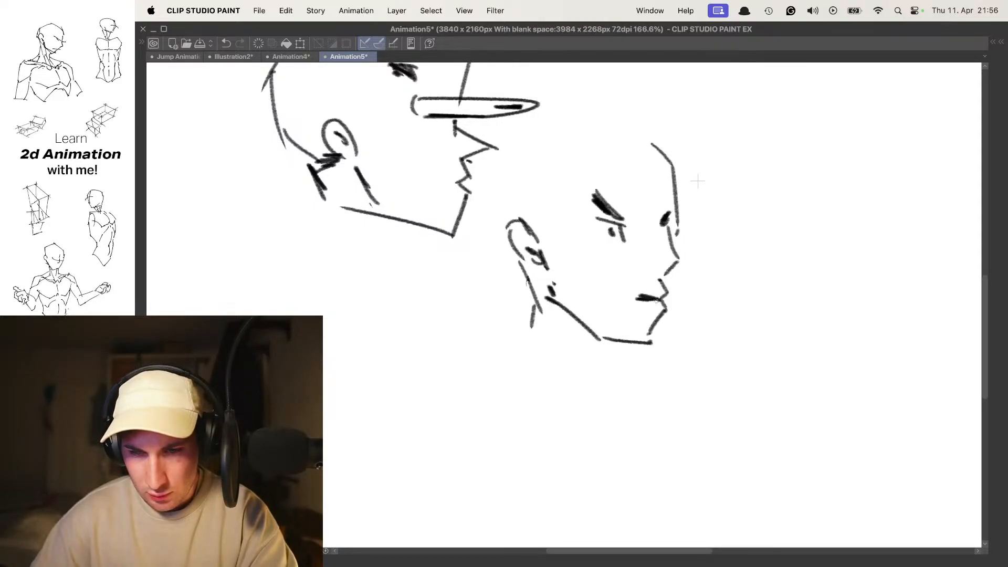
key(super+z)
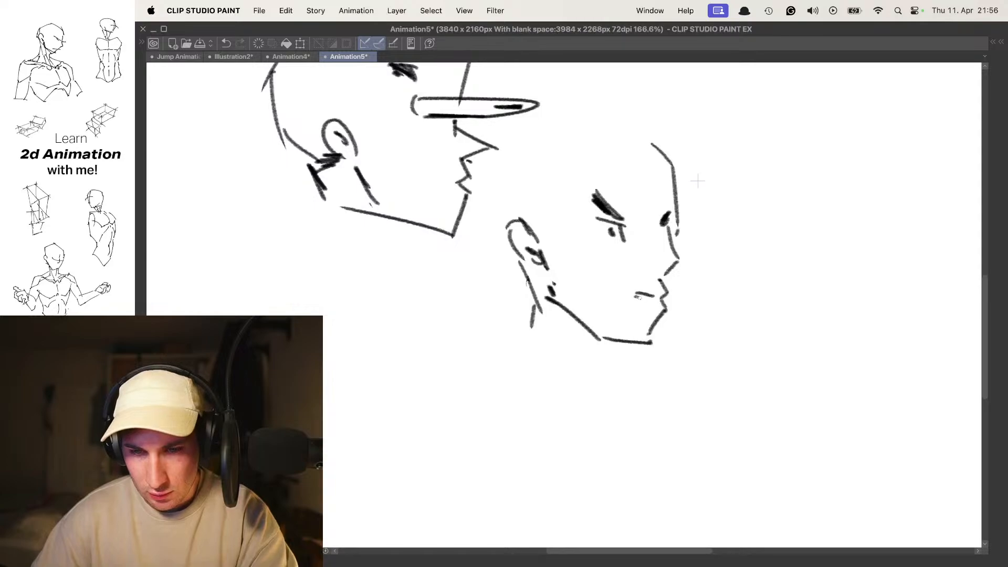
- Outline the top and back of the near-profile head's cranium
scroll(648, 298, up, 2)
drag(543, 230, 543, 240)
mouse_move(525, 176)
mouse_down()
mouse_move(524, 234)
mouse_move(592, 153)
mouse_up()
scroll(592, 155, down, 3)
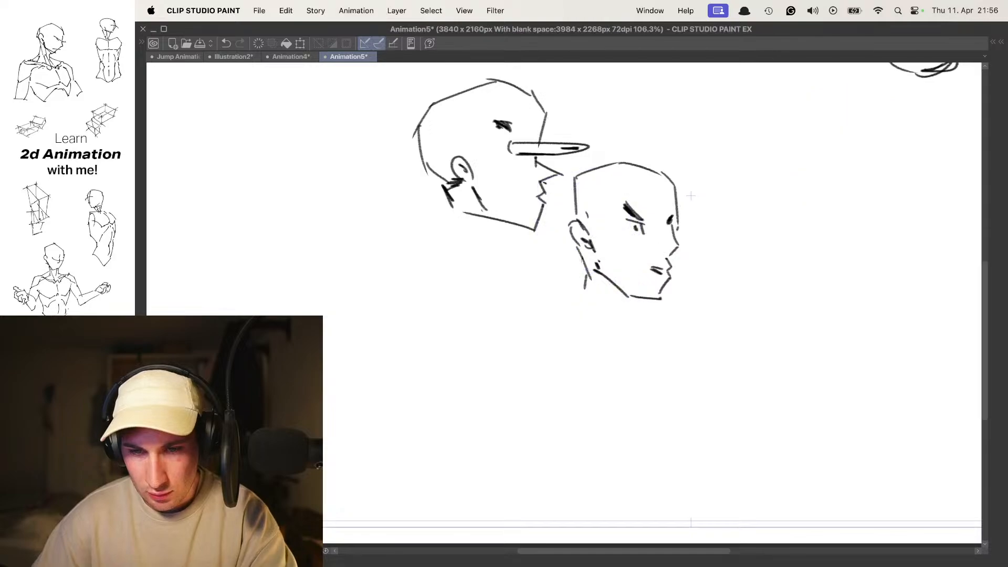
- Lasso the near-profile head, transform it to sit slightly lower, apply the transformation and deselect
mouse_move(551, 283)
mouse_down()
mouse_move(576, 326)
mouse_move(653, 152)
mouse_move(574, 167)
mouse_move(553, 281)
mouse_up()
key(super+t)
drag(644, 216, 639, 228)
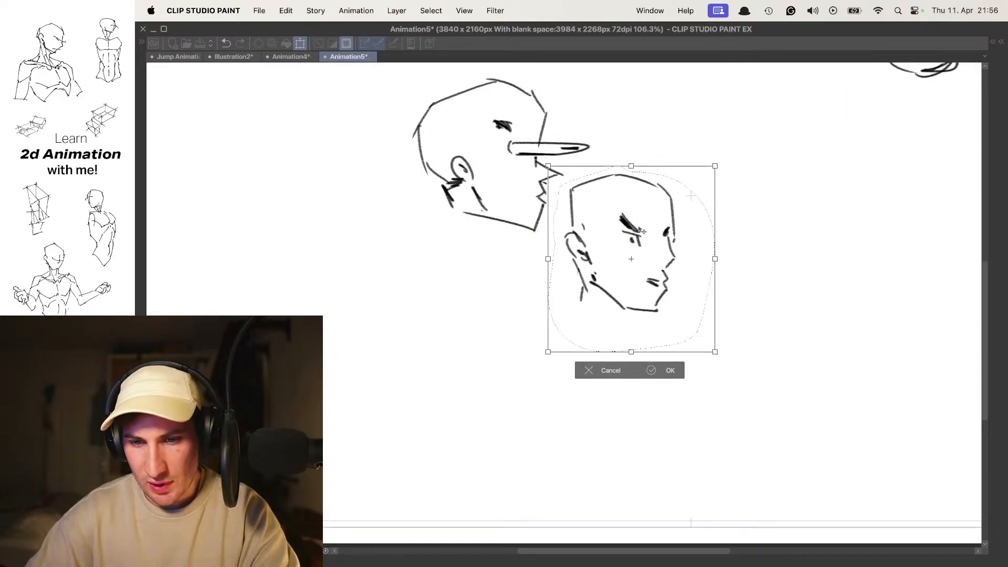
key(Return)
key(super+d)
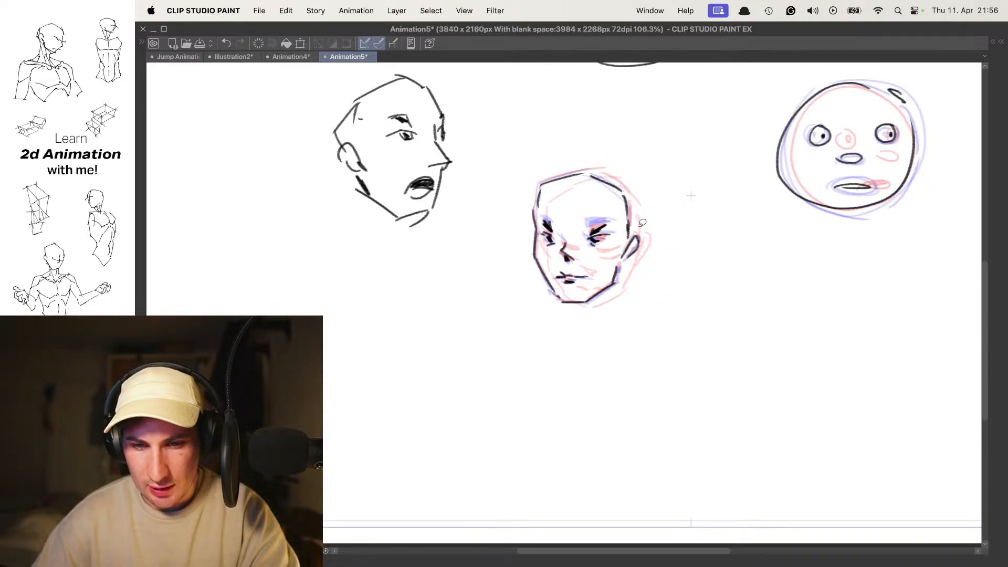
- Play back the animation and review the angular head's turn alongside the other heads
key(space)
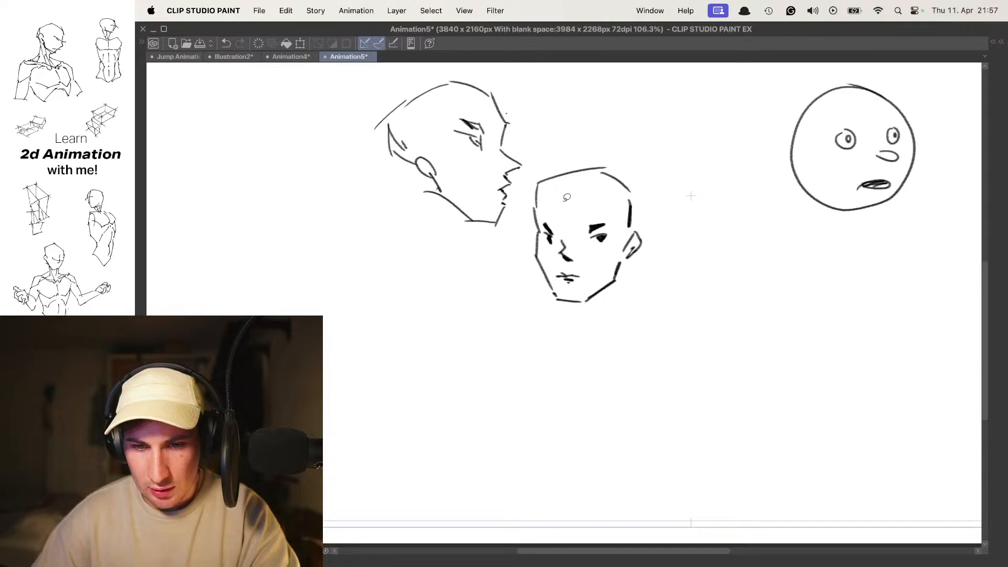
scroll(600, 228, down, 2)
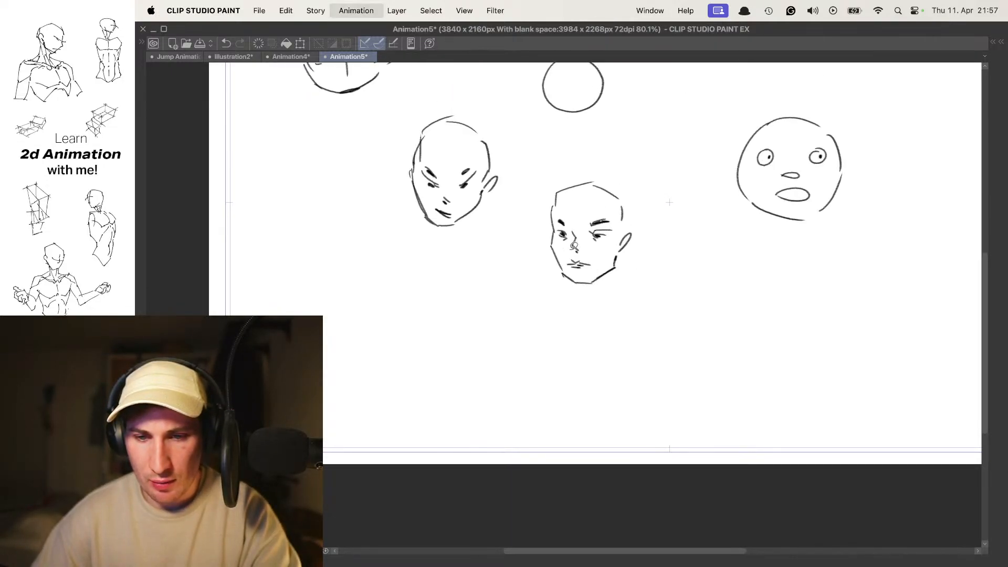
key(Tab)
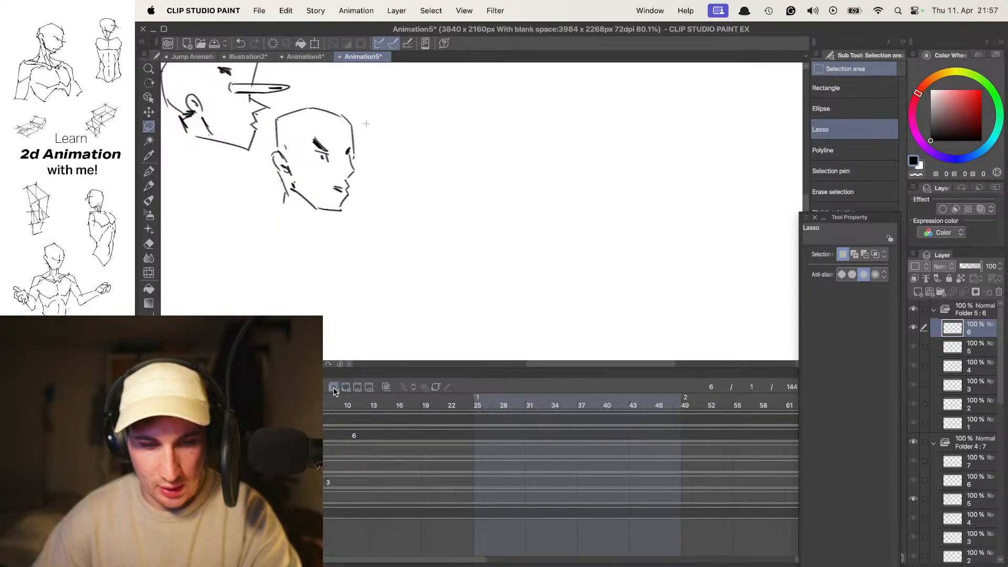
key(Tab)
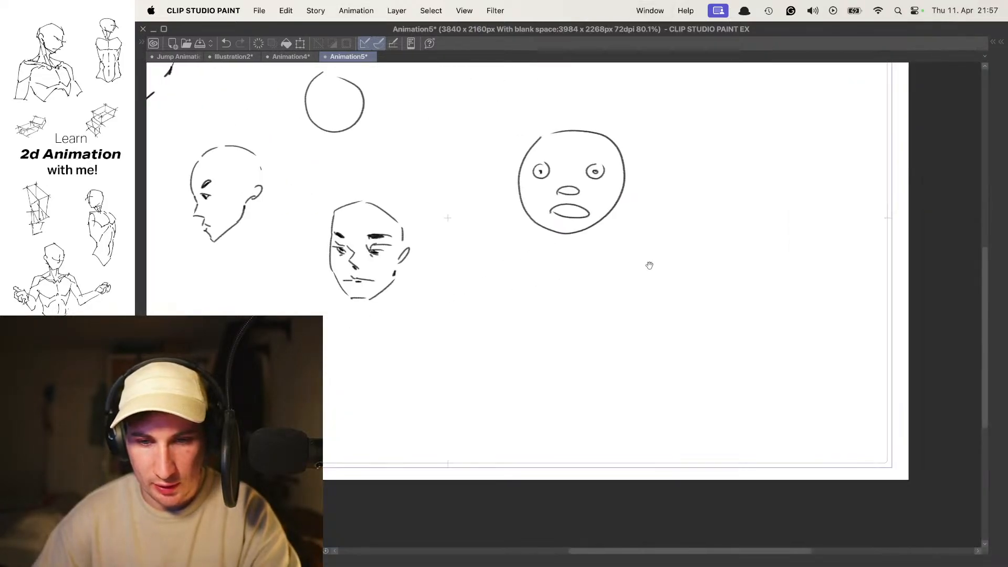
drag(656, 264, 564, 264)
mouse_move(504, 273)
mouse_down()
mouse_move(580, 270)
mouse_move(569, 388)
mouse_up()
key(super+z)
key(Right)
key(Tab)
key(Tab)
drag(675, 286, 590, 217)
mouse_move(534, 240)
mouse_down()
mouse_move(487, 174)
mouse_move(522, 197)
mouse_move(499, 154)
mouse_move(464, 246)
mouse_up()
key(super+z)
drag(457, 172, 452, 225)
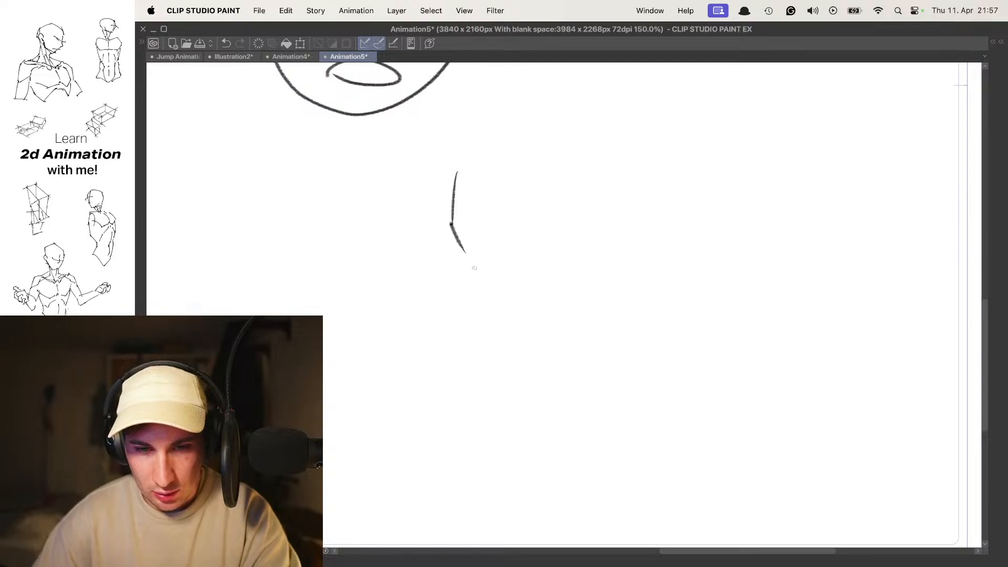
key(super+z)
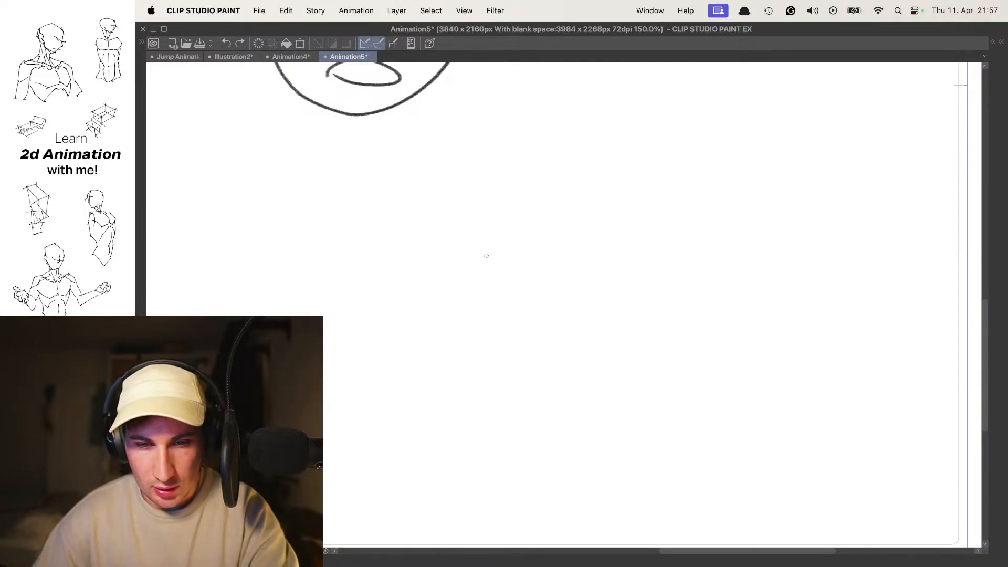
- Draw the pointed jaw, face sides and both ears of a boy's head below the round face
mouse_move(419, 190)
mouse_down()
mouse_move(444, 294)
mouse_move(510, 316)
mouse_move(493, 318)
mouse_move(571, 263)
mouse_up()
drag(556, 189, 571, 202)
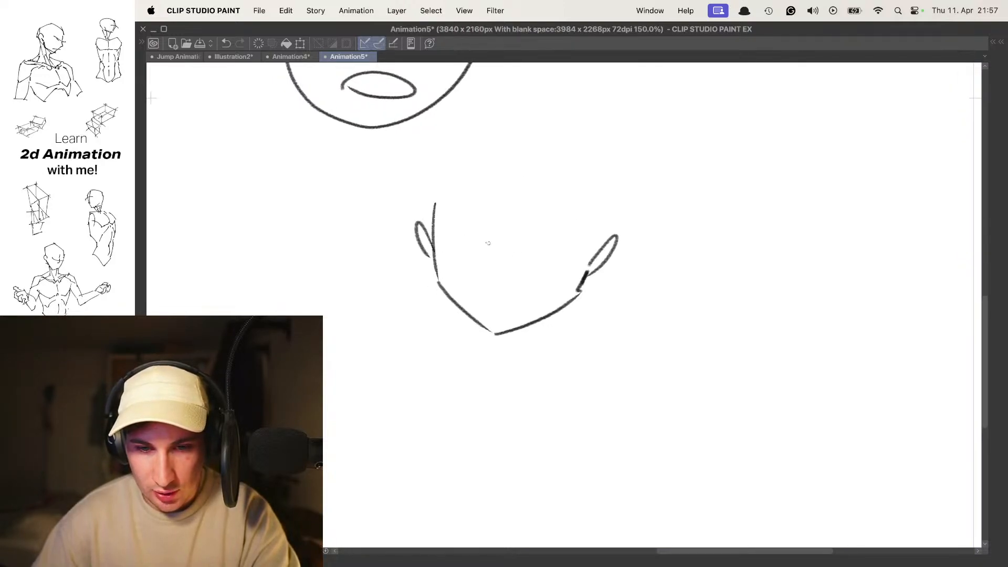
key(super+z)
- Draw the boy's angular nose, oval mouth, almond-shaped eye outlines and eyebrows
mouse_move(486, 251)
mouse_down()
mouse_move(510, 257)
mouse_move(478, 287)
mouse_up()
mouse_move(450, 205)
mouse_down()
mouse_move(479, 233)
mouse_move(489, 225)
mouse_move(464, 208)
mouse_move(563, 214)
mouse_move(574, 240)
mouse_up()
key(super+z)
key(super+z)
key(super+z)
key(super+z)
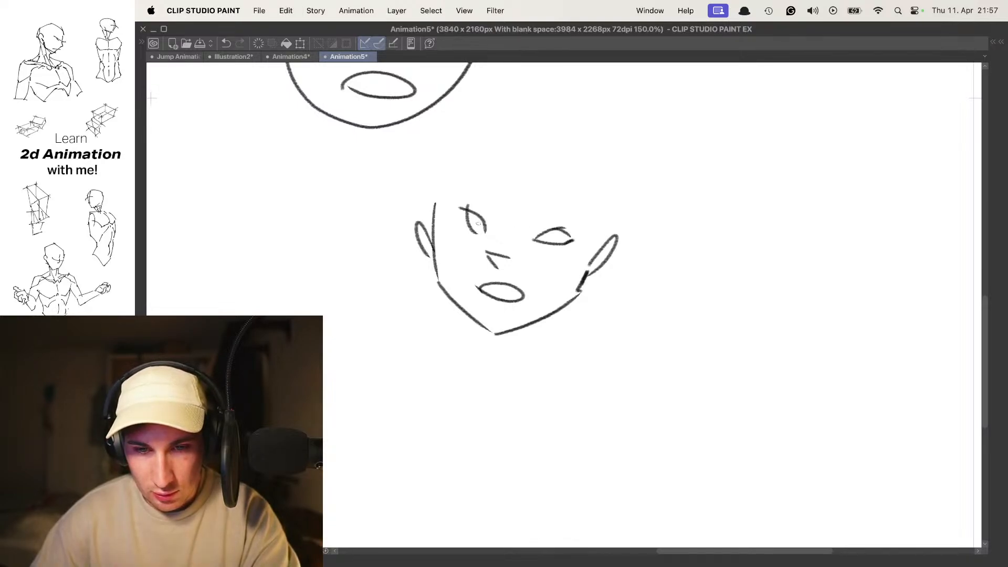
drag(460, 186, 484, 192)
drag(547, 213, 580, 203)
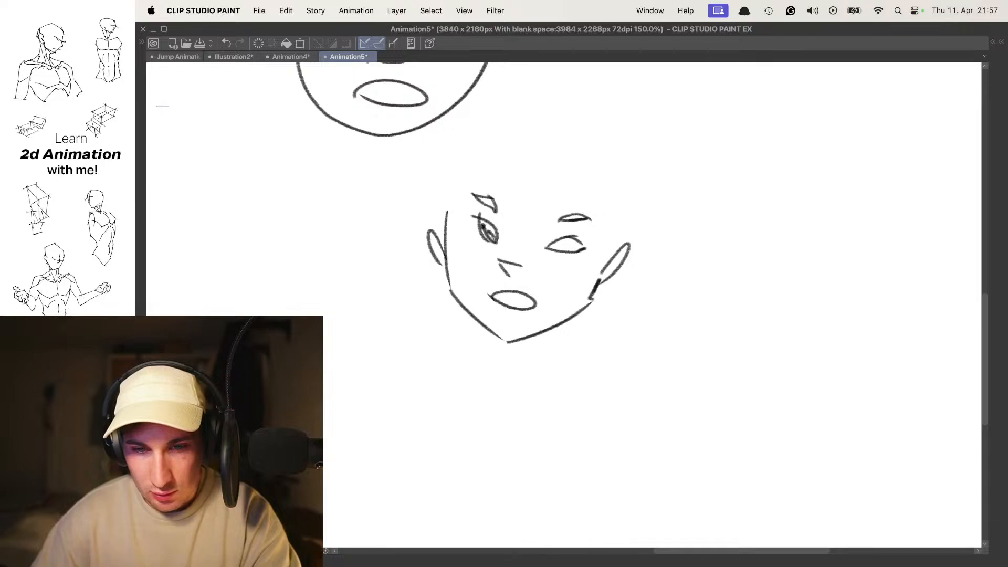
- Fill in the dark iris of the boy's right-hand eye and undo the marks inside the left-hand one
scroll(540, 244, up, 3)
mouse_move(447, 223)
mouse_down()
mouse_move(466, 236)
mouse_move(471, 226)
mouse_up()
mouse_move(562, 251)
mouse_down()
mouse_move(588, 240)
mouse_move(571, 255)
mouse_move(576, 246)
mouse_up()
key(super+z)
key(super+z)
key(super+z)
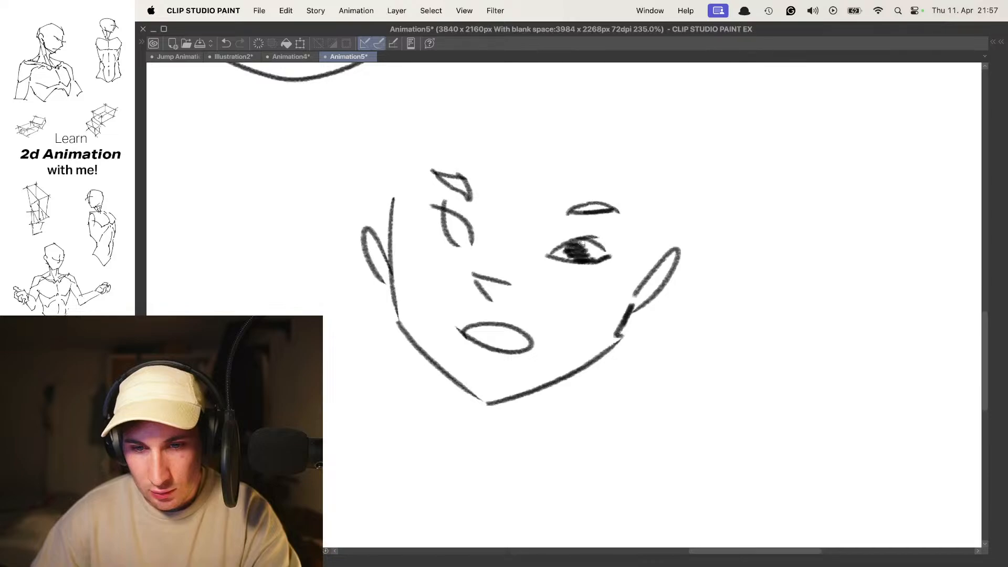
- Redraw the boy's left-hand eye with a wider outline and a dark iris
mouse_move(475, 234)
mouse_down()
mouse_move(442, 224)
mouse_move(468, 228)
mouse_move(467, 218)
mouse_move(436, 214)
mouse_move(462, 245)
mouse_up()
key(super+z)
drag(423, 206, 461, 242)
key(super+z)
drag(424, 211, 444, 243)
key(super+z)
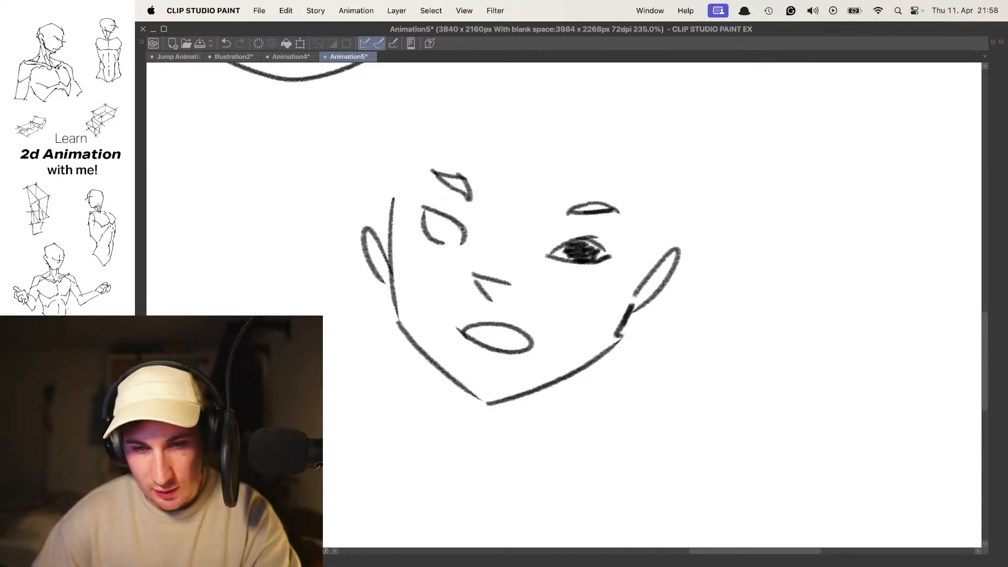
key(super+z)
mouse_move(426, 205)
mouse_down()
mouse_move(467, 235)
mouse_move(450, 232)
mouse_move(463, 232)
mouse_move(458, 215)
mouse_move(516, 188)
mouse_move(531, 202)
mouse_move(483, 214)
mouse_up()
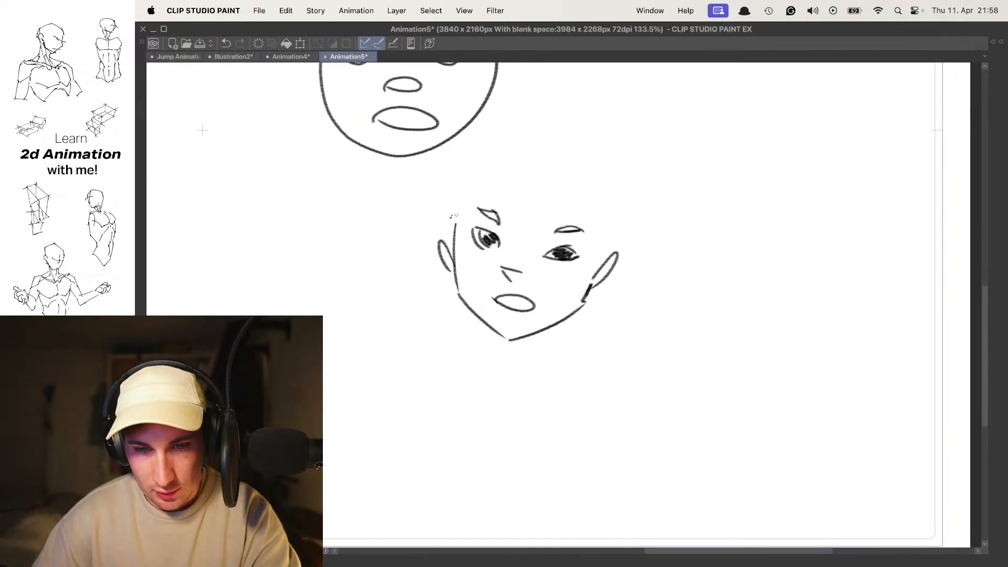
- Draw the boy's fringe and sideburns, and outline the hair around the skull with a tuft on top
drag(484, 168, 516, 199)
mouse_move(513, 167)
mouse_down()
mouse_move(519, 198)
mouse_move(569, 203)
mouse_up()
drag(576, 191, 582, 205)
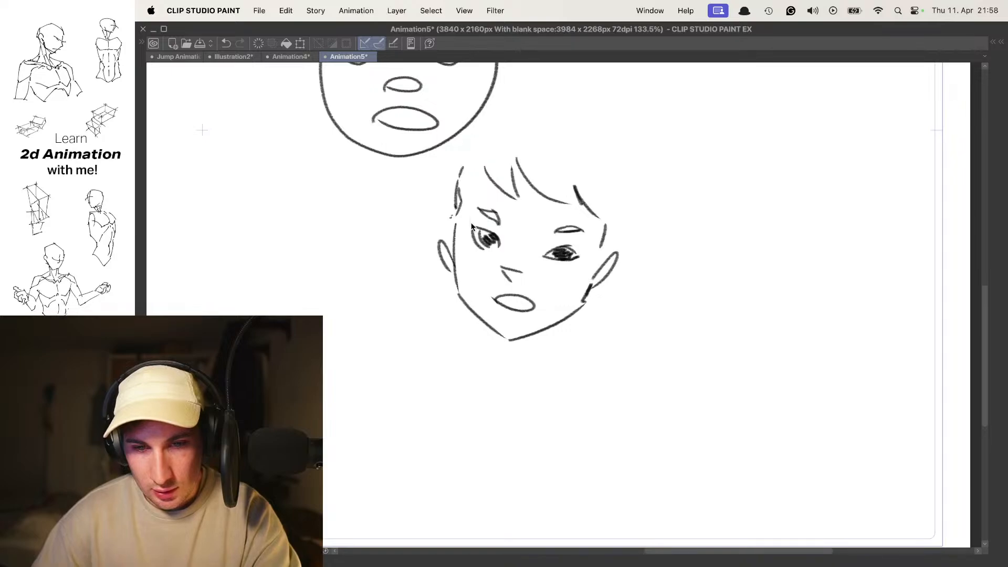
drag(444, 211, 454, 226)
drag(447, 202, 450, 166)
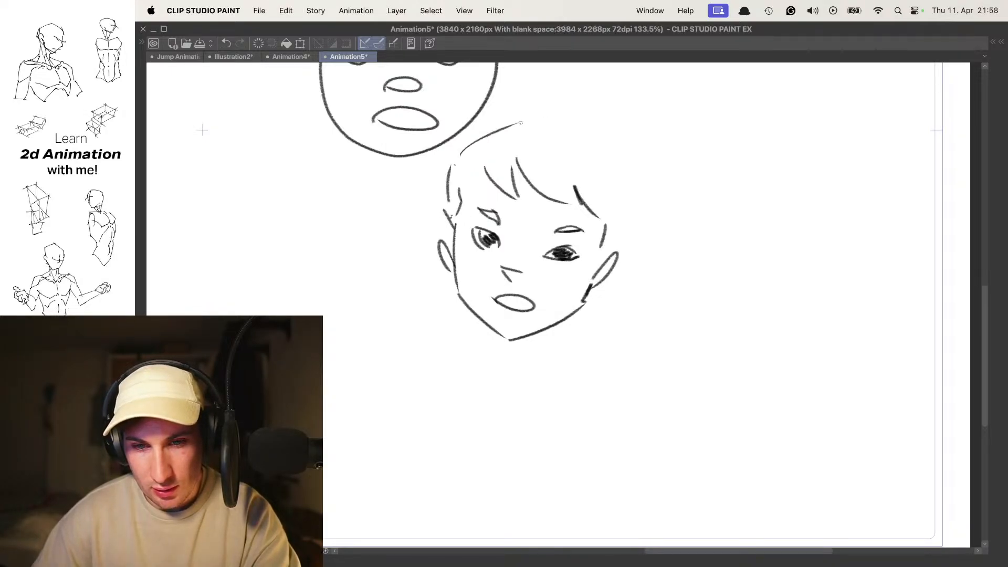
mouse_move(528, 110)
mouse_down()
mouse_move(562, 127)
mouse_move(630, 208)
mouse_up()
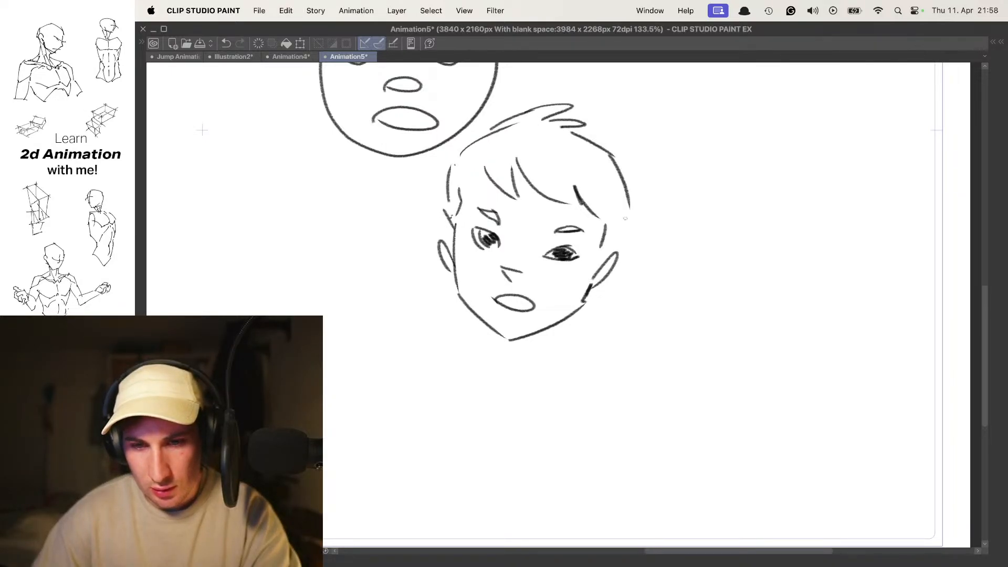
- Transform the boy's head to sit lower and clear of the round face, and apply the transformation
key(super+t)
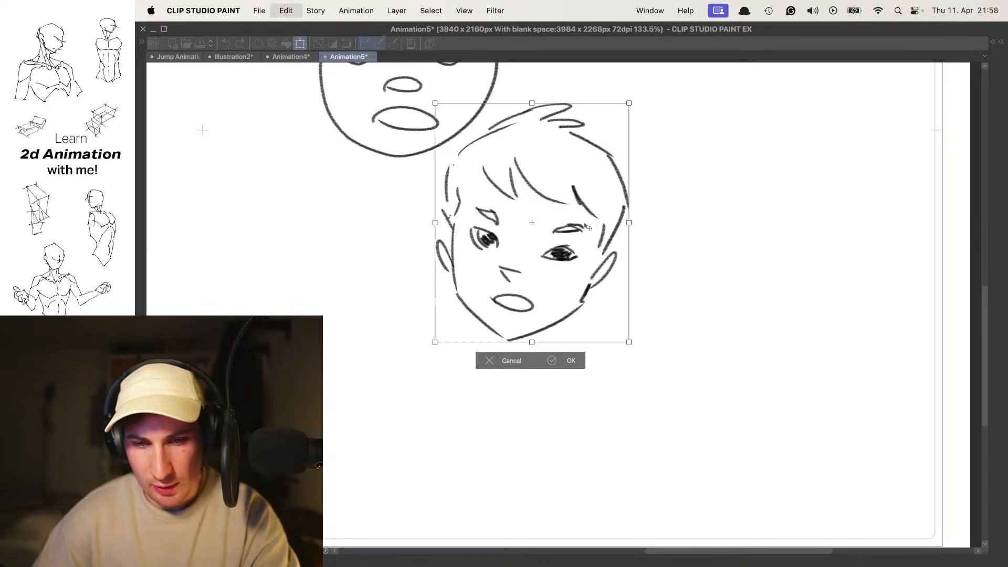
drag(593, 263, 626, 307)
drag(677, 140, 676, 142)
mouse_move(577, 268)
mouse_down()
mouse_move(551, 286)
mouse_move(533, 218)
mouse_move(550, 214)
mouse_up()
key(Return)
- Erase and redraw the line where the left-hand ear meets the face, and add inner-ear marks to both ears
key(e)
drag(458, 253, 462, 282)
key(p)
drag(472, 224, 477, 267)
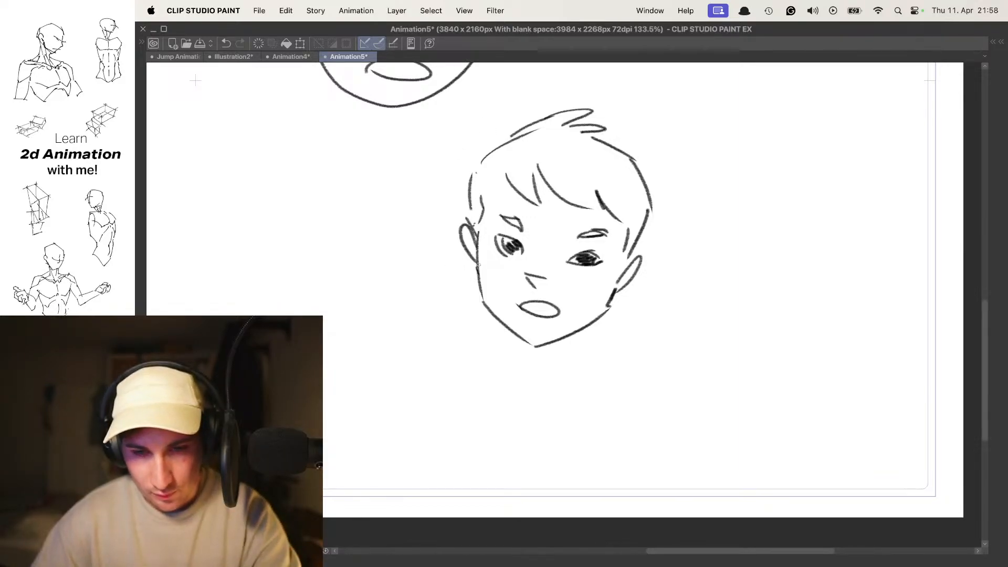
mouse_move(537, 226)
mouse_down()
mouse_move(526, 223)
mouse_move(549, 226)
mouse_up()
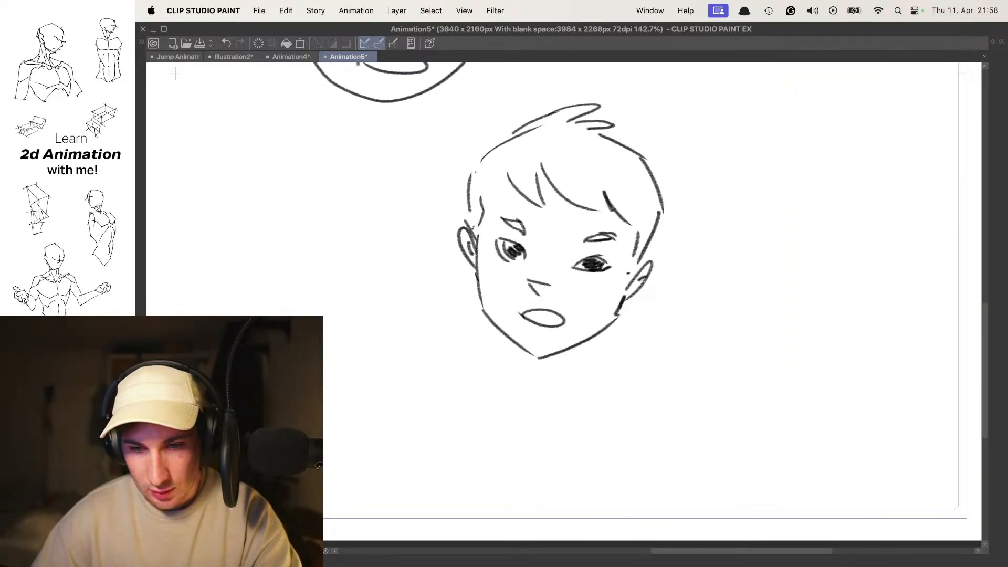
drag(646, 277, 638, 283)
- Darken the upper part of the boy's open mouth
drag(586, 280, 593, 270)
drag(559, 315, 586, 315)
drag(525, 310, 568, 313)
mouse_move(546, 301)
mouse_down()
mouse_move(527, 299)
mouse_move(548, 304)
mouse_move(525, 275)
mouse_move(596, 261)
mouse_move(567, 226)
mouse_move(549, 239)
mouse_move(593, 241)
mouse_move(593, 221)
mouse_move(570, 204)
mouse_up()
- Move ahead on the timeline and add a blank cel for the boy's next pose
key(Right)
key(n)
mouse_move(571, 204)
mouse_down()
mouse_move(574, 178)
mouse_move(569, 204)
mouse_up()
drag(570, 204, 617, 173)
drag(649, 174, 611, 186)
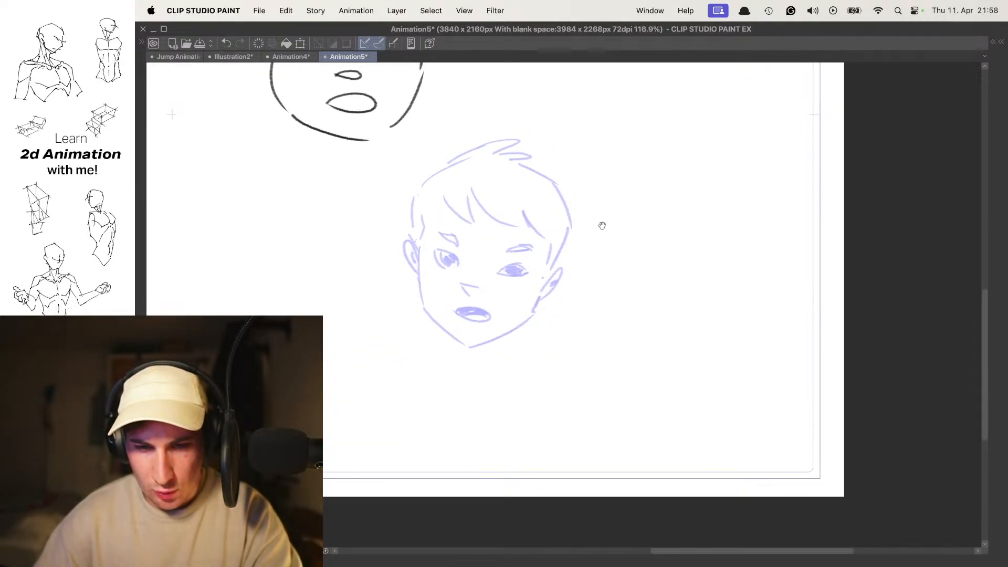
drag(539, 228, 582, 221)
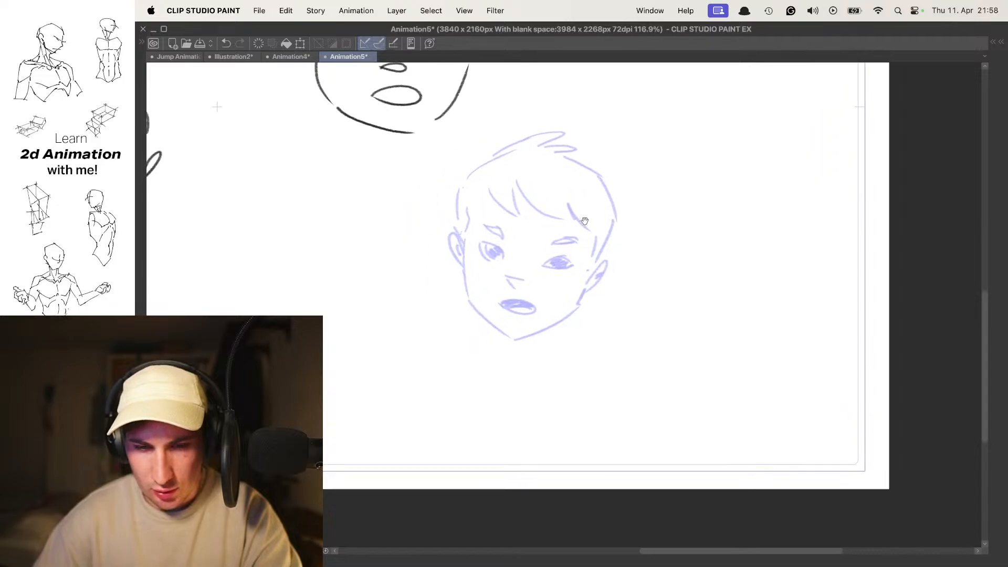
drag(552, 263, 565, 258)
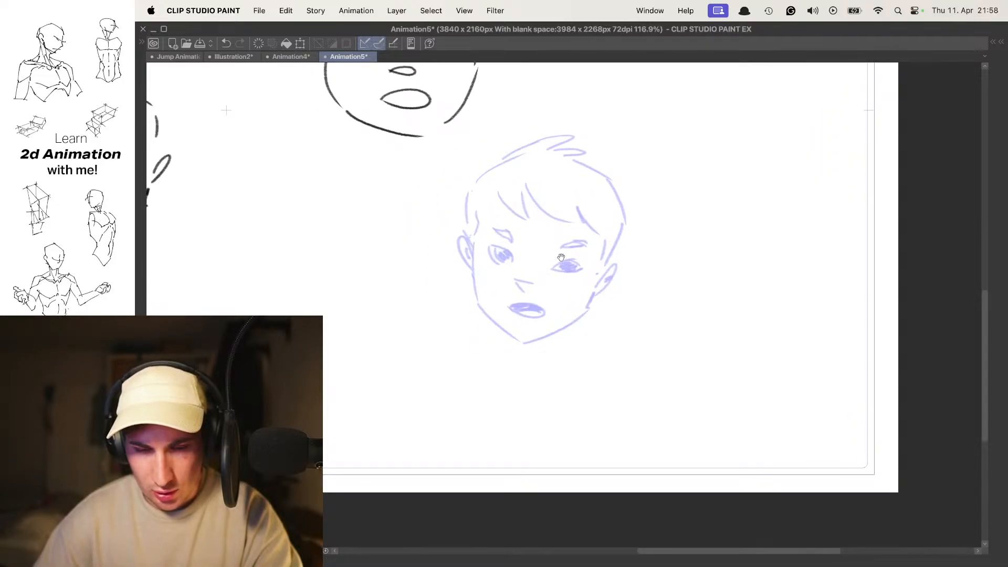
drag(516, 288, 561, 256)
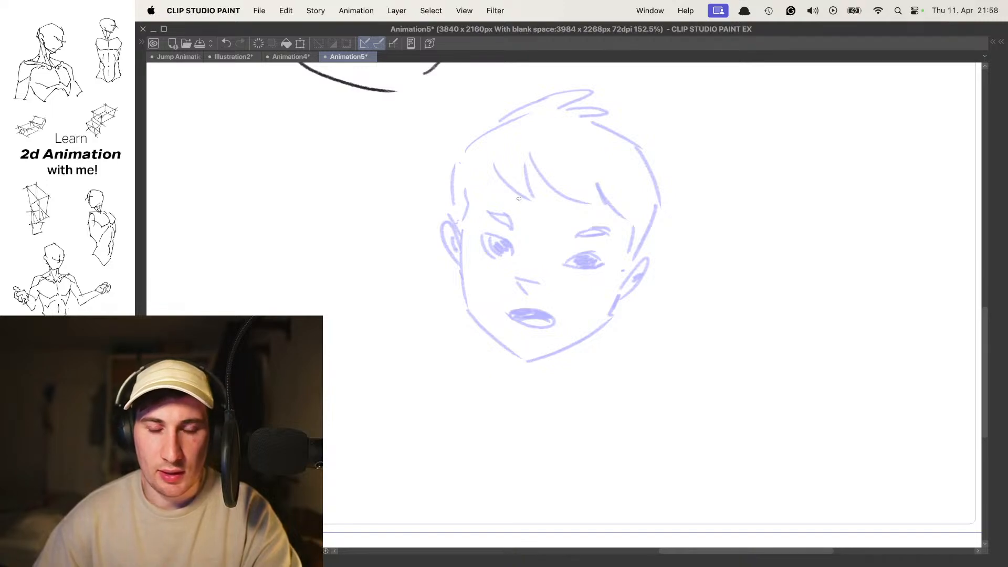
drag(662, 205, 642, 223)
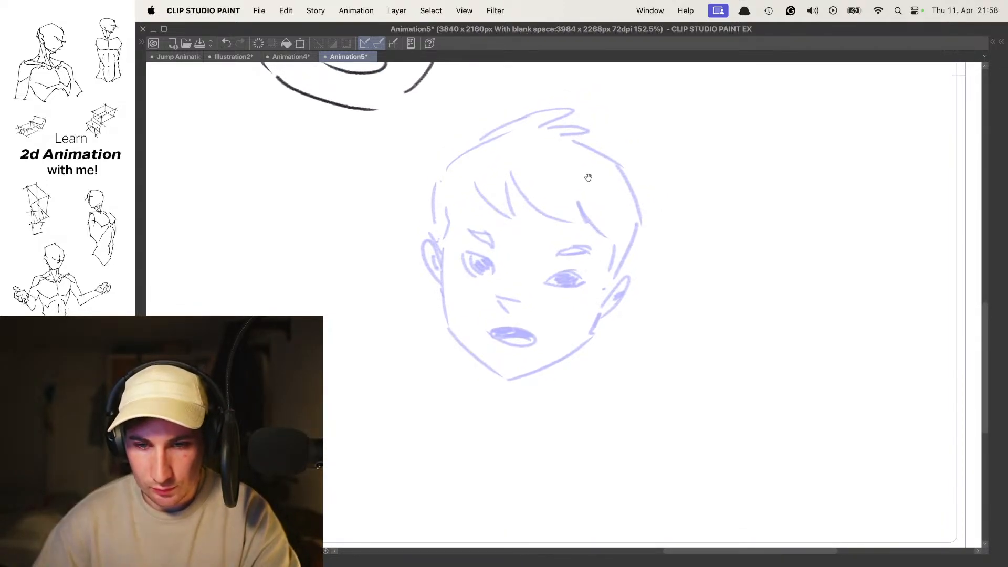
drag(600, 156, 600, 156)
key(super+z)
drag(650, 212, 621, 185)
mouse_move(562, 210)
mouse_down()
mouse_move(584, 313)
mouse_move(619, 343)
mouse_move(692, 292)
mouse_move(713, 261)
mouse_up()
key(super+z)
key(super+z)
key(super+z)
key(super+z)
drag(534, 232, 566, 322)
mouse_move(573, 330)
mouse_down()
mouse_move(623, 347)
mouse_move(704, 278)
mouse_move(706, 232)
mouse_up()
key(super+z)
key(super+z)
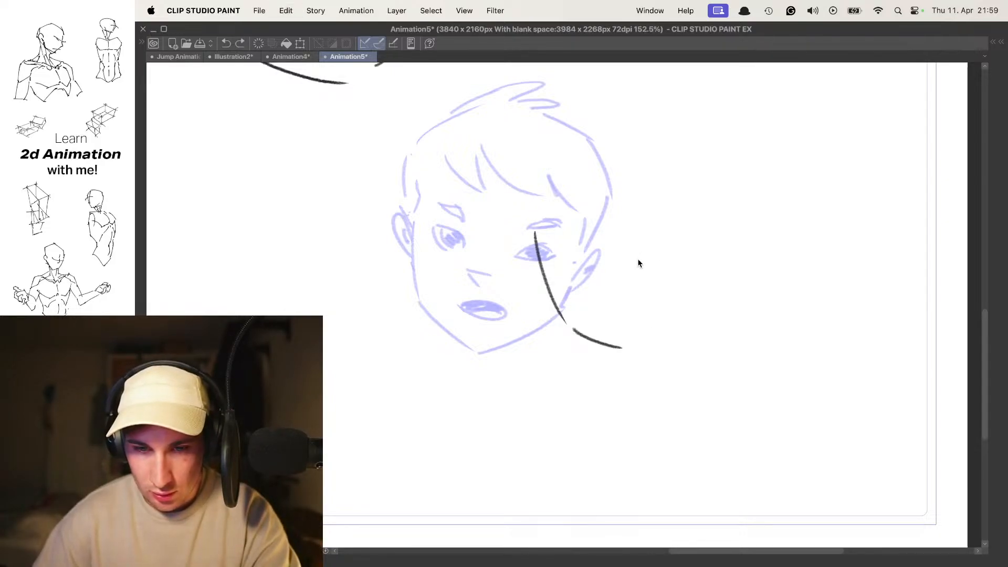
mouse_move(639, 230)
mouse_down()
mouse_move(619, 244)
mouse_move(632, 241)
mouse_up()
key(super+z)
mouse_move(532, 216)
mouse_down()
mouse_move(567, 226)
mouse_move(549, 234)
mouse_move(604, 215)
mouse_up()
drag(647, 208, 608, 188)
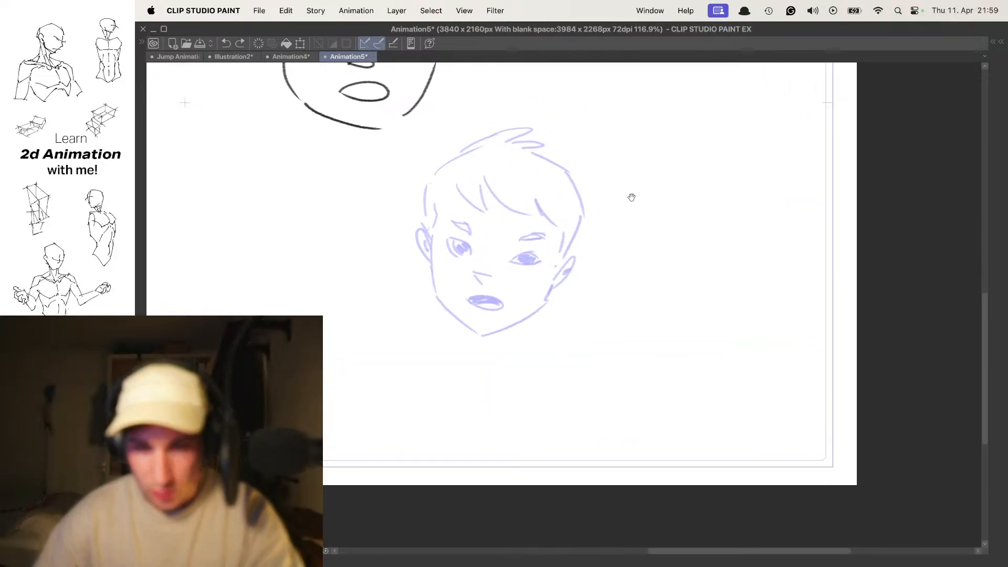
key(super+z)
mouse_move(619, 153)
mouse_down()
mouse_move(620, 209)
mouse_move(636, 162)
mouse_move(641, 219)
mouse_move(630, 224)
mouse_up()
key(super+z)
key(super+z)
key(super+z)
- Draw the boy's profile facing right, with forehead, nose, lips and chin, and a curved jawline running back
drag(616, 154, 635, 216)
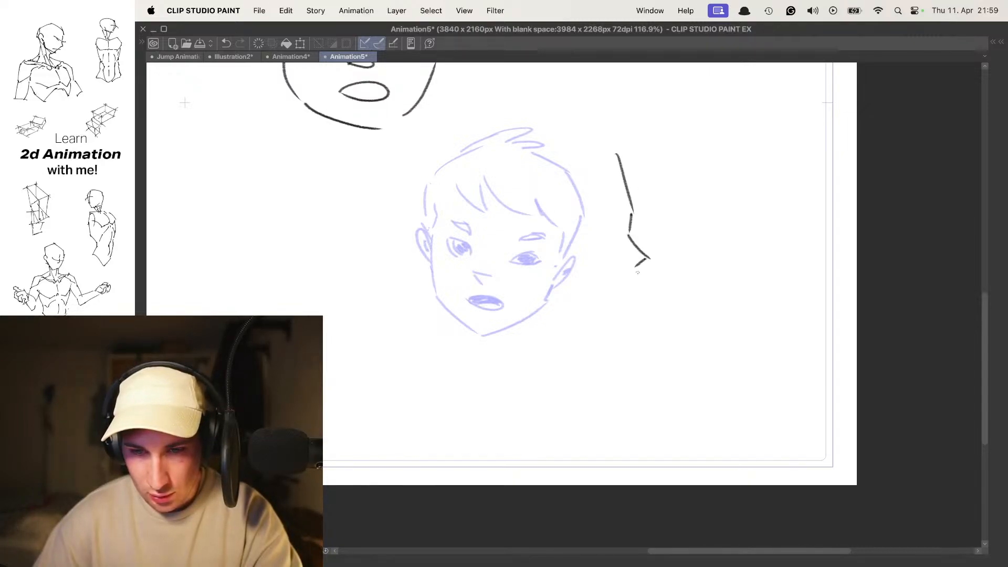
drag(627, 320, 551, 296)
key(super+z)
drag(605, 334, 522, 280)
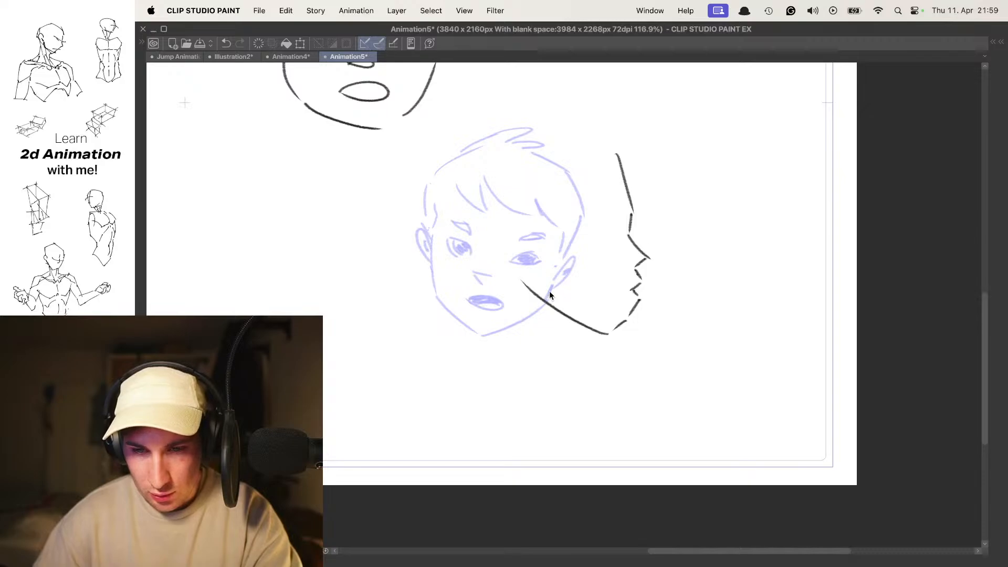
drag(613, 341, 530, 286)
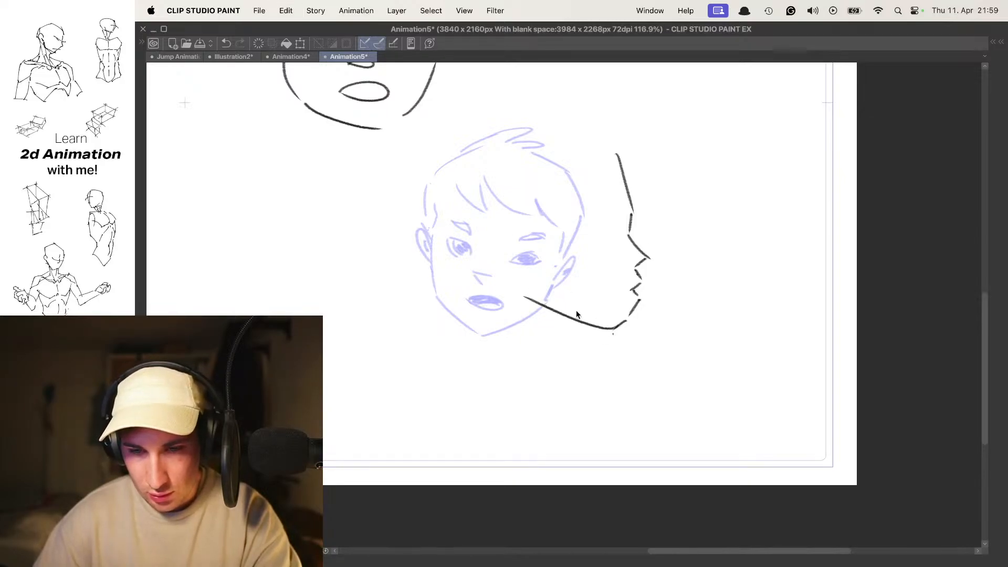
drag(626, 339, 526, 301)
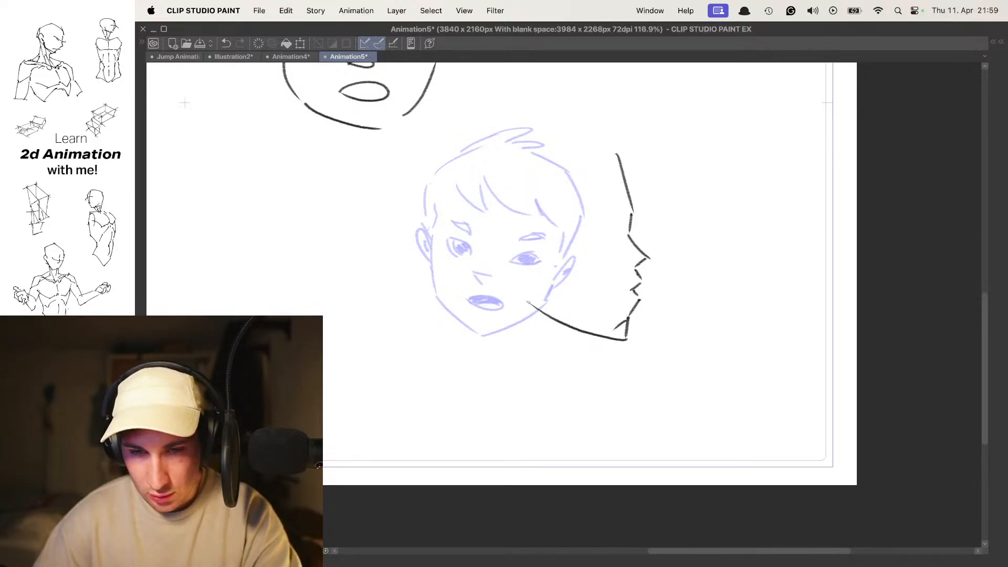
key(super+z)
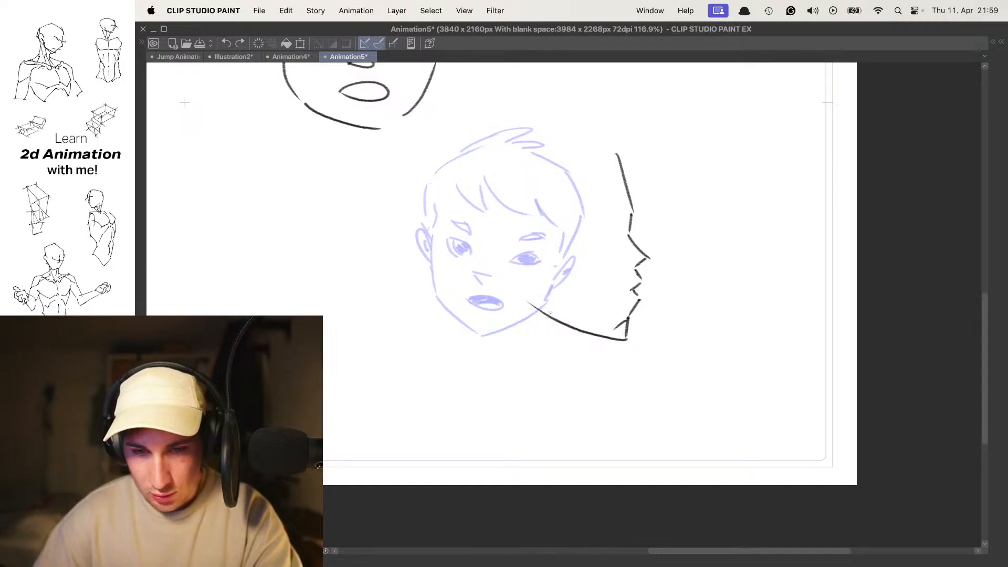
- Draw the profile head's ear, the back edge of the jaw and the hairline across the temple
mouse_move(524, 262)
mouse_down()
mouse_move(563, 208)
mouse_move(509, 258)
mouse_up()
key(super+z)
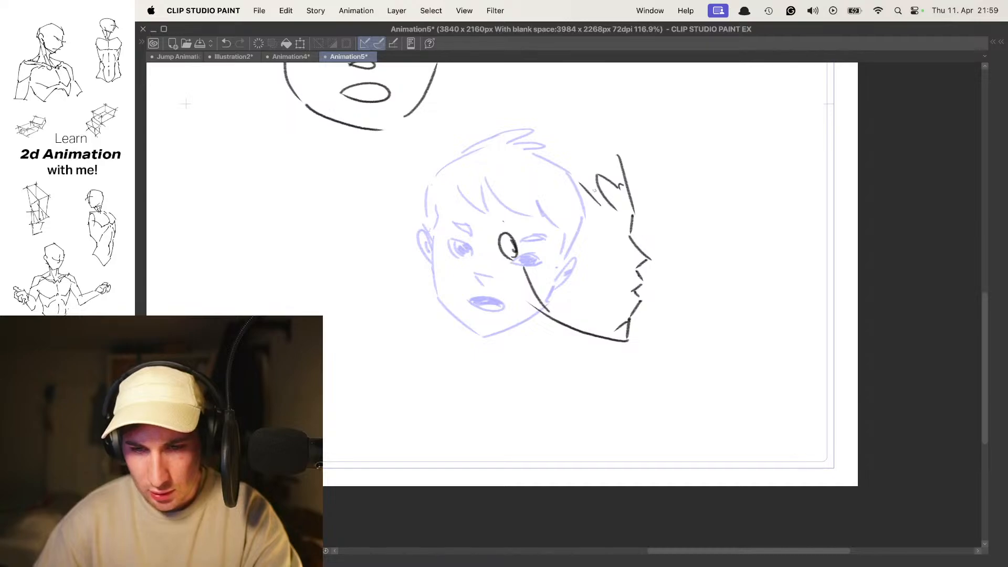
key(super+z)
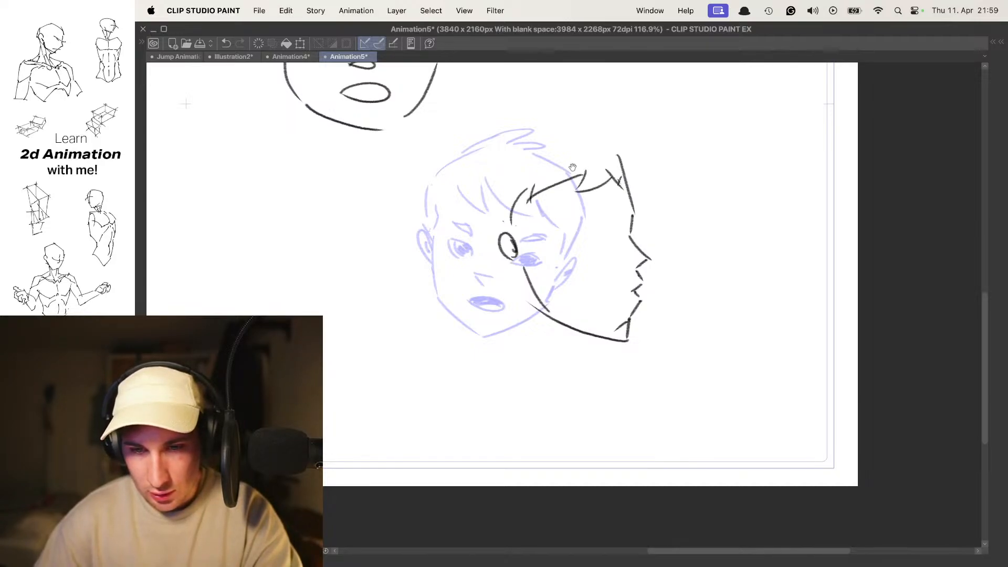
key(super+z)
- Outline the profile head's hair along the crown and back of the skull, with small tufts
drag(516, 129, 488, 119)
drag(447, 152, 483, 141)
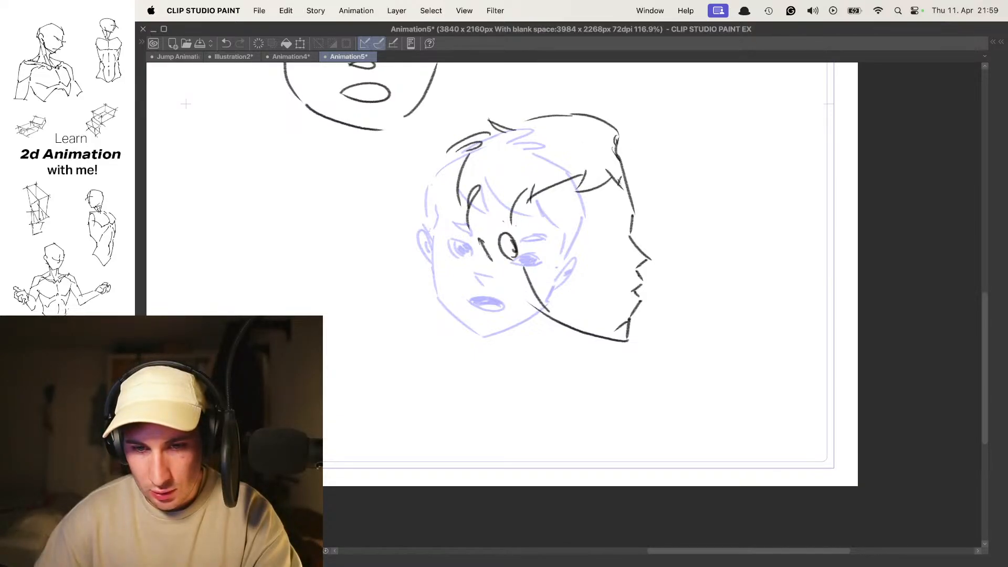
scroll(576, 242, down, 1)
key(super+z)
key(super+z)
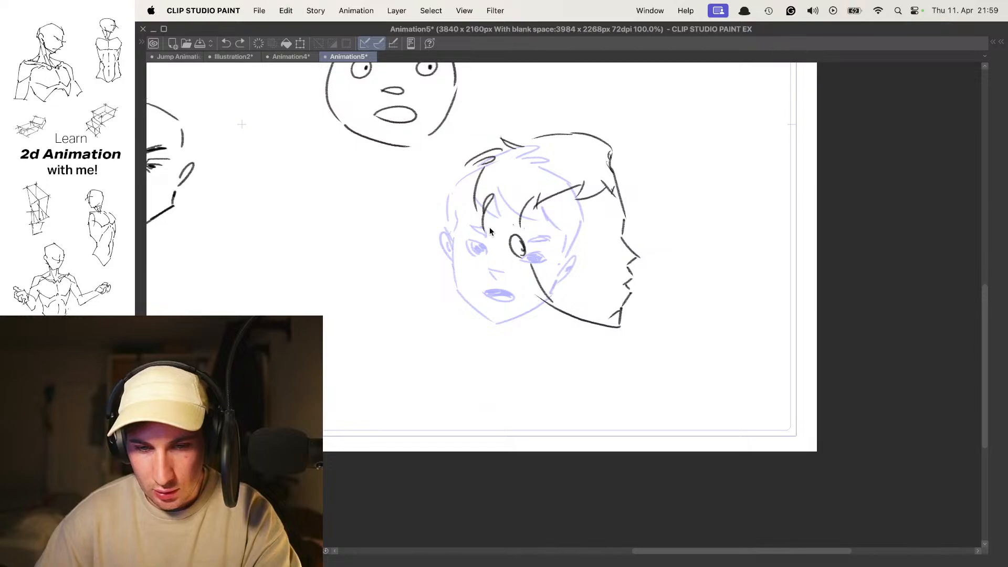
- Rework the profile head's ear with inner detail and clean up the line joining it to the jaw
scroll(546, 283, up, 2)
mouse_move(508, 251)
mouse_down()
mouse_move(534, 296)
mouse_move(529, 250)
mouse_move(534, 288)
mouse_up()
key(p)
- Compare the boy's two poses without onion skin, scale the profile head down slightly, apply it, and turn onion skin back on
scroll(557, 262, down, 3)
key(o)
key(comma)
key(period)
key(super+t)
drag(638, 149, 621, 167)
key(Return)
key(o)
scroll(572, 243, up, 3)
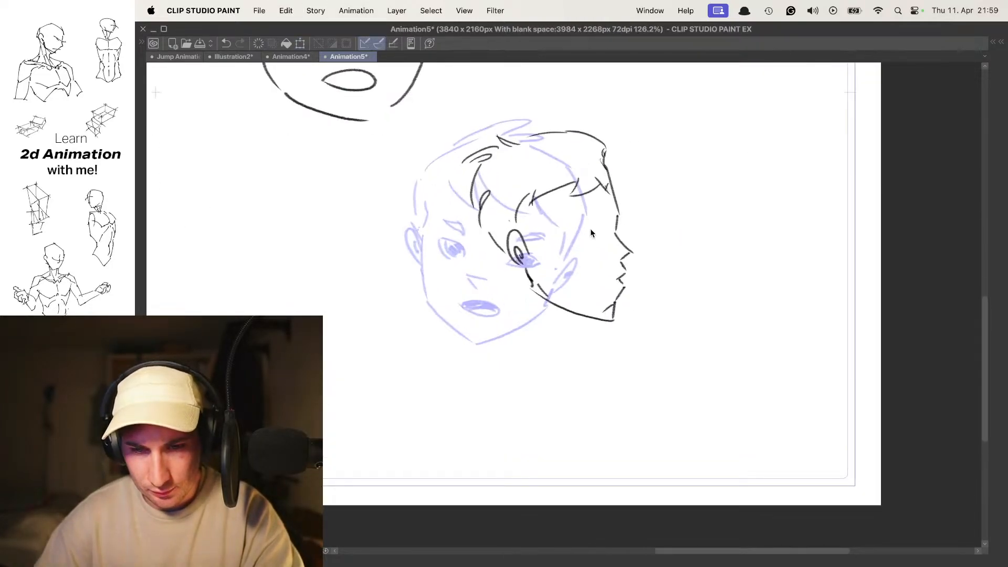
- Enlarge the boy's profile head slightly, reposition it, apply the transform and compare it with his front-facing pose
key(super+t)
drag(656, 344, 657, 346)
key(super+z)
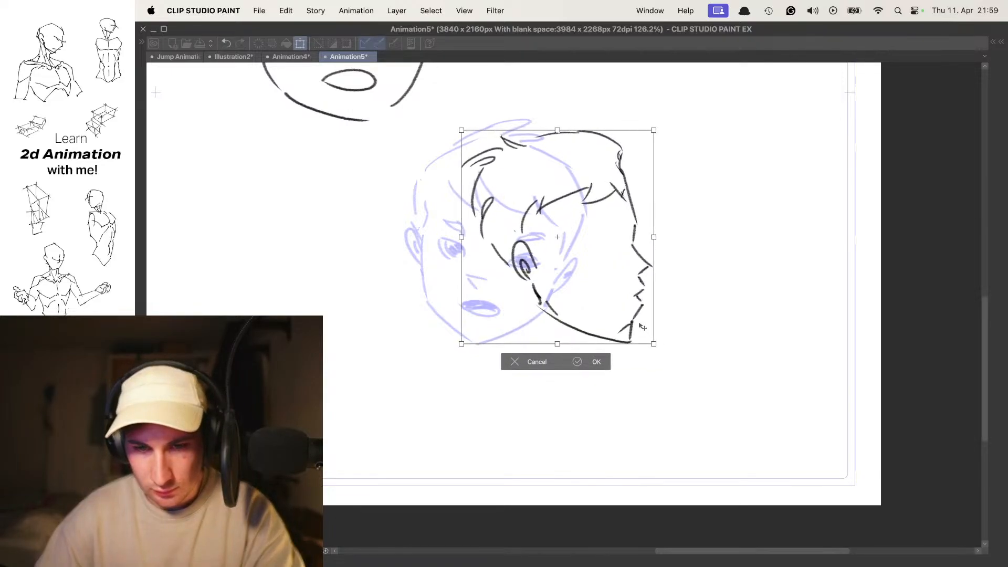
drag(598, 272, 606, 276)
key(Return)
key(Left)
key(Right)
- Draw the profile head's eye with a dark pupil, a slanted eyebrow above it and the closed mouth line
drag(646, 251, 611, 247)
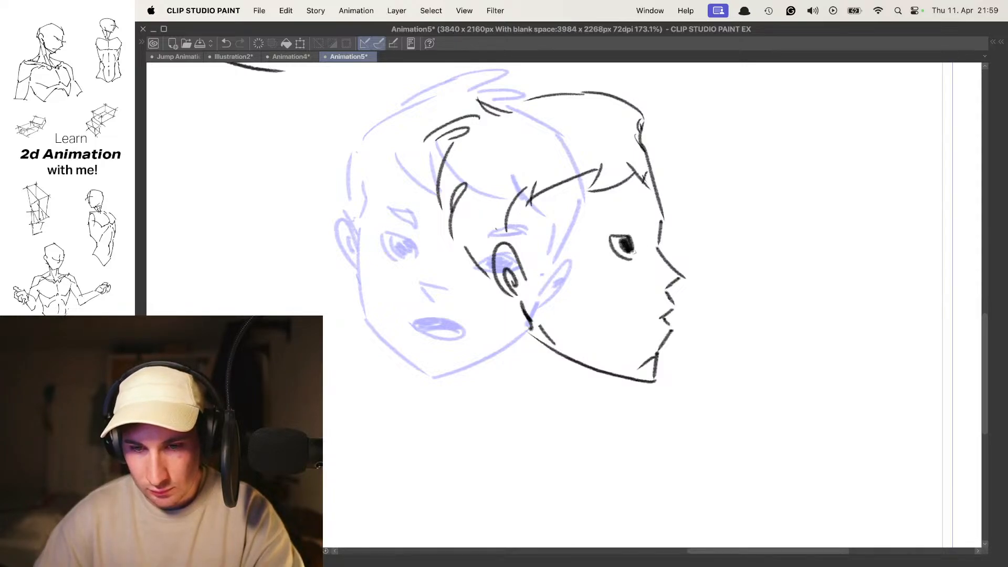
key(super+z)
key(super+z)
key(super+z)
key(super+z)
key(super+z)
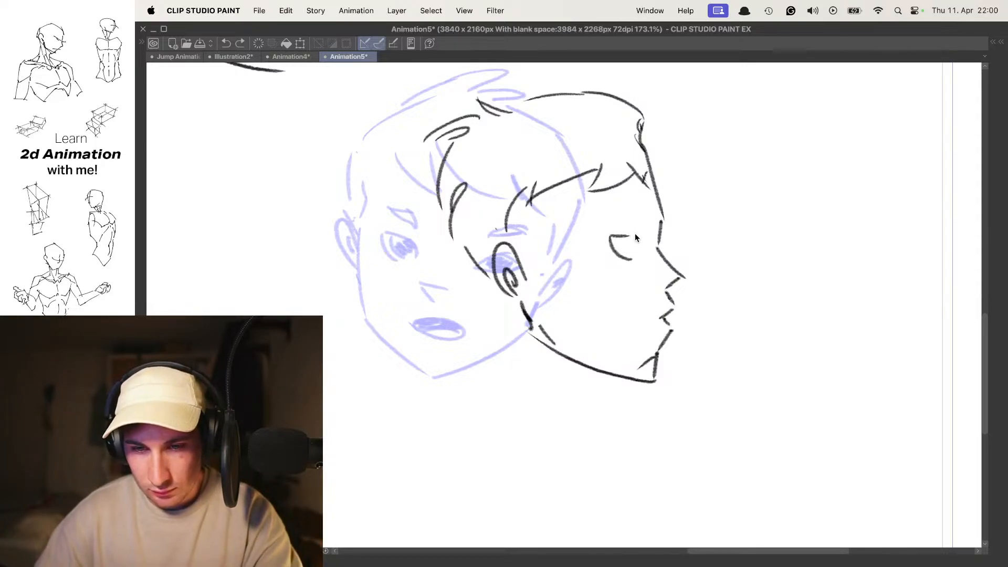
mouse_move(600, 235)
mouse_down()
mouse_move(638, 247)
mouse_move(628, 260)
mouse_move(598, 210)
mouse_move(604, 226)
mouse_up()
key(super+z)
key(o)
mouse_move(651, 282)
mouse_down()
mouse_move(662, 289)
mouse_move(593, 264)
mouse_move(556, 264)
mouse_up()
key(o)
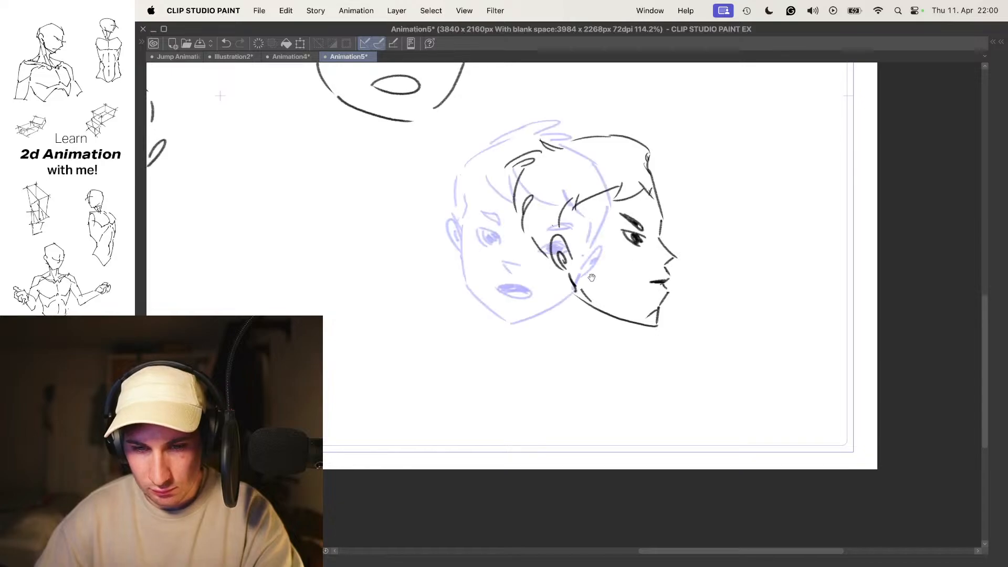
- Flip between the boy's front-facing and profile poses, with and without onion skin, to examine the head turn
key(Left)
key(Right)
key(Left)
key(Right)
key(Left)
key(Right)
key(Left)
key(Right)
key(Left)
key(o)
key(Right)
key(Left)
key(Right)
key(Left)
- Insert a blank in-between cel between the boy's two poses and turn onion skin on
key(Tab)
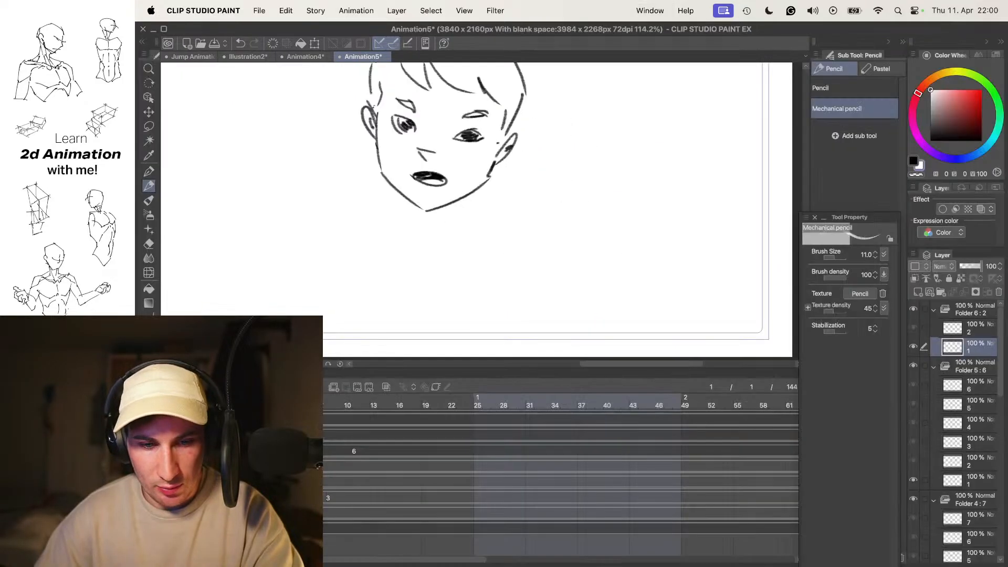
key(Right)
key(Left)
key(Right)
key(Left)
key(Right)
key(n)
key(o)
drag(599, 175, 602, 222)
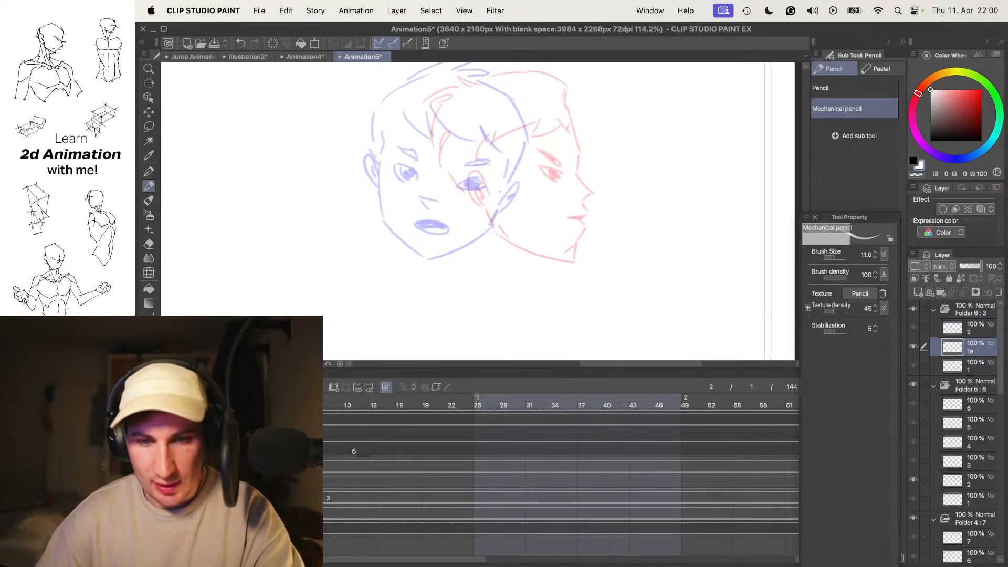
key(p)
drag(552, 171, 609, 212)
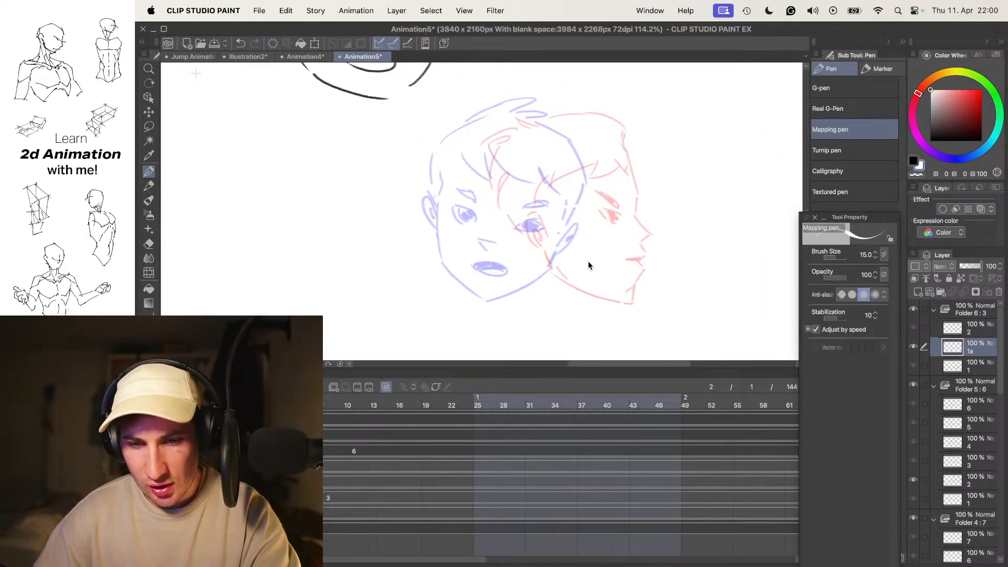
key(p)
key(p)
key(p)
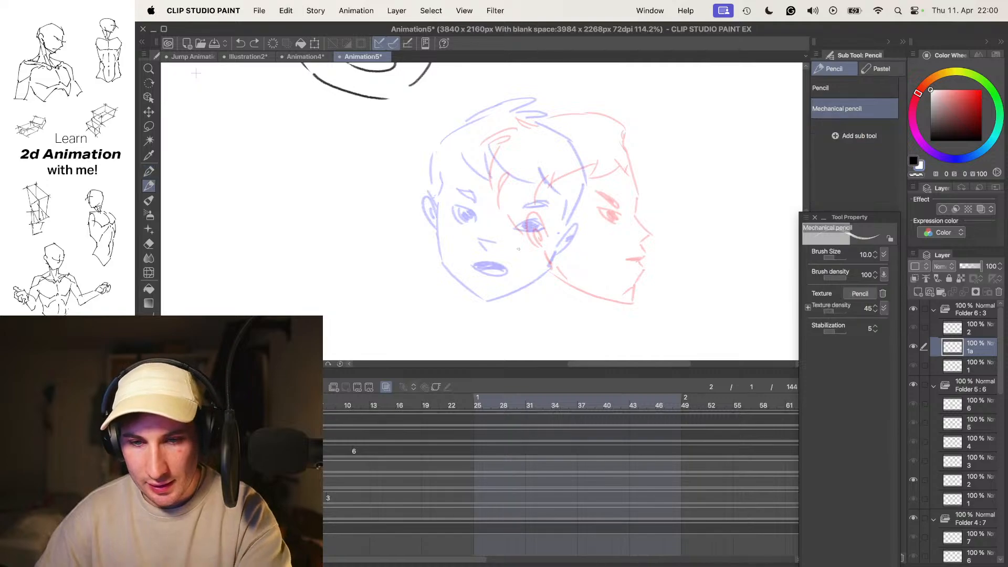
drag(483, 174, 635, 288)
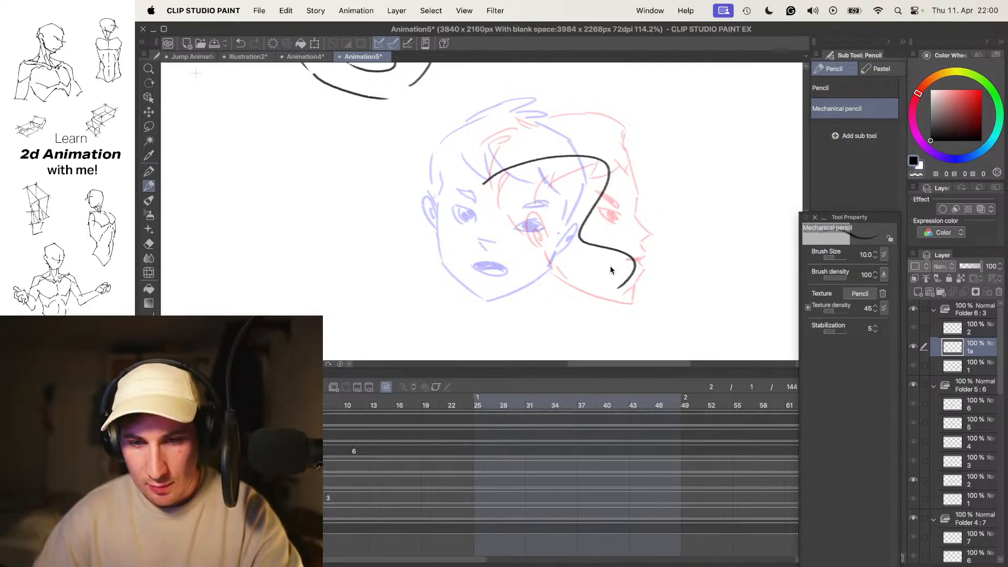
key(ctrl+z)
key(Tab)
mouse_move(605, 215)
mouse_down()
mouse_move(578, 204)
mouse_move(626, 189)
mouse_up()
key(ctrl+z)
drag(631, 150, 634, 214)
key(ctrl+z)
key(ctrl+z)
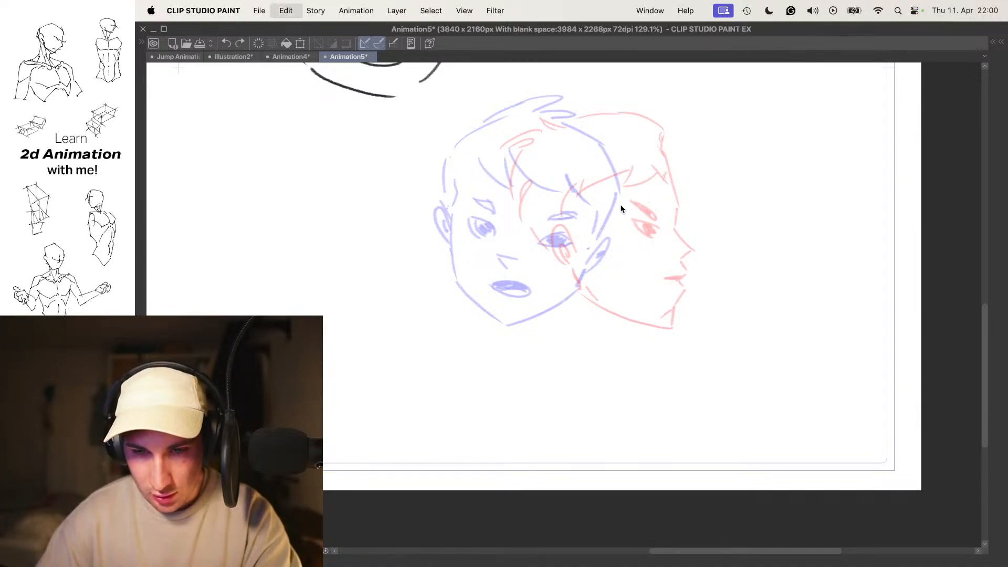
- Rough in the in-between head with a circular cranium, curved centre line, pointed jaw and near ear
mouse_move(509, 184)
mouse_down()
mouse_move(619, 127)
mouse_move(661, 236)
mouse_move(614, 324)
mouse_up()
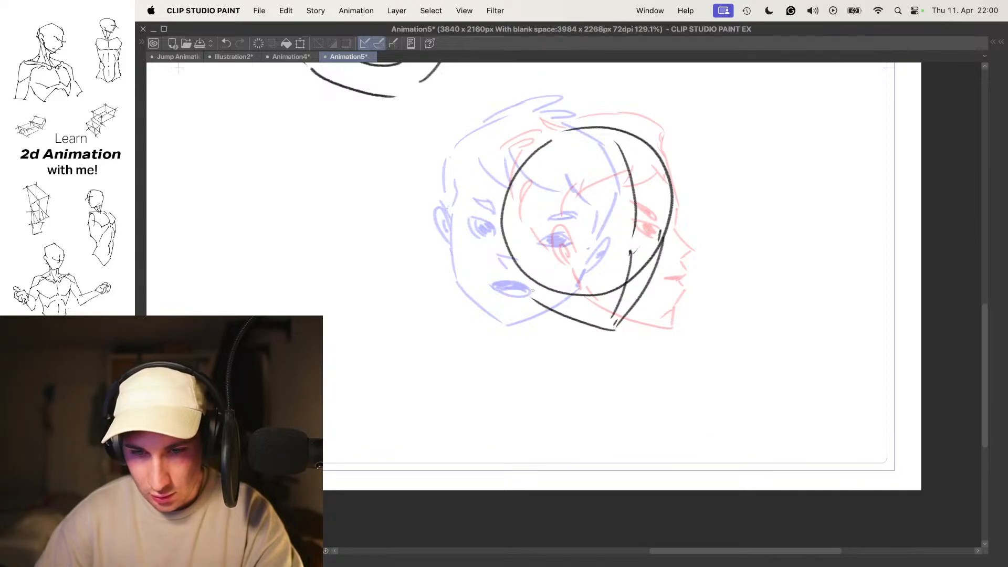
key(super+z)
drag(515, 263, 537, 294)
key(super+z)
key(super+z)
drag(516, 256, 514, 262)
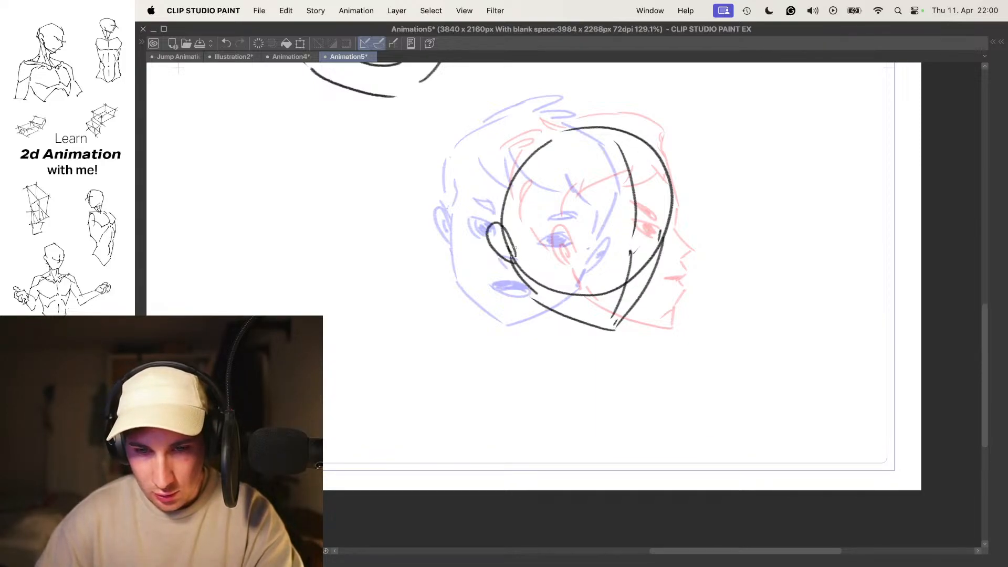
- Add inner detail to the in-between head's ear and draw both eyes with dark pupils
key(Left)
key(Right)
key(Right)
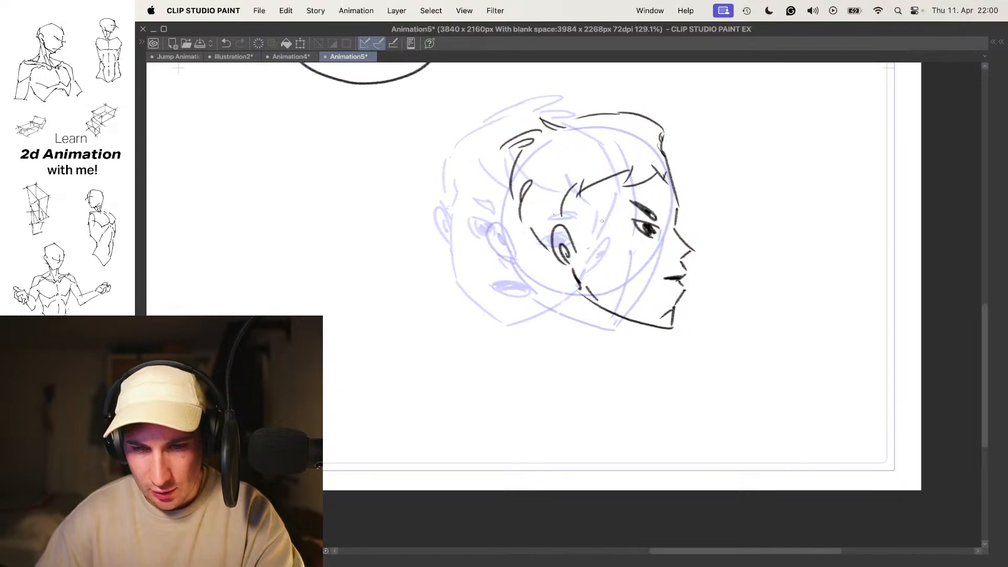
key(Left)
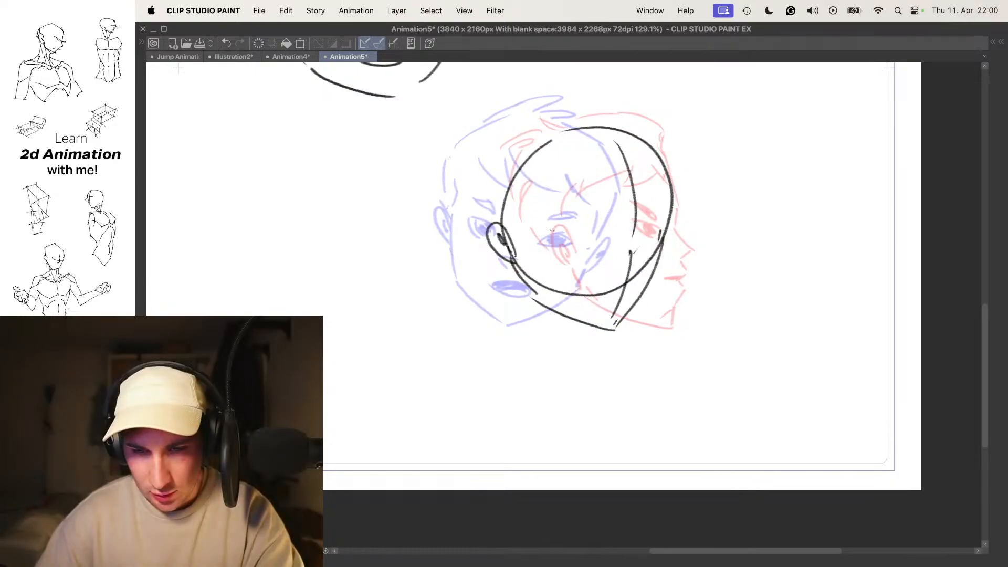
key(super+z)
key(super+z)
drag(568, 230, 581, 243)
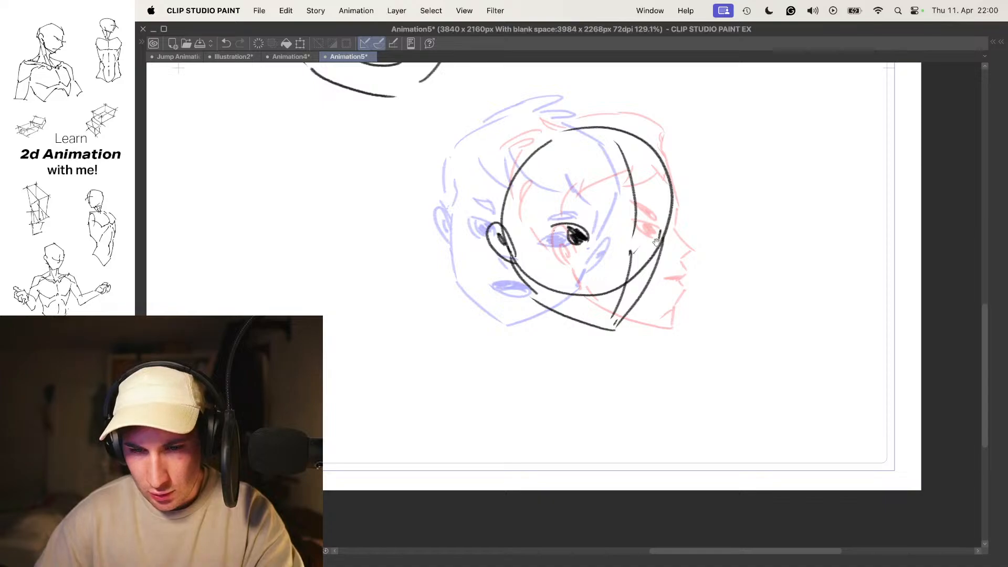
scroll(657, 229, down, 3)
scroll(657, 228, up, 1)
- Turn onion skin off and flip through the three poses to check the rough in-between's eye placement
key(o)
key(comma)
key(period)
key(period)
key(comma)
key(comma)
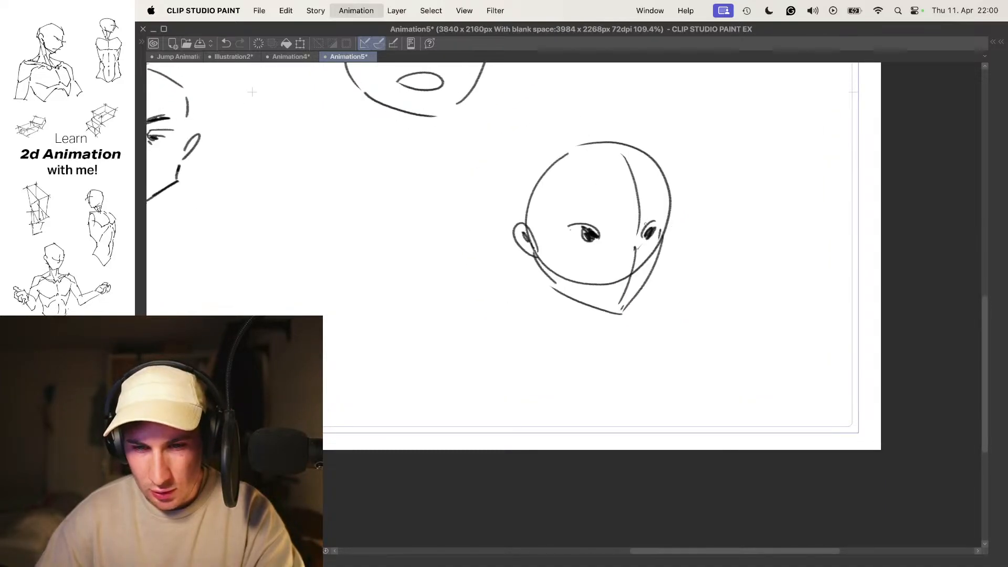
- Step back and forth through the boy's head turn to examine how the in-between connects both poses
key(period)
key(period)
drag(662, 228, 657, 221)
mouse_move(565, 257)
mouse_down()
mouse_move(600, 277)
mouse_move(587, 272)
mouse_up()
key(super+z)
key(super+z)
key(super+z)
key(comma)
key(period)
key(comma)
key(comma)
key(period)
key(period)
key(comma)
key(period)
key(comma)
key(period)
key(comma)
key(comma)
key(period)
key(comma)
- Turn onion skin on and draw the profile head's neck with its back line and the line under the jaw
key(o)
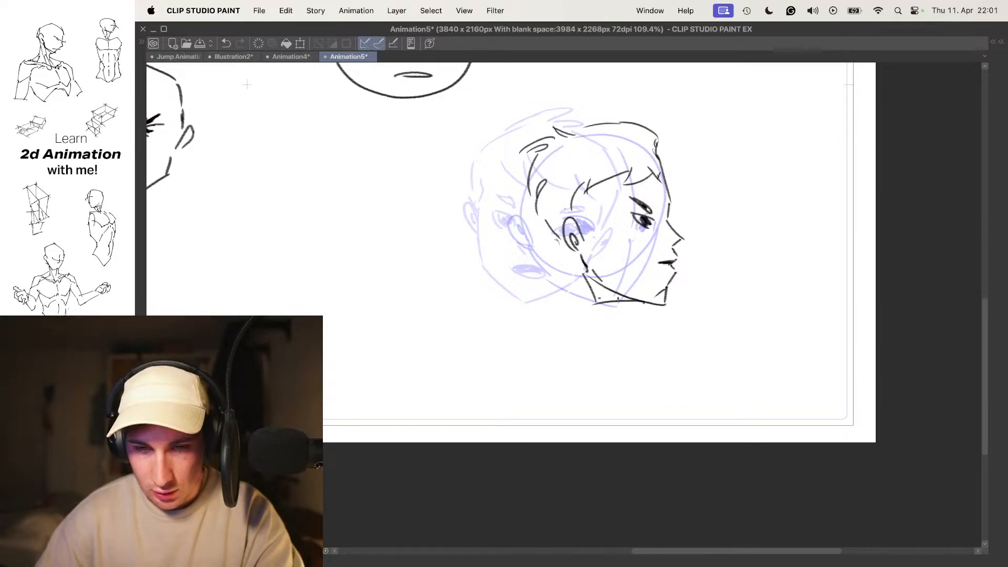
key(super+z)
key(super+z)
key(super+z)
key(super+z)
drag(555, 267, 543, 311)
drag(552, 318, 592, 306)
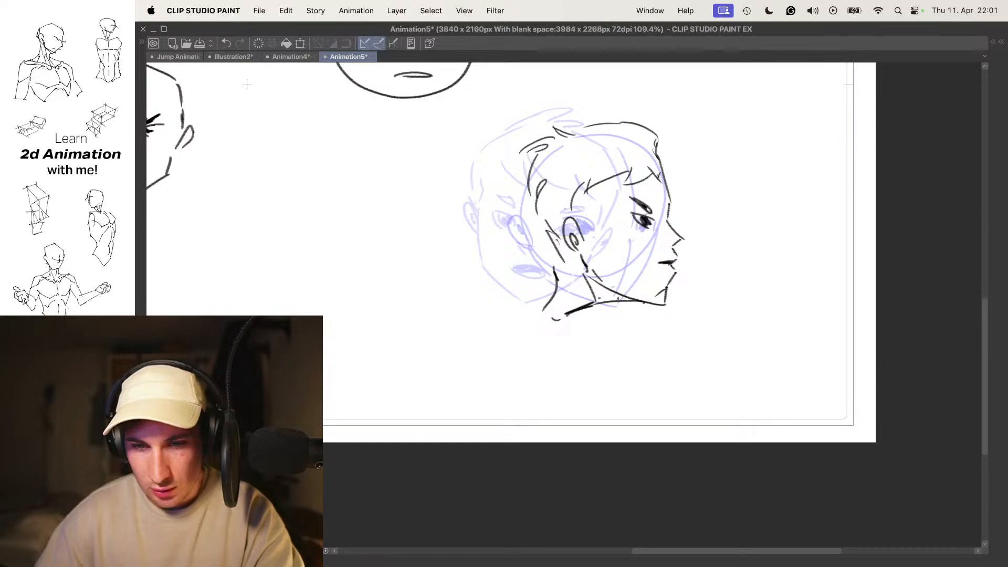
- Flip through the boy's poses without onion skin to examine the turn with the profile's neck in place
key(o)
key(comma)
key(comma)
key(period)
key(period)
key(comma)
key(comma)
key(period)
key(period)
key(comma)
key(comma)
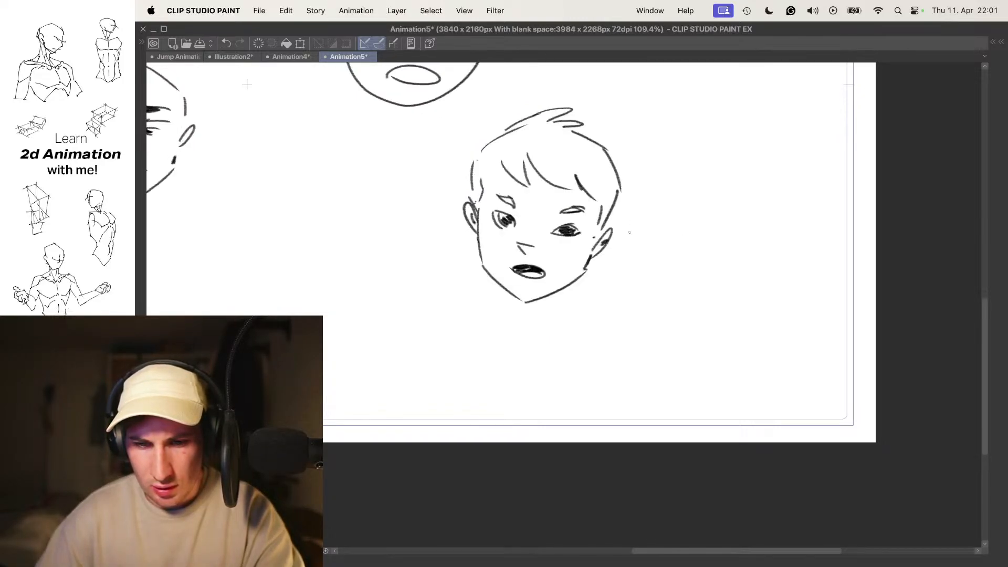
key(period)
key(period)
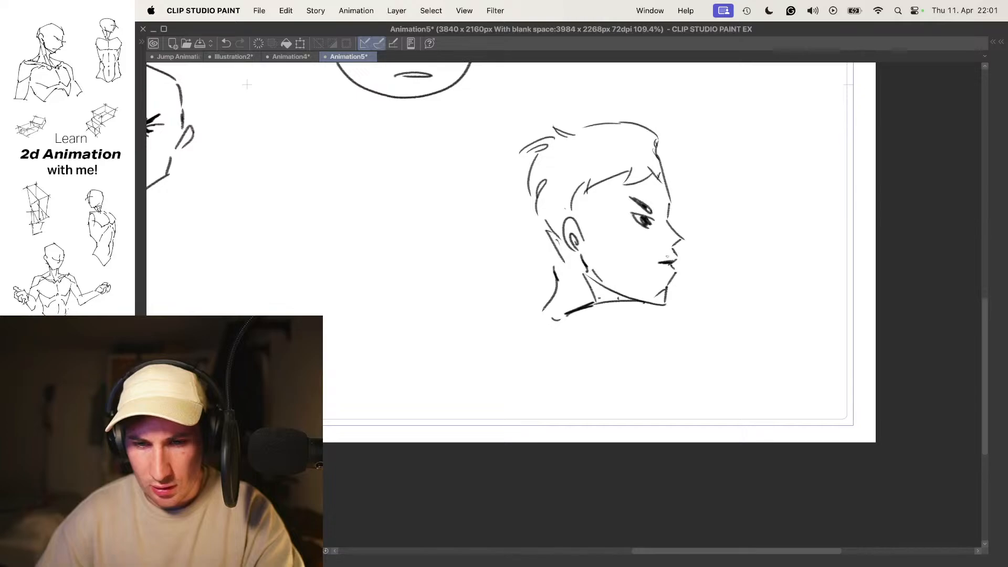
key(comma)
key(comma)
key(period)
- With onion skin on, draw a dark-filled open mouth on the in-between head and play back the turn
drag(594, 221, 605, 246)
key(o)
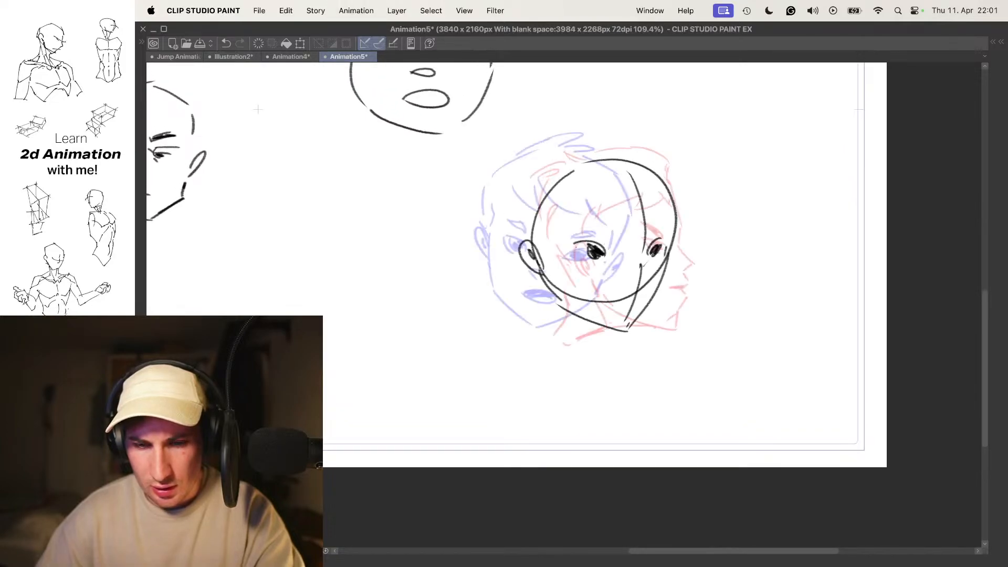
scroll(628, 294, up, 5)
mouse_move(611, 298)
mouse_down()
mouse_move(626, 306)
mouse_move(651, 270)
mouse_up()
key(super+z)
key(super+z)
drag(619, 304, 637, 286)
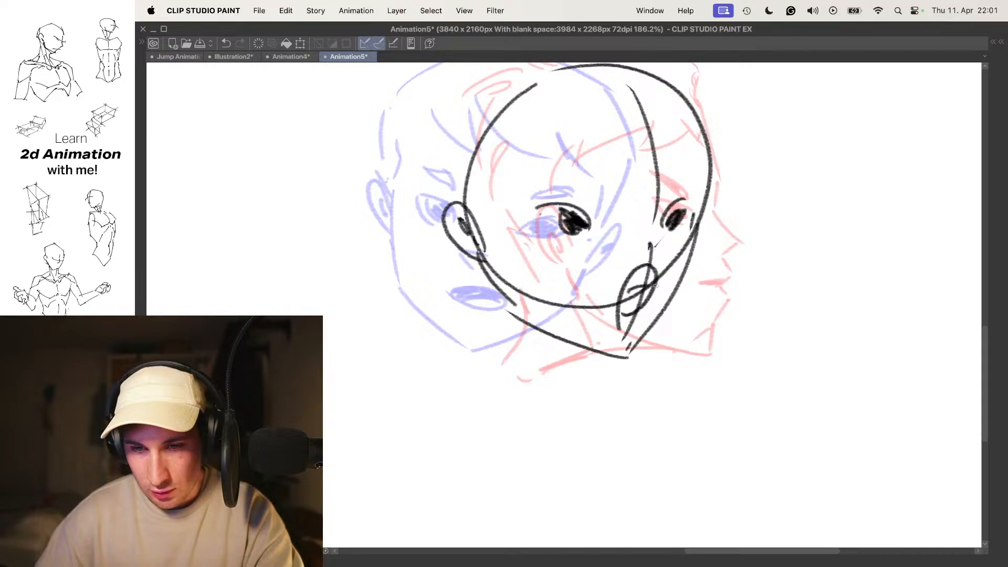
scroll(653, 270, down, 7)
key(space)
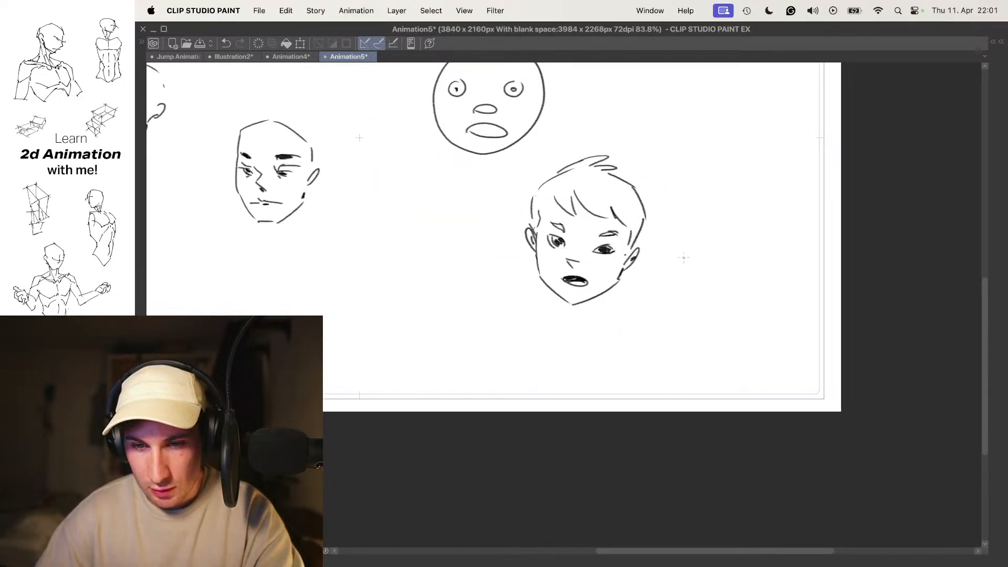
key(space)
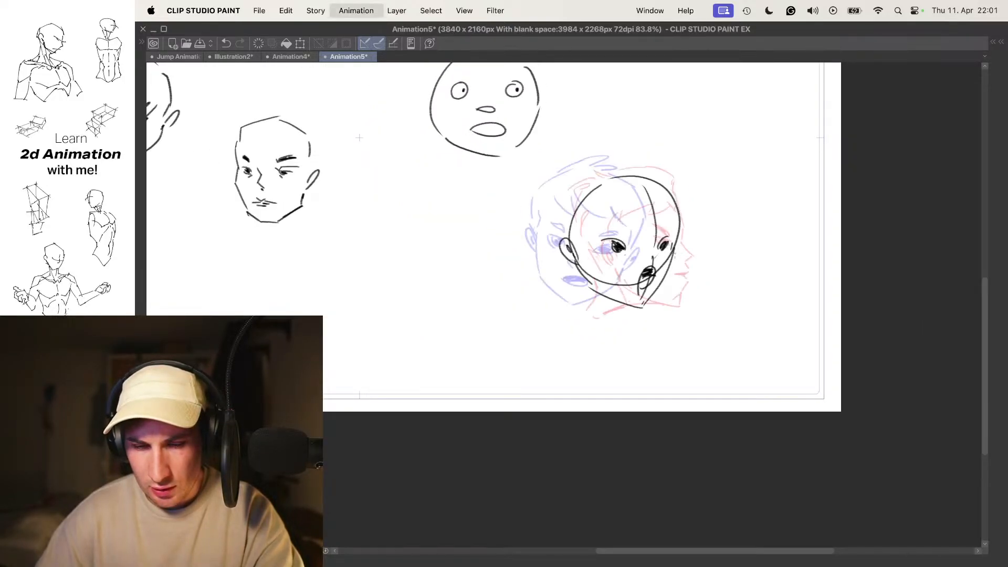
- Draw arched eyebrows above both eyes of the in-between head
scroll(657, 210, up, 6)
mouse_move(532, 252)
mouse_down()
mouse_move(566, 222)
mouse_move(576, 257)
mouse_up()
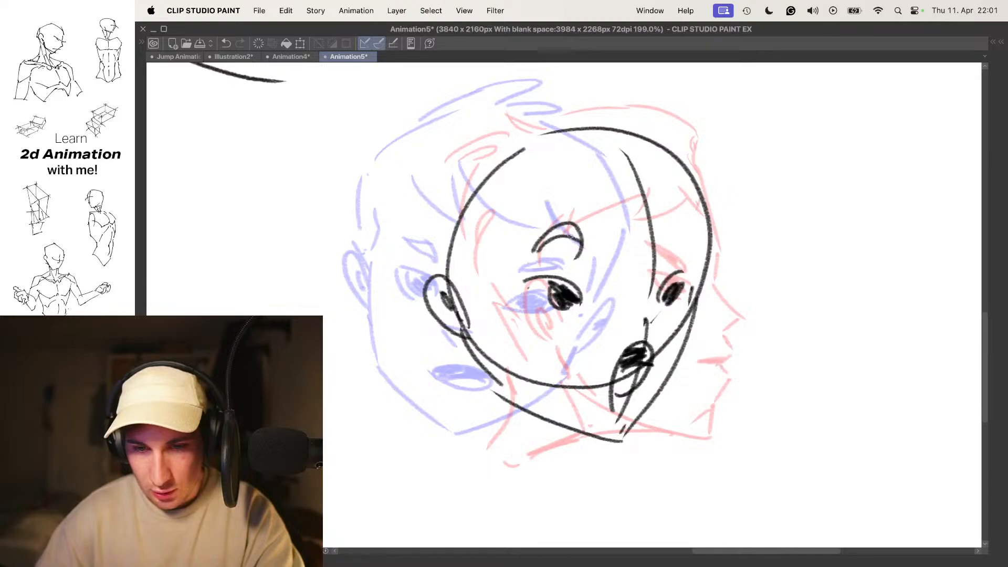
drag(650, 252, 681, 248)
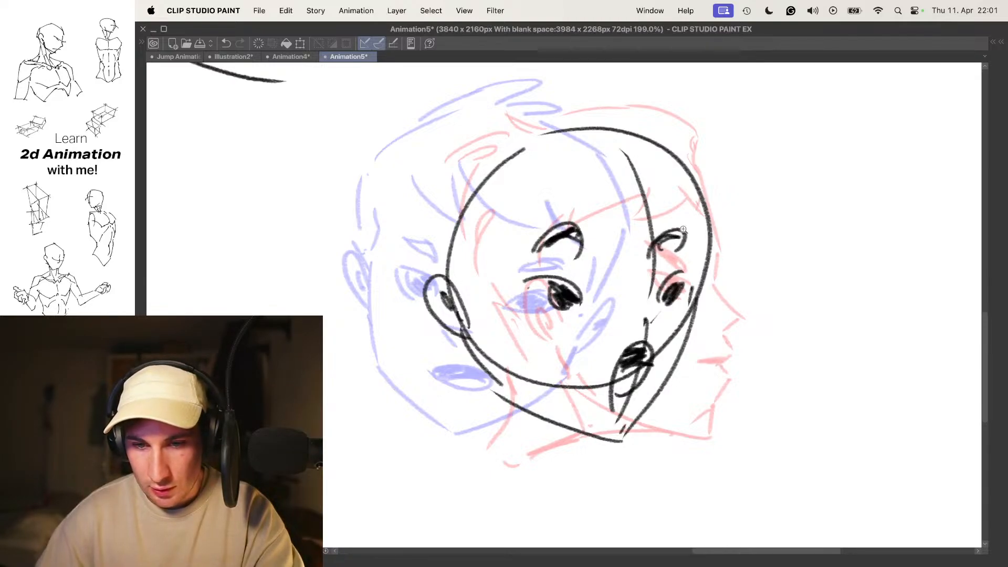
- Draw the in-between head's fringe in curved, pointed locks across the forehead, redoing the first strands
scroll(672, 234, down, 5)
scroll(667, 215, up, 4)
mouse_move(705, 158)
mouse_down()
mouse_move(660, 189)
mouse_move(669, 224)
mouse_up()
drag(657, 184, 660, 222)
mouse_move(662, 183)
mouse_down()
mouse_move(688, 214)
mouse_move(697, 245)
mouse_up()
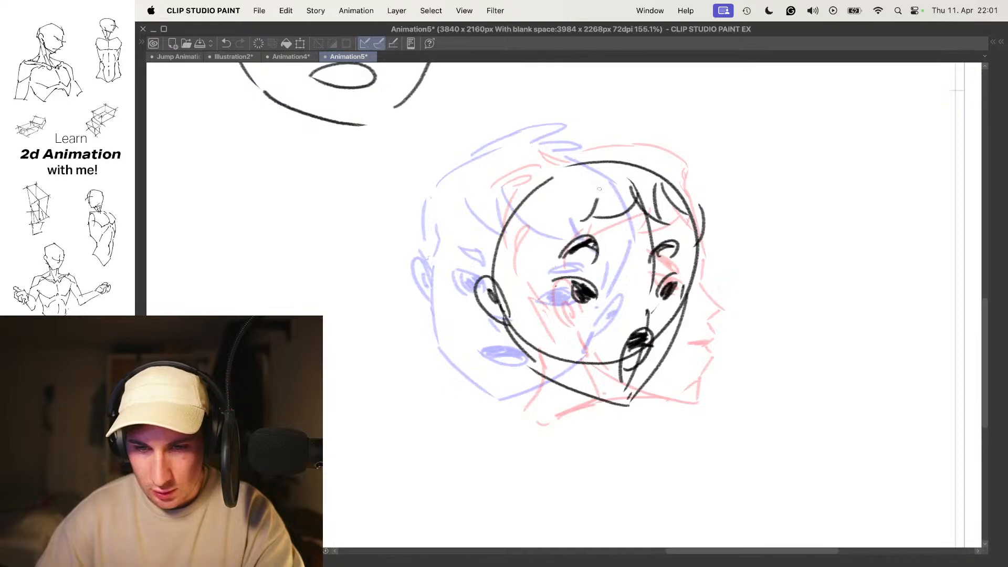
key(super+z)
key(super+z)
key(super+z)
drag(590, 195, 663, 223)
- Draw the in-between head's hairline from the fringe past the temple towards the ear, checking it against the front pose
key(o)
key(comma)
key(period)
drag(578, 197, 516, 247)
drag(533, 245, 539, 223)
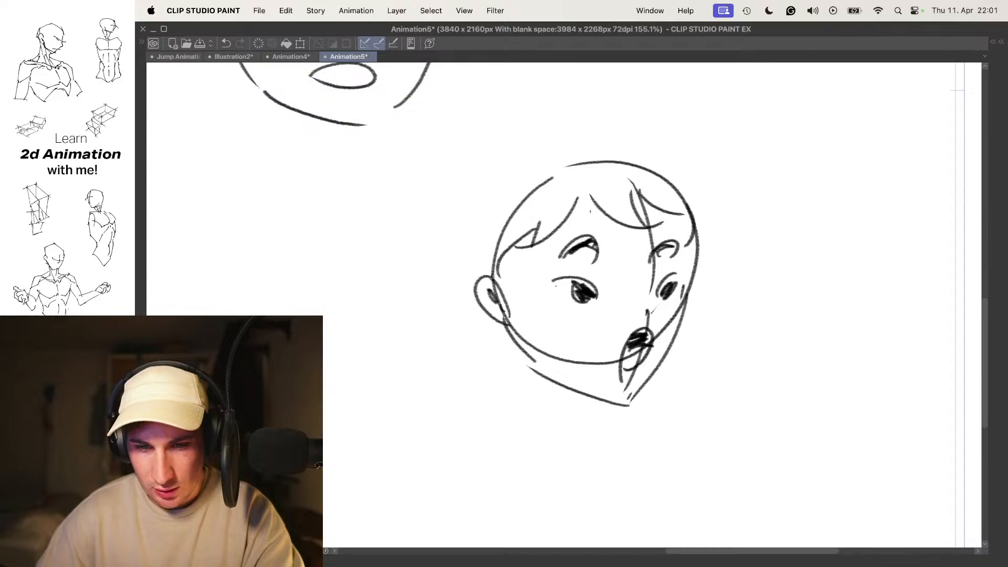
key(period)
key(o)
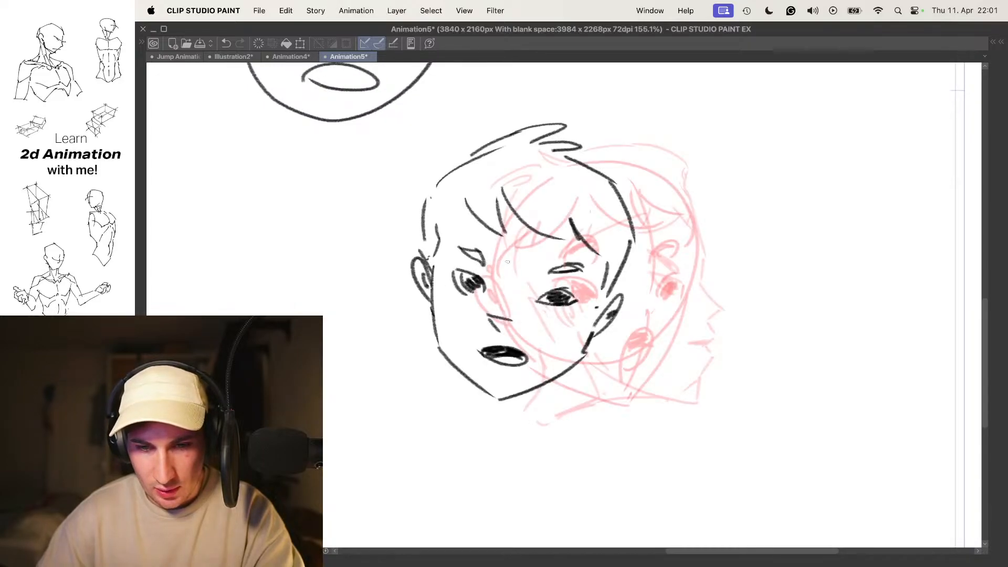
- With onion skin on, draw the back of the in-between head's hair outline from the ear up to the crown, redoing the first strokes
key(period)
key(o)
key(o)
drag(499, 272, 482, 219)
drag(483, 226, 492, 179)
drag(482, 190, 534, 131)
key(super+z)
- Draw the pointed hair tuft at the top rear of the in-between head, redoing strokes that miss the shape
key(super+z)
mouse_move(485, 272)
mouse_down()
mouse_move(491, 154)
mouse_move(580, 112)
mouse_up()
mouse_move(513, 155)
mouse_down()
mouse_move(566, 126)
mouse_move(533, 130)
mouse_move(489, 105)
mouse_move(523, 122)
mouse_up()
key(super+z)
key(super+z)
key(super+z)
drag(615, 126, 693, 178)
key(super+z)
key(super+z)
key(super+z)
key(super+z)
mouse_move(568, 120)
mouse_down()
mouse_move(505, 117)
mouse_move(487, 139)
mouse_up()
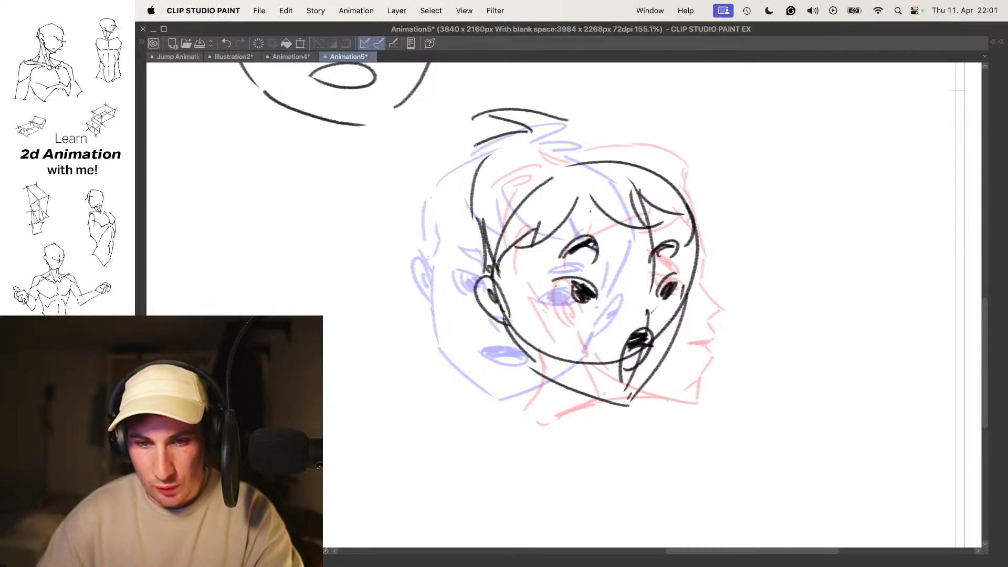
- Draw the in-between head's outer hair contour from the tuft over the crown and down the far side of the forehead
mouse_move(574, 113)
mouse_down()
mouse_move(625, 123)
mouse_move(678, 166)
mouse_up()
key(super+z)
mouse_move(623, 123)
mouse_down()
mouse_move(696, 152)
mouse_move(705, 213)
mouse_up()
scroll(703, 215, down, 5)
scroll(702, 254, up, 4)
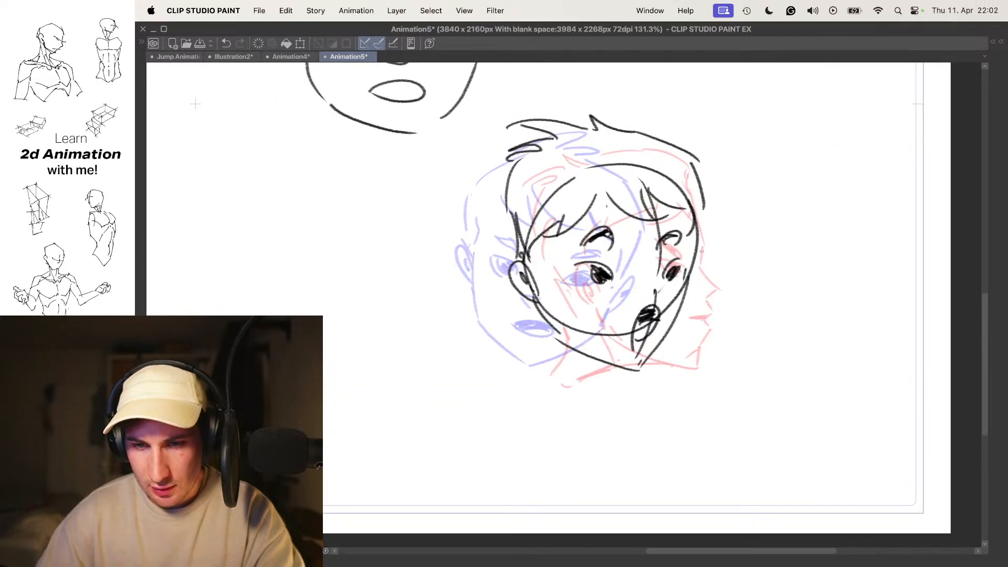
drag(635, 228, 627, 208)
- Turn off onion skin and flip between the front, in-between and profile drawings to check the head turn
key(o)
scroll(628, 208, down, 4)
key(Left)
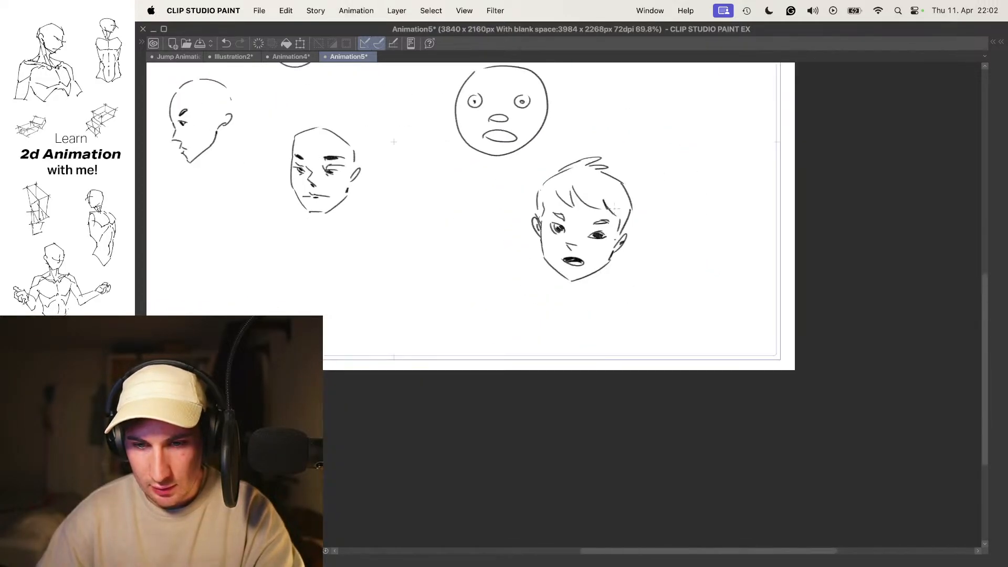
key(Right)
key(Right)
key(Left)
key(Left)
key(Right)
key(Right)
key(Left)
key(Left)
key(Right)
- Scale the in-between head down slightly with a transform and compare it with the front pose
drag(628, 224, 651, 217)
key(super+t)
drag(703, 72, 695, 80)
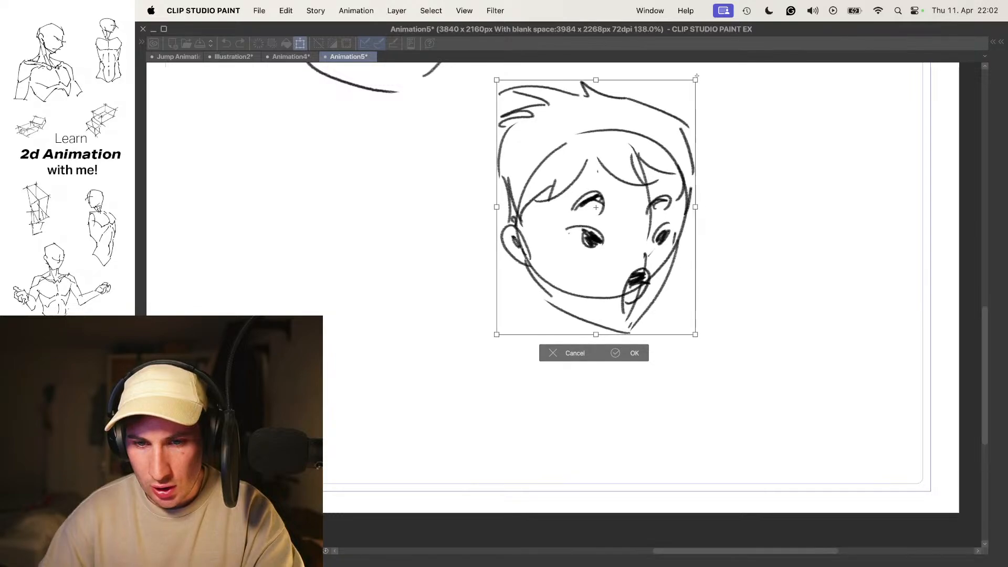
key(Return)
key(Left)
key(Right)
- Rotate the in-between head clockwise and reposition it between the front and profile poses, playing back the turn
drag(612, 193, 585, 200)
key(super+t)
drag(683, 108, 701, 149)
drag(629, 178, 631, 196)
drag(693, 156, 688, 160)
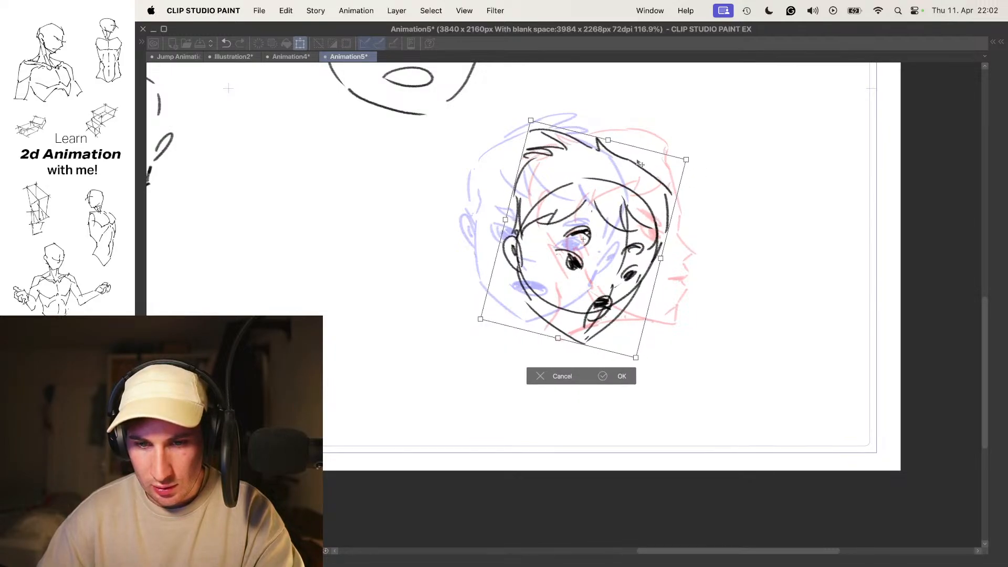
key(Return)
key(super+t)
mouse_move(573, 230)
mouse_down()
mouse_move(544, 217)
mouse_move(562, 218)
mouse_up()
key(Return)
key(space)
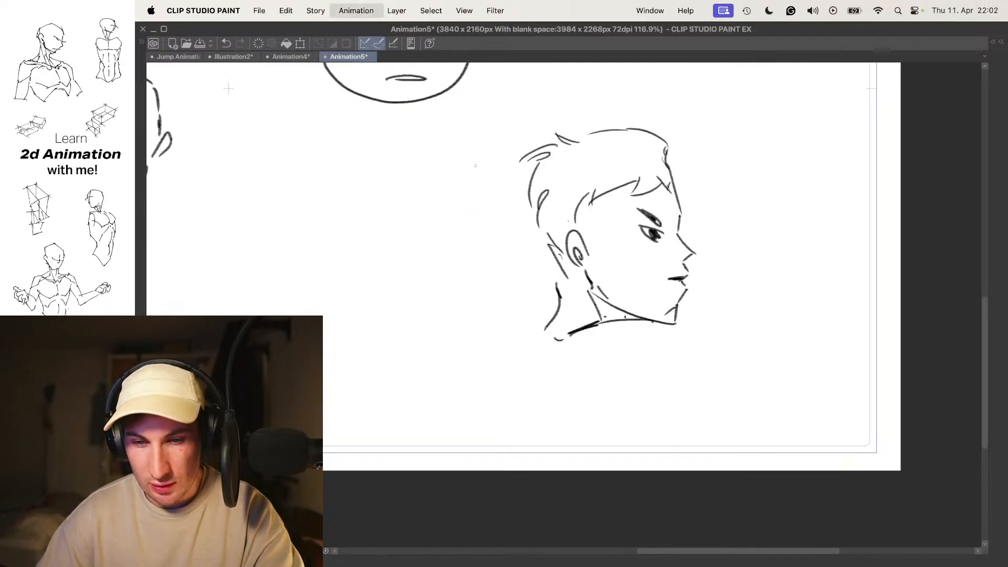
key(super+t)
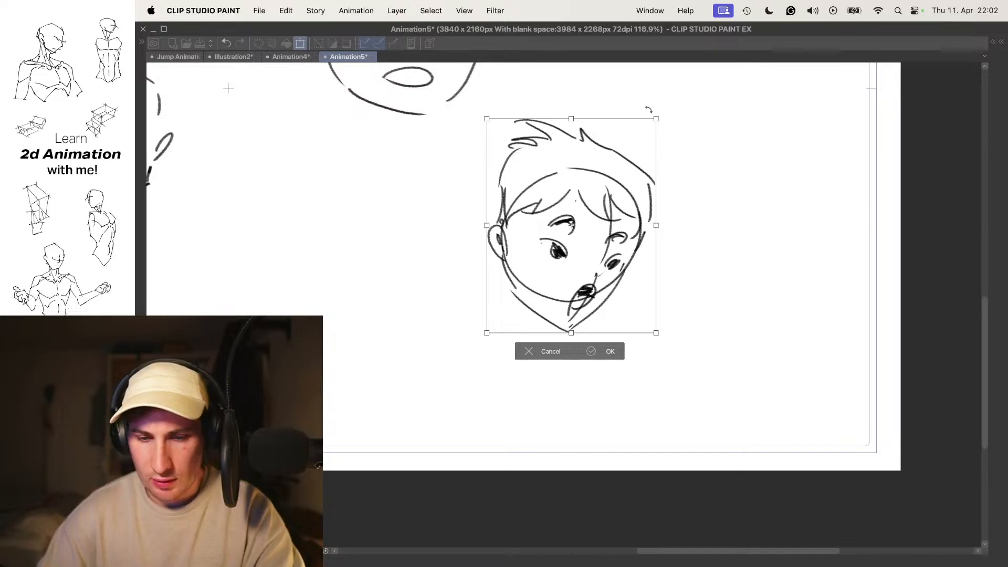
key(Return)
- Flip repeatedly through the boy's three head poses to examine the motion and spacing of the turn
key(comma)
key(period)
key(comma)
key(period)
key(comma)
key(period)
key(period)
key(comma)
key(comma)
key(period)
key(period)
key(comma)
key(comma)
key(period)
key(comma)
key(period)
key(period)
key(comma)
key(comma)
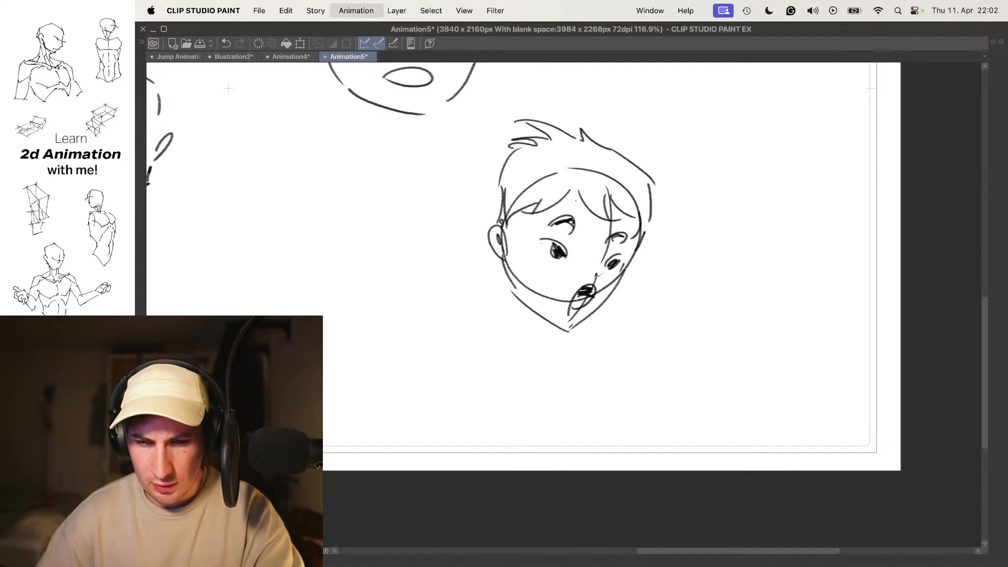
key(period)
key(period)
key(comma)
key(comma)
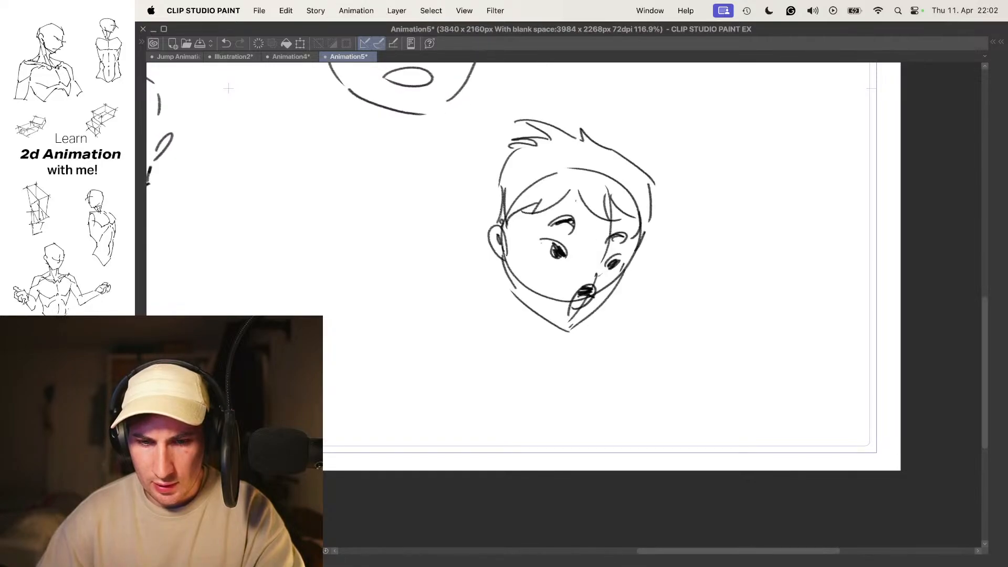
key(period)
key(comma)
drag(228, 88, 364, 143)
key(Right)
key(Left)
key(Left)
key(Right)
key(Right)
scroll(681, 241, up, 5)
key(Left)
key(Right)
key(Left)
key(Right)
key(Left)
key(Right)
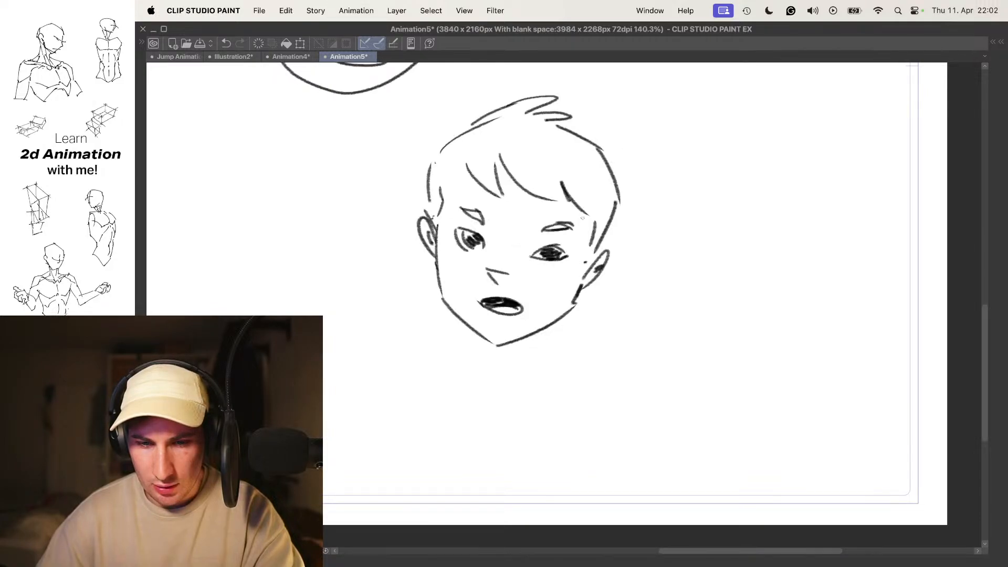
key(Right)
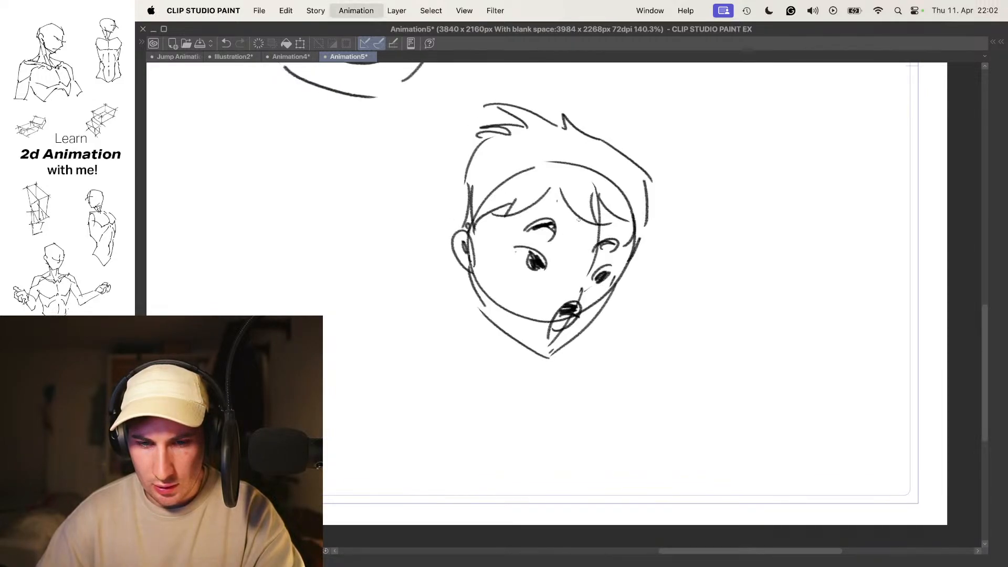
key(Left)
- Add a new drawing cel between the front pose and the existing in-between head in Folder 6
key(Tab)
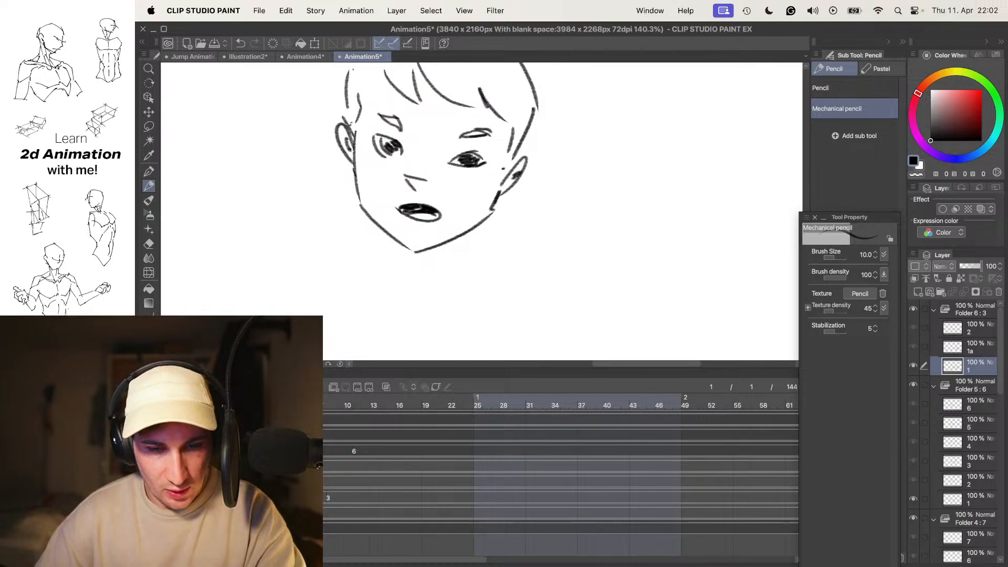
key(Right)
key(Left)
click(278, 410)
key(n)
key(Tab)
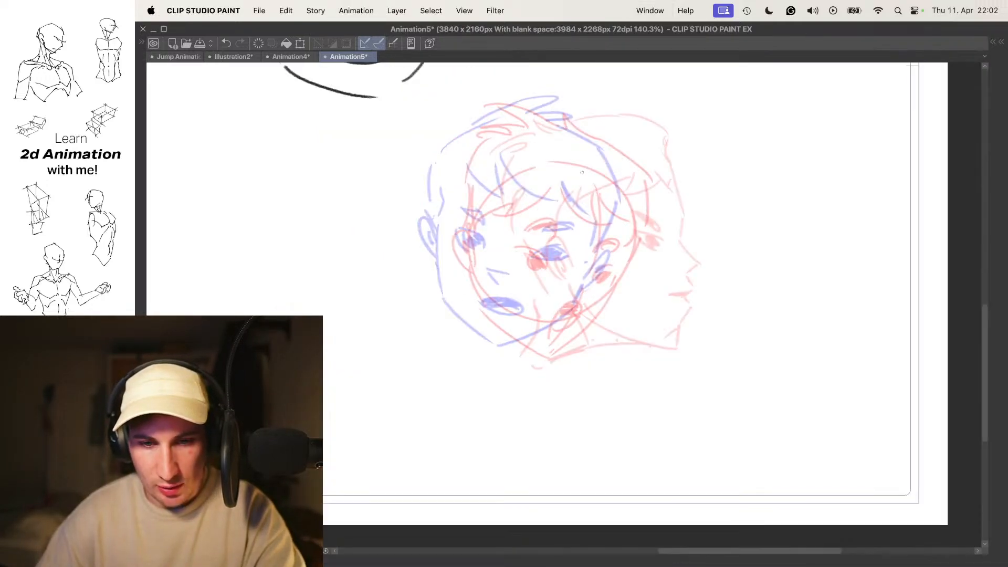
key(o)
key(o)
drag(474, 215, 590, 235)
key(super+z)
- Toggle the light table option that locks the current animation cel as the editing target
key(Tab)
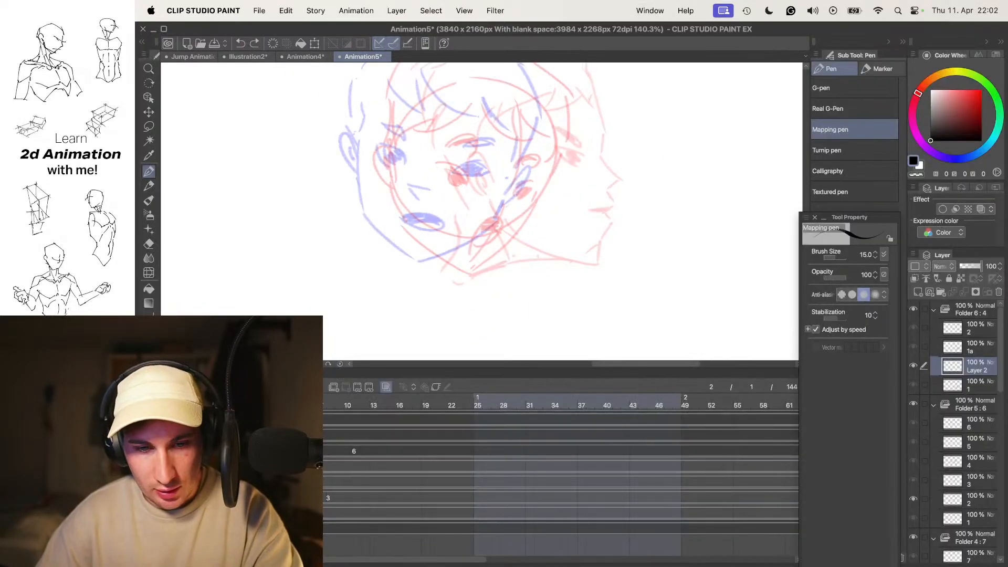
click(168, 372)
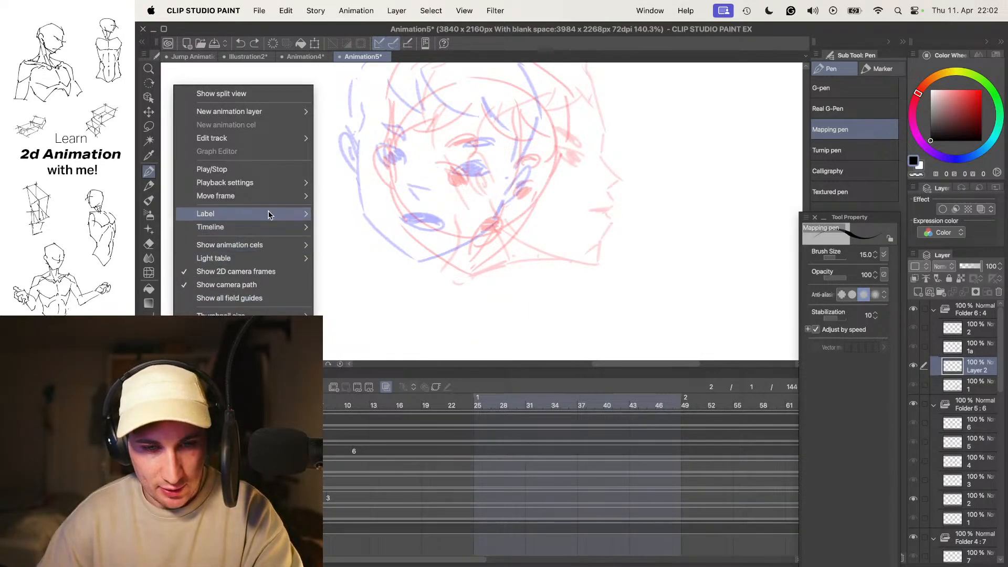
mouse_move(274, 216)
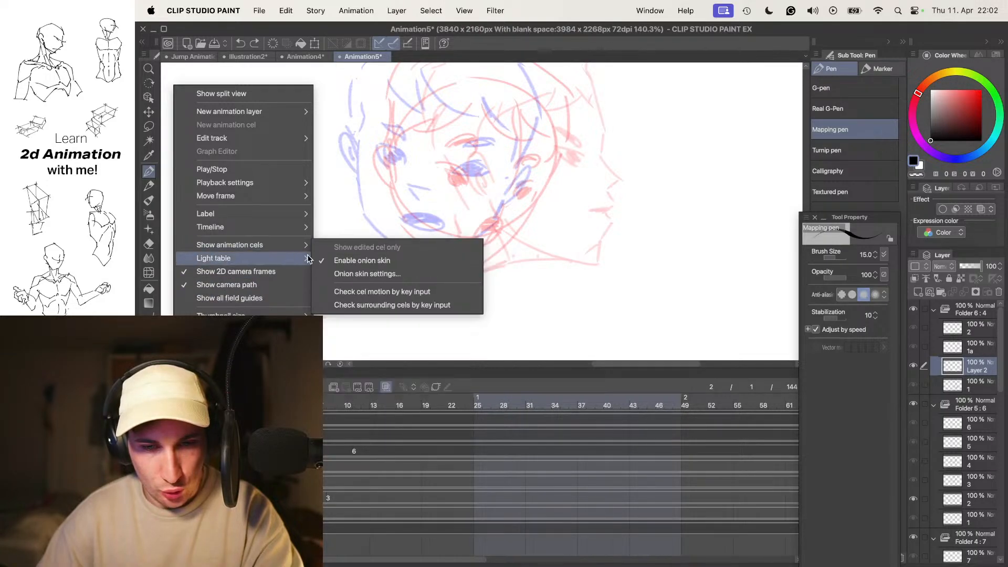
click(325, 251)
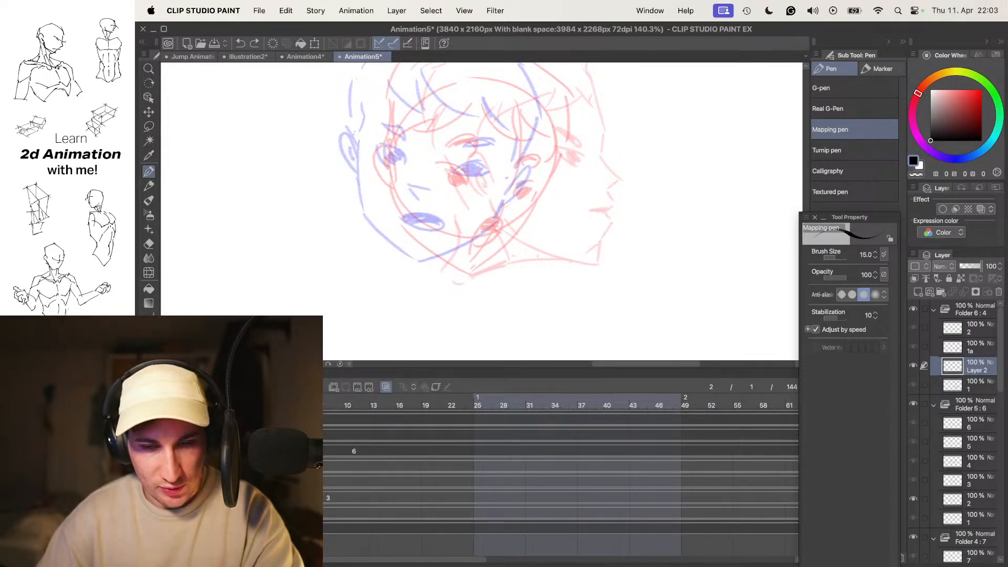
key(super+z)
key(super+shift+z)
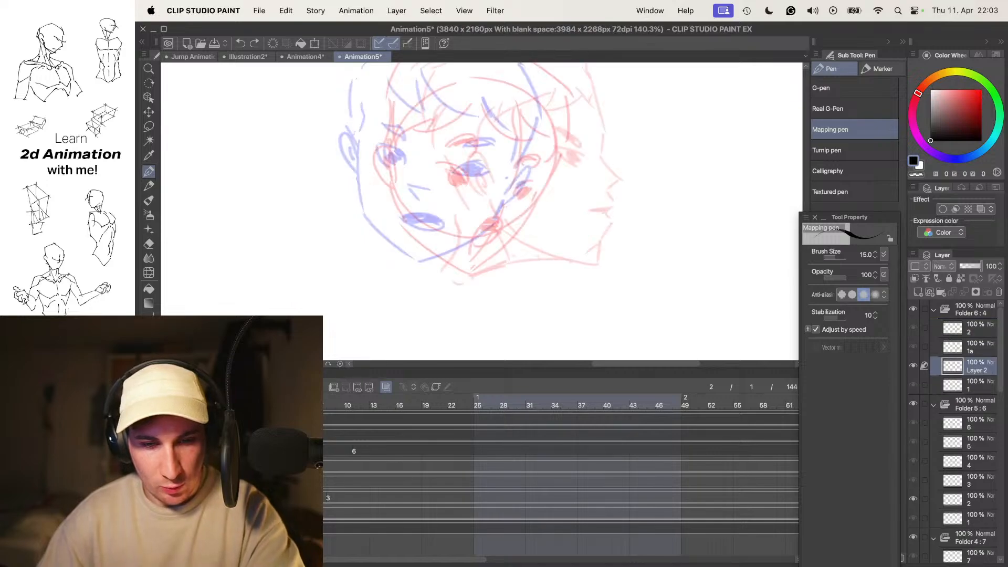
click(167, 373)
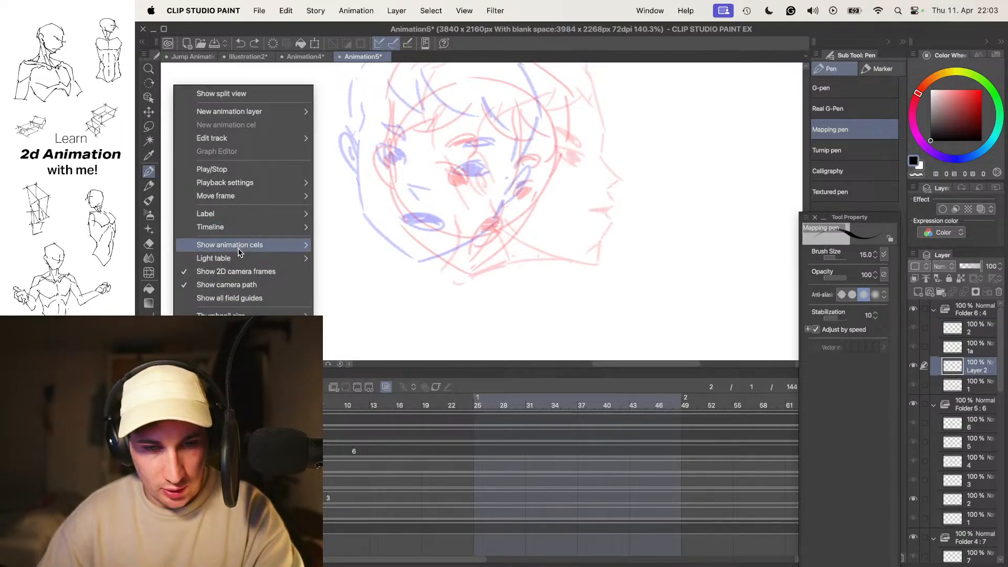
mouse_move(288, 260)
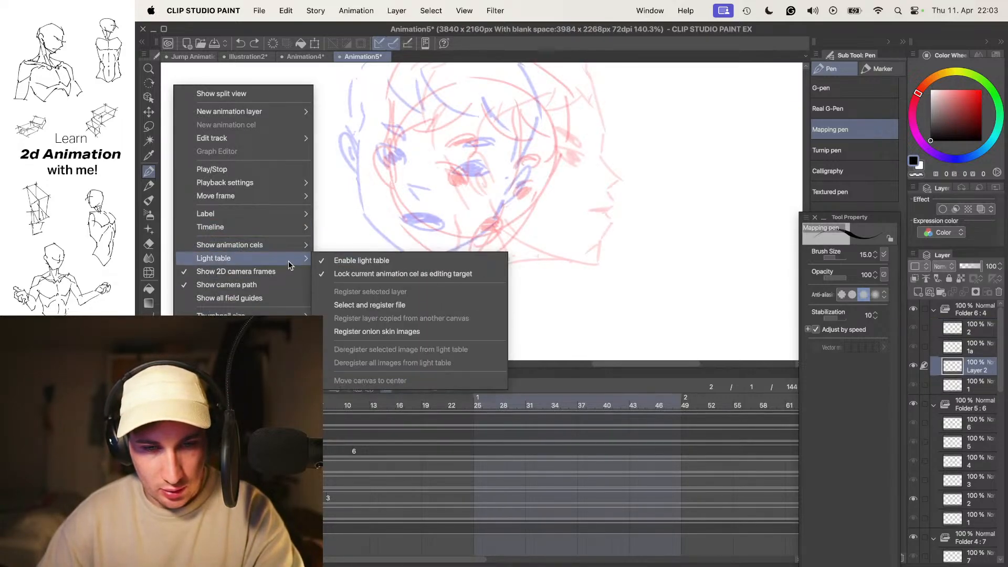
click(353, 270)
- Set the onion skin to show 1 previous cel and 0 next cels
click(167, 373)
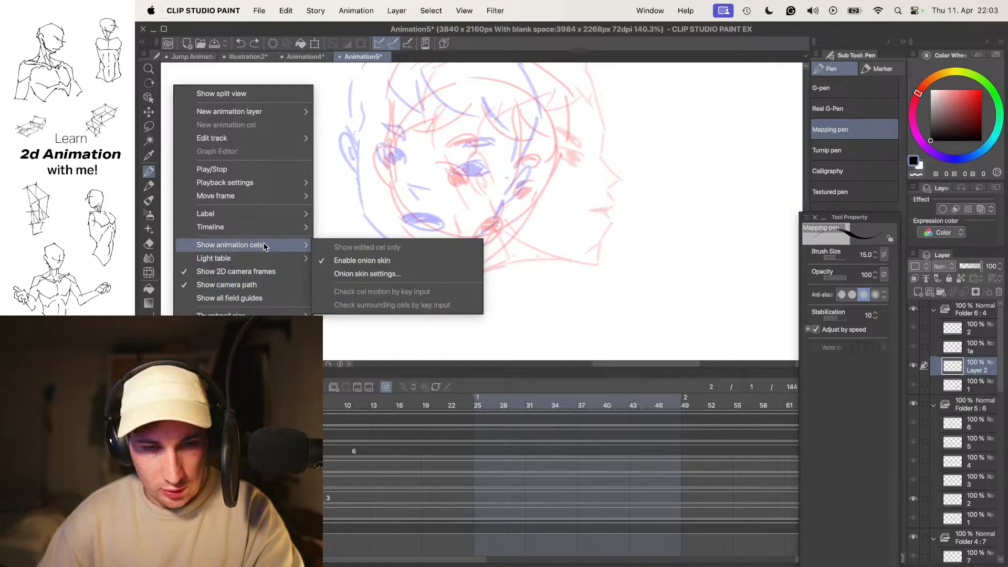
mouse_move(269, 250)
click(362, 274)
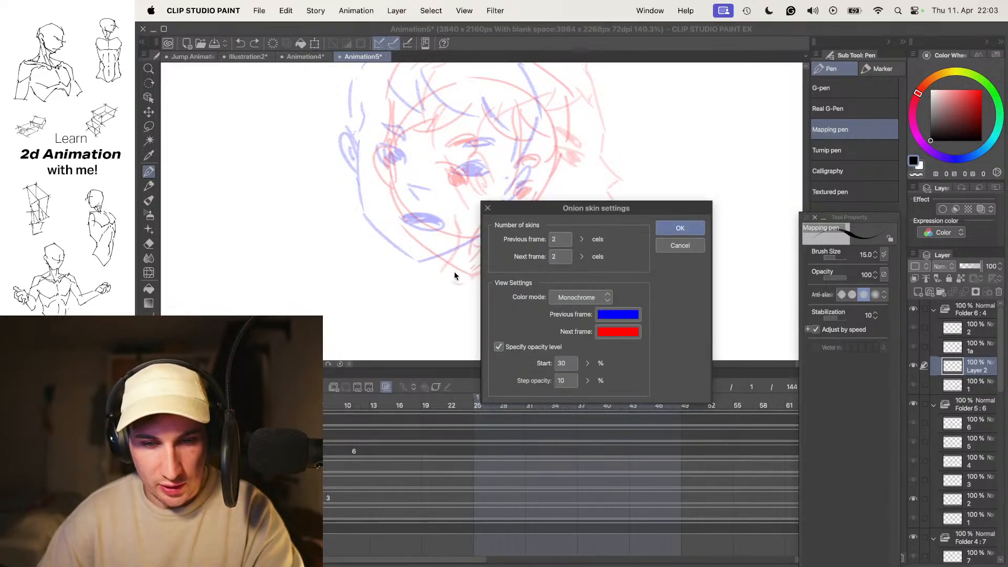
drag(559, 257, 526, 255)
text(0)
click(558, 241)
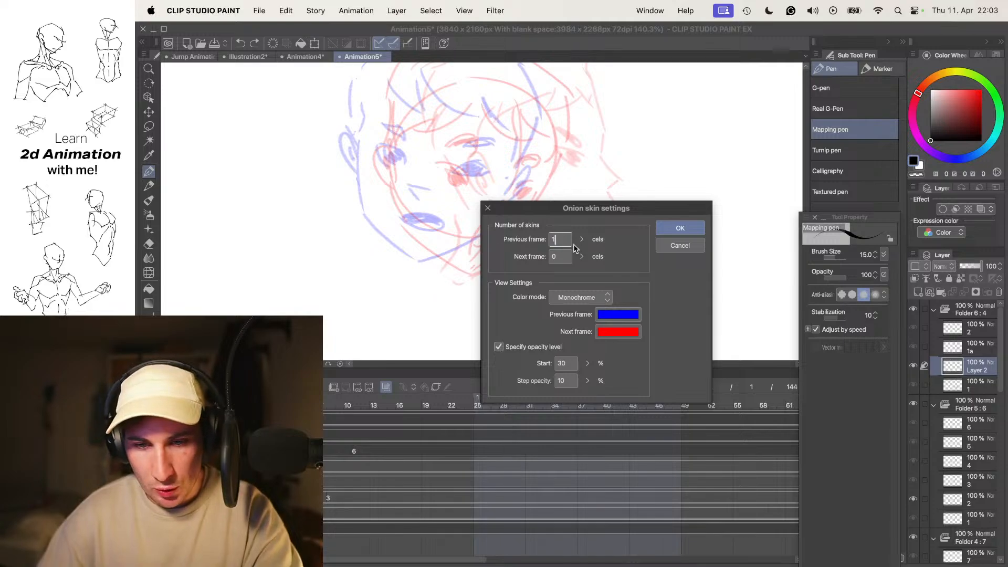
click(680, 228)
- Flip between the new cel and its neighbouring drawings to compare the front pose with the turned head
key(Tab)
key(Right)
key(Left)
mouse_move(580, 224)
mouse_down()
mouse_move(607, 250)
mouse_move(582, 227)
mouse_move(598, 215)
mouse_up()
key(super+plus)
drag(534, 198, 540, 204)
drag(531, 241, 517, 227)
key(Right)
key(Left)
key(Right)
key(Left)
scroll(492, 245, up, 2)
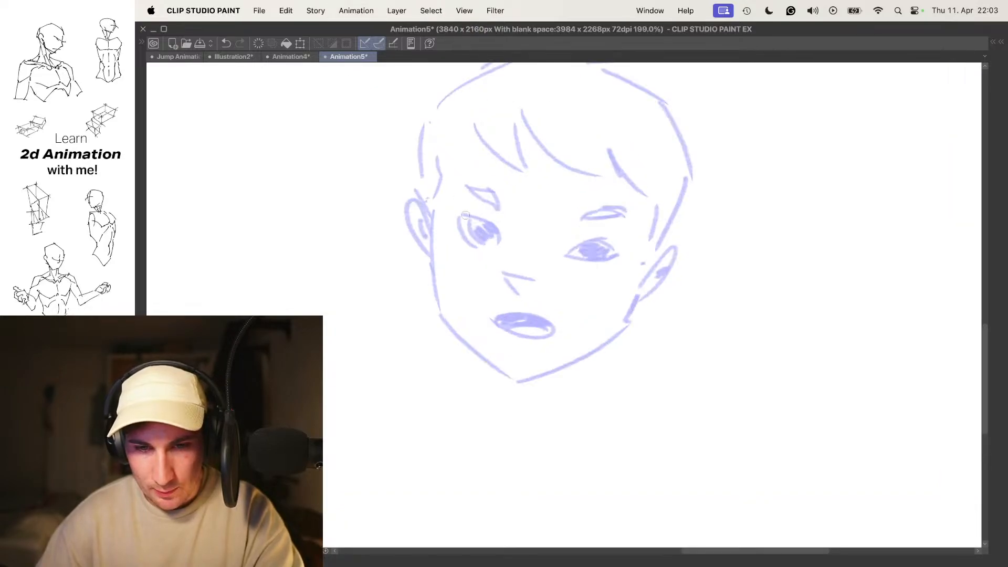
- Draw the new head's cheek, jaw and both ears over the front pose's onion skin, redoing the first cheek stroke
mouse_move(432, 212)
mouse_down()
mouse_move(463, 343)
mouse_move(514, 382)
mouse_up()
key(super+z)
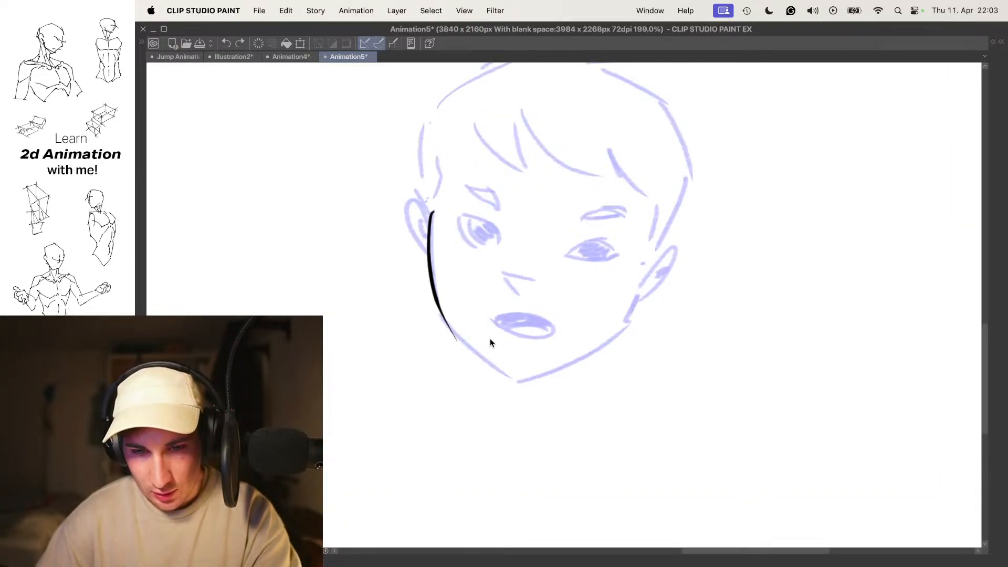
key(super+z)
mouse_move(430, 219)
mouse_down()
mouse_move(446, 323)
mouse_move(529, 385)
mouse_move(611, 342)
mouse_move(646, 285)
mouse_up()
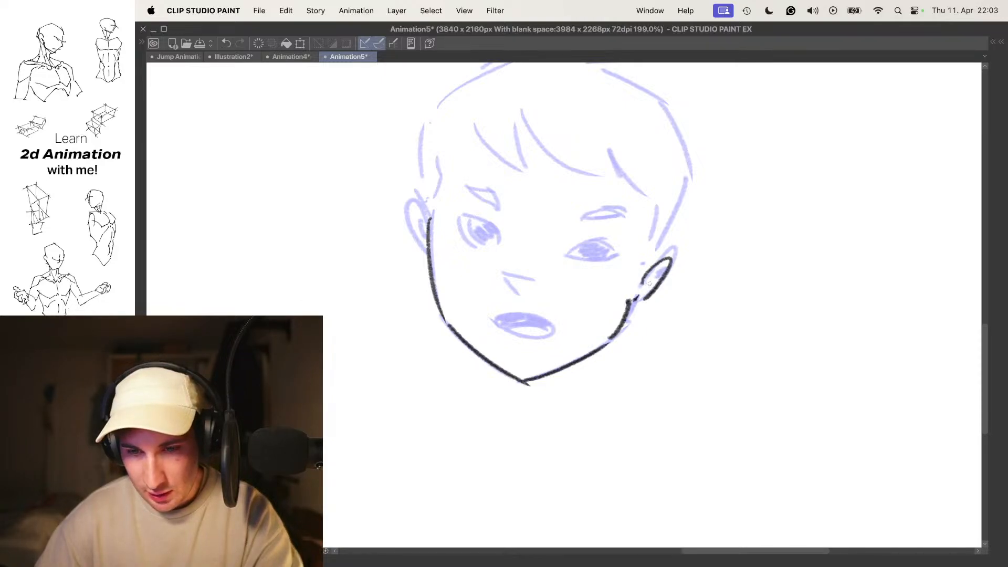
drag(429, 219, 414, 242)
drag(461, 191, 472, 237)
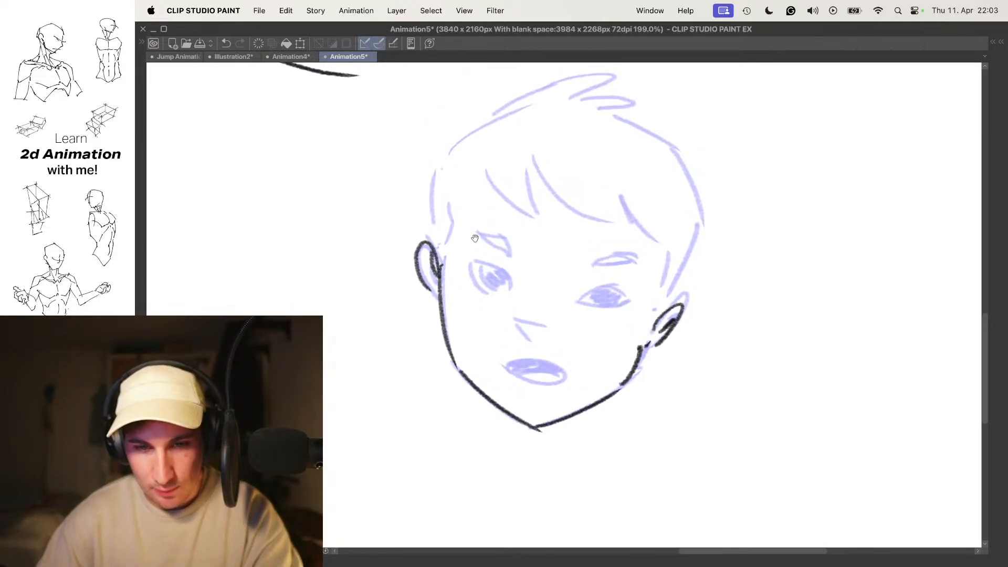
- Draw the new head's pointed fringe, sideburn and outer hair contour, following the front pose's onion skin
mouse_move(483, 156)
mouse_down()
mouse_move(529, 216)
mouse_move(535, 155)
mouse_move(606, 212)
mouse_up()
mouse_move(616, 222)
mouse_down()
mouse_move(666, 244)
mouse_move(665, 296)
mouse_up()
drag(666, 295, 682, 259)
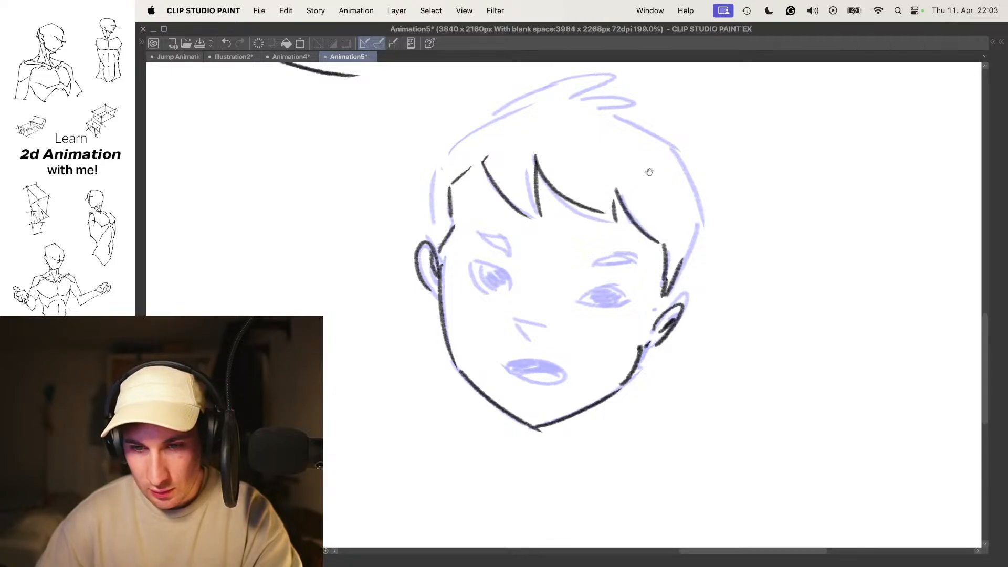
drag(661, 178, 664, 214)
mouse_move(430, 279)
mouse_down()
mouse_move(439, 205)
mouse_move(549, 120)
mouse_move(588, 122)
mouse_move(573, 135)
mouse_move(629, 139)
mouse_move(668, 171)
mouse_move(704, 237)
mouse_move(702, 273)
mouse_move(682, 310)
mouse_up()
drag(646, 298, 665, 183)
- Draw both eyes of the new head with dark-filled irises, redoing the strokes of the second eye
scroll(558, 172, up, 5)
mouse_move(468, 206)
mouse_down()
mouse_move(512, 215)
mouse_move(514, 245)
mouse_move(497, 234)
mouse_move(506, 226)
mouse_move(498, 230)
mouse_up()
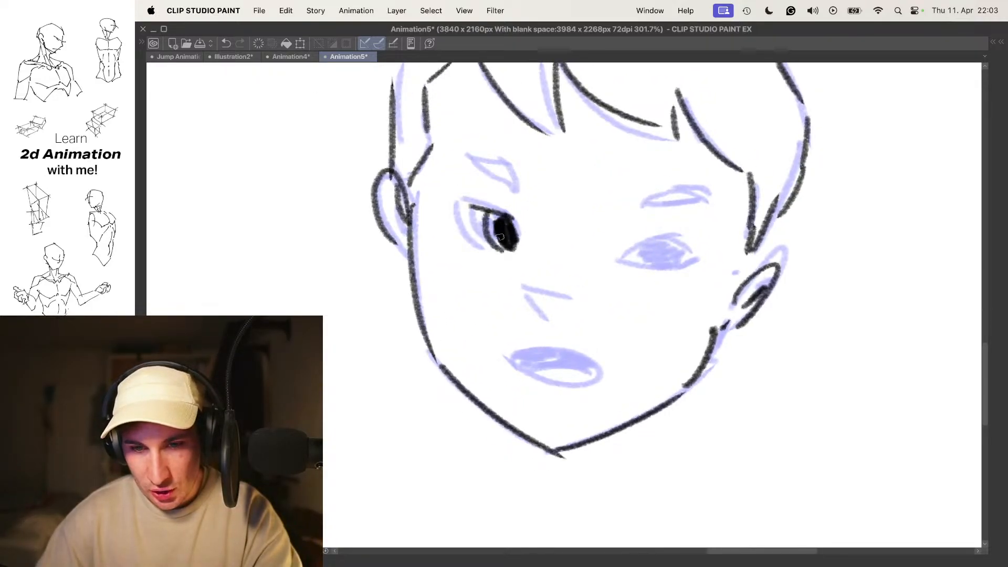
mouse_move(611, 271)
mouse_down()
mouse_move(647, 243)
mouse_move(683, 257)
mouse_move(665, 268)
mouse_move(677, 265)
mouse_up()
scroll(668, 263, up, 2)
key(super+z)
key(super+z)
key(super+z)
mouse_move(613, 297)
mouse_down()
mouse_move(658, 270)
mouse_move(678, 294)
mouse_move(641, 275)
mouse_move(684, 292)
mouse_move(664, 294)
mouse_move(656, 281)
mouse_move(677, 284)
mouse_move(669, 278)
mouse_up()
key(super+z)
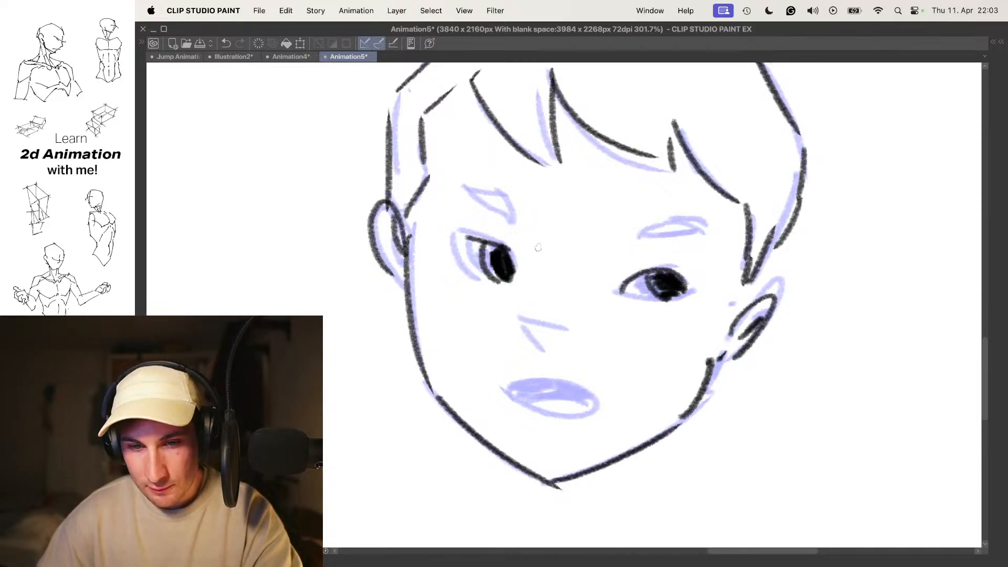
- Complete the far eye's outline and draw both filled eyebrows on the new head, following the front pose's onion skin
key(Left)
key(Right)
drag(455, 234, 484, 277)
mouse_move(483, 194)
mouse_down()
mouse_move(509, 213)
mouse_move(495, 203)
mouse_up()
mouse_move(647, 235)
mouse_down()
mouse_move(701, 226)
mouse_move(651, 234)
mouse_move(682, 226)
mouse_up()
scroll(678, 224, down, 5)
scroll(629, 244, up, 4)
mouse_move(650, 270)
mouse_down()
mouse_move(629, 243)
mouse_move(632, 267)
mouse_up()
- Draw the nose and the open mouth with a dark-filled upper part, redoing the mouth strokes several times
mouse_move(565, 248)
mouse_down()
mouse_move(600, 257)
mouse_move(597, 273)
mouse_up()
key(super+z)
drag(561, 308, 622, 316)
key(super+z)
drag(556, 307, 623, 320)
key(super+z)
mouse_move(557, 310)
mouse_down()
mouse_move(596, 301)
mouse_move(545, 306)
mouse_up()
key(super+z)
mouse_move(568, 317)
mouse_down()
mouse_move(605, 310)
mouse_move(569, 306)
mouse_move(586, 290)
mouse_up()
- Flip back and forth through the boy's drawings to check the motion from the front pose into the finished in-between
key(Left)
key(Left)
key(Right)
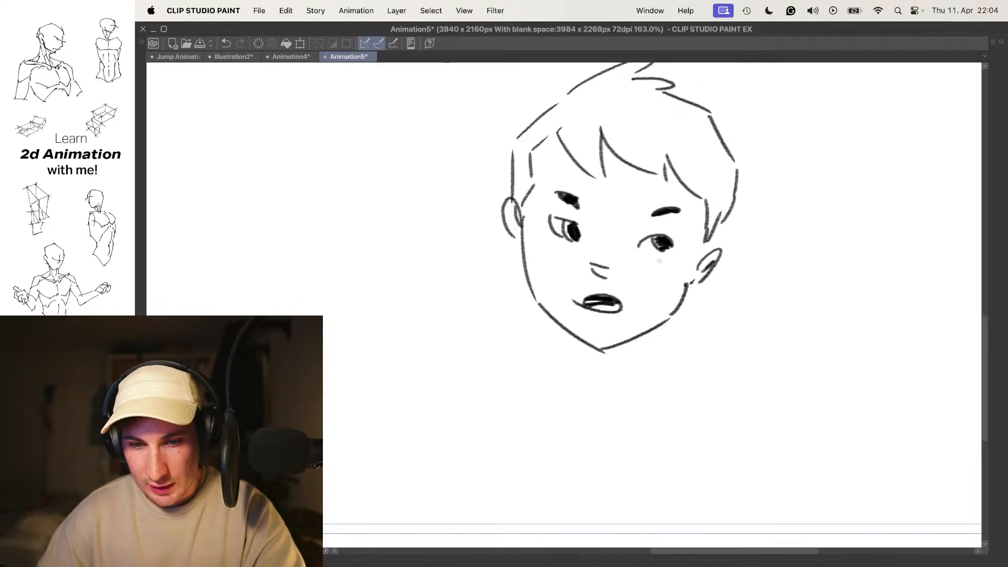
key(Left)
drag(702, 217, 654, 225)
key(Right)
drag(737, 205, 621, 226)
key(Right)
key(Right)
key(Left)
key(Left)
key(Right)
key(Right)
key(Left)
key(Left)
key(Left)
key(Right)
key(Right)
key(Right)
key(Left)
key(Left)
key(Left)
key(Right)
key(Left)
key(Left)
key(Right)
key(Right)
key(Left)
drag(563, 251, 583, 255)
scroll(539, 284, up, 3)
key(Left)
key(Right)
key(Right)
key(Left)
key(Right)
key(Left)
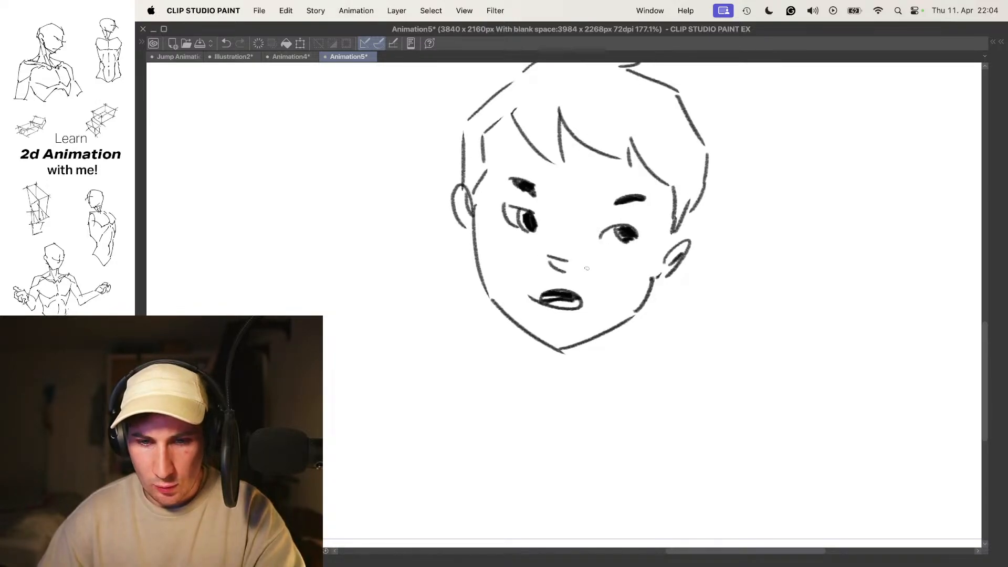
- Add a blank animation cel at frame 3 and show the previous drawing as onion skin
key(o)
key(Tab)
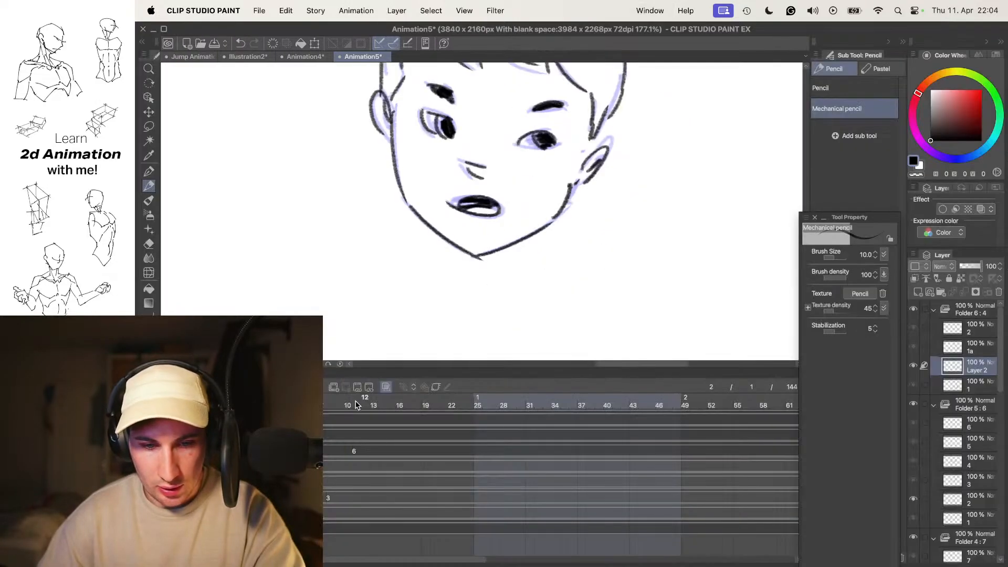
mouse_move(362, 408)
mouse_down()
mouse_move(389, 409)
mouse_move(324, 423)
mouse_up()
key(.)
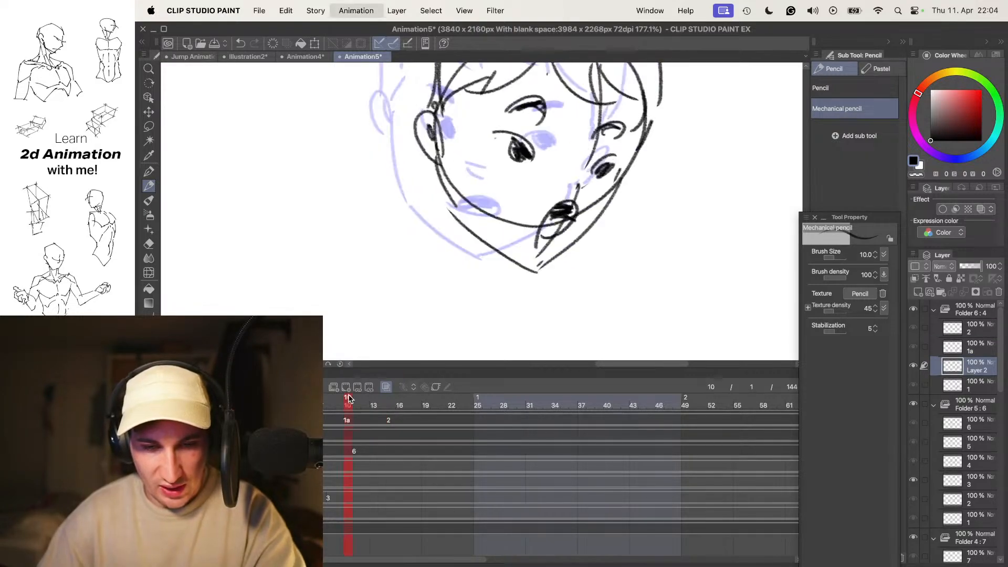
key(super+shift+n)
key(o)
key(Tab)
key(o)
- Draw narrowed eyes with dark irises and filled, lowered, slanting eyebrows slightly below the onion-skinned ones, redoing the first eye stroke
drag(598, 253, 574, 273)
drag(550, 212, 536, 218)
scroll(525, 217, up, 3)
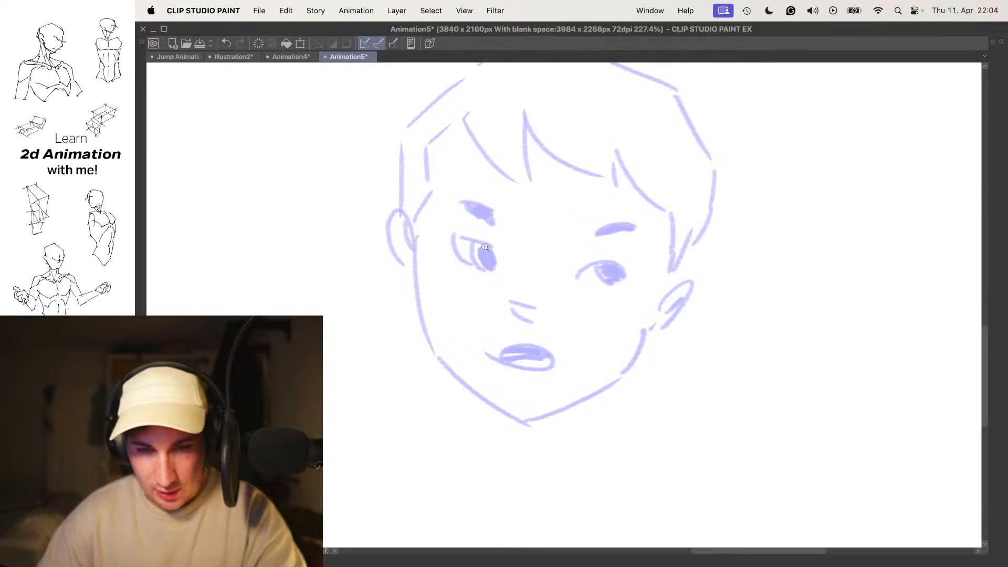
scroll(492, 245, up, 3)
mouse_move(423, 231)
mouse_down()
mouse_move(482, 256)
mouse_move(479, 286)
mouse_move(493, 271)
mouse_move(472, 282)
mouse_move(488, 277)
mouse_move(467, 258)
mouse_move(461, 287)
mouse_up()
key(super+z)
key(super+z)
mouse_move(644, 280)
mouse_down()
mouse_move(581, 267)
mouse_move(653, 291)
mouse_move(630, 280)
mouse_up()
drag(630, 245, 667, 275)
mouse_move(426, 216)
mouse_down()
mouse_move(464, 244)
mouse_move(465, 259)
mouse_move(428, 215)
mouse_move(478, 256)
mouse_up()
drag(717, 279, 645, 247)
drag(557, 251, 612, 236)
- Draw a small angled nose and an open mouth with a dark-filled upper part over the onion skin, redoing mouth strokes
drag(494, 291, 562, 244)
drag(508, 292, 540, 314)
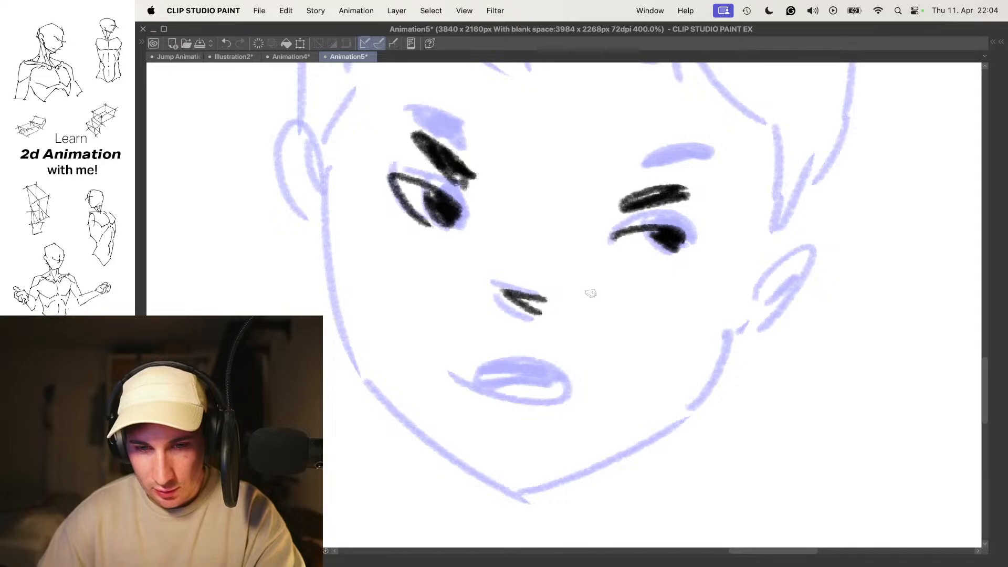
mouse_move(470, 375)
mouse_down()
mouse_move(539, 409)
mouse_move(557, 363)
mouse_move(491, 392)
mouse_move(480, 368)
mouse_move(506, 392)
mouse_move(525, 369)
mouse_move(545, 366)
mouse_up()
key(super+z)
key(super+z)
key(super+z)
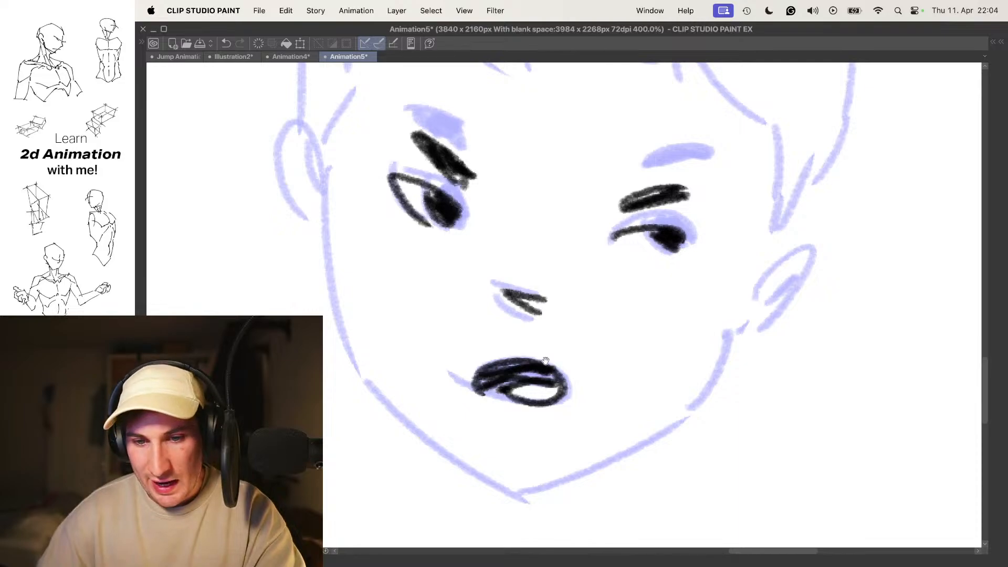
drag(559, 318, 536, 317)
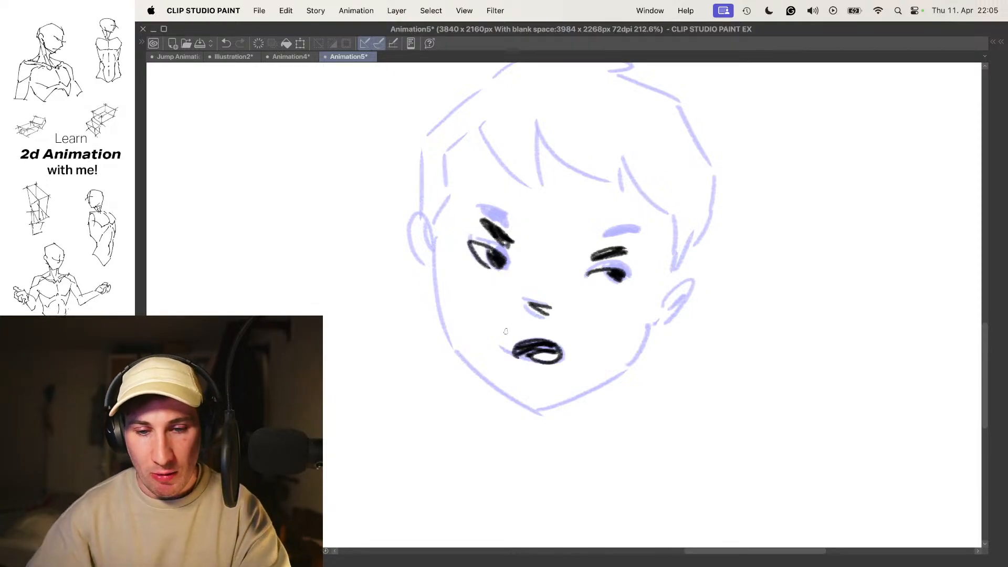
- Flip between the new facial features and the neighbouring drawings to compare their positions
key(Left)
key(Left)
key(Left)
key(Left)
key(Left)
key(Right)
key(Right)
key(Right)
key(Right)
key(Right)
key(Left)
key(Right)
- Draw the cheek, a rounder jaw and both ears of the frame 3 head over the onion skin
mouse_move(438, 250)
mouse_down()
mouse_move(450, 344)
mouse_move(520, 402)
mouse_move(603, 388)
mouse_up()
key(super+z)
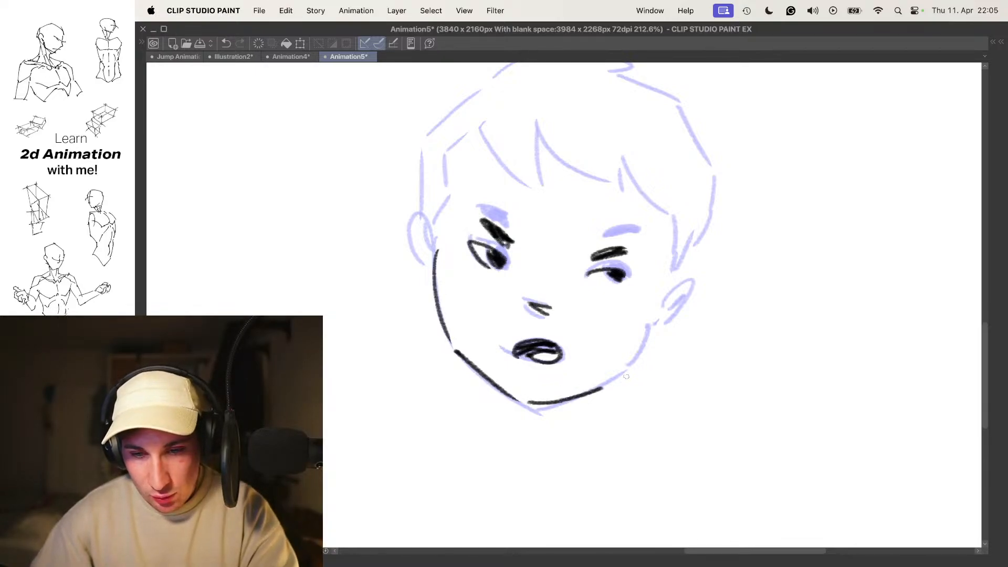
drag(684, 292, 659, 313)
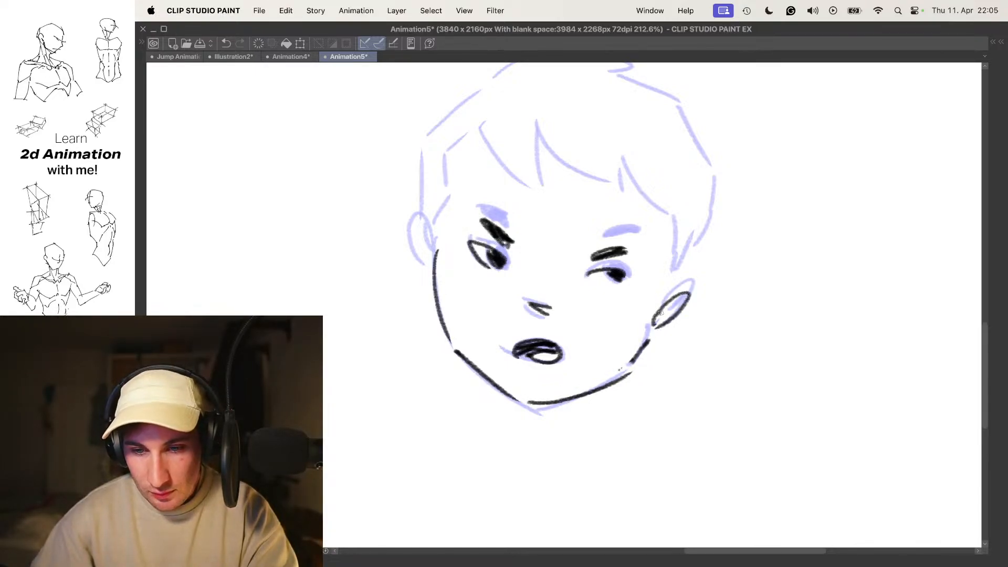
mouse_move(431, 253)
mouse_down()
mouse_move(427, 269)
mouse_move(427, 255)
mouse_up()
- Draw the curved fringe, sideburns and outer hair contour with its top tuft on the frame 3 head, redoing stray strokes
drag(496, 209, 493, 236)
drag(431, 256, 445, 235)
mouse_move(444, 227)
mouse_down()
mouse_move(441, 181)
mouse_move(527, 207)
mouse_up()
mouse_move(519, 172)
mouse_down()
mouse_move(525, 211)
mouse_move(600, 198)
mouse_move(665, 237)
mouse_move(673, 283)
mouse_move(491, 213)
mouse_up()
drag(432, 206, 419, 298)
mouse_move(436, 197)
mouse_down()
mouse_move(497, 142)
mouse_move(420, 263)
mouse_up()
key(super+z)
key(super+z)
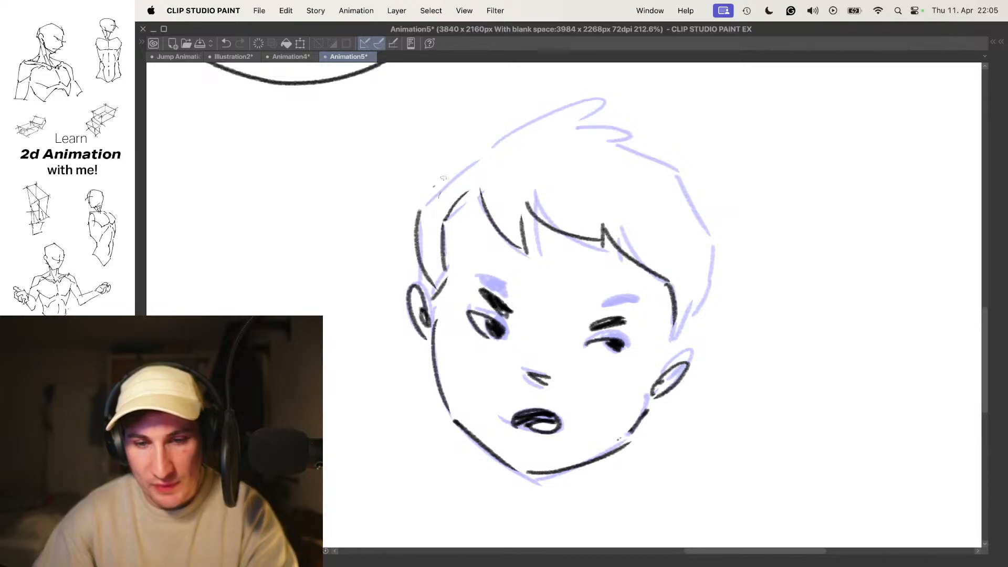
drag(627, 148, 701, 187)
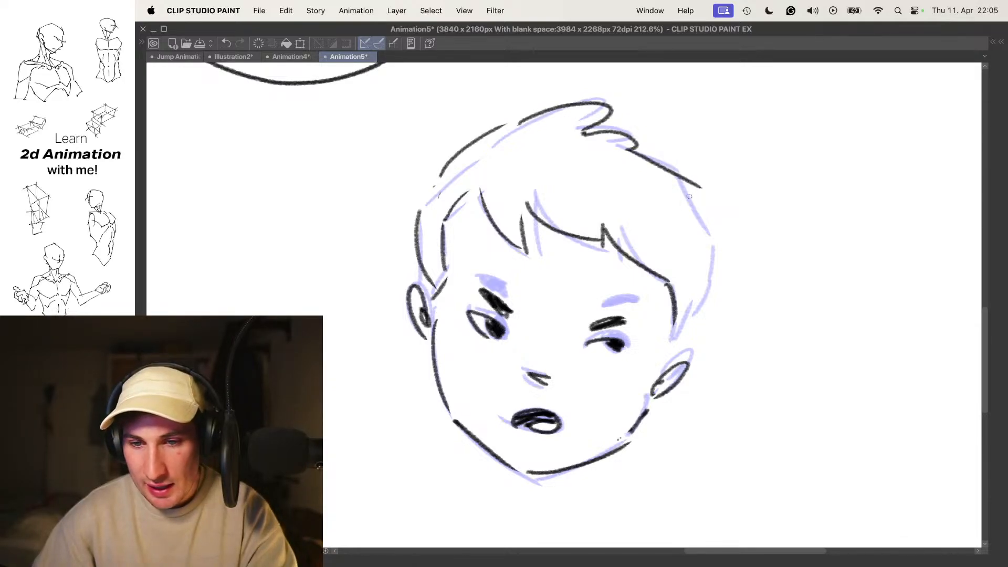
- Zoom out and flip repeatedly through all of the boy's drawings to judge the full head turn
scroll(687, 317, down, 5)
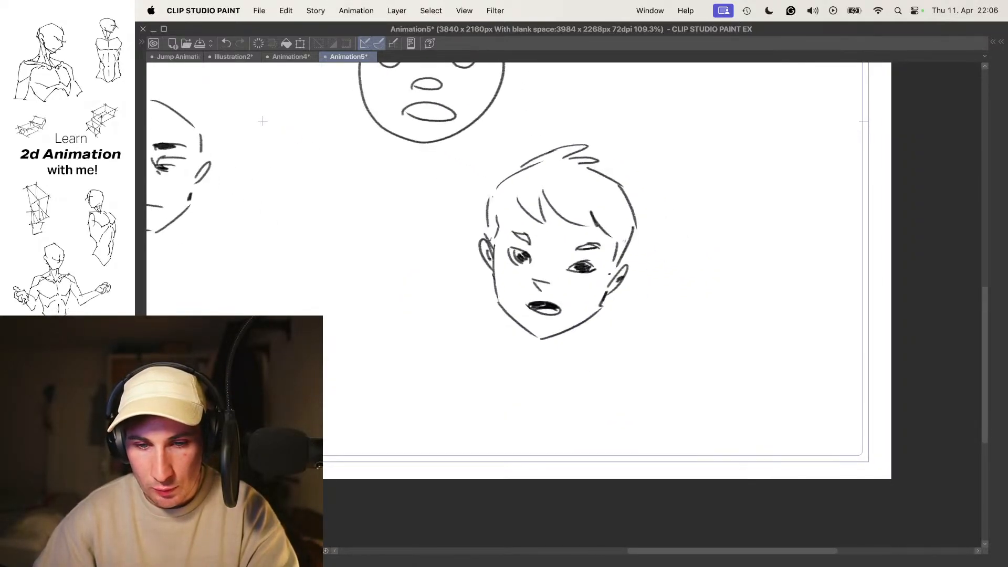
key(Right)
key(Left)
key(Right)
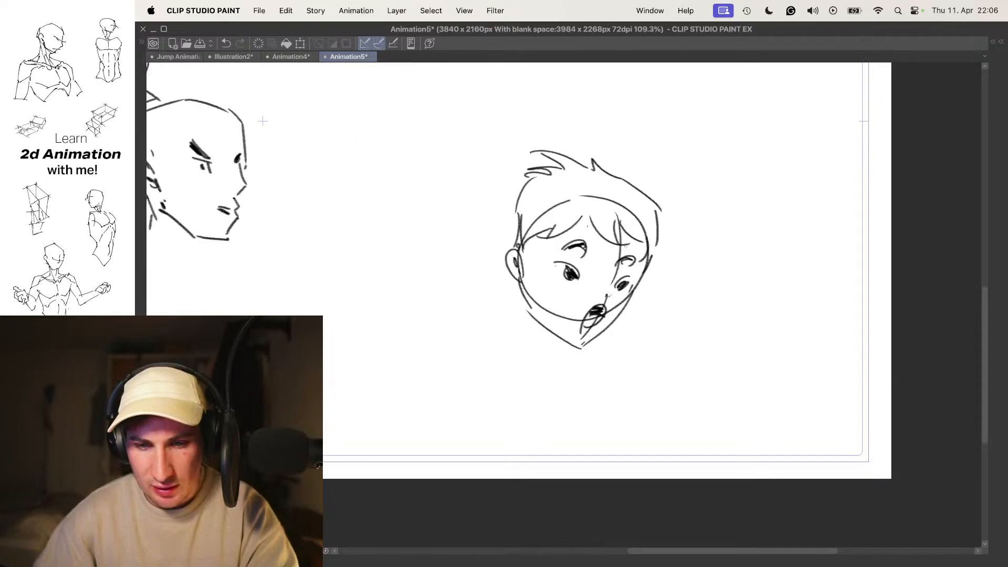
key(Left)
key(Right)
key(Left)
key(Right)
key(Right)
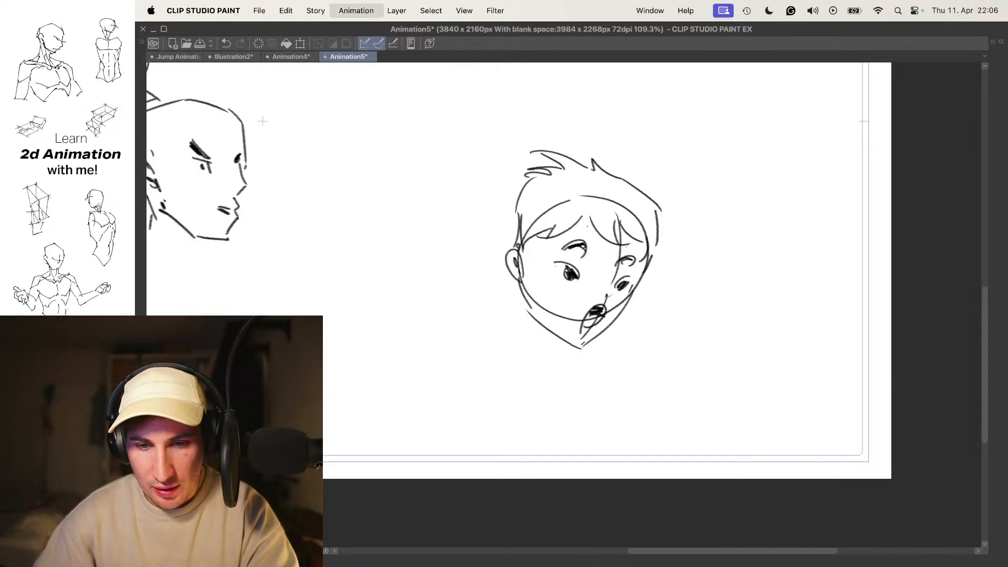
key(Left)
key(Left)
key(Right)
key(Right)
key(Left)
key(Left)
key(Left)
key(Right)
key(Right)
key(Right)
key(Right)
key(Right)
key(Left)
key(Left)
key(Left)
key(Left)
key(Left)
key(Left)
key(Right)
key(Right)
key(Right)
key(Right)
key(Right)
key(Right)
key(Left)
key(Left)
key(Right)
key(Left)
key(Right)
key(Right)
key(Left)
- Show the timeline and layer list again and step through the boy's frames to check the spacing of the in-betweens
key(Tab)
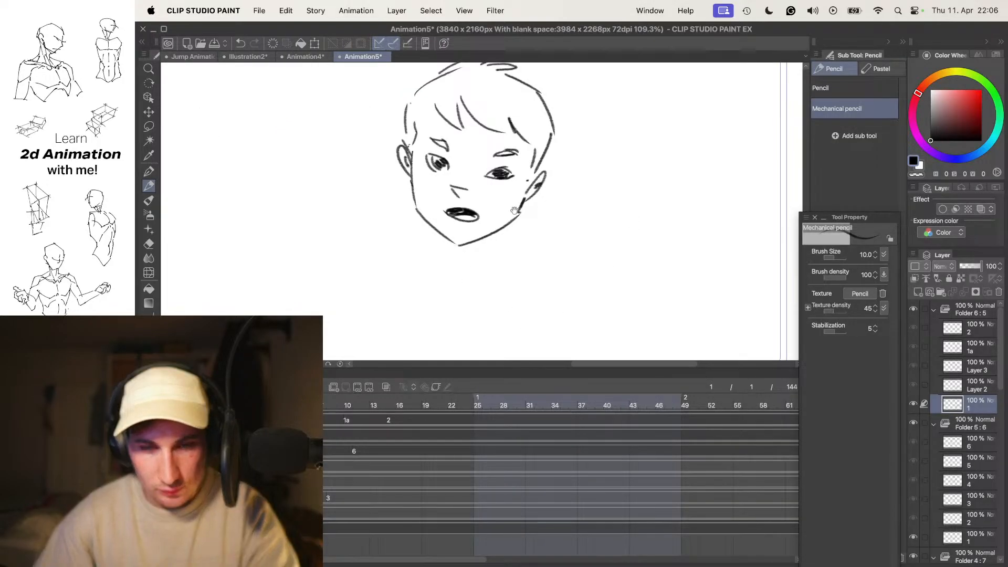
key(Right)
key(Right)
key(Left)
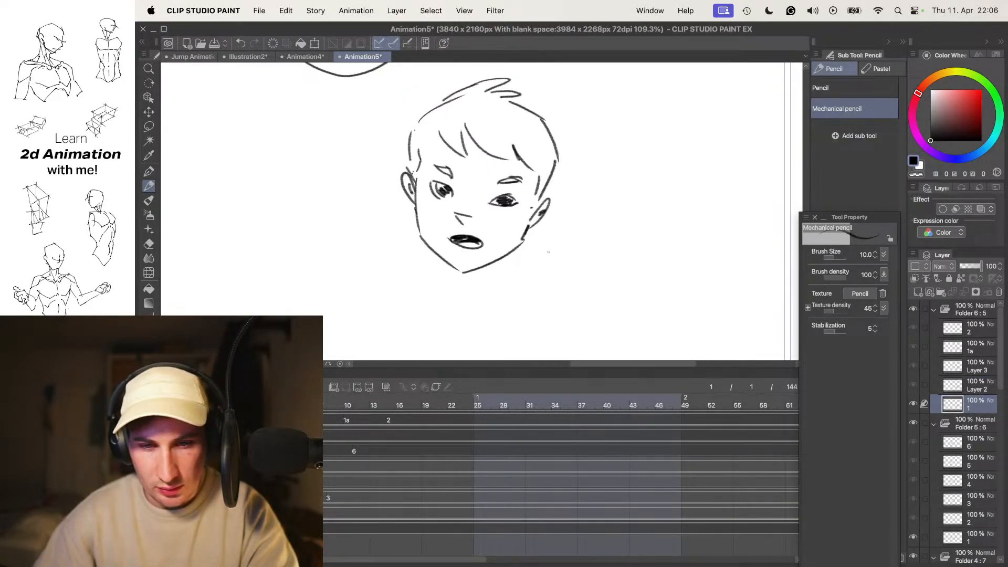
key(Left)
key(Left)
key(Right)
key(Right)
key(Right)
key(Right)
key(Left)
key(Left)
key(Left)
key(Left)
key(Right)
key(Right)
key(Right)
key(Left)
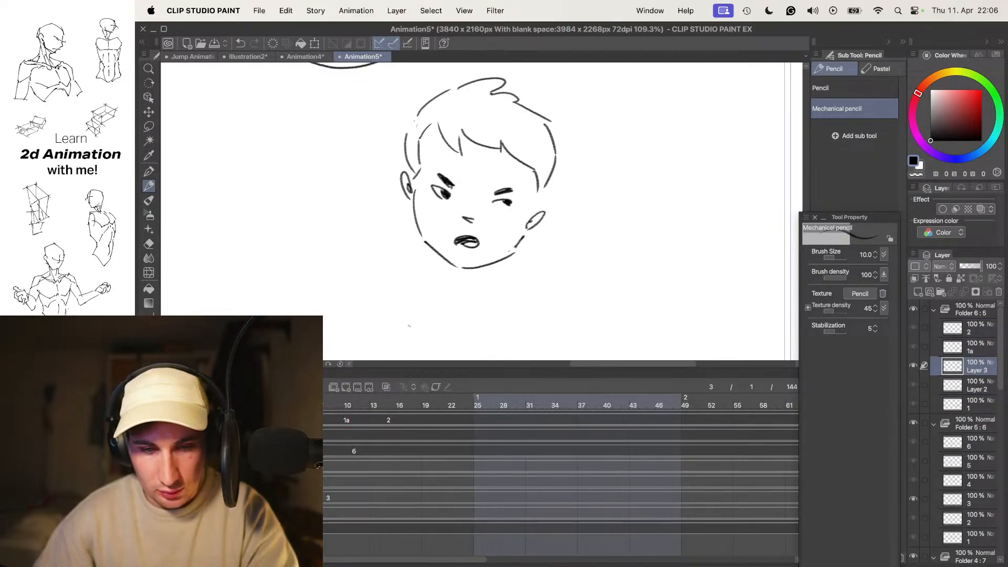
- Add a new cel after frame 3 of the boy's head turn, with the onion skin shown and the panels hidden
key(n)
key(o)
drag(567, 210, 583, 223)
key(Tab)
scroll(583, 288, up, 4)
drag(575, 287, 495, 219)
scroll(511, 254, up, 3)
mouse_move(502, 254)
mouse_down()
mouse_move(471, 251)
mouse_move(491, 265)
mouse_move(476, 250)
mouse_move(499, 250)
mouse_move(490, 257)
mouse_move(472, 236)
mouse_move(500, 261)
mouse_up()
key(super+z)
key(super+z)
key(super+z)
key(super+z)
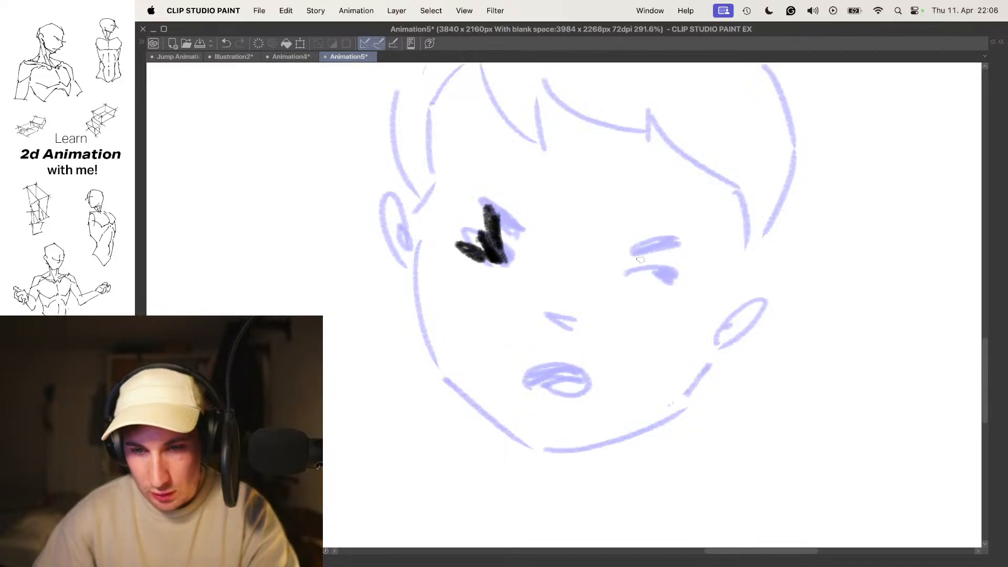
key(super+z)
key(super+z)
- Draw squeezed-shut eyes, steep angry brows, a short nose and a round open mouth on the frame 4 head
drag(486, 235, 517, 274)
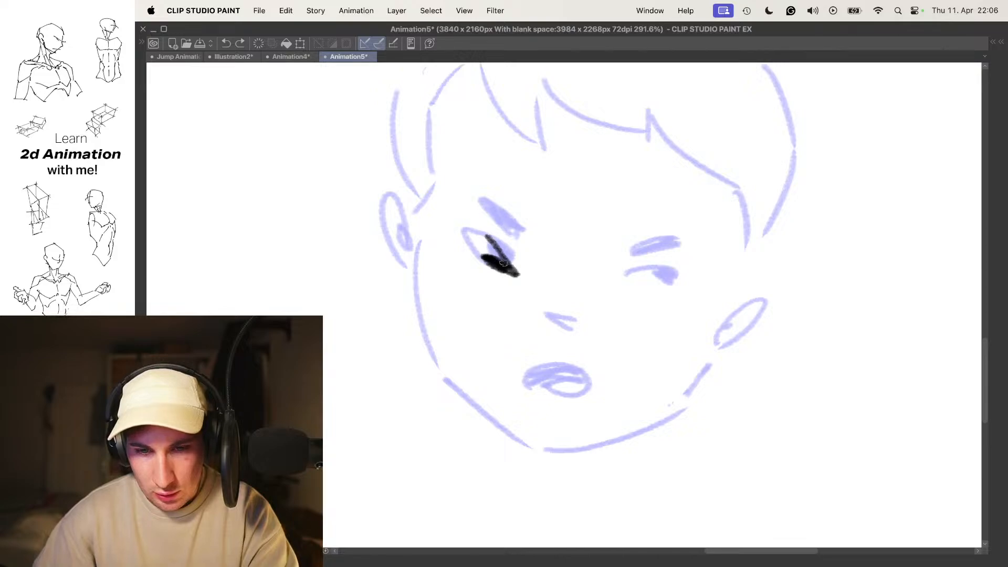
drag(519, 232, 515, 227)
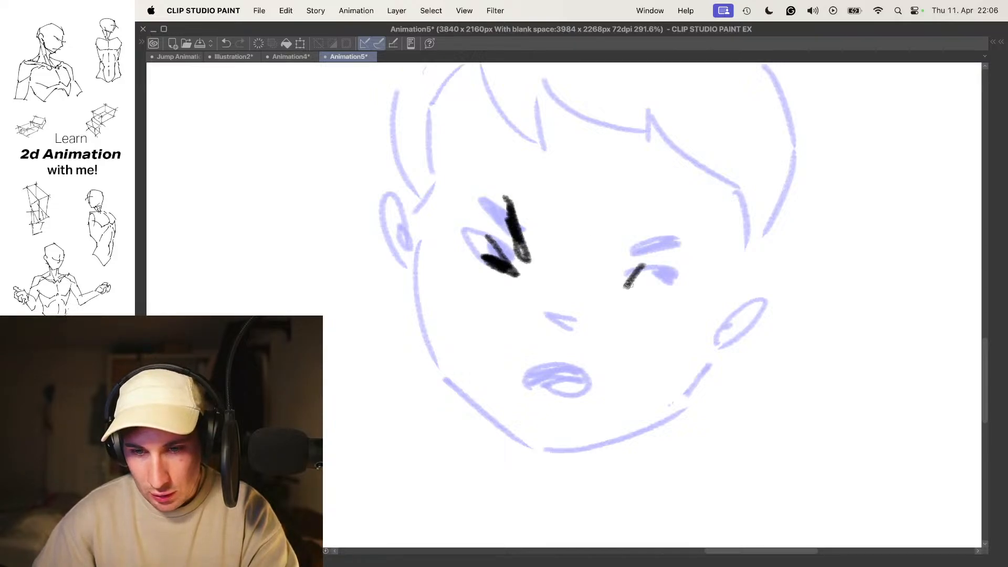
mouse_move(664, 259)
mouse_down()
mouse_move(666, 278)
mouse_move(672, 227)
mouse_move(650, 244)
mouse_up()
key(.)
mouse_move(591, 340)
mouse_down()
mouse_move(590, 316)
mouse_move(546, 336)
mouse_move(563, 387)
mouse_move(544, 373)
mouse_up()
key(super+z)
drag(540, 357, 572, 349)
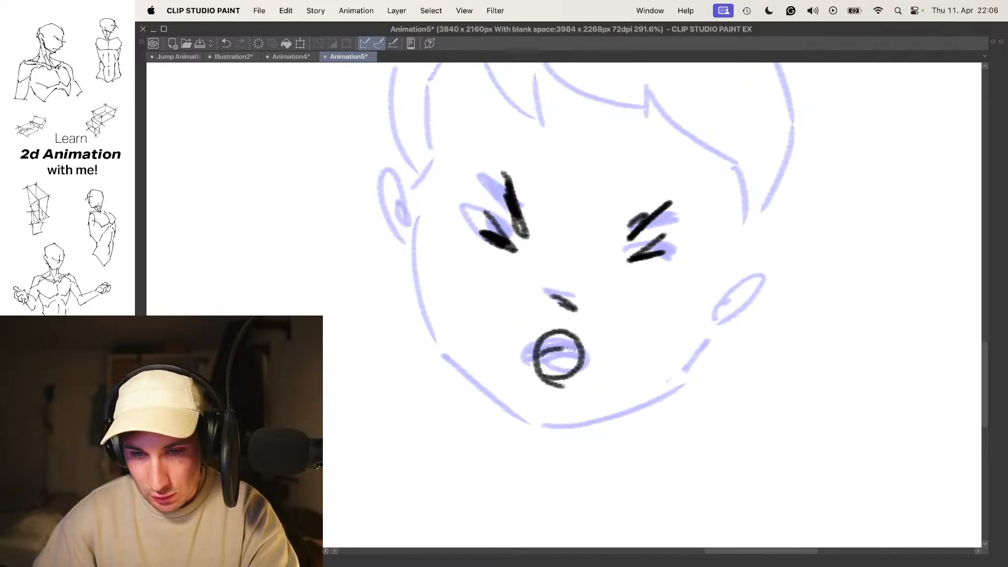
- Flip between the frame 4 drawing and the boy's neighbouring drawings to check the squeezed expression in the turn
scroll(584, 334, down, 5)
key(space)
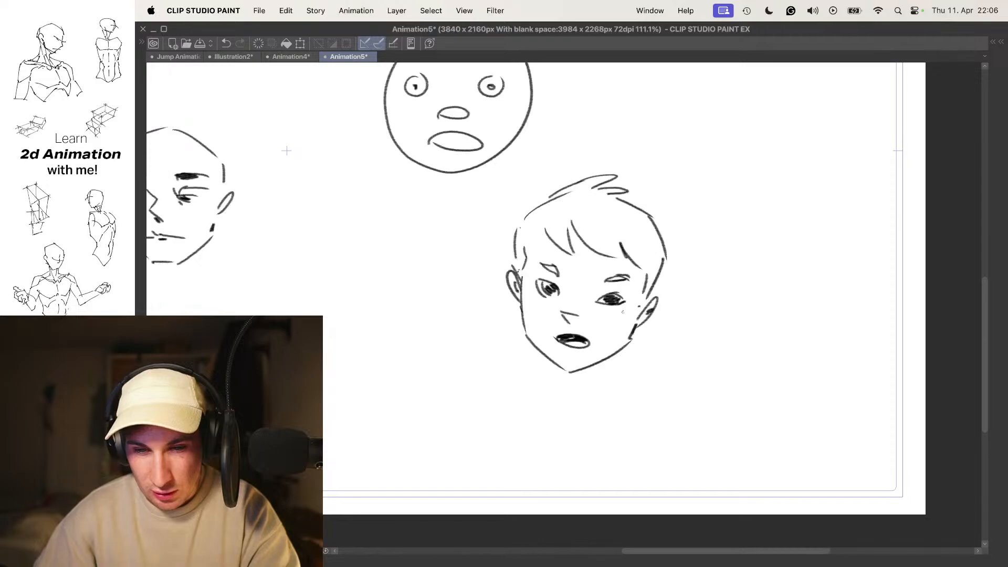
key(Left)
key(Right)
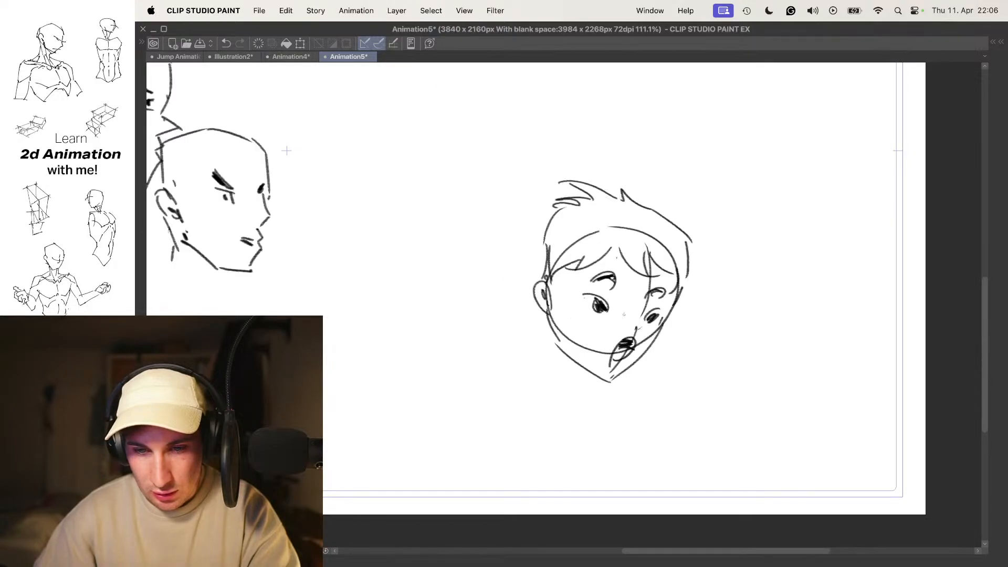
key(Left)
key(Left)
- Draw the puffed cheek and the angular jaw and chin of the frame 4 head over the onion skin
scroll(604, 305, up, 3)
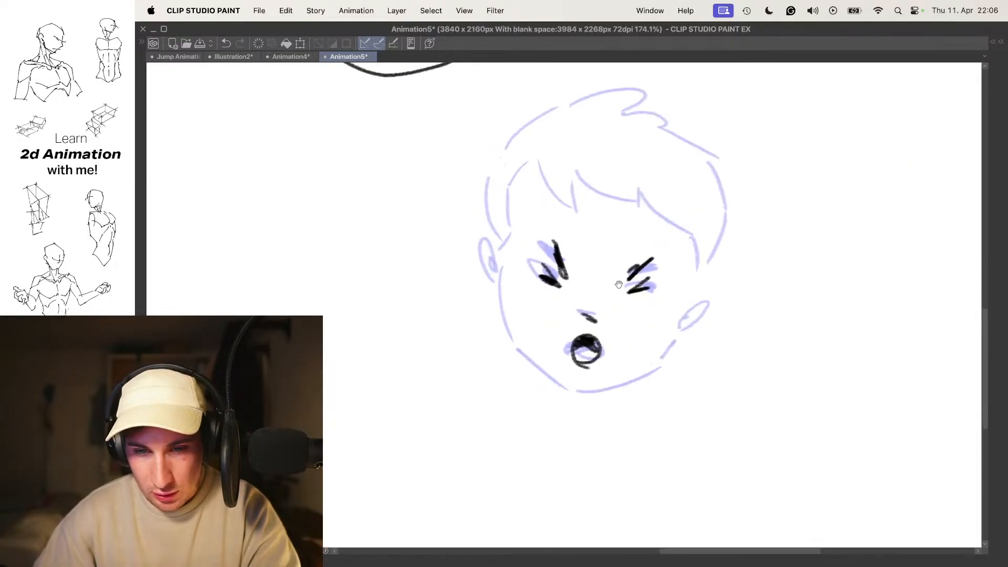
drag(574, 273, 556, 254)
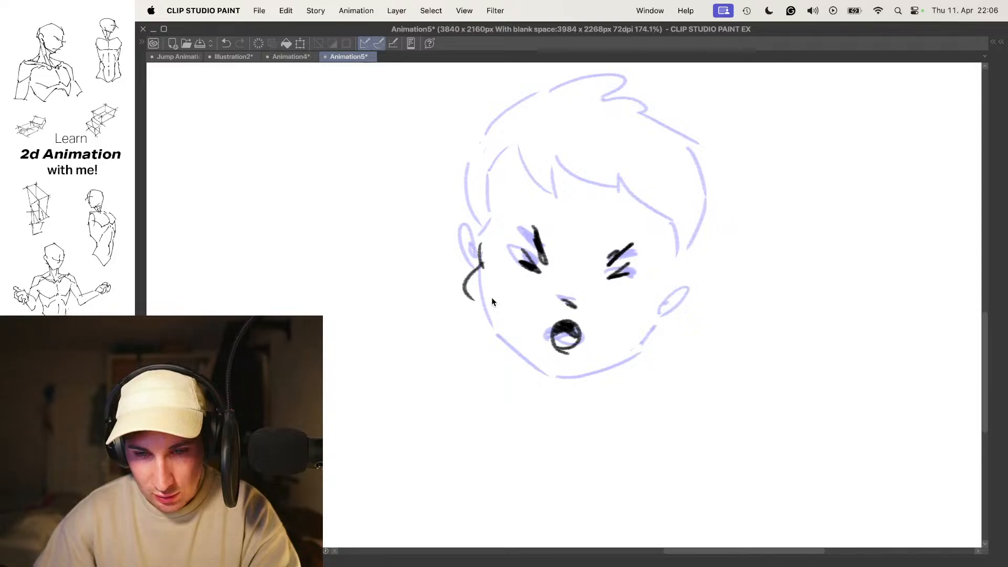
mouse_move(488, 259)
mouse_down()
mouse_move(499, 325)
mouse_move(610, 366)
mouse_up()
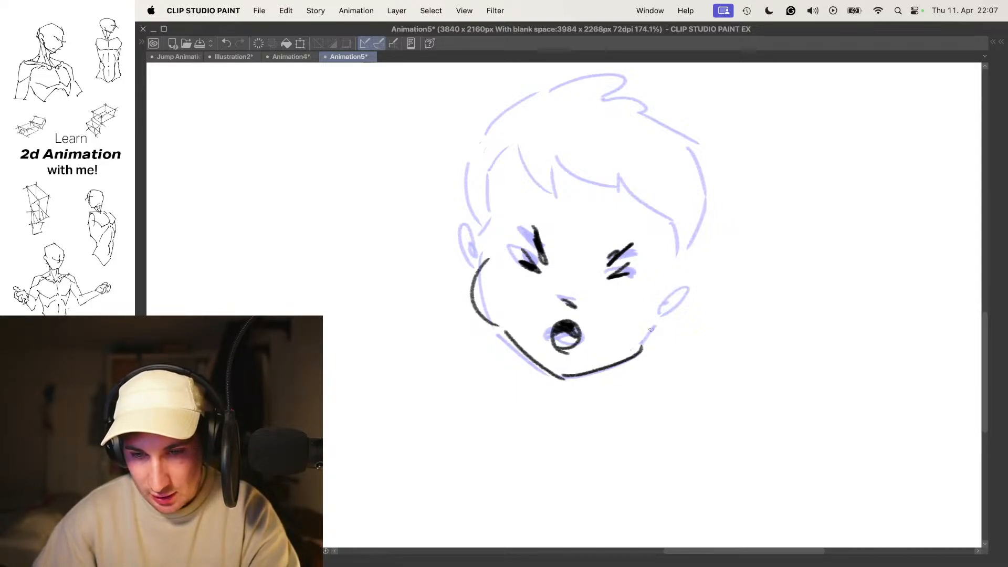
- Draw both ears, the pointed fringe and the outer hair contour of the frame 4 head, redoing the first ear
mouse_move(474, 240)
mouse_down()
mouse_move(480, 254)
mouse_move(470, 265)
mouse_up()
key(super+z)
key(super+z)
drag(472, 258, 470, 251)
drag(676, 288, 678, 291)
scroll(499, 222, up, 2)
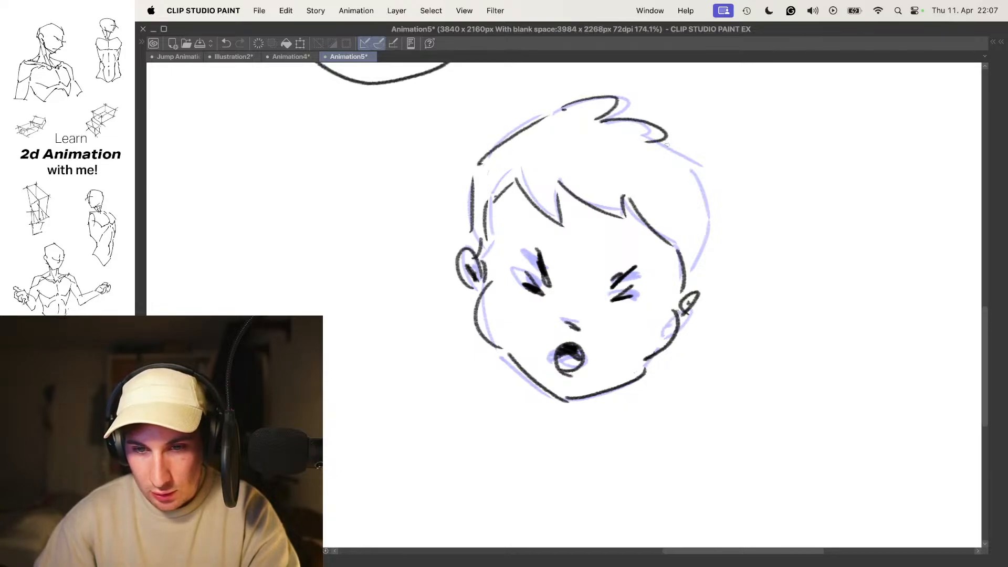
drag(697, 281, 689, 292)
- Play back the boy's head turn and bring the timeline and layer list back to judge the timing
scroll(697, 256, down, 5)
key(space)
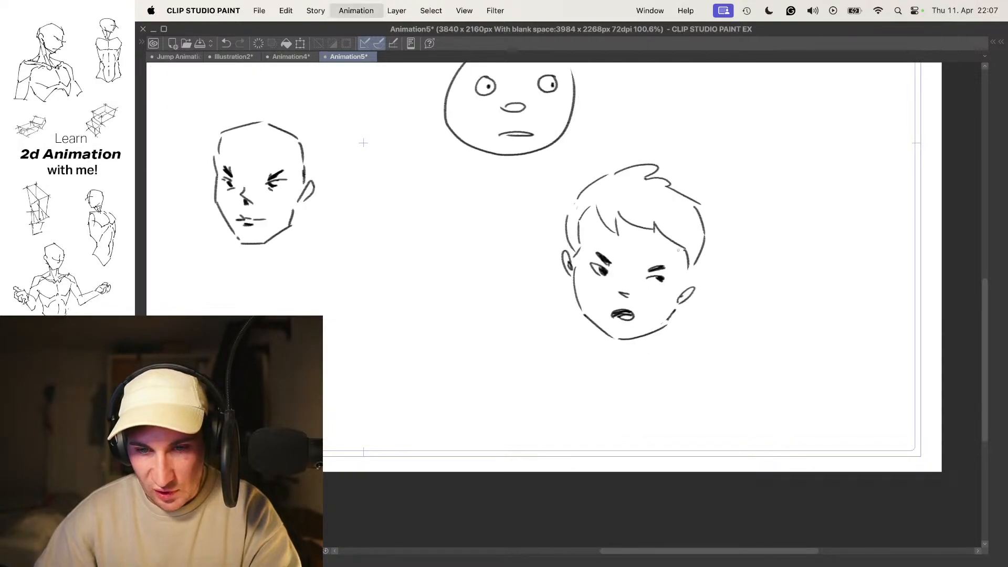
key(Tab)
drag(631, 247, 623, 299)
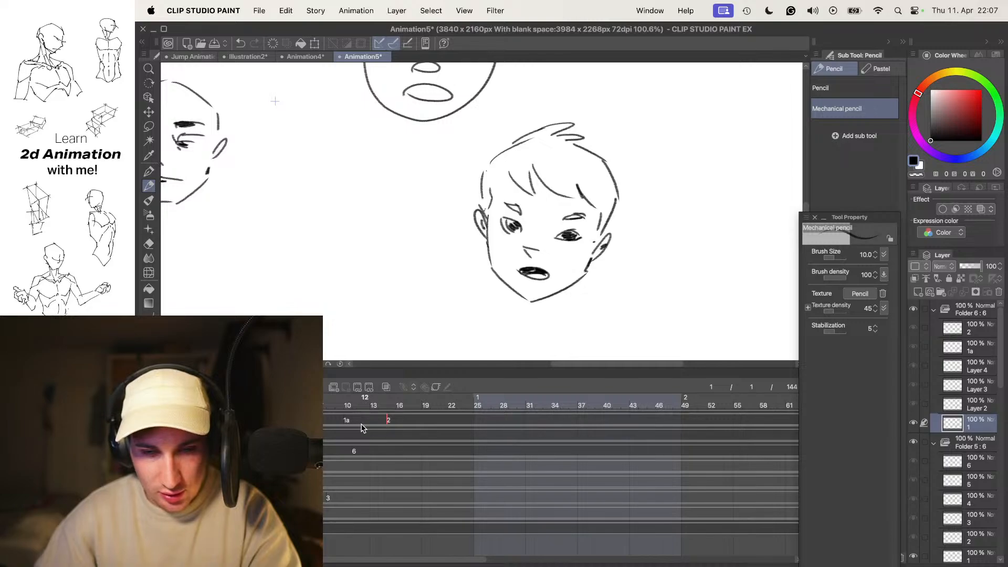
key(space)
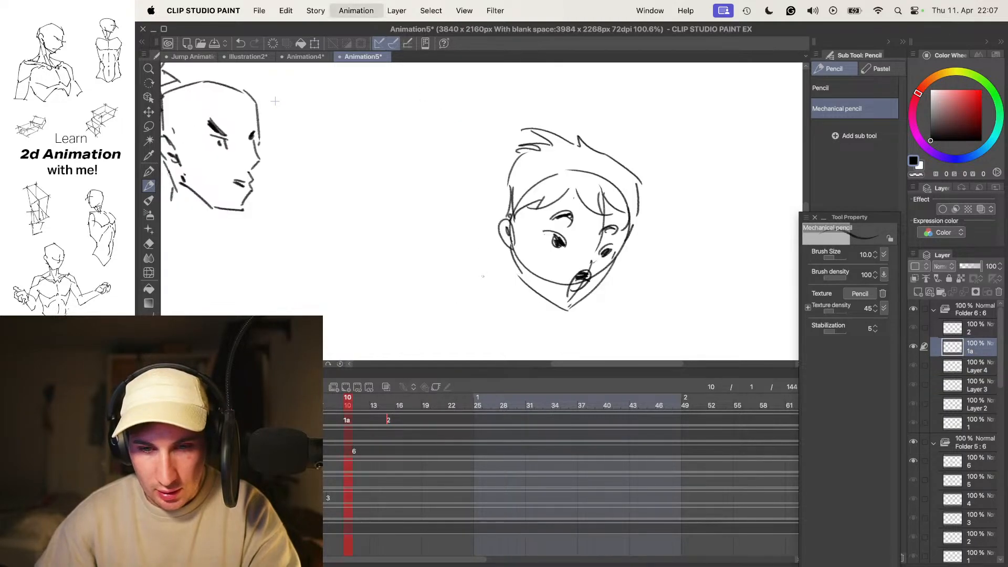
- Add an empty cel after frame 4 and set the onion skin to show 1 next cel
key(Tab)
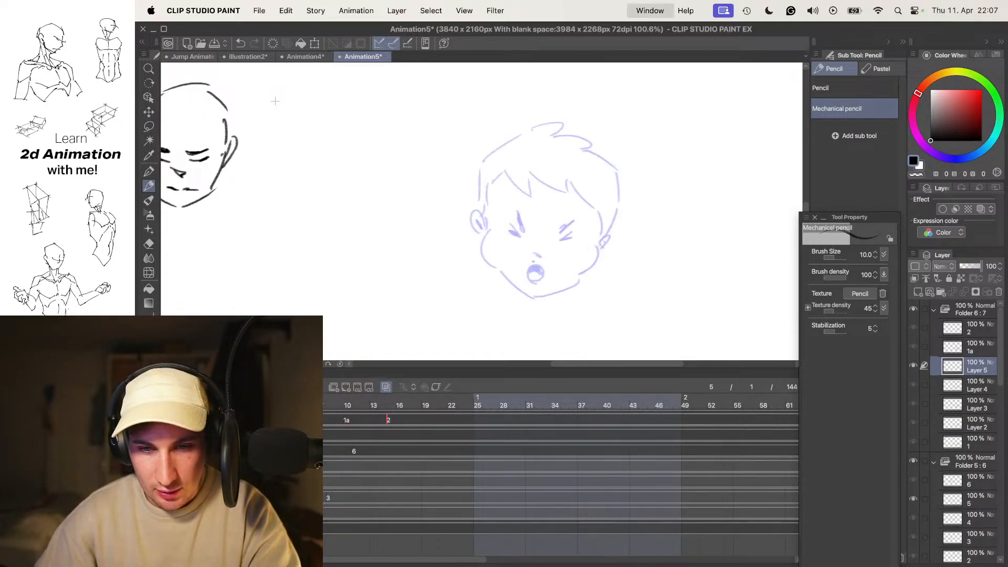
scroll(589, 240, up, 3)
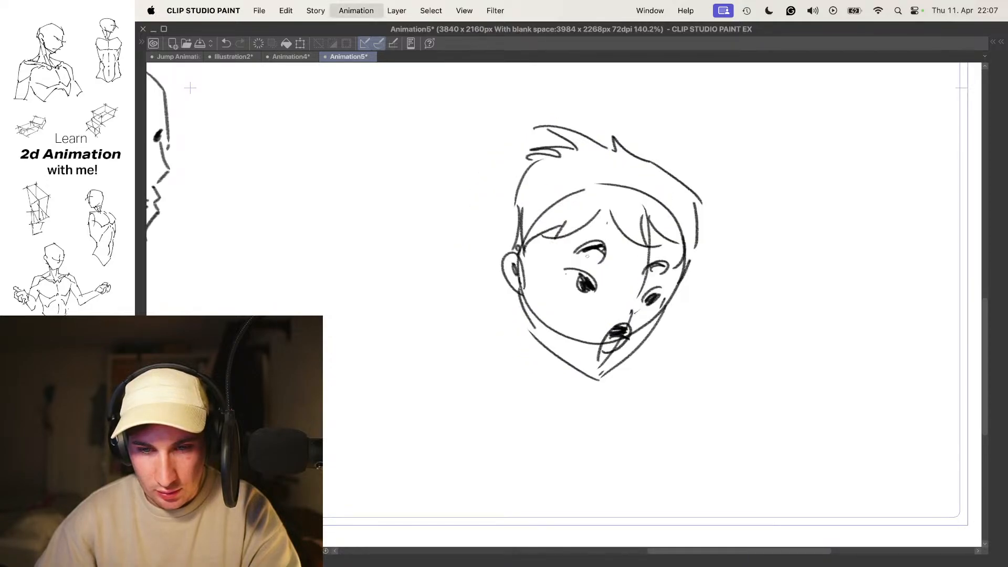
key(Tab)
click(169, 372)
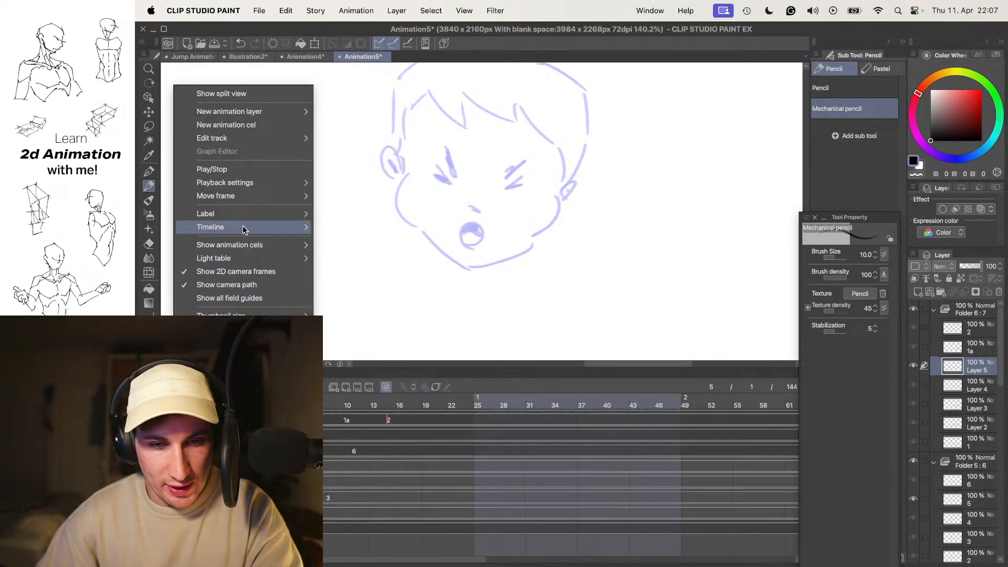
mouse_move(242, 247)
click(362, 273)
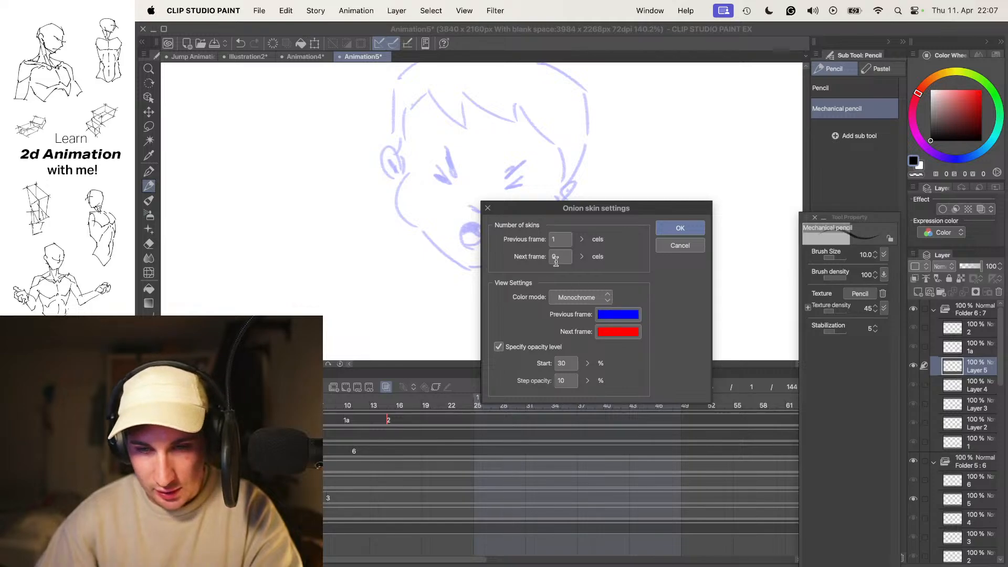
text(1)
key(Return)
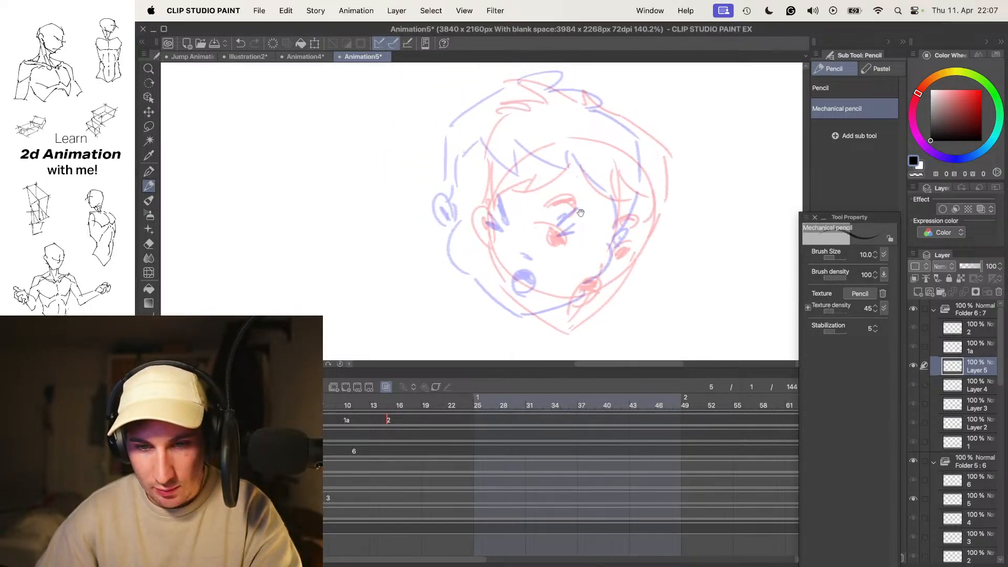
- Draw the far side of the face, the jaw and the near ear on the frame 5 head, redoing stray strokes
scroll(581, 167, left, 3)
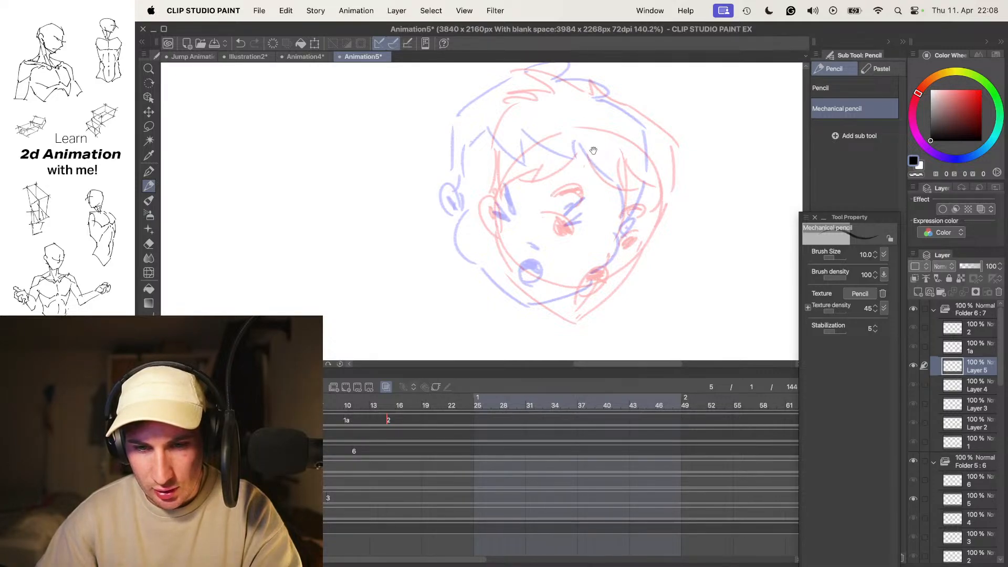
drag(614, 133, 612, 221)
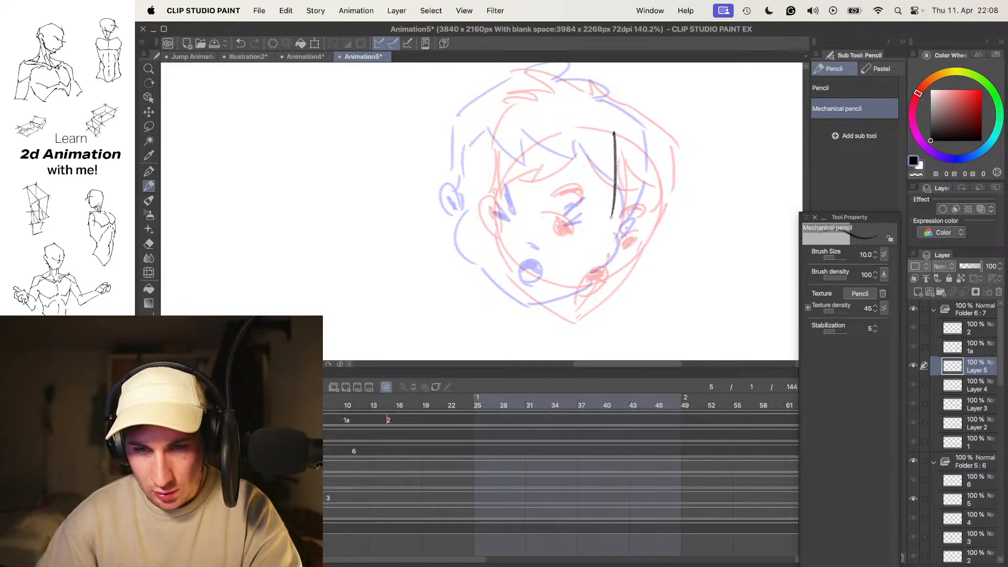
key(super+z)
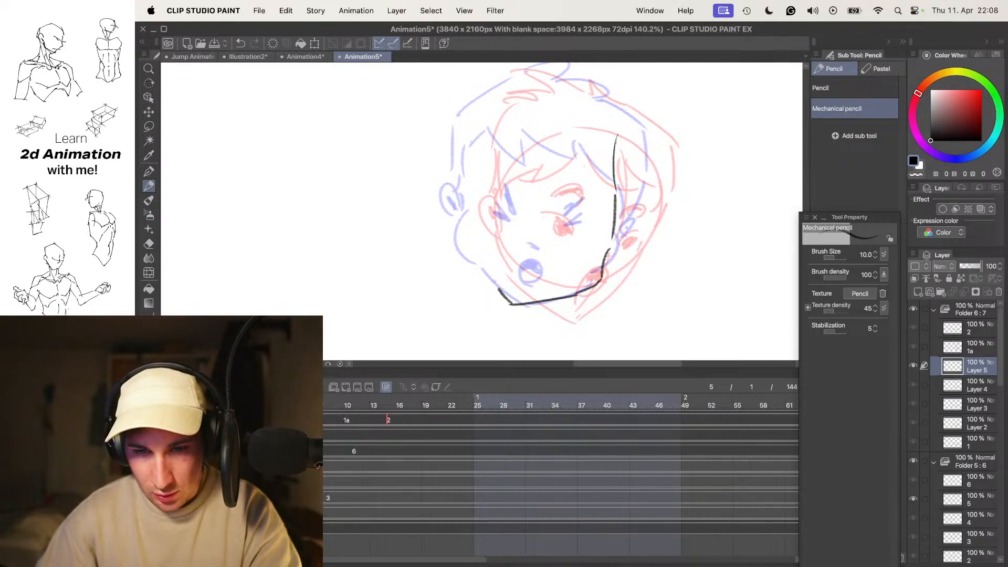
drag(448, 208, 453, 218)
key(super+z)
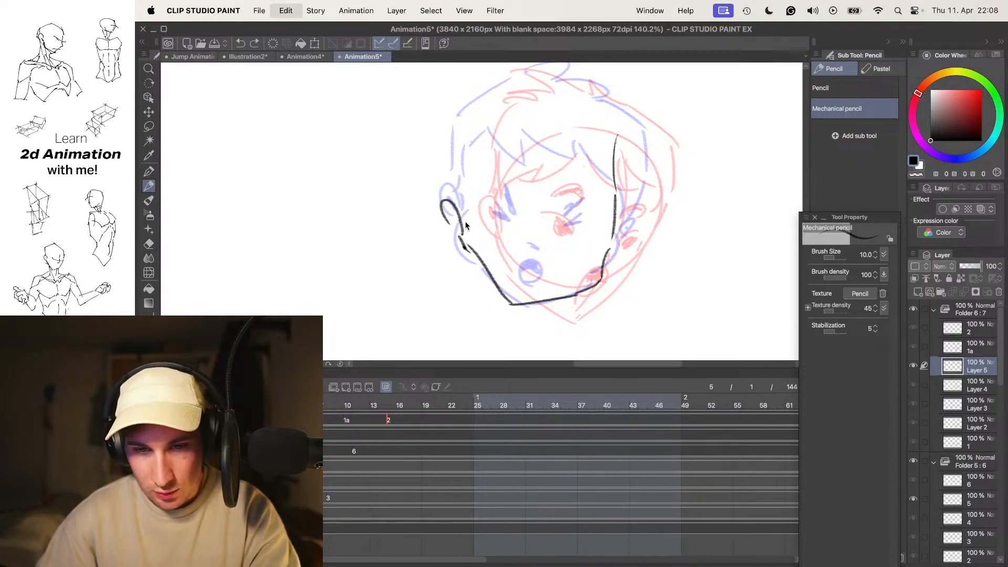
key(super+z)
key(super+z)
drag(458, 208, 456, 213)
- Erase the far side of the frame 5 face and jaw and redraw it as a rounder curve
key(o)
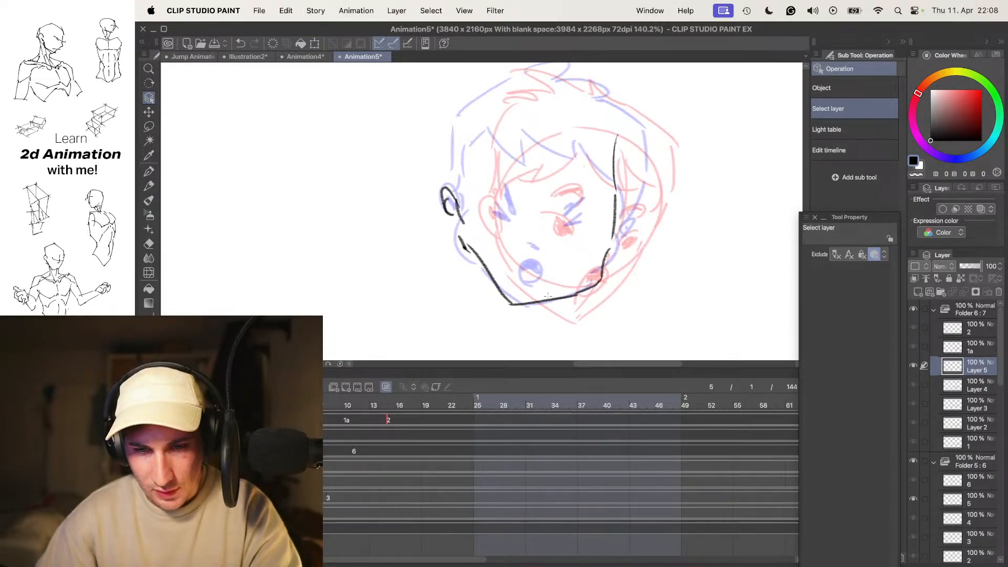
key(e)
drag(568, 304, 615, 162)
key(p)
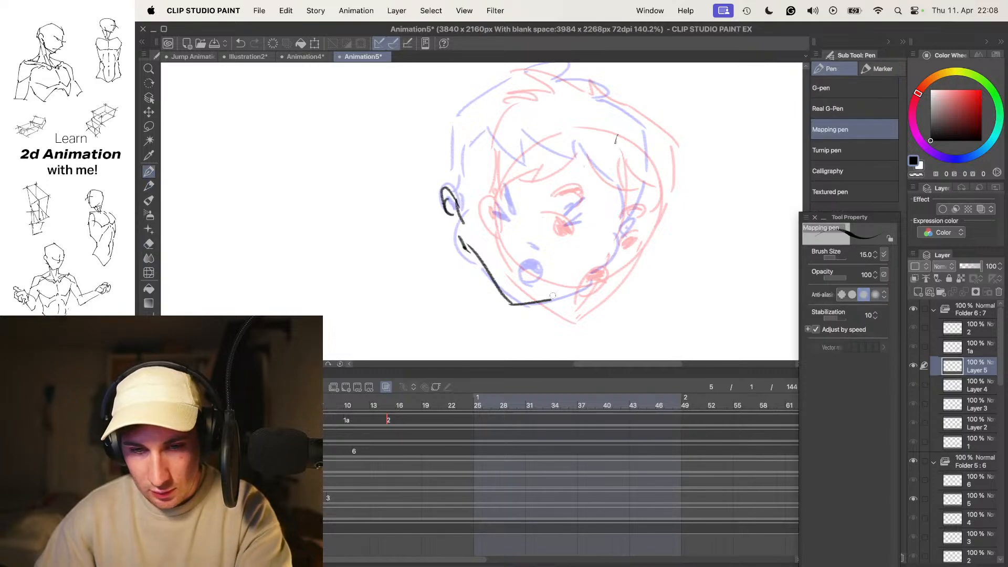
drag(554, 299, 609, 259)
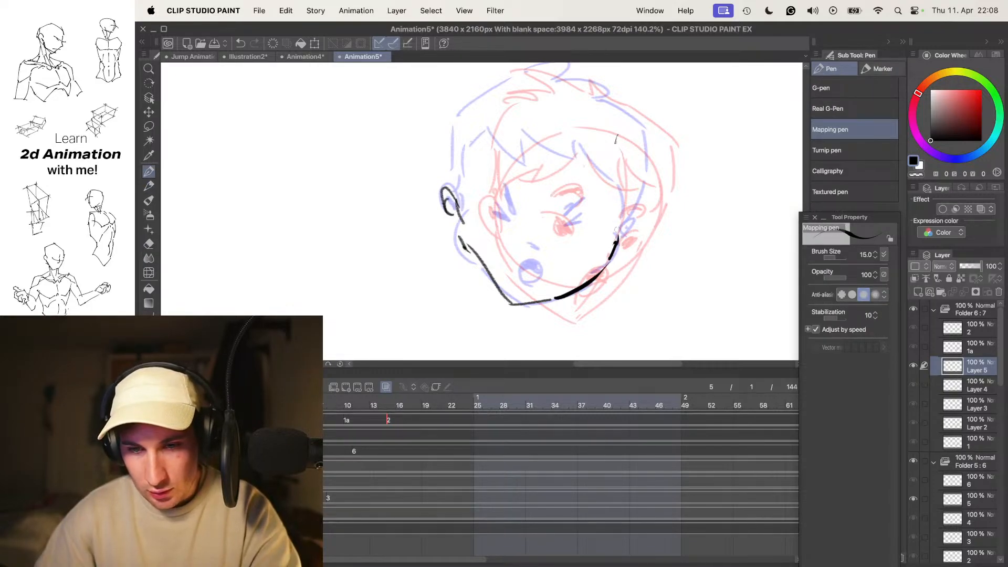
key(p)
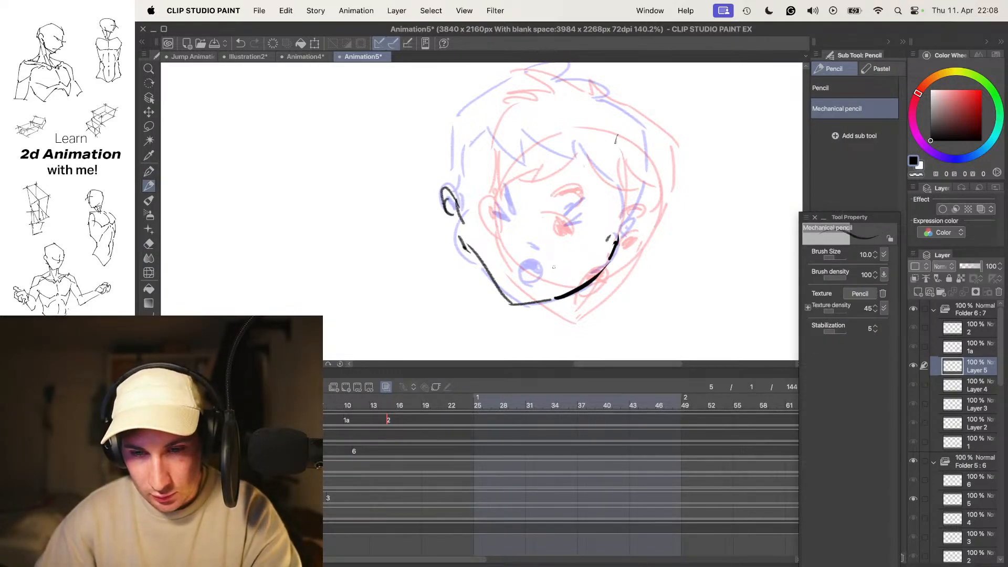
- Draw the tilted open mouth, the nose, the shut eyes and the slanted brows on the frame 5 head
drag(561, 274, 535, 278)
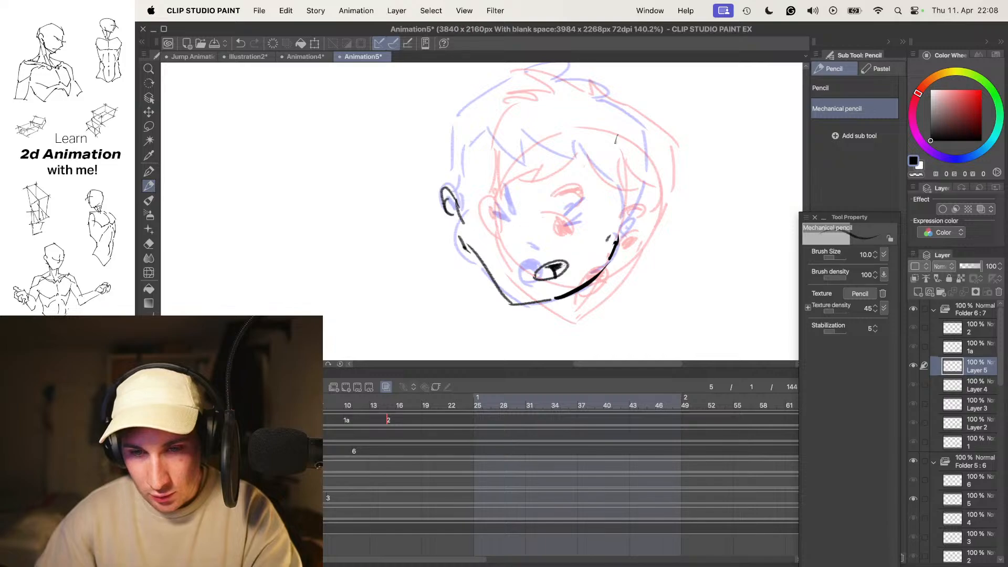
super+click(575, 205)
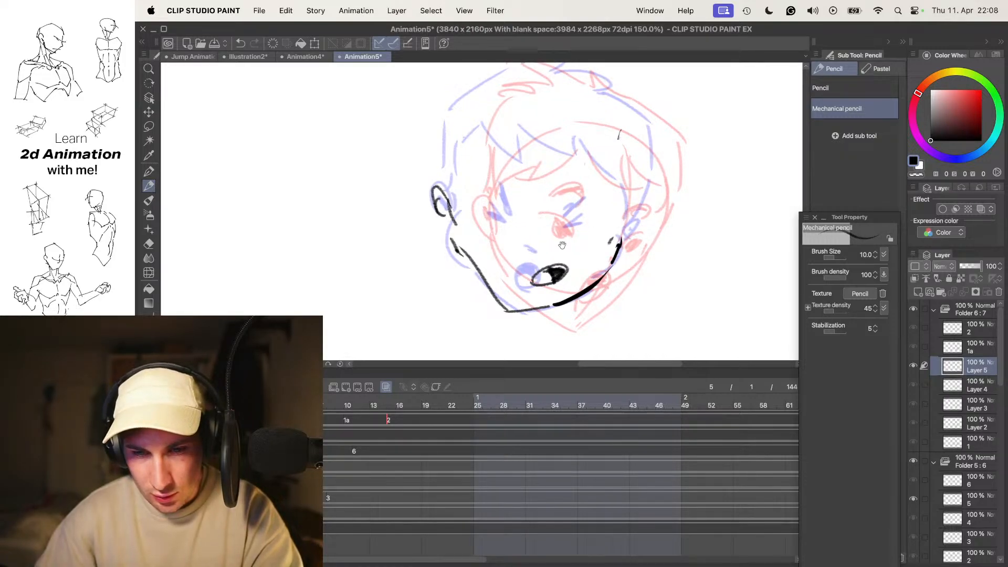
drag(575, 245, 574, 242)
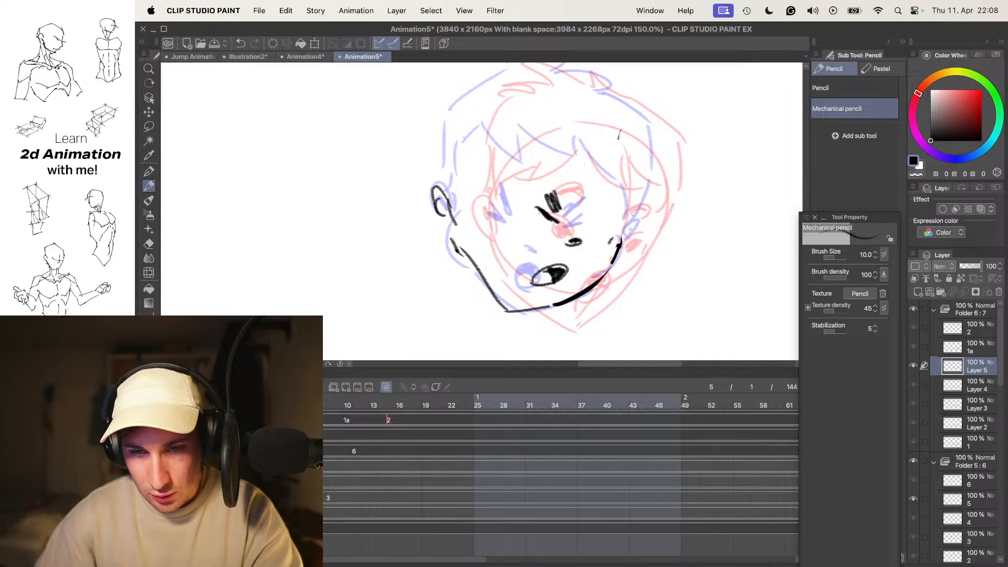
drag(600, 219, 584, 221)
- Hide the onion skin and flip back and forth between frame 5 and its neighbours to check the facial features
key(o)
key(Left)
key(Right)
key(Right)
key(Left)
key(Left)
key(Right)
- Draw the fringe strands and sideburns of the frame 5 head over the onion skin, comparing with the neighbouring drawings
key(Left)
key(Left)
key(Left)
key(Right)
key(Right)
key(Right)
key(o)
mouse_move(559, 186)
mouse_down()
mouse_move(570, 187)
mouse_move(544, 195)
mouse_up()
key(Left)
key(Right)
drag(576, 166, 577, 181)
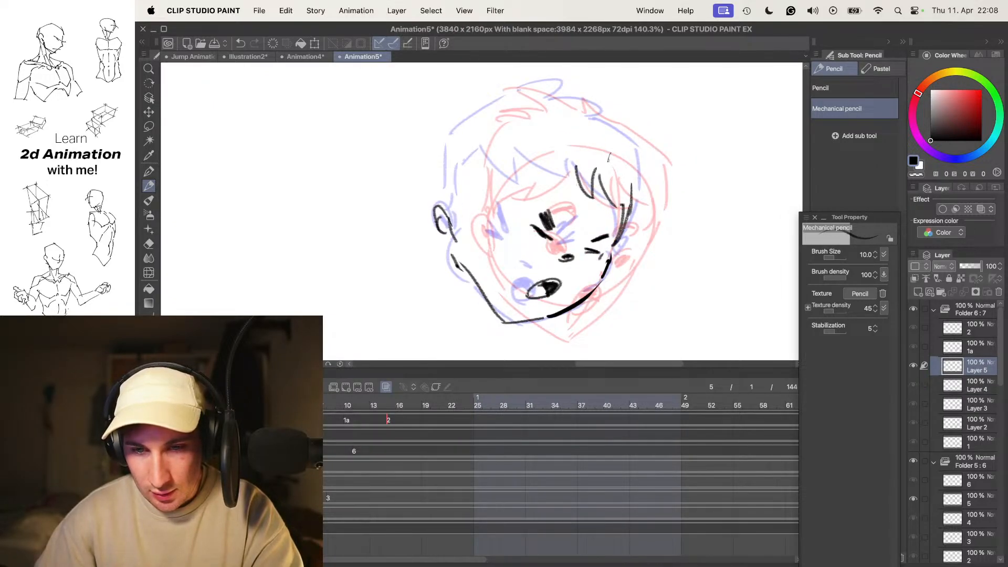
key(o)
key(Left)
key(Right)
key(o)
key(super+s)
drag(487, 173, 459, 206)
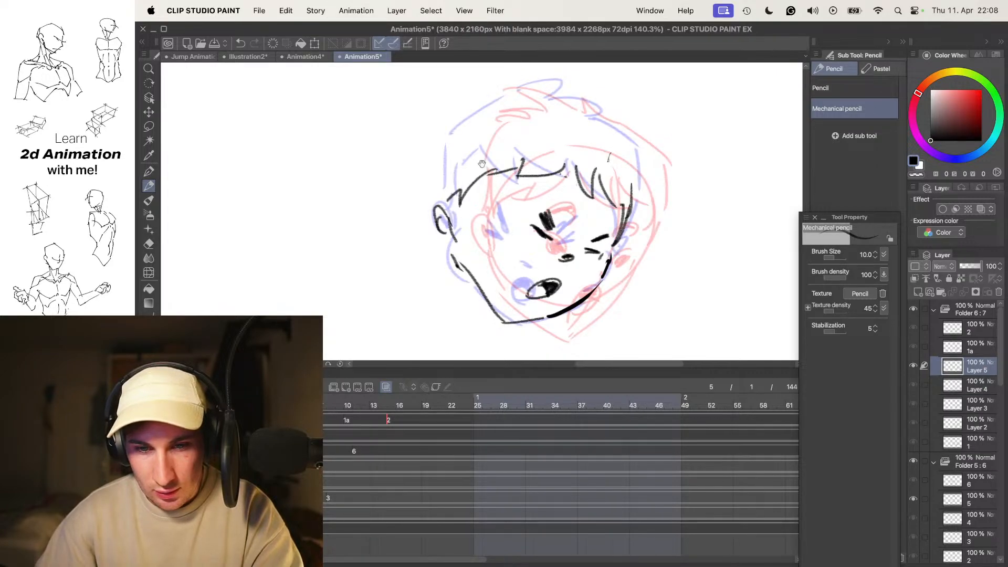
- Draw the outer hair contour with its spiky top tuft on the frame 5 head, undoing a stray stroke
drag(569, 166, 580, 221)
key(super+z)
drag(619, 151, 648, 192)
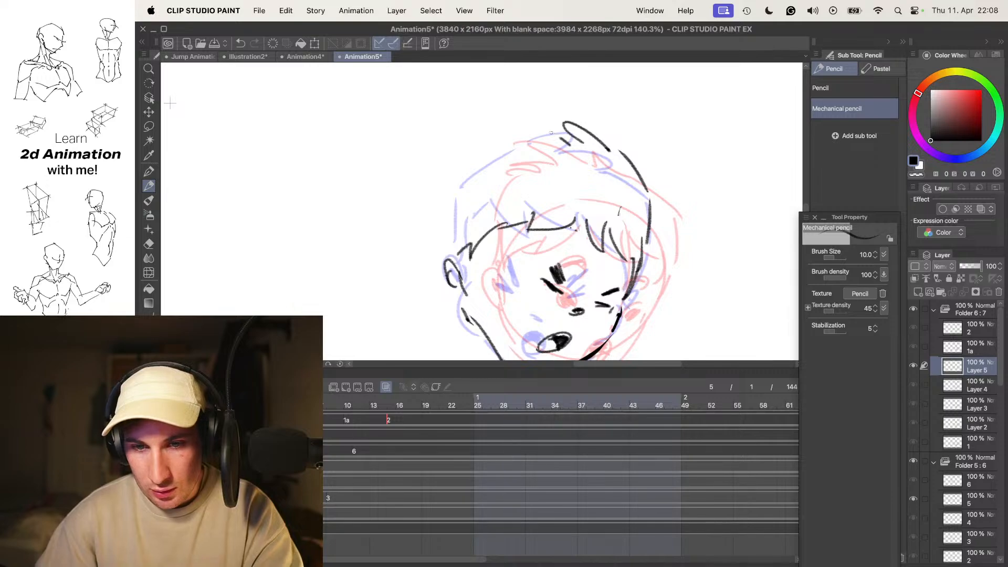
- Hide the onion skin and step repeatedly through all the boy's frames to judge the turn with the new in-betweens
scroll(517, 195, down, 5)
key(o)
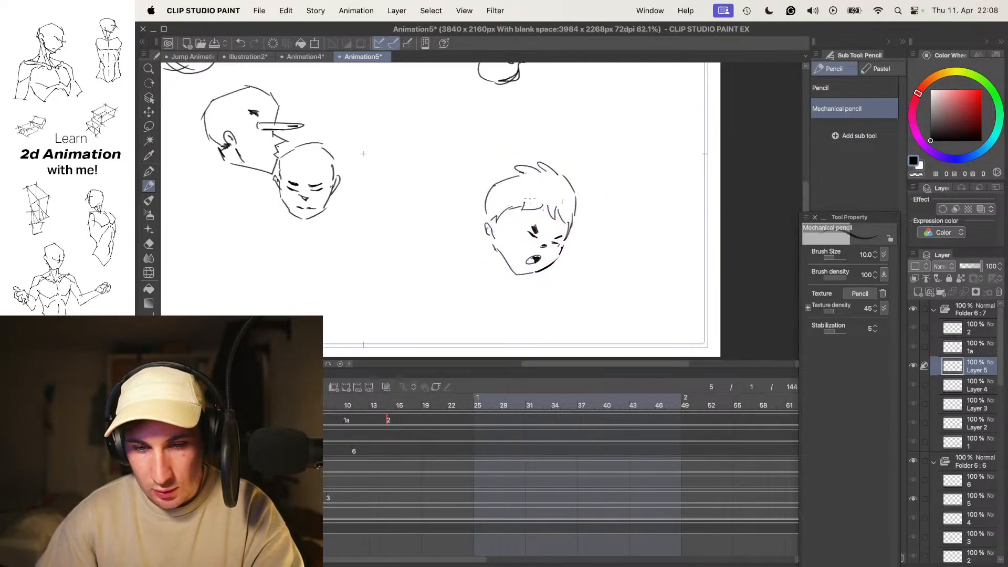
key(Left)
key(Right)
key(Right)
key(Right)
key(Right)
key(Right)
key(Right)
key(Right)
key(Right)
key(Left)
key(Right)
key(Right)
key(Right)
key(Right)
key(Right)
key(Right)
key(Right)
key(Right)
key(Right)
key(Right)
key(Right)
key(Right)
key(Right)
key(Right)
key(Right)
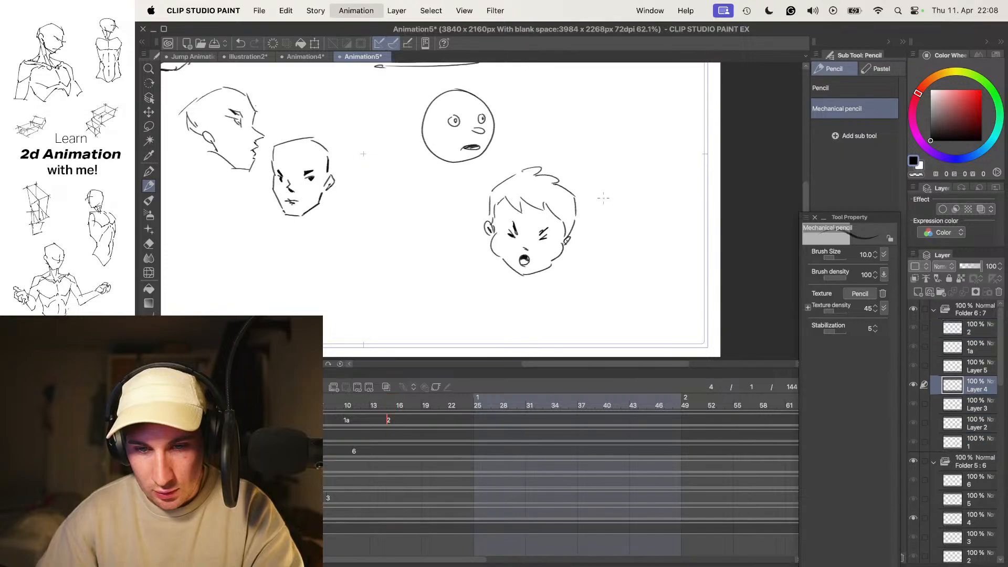
- Step repeatedly back and forth through the boy's frames to judge the head turn and its in-betweens
key(Right)
key(Right)
key(Right)
key(Right)
key(Right)
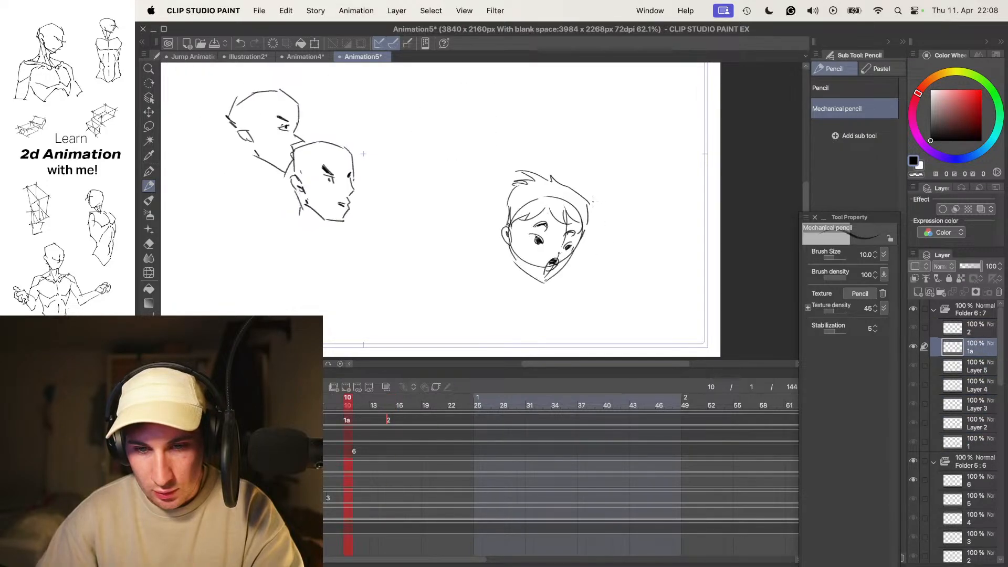
scroll(576, 219, down, 1)
scroll(565, 210, up, 5)
scroll(564, 210, down, 4)
key(Left)
key(Right)
key(Right)
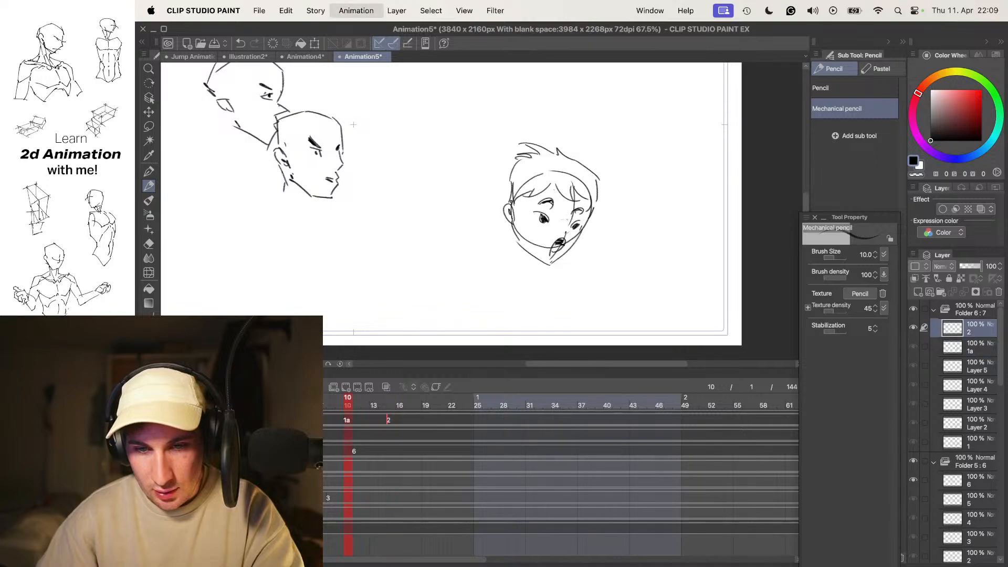
key(Left)
key(Left)
key(Left)
key(Left)
key(Left)
key(Right)
key(Right)
key(Right)
key(Right)
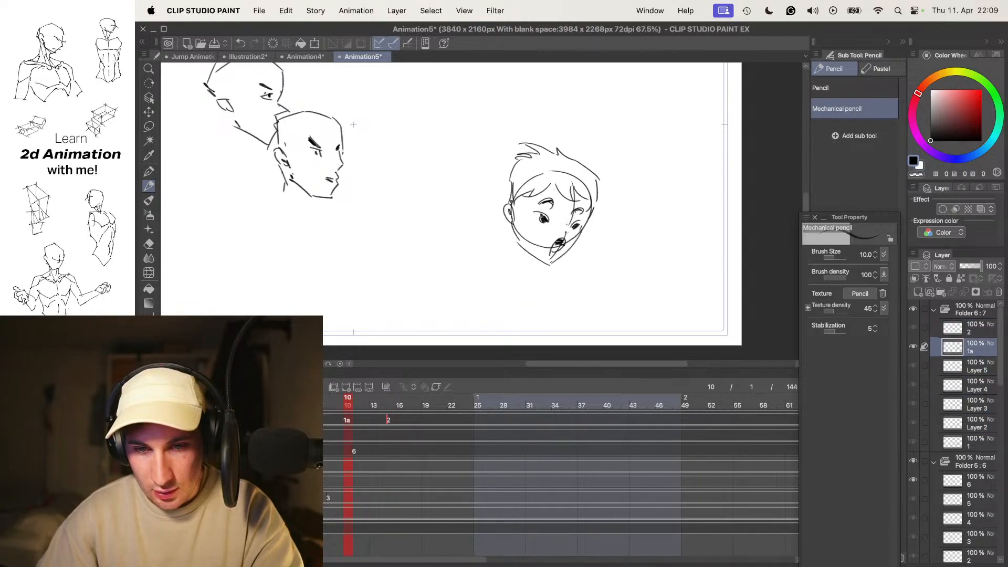
key(Right)
key(Left)
key(Left)
key(Left)
key(Left)
key(Left)
key(Right)
key(Right)
key(Right)
key(Right)
key(Right)
key(Left)
key(Right)
key(Left)
key(Left)
key(Right)
key(Right)
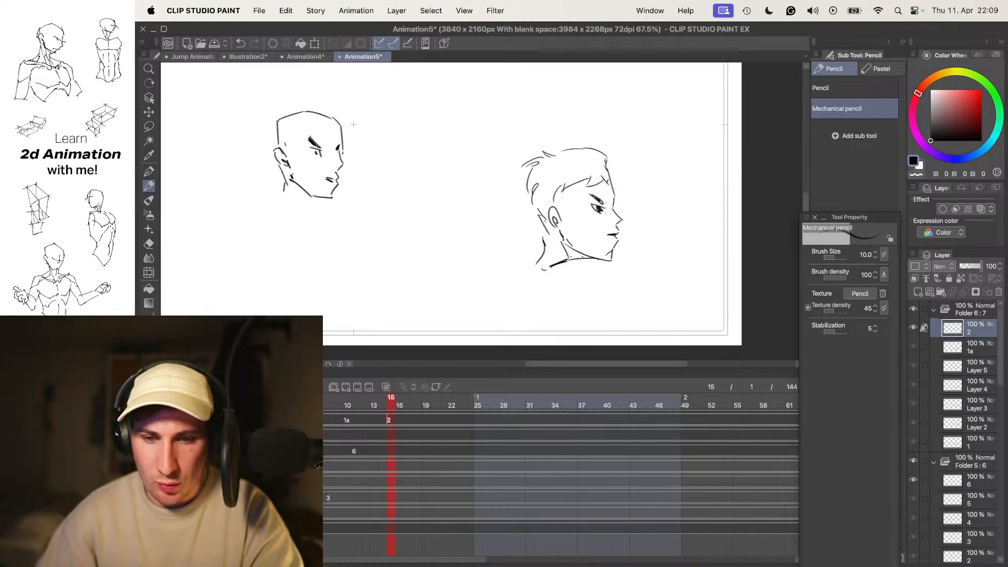
- Erase the old profile head from cel 2 at frame 15 and toggle the onion skin
key(e)
mouse_move(632, 221)
mouse_down()
mouse_move(612, 234)
mouse_move(656, 233)
mouse_up()
mouse_move(611, 231)
mouse_down()
mouse_move(589, 196)
mouse_move(557, 247)
mouse_up()
key(o)
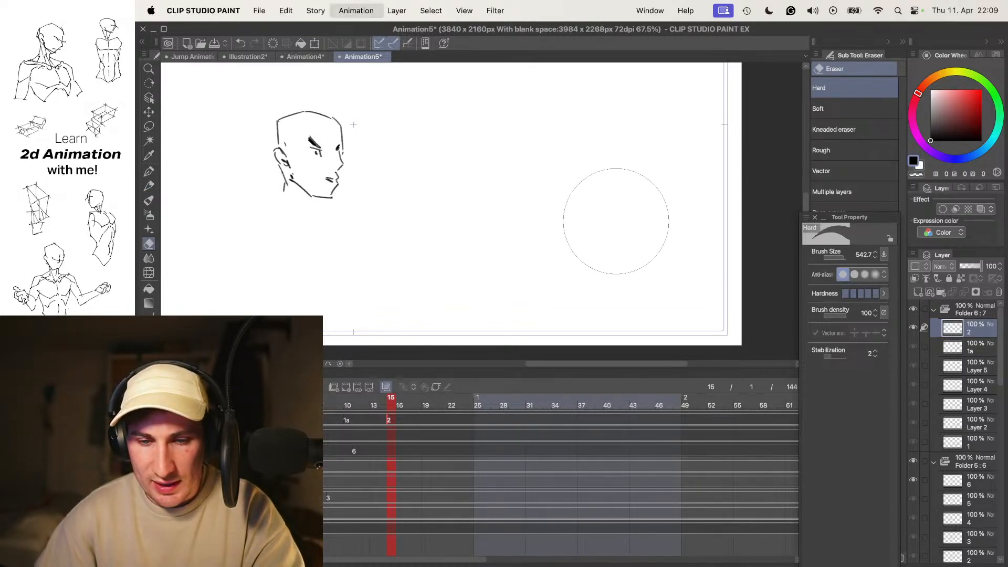
- Flip between the earlier drawings and the emptied frame 15 to plan the next pose
key(Left)
key(Left)
key(Left)
key(Left)
key(Left)
key(Right)
key(Right)
key(Right)
key(Right)
key(Right)
key(Left)
key(o)
key(Left)
key(Right)
key(Right)
key(space)
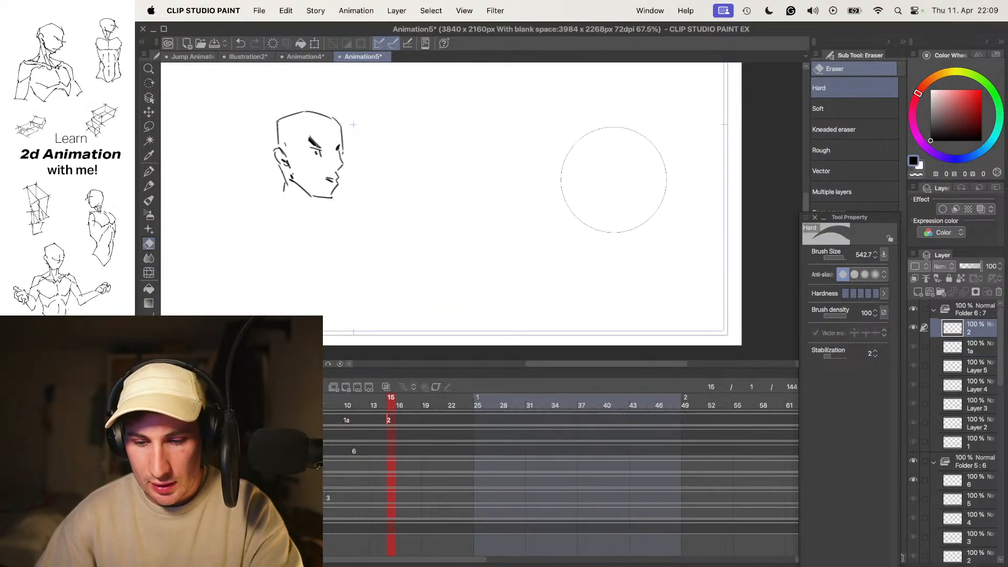
- Draw the near eye with a small pupil over the onion skin on frame 15, undoing stray strokes
key(p)
key(o)
drag(564, 233, 593, 216)
scroll(593, 216, up, 5)
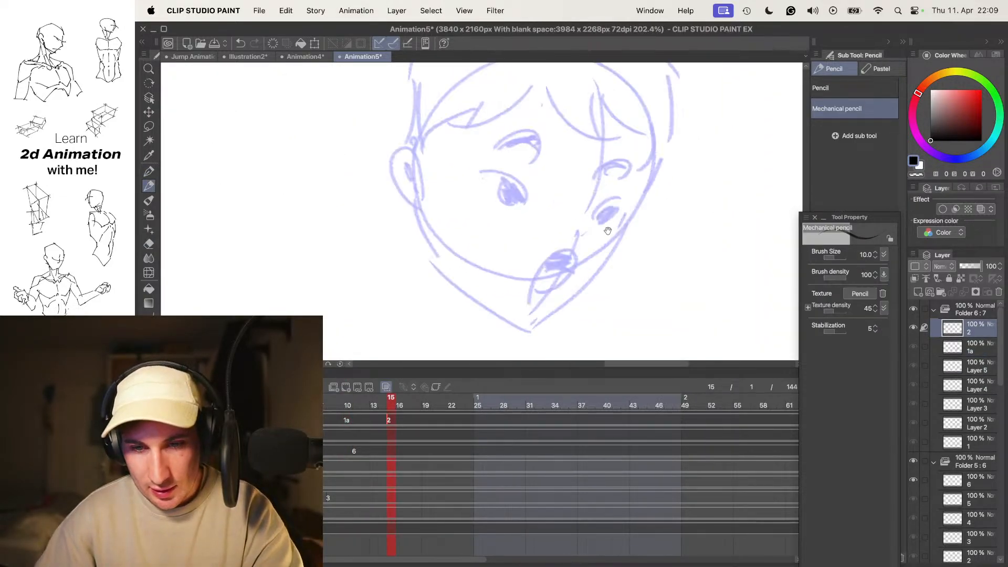
key(super+z)
mouse_move(516, 190)
mouse_down()
mouse_move(497, 208)
mouse_move(509, 220)
mouse_up()
key(super+z)
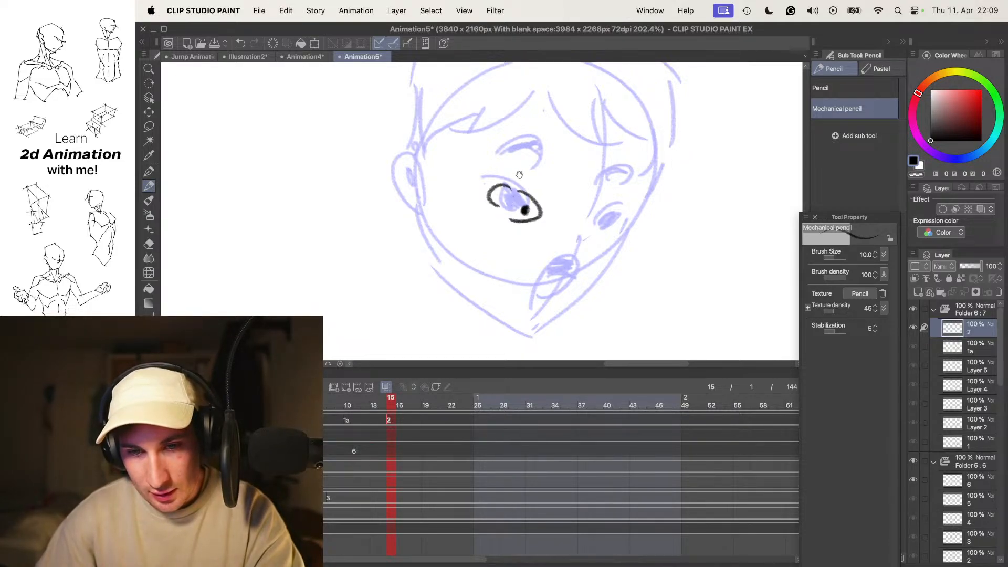
key(super+z)
- Draw short curved eyebrows above both eyes on the frame 15 head, redoing the near one
drag(508, 161, 546, 181)
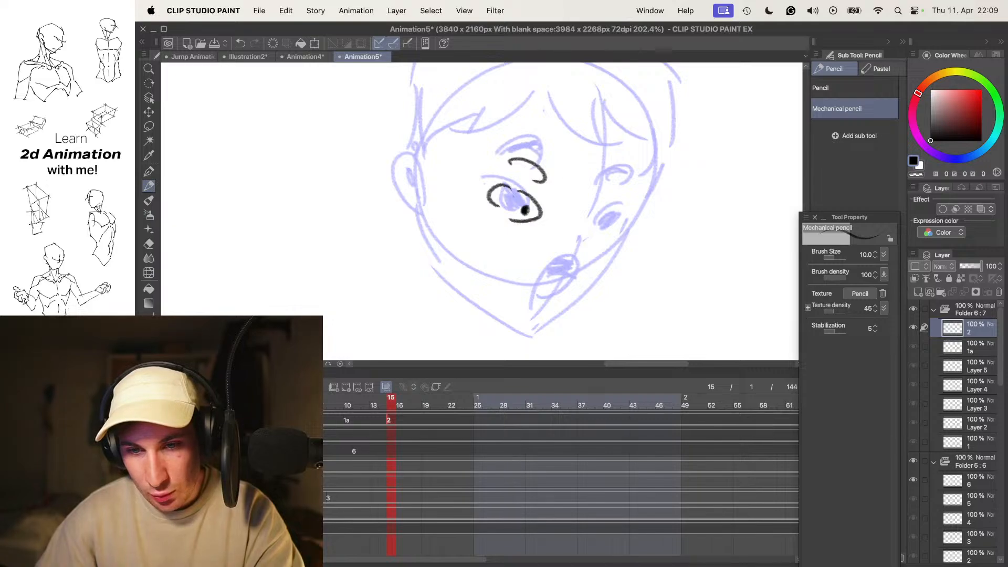
key(super+z)
key(super+z)
mouse_move(624, 159)
mouse_down()
mouse_move(638, 233)
mouse_move(605, 221)
mouse_up()
- Draw the hair's top contour and the spiky strands sweeping out past the forehead on the frame 15 head
scroll(643, 138, down, 5)
scroll(643, 138, up, 4)
mouse_move(619, 109)
mouse_down()
mouse_move(632, 125)
mouse_move(688, 130)
mouse_move(627, 143)
mouse_move(643, 153)
mouse_move(633, 213)
mouse_move(624, 126)
mouse_move(628, 161)
mouse_up()
key(super+z)
key(super+z)
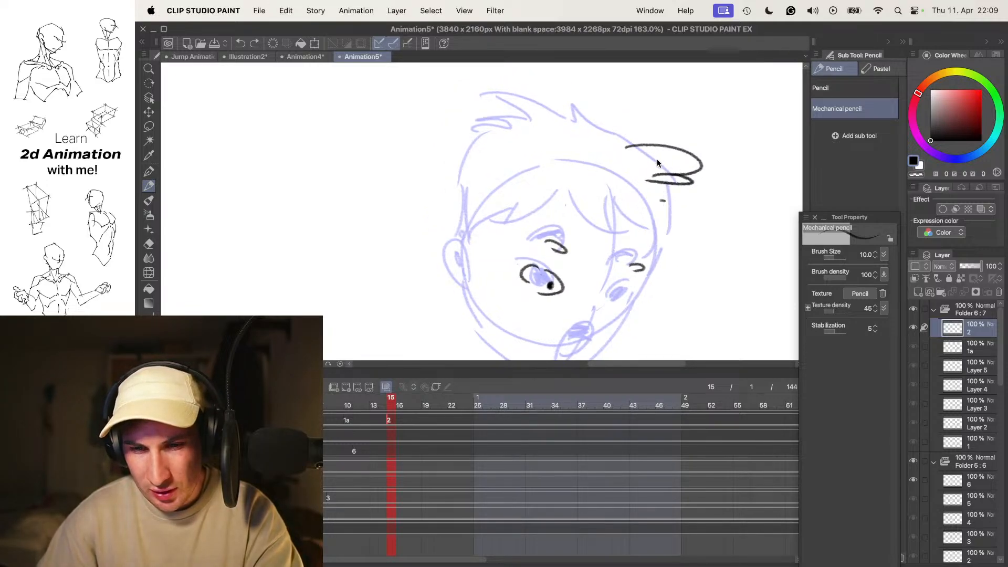
drag(694, 153, 671, 165)
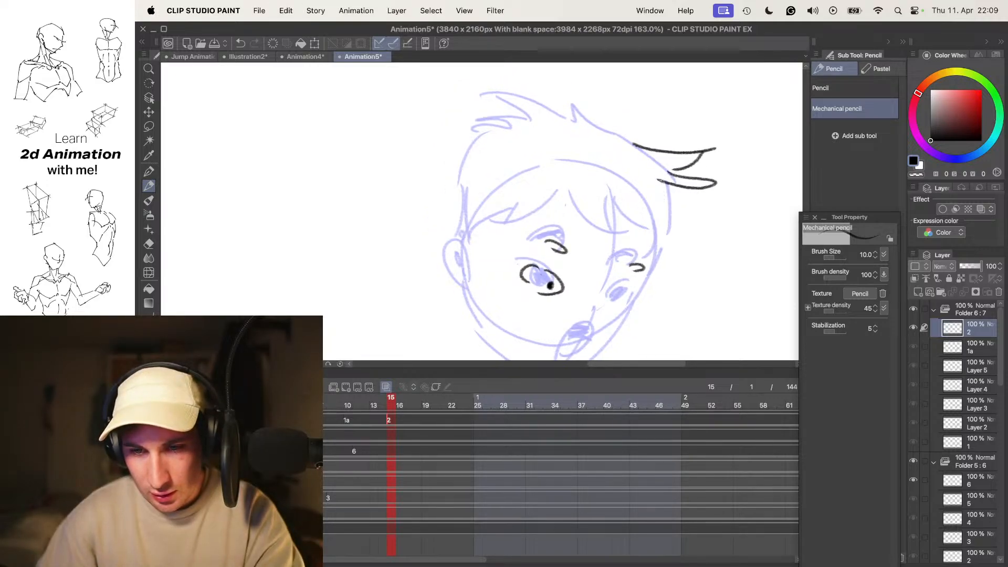
drag(686, 219, 652, 226)
mouse_move(643, 174)
mouse_down()
mouse_move(646, 153)
mouse_move(651, 173)
mouse_move(629, 127)
mouse_up()
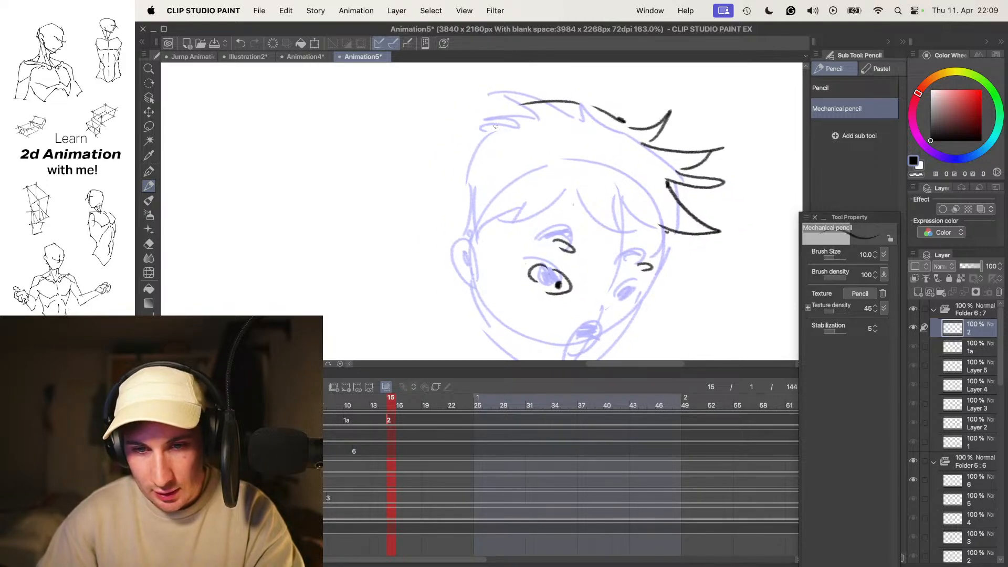
- Draw the back hair contour, the ear and the pointed jawline on the frame 15 head
drag(467, 190, 471, 220)
scroll(493, 157, down, 3)
mouse_move(466, 179)
mouse_down()
mouse_move(453, 203)
mouse_move(442, 176)
mouse_move(453, 200)
mouse_up()
key(super+z)
drag(448, 180, 460, 194)
drag(467, 228, 544, 313)
- Draw the open mouth with a dark interior and the tongue sticking out on the frame 15 head
scroll(529, 292, down, 2)
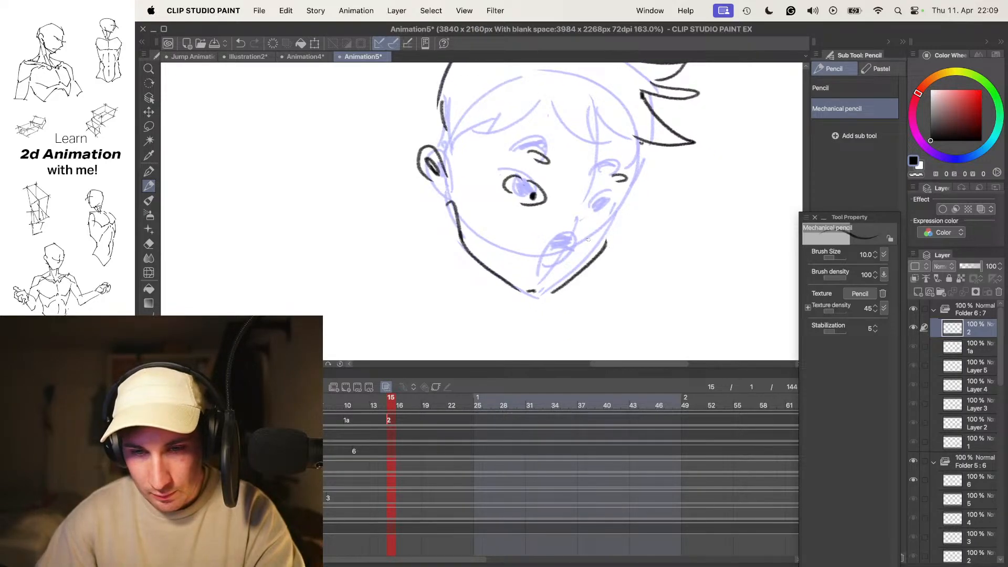
scroll(578, 255, up, 3)
mouse_move(524, 273)
mouse_down()
mouse_move(572, 239)
mouse_move(530, 276)
mouse_move(546, 231)
mouse_up()
scroll(537, 270, down, 3)
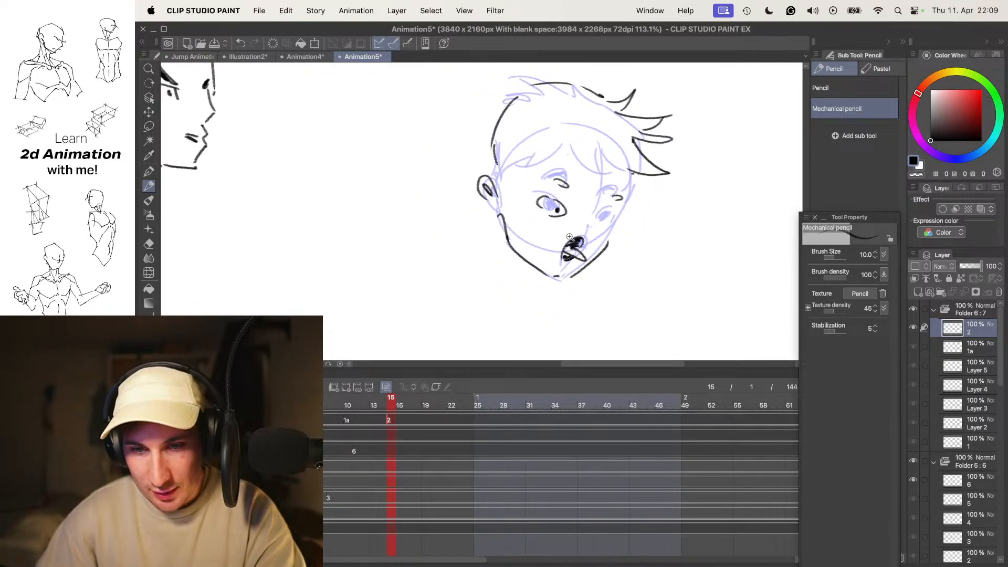
- Draw the far eye with its pupil beside the cheek contour on the frame 15 head, undoing failed strokes
scroll(601, 178, up, 3)
mouse_move(607, 220)
mouse_down()
mouse_move(626, 237)
mouse_move(589, 237)
mouse_move(620, 254)
mouse_up()
key(super+z)
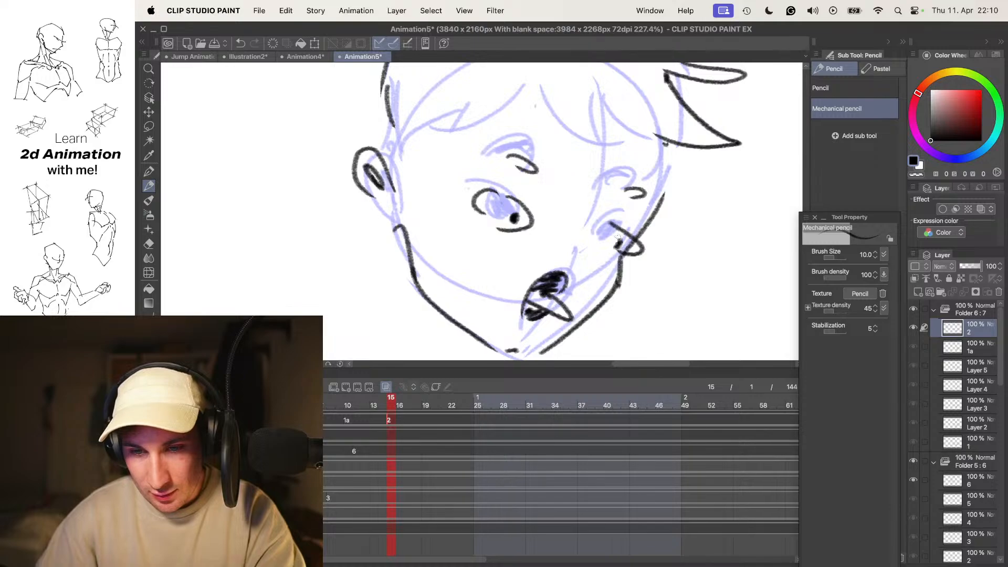
key(super+z)
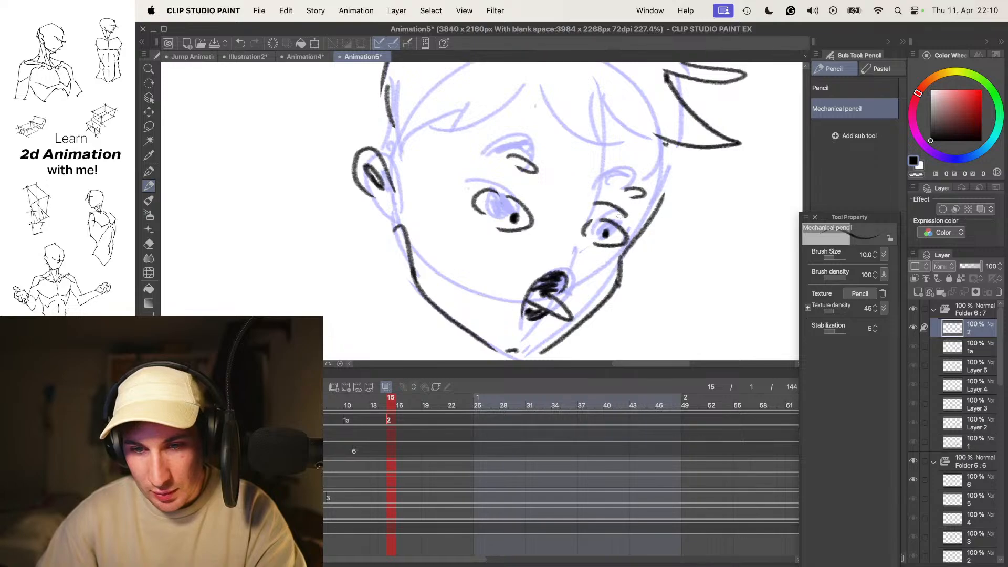
key(super+z)
- Draw the fringe across the forehead of the frame 15 head, comparing it with the neighbouring drawings
scroll(597, 180, down, 5)
key(o)
key(.)
key(.)
key(.)
key(.)
key(.)
key(.)
key(.)
drag(632, 178, 630, 192)
key(o)
scroll(630, 192, up, 4)
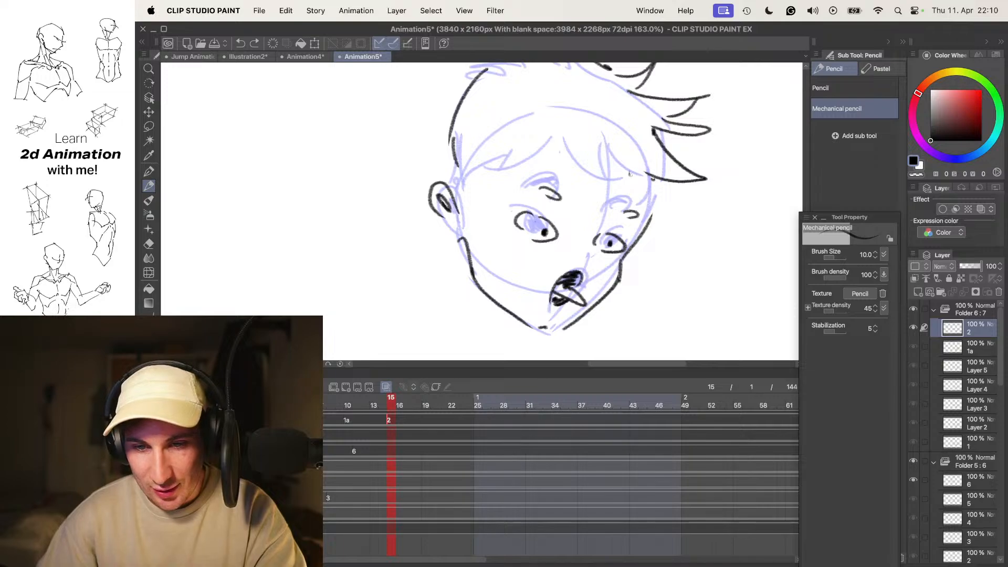
key(super+z)
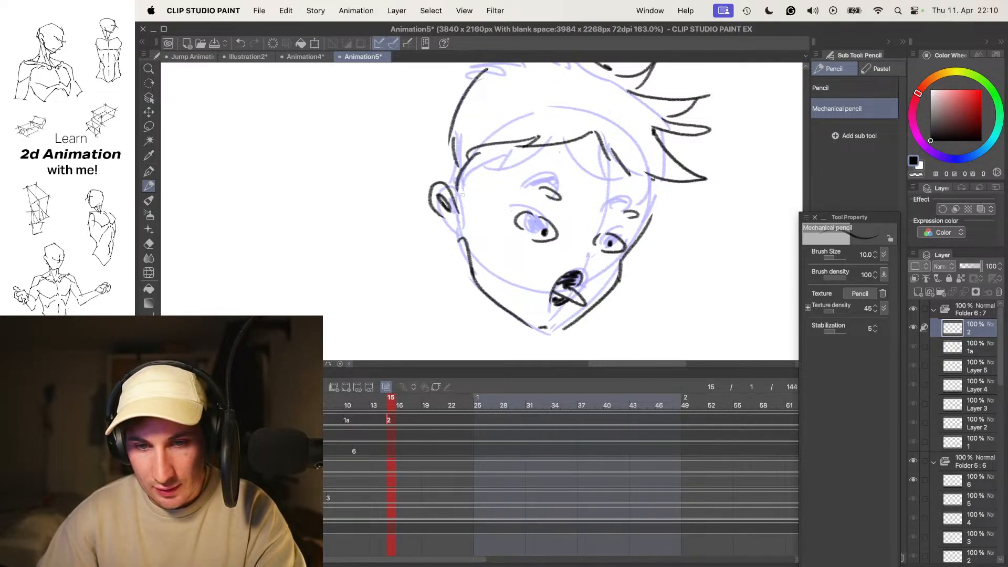
- Hide the onion skin and flip between frame 15 and the earlier drawings to check the new head
scroll(543, 159, down, 4)
key(o)
key(.)
key(.)
key(.)
key(.)
key(.)
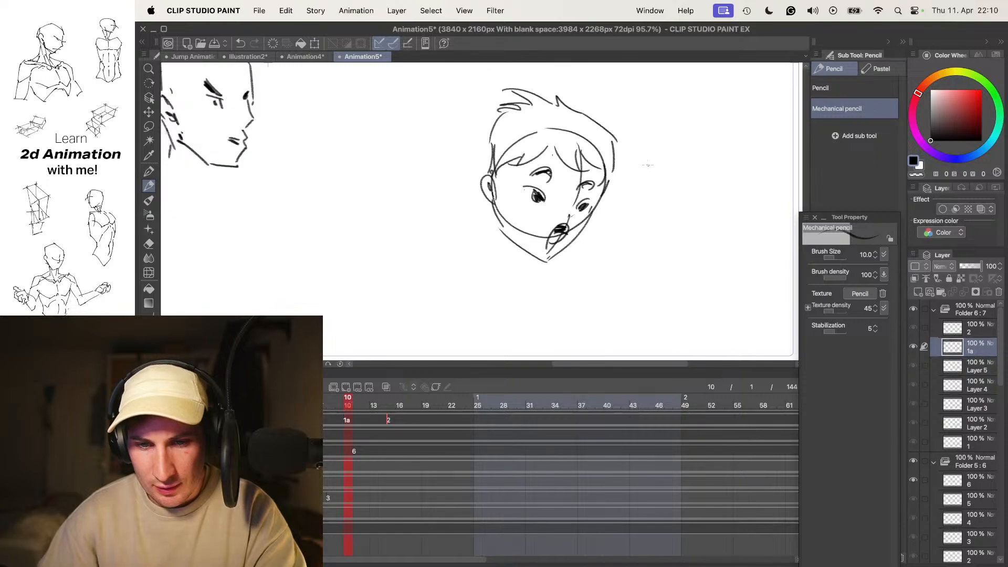
key(.)
key(.)
- Draw thick black slanted streaks over both pupils of the frame 15 head to smear the eyes
scroll(570, 212, up, 5)
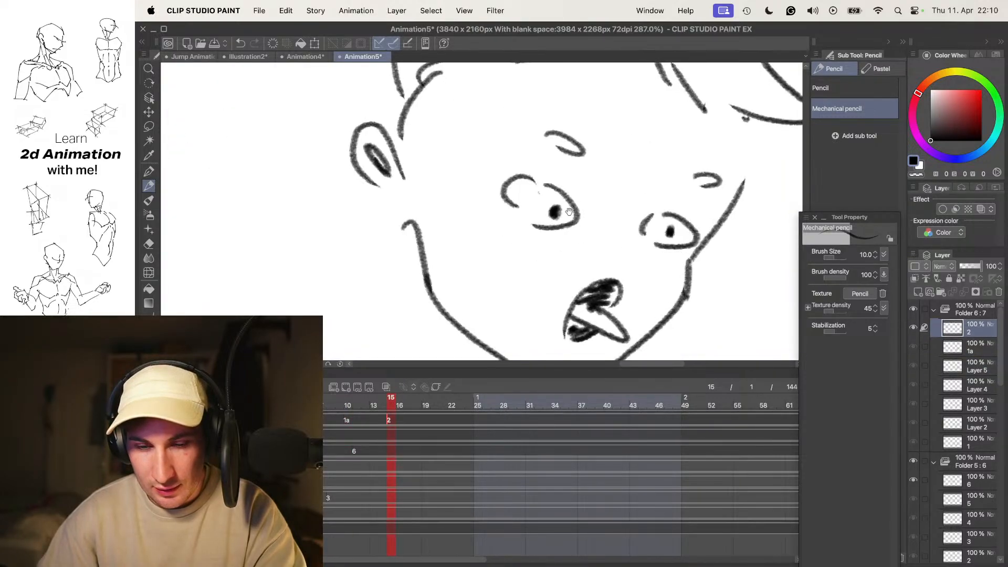
drag(539, 211, 550, 206)
drag(672, 235, 671, 233)
key(super+z)
key(super+z)
mouse_move(557, 214)
mouse_down()
mouse_move(583, 226)
mouse_move(557, 209)
mouse_up()
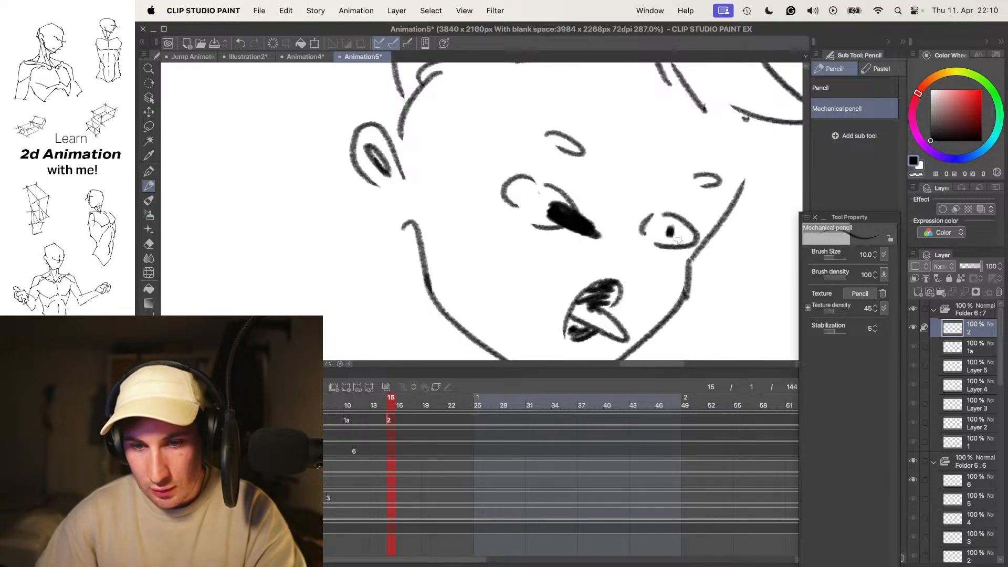
drag(657, 230, 703, 250)
- Step repeatedly through the boy's frames to judge the motion into the smeared frame 15 head
scroll(683, 225, down, 7)
key(Left)
key(Left)
key(Left)
key(Left)
key(Left)
key(Left)
key(Right)
key(Right)
key(Right)
key(Right)
key(Right)
key(Right)
key(Right)
key(Right)
key(Right)
key(Right)
key(Right)
key(Right)
key(Right)
key(Right)
key(Right)
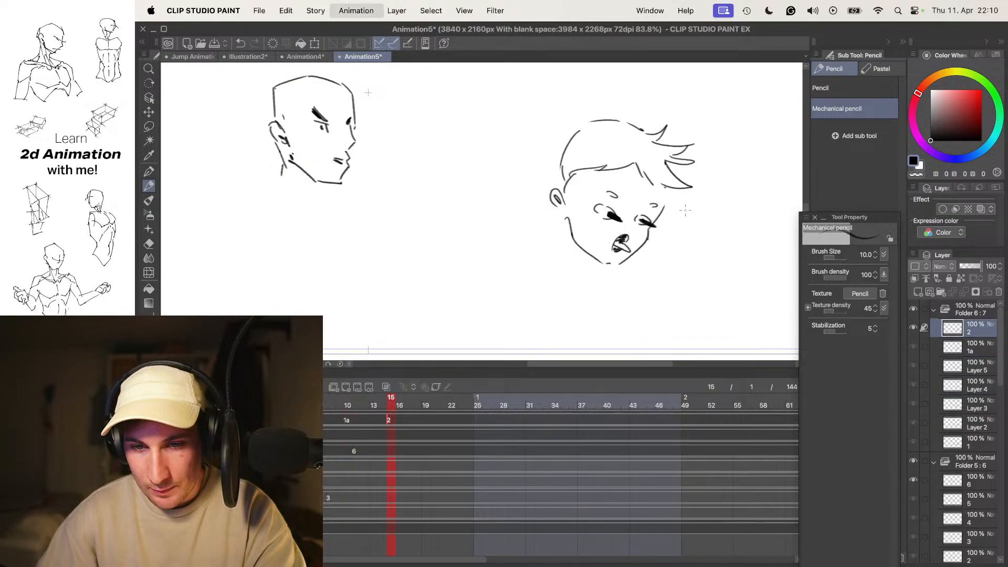
key(Right)
key(Right)
key(Right)
key(Right)
key(Right)
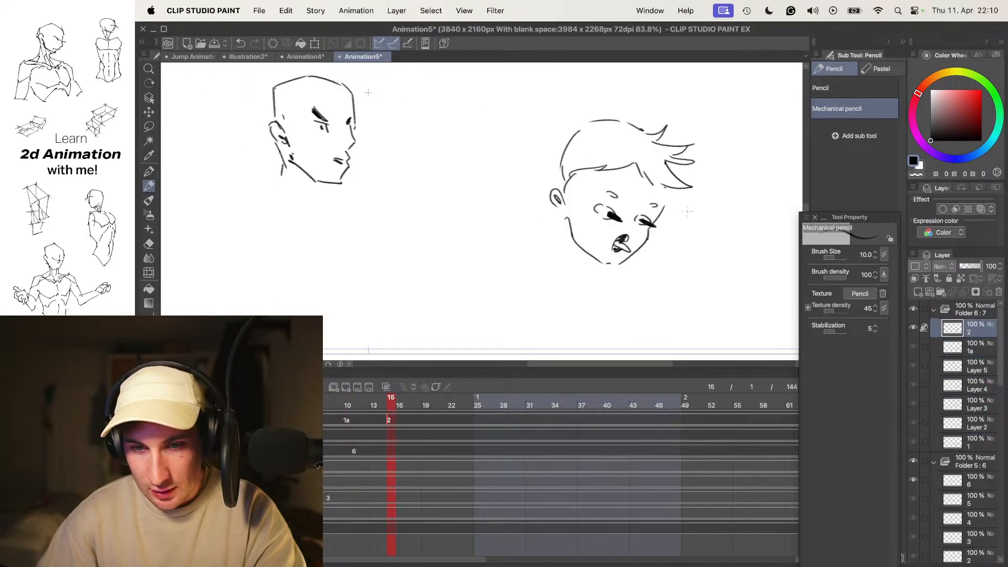
key(Left)
key(Left)
key(Left)
key(Left)
key(Left)
key(Left)
key(Right)
key(Right)
key(Right)
key(Right)
key(Right)
key(Right)
- Create a new animation cel 3 at frame 20 with the onion skin on, comparing it with the previous drawings
key(alt+n)
key(alt+o)
scroll(637, 209, up, 5)
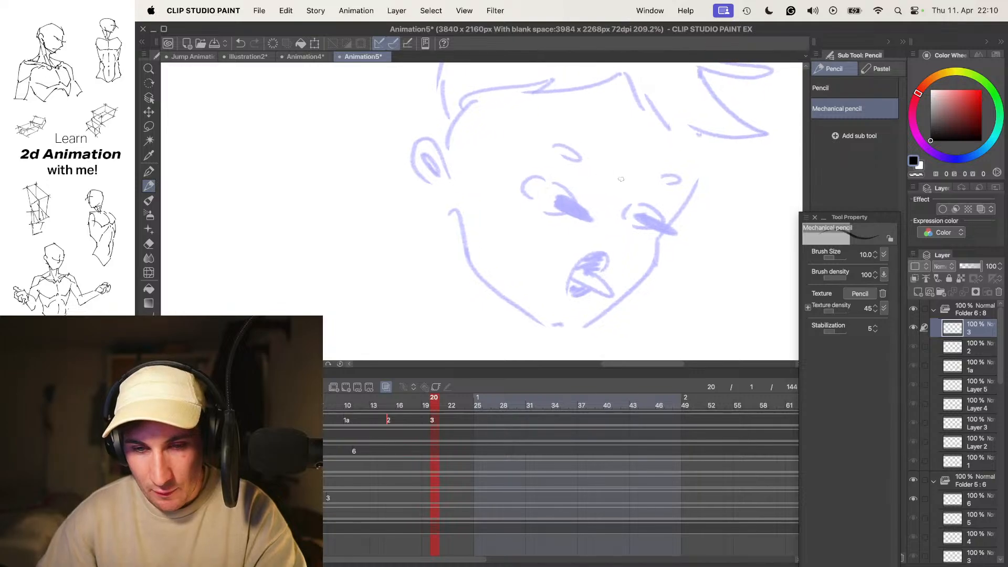
key(Left)
key(Left)
key(Right)
key(Right)
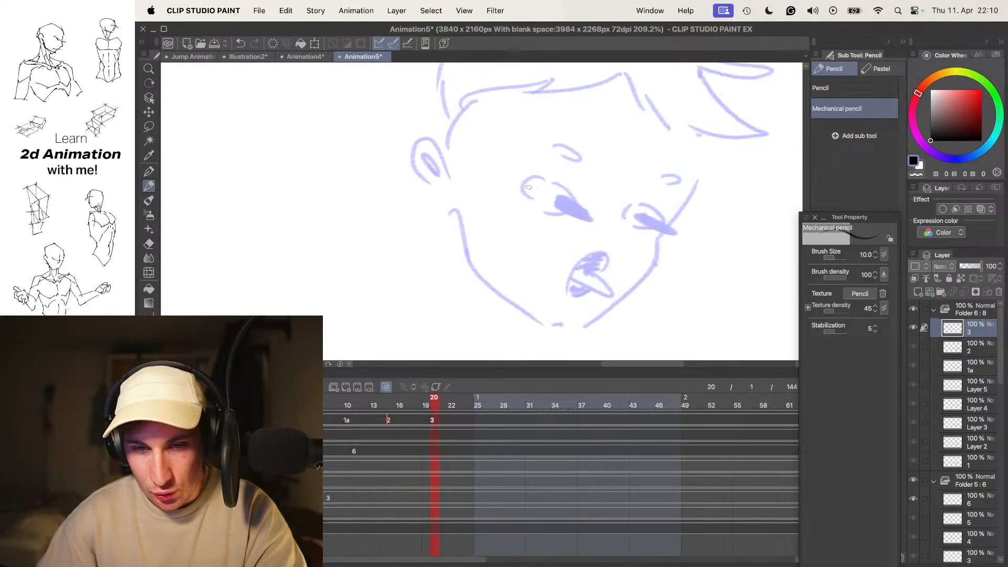
key(super+z)
drag(541, 187, 550, 209)
mouse_move(546, 194)
mouse_down()
mouse_move(560, 200)
mouse_move(555, 211)
mouse_up()
key(super+z)
key(super+z)
key(super+z)
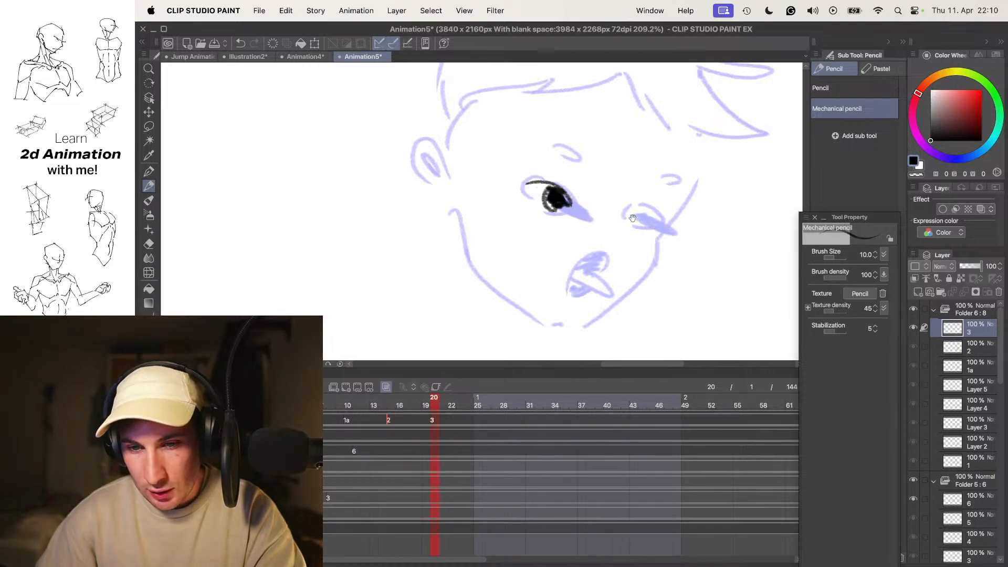
key(super+z)
key(super+z)
key(super+z)
key(super+z)
key(super+z)
key(super+z)
key(super+z)
- Draw the small open mouth with a dark interior on the frame 20 head over the onion skin
drag(643, 198, 633, 165)
mouse_move(555, 249)
mouse_down()
mouse_move(566, 249)
mouse_move(569, 232)
mouse_move(550, 250)
mouse_move(568, 228)
mouse_up()
key(super+z)
drag(615, 169, 625, 206)
scroll(625, 206, down, 4)
scroll(624, 204, up, 3)
- Draw the jawline and the ear of the frame 20 head, undoing a stray stroke
mouse_move(640, 263)
mouse_down()
mouse_move(641, 227)
mouse_move(584, 280)
mouse_move(497, 215)
mouse_move(512, 256)
mouse_move(571, 315)
mouse_up()
key(super+z)
drag(494, 201, 489, 216)
drag(473, 183, 489, 201)
- Draw the fringe strands across the forehead of the frame 20 head down to the far temple
mouse_move(523, 169)
mouse_down()
mouse_move(494, 196)
mouse_move(477, 163)
mouse_up()
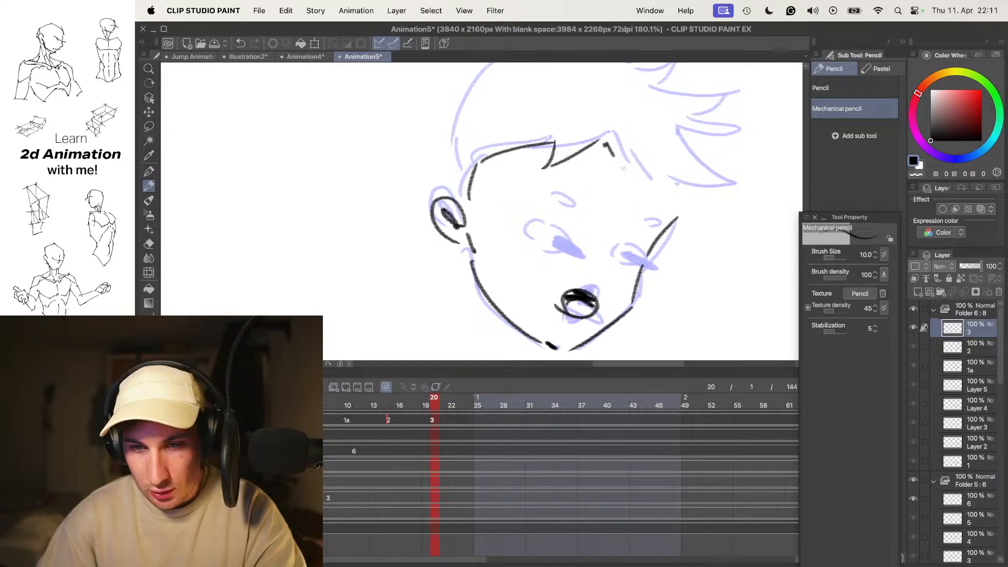
drag(633, 141, 695, 189)
drag(682, 186, 672, 209)
- Draw the rounded outer hair contour from behind the ear over to the far temple on the frame 20 head
drag(504, 138, 510, 202)
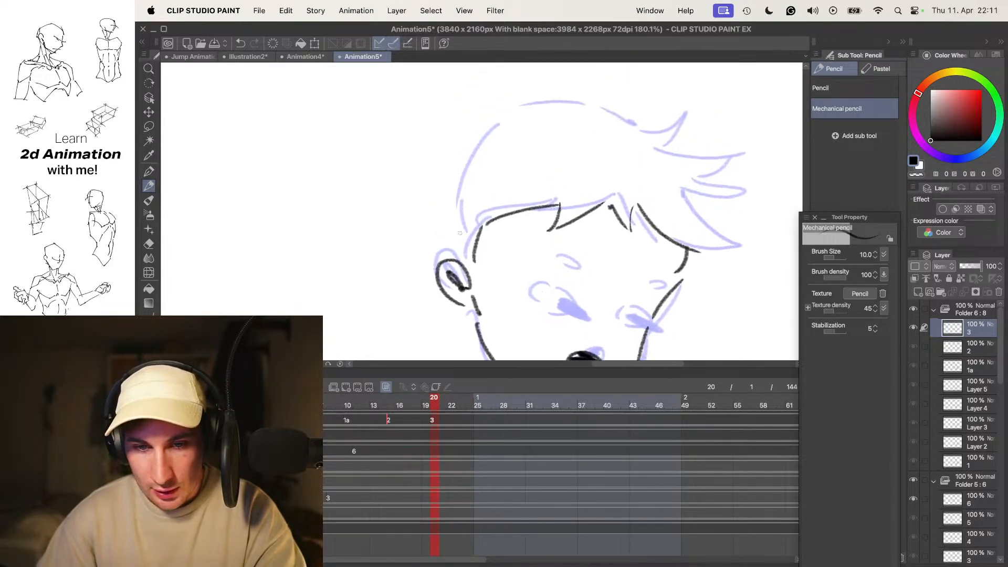
drag(459, 174, 521, 116)
drag(539, 109, 542, 120)
drag(622, 122, 626, 128)
drag(633, 128, 664, 148)
key(super+z)
key(super+z)
mouse_move(607, 116)
mouse_down()
mouse_move(694, 161)
mouse_move(691, 130)
mouse_up()
super+click(703, 184)
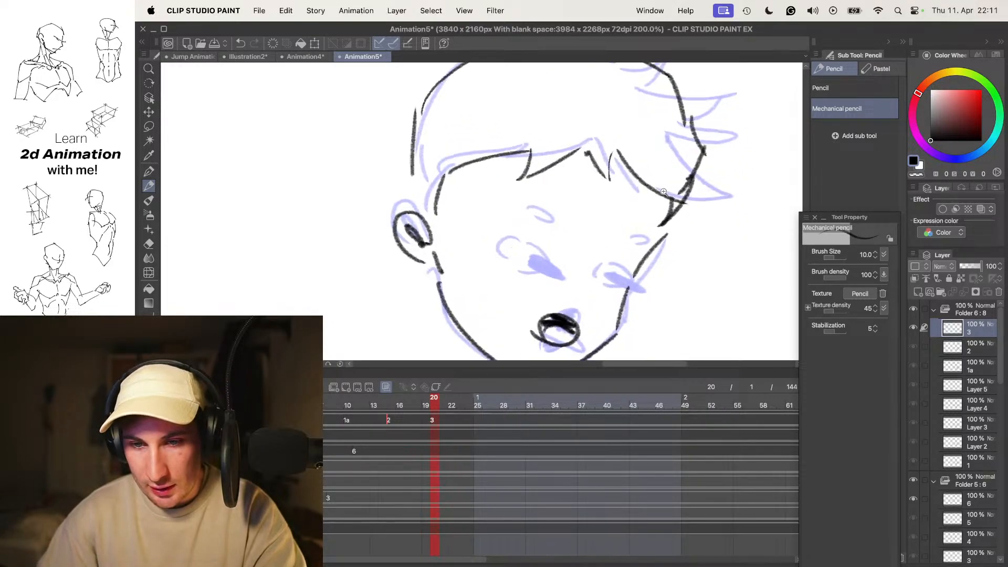
- Add the small hair tuft at the crown of the frame 20 head and play the turn with onion skin off
drag(655, 188, 690, 273)
mouse_move(616, 120)
mouse_down()
mouse_move(574, 118)
mouse_move(575, 139)
mouse_up()
key(o)
drag(625, 173, 655, 174)
key(space)
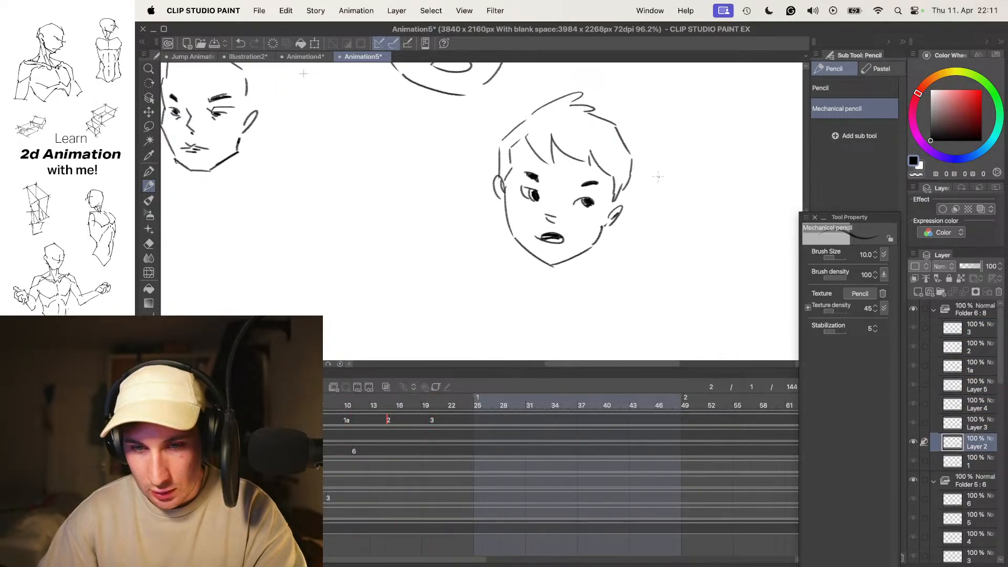
key(o)
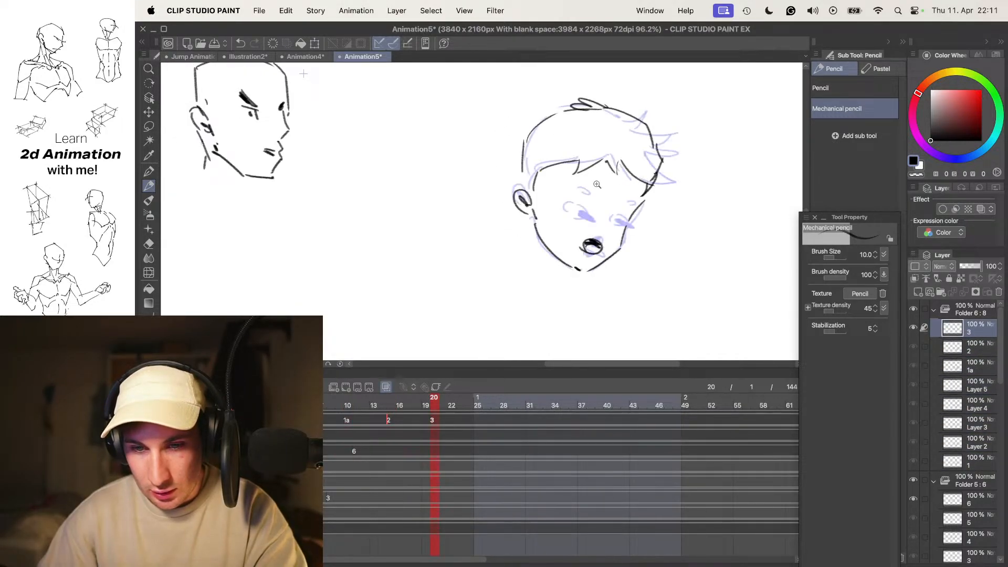
- Draw the near eye of the frame 20 head with an upper lid line and a dark pupil
drag(587, 215, 615, 210)
key(super+z)
key(super+z)
mouse_move(542, 184)
mouse_down()
mouse_move(571, 214)
mouse_move(568, 198)
mouse_up()
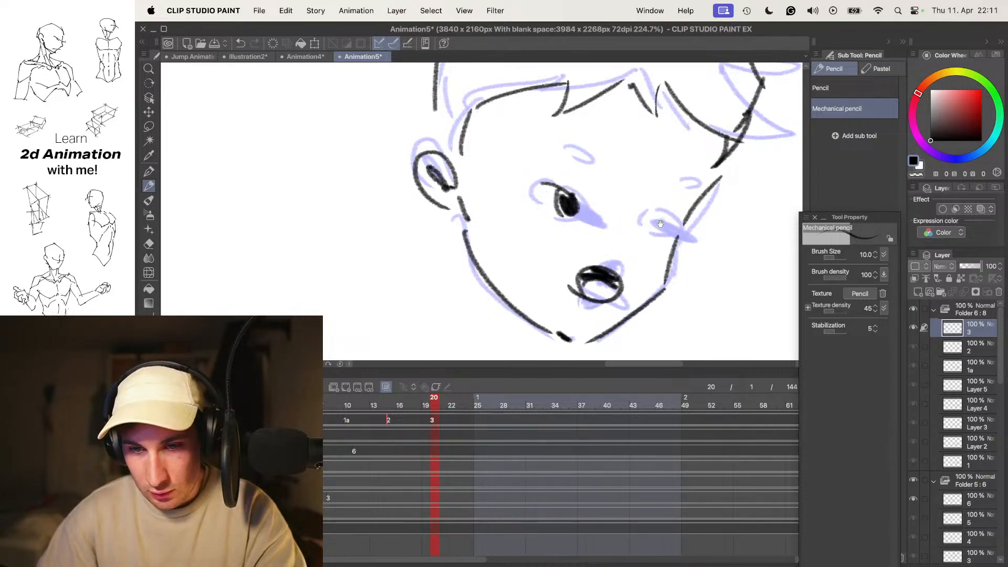
- Draw the short nose of the frame 20 head between the eye and mouth, flipping to frame 15 for comparison
key(super+z)
key(super+z)
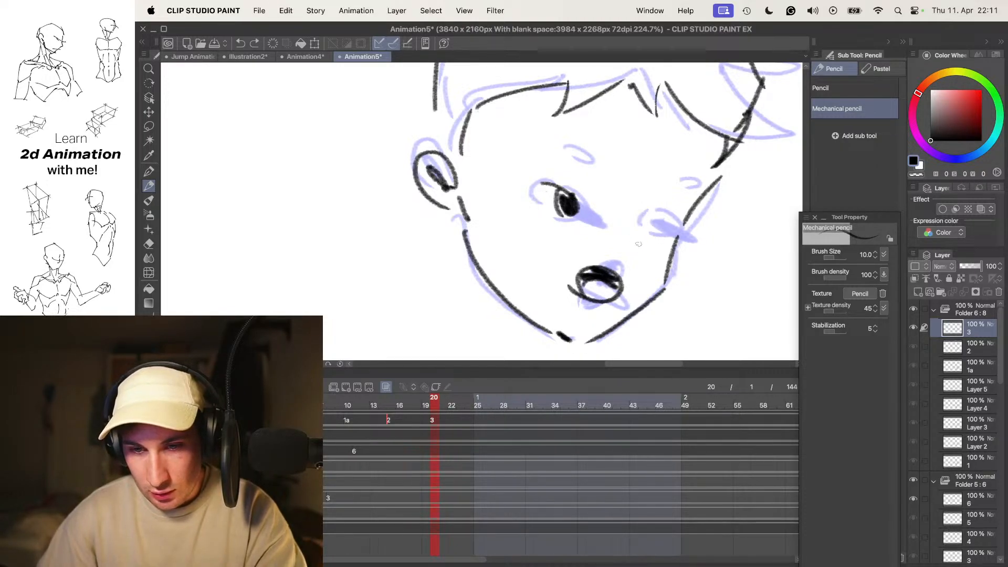
key(comma)
key(period)
key(comma)
mouse_move(664, 241)
mouse_down()
mouse_move(633, 210)
mouse_move(592, 210)
mouse_move(634, 238)
mouse_move(597, 224)
mouse_move(607, 212)
mouse_move(593, 221)
mouse_move(619, 232)
mouse_move(586, 217)
mouse_up()
key(super+z)
key(super+z)
key(super+z)
key(o)
key(comma)
key(period)
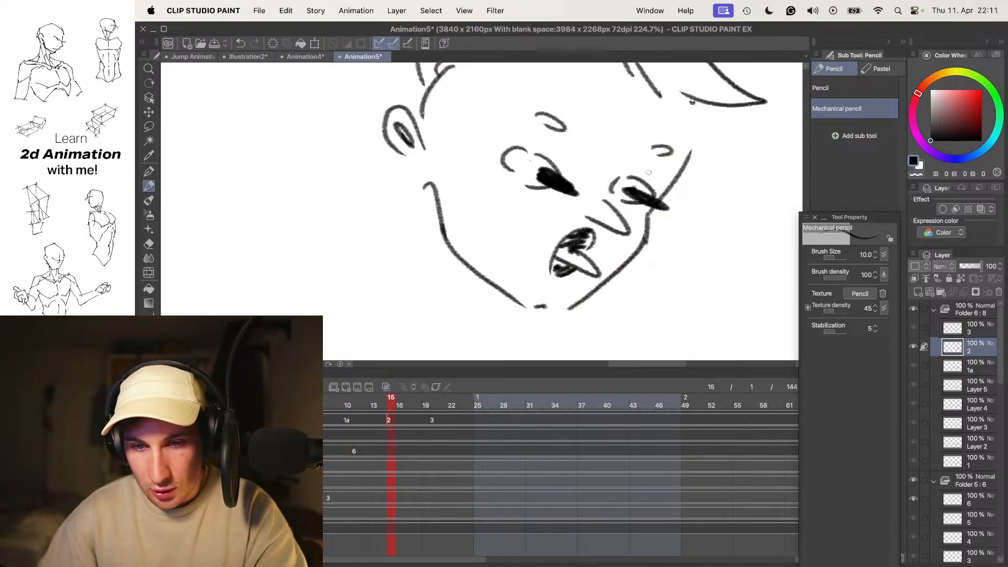
key(period)
key(o)
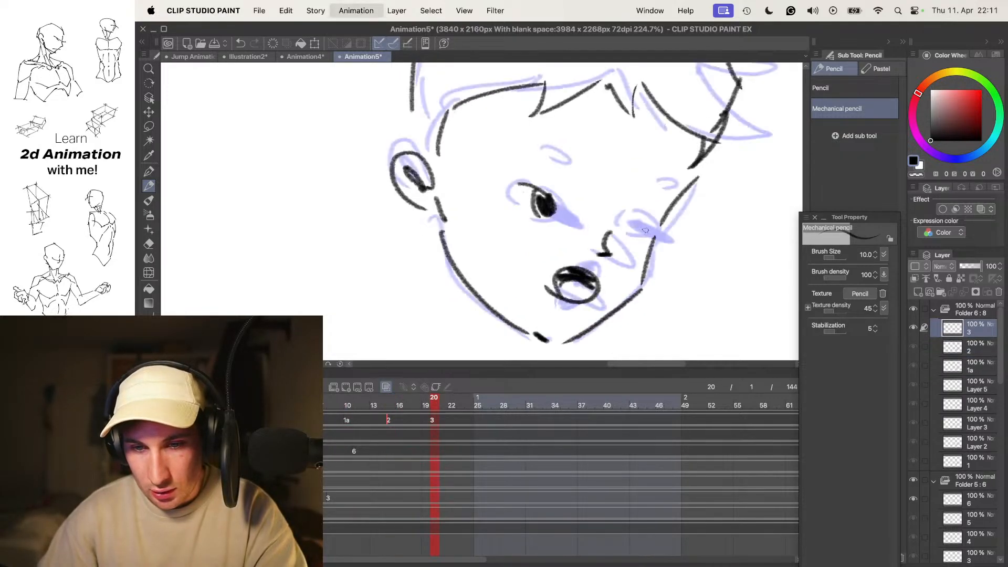
- Draw the far eye of the frame 20 head with a curved lid and dark pupil, redoing misplaced strokes
key(super+z)
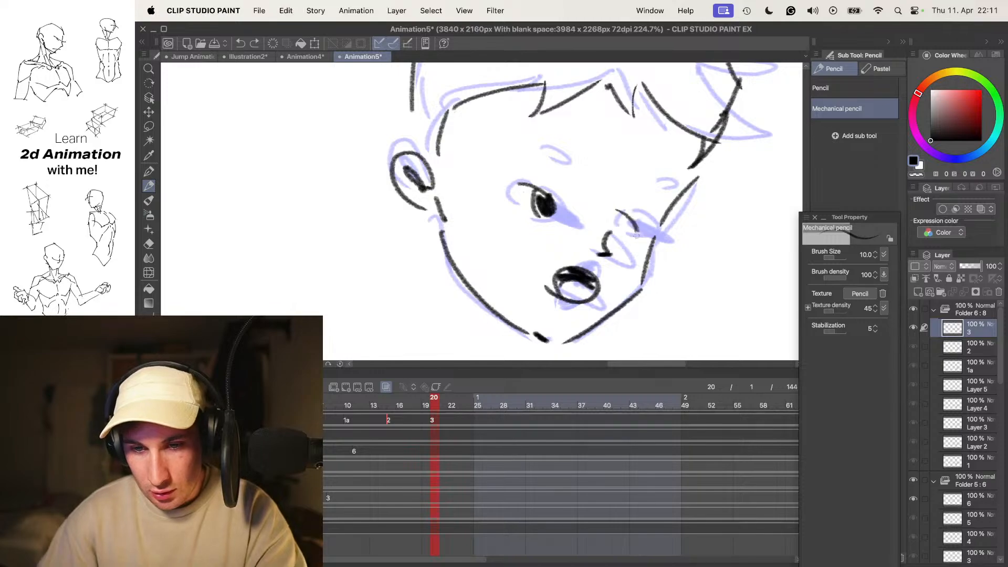
key(super+z)
mouse_move(619, 210)
mouse_down()
mouse_move(625, 233)
mouse_move(638, 236)
mouse_up()
key(super+z)
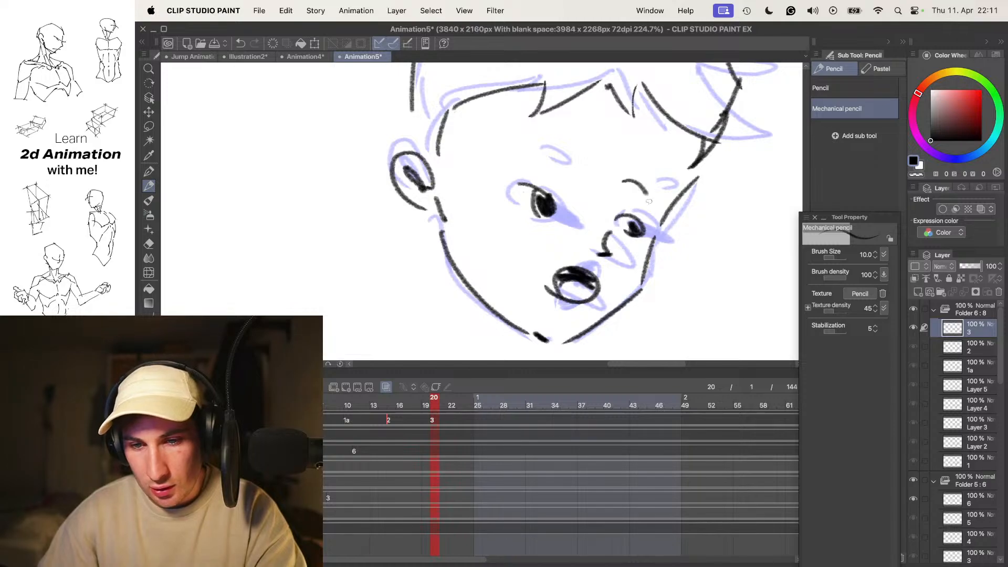
- Redo the far eyebrow and add the near eyebrow as short raised curves on the frame 20 head
key(super+z)
drag(621, 192, 632, 208)
drag(560, 161, 548, 168)
- Hide the onion skin and play the animation to review the boy's turn alongside the other heads
key(o)
scroll(650, 168, down, 5)
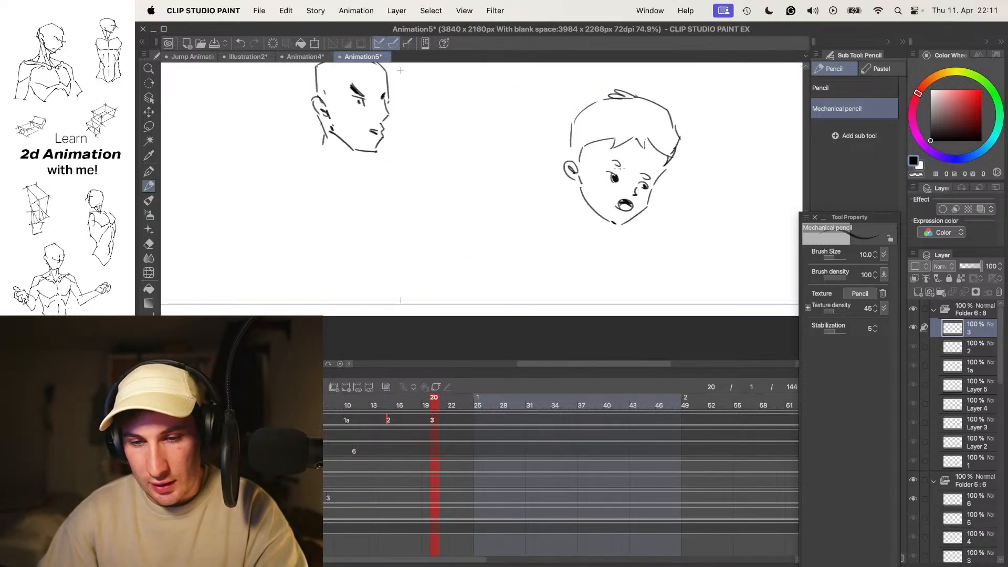
key(Return)
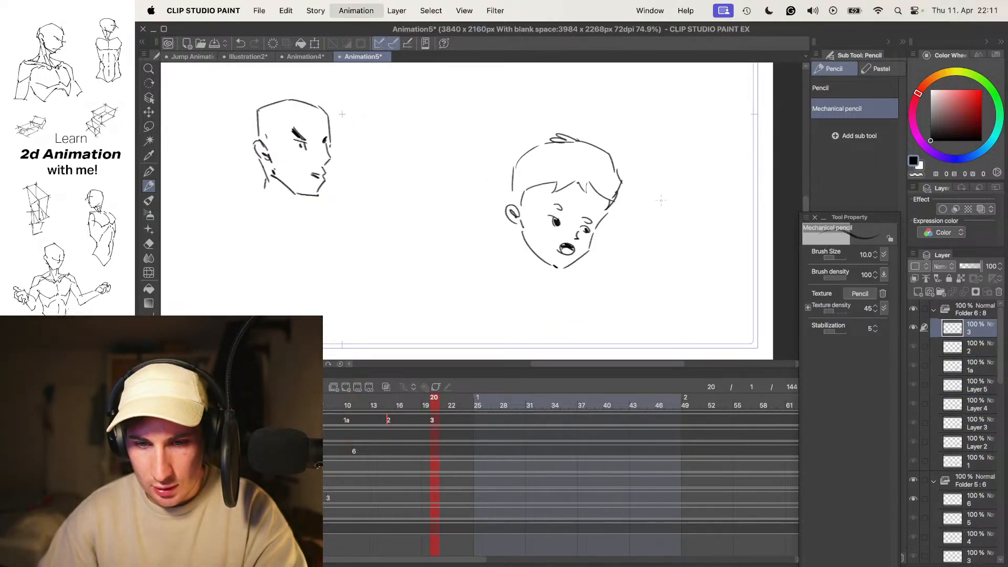
key(Return)
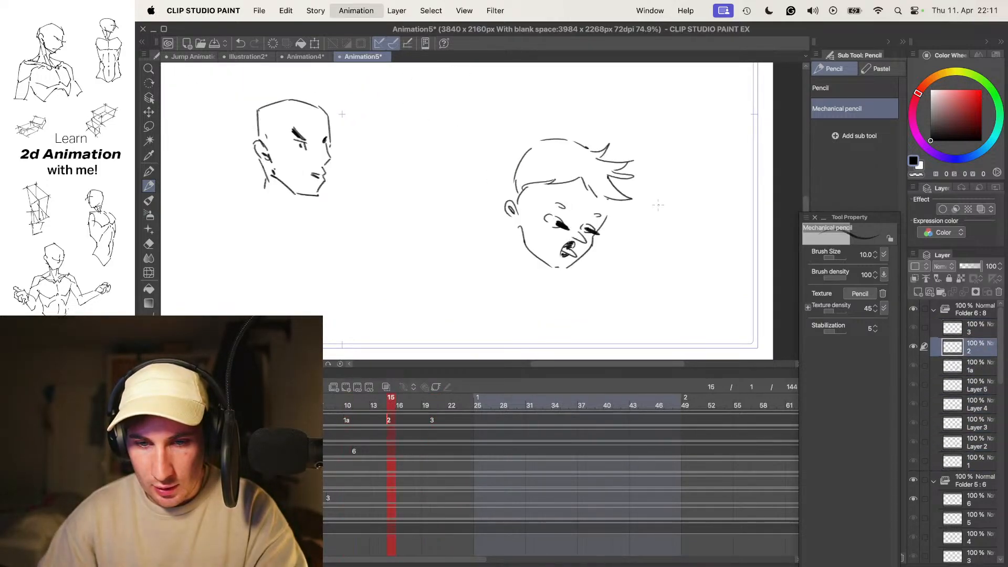
drag(604, 173, 676, 202)
scroll(651, 215, down, 5)
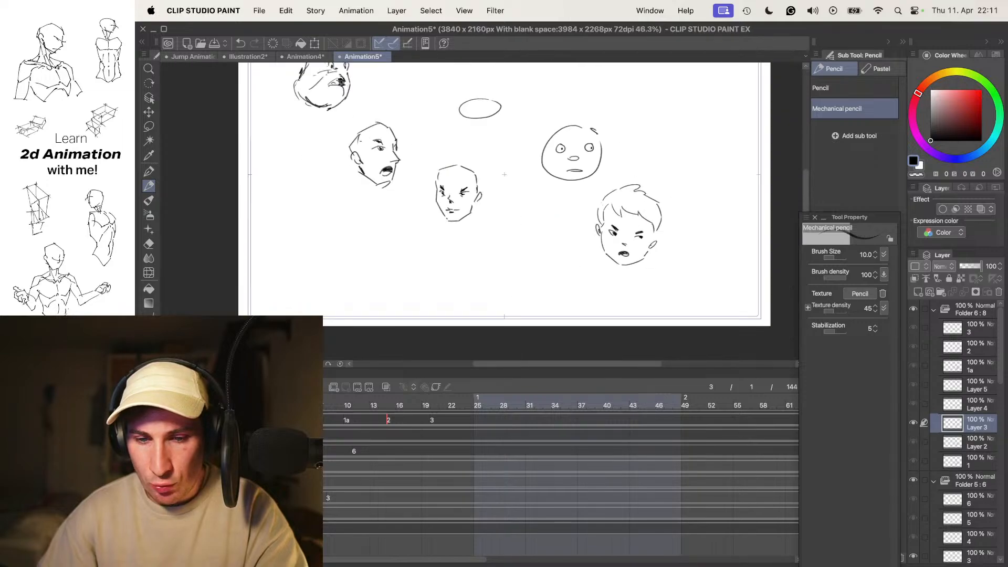
scroll(630, 157, up, 3)
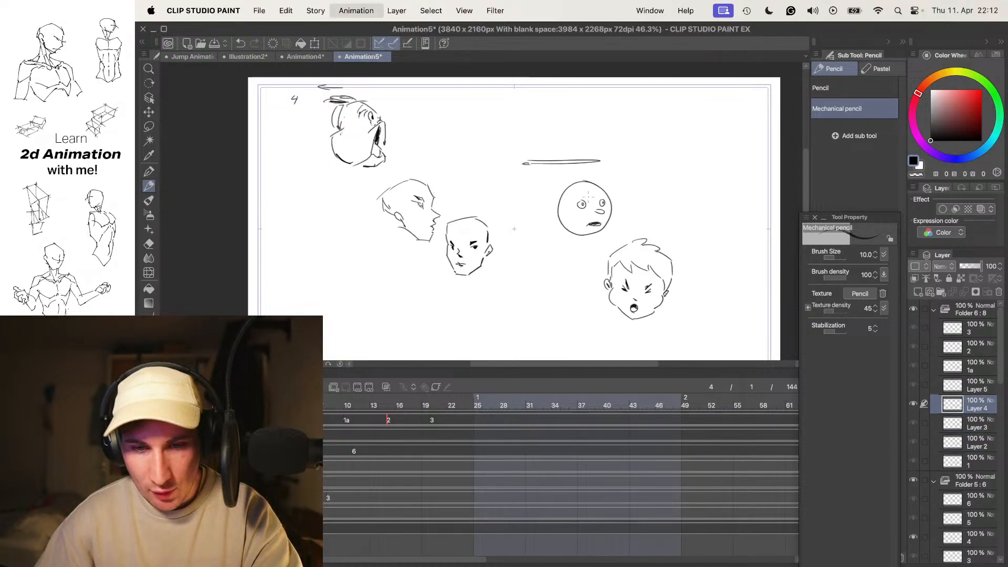
scroll(629, 201, up, 5)
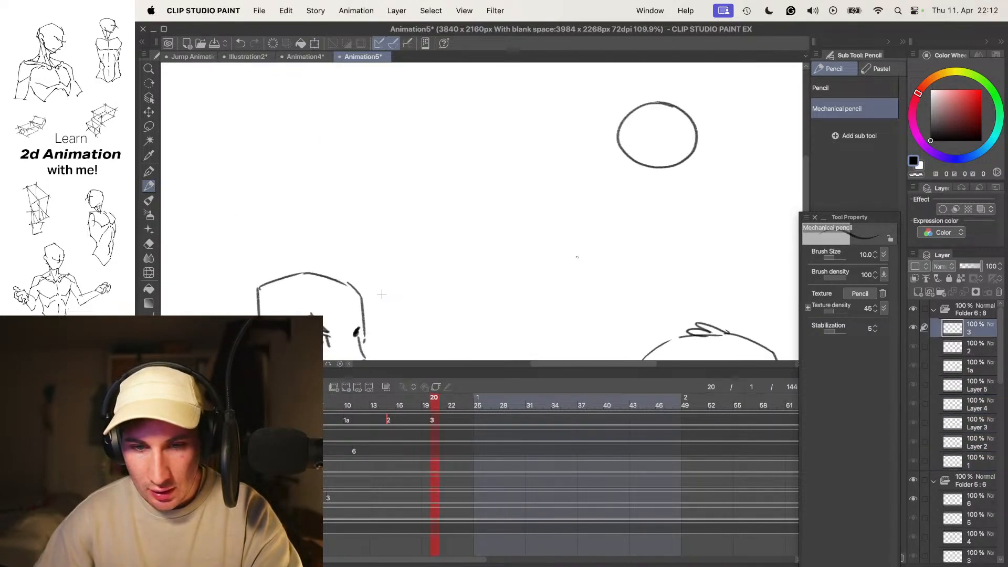
- Flip back and forth between frames 3 and 4 to examine the boy's squashed cheeks and closed eyes
scroll(558, 208, up, 3)
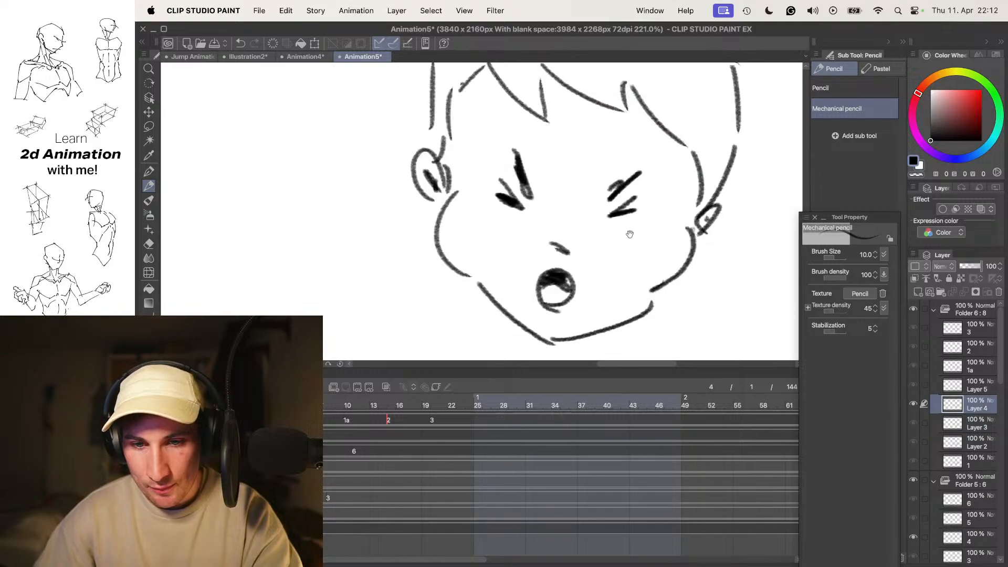
key(comma)
key(period)
key(comma)
key(period)
key(comma)
key(period)
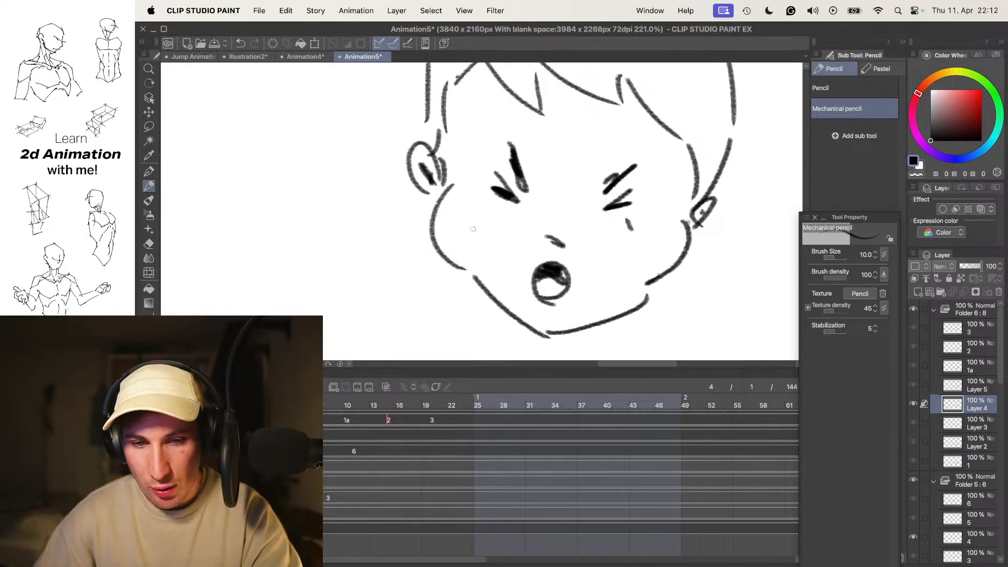
- Step through frames 5, 10 and 15 to compare how the boy's face moves into the turn
scroll(588, 210, down, 5)
key(period)
key(comma)
key(period)
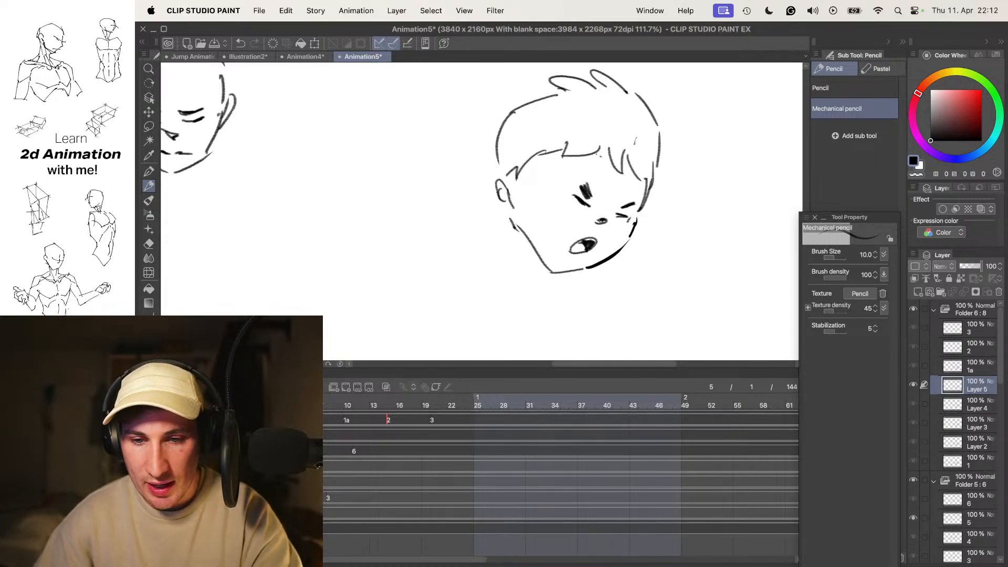
key(period)
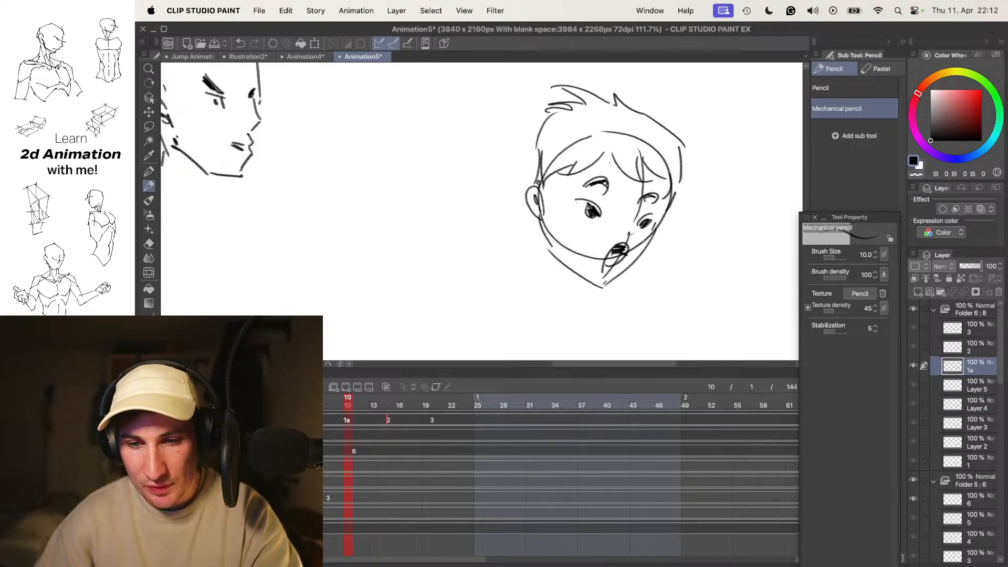
key(period)
key(comma)
key(period)
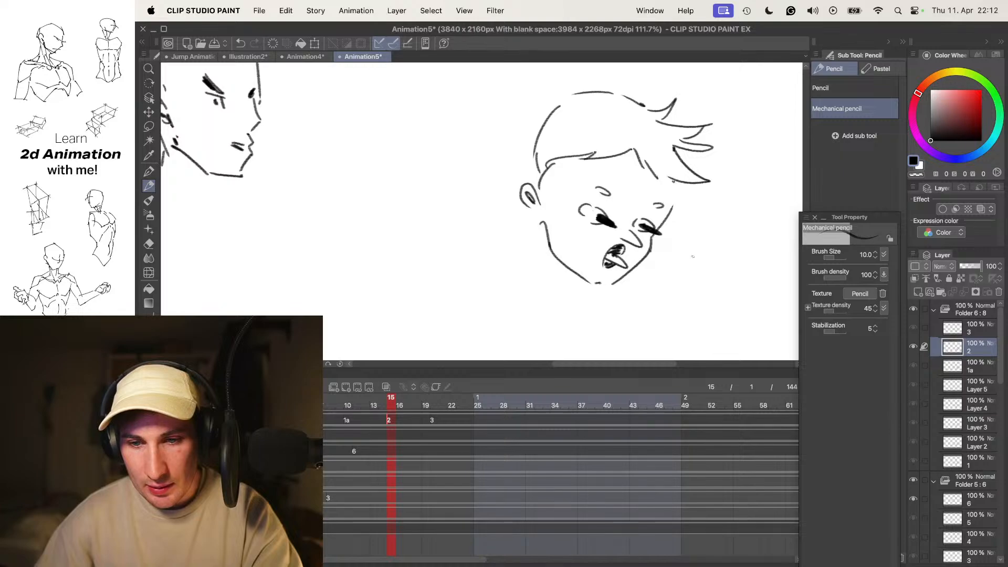
- Draw two direction arrows on frame 15, beside the boy's far eye and jaw, pointing along the smear
scroll(681, 250, up, 3)
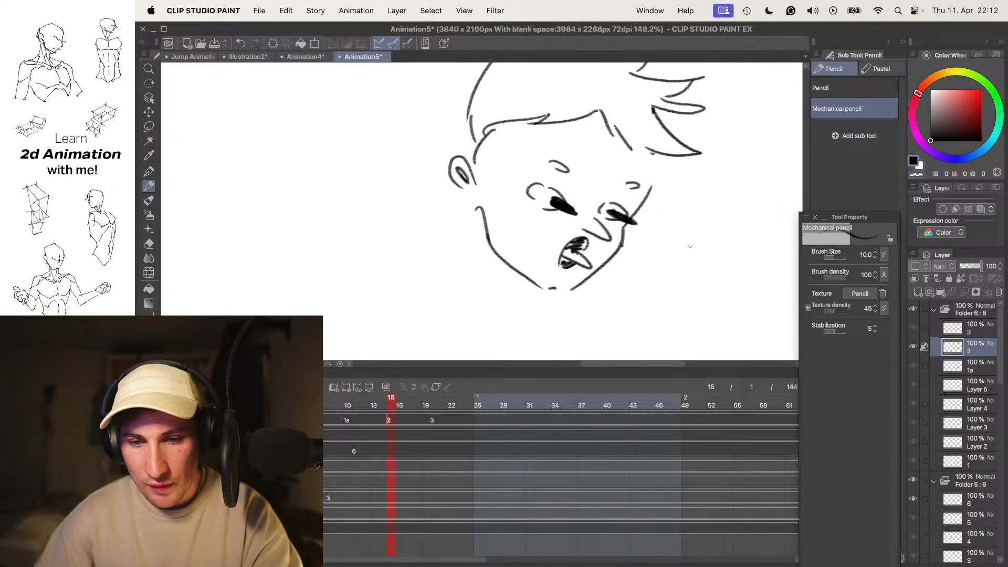
key(Left)
key(Right)
drag(637, 268, 658, 284)
mouse_move(656, 273)
mouse_down()
mouse_move(655, 294)
mouse_move(671, 295)
mouse_up()
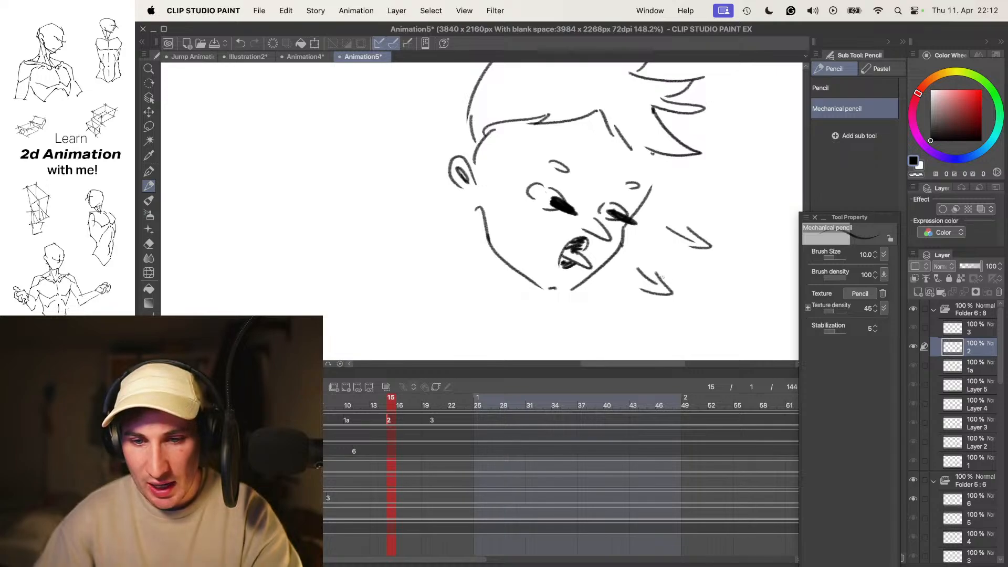
- Draw a third direction arrow on frame 15 beside the trailing hair tips
drag(681, 204, 672, 271)
key(Left)
key(Right)
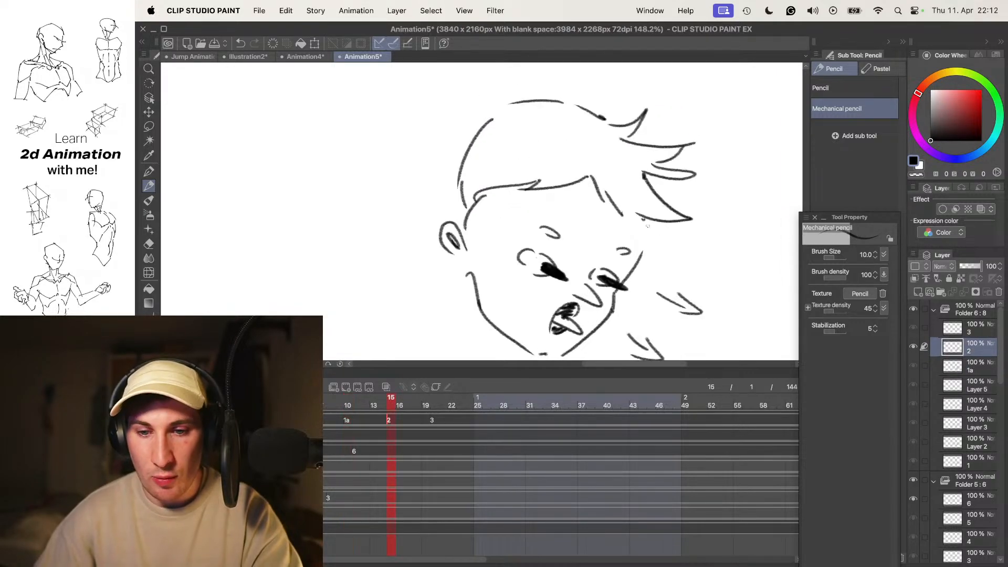
drag(720, 233, 709, 203)
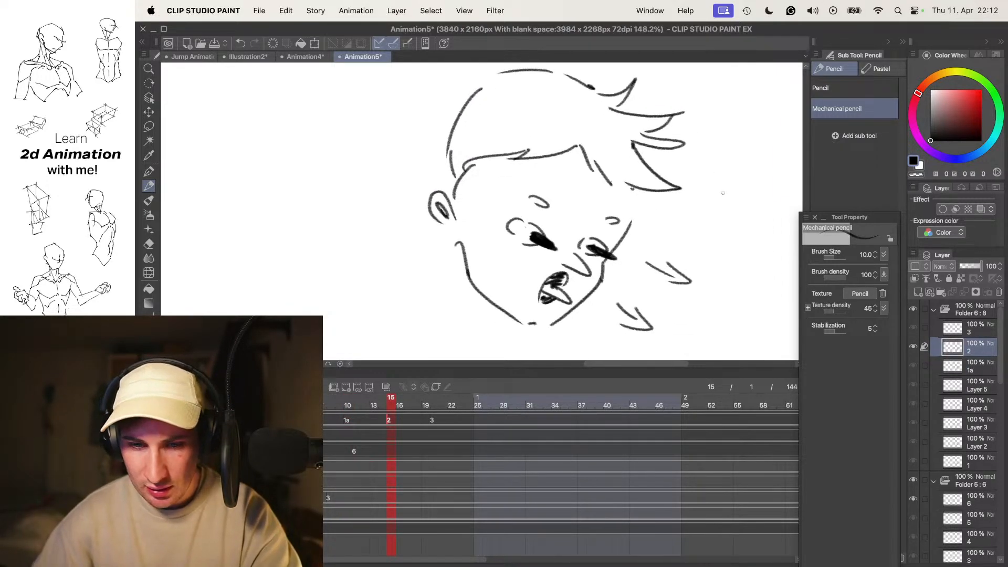
drag(704, 155, 731, 169)
mouse_move(720, 157)
mouse_down()
mouse_move(729, 175)
mouse_move(708, 172)
mouse_move(656, 210)
mouse_move(619, 216)
mouse_up()
- Flip between the last frames of the boy's turn, then play the animation from the first frame
scroll(693, 181, down, 5)
key(Right)
scroll(638, 213, up, 5)
key(Left)
key(Right)
scroll(654, 209, up, 1)
scroll(624, 211, down, 4)
key(Home)
key(Return)
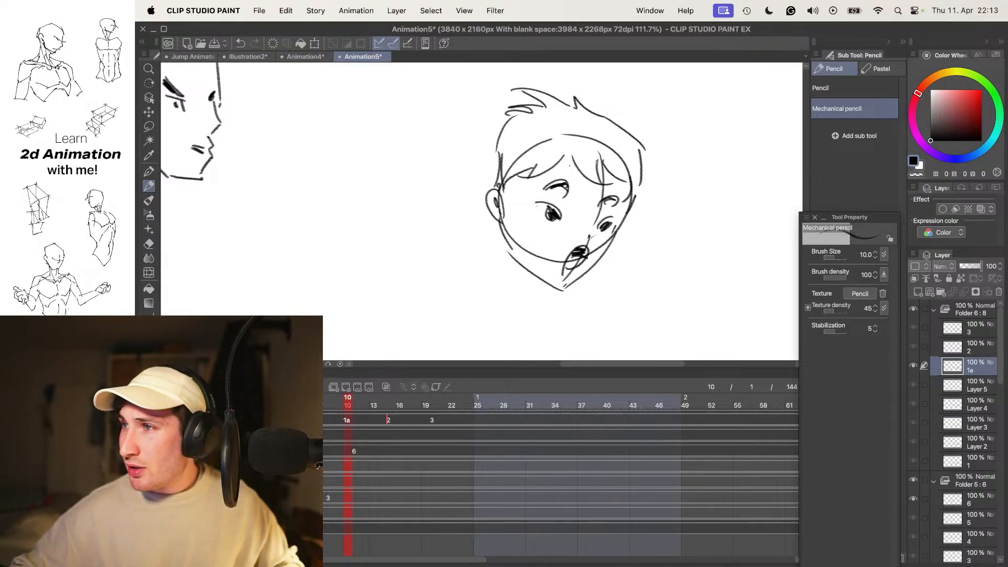
key(.)
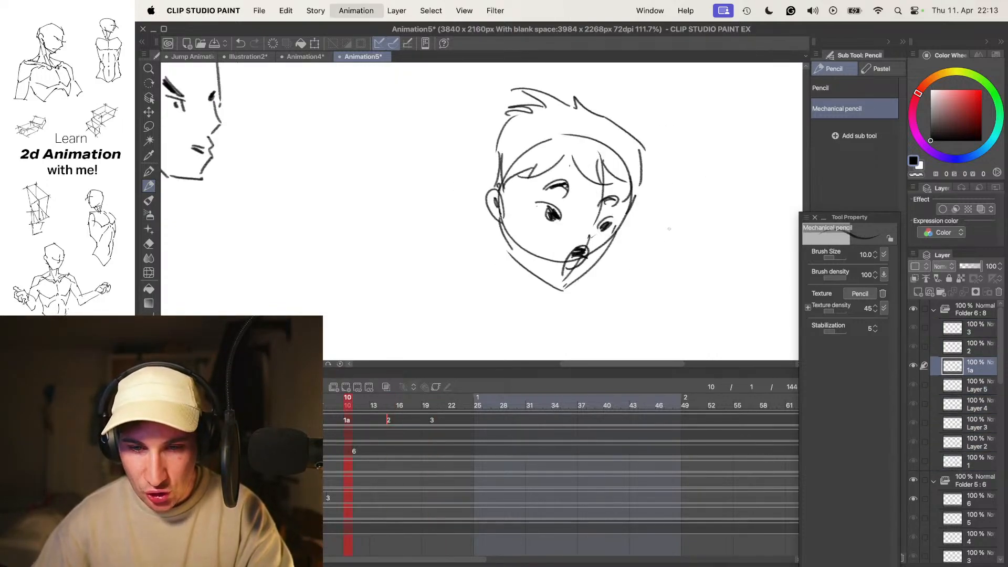
- Run through the frames while examining the head turns of the creature, the bald men and the boy
key(space)
scroll(698, 237, down, 8)
scroll(699, 237, up, 6)
drag(760, 228, 656, 289)
key(.)
key(.)
key(.)
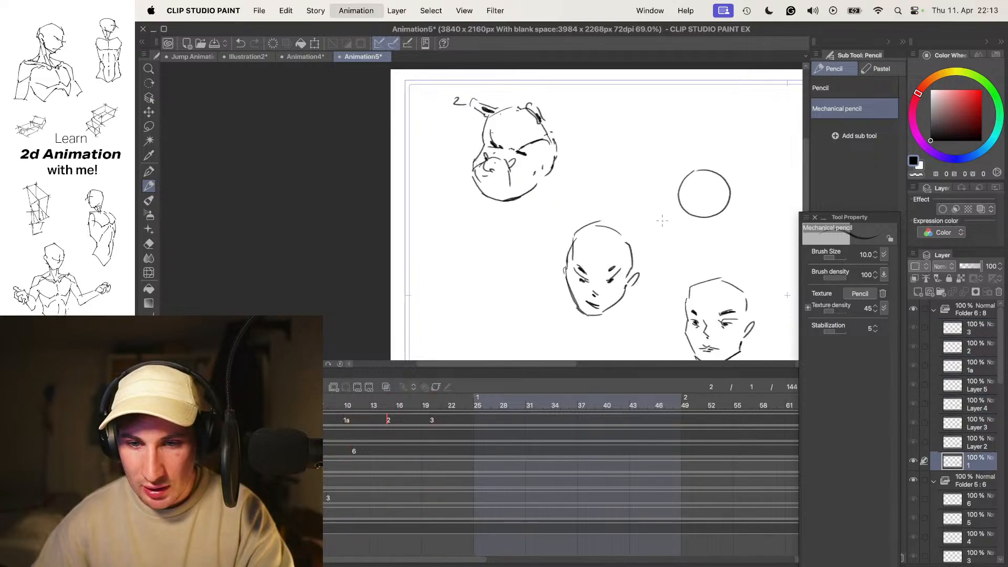
key(.)
key(.)
key(.)
key(.)
key(.)
key(.)
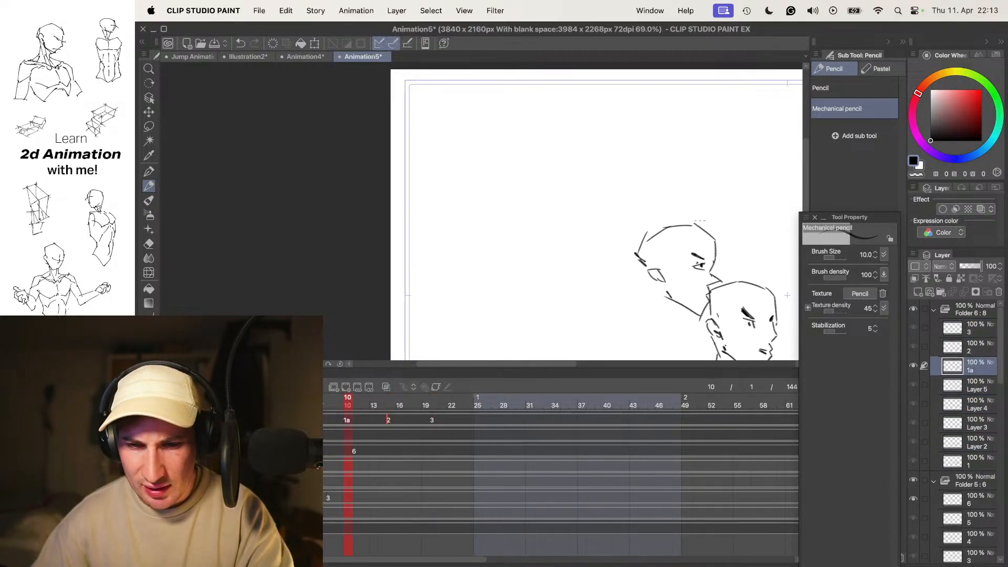
drag(693, 238, 497, 135)
key(.)
key(.)
key(.)
key(.)
key(.)
key(.)
key(.)
key(.)
key(.)
key(.)
key(.)
key(.)
key(.)
key(.)
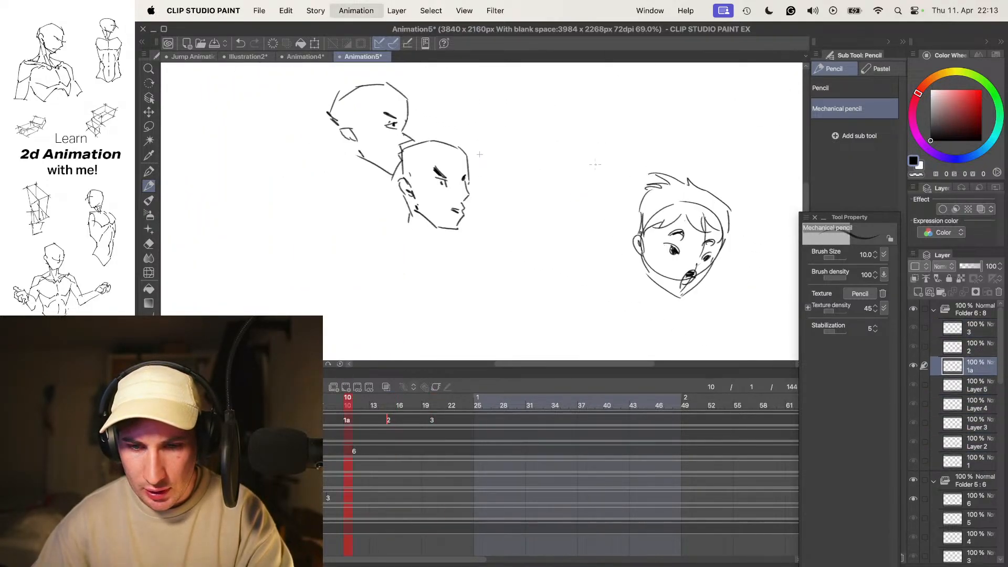
key(.)
key(.)
key(.)
key(.)
key(.)
key(.)
key(.)
- Examine the boy's head turn close up by running through all its frames
drag(701, 241, 586, 219)
scroll(586, 219, up, 4)
key(.)
key(.)
key(.)
key(.)
key(.)
key(.)
key(.)
key(.)
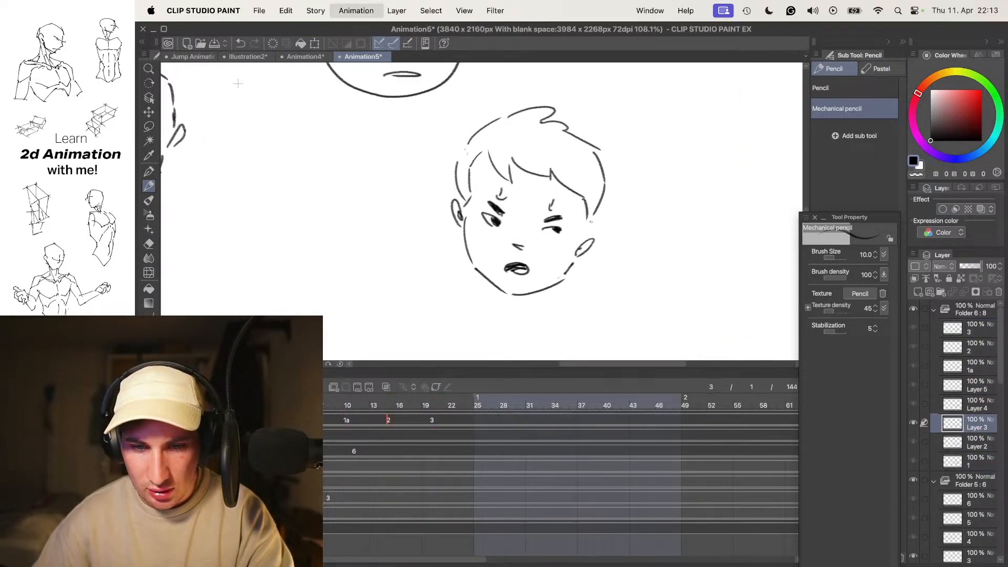
key(.)
key(.)
key(.)
key(.)
key(.)
key(.)
key(.)
key(.)
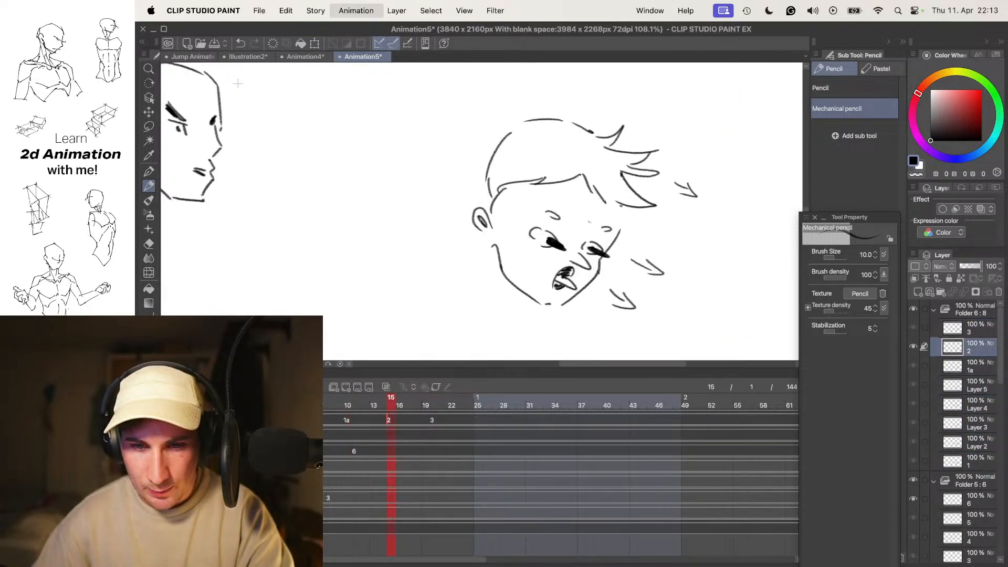
key(.)
key(.)
key(.)
key(.)
key(.)
key(.)
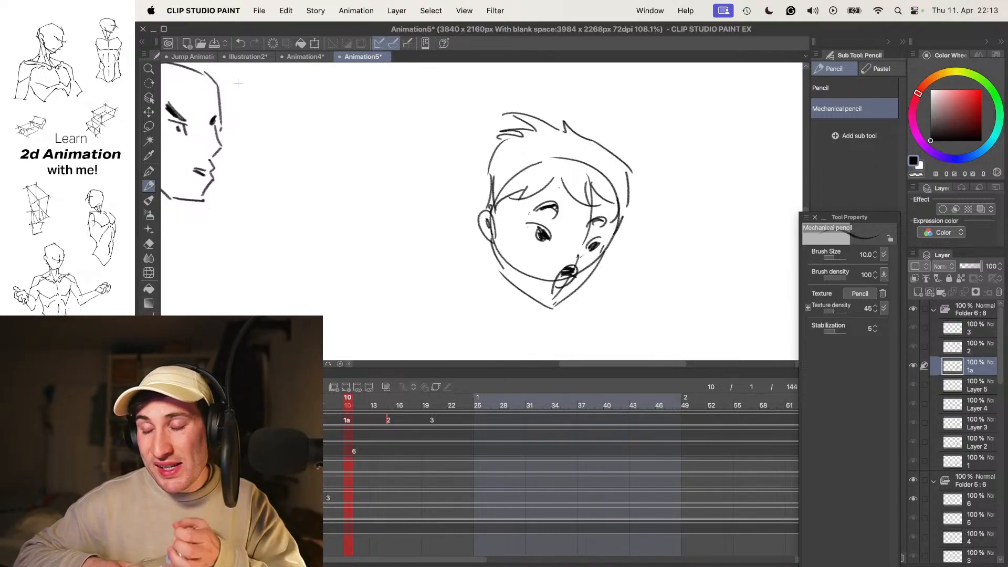
- Loop through the boy's frames again to study the head turn from the front pose to the smear
key(Right)
key(Right)
key(Right)
key(Right)
key(Right)
key(Right)
key(Right)
key(Right)
key(Right)
key(Right)
key(Right)
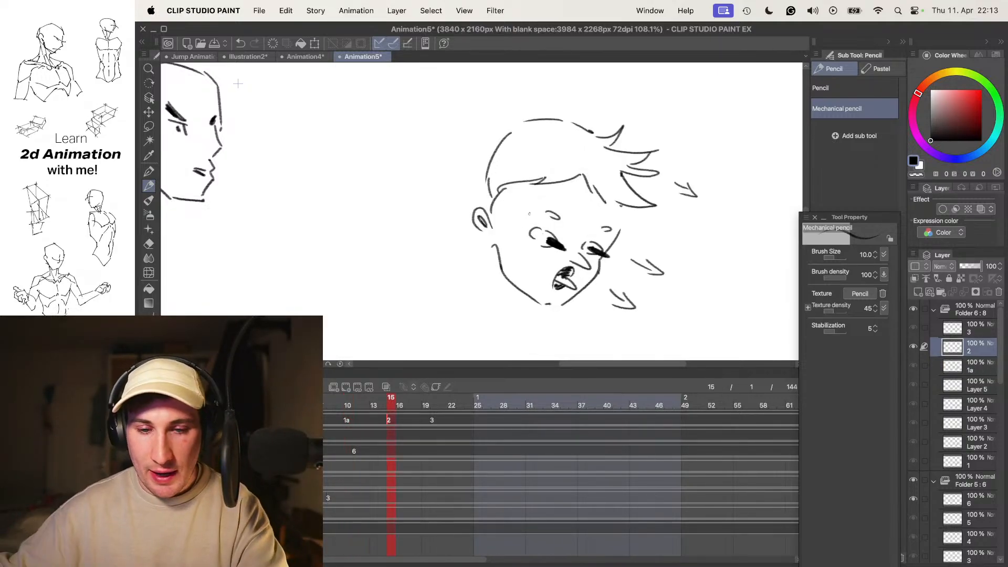
key(Right)
key(Right)
key(Right)
key(Right)
key(Right)
key(Right)
key(Right)
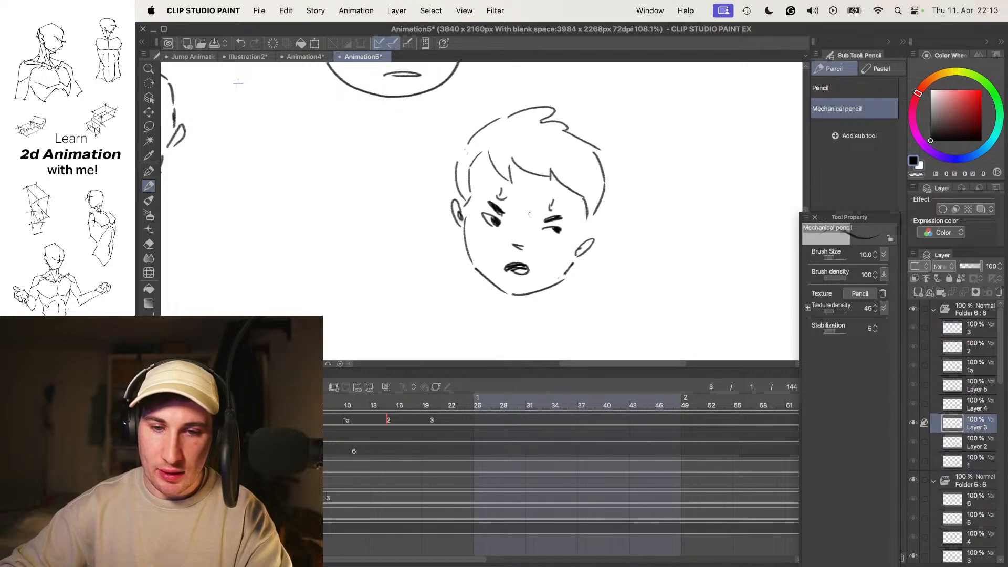
key(Right)
key(Right)
key(Right)
key(Right)
key(Right)
key(Right)
key(Right)
key(Right)
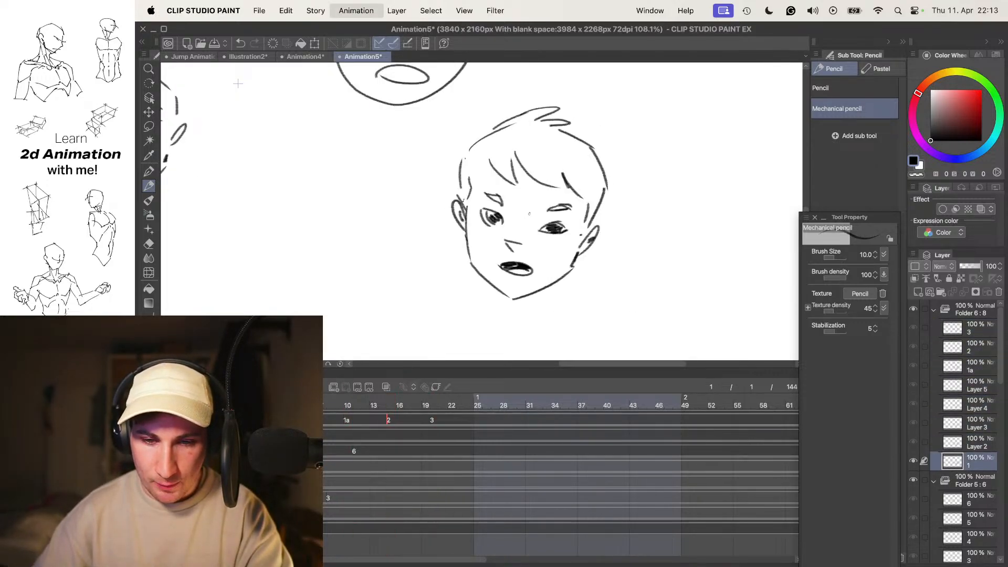
key(Right)
key(Right)
key(Right)
key(Right)
key(Right)
key(Right)
key(Right)
key(Right)
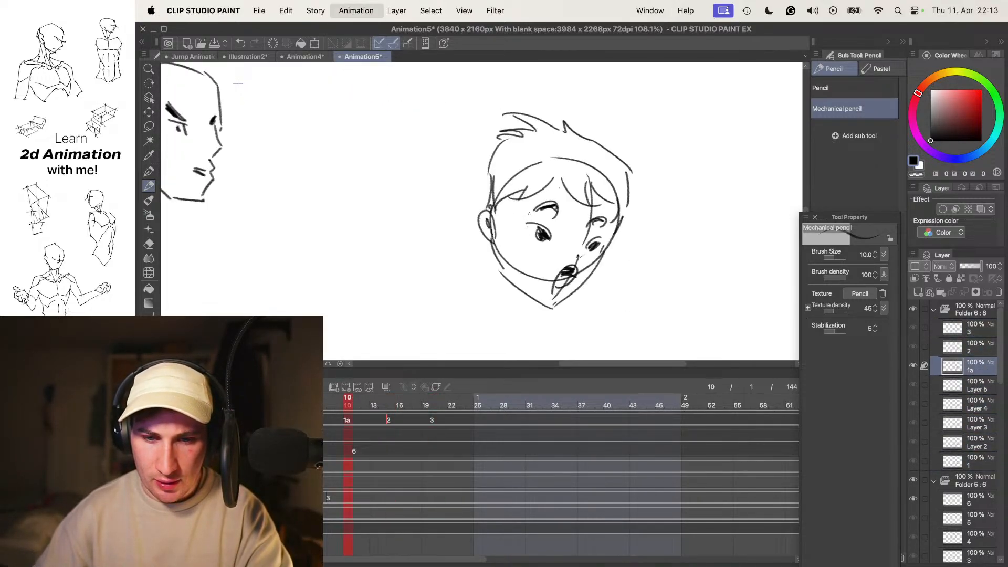
- Step repeatedly through the boy's drawings from frame 1 to frame 10, examining how the face changes before the head turns
key(Right)
key(Right)
key(Right)
key(Right)
key(Right)
key(Right)
key(Right)
key(Right)
key(Right)
key(Right)
key(Right)
key(Right)
key(Right)
key(Right)
key(Right)
key(Right)
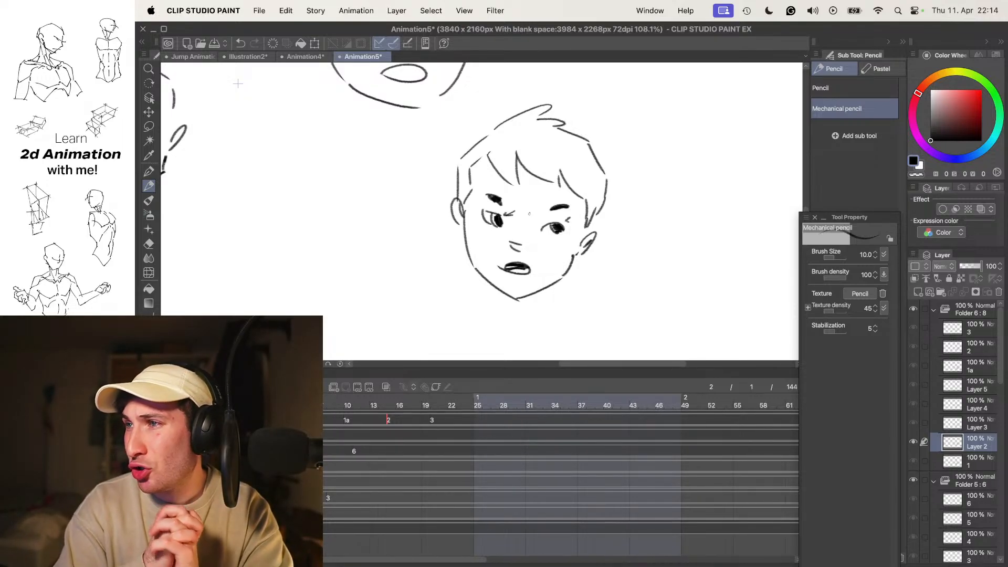
key(period)
key(period)
key(period)
key(period)
key(period)
key(period)
key(period)
key(period)
key(period)
key(period)
key(period)
key(period)
key(period)
key(period)
key(period)
key(period)
key(period)
key(period)
key(period)
key(period)
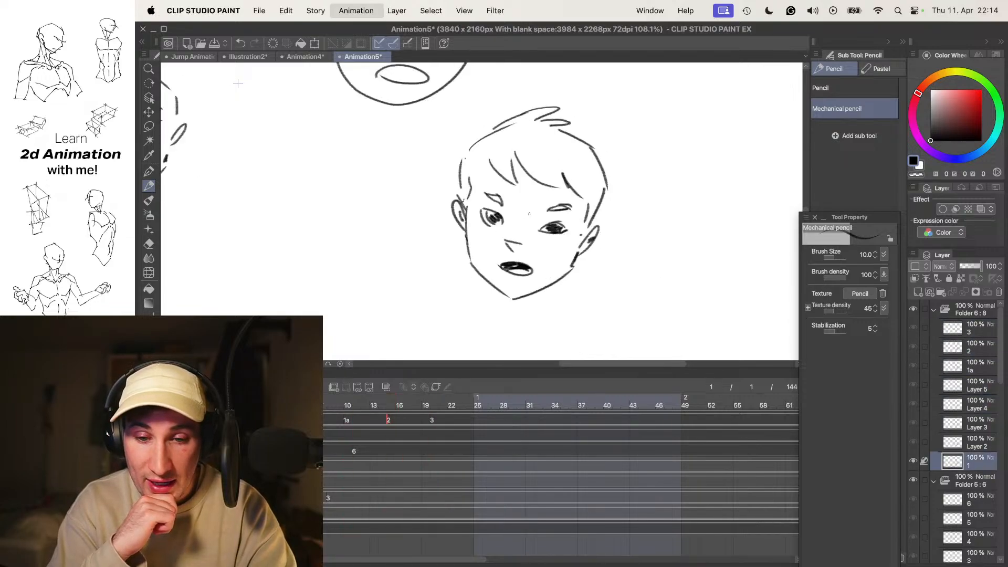
key(period)
key(period)
key(period)
key(period)
key(period)
key(period)
key(period)
key(period)
key(period)
key(period)
key(period)
key(period)
key(period)
key(period)
key(period)
key(period)
key(period)
key(period)
key(period)
key(period)
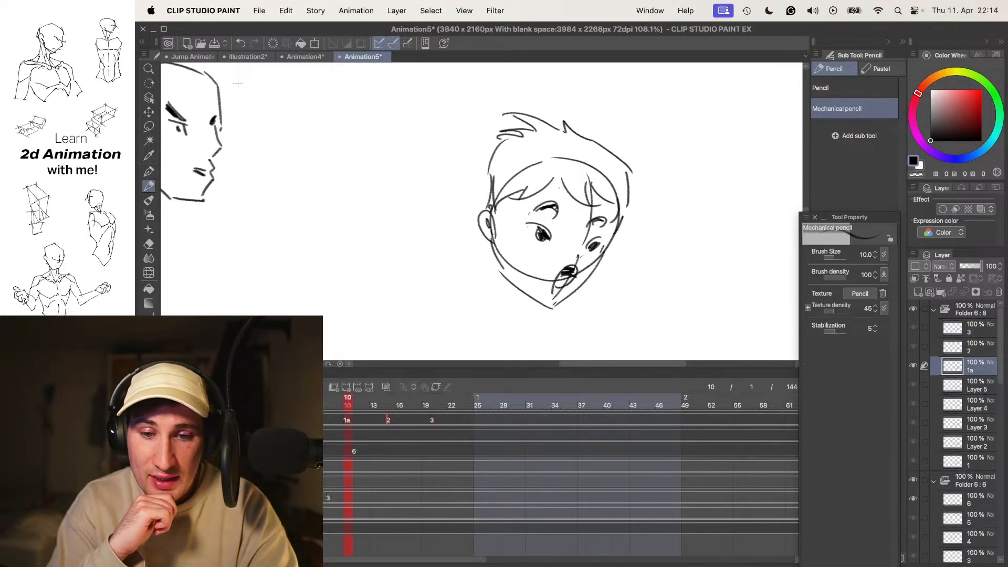
key(period)
key(period)
key(period)
key(period)
key(period)
key(period)
key(period)
key(period)
key(period)
key(period)
key(period)
key(period)
key(period)
key(period)
key(period)
key(period)
key(period)
key(period)
key(period)
key(period)
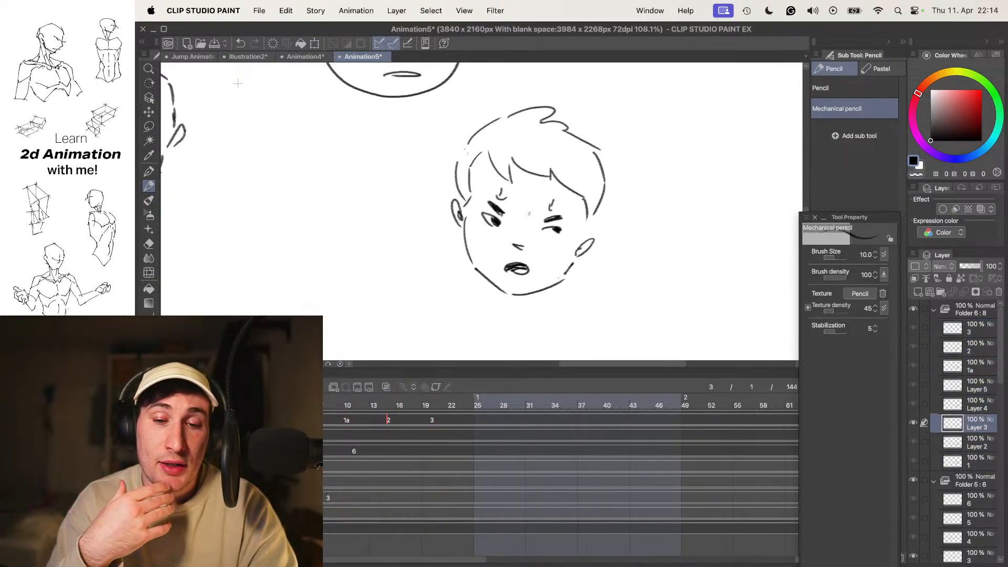
key(period)
key(period)
key(period)
key(period)
key(period)
key(period)
key(period)
key(period)
key(period)
key(period)
key(period)
key(period)
key(period)
key(period)
key(period)
key(period)
key(period)
key(period)
key(period)
key(period)
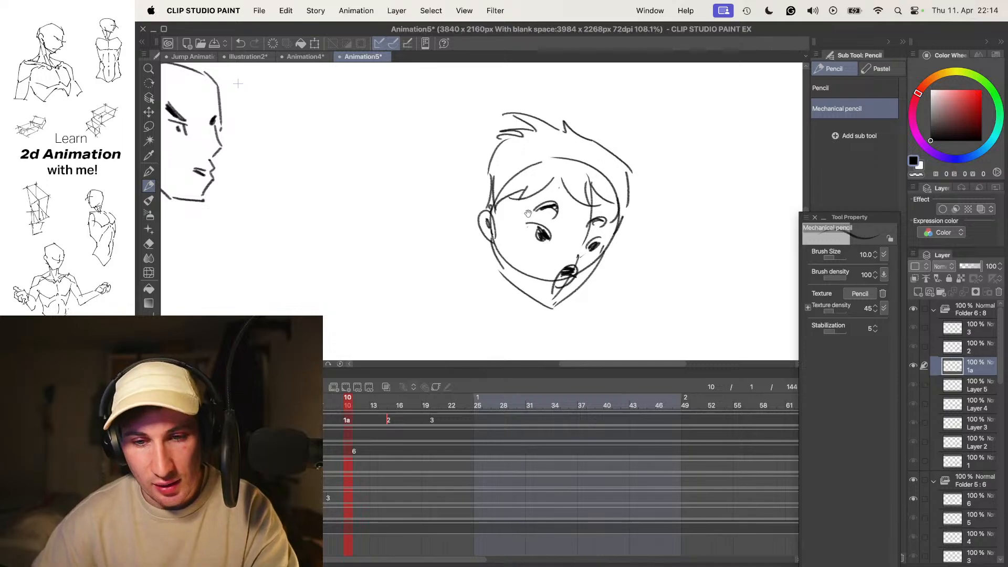
- Examine the boy's turn beside the other heads at 50% view by stepping back and forth through its frames
drag(555, 204, 567, 223)
super+click(544, 230)
key(period)
key(period)
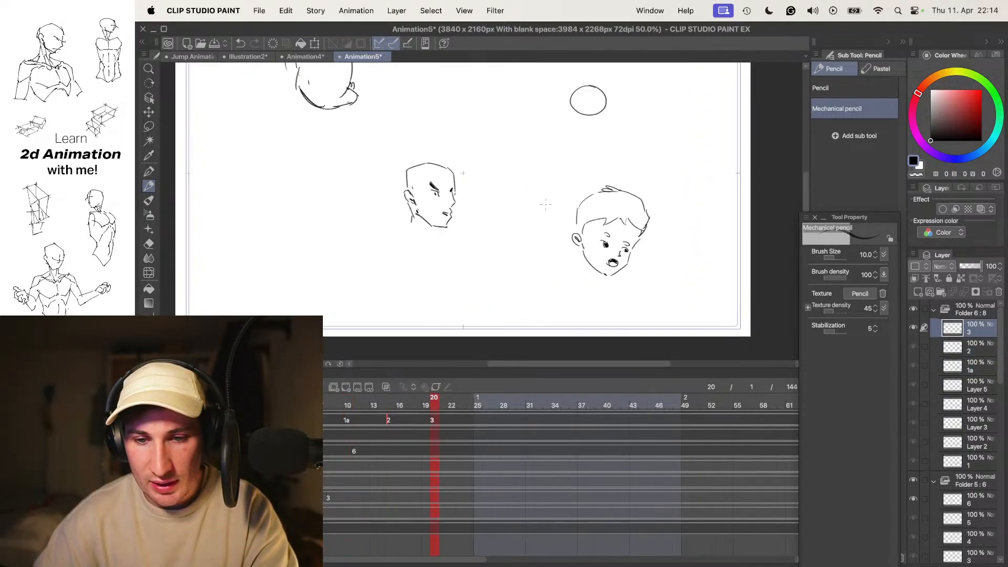
key(comma)
key(comma)
key(comma)
key(comma)
key(period)
key(period)
key(period)
key(period)
key(period)
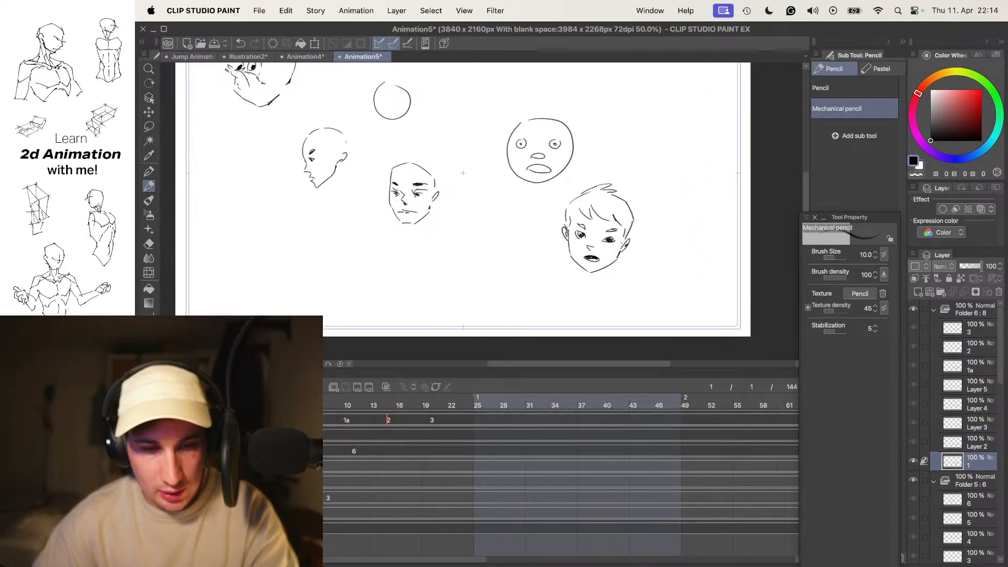
- Hide Folder 6 with the boy's head and make Folder 5 with the lower bald man active
click(913, 309)
click(971, 480)
key(period)
key(period)
key(period)
key(period)
key(period)
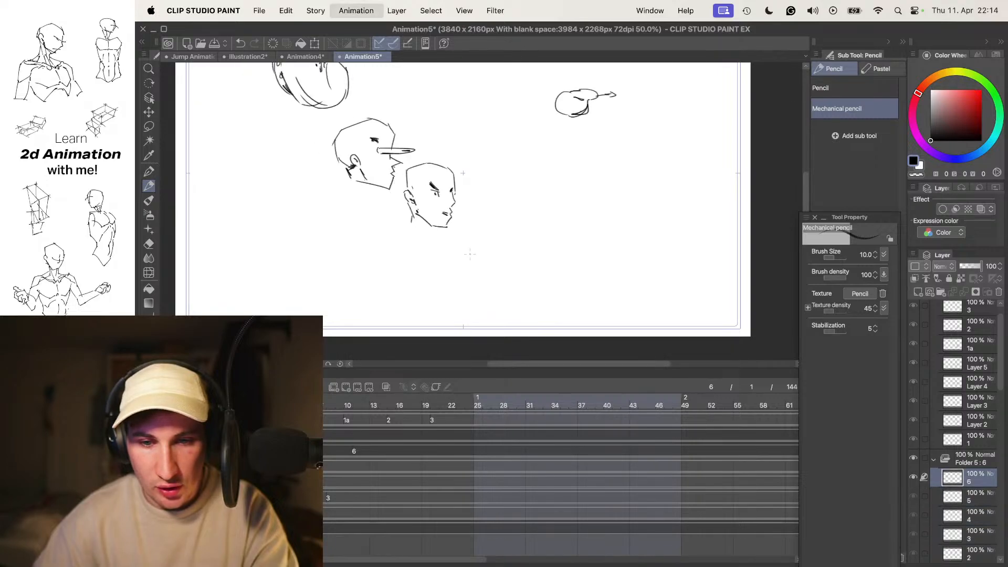
- Run through the frames of Folder 5 to examine the lower bald man's head turn alongside the remaining heads
key(period)
key(period)
key(period)
key(period)
key(period)
key(period)
key(period)
key(period)
key(period)
key(period)
key(period)
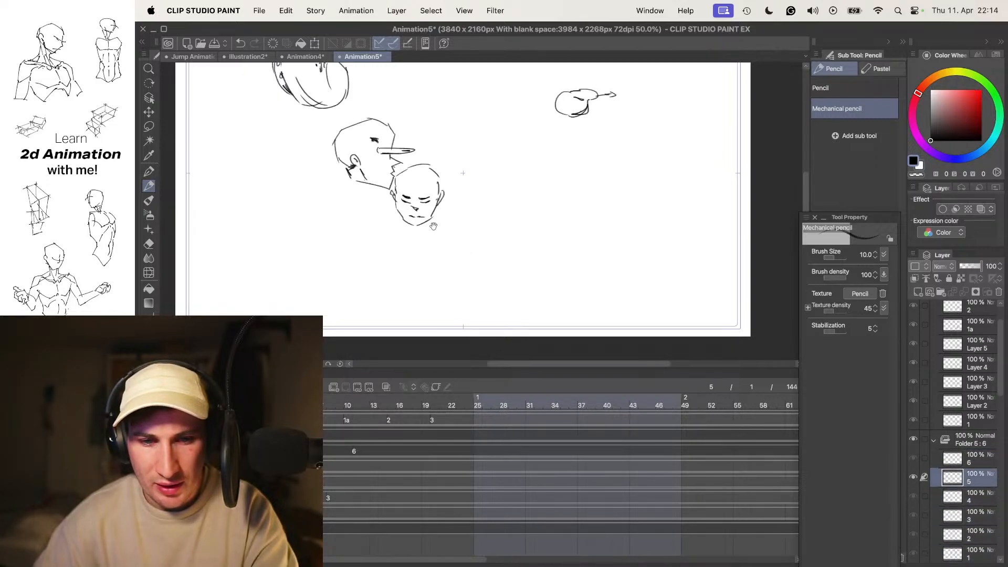
drag(434, 229, 486, 281)
key(period)
key(period)
key(period)
key(period)
key(period)
key(period)
key(period)
key(period)
key(period)
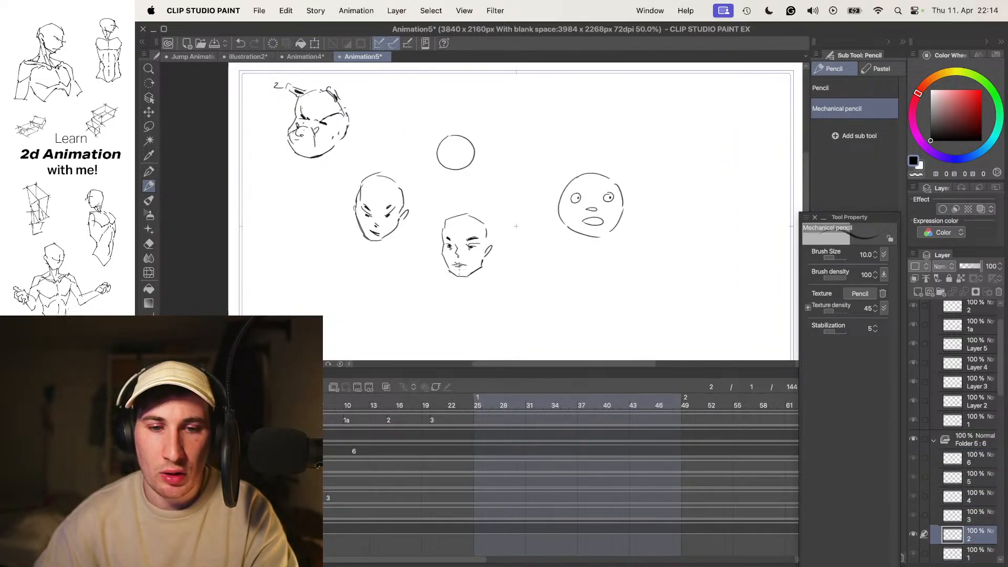
key(period)
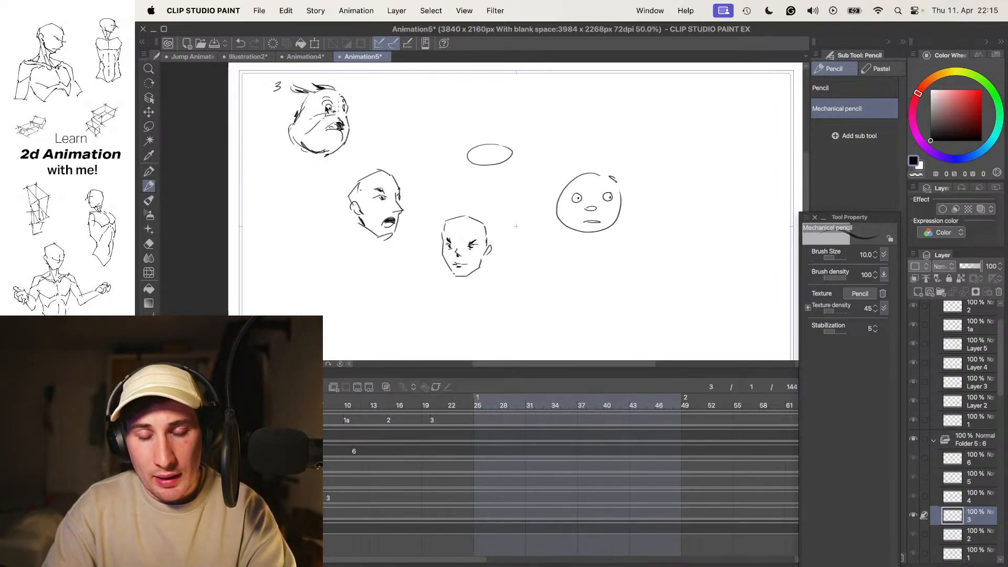
- Switch to OBS to bring up the streaming controls
key(super+Tab)
key(super+Tab)
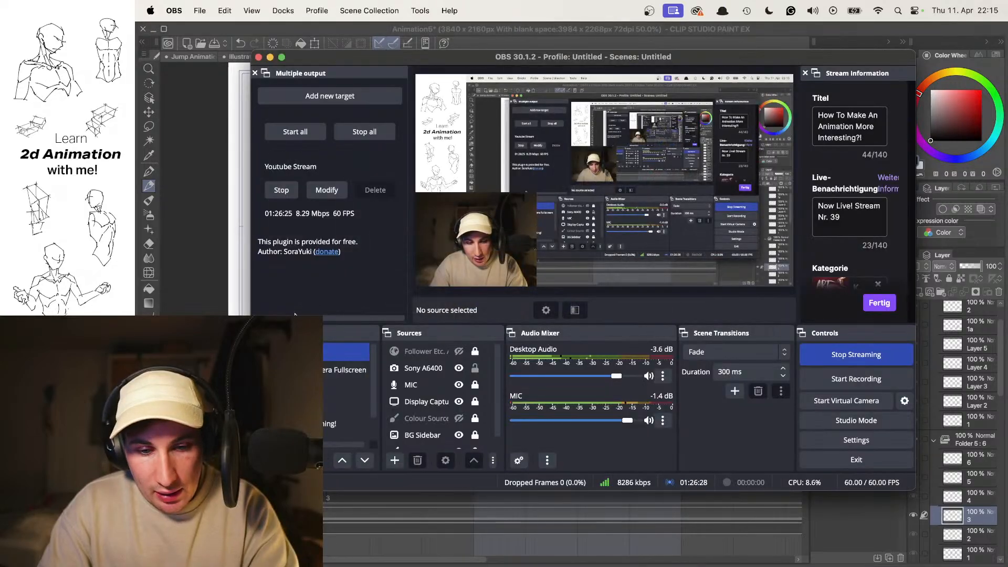